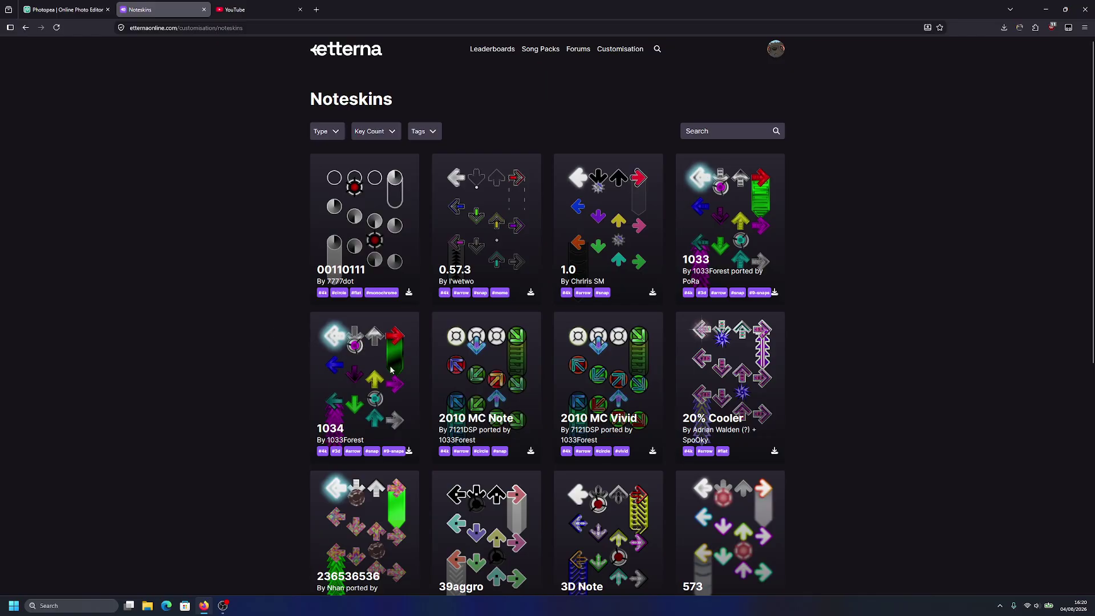
Step: Browse the Etterna noteskins catalogue and search it for "boj"
mouse_move(622, 48)
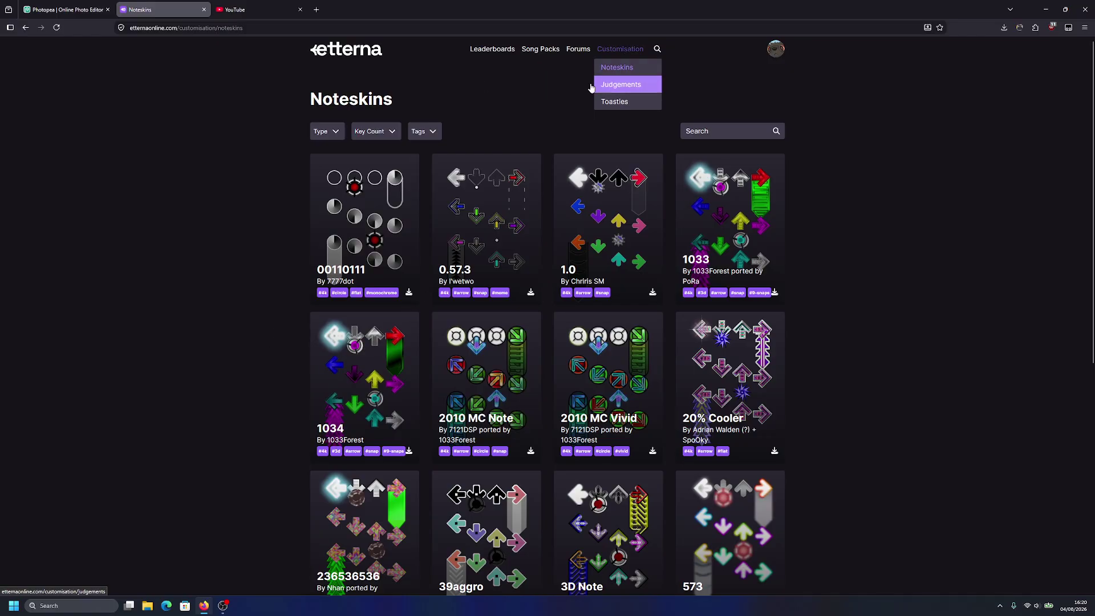
scroll(429, 330, "down", 3)
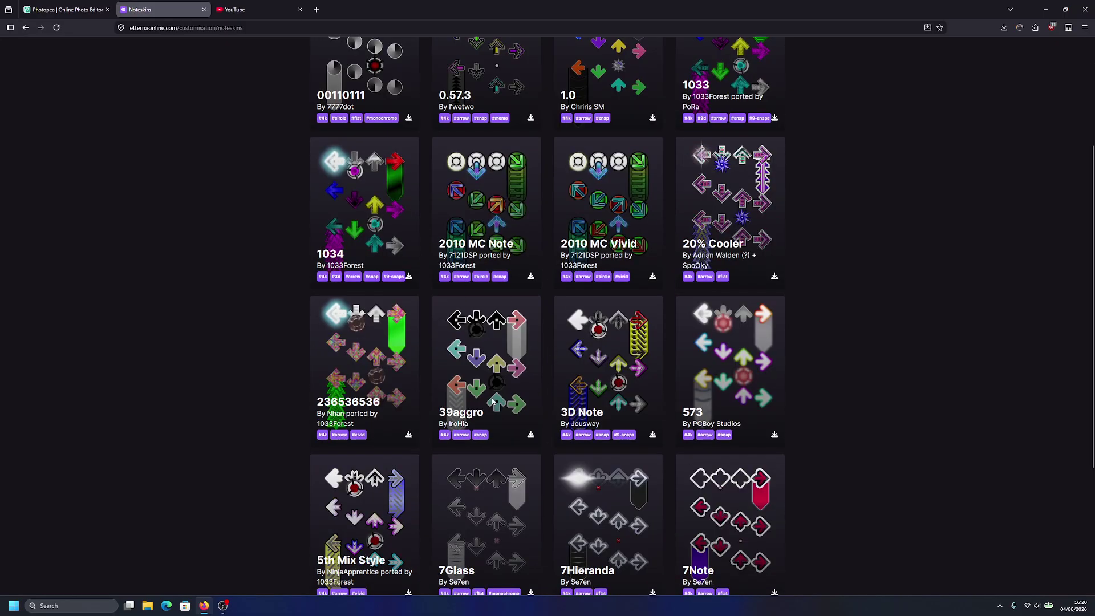
scroll(493, 402, "up", 3)
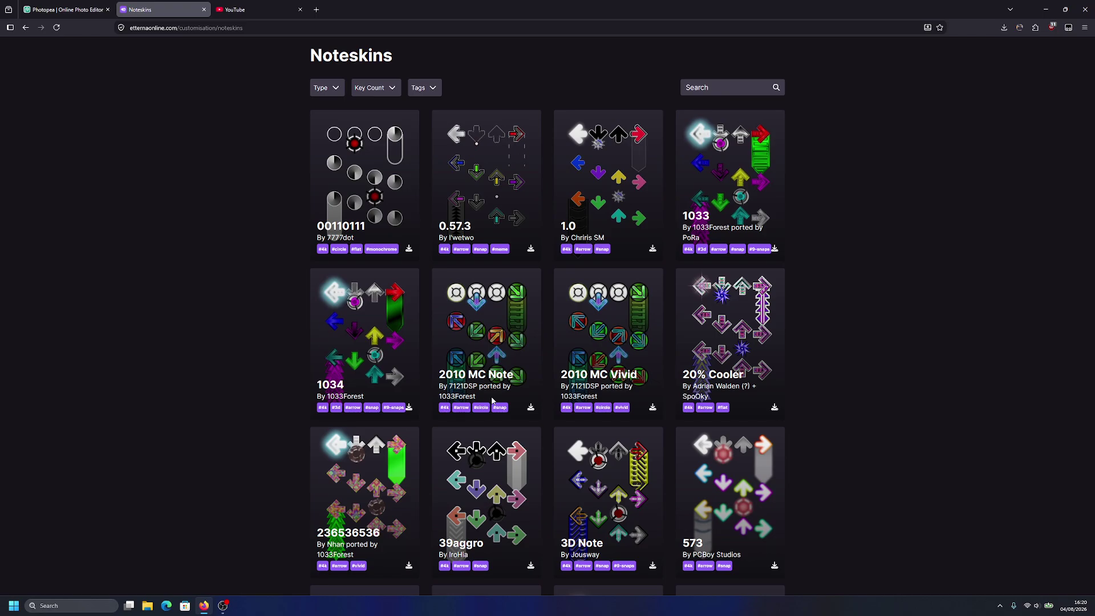
scroll(614, 420, "up", 1)
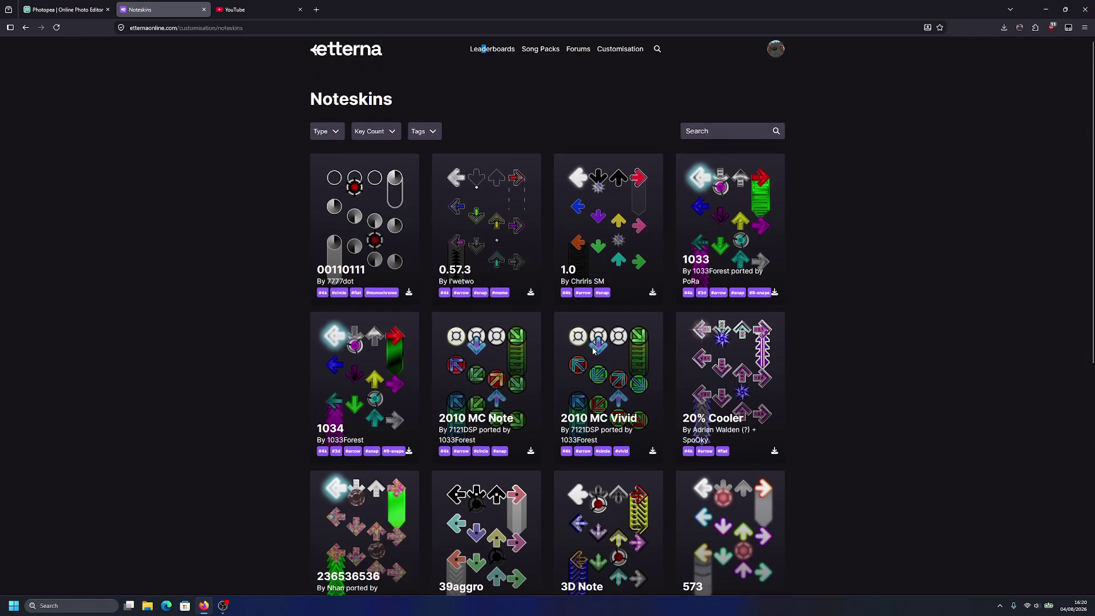
scroll(593, 350, "down", 2)
scroll(552, 308, "up", 2)
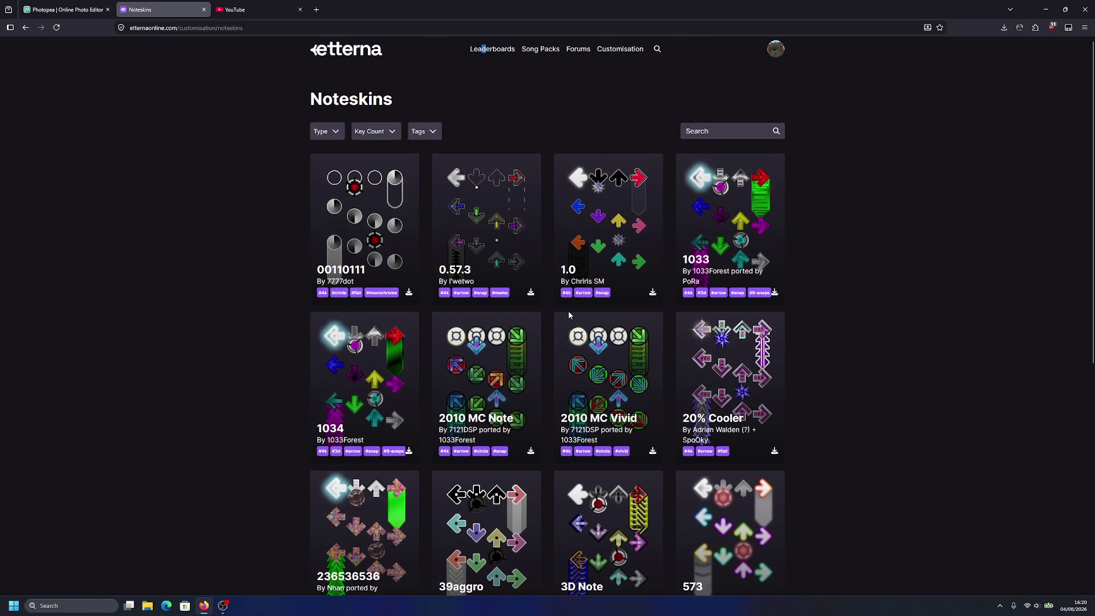
left_click(717, 131)
type("boj")
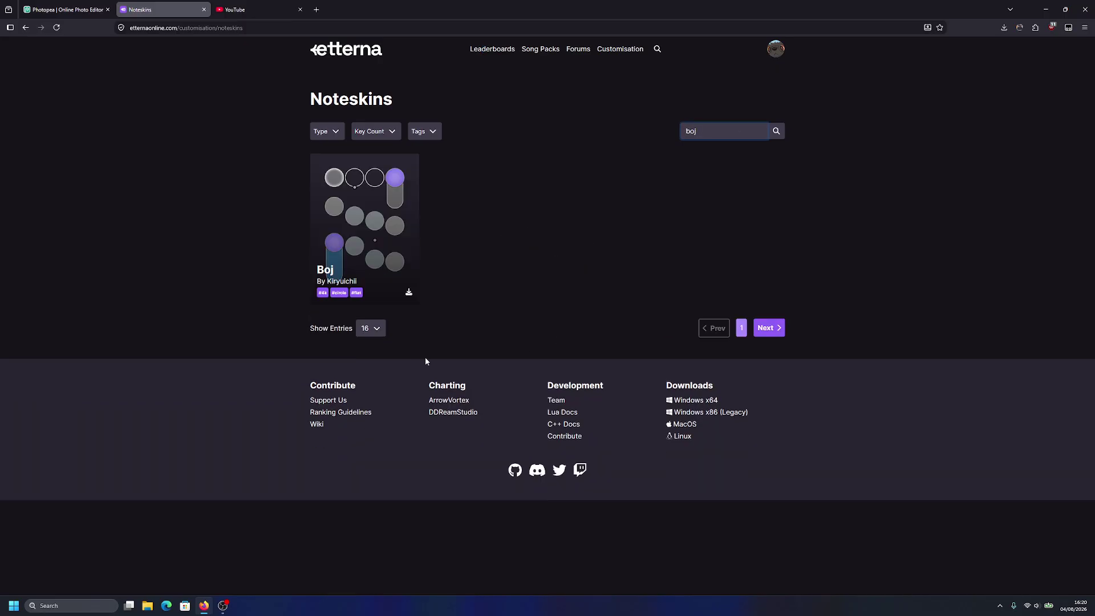
Step: Search the noteskins catalogue for "myu" and clear the search
double_click(721, 131)
type("myu")
scroll(445, 228, "down", 1)
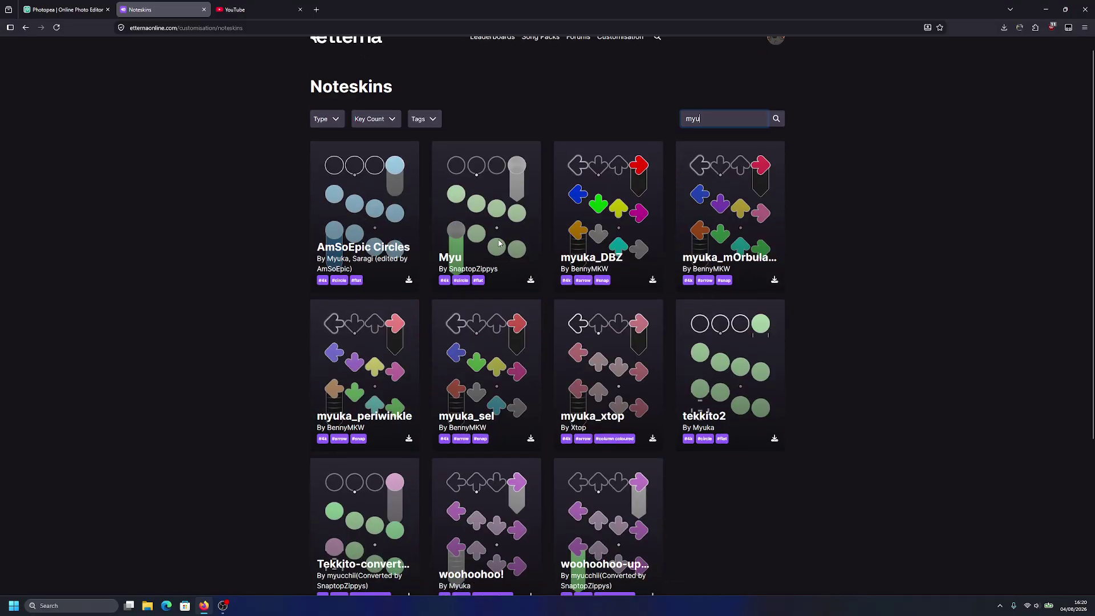
scroll(479, 239, "up", 1)
key("ctrl+a")
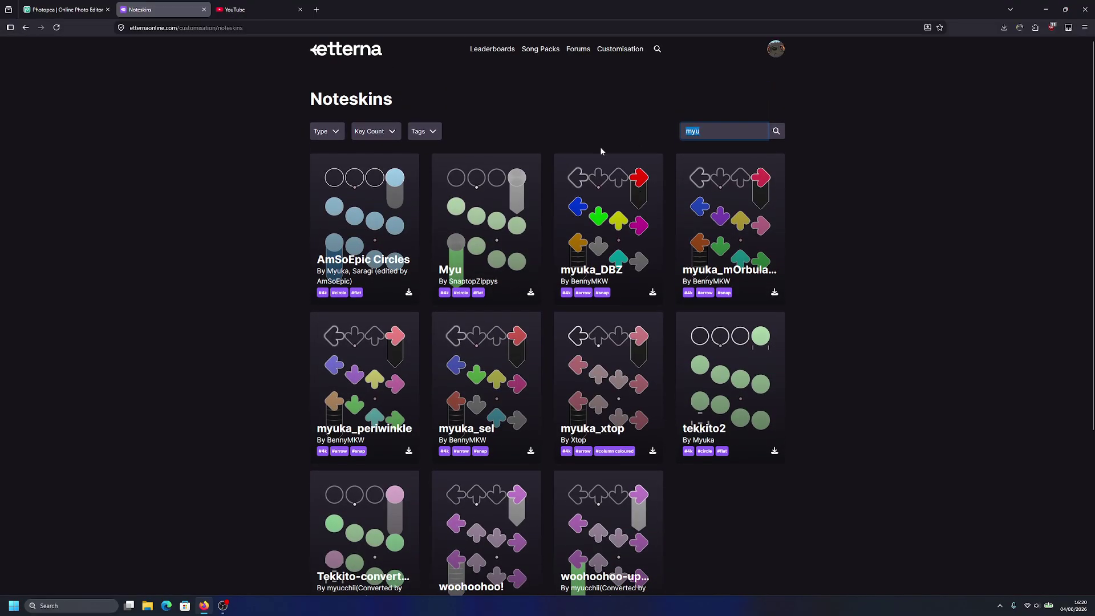
key("BackSpace")
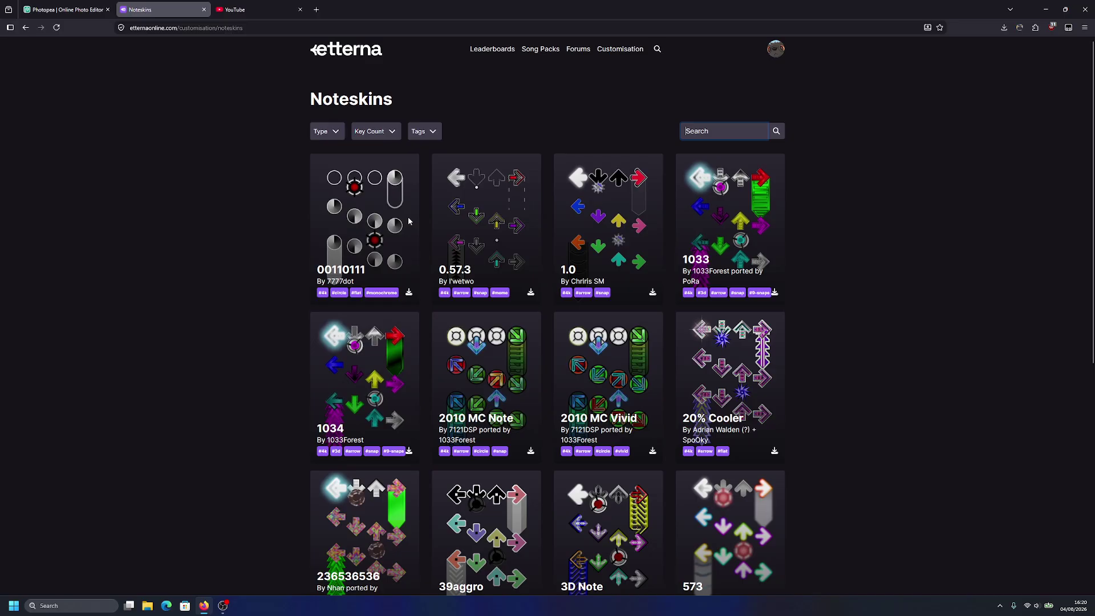
left_click(524, 137)
Step: In File Explorer, open the "# boj - pl0x Circles 1-10K edit" folder inside the osu! Skins folder on the Games (D:) drive
key("super+e")
scroll(293, 384, "down", 5)
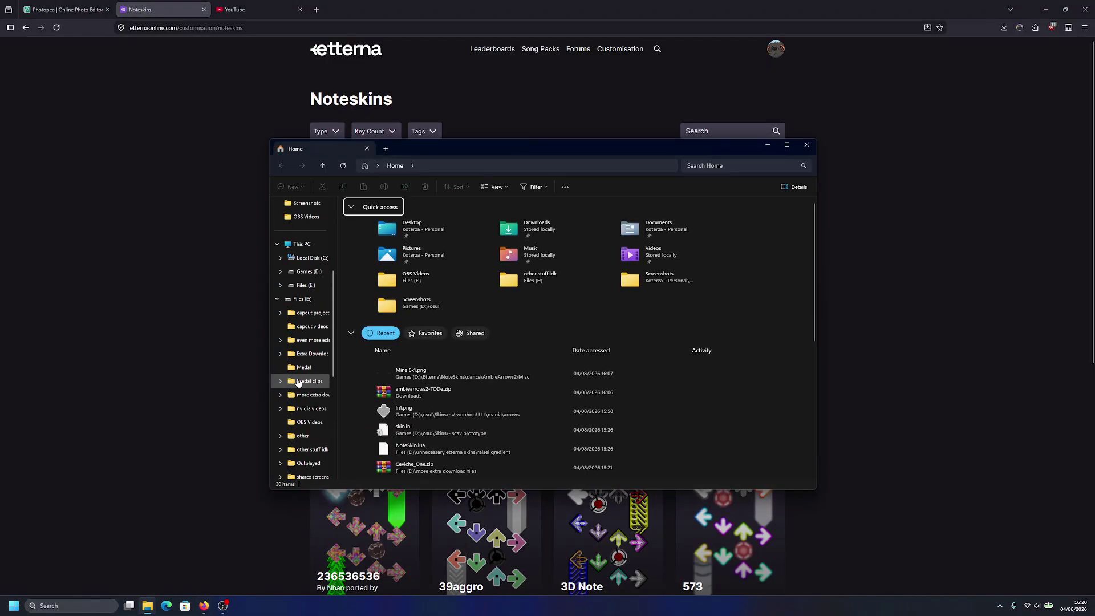
left_click(310, 408)
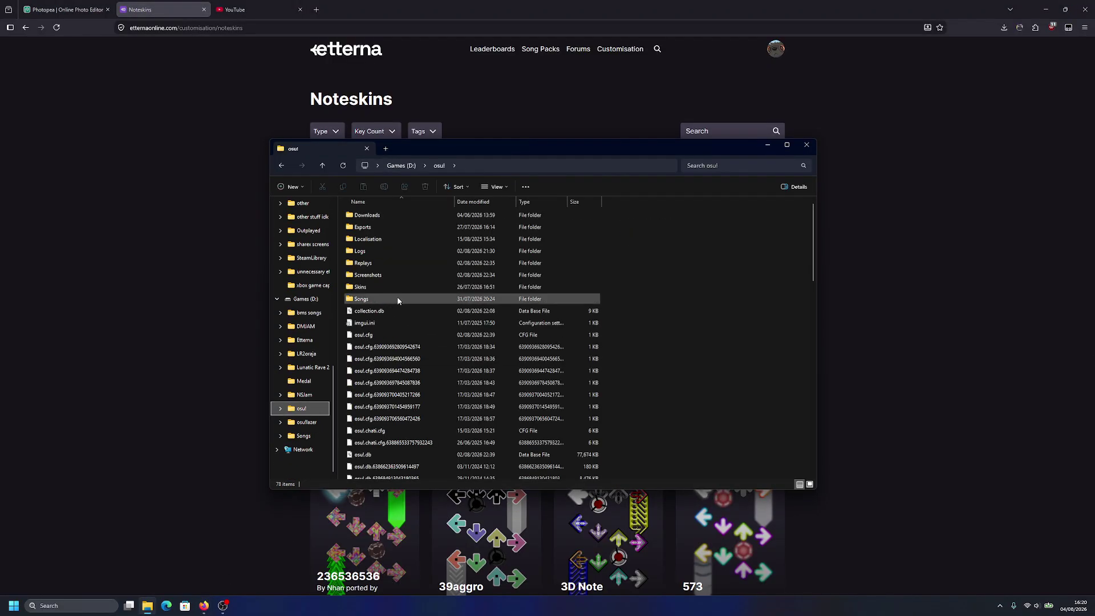
double_click(378, 287)
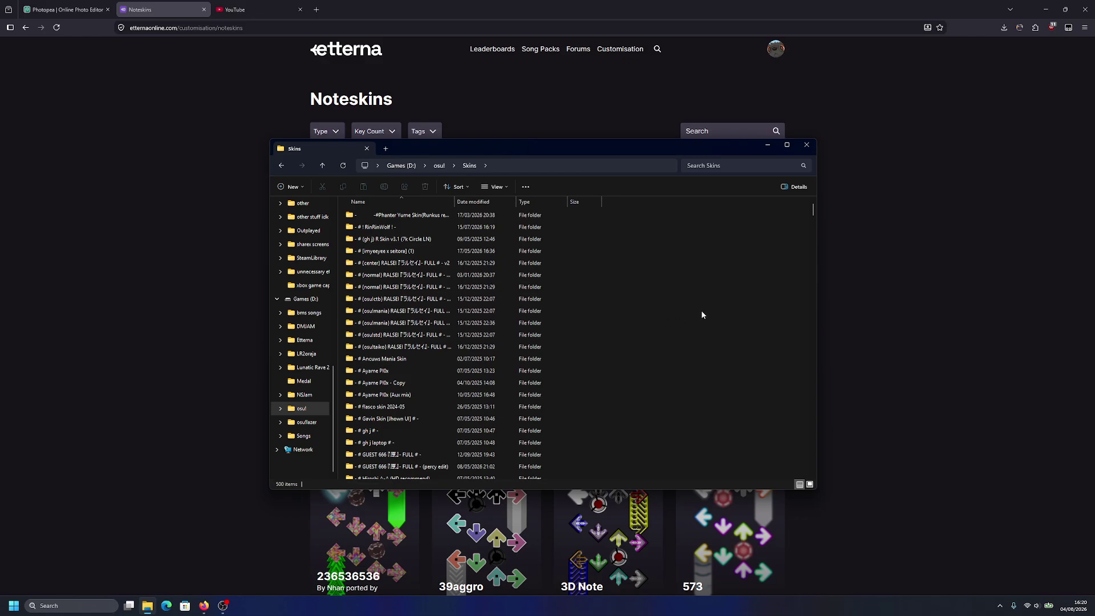
type("# boj")
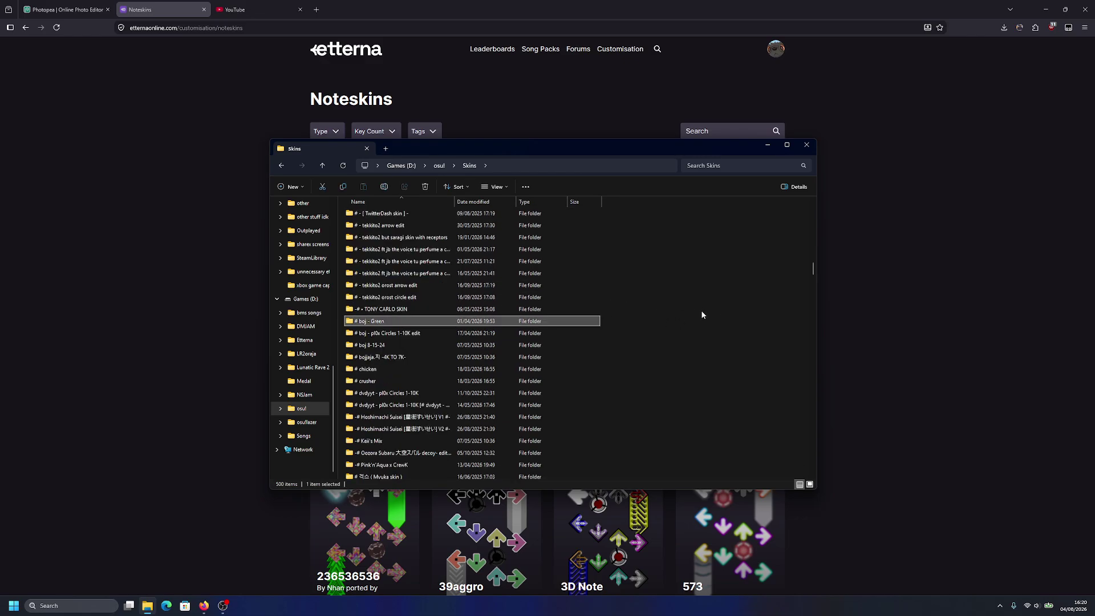
key("Down")
key("Return")
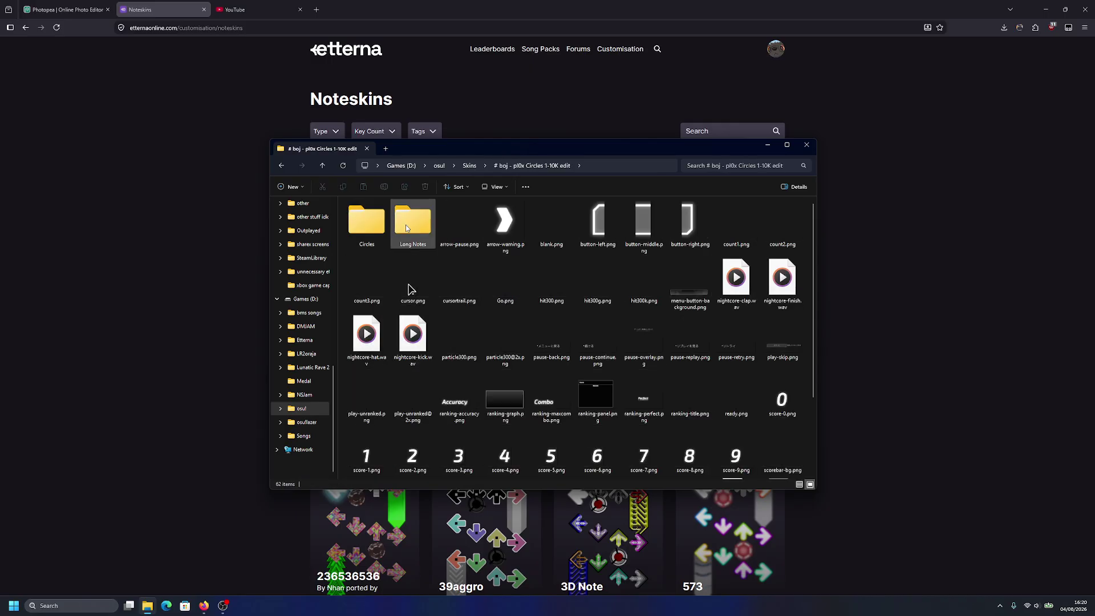
Step: Open the skin's Circles\Notes\pl0x subfolder and move its window aside to make room for another
left_click(375, 224)
double_click(374, 225)
double_click(404, 221)
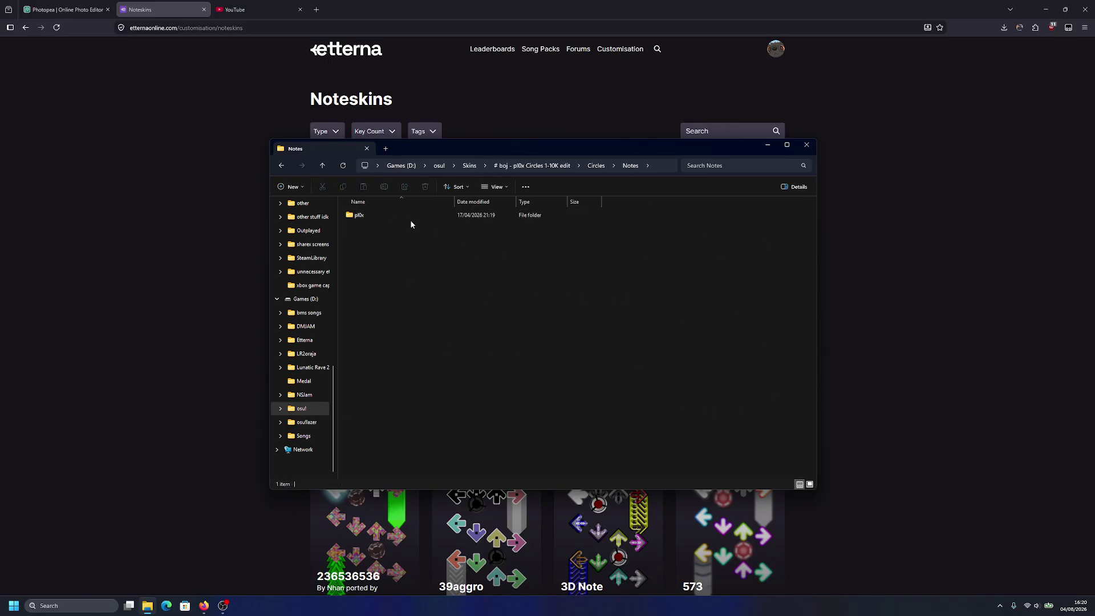
double_click(411, 217)
left_click_drag(489, 146, 292, 119)
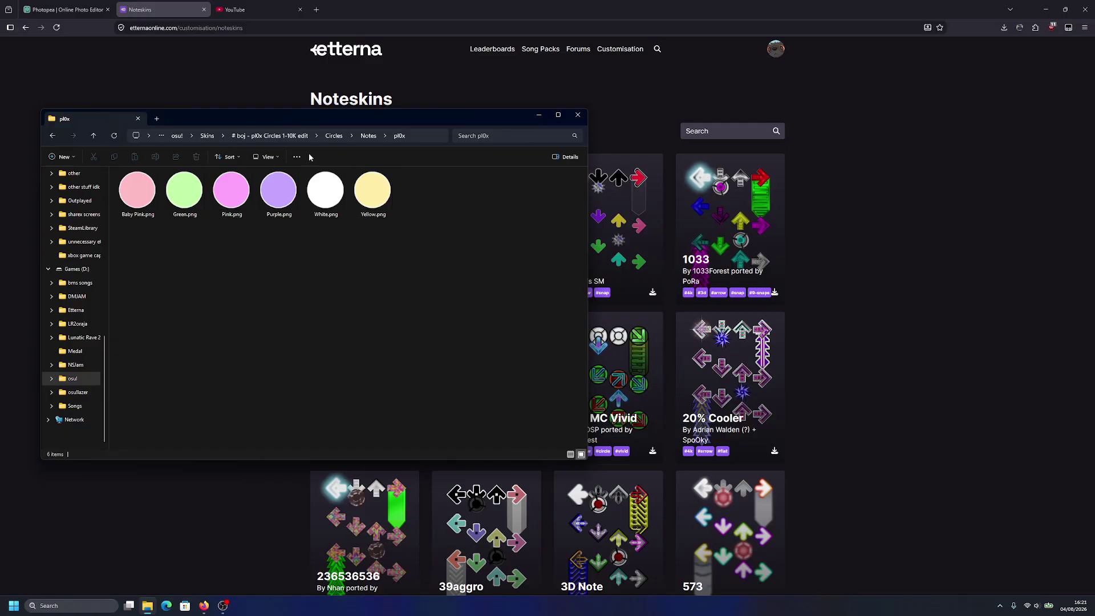
left_click_drag(385, 121, 389, 131)
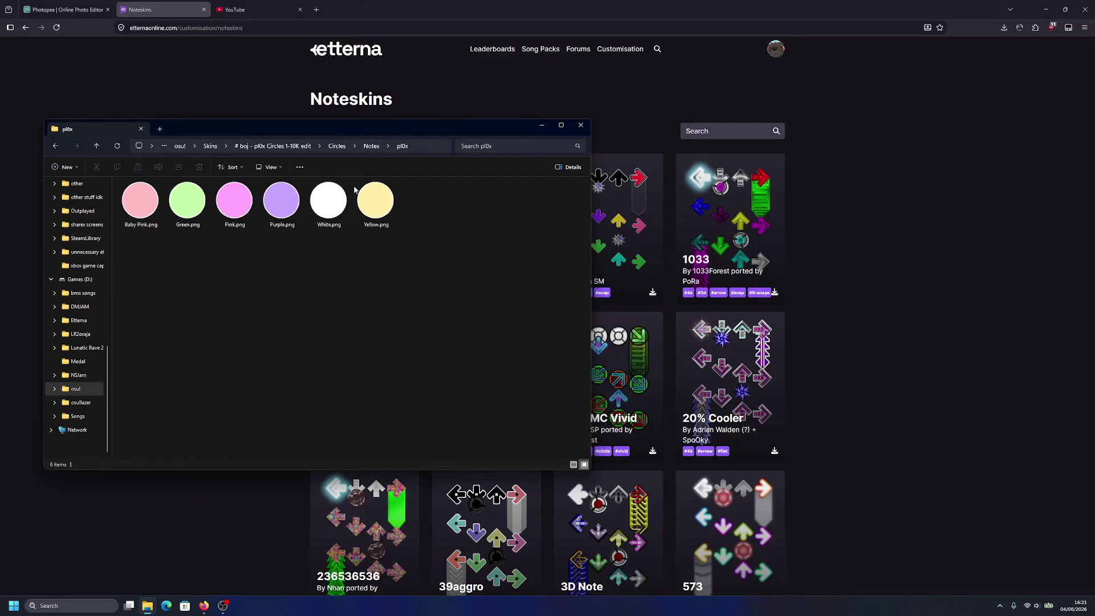
Step: Open a second File Explorer window beside the first and go to the Etterna\NoteSkins\dance folder on Games (D:)
key("super+e")
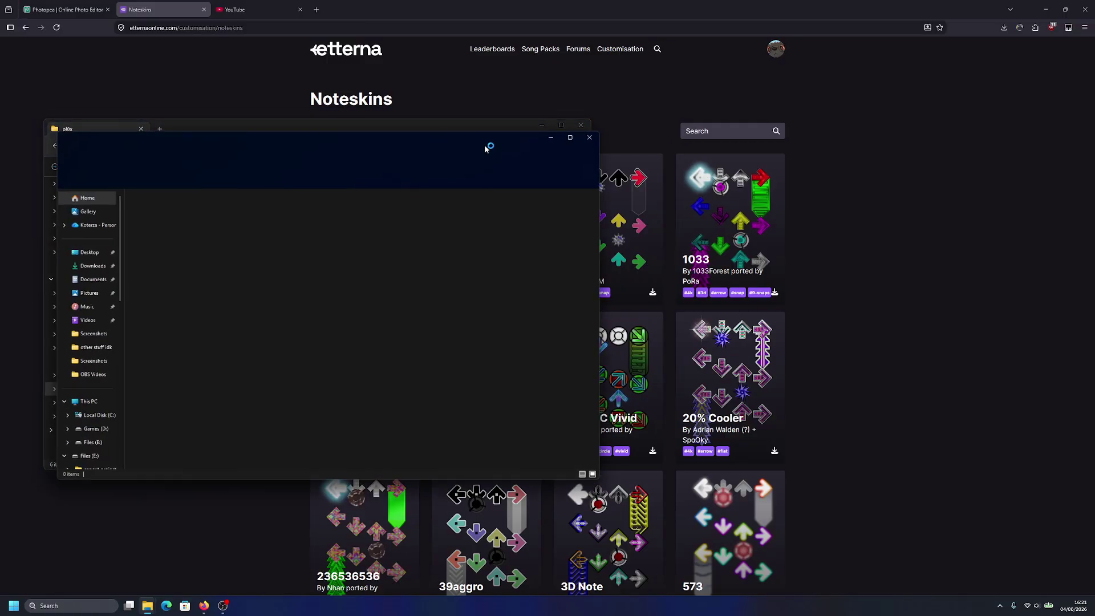
left_click_drag(512, 142, 889, 180)
scroll(513, 371, "down", 7)
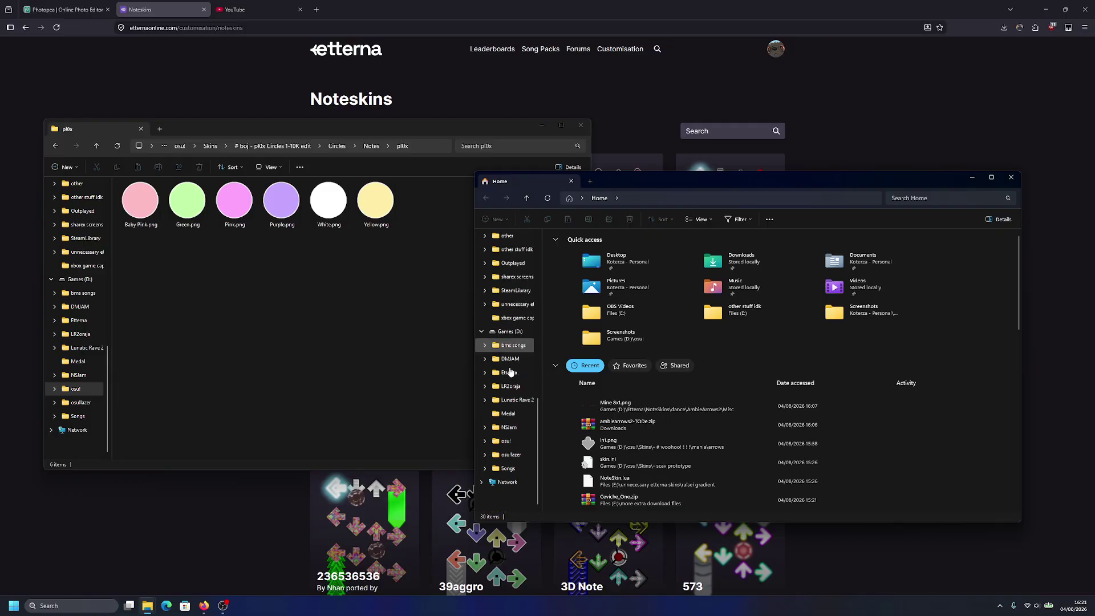
left_click(515, 378)
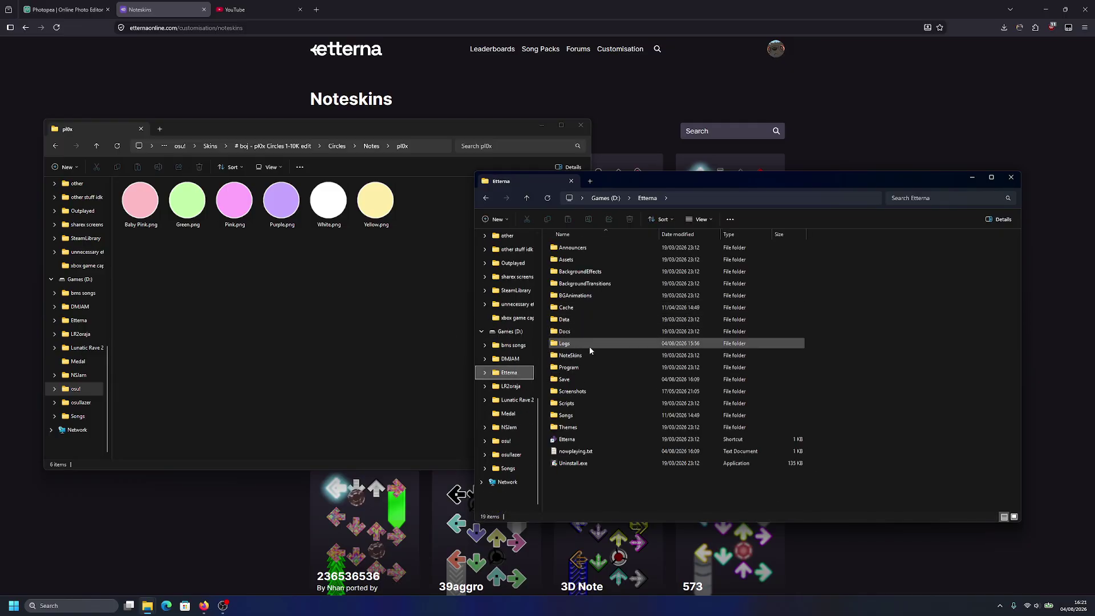
double_click(571, 355)
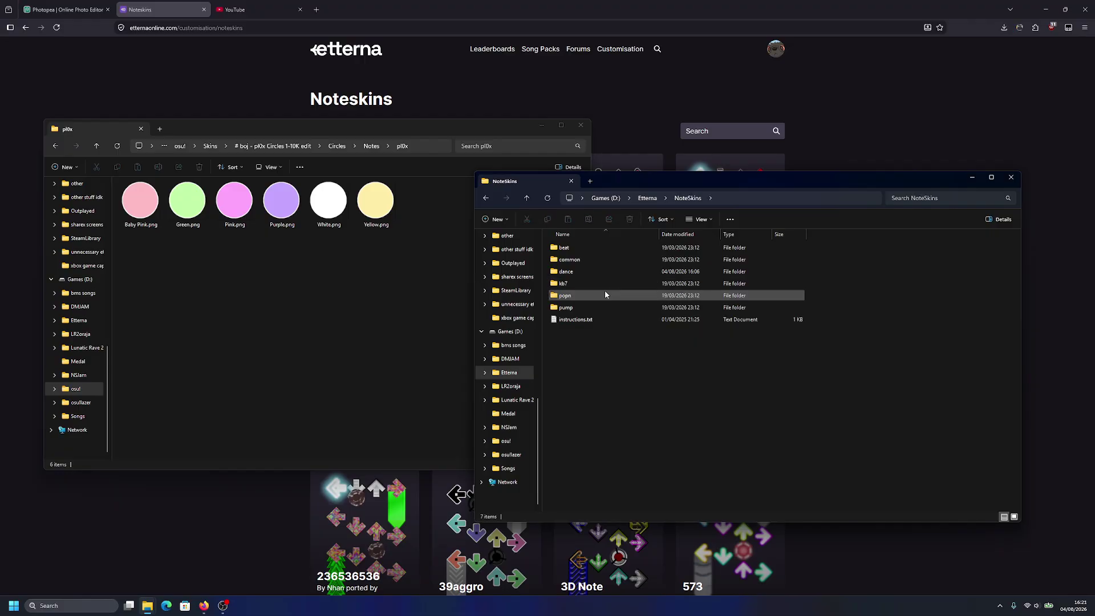
left_click(647, 199)
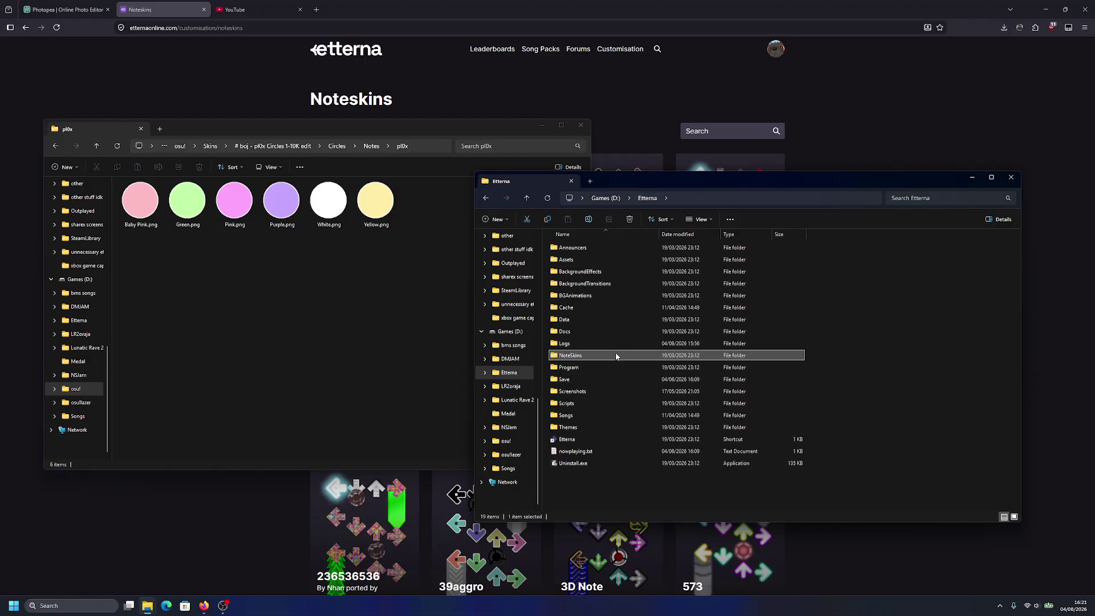
double_click(615, 353)
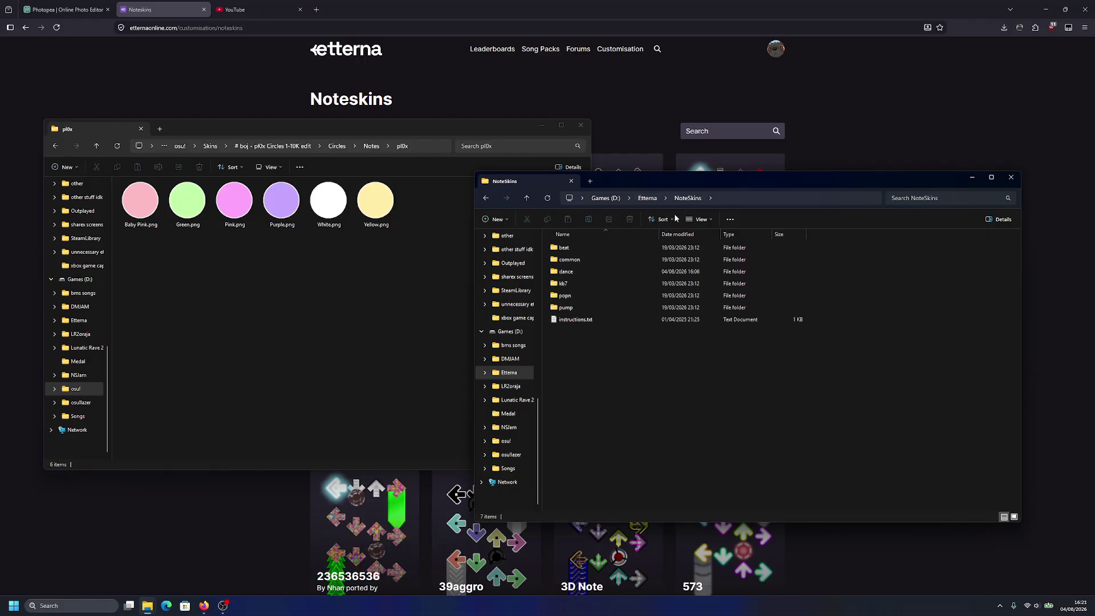
double_click(590, 273)
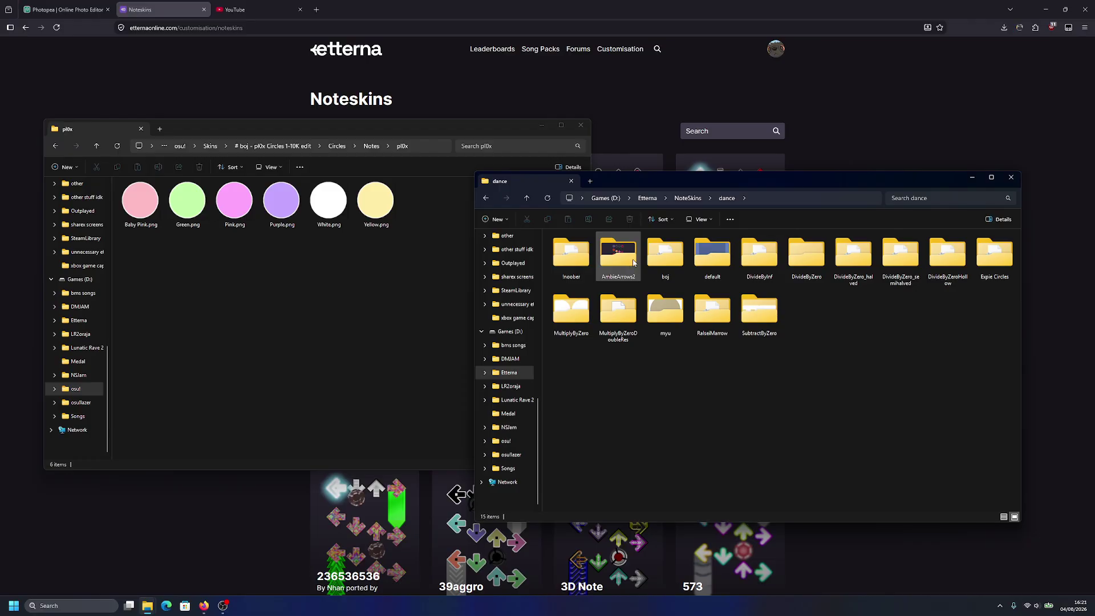
Step: Duplicate the boj noteskin folder within dance and name the copy "boj new"
left_click(665, 254)
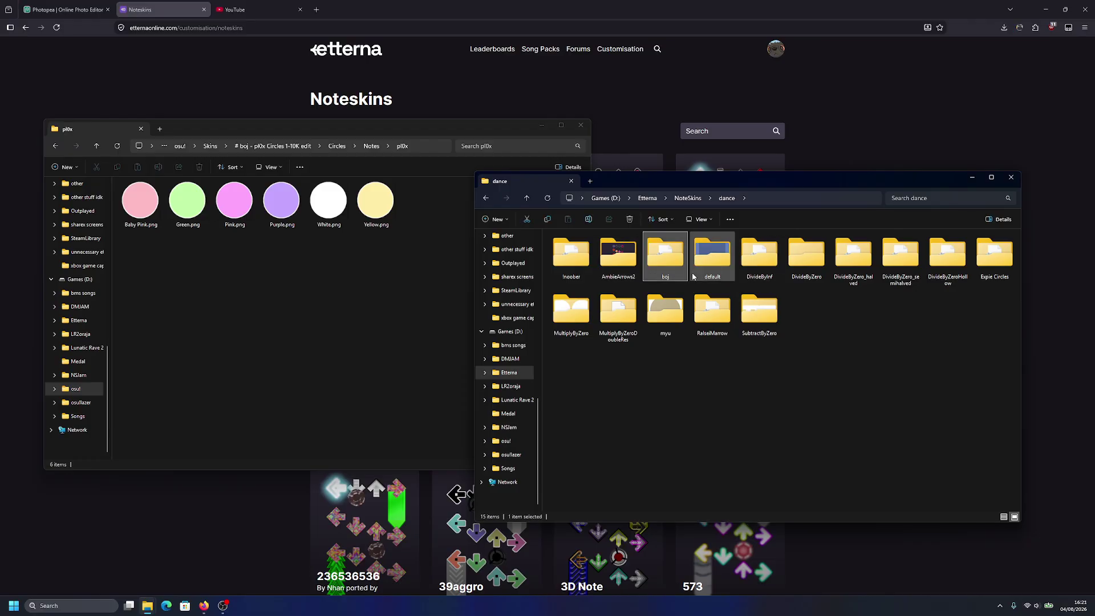
key("ctrl+c")
key("ctrl+v")
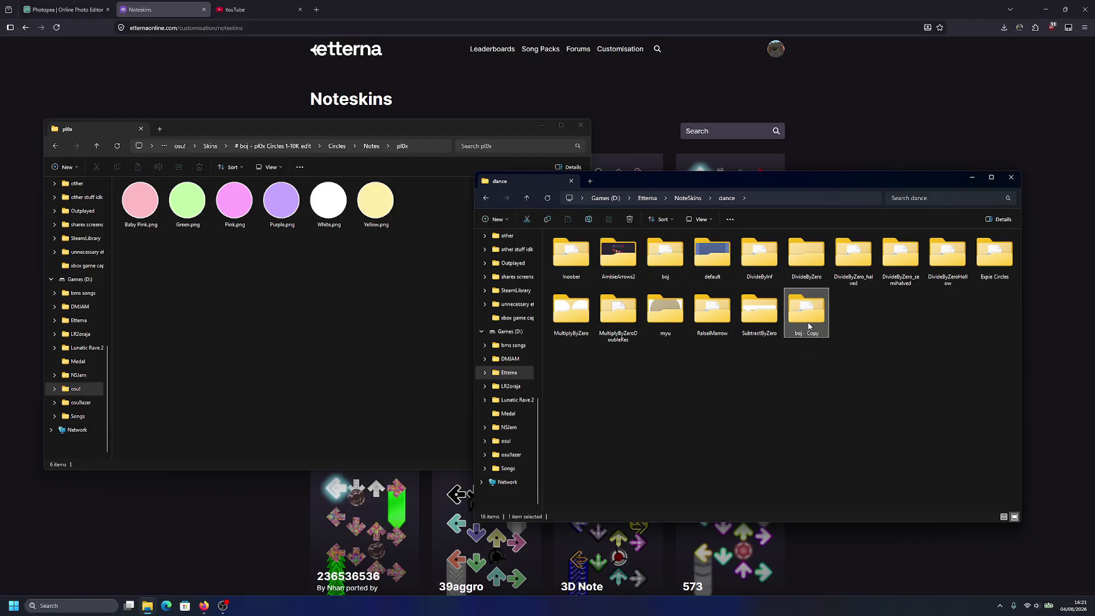
key("F2")
key("BackSpace")
type("boj new")
key("Return")
Step: Open the "boj new" folder, show its contents as large icons, and open its Notes subfolder
key("Return")
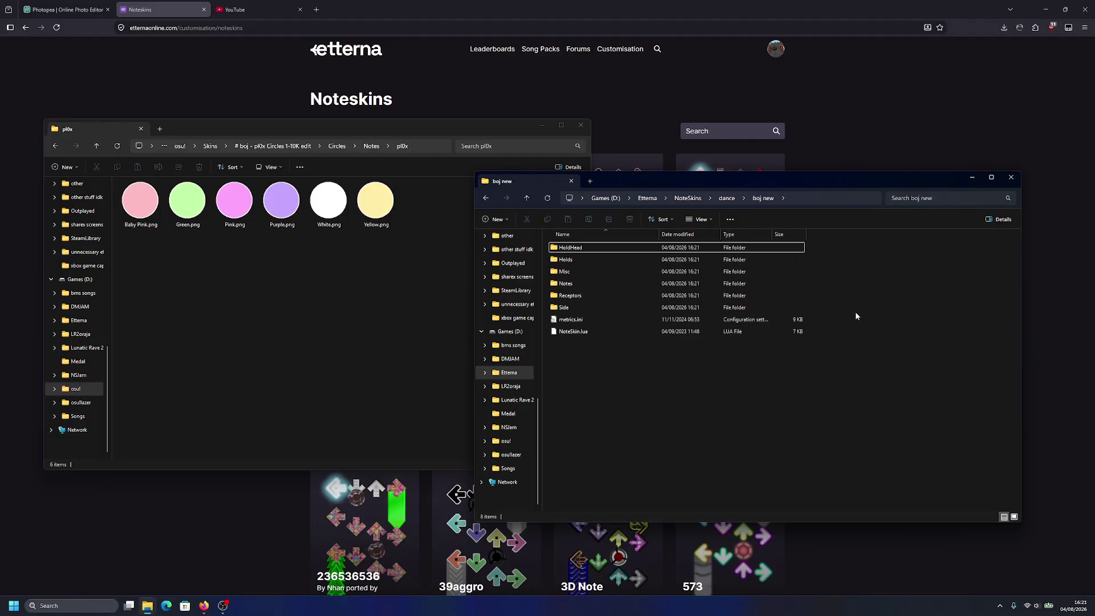
left_click(1014, 517)
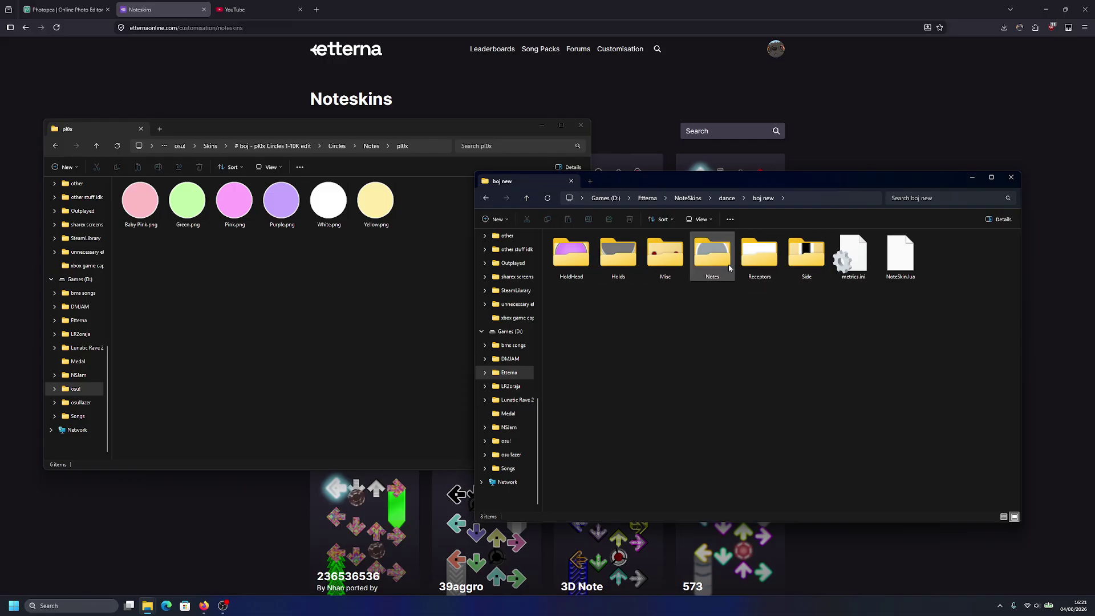
double_click(714, 257)
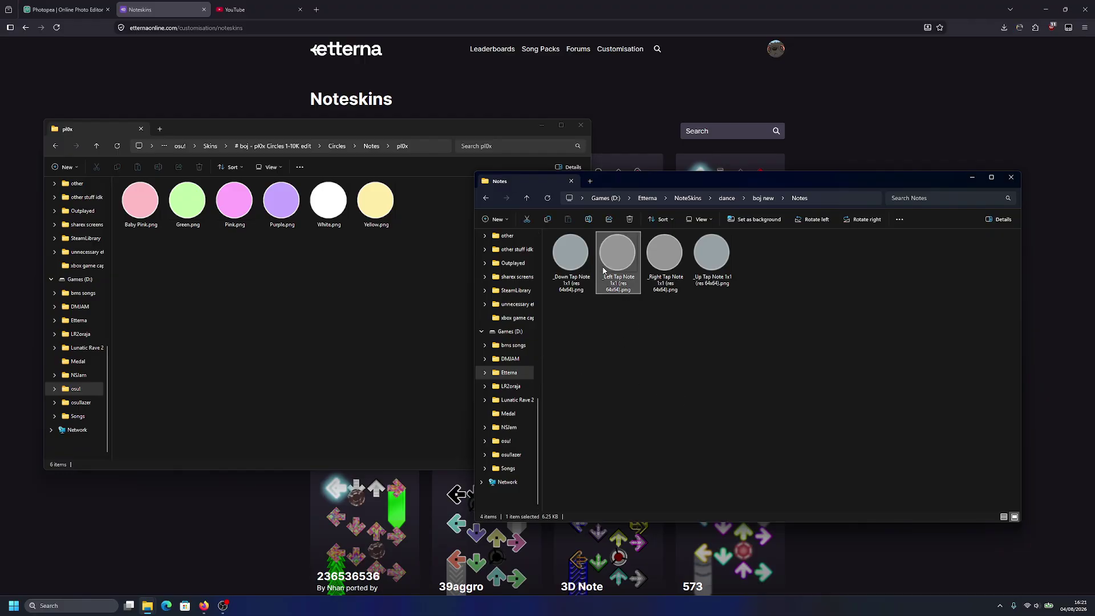
left_click(665, 263)
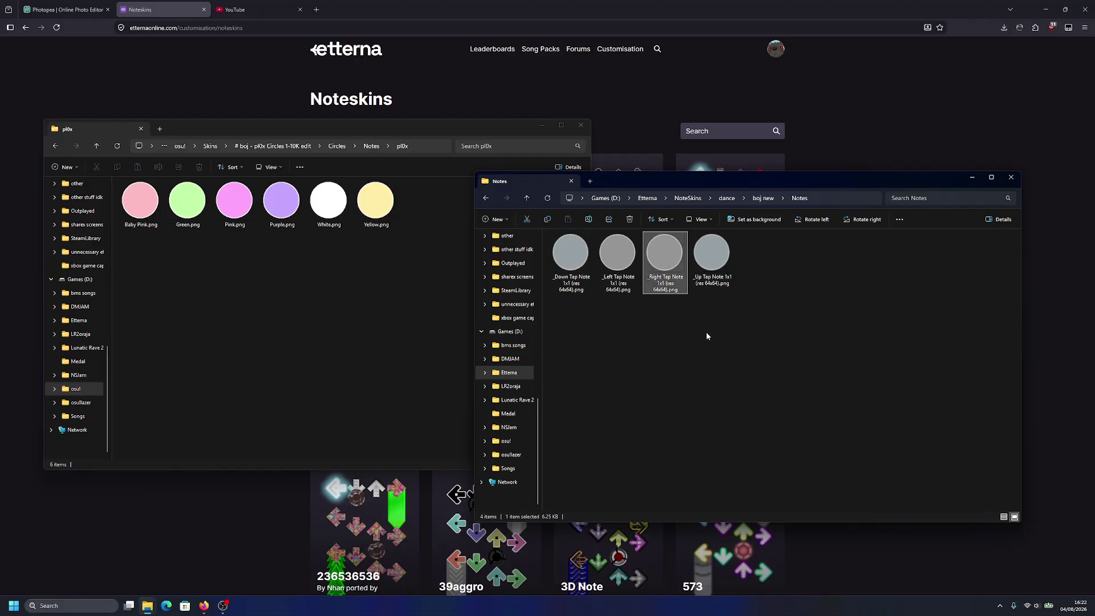
left_click(665, 352)
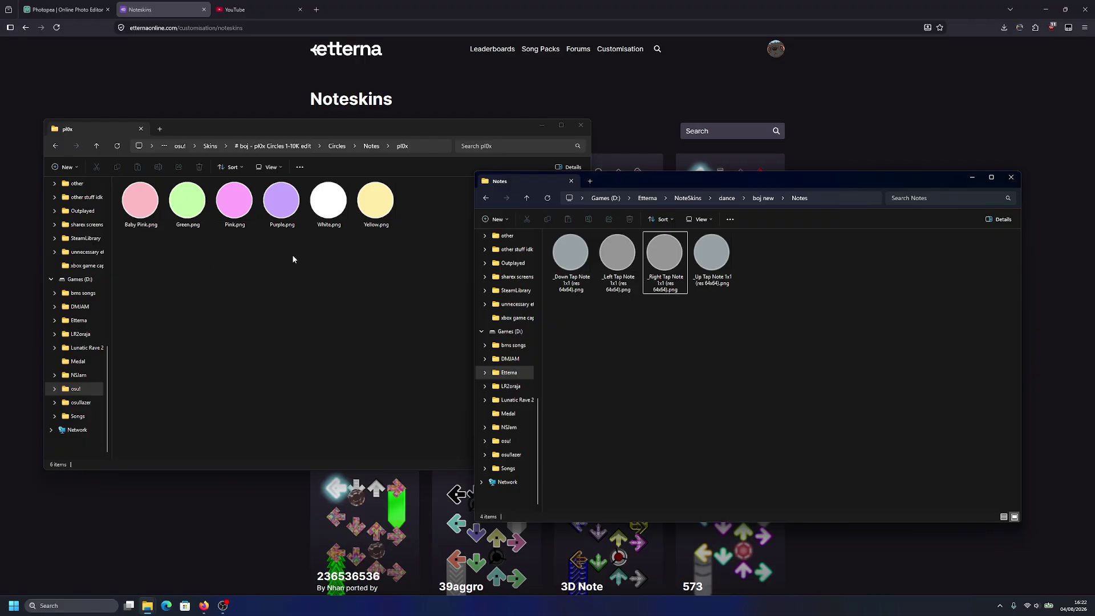
Step: Open the osu! skin's skin.ini from its main folder and examine the NoteImage entries for the 4-key layout
left_click(241, 270)
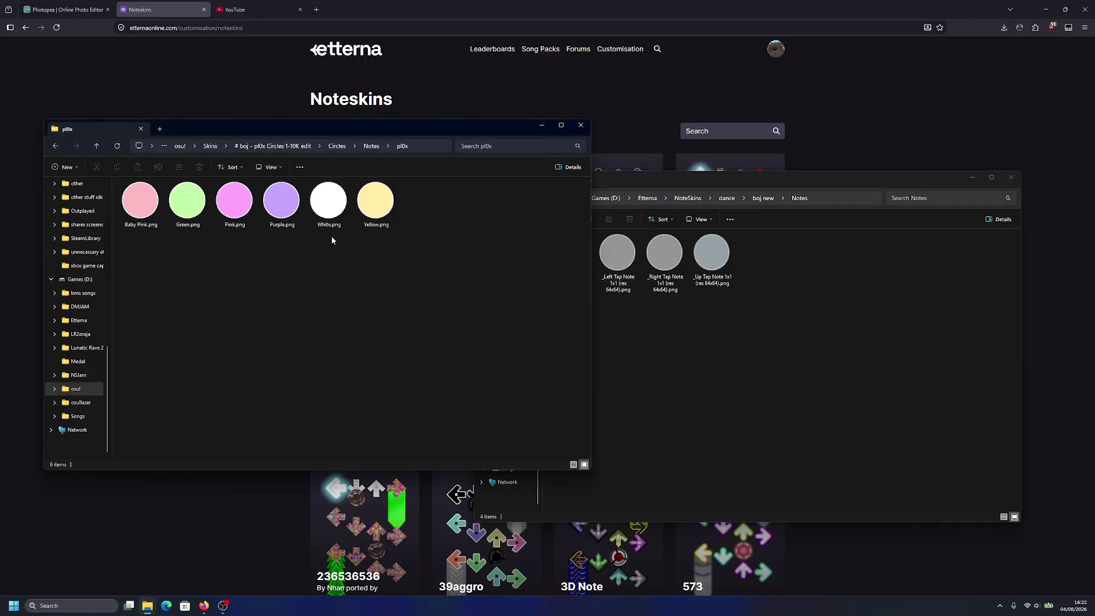
left_click(307, 146)
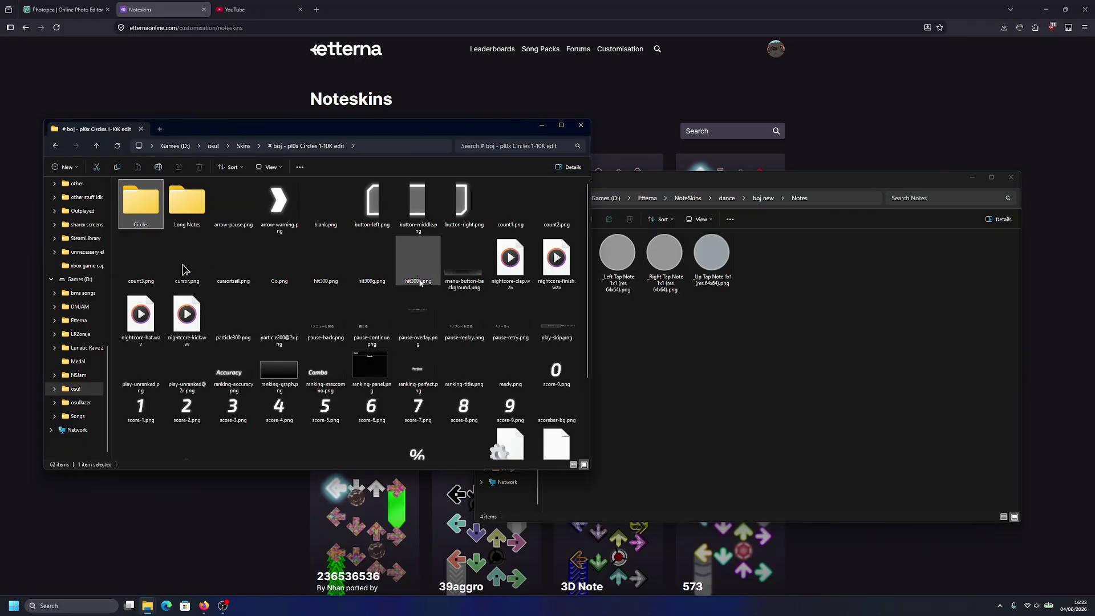
scroll(420, 282, "down", 2)
double_click(420, 282)
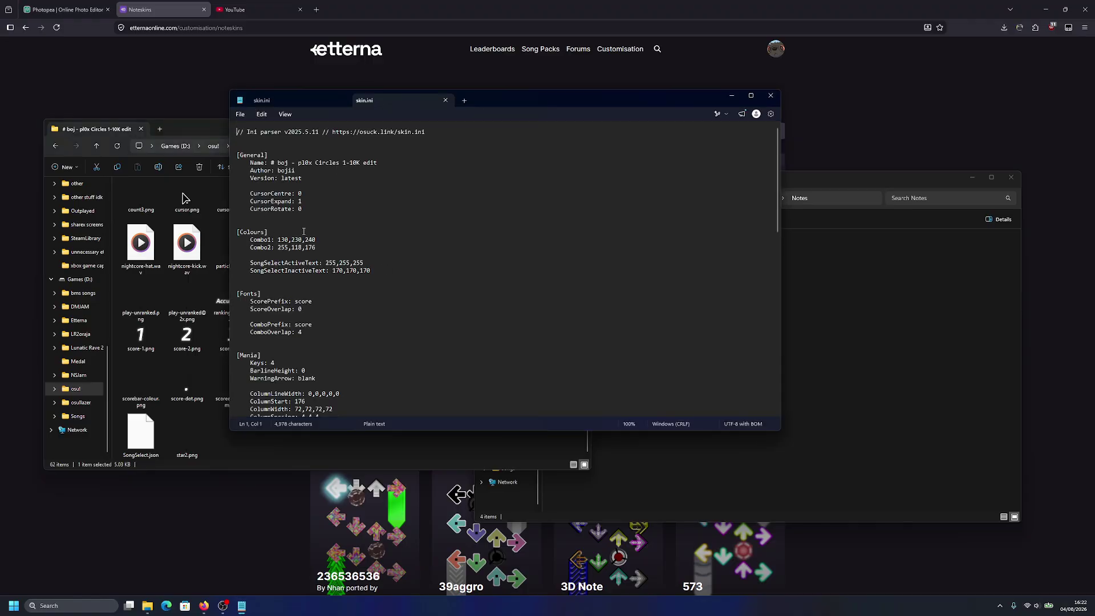
scroll(320, 257, "down", 10)
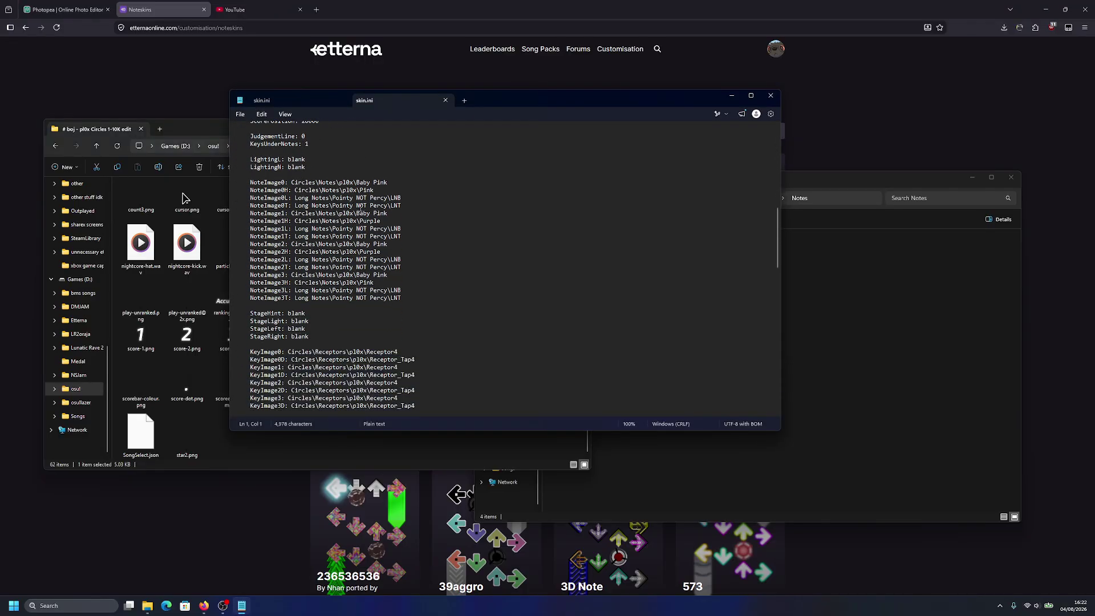
Step: Review the 4-key NoteImage paths in skin.ini and go to the osu! skin's Circles\Notes\pl0x folder
scroll(352, 244, "down", 8)
scroll(352, 244, "up", 10)
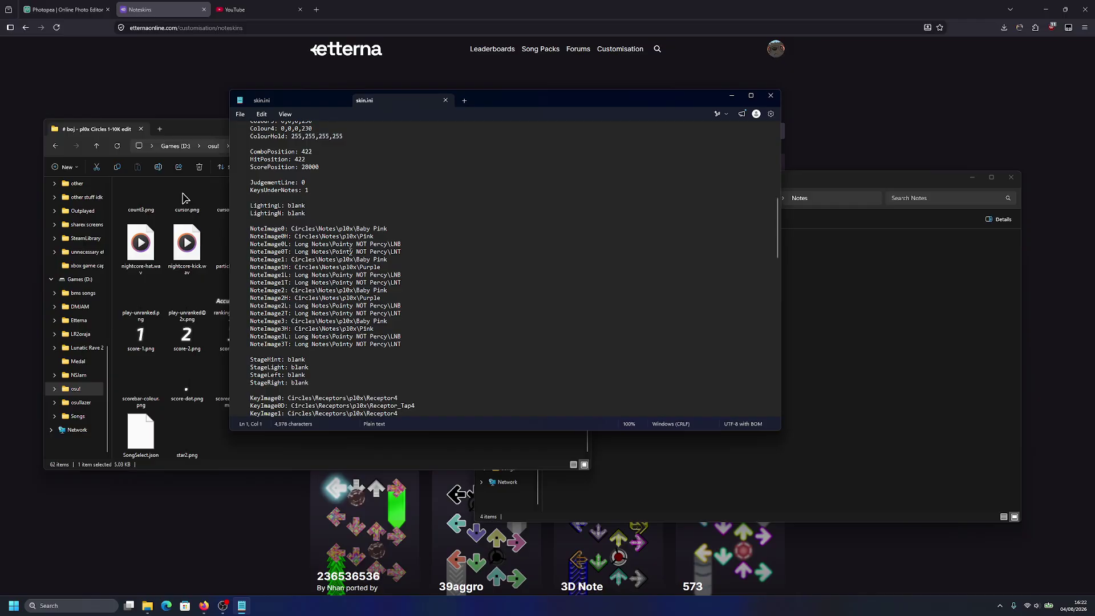
scroll(341, 229, "up", 1)
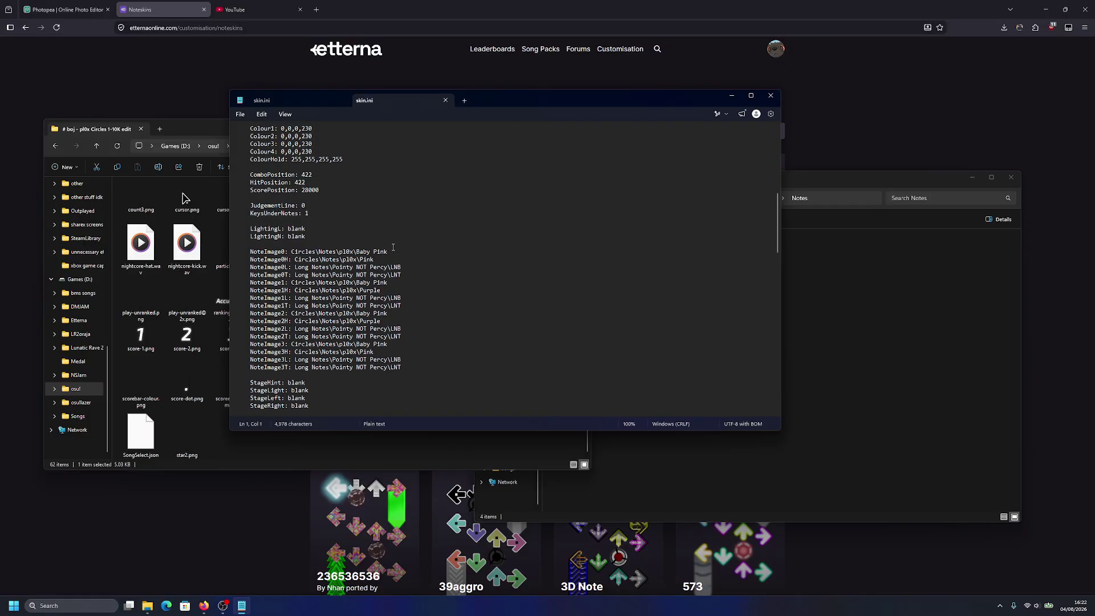
left_click(187, 245)
scroll(189, 248, "up", 1)
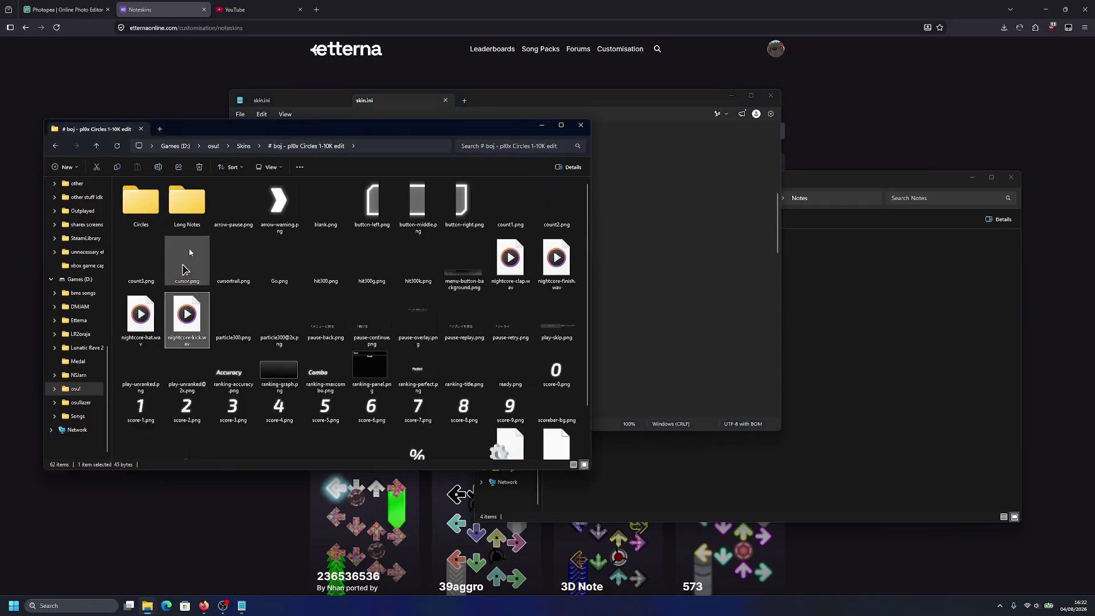
left_click(56, 147)
key("alt+Tab")
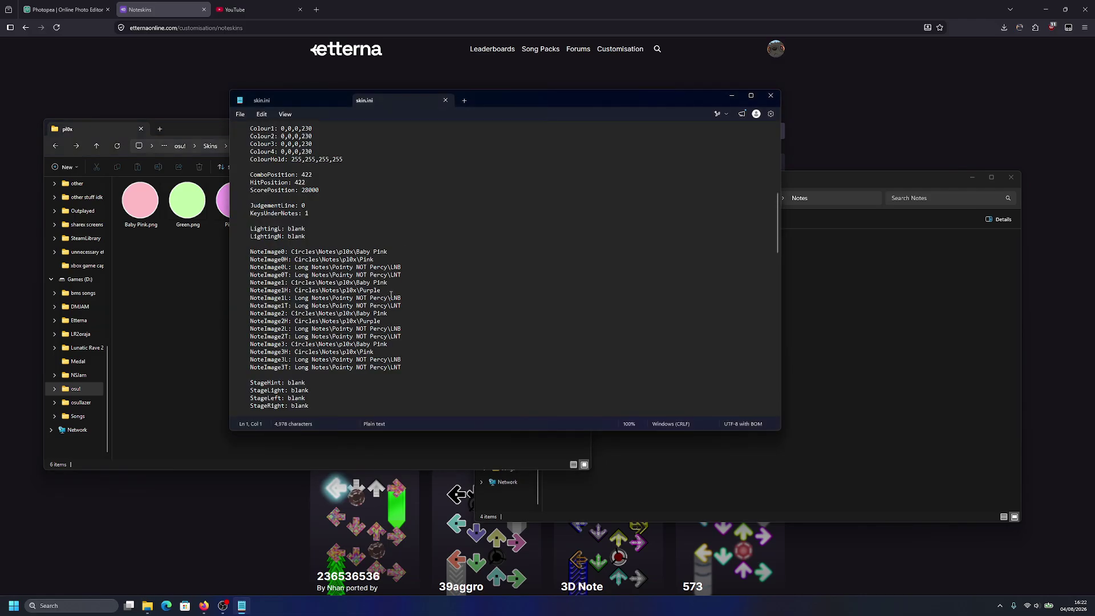
Step: Copy Baby Pink.png from the pl0x folder into the Notes folder of "boj new"
left_click(180, 301)
left_click(147, 206)
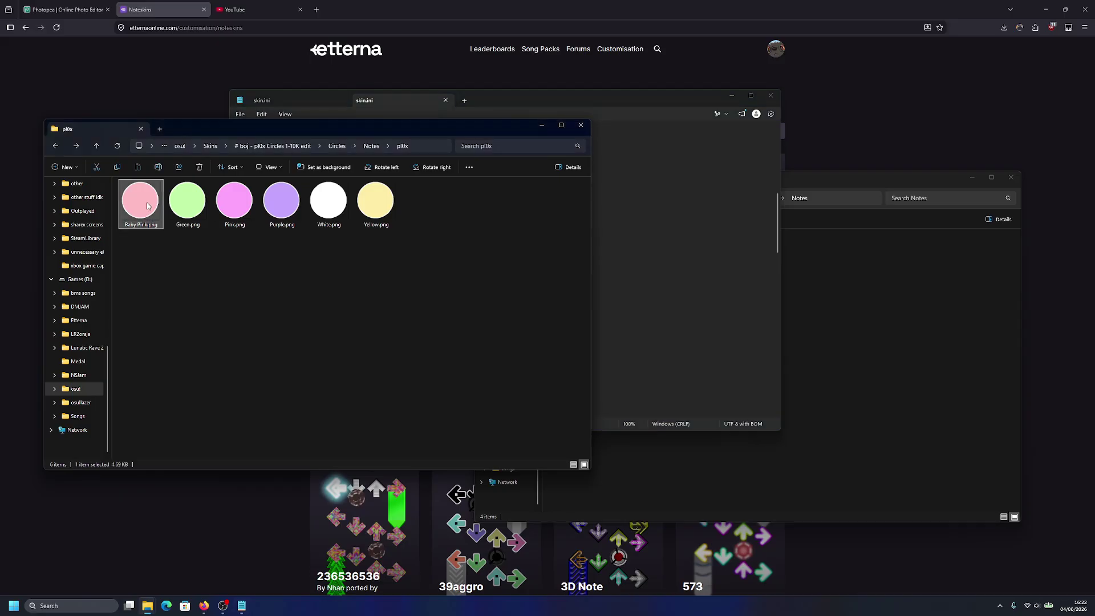
left_click(788, 289)
key("ctrl+v")
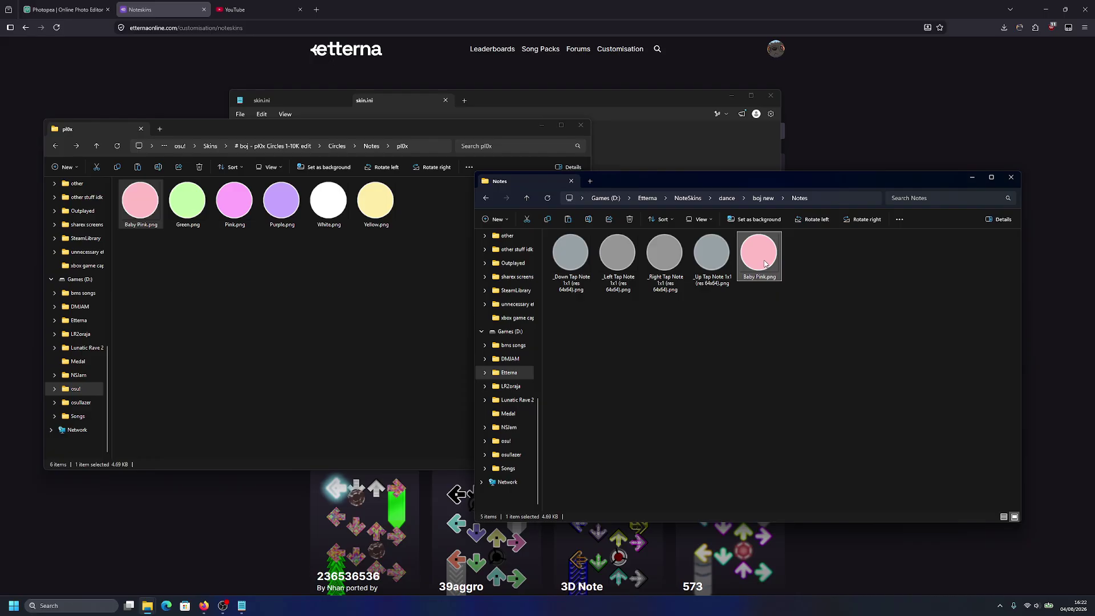
Step: Make three more copies of Baby Pink.png in the Notes folder, one for each remaining direction
key("ctrl+v")
key("ctrl+c")
key("ctrl+v")
key("ctrl+c")
key("ctrl+v")
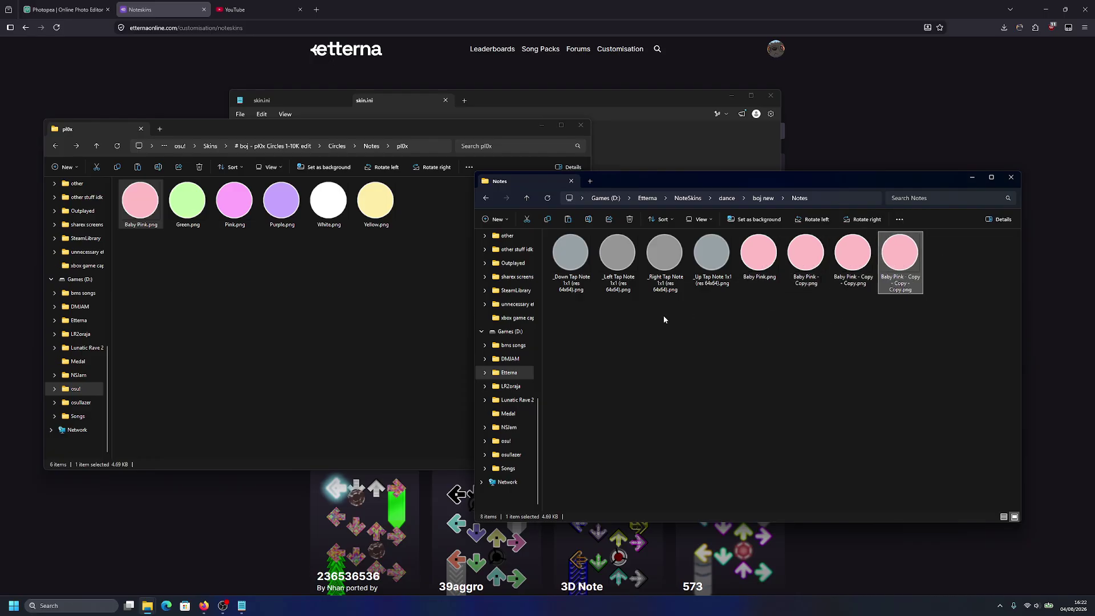
left_click(664, 320)
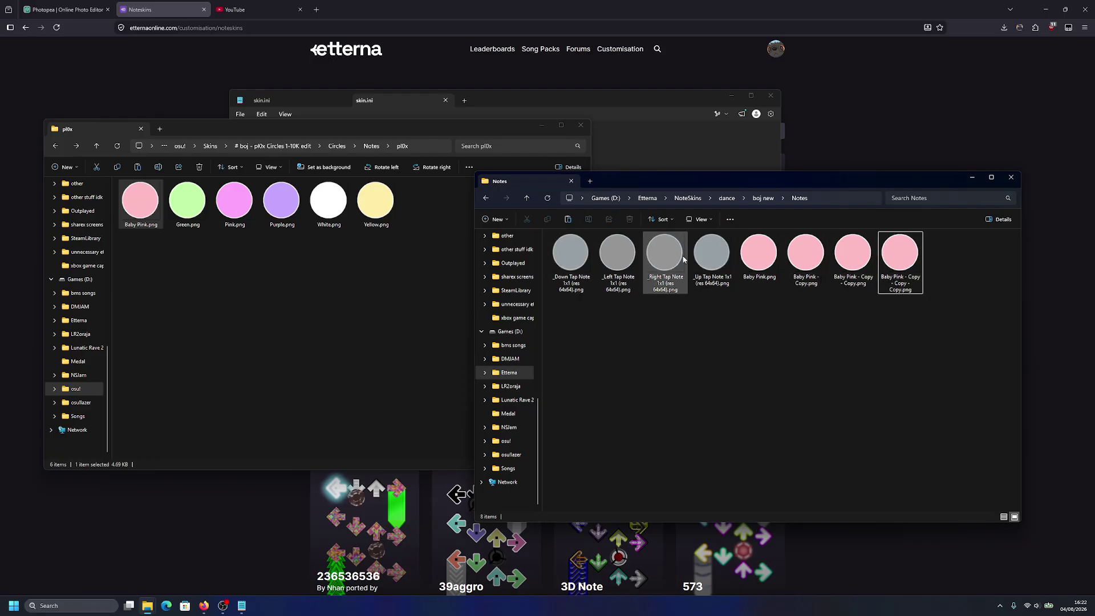
Step: Delete the old grey left tap note and give Baby Pink.png its name, "_Left Tap Note 1x1 (res 64x64)"
left_click(611, 253)
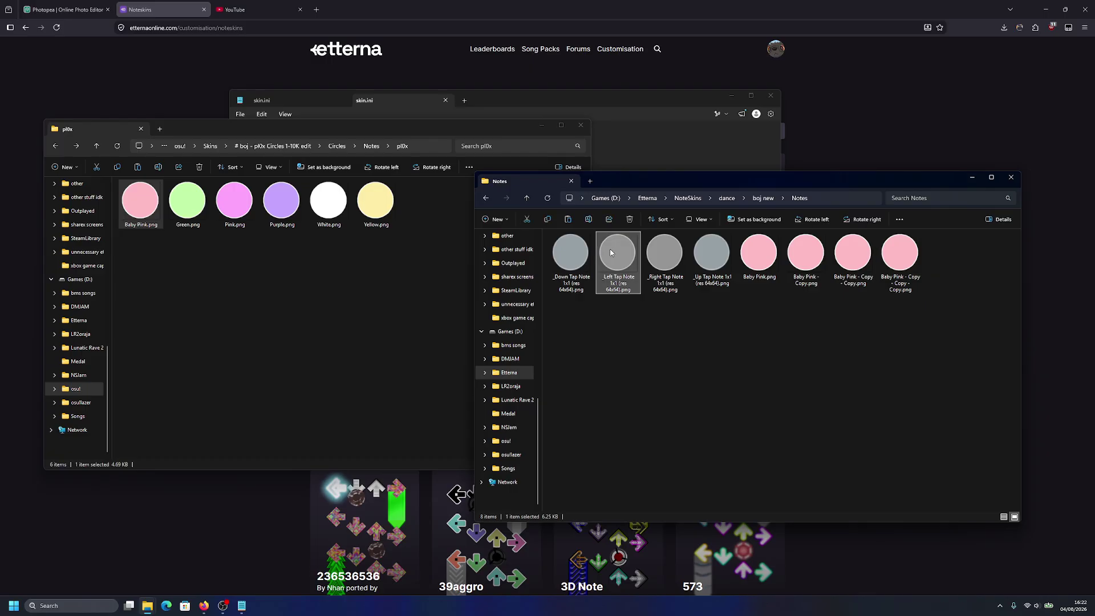
key("Delete")
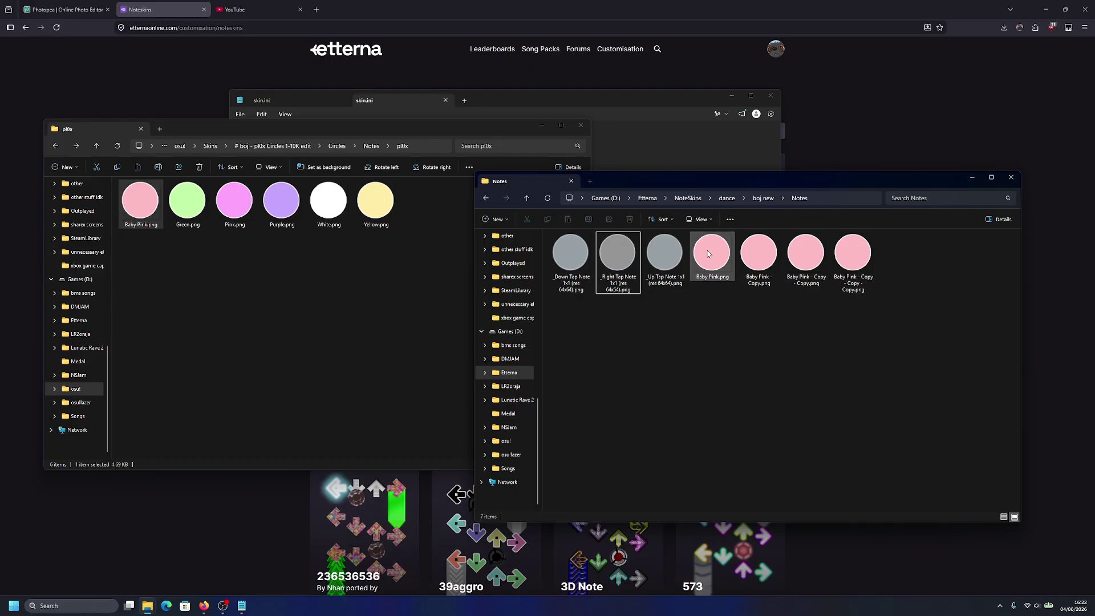
left_click(709, 254)
key("F2")
key("ctrl+v")
Step: Delete the old down tap note and rename "Baby Pink - Copy.png" as "_Down Tap Note 1x1 (res 64x64)"
left_click(573, 265)
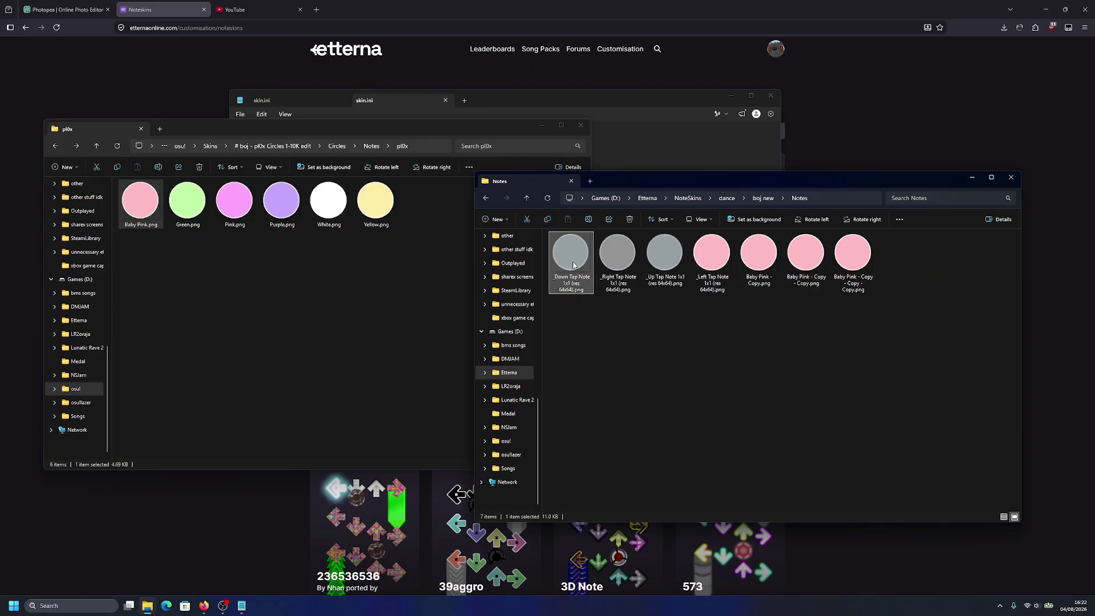
key("Delete")
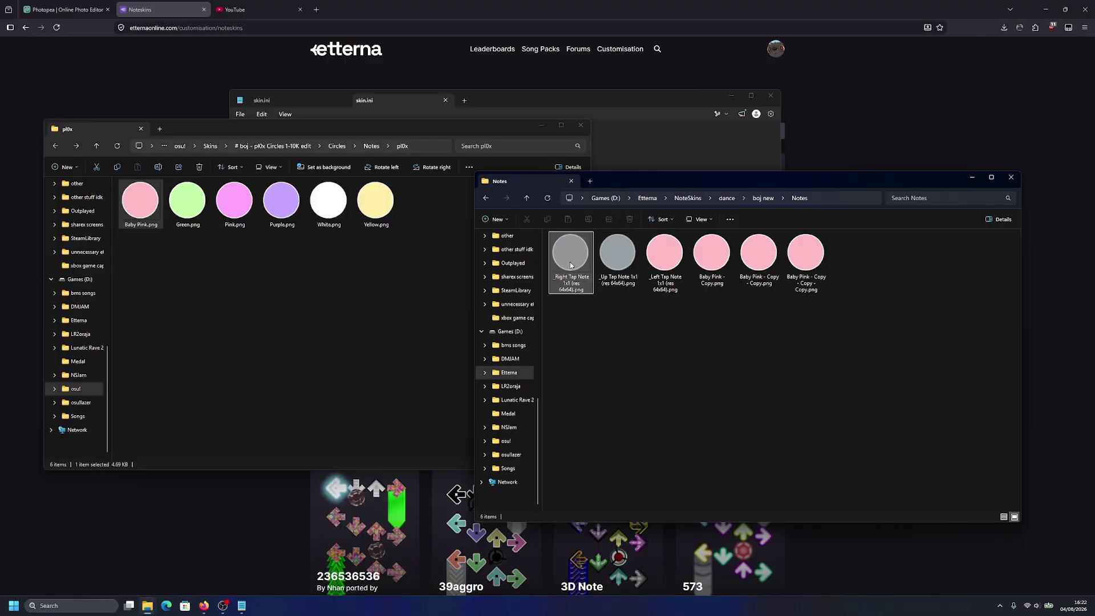
left_click(679, 249)
left_click(711, 251)
key("F2")
key("ctrl+v")
key("Return")
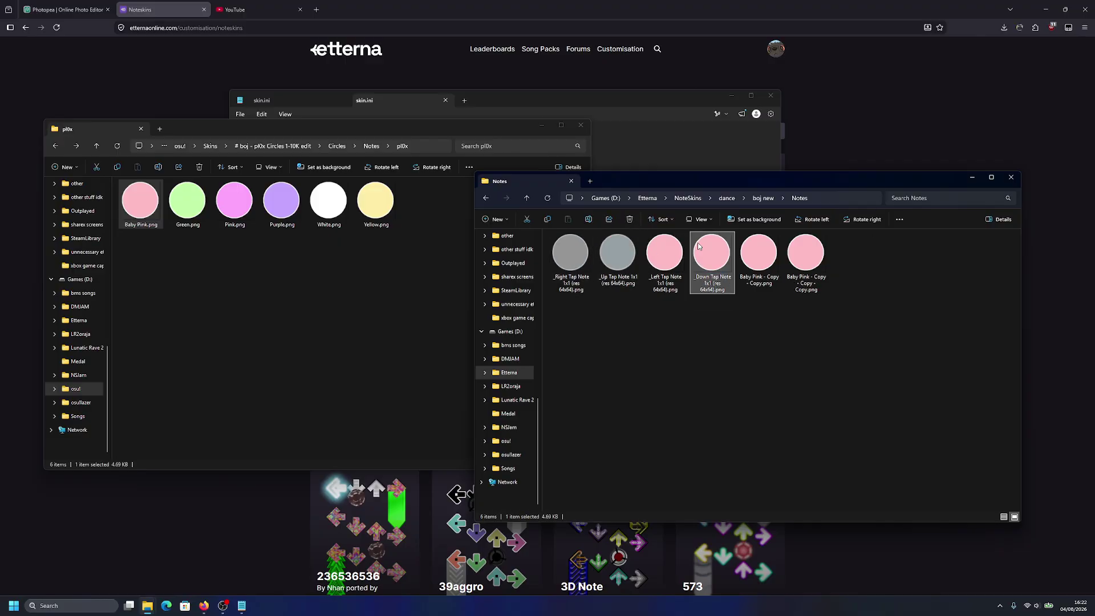
Step: Replace the old right tap note with the next Baby Pink copy, named "_Right Tap Note 1x1 (res 64x64)"
left_click(559, 266)
key("F2")
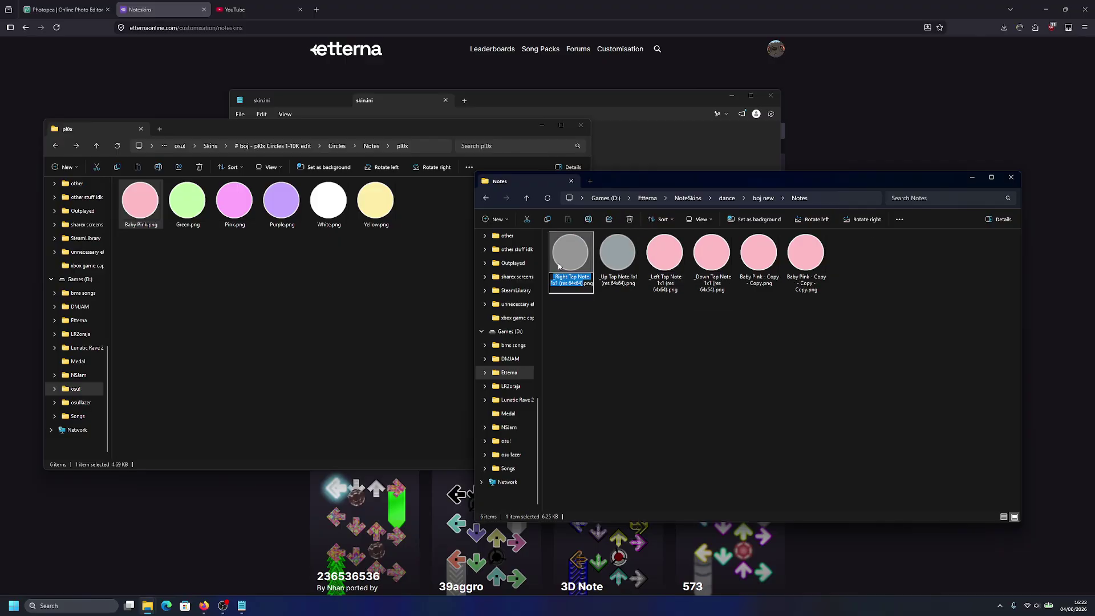
key("Escape")
key("Delete")
left_click(712, 254)
key("F2")
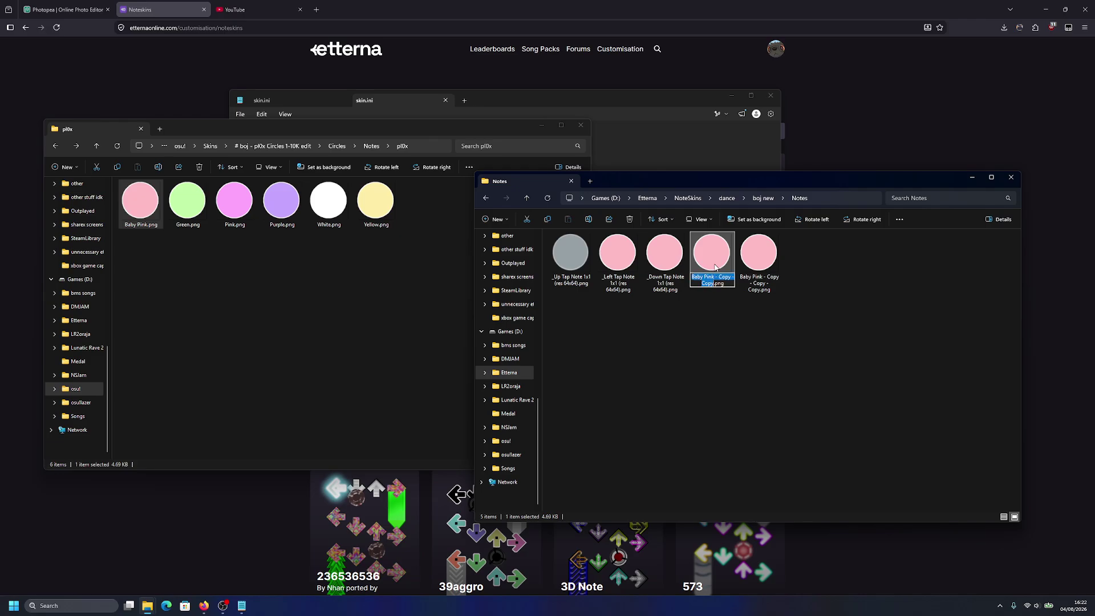
key("ctrl+v")
key("Return")
Step: Replace the old up tap note with the last Baby Pink copy, named "_Up Tap Note 1x1 (res 64x64)", and refresh the Notes folder
left_click(591, 261)
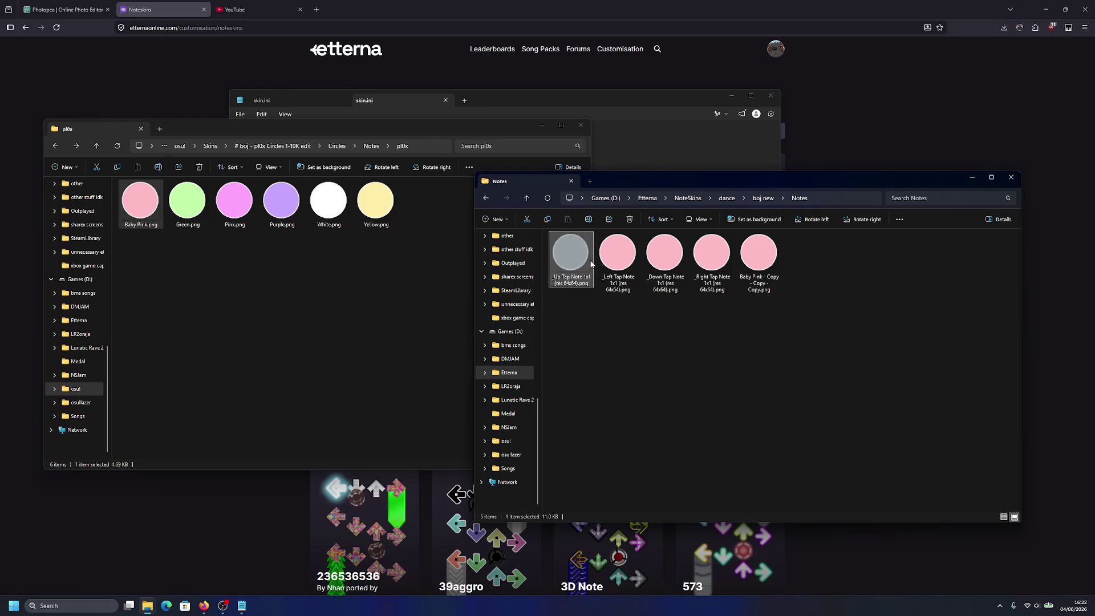
key("F2")
key("Escape")
key("Delete")
left_click(709, 256)
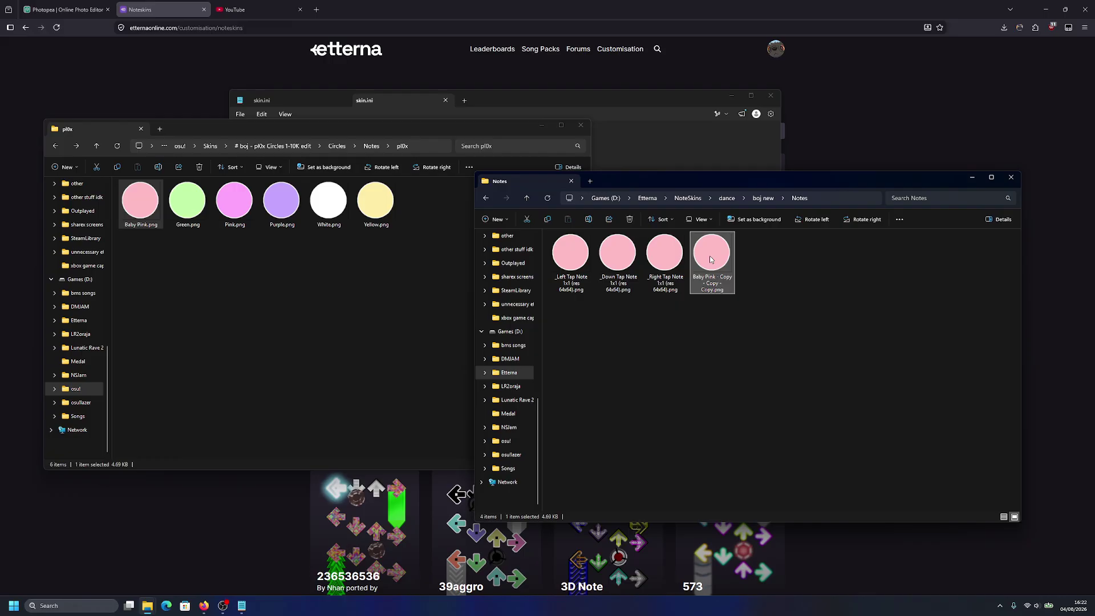
key("F2")
key("ctrl+v")
key("Return")
left_click(661, 319)
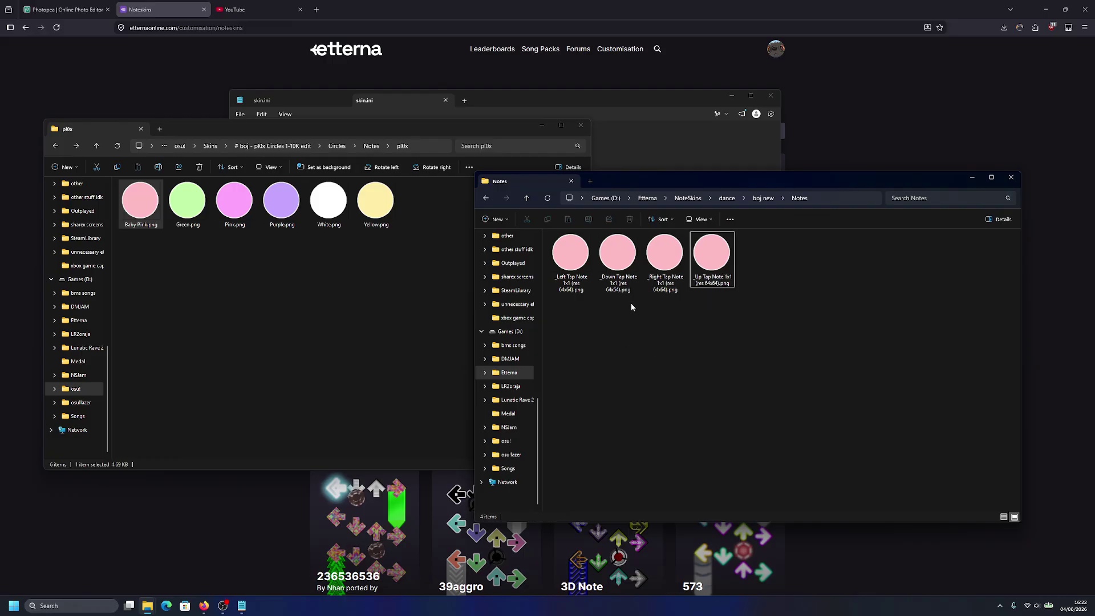
left_click(546, 200)
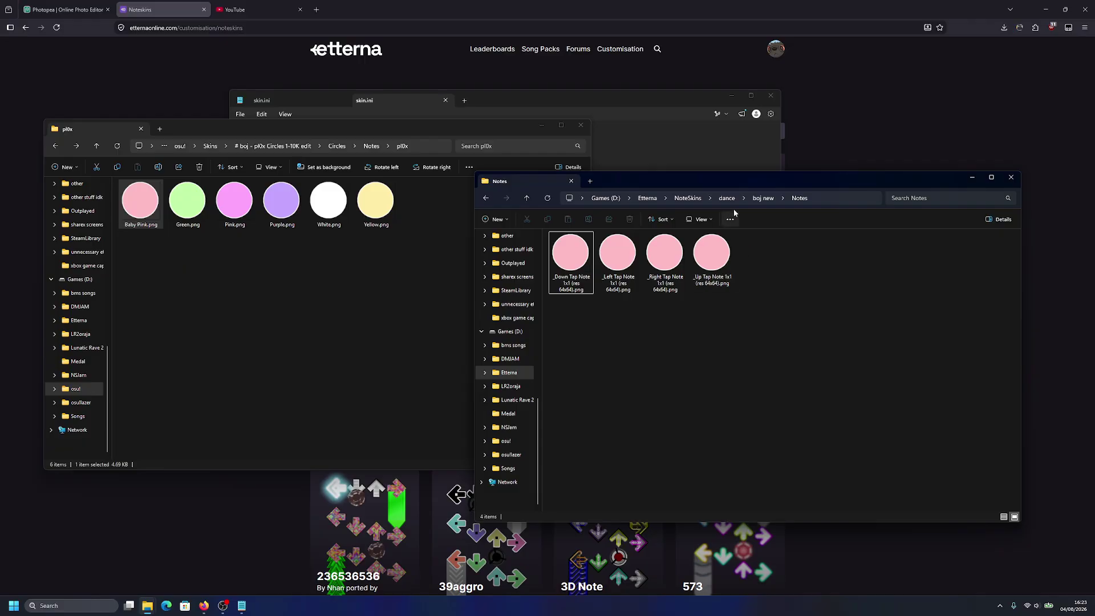
Step: Open the HoldHead folder of "boj new" and delete its "Old one" subfolder
left_click(758, 200)
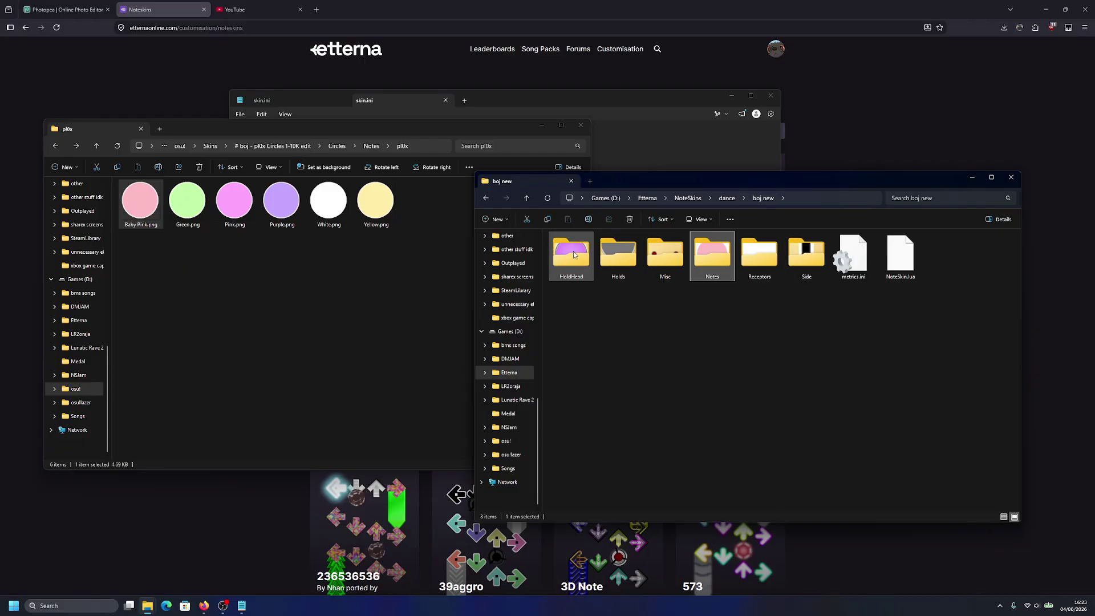
left_click(574, 253)
double_click(574, 253)
left_click(392, 280)
left_click(563, 280)
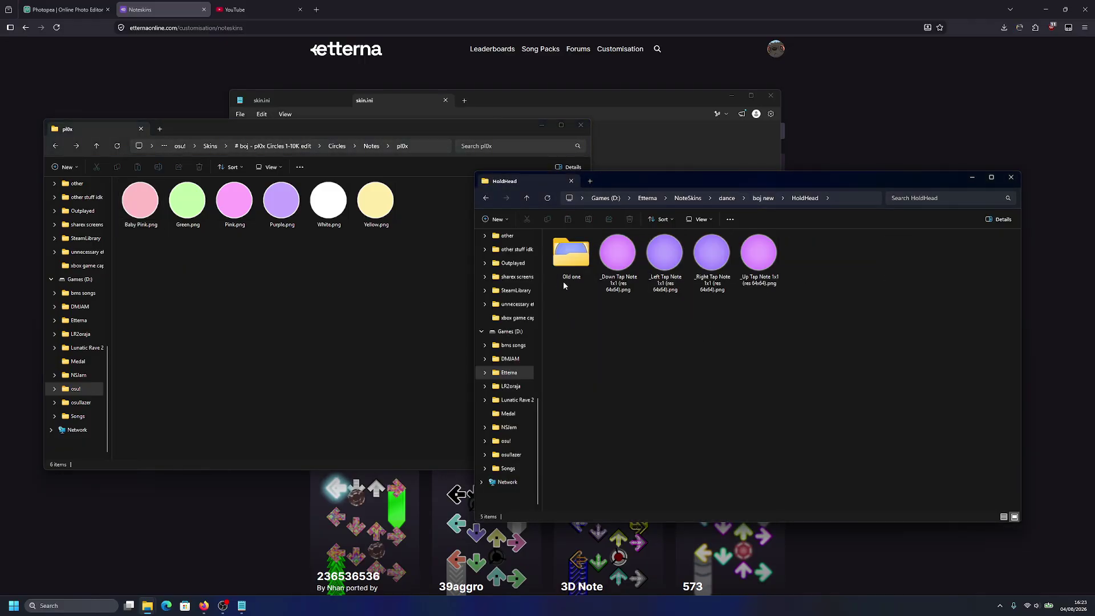
left_click(576, 262)
key("Delete")
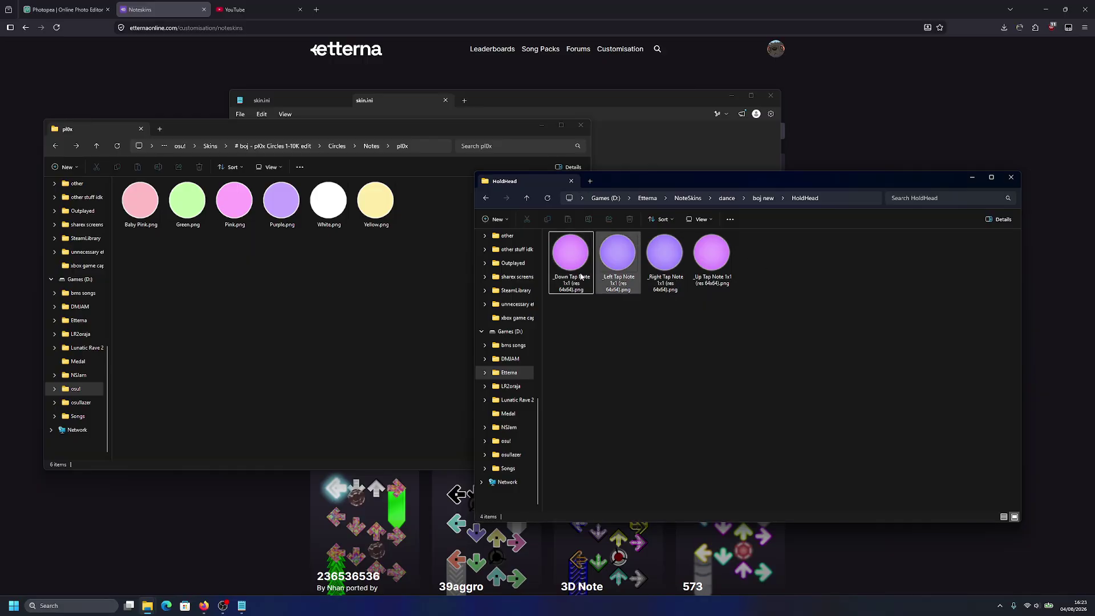
Step: Check the hold-head NoteImage entries in skin.ini and copy Pink.png and Purple.png from pl0x into the HoldHead folder
left_click(434, 268)
left_click(488, 103)
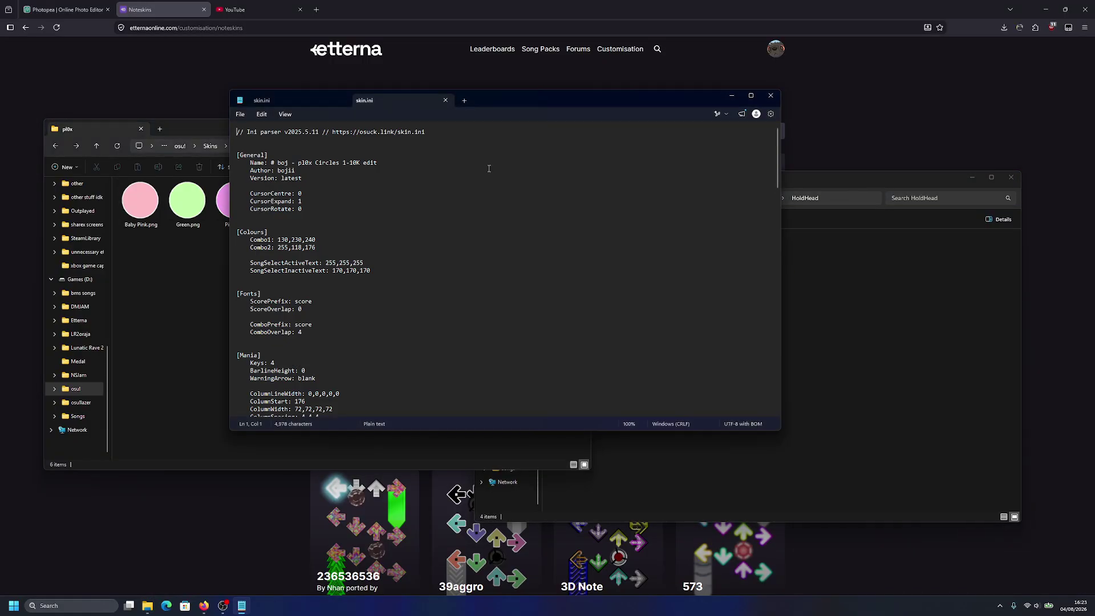
scroll(447, 266, "down", 12)
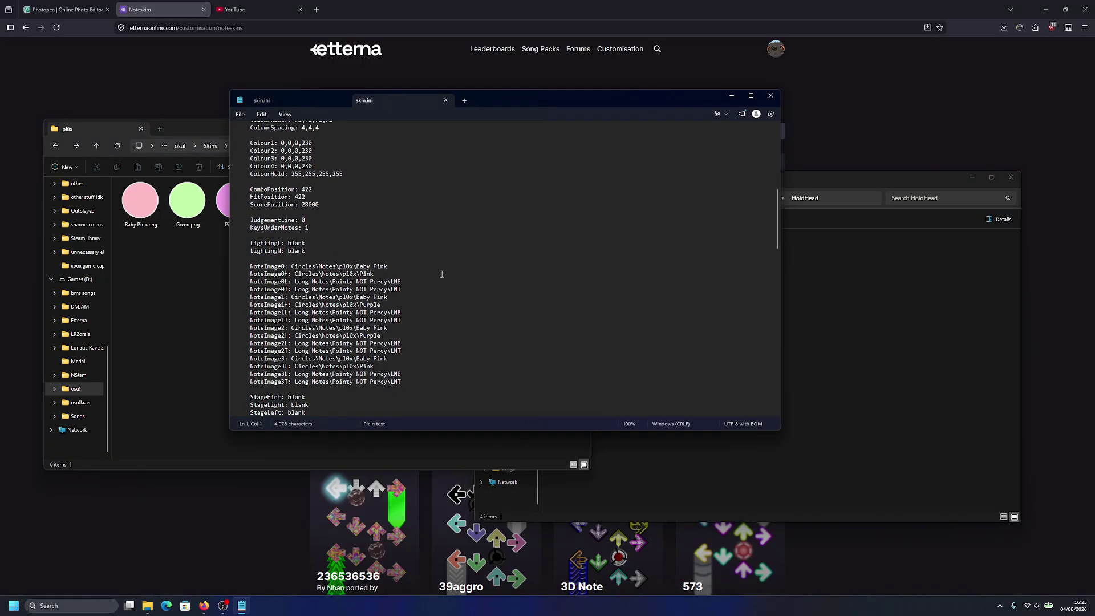
scroll(379, 282, "down", 1)
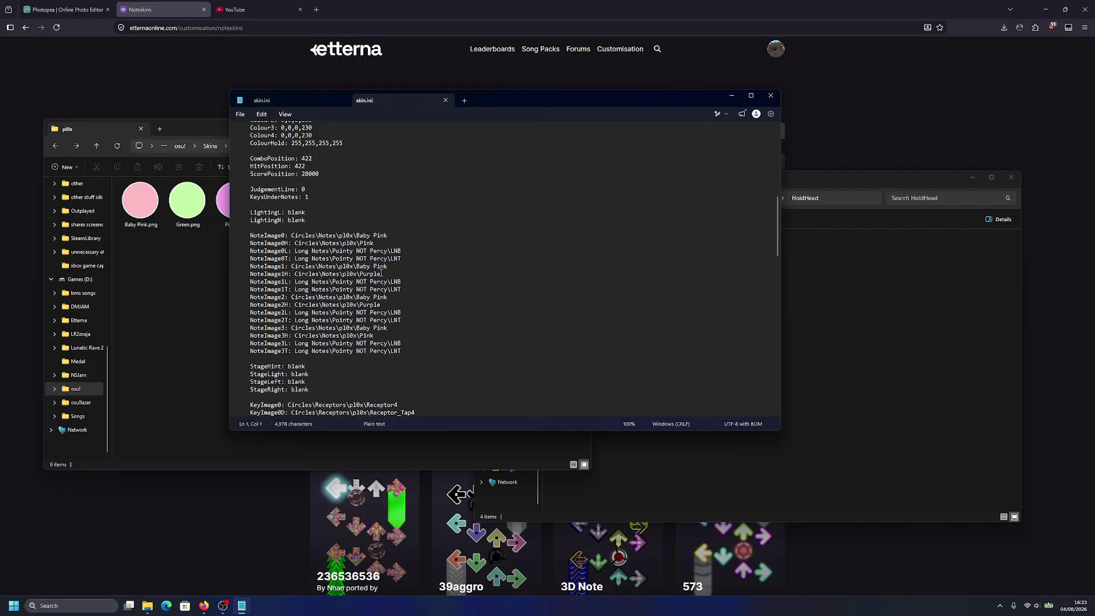
left_click(140, 199)
left_click(234, 200)
left_click(281, 200, "ctrl")
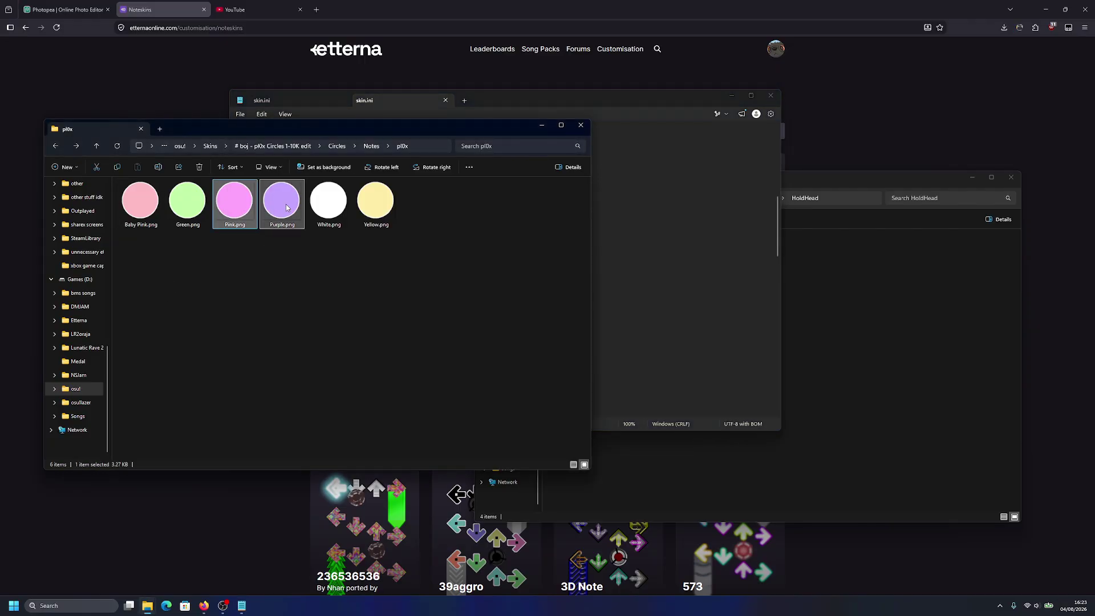
left_click(809, 306)
key("ctrl+v")
left_click(763, 320)
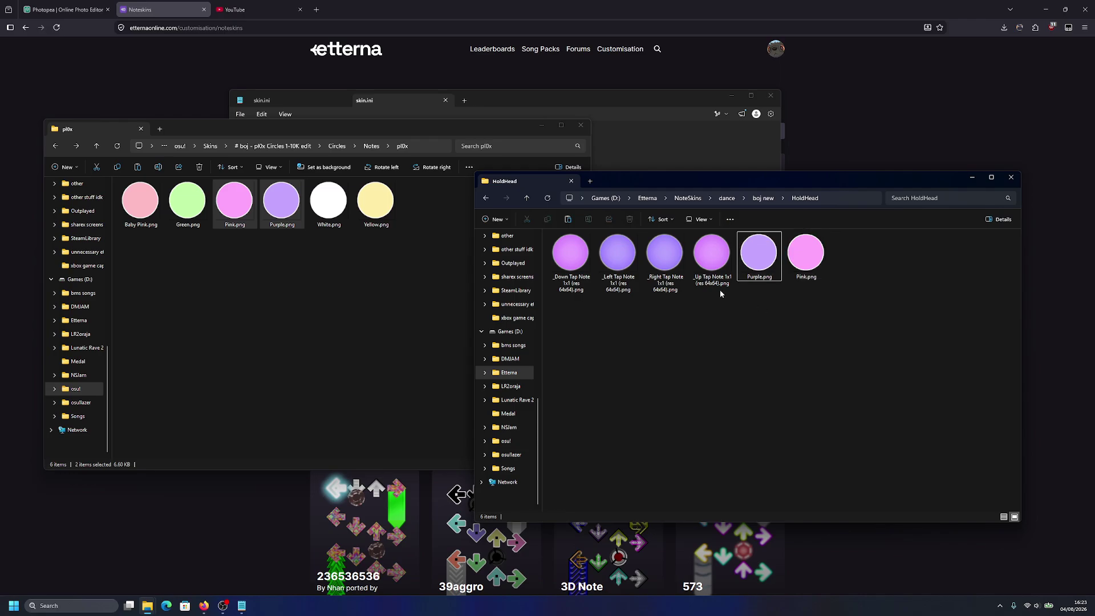
Step: Bring skin.ini into view beside the HoldHead folder and duplicate Purple.png there
left_click(579, 149)
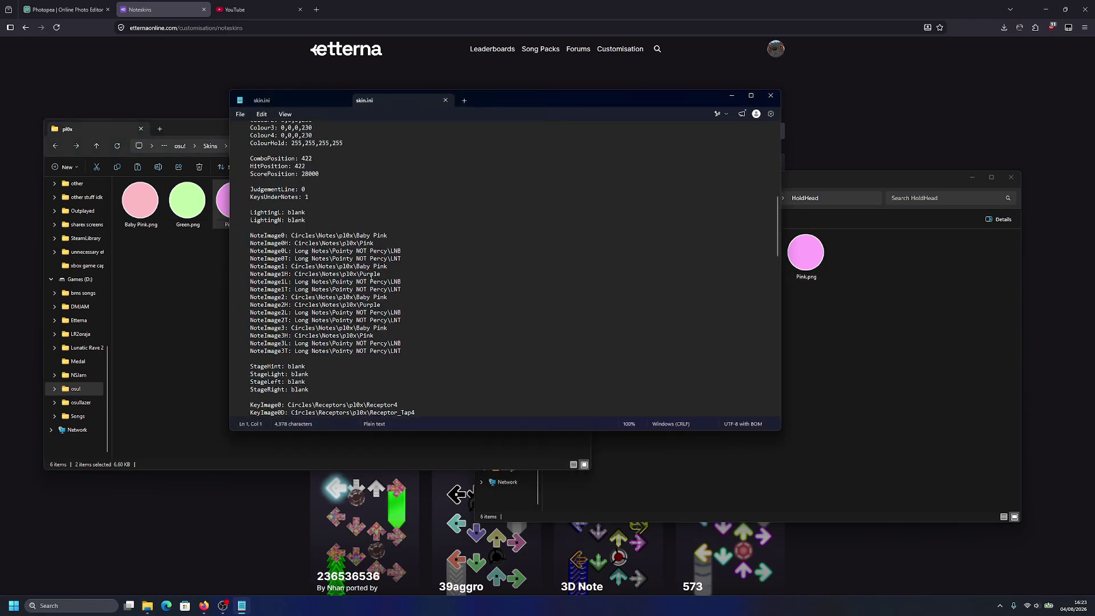
left_click(814, 348)
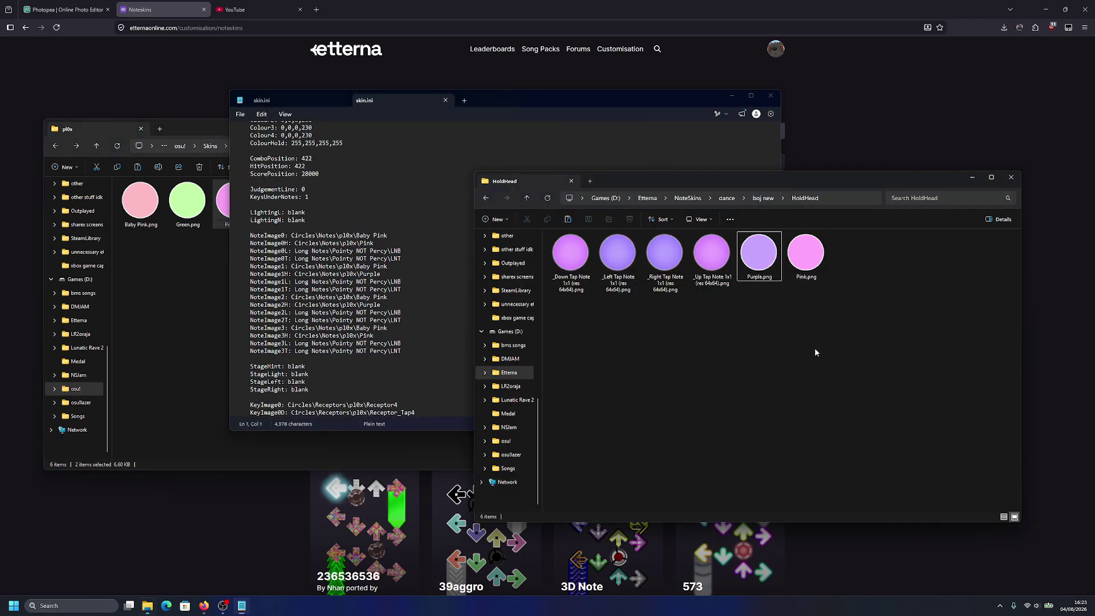
left_click(756, 266)
key("ctrl+c")
key("ctrl+v")
Step: Delete the old down hold head and rename Purple.png as "_Down Tap Note 1x1 (res 64x64)"
left_click(570, 260)
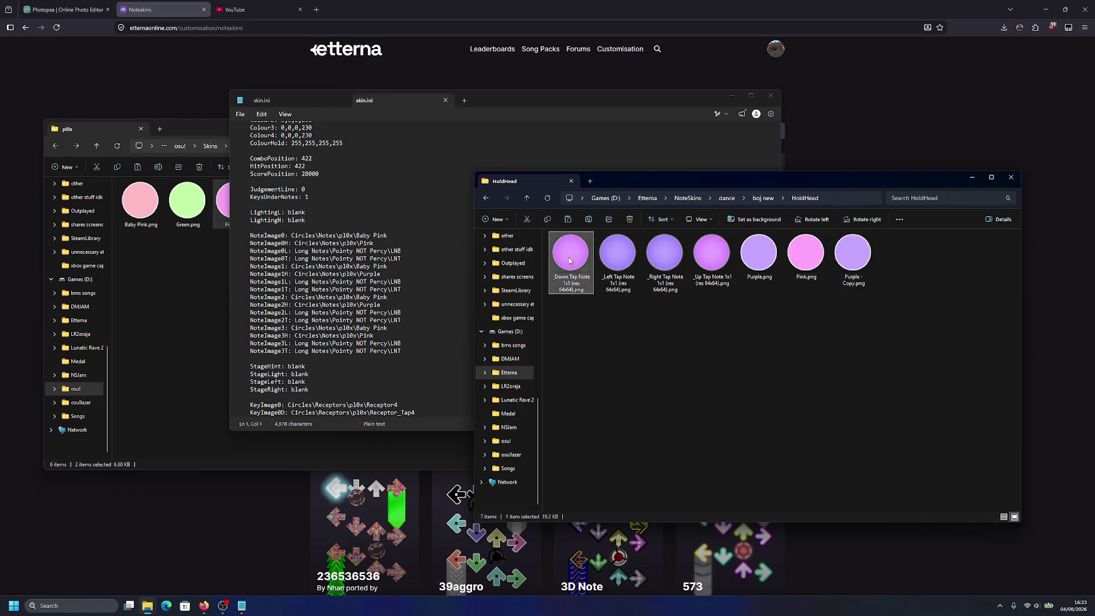
key("Delete")
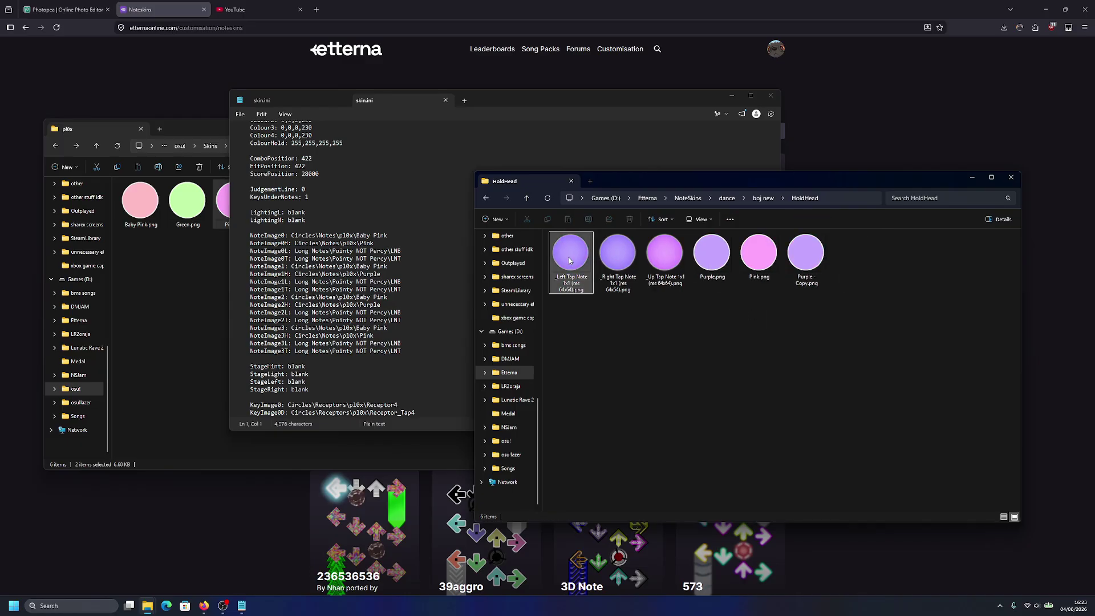
left_click(705, 252)
key("ctrl+v")
key("Return")
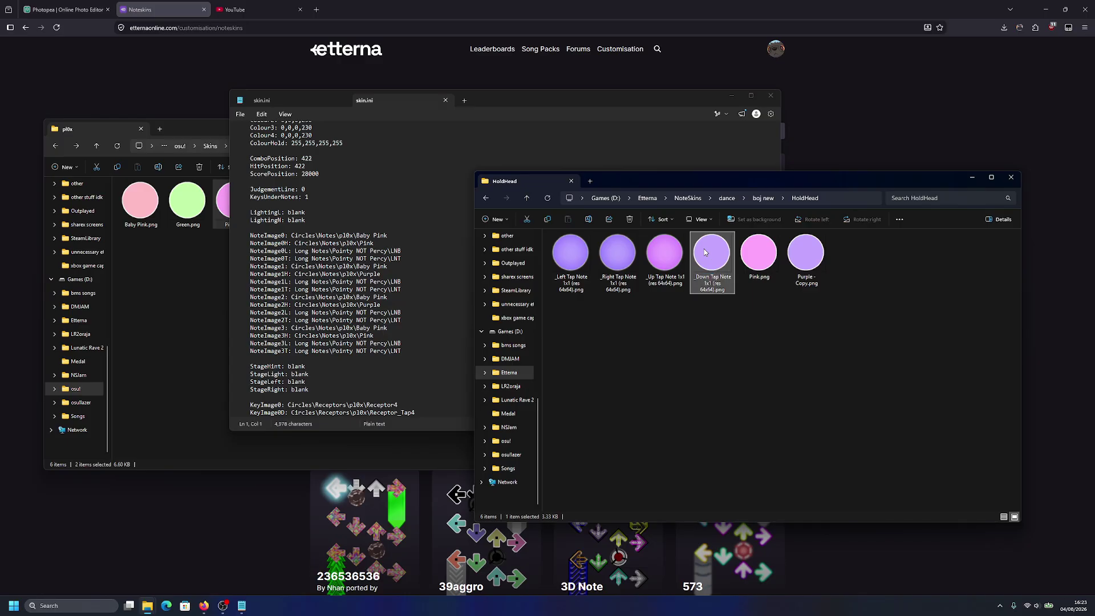
Step: Delete the old up hold head and rename "Purple - Copy.png" as "_Up Tap Note 1x1 (res 64x64)"
left_click(662, 256)
key("F2")
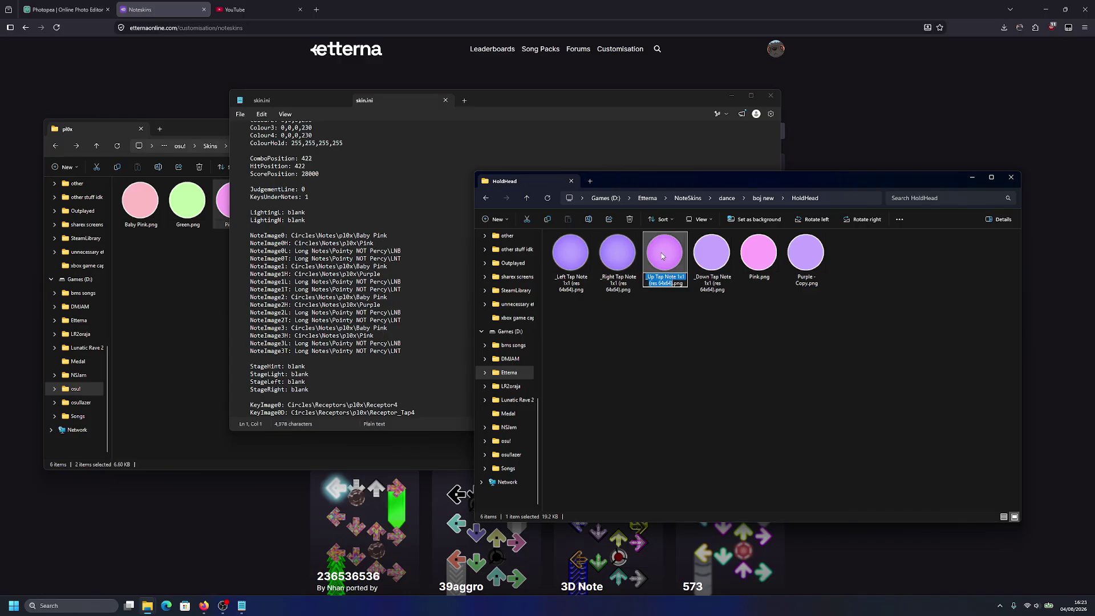
key("Escape")
key("Delete")
left_click(758, 254)
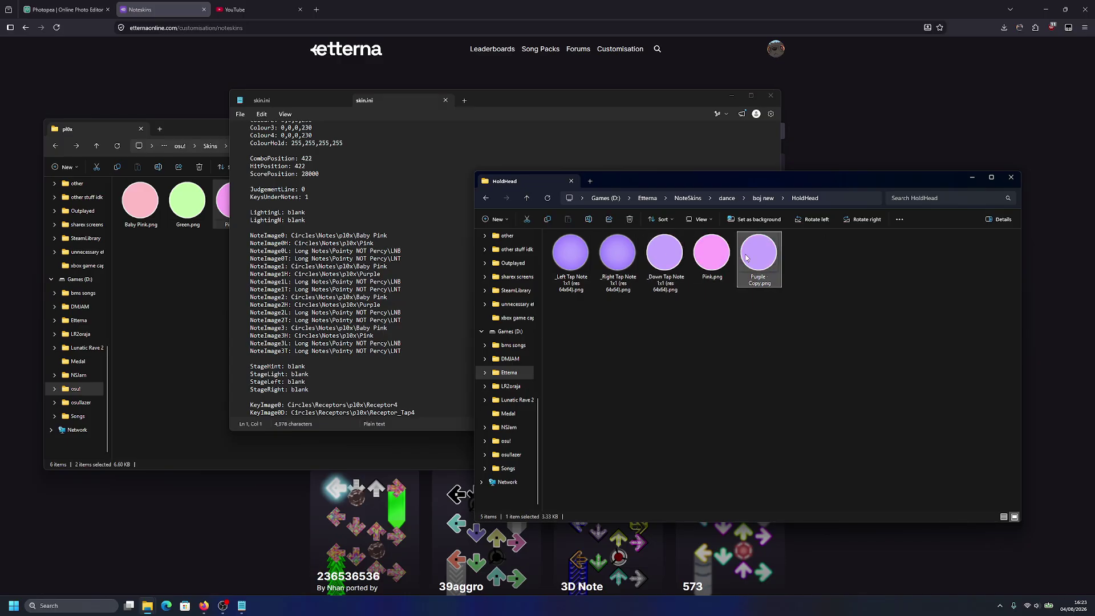
key("F2")
key("ctrl+v")
key("Return")
left_click(407, 262)
left_click(797, 323)
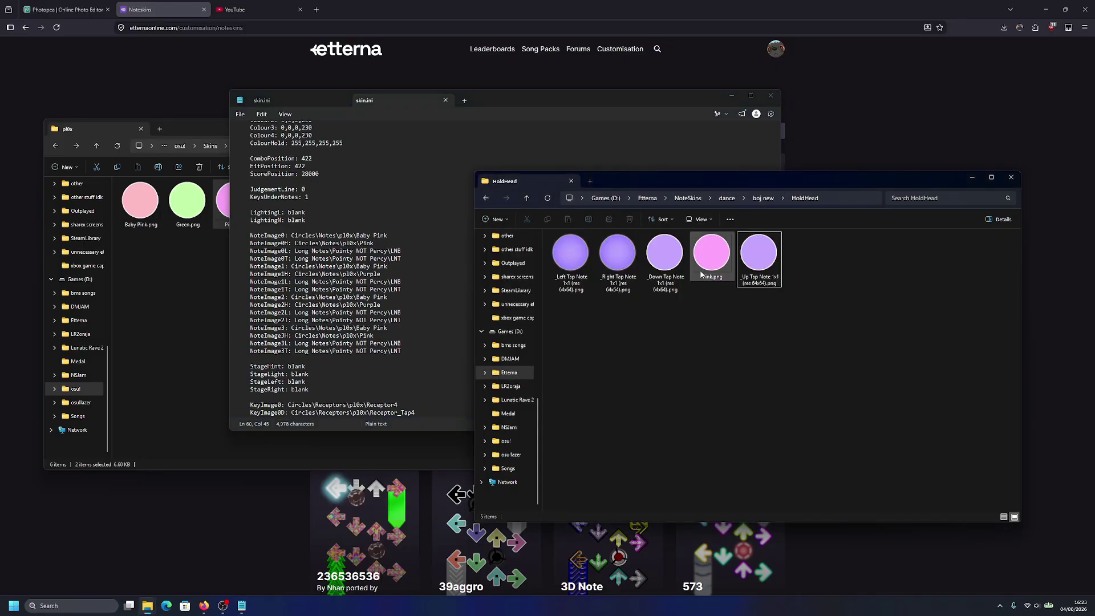
Step: Duplicate Pink.png in HoldHead, delete the old left hold head and rename Pink.png as "_Left Tap Note 1x1 (res 64x64)"
left_click(698, 261)
key("ctrl+c")
key("ctrl+v")
left_click(555, 256)
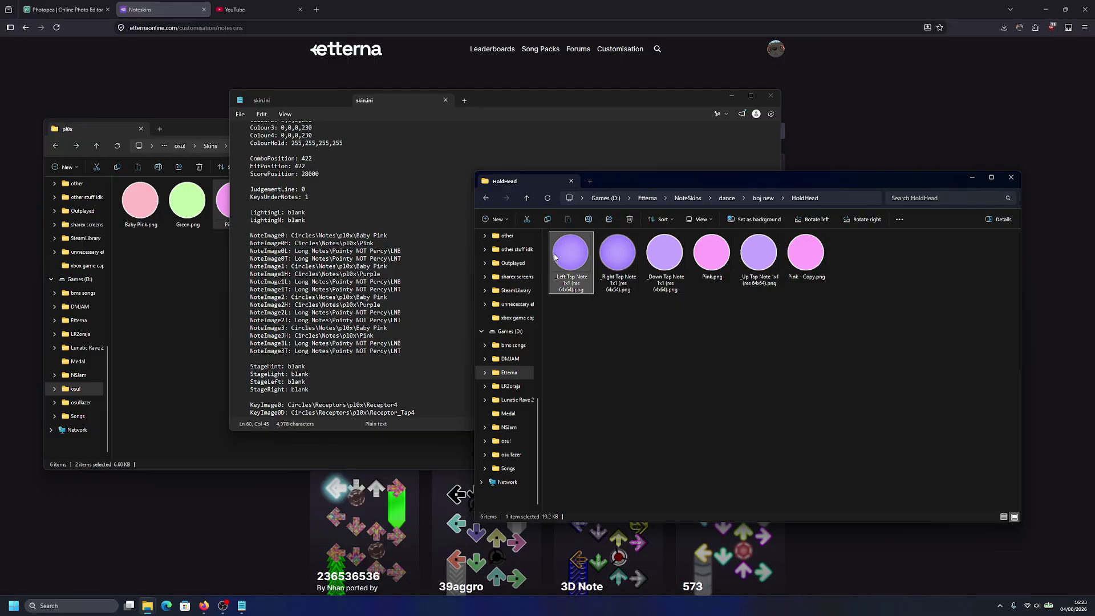
key("Delete")
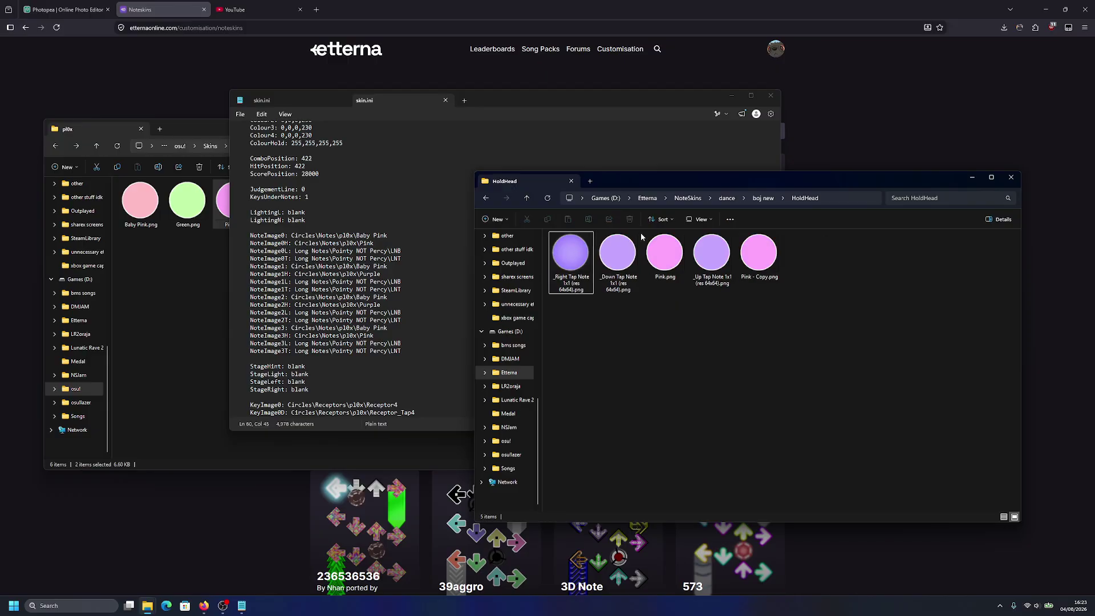
left_click(657, 247)
key("F2")
key("ctrl+v")
key("Return")
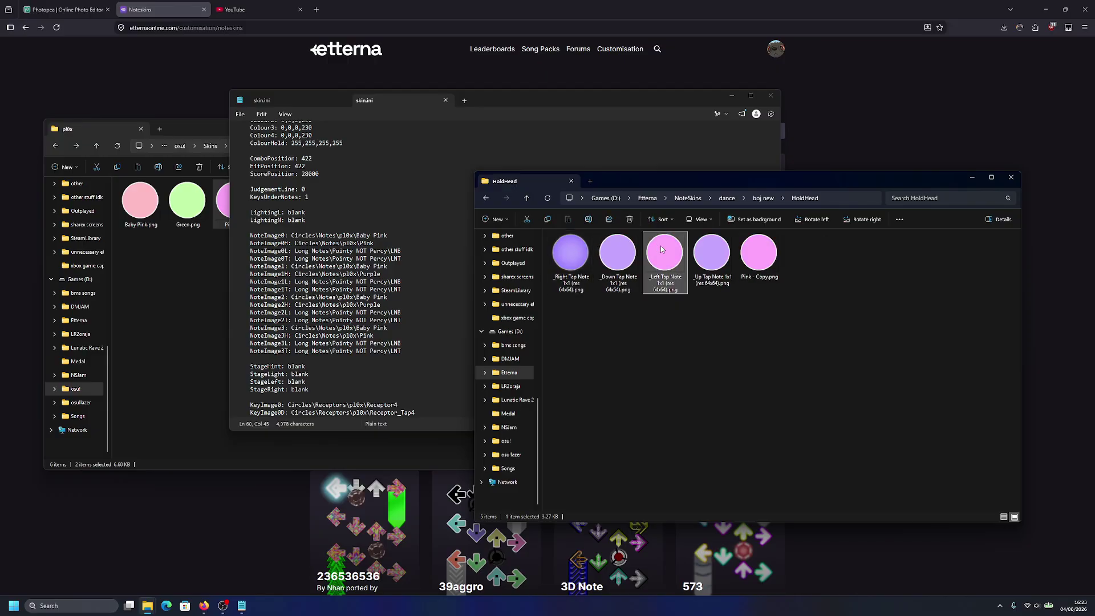
Step: Delete the old right hold head, rename "Pink - Copy.png" as "_Right Tap Note 1x1 (res 64x64)" and refresh the HoldHead folder
left_click(580, 274)
key("F2")
key("Escape")
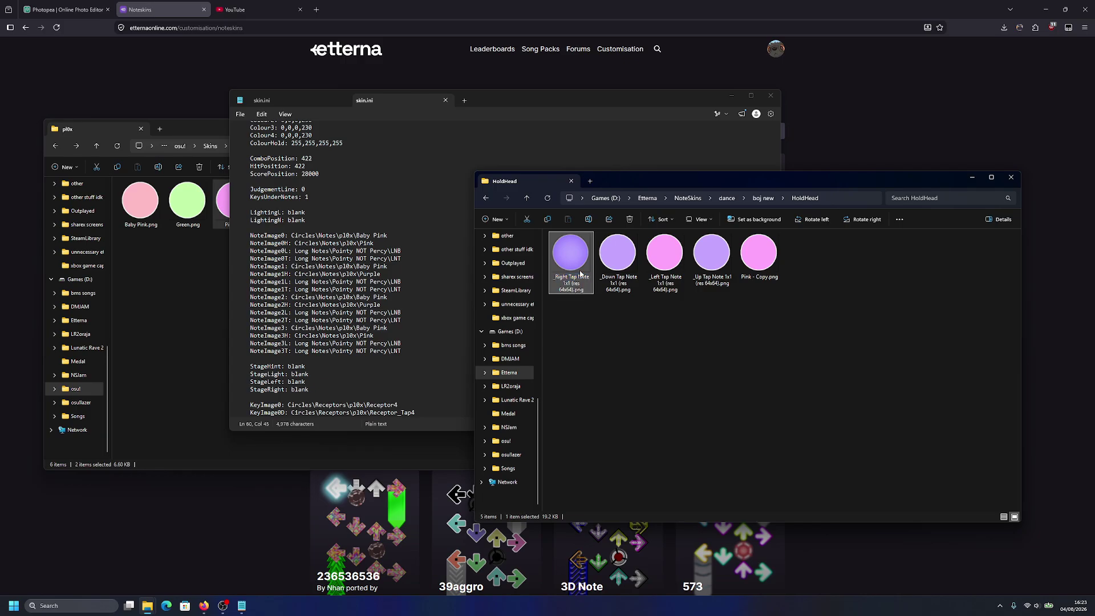
key("Delete")
left_click(704, 262)
key("F2")
key("ctrl+v")
key("Return")
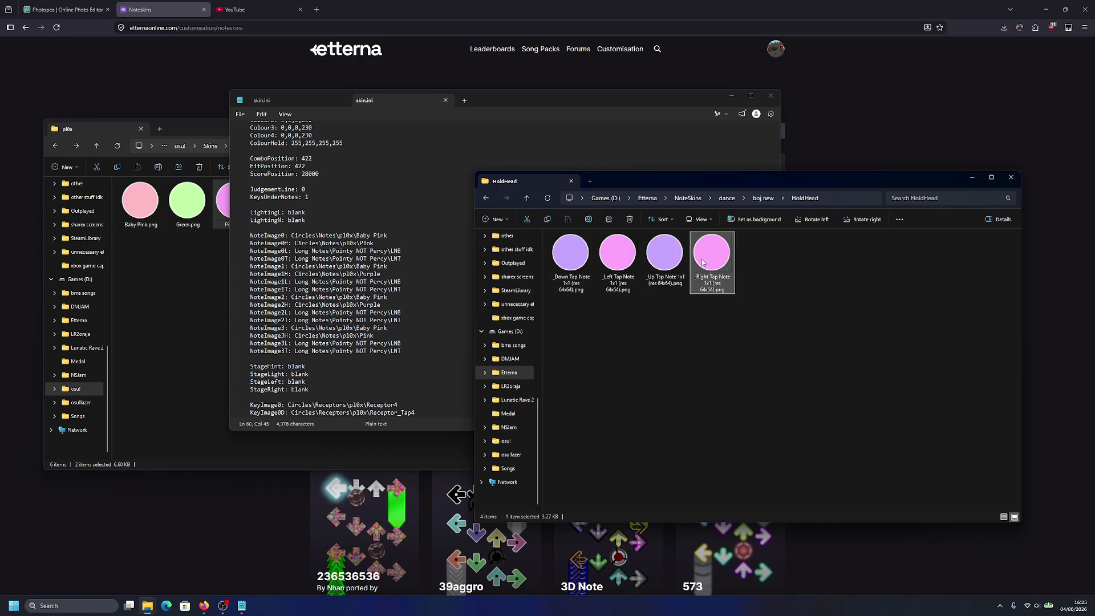
left_click(548, 197)
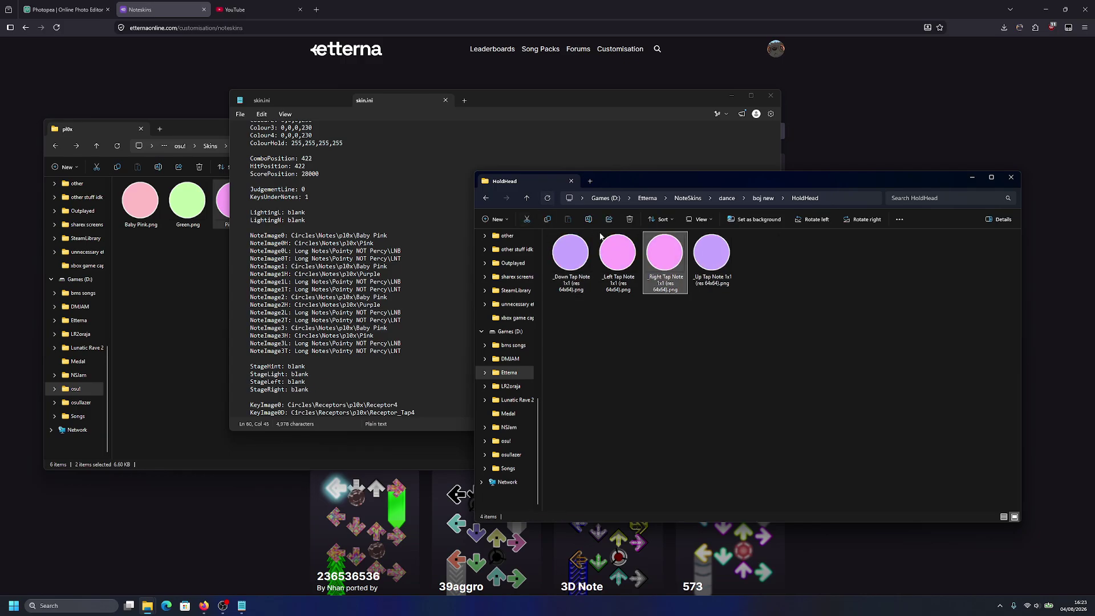
left_click(697, 299)
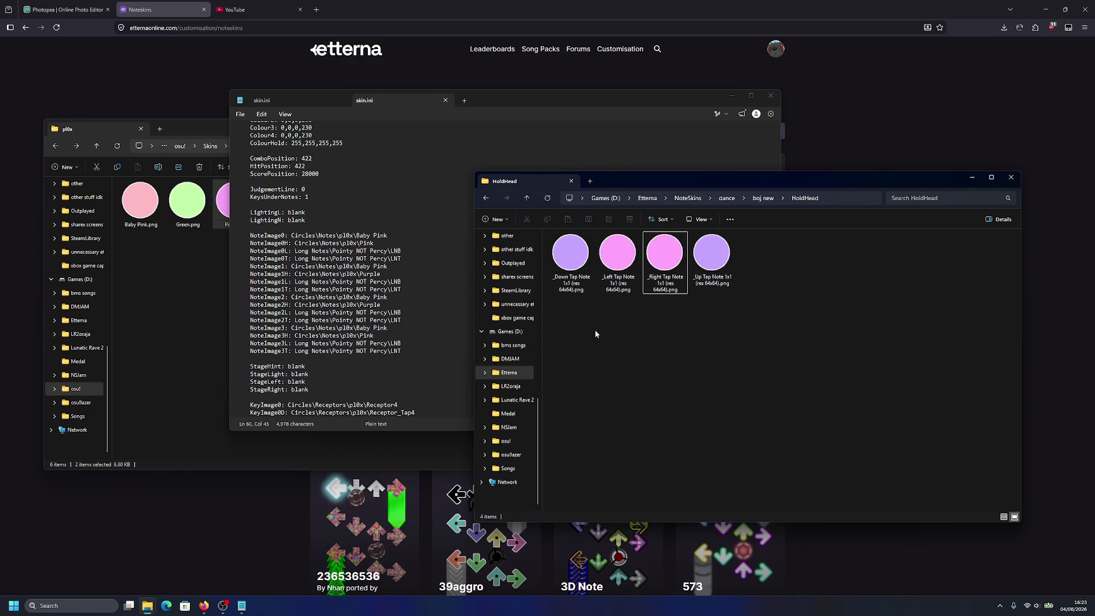
Step: Open the Holds folder of "boj new" and bring the skin.ini long-note entries into view
left_click(764, 200)
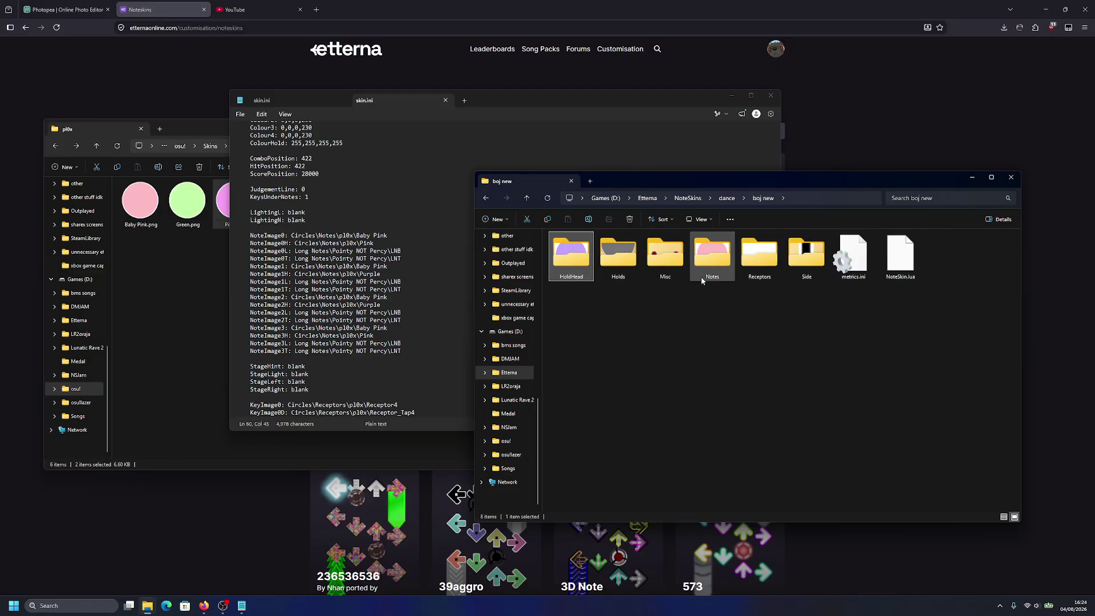
double_click(605, 274)
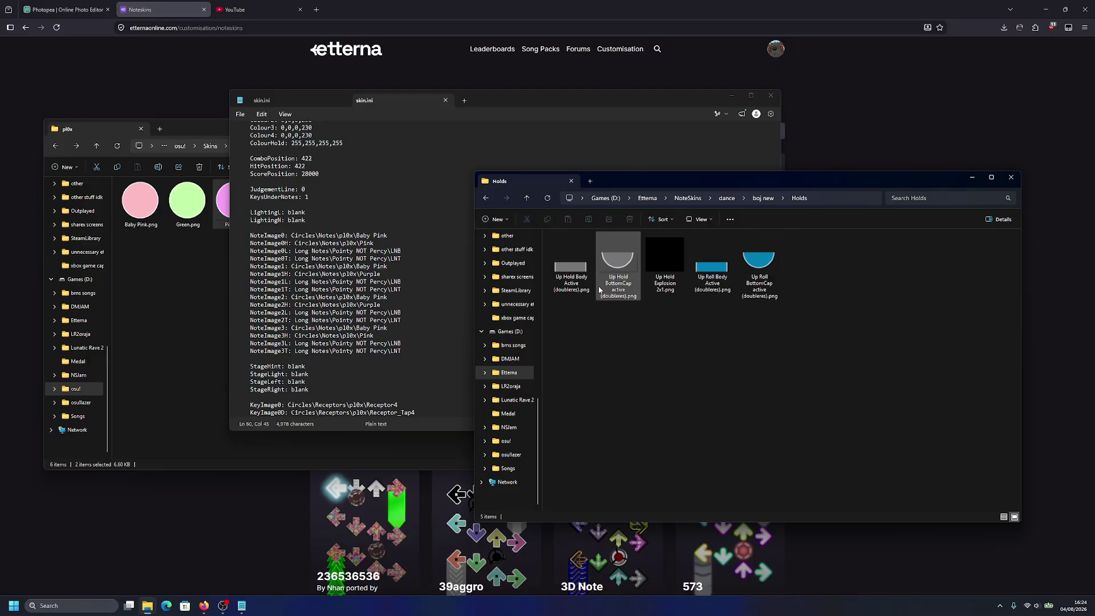
left_click(169, 285)
left_click(514, 192)
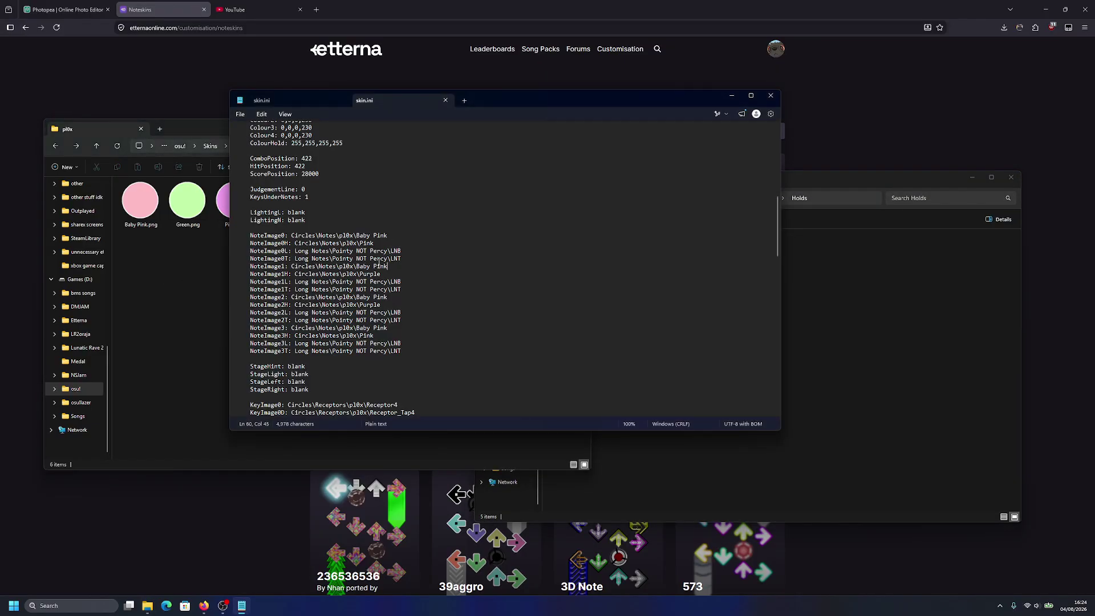
Step: Open the osu! skin's Long Notes\Pointy NOT Percy folder, which holds the long-note images
key("alt+Tab")
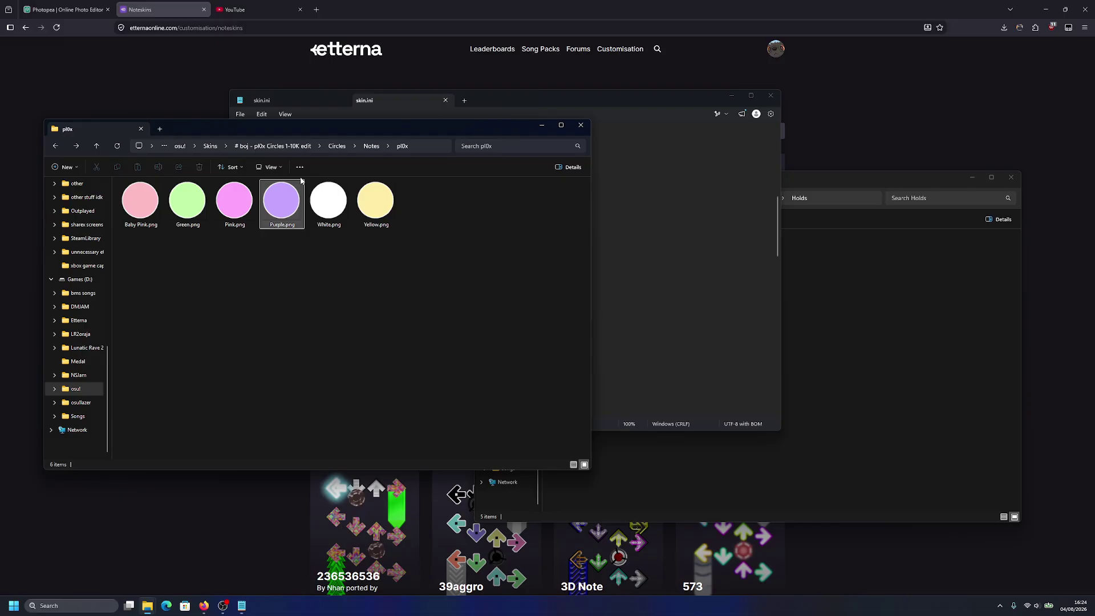
left_click(374, 147)
left_click(359, 147)
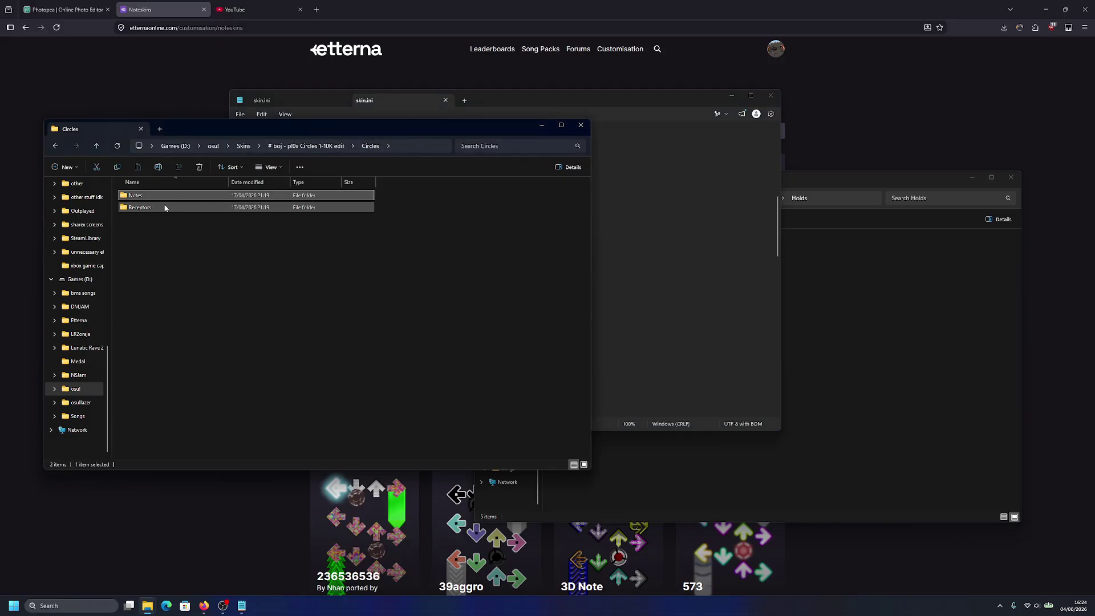
left_click(327, 148)
double_click(193, 205)
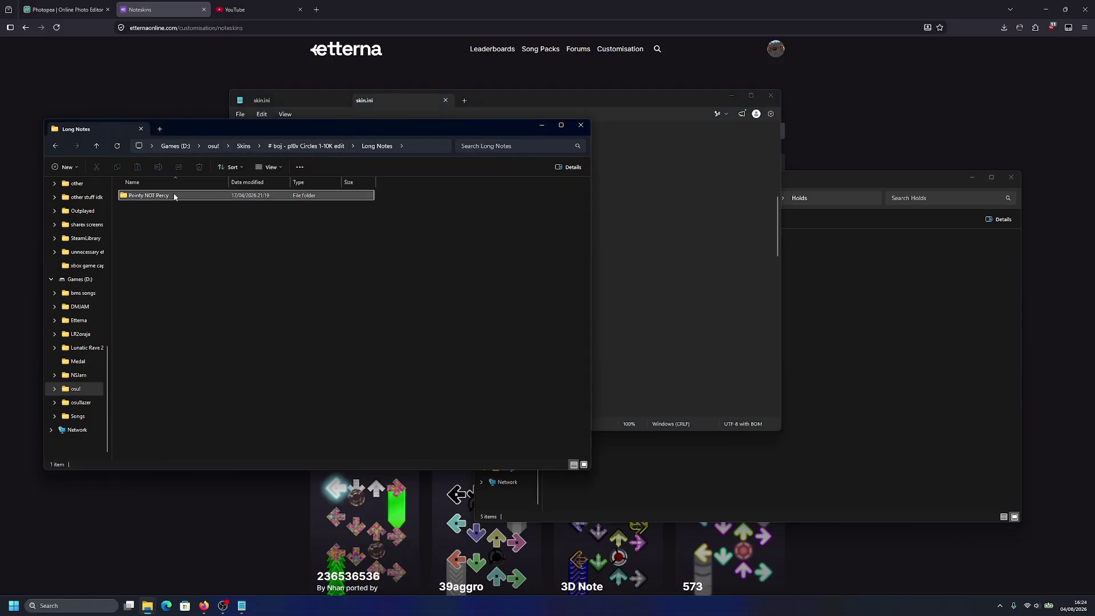
double_click(142, 194)
left_click(344, 146)
double_click(171, 196)
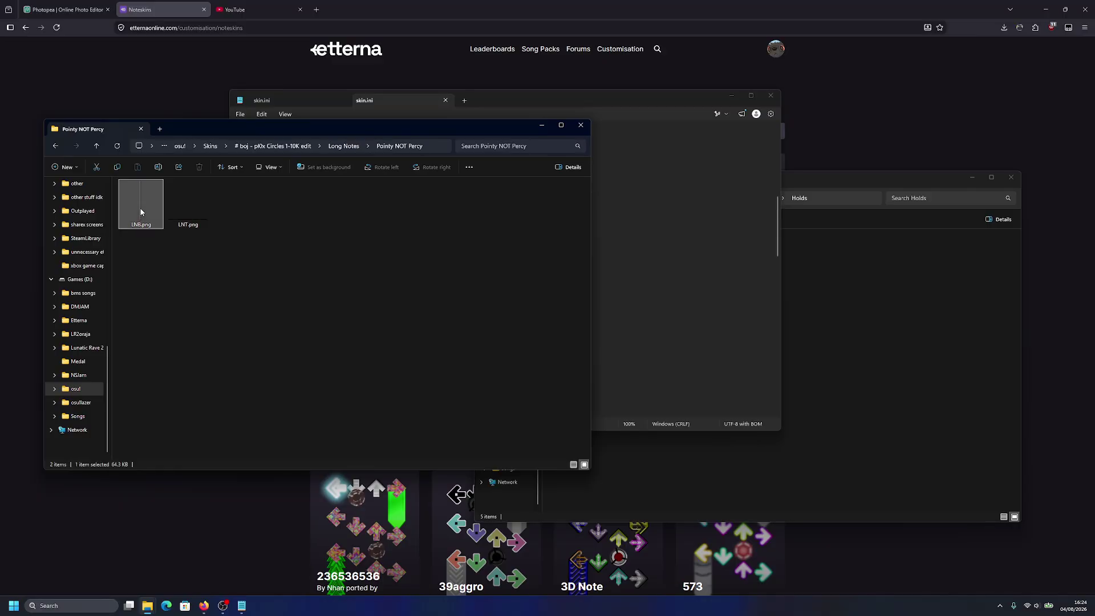
Step: Switch to Photopea in the browser and bring the Holds and Pointy NOT Percy folders in front of it
left_click(84, 10)
key("alt+Tab")
key("alt+Tab")
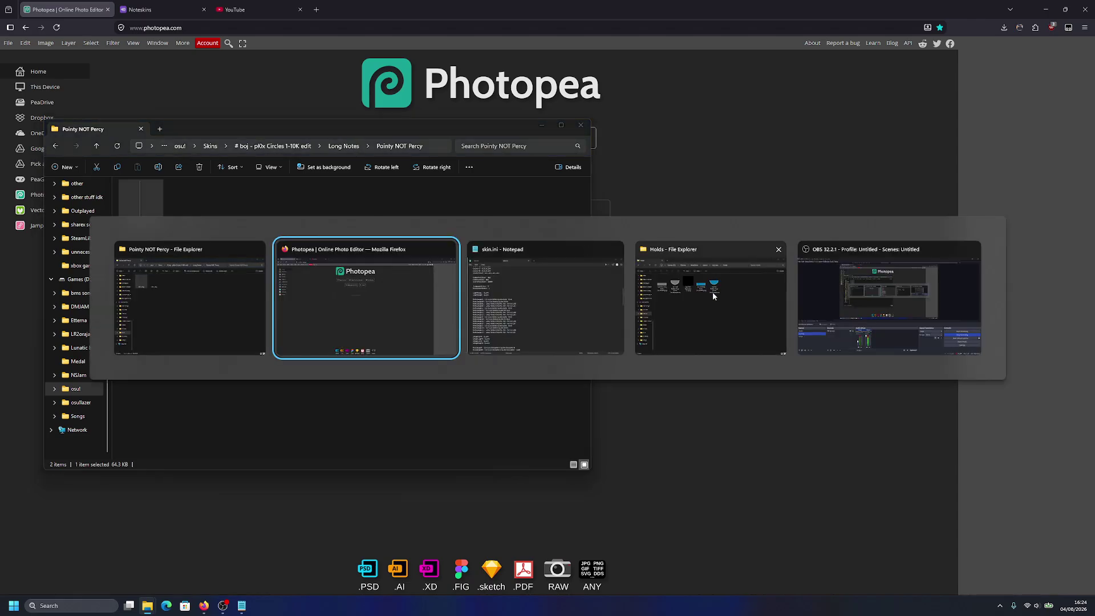
left_click(713, 296)
key("alt+Tab")
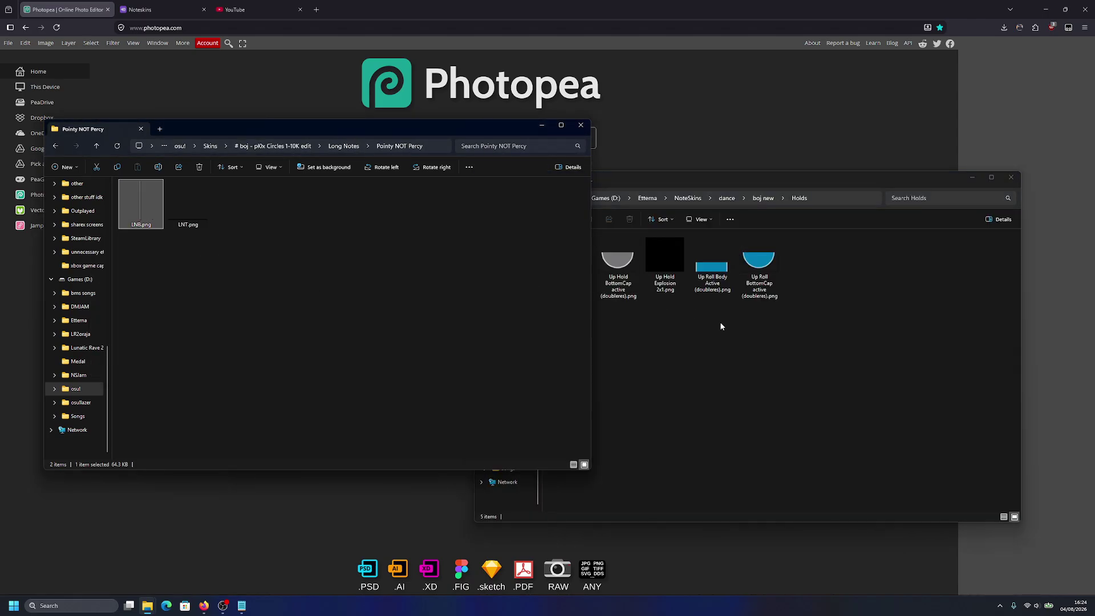
Step: Compare the Up Hold Body and Up Hold BottomCap images in Holds with LNB.png in Pointy NOT Percy
left_click(719, 321)
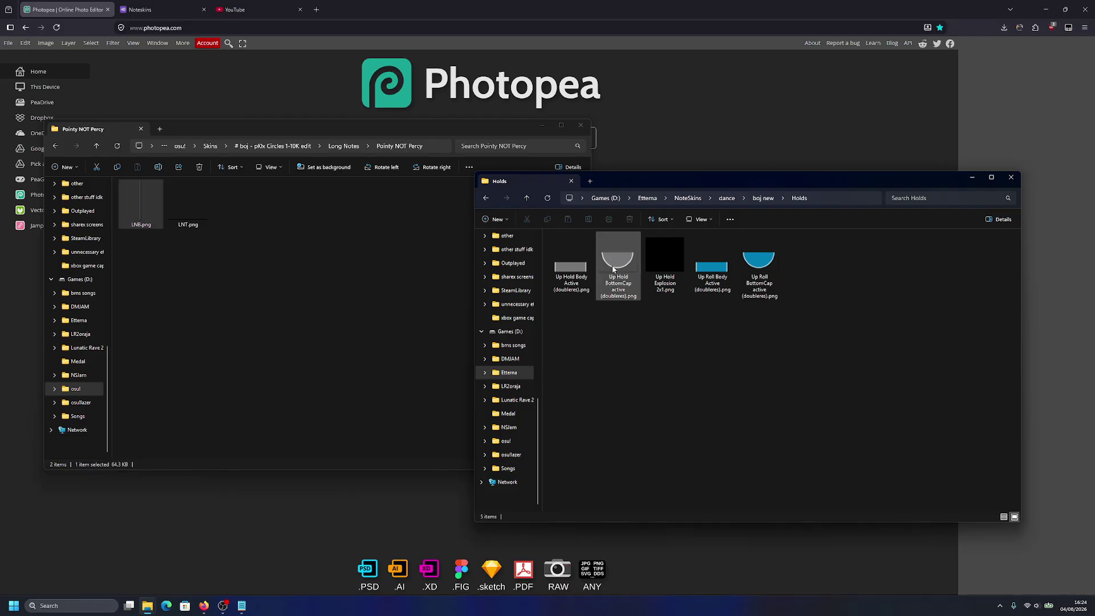
left_click(580, 289)
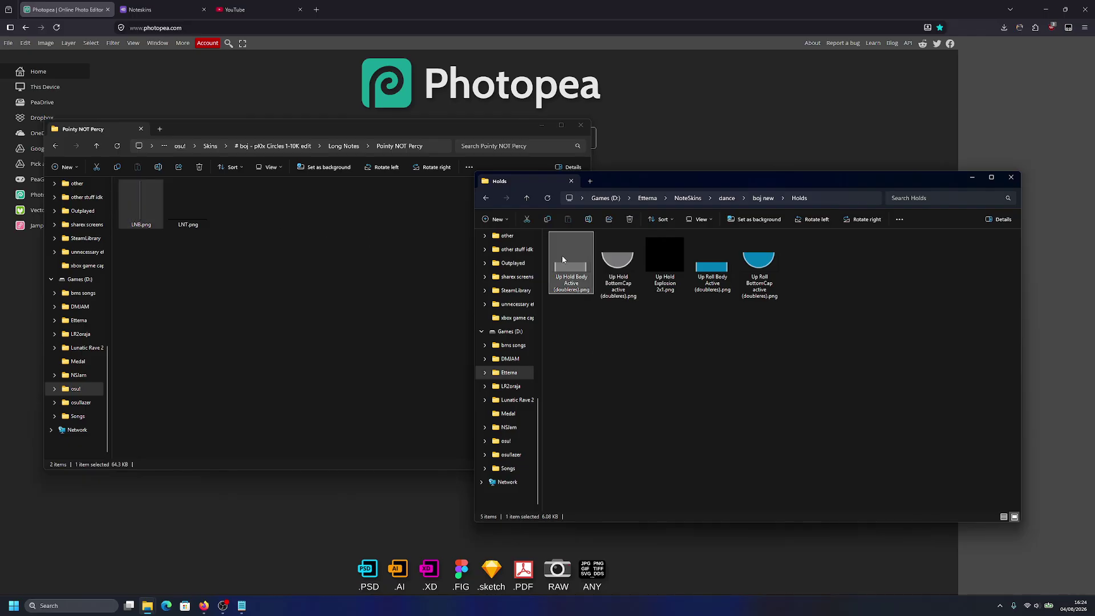
left_click_drag(563, 258, 133, 203)
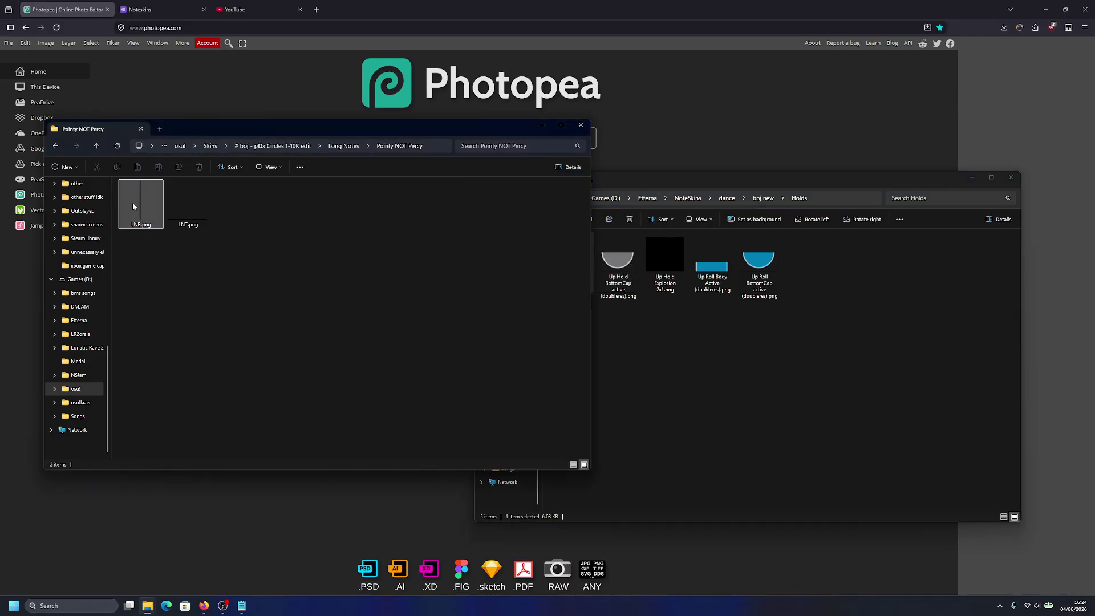
left_click(172, 215)
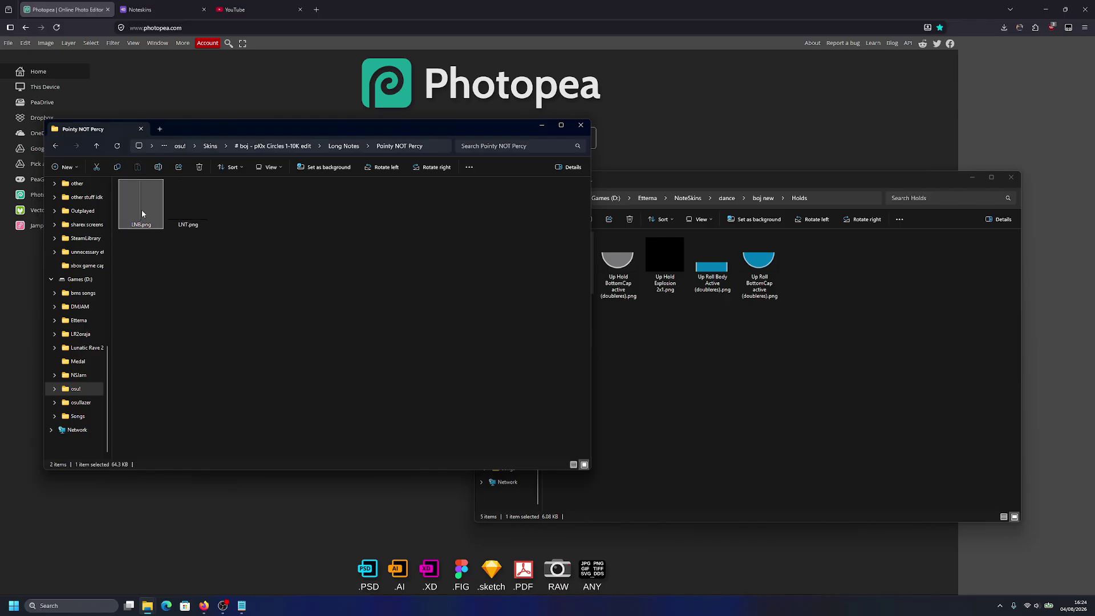
left_click(618, 262)
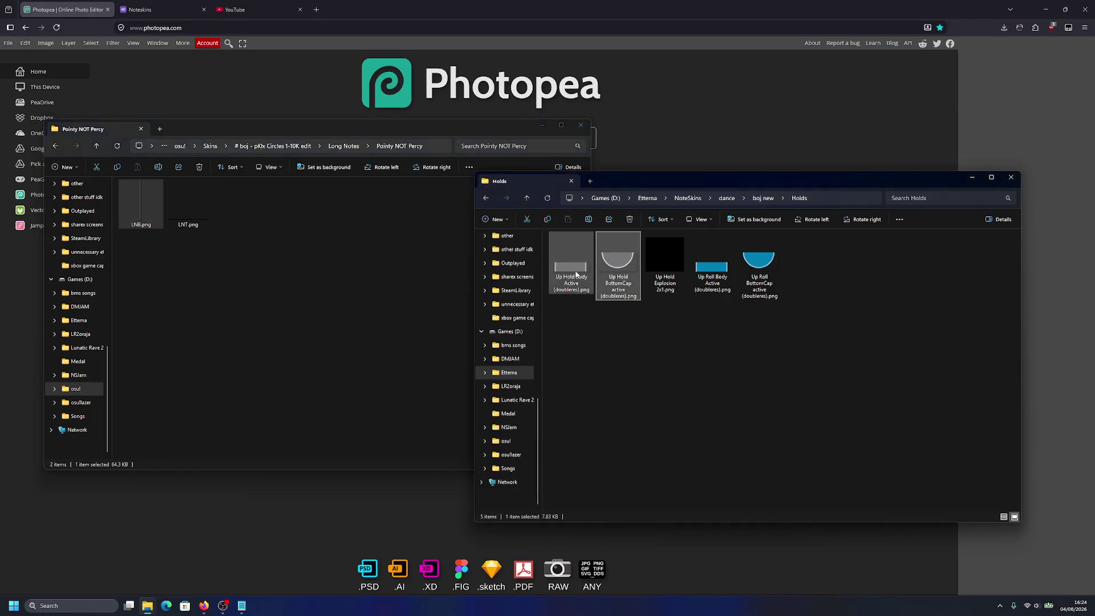
left_click(243, 238)
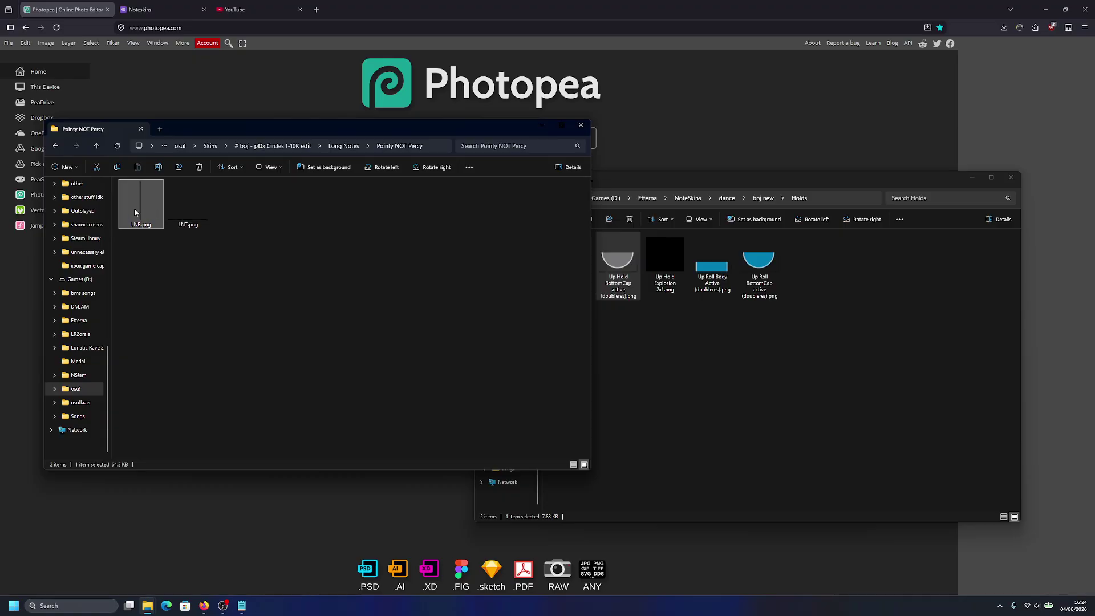
Step: Open LNB.png twice in Photopea as two separate documents and show the first one
left_click_drag(135, 212, 673, 140)
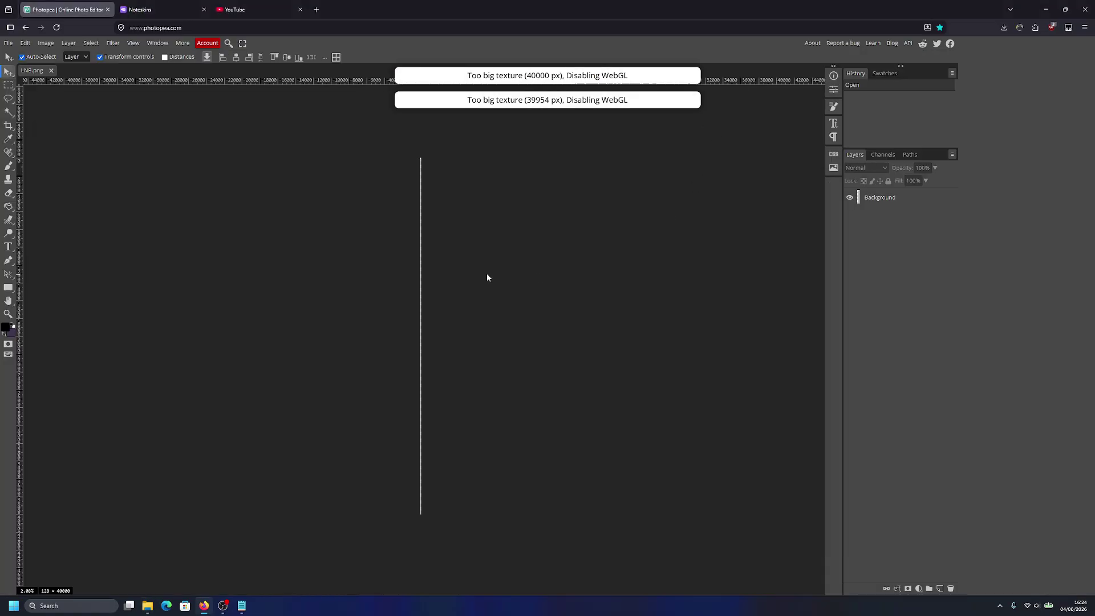
key("alt+Tab")
left_click_drag(243, 127, 599, 142)
left_click_drag(496, 216, 75, 83)
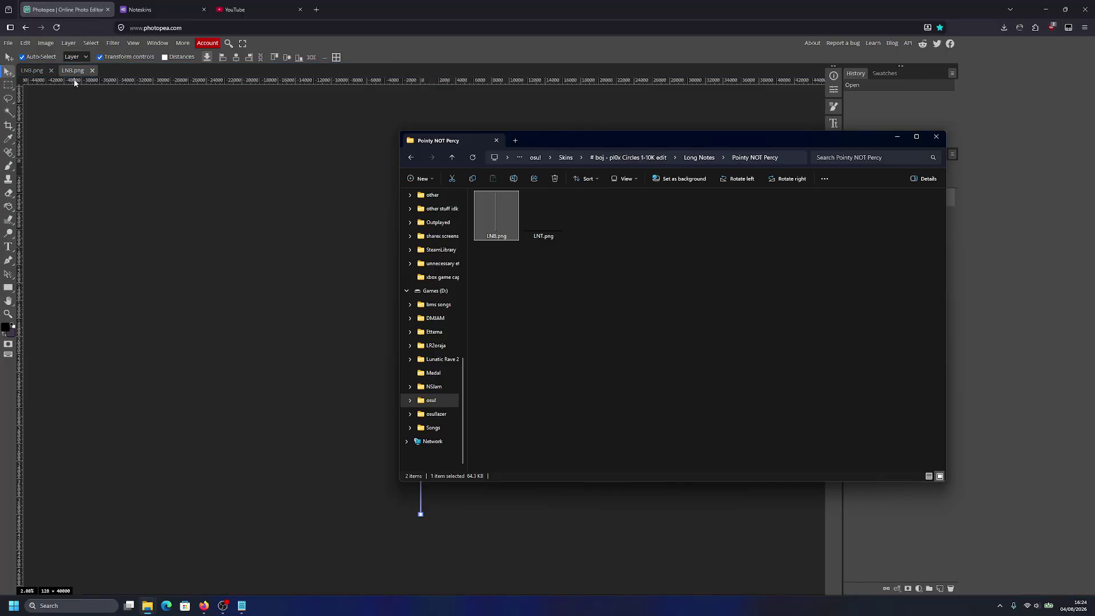
left_click(36, 71)
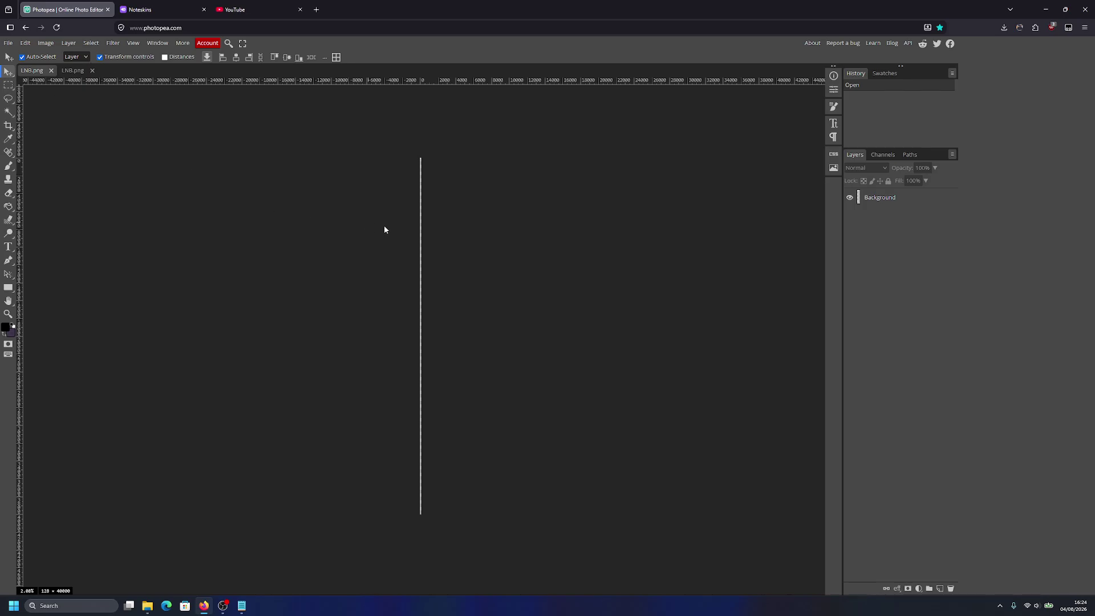
Step: Check the pixel dimensions of "Up Hold Body Active (doubleres).png" in the Holds folder
key("alt+Tab")
key("alt+Tab")
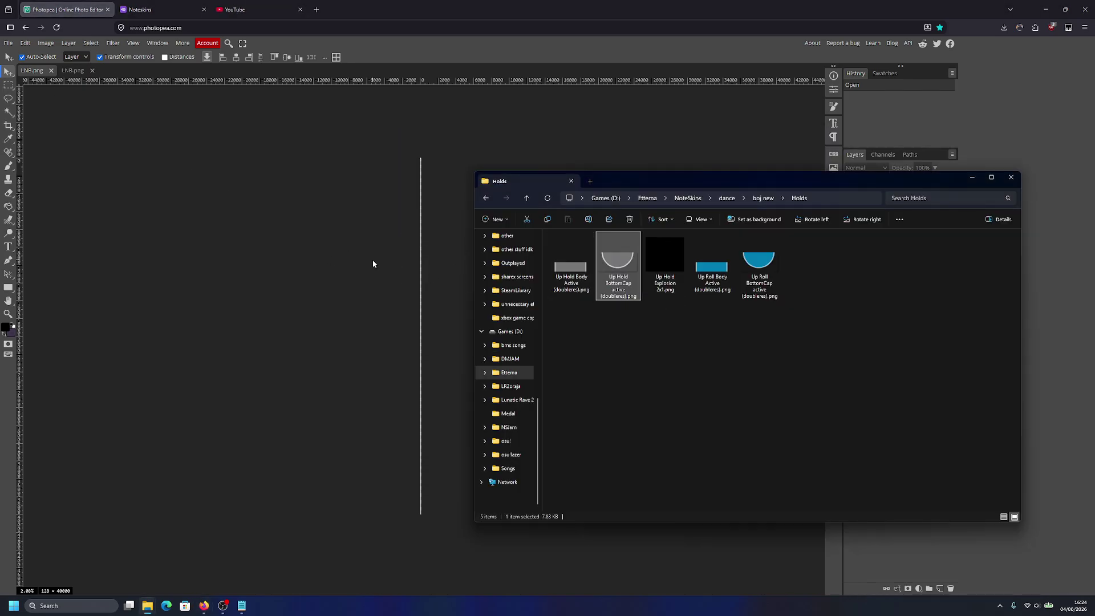
left_click(574, 274)
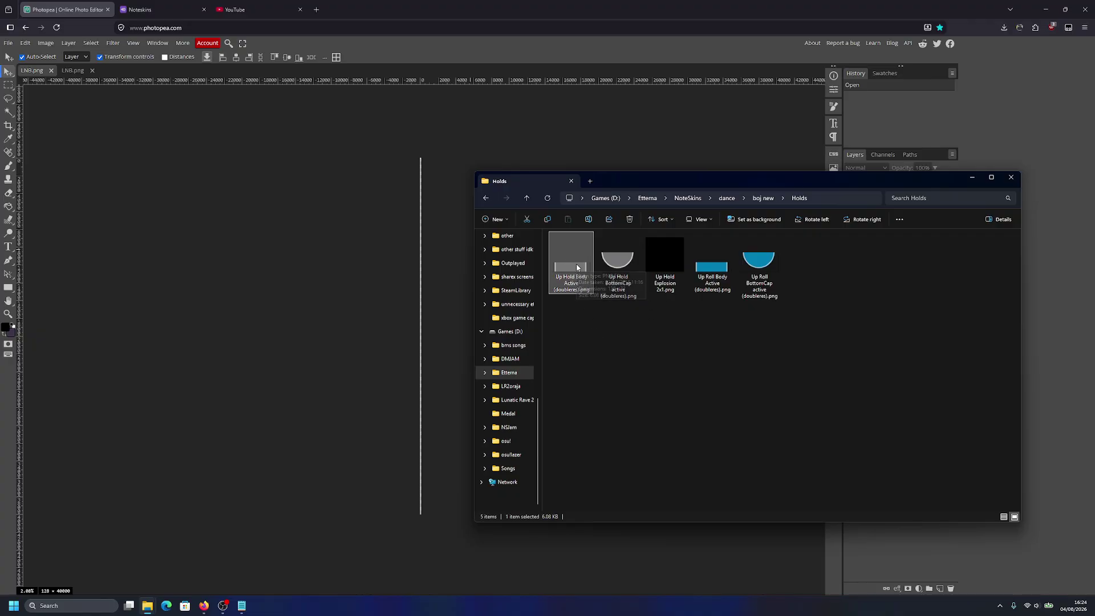
mouse_move(576, 275)
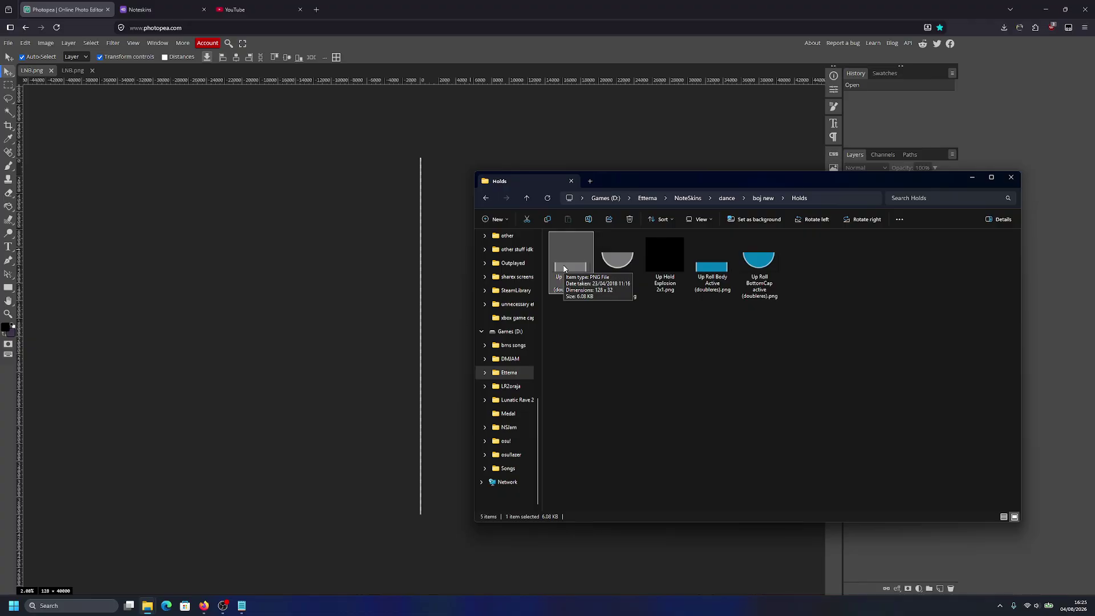
Step: Set the first LNB.png document's canvas height to 32 pixels, keeping the centre anchor
left_click(46, 43)
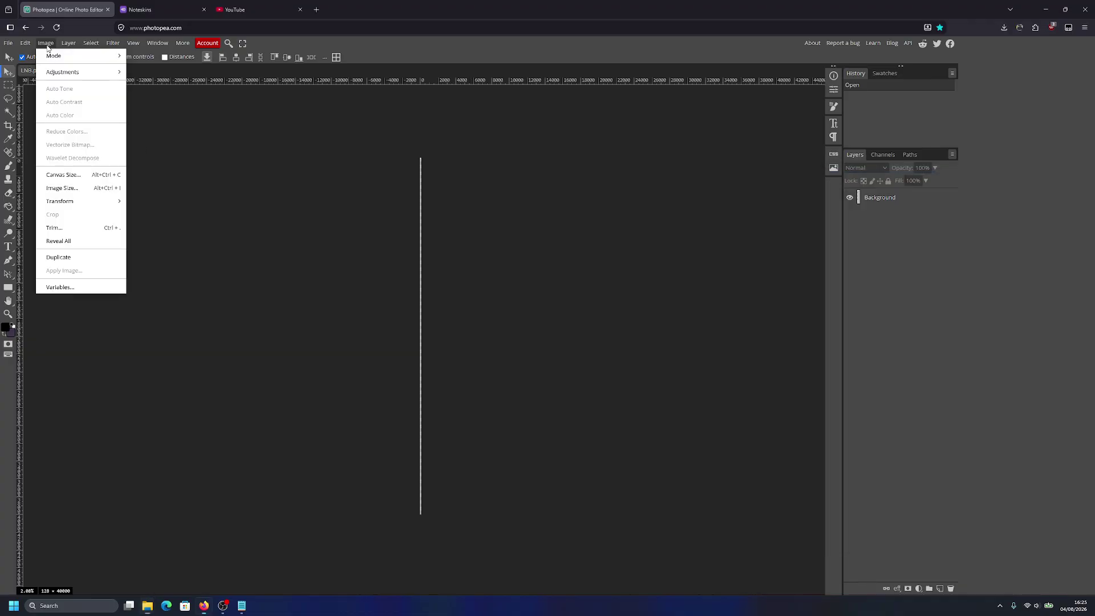
left_click(75, 178)
key("Tab")
type("32")
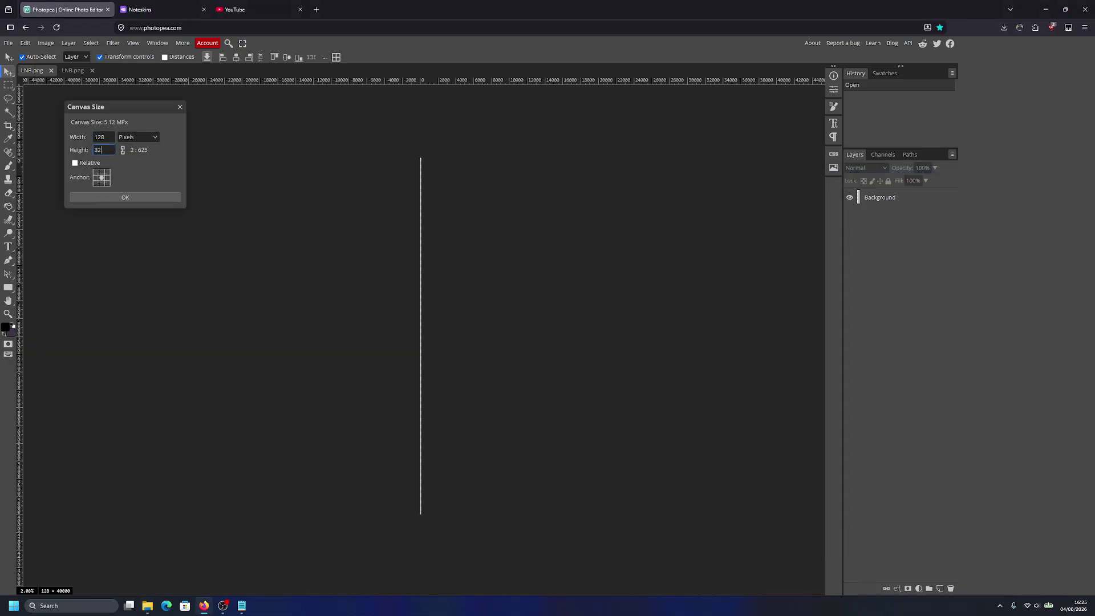
left_click(122, 198)
scroll(417, 339, "up", 6)
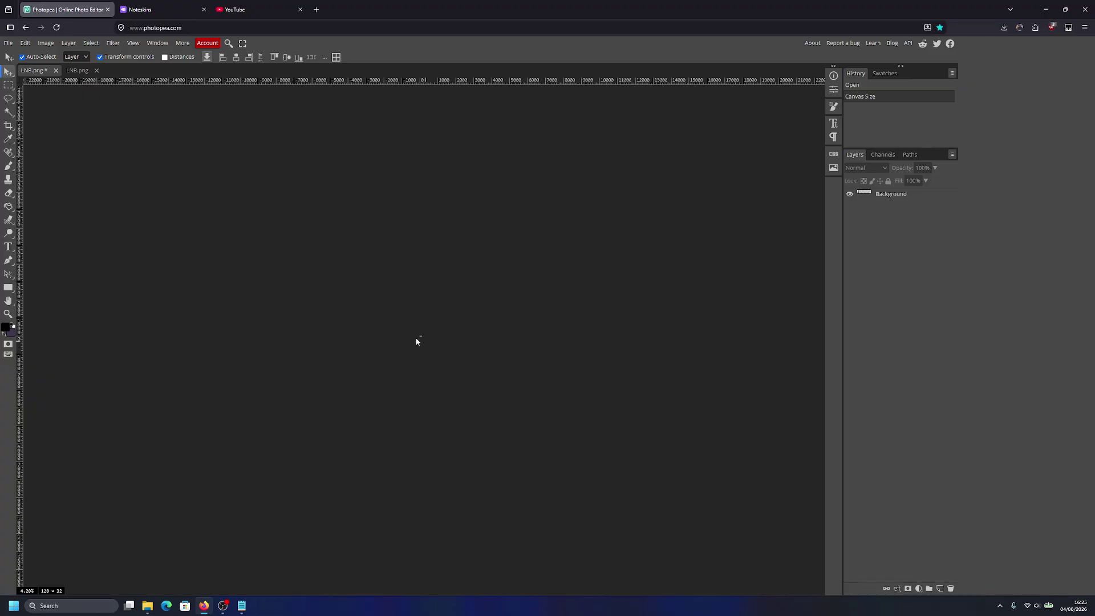
scroll(420, 337, "up", 7)
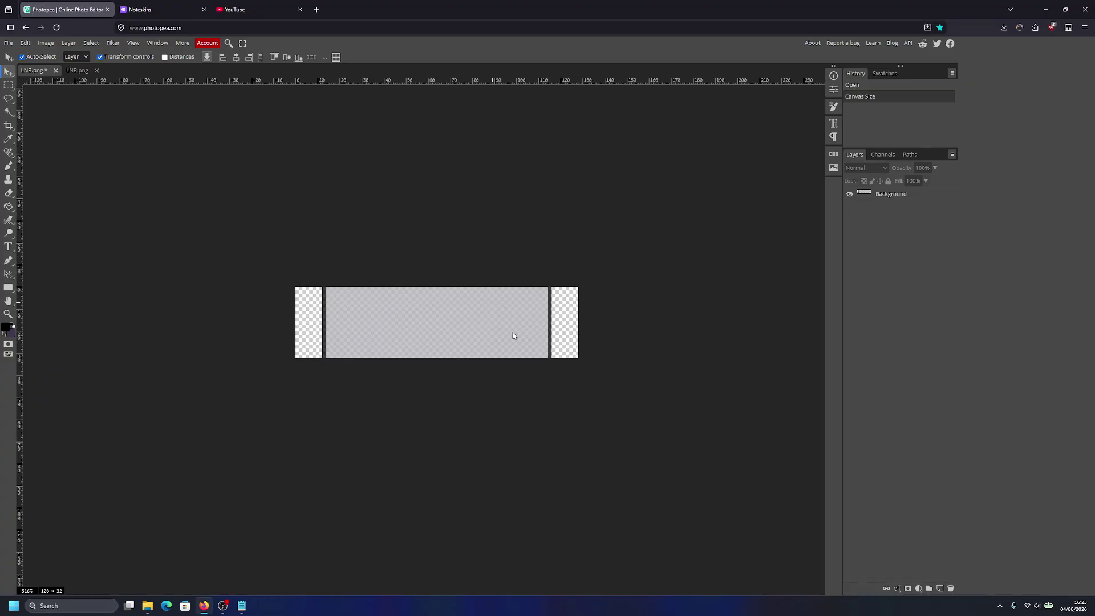
scroll(433, 377, "up", 2)
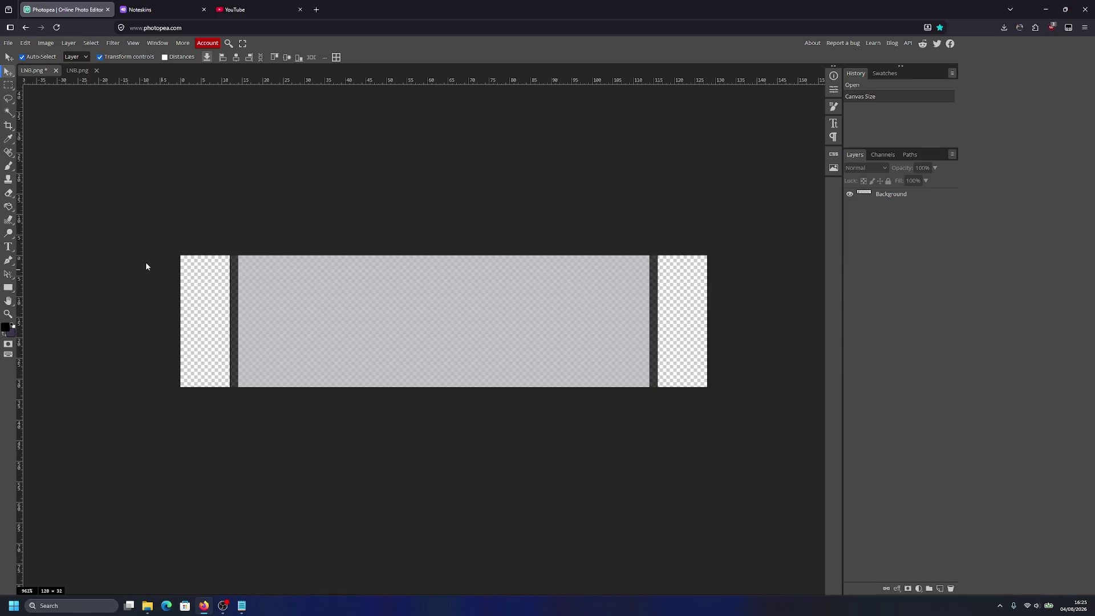
Step: Draw a black rectangle shape covering the whole canvas and place its layer beneath the Background layer
left_click(8, 287)
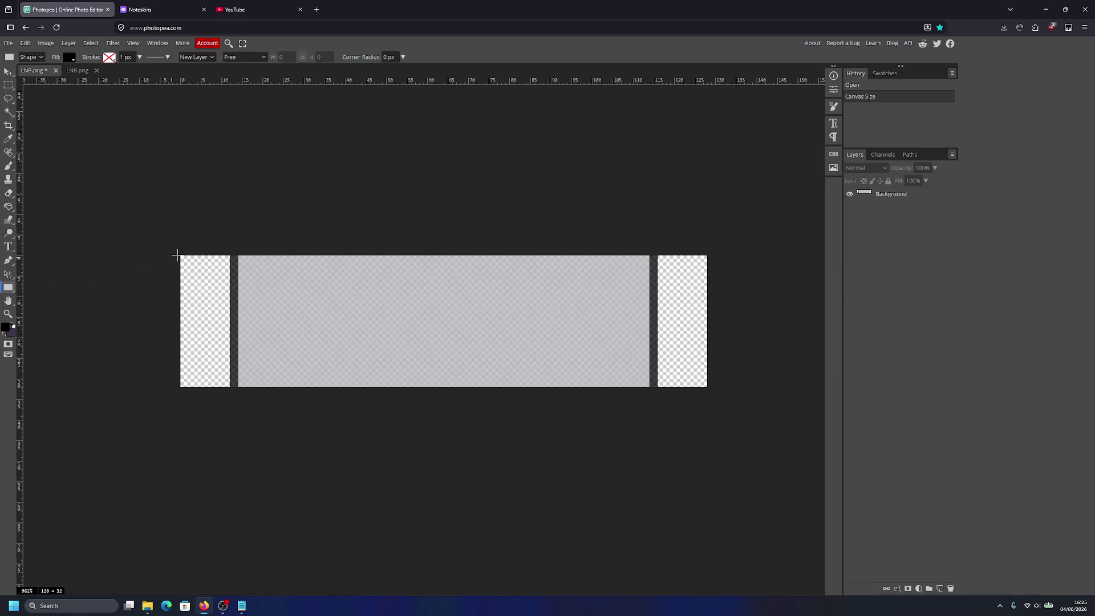
left_click_drag(179, 257, 707, 386)
left_click_drag(913, 198, 915, 221)
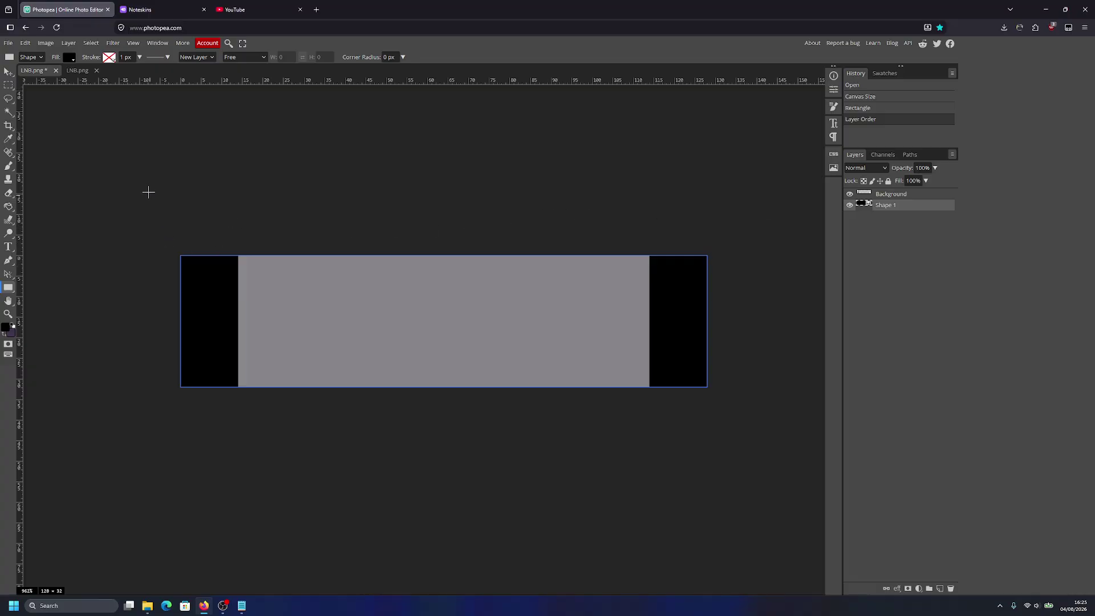
Step: Show the second LNB.png document and rotate its whole image 180°
left_click(78, 70)
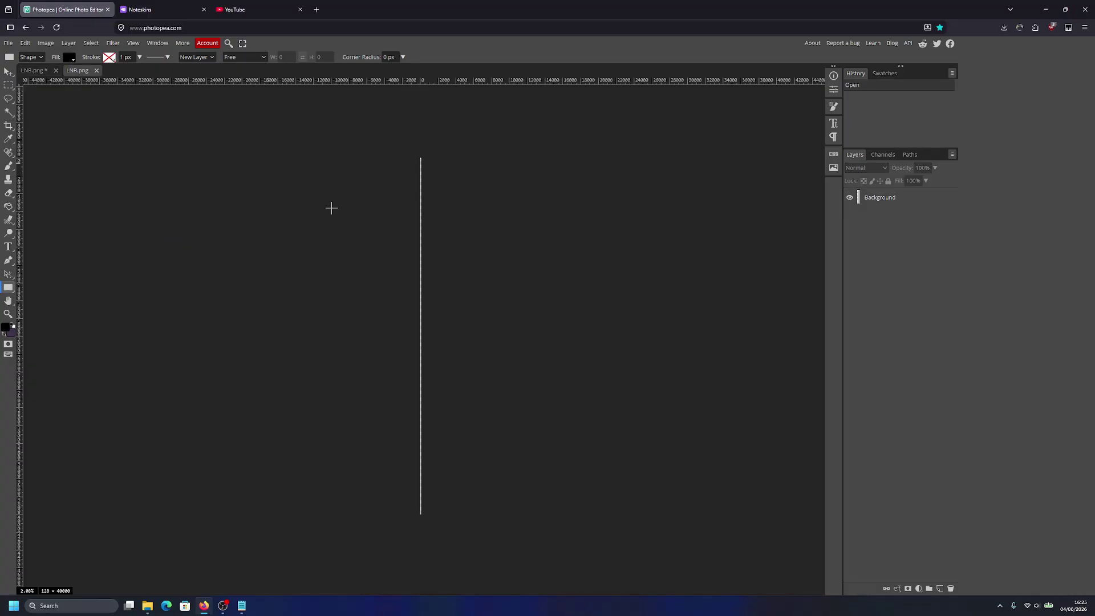
left_click(2, 73)
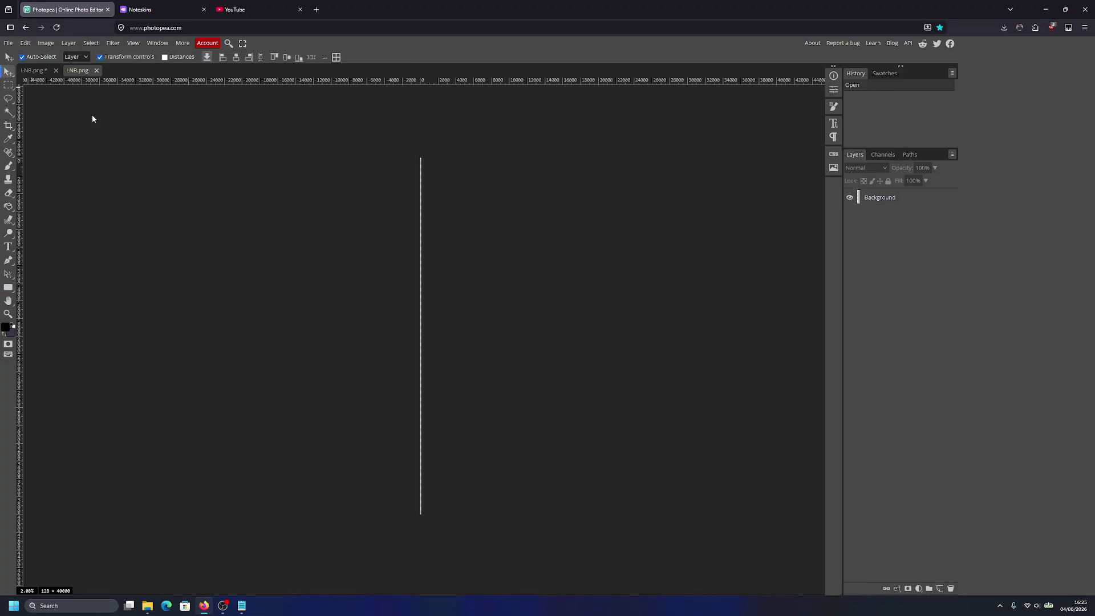
scroll(478, 186, "up", 5)
scroll(412, 381, "up", 5)
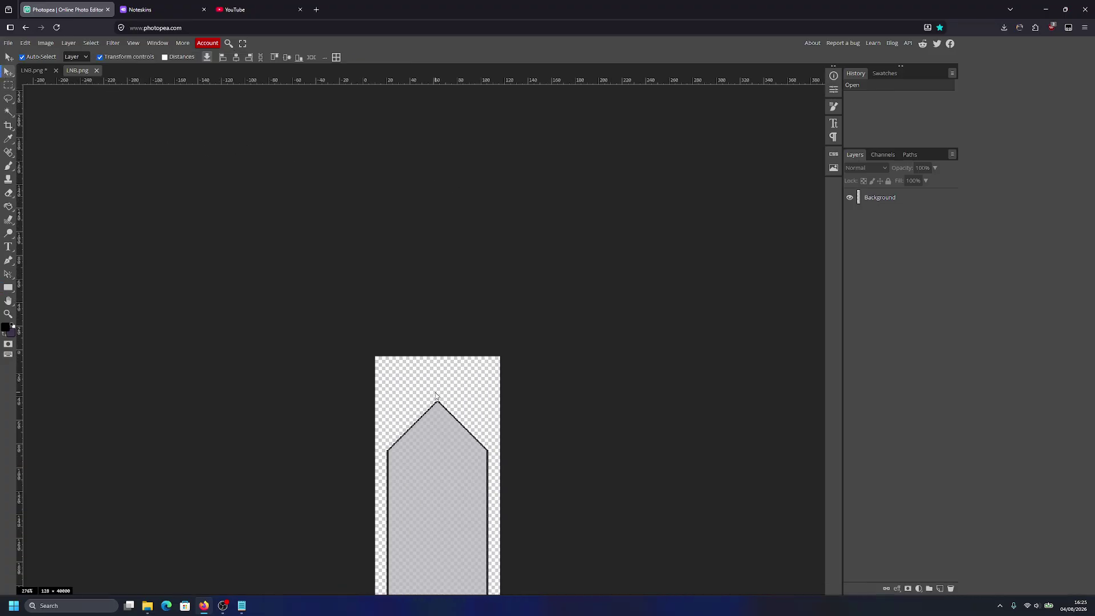
scroll(440, 395, "down", 12)
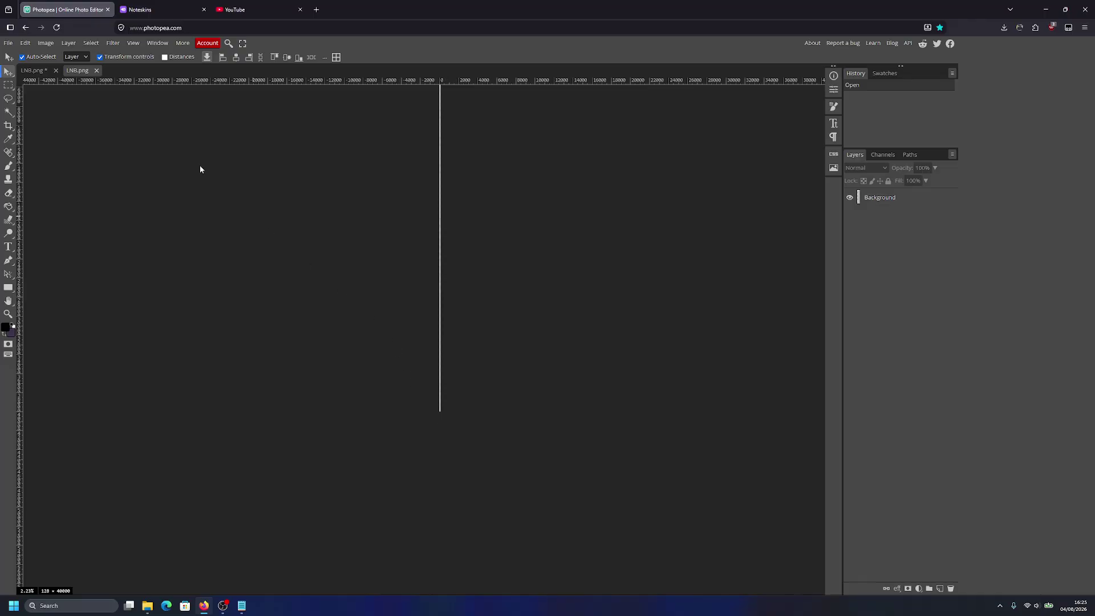
left_click(51, 48)
mouse_move(85, 201)
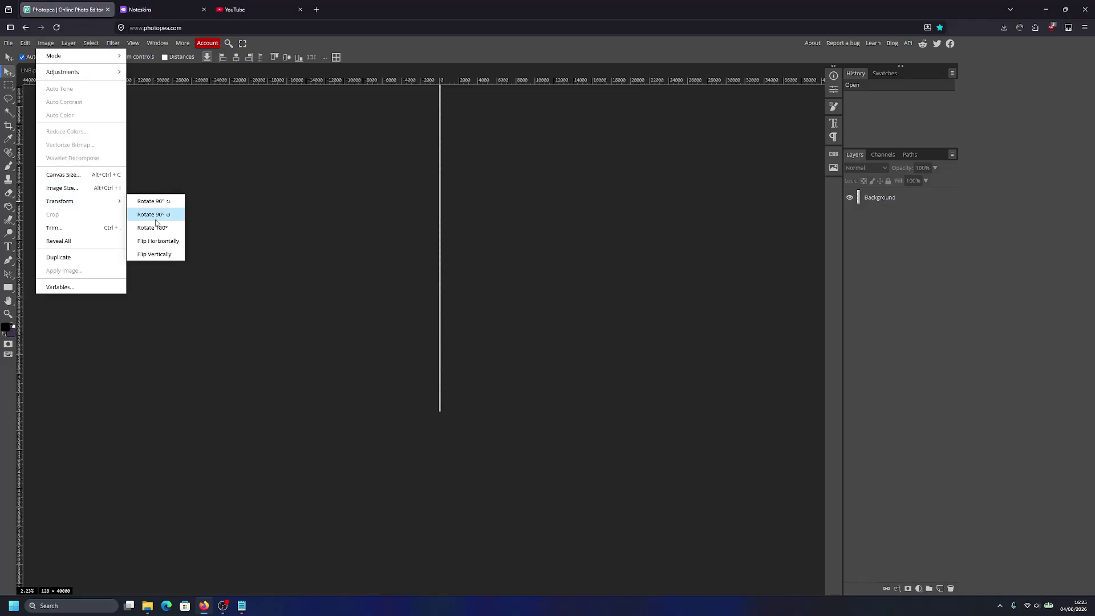
left_click(170, 230)
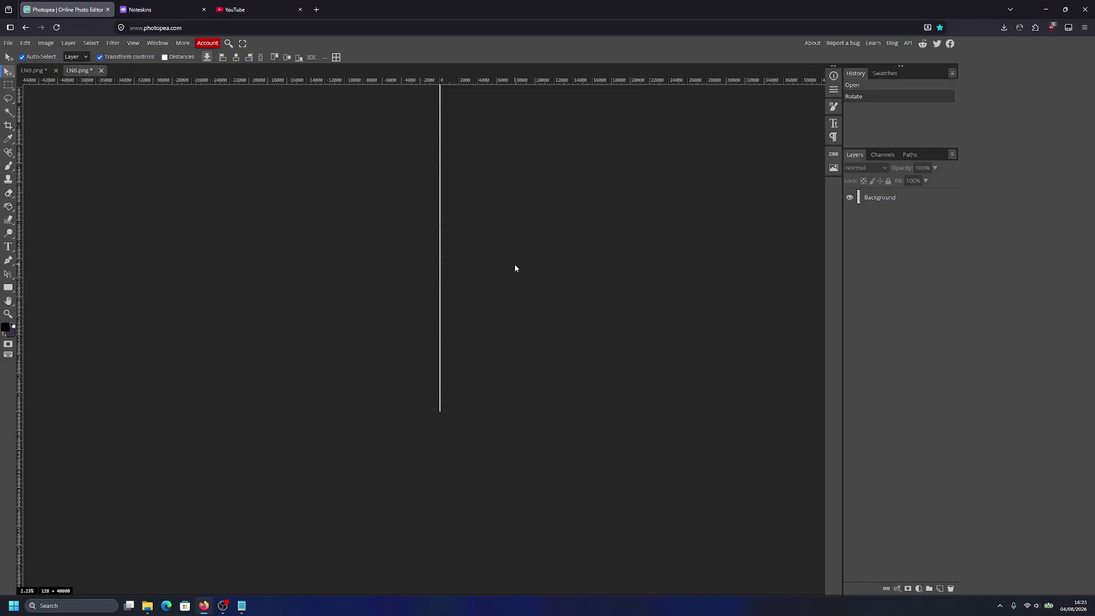
Step: Set the second LNB.png document's canvas height to 64 pixels, keeping the pointed lower end of the image
left_click(45, 43)
left_click(66, 174)
key("alt+Tab")
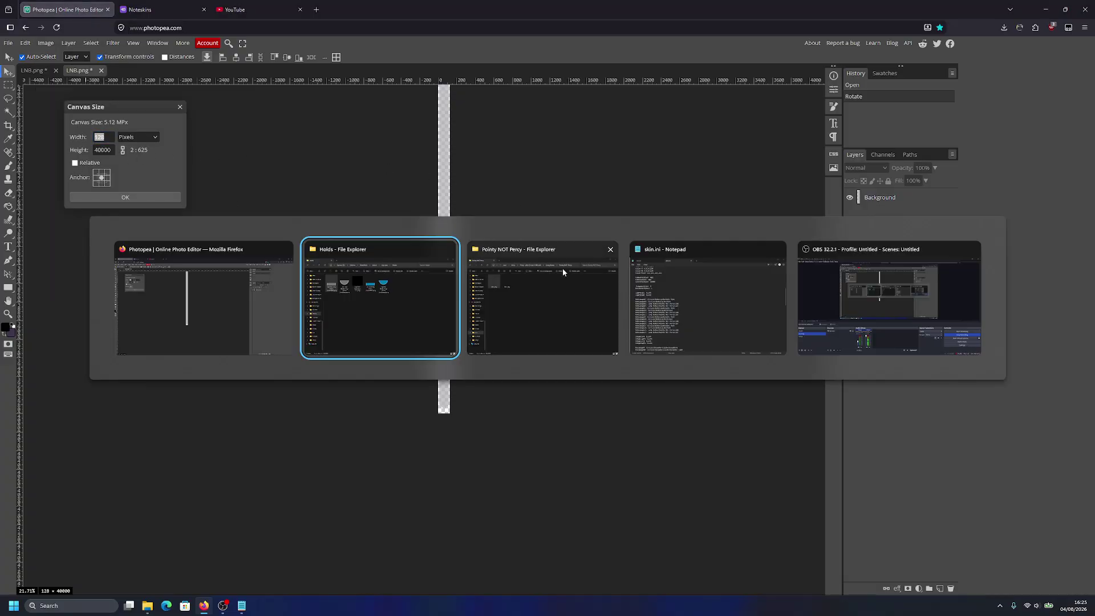
key("alt+Tab")
key("alt+Tab")
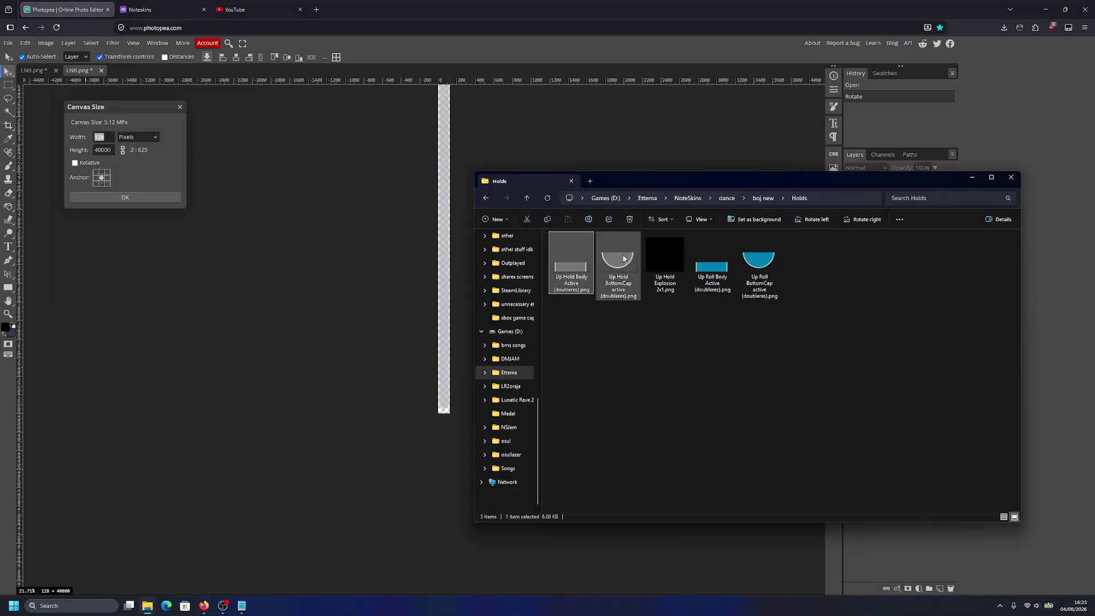
mouse_move(624, 259)
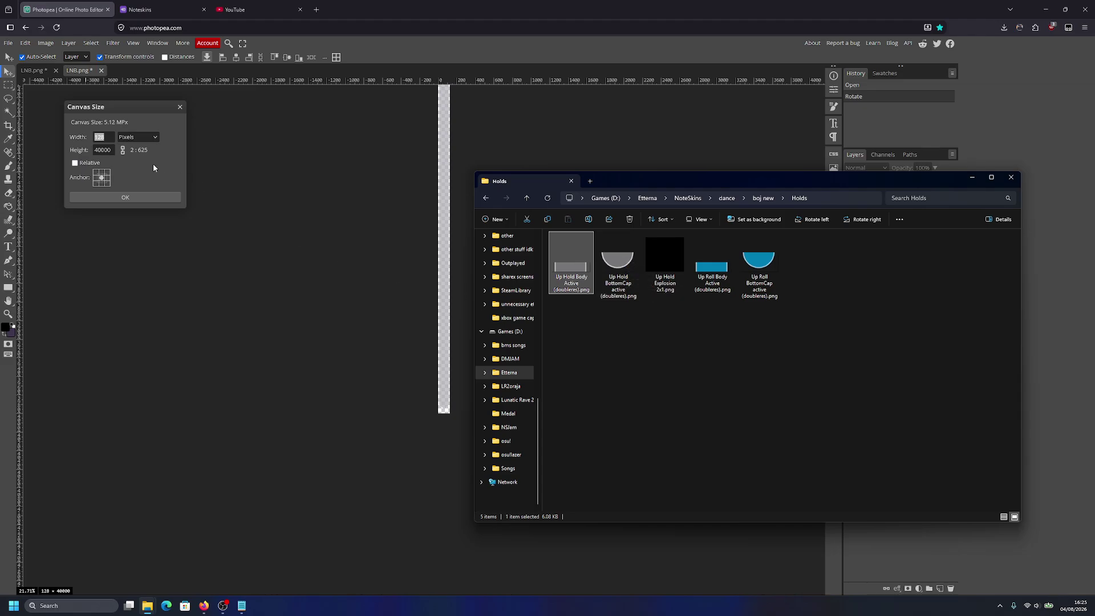
double_click(105, 150)
type("64")
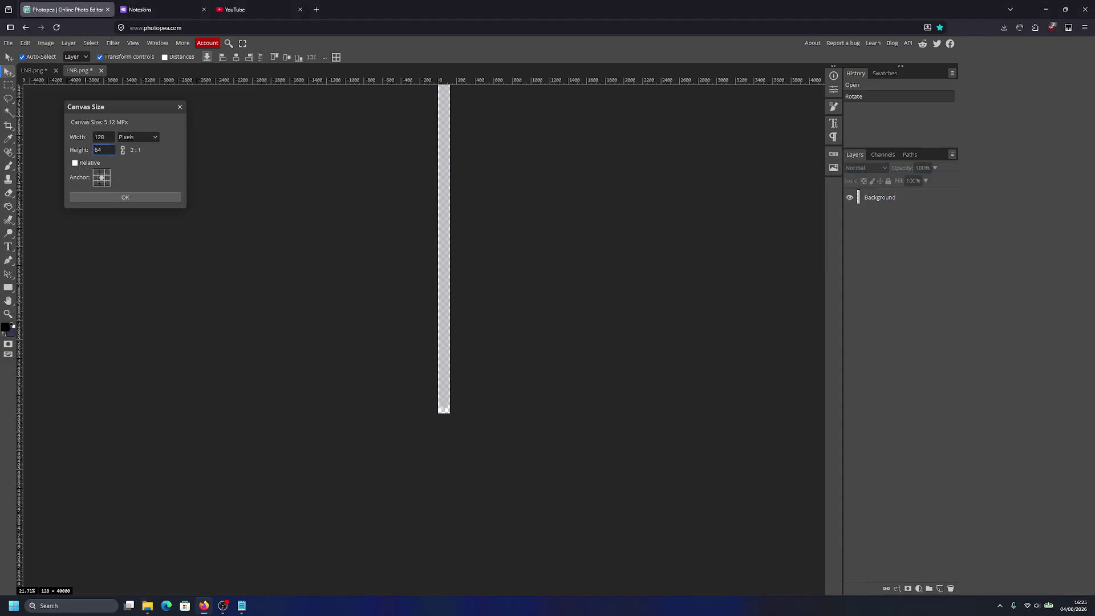
key("Tab")
left_click(133, 197)
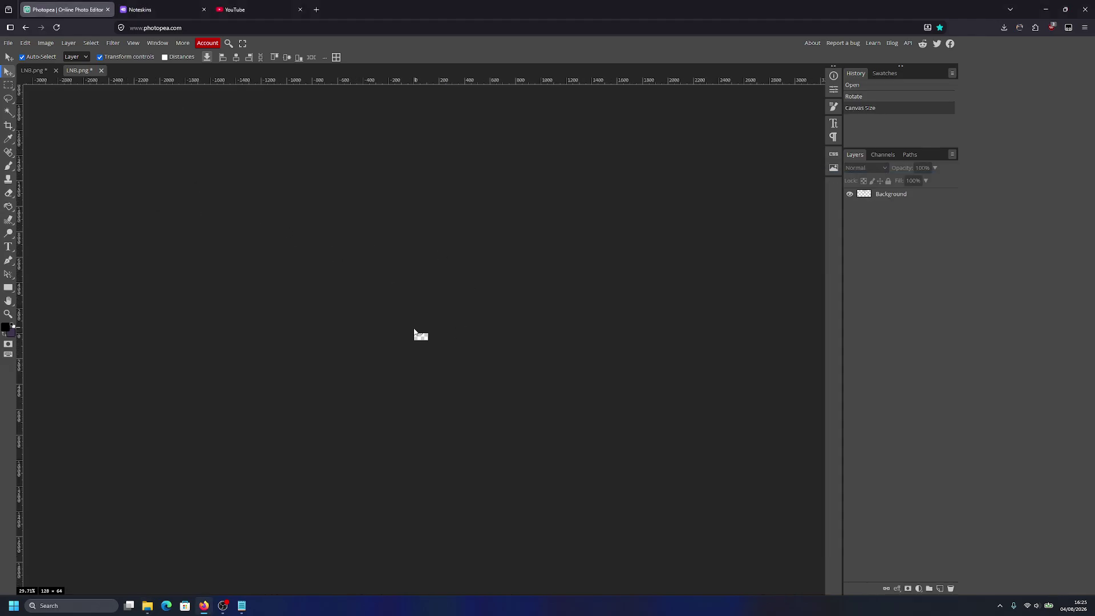
Step: Move the Background layer down about 40 pixels, keeping it horizontally centred, so the whole pointed tip fits in the canvas
scroll(420, 335, "up", 10)
scroll(432, 325, "up", 2)
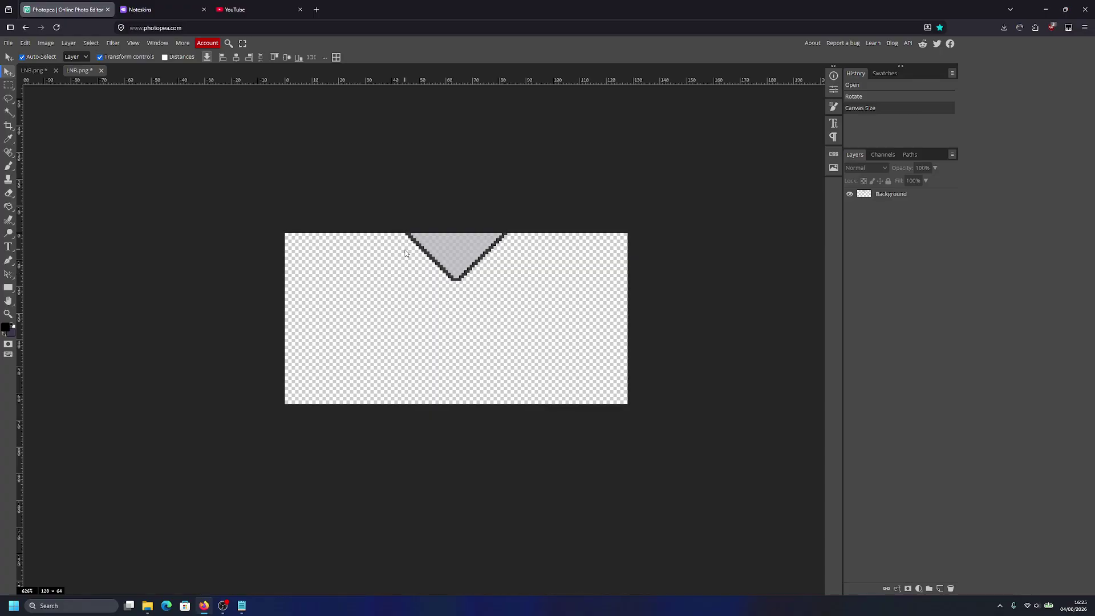
left_click(470, 245)
key("Left")
key("Left")
key("Left")
key("Left")
key("Left")
key("Left")
key("Left")
key("Left")
key("Left")
key("Left")
key("Left")
key("Left")
key("Left")
key("Left")
key("Left")
key("Left")
key("Left")
key("Left")
key("Left")
key("Left")
key("Left")
key("Left")
key("Left")
key("Down")
key("Down")
key("Down")
key("Down")
key("Down")
key("Down")
key("Down")
key("ctrl+z")
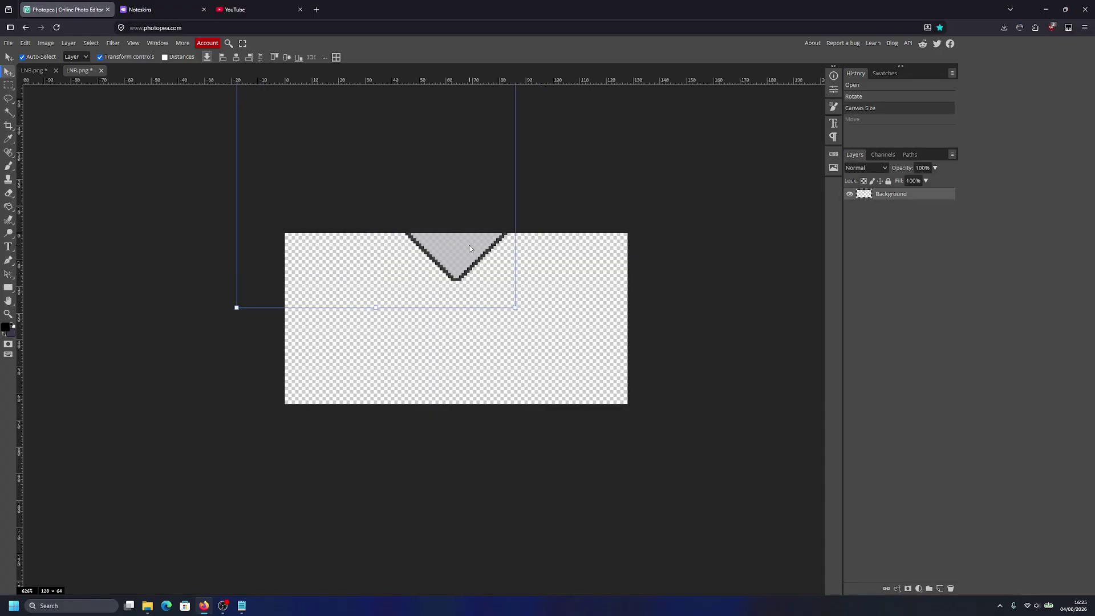
key("ctrl+shift+z")
key("ctrl+z")
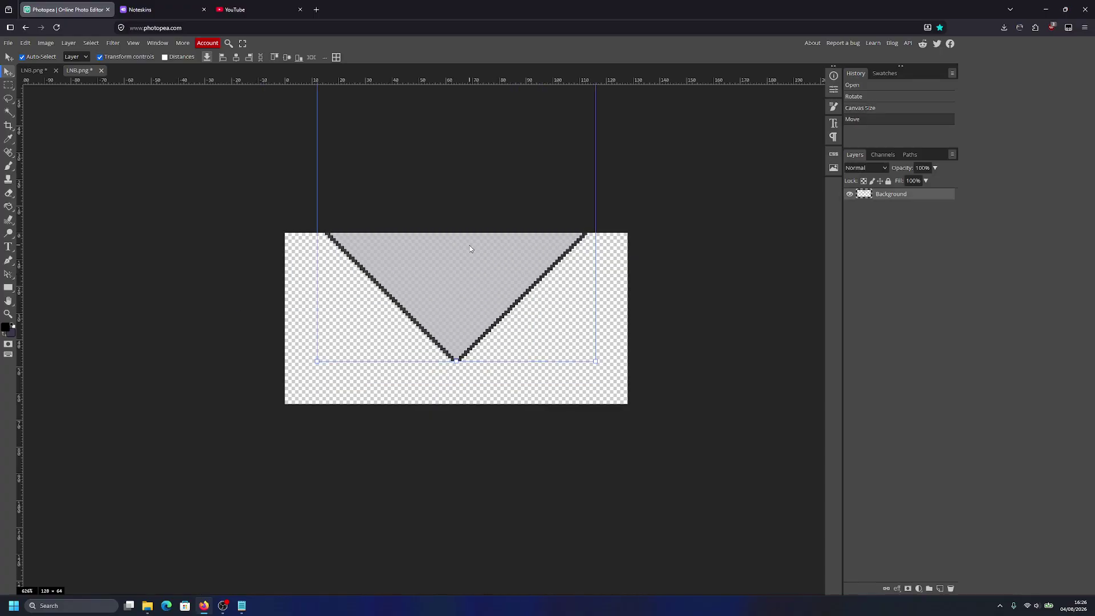
key("ctrl+shift+z")
left_click(798, 235)
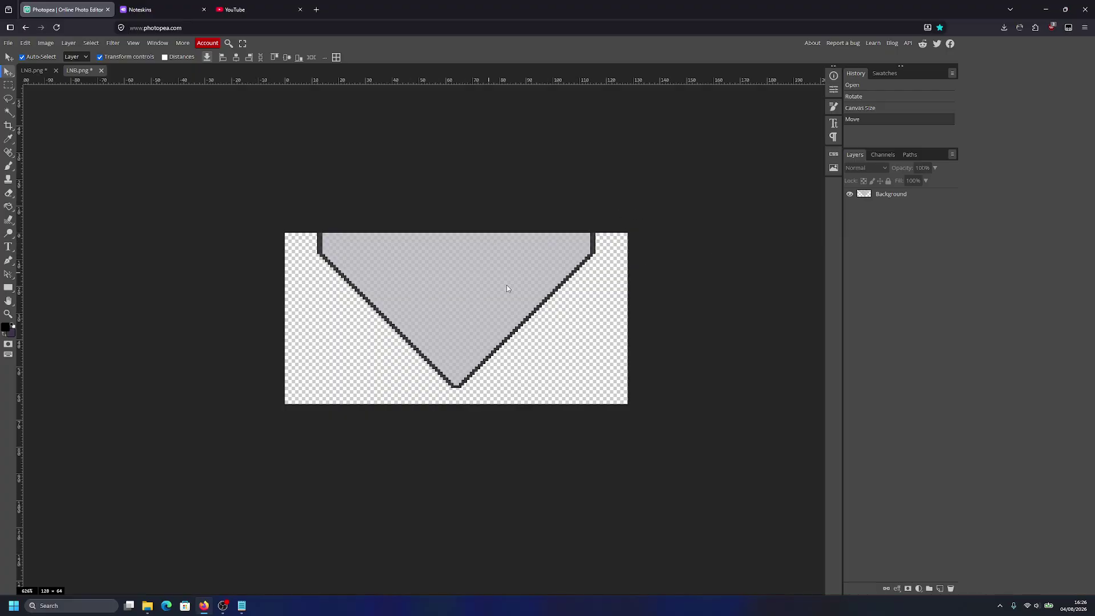
left_click(482, 276)
Step: Place "Up Hold BottomCap active (doubleres).png" from the Holds folder into the document and put its layer beneath the Background layer
key("alt+Tab")
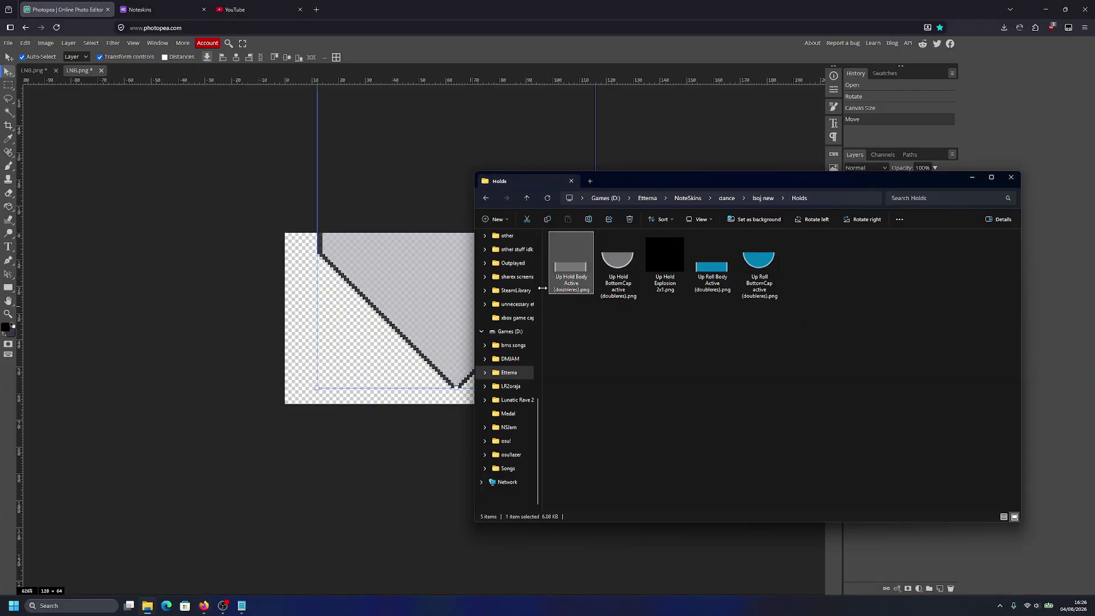
key("alt+Tab")
key("alt+Tab")
left_click(637, 279)
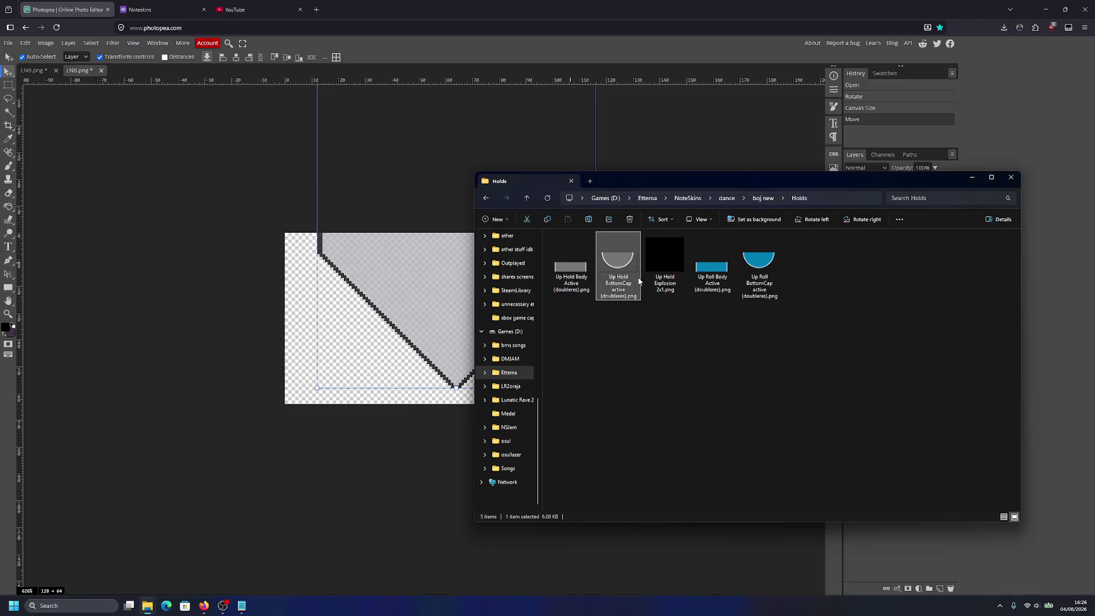
left_click_drag(633, 264, 346, 307)
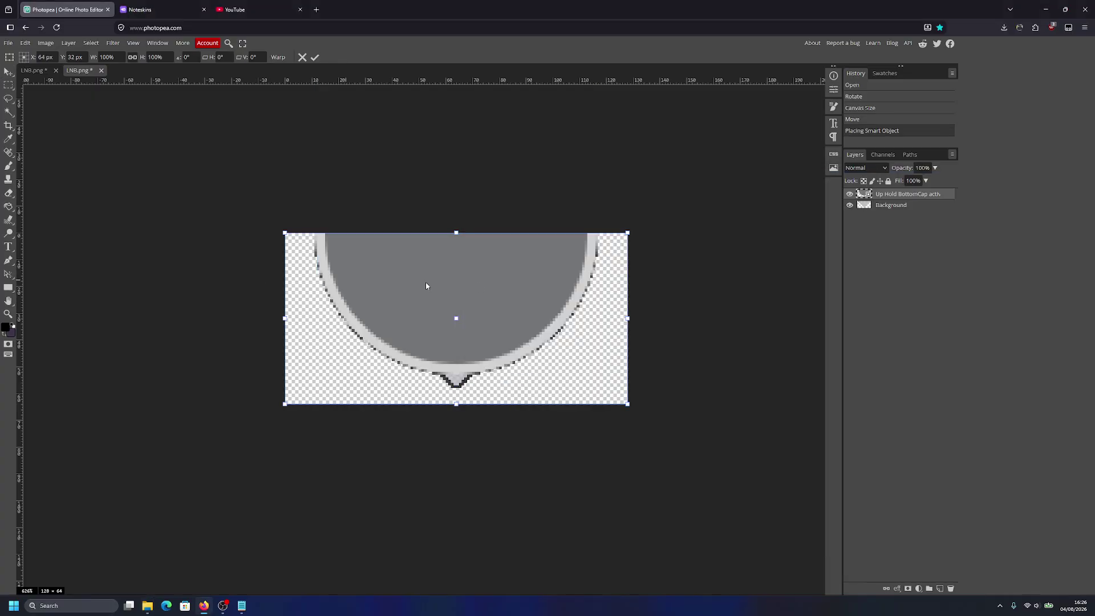
key("Return")
left_click_drag(918, 209, 922, 193)
Step: Nudge the Background layer up until its pointed tip lines up with the lowest edge of the placed round cap
scroll(445, 381, "up", 4)
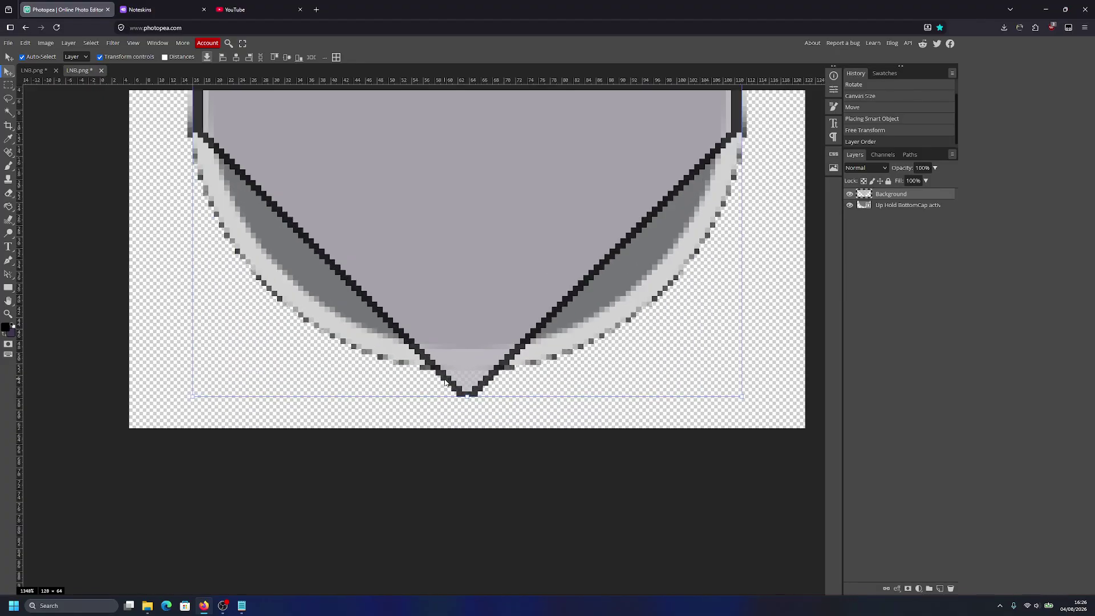
key("Up")
key("Up")
key("Up")
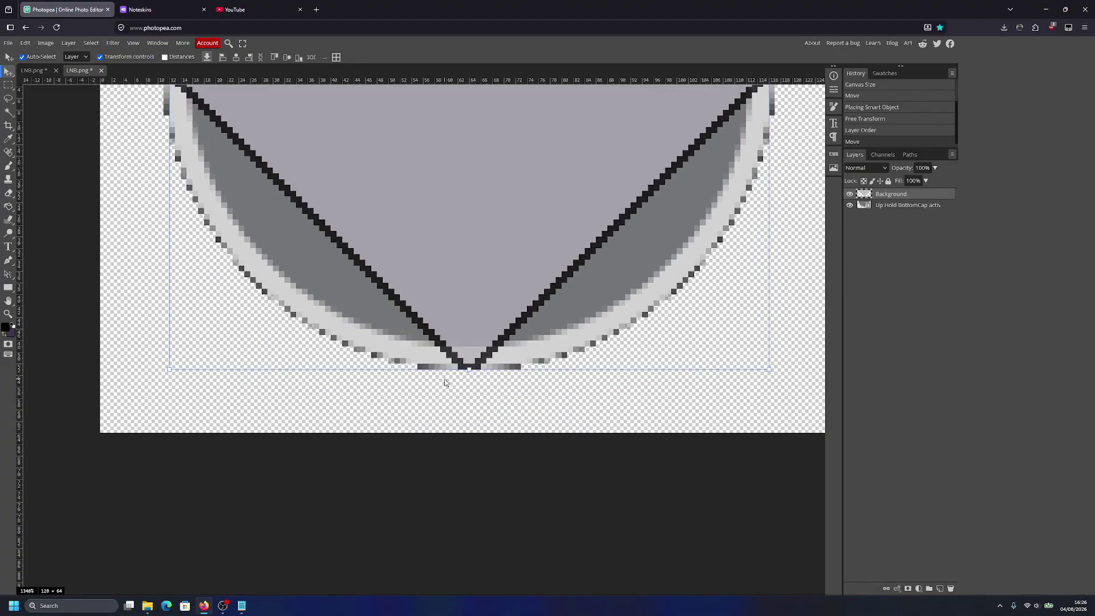
scroll(459, 311, "down", 2)
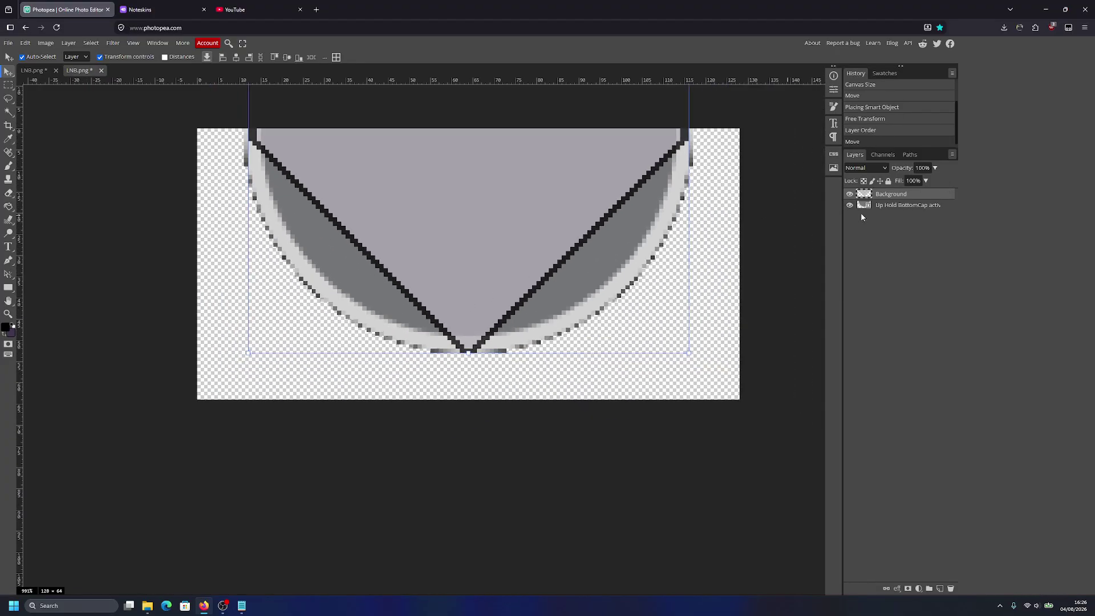
Step: Delete the placed Up Hold BottomCap reference layer, leaving only the Background layer
left_click(934, 206)
key("Delete")
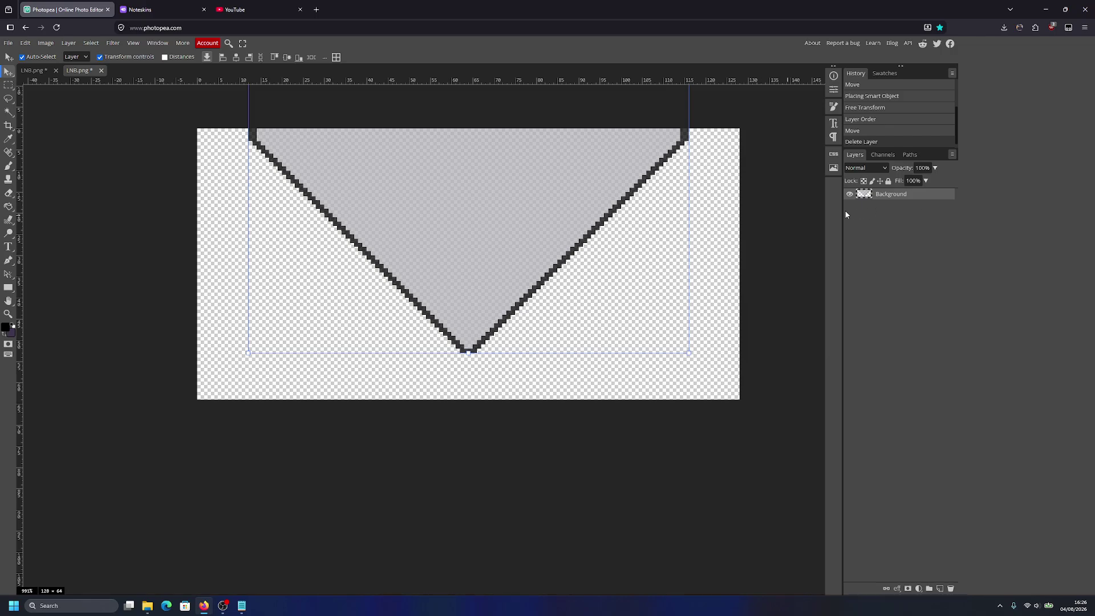
key("ctrl+z")
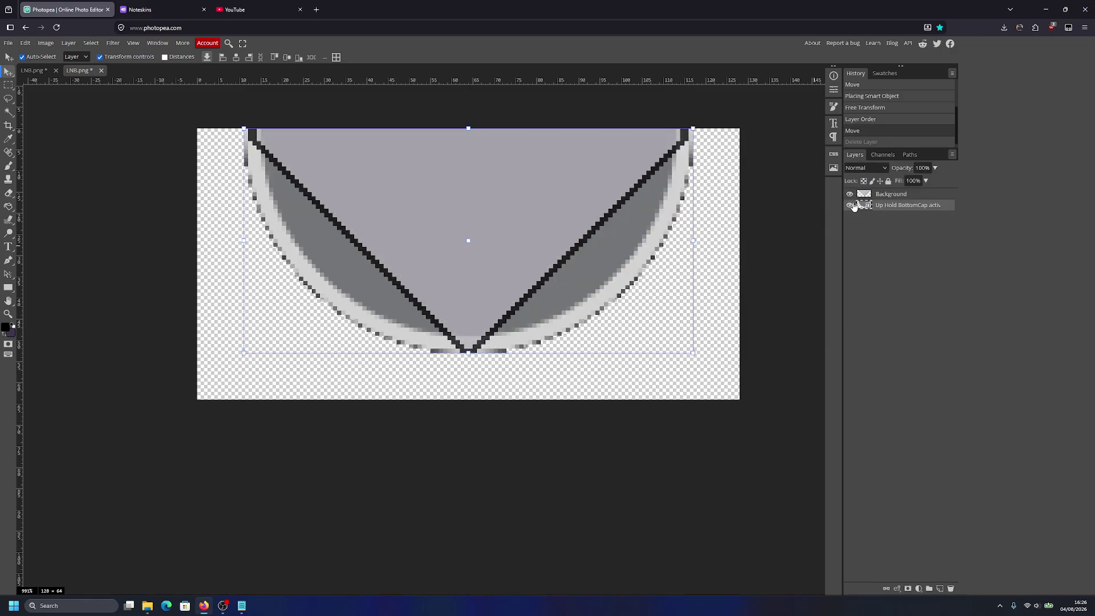
key("ctrl+shift+z")
left_click(747, 250)
scroll(245, 276, "up", 2)
scroll(40, 292, "down", 1)
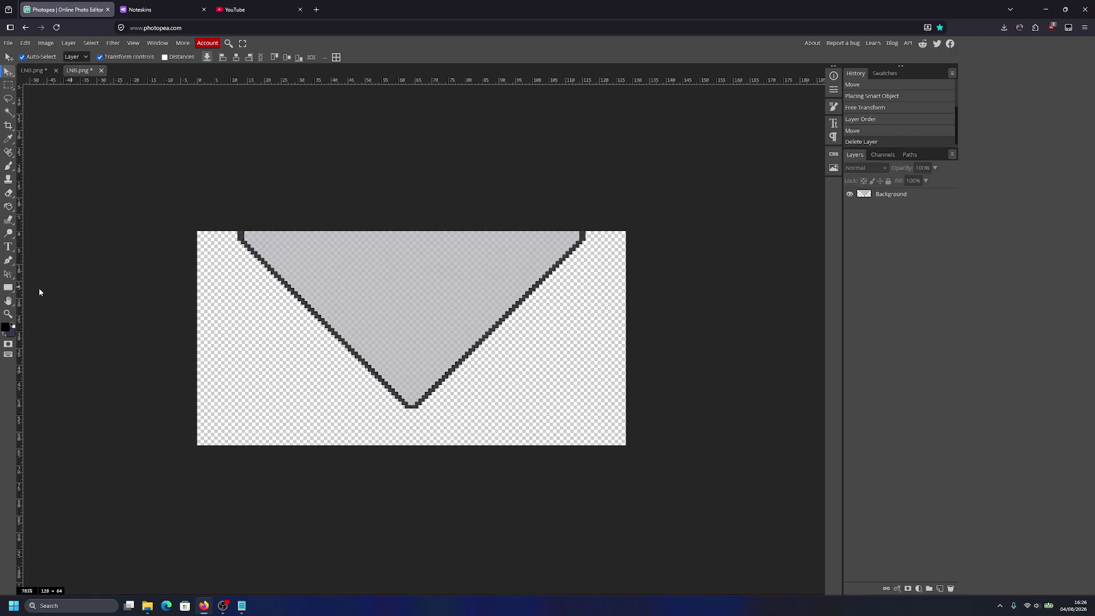
Step: Draw a black rectangle over the whole canvas of the pointed cap document and place it beneath the Background layer
left_click(14, 288)
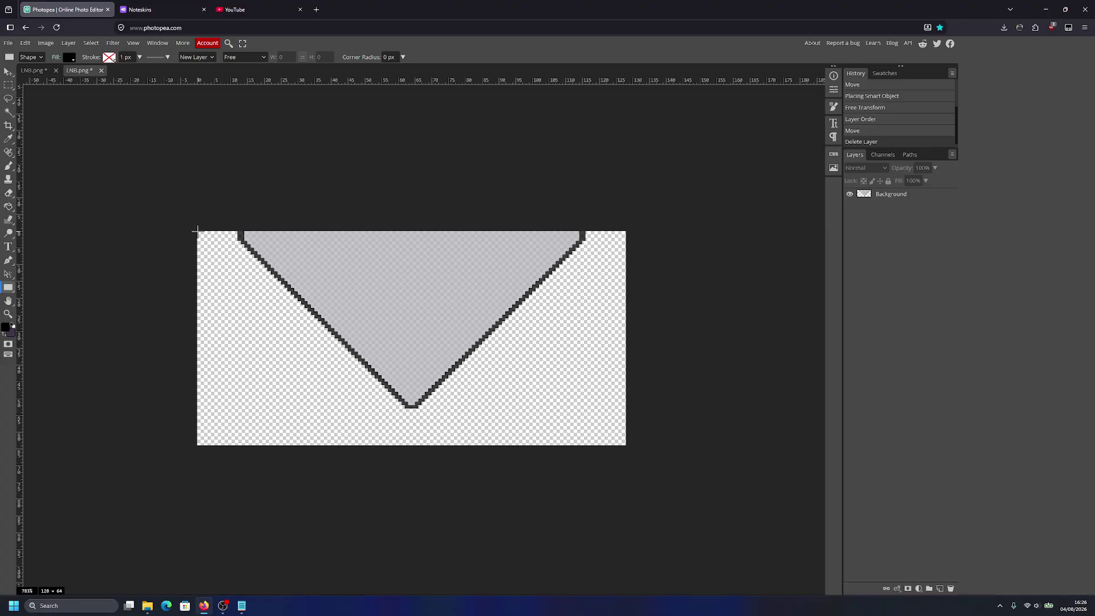
left_click_drag(197, 231, 641, 436)
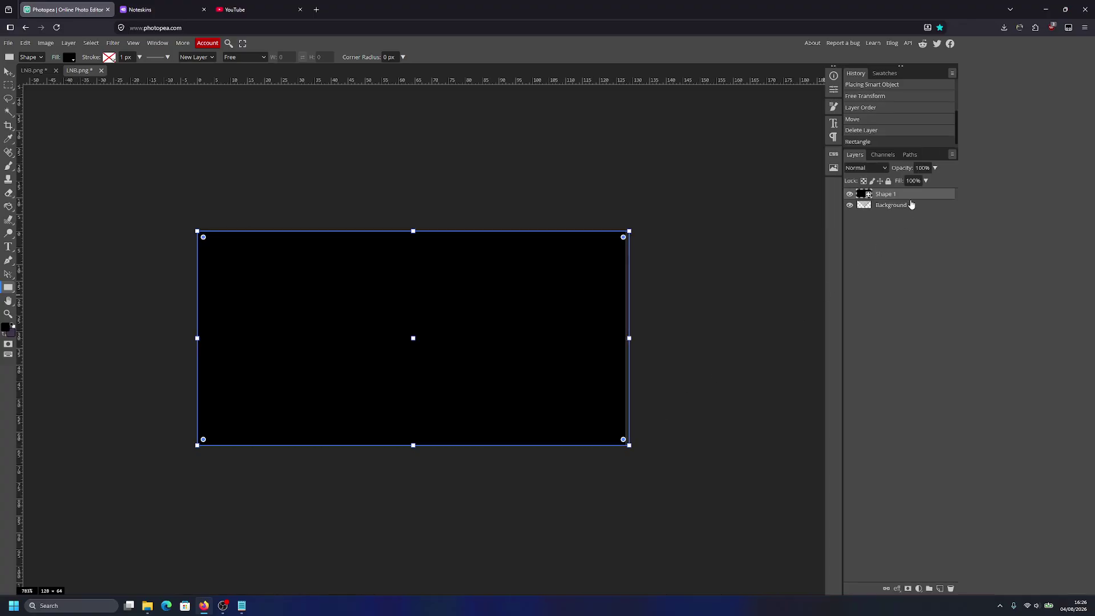
left_click_drag(911, 204, 918, 215)
left_click(8, 71)
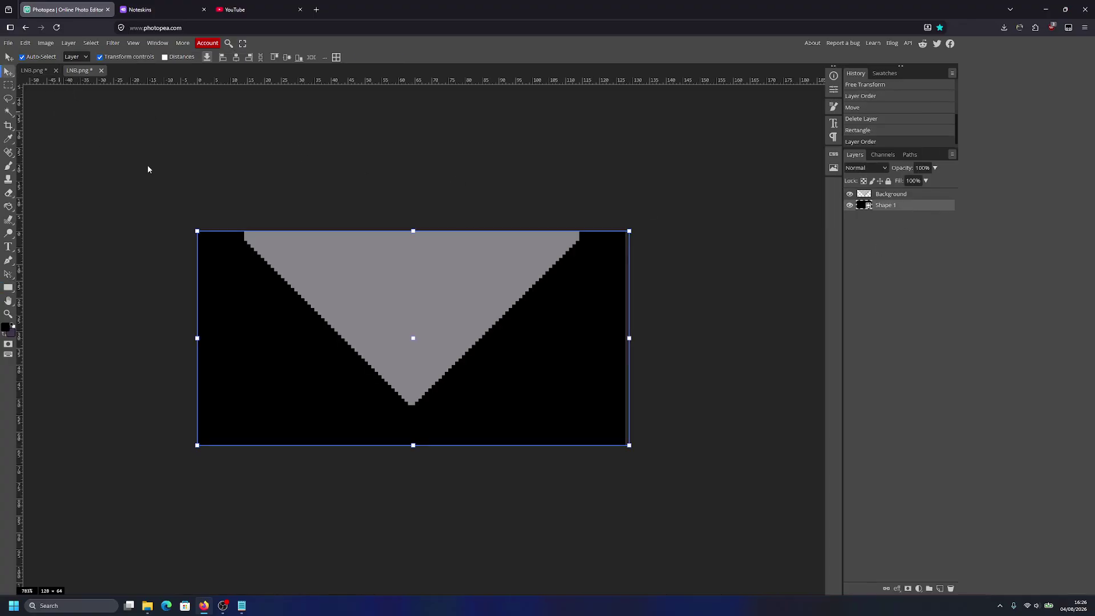
left_click(147, 190)
scroll(194, 156, "down", 3)
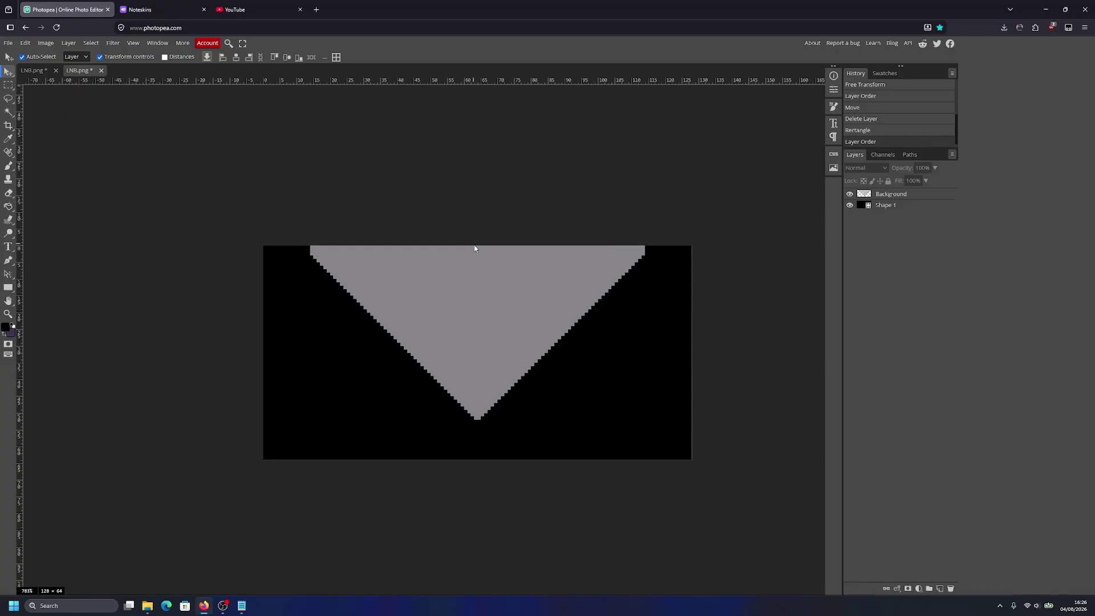
Step: Rename the first LNB.png document to "Up Hold Body Active (doubleres)", copying the name from the matching file in the Holds folder
left_click(42, 71)
key("alt+Tab")
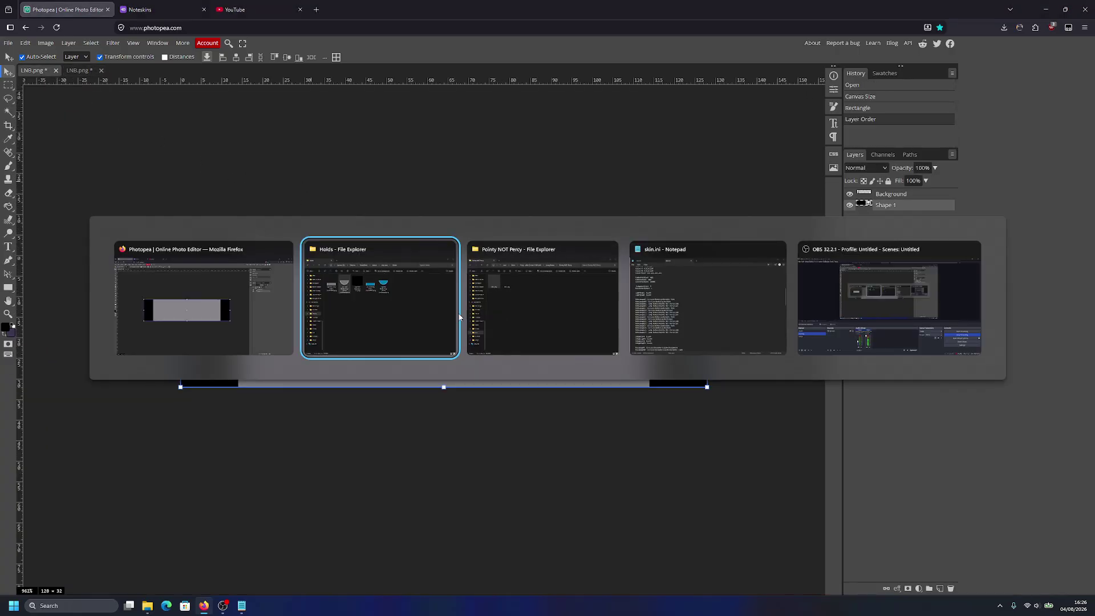
key("alt+Tab")
key("alt+Tab")
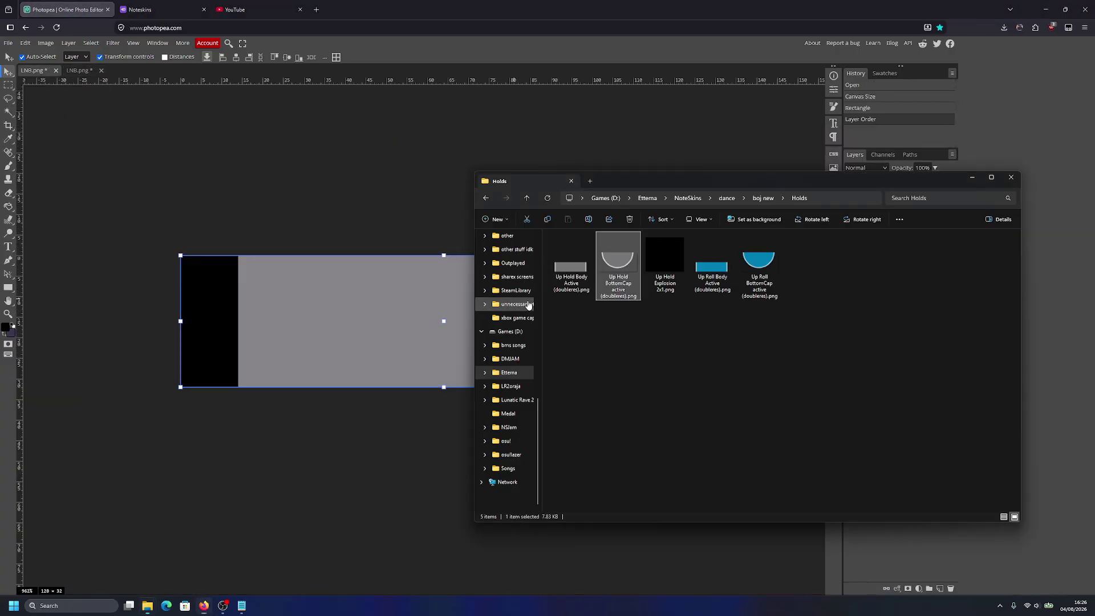
left_click(570, 269)
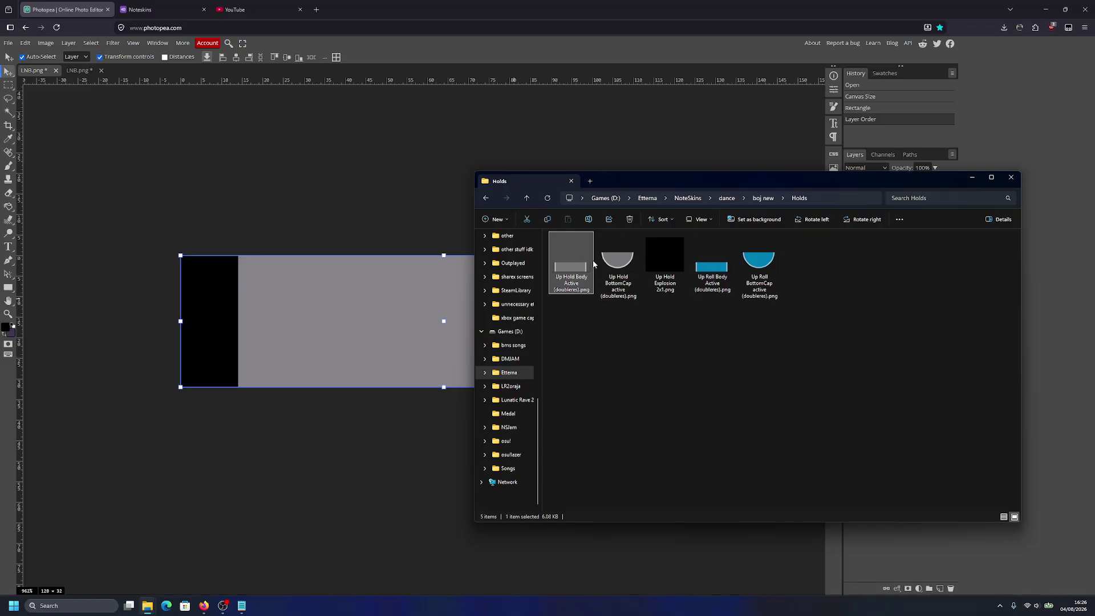
key("F2")
key("ctrl+c")
key("Escape")
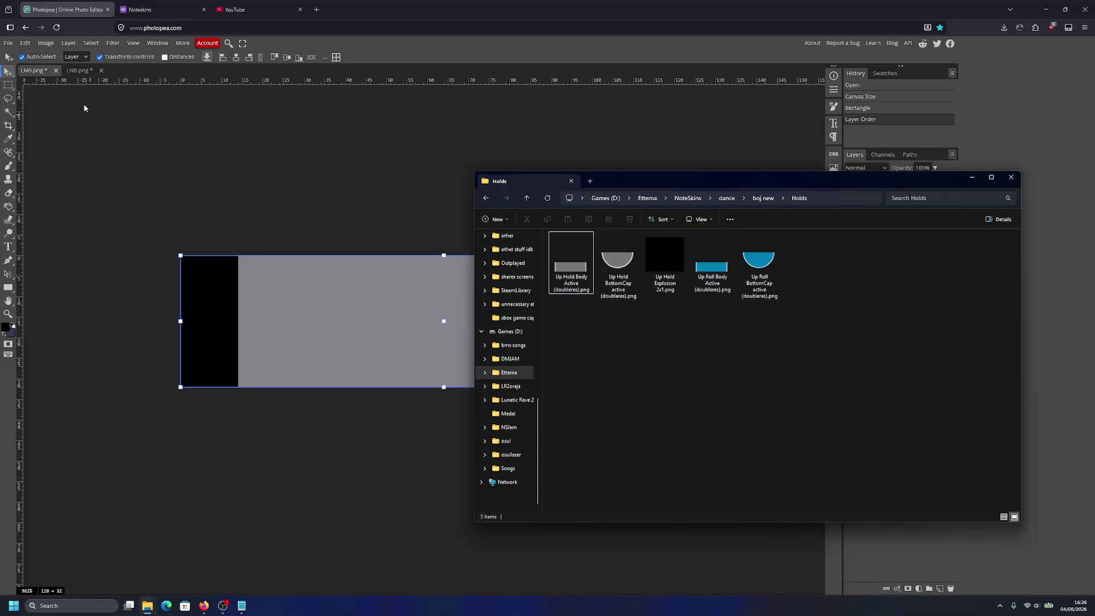
double_click(32, 70)
key("ctrl+v")
left_click(124, 138)
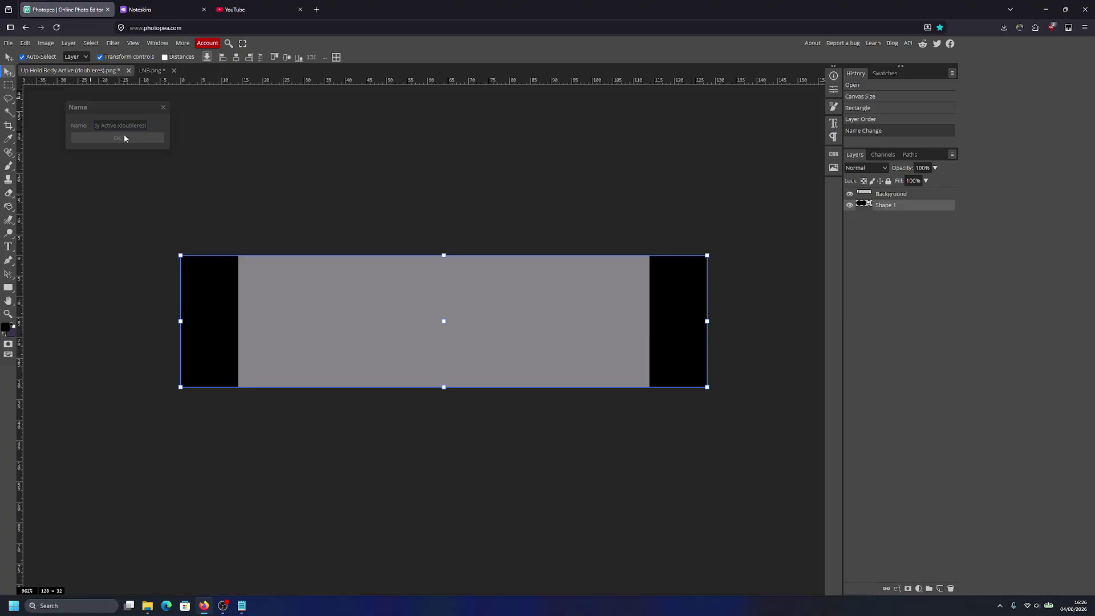
Step: Export the Up Hold Body Active (doubleres) document as PNG and return to the remaining LNB.png document
left_click(8, 43)
mouse_move(52, 166)
left_click(118, 171)
left_click(322, 222)
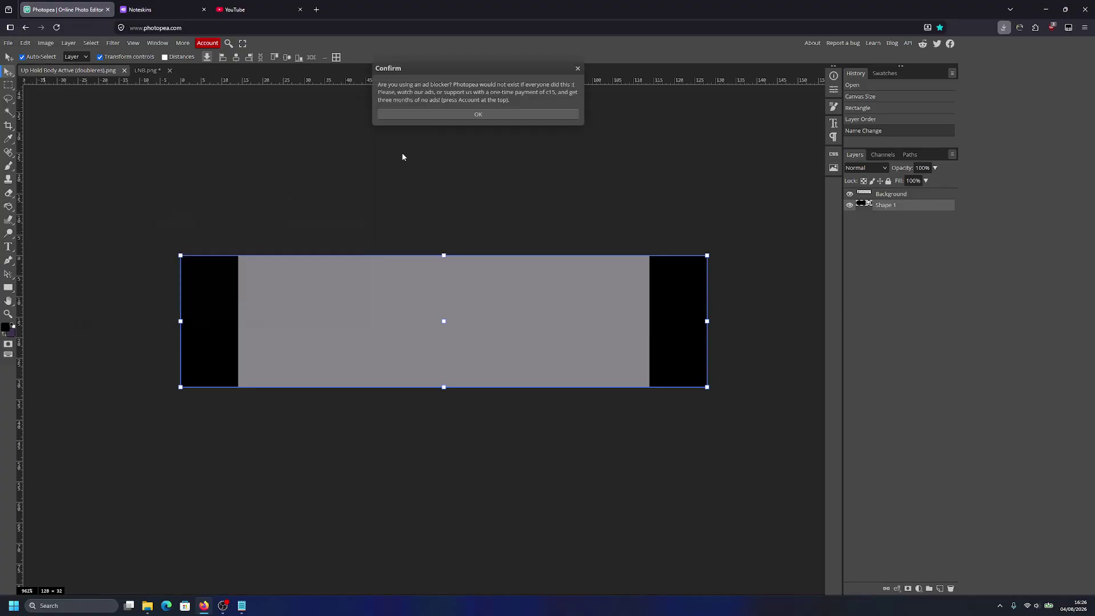
left_click(147, 70)
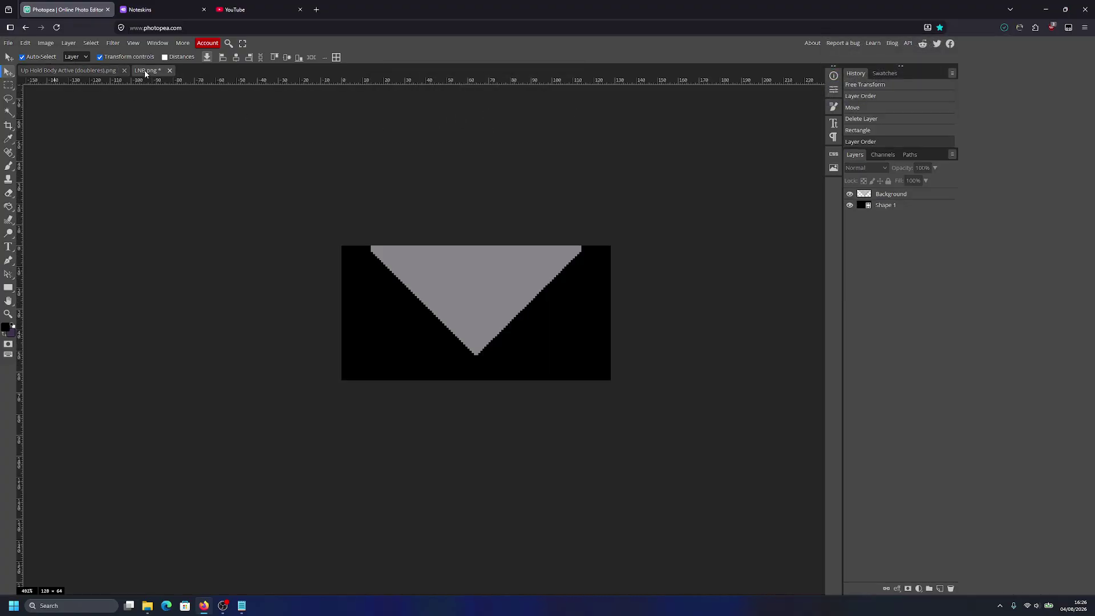
Step: Rename the LNB.png document to "Up Hold BottomCap active (doubleres)", copying the name from the matching file in the Holds folder
key("alt+Tab")
left_click(621, 268)
left_click(622, 268)
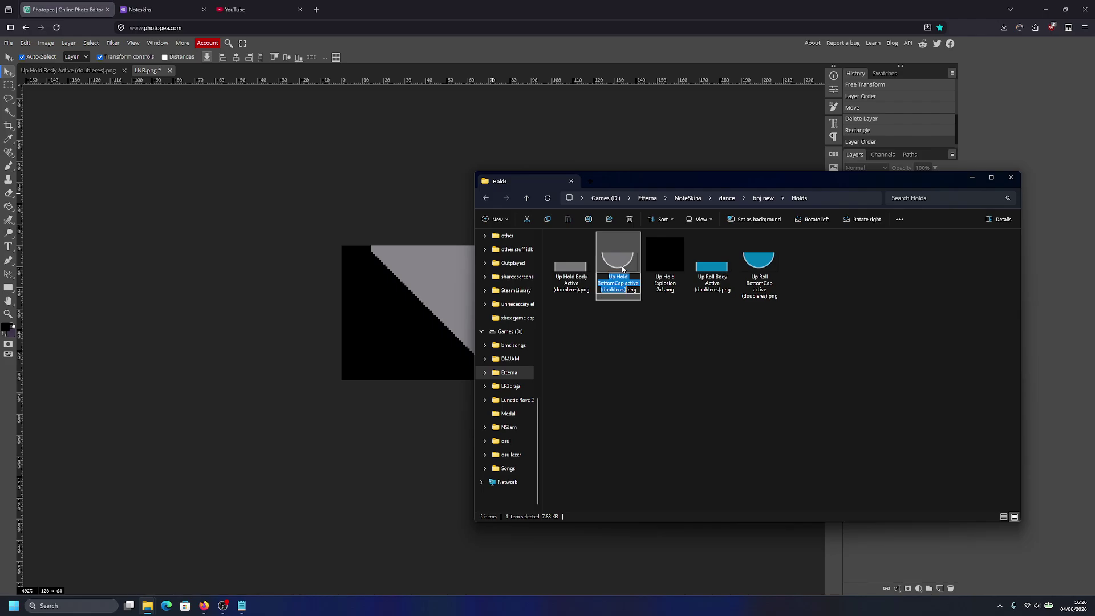
left_click(623, 337)
left_click(140, 75)
double_click(140, 75)
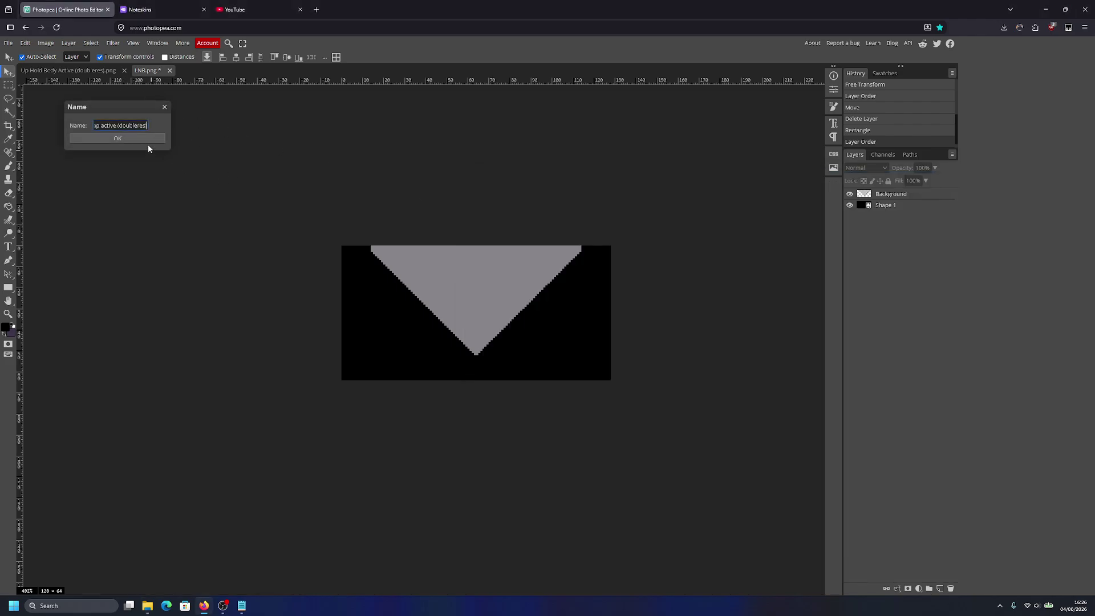
type("Up Hold BottomCap active (doubleres)")
key("Return")
Step: Export the Up Hold BottomCap active (doubleres) document as a PNG
left_click(8, 43)
left_click(94, 171)
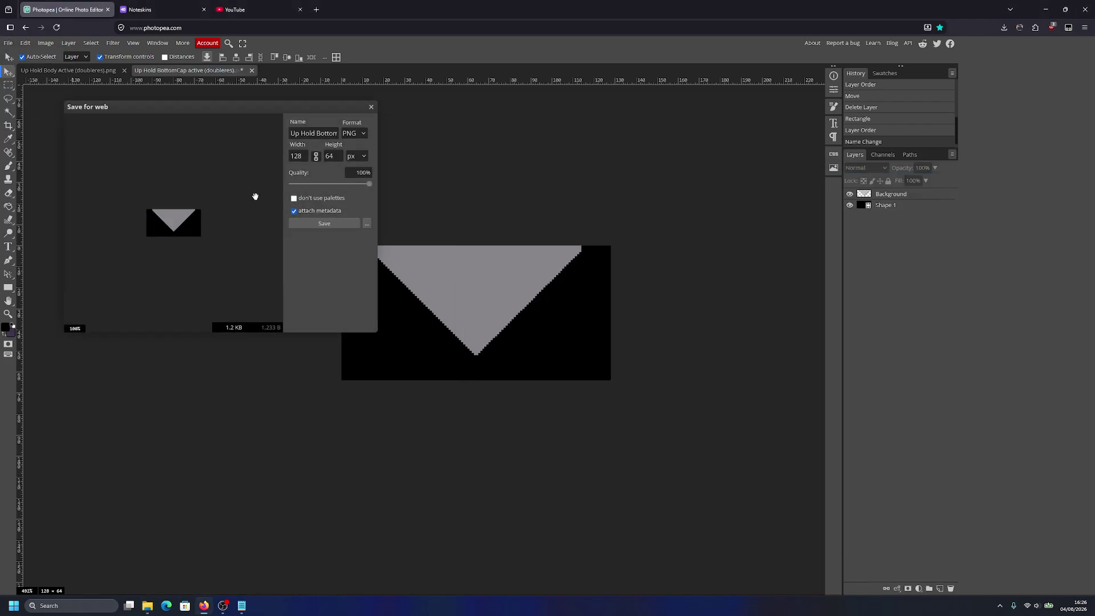
left_click(330, 222)
left_click(453, 118)
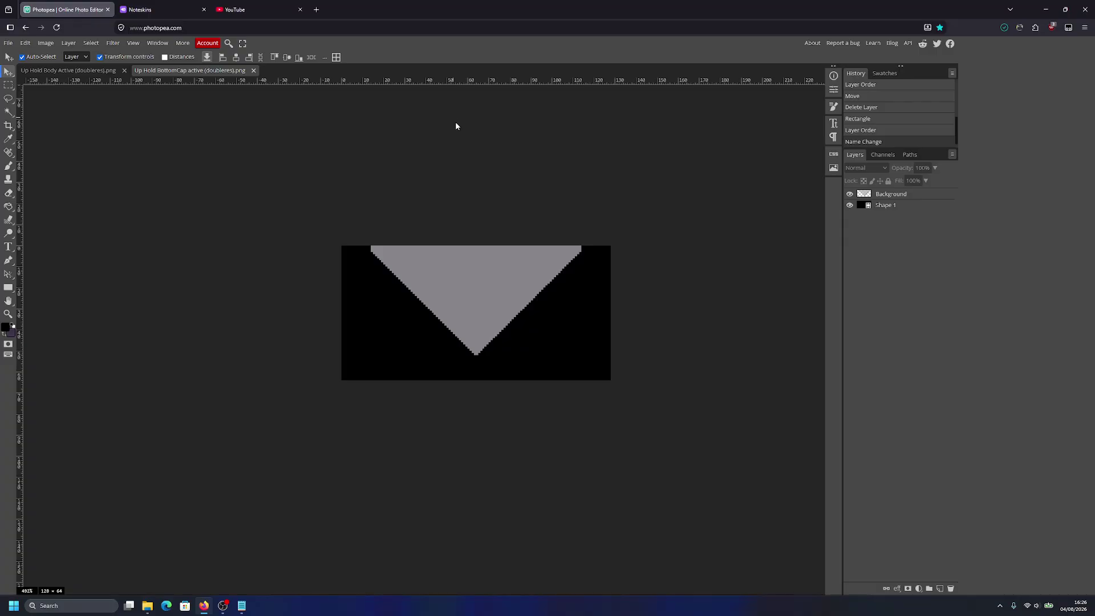
Step: Copy the two exported Up Hold Body and Up Hold BottomCap PNGs from Downloads into the boj new Holds folder
key("alt+Tab")
key("alt+Tab")
left_click(542, 301)
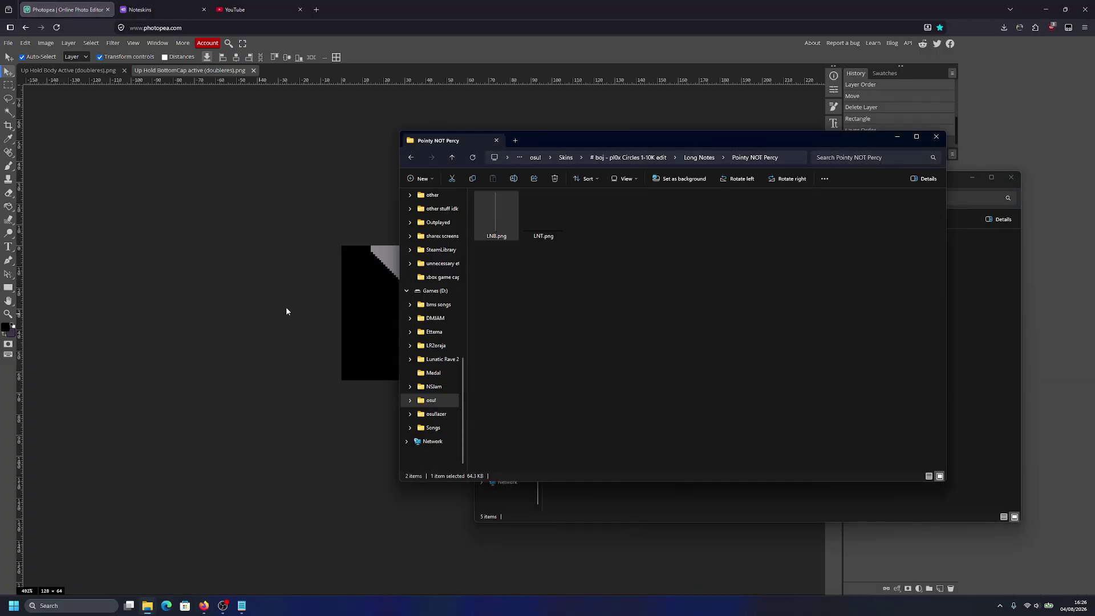
left_click_drag(589, 141, 320, 139)
left_click_drag(763, 182, 784, 172)
left_click(409, 276)
scroll(165, 274, "up", 10)
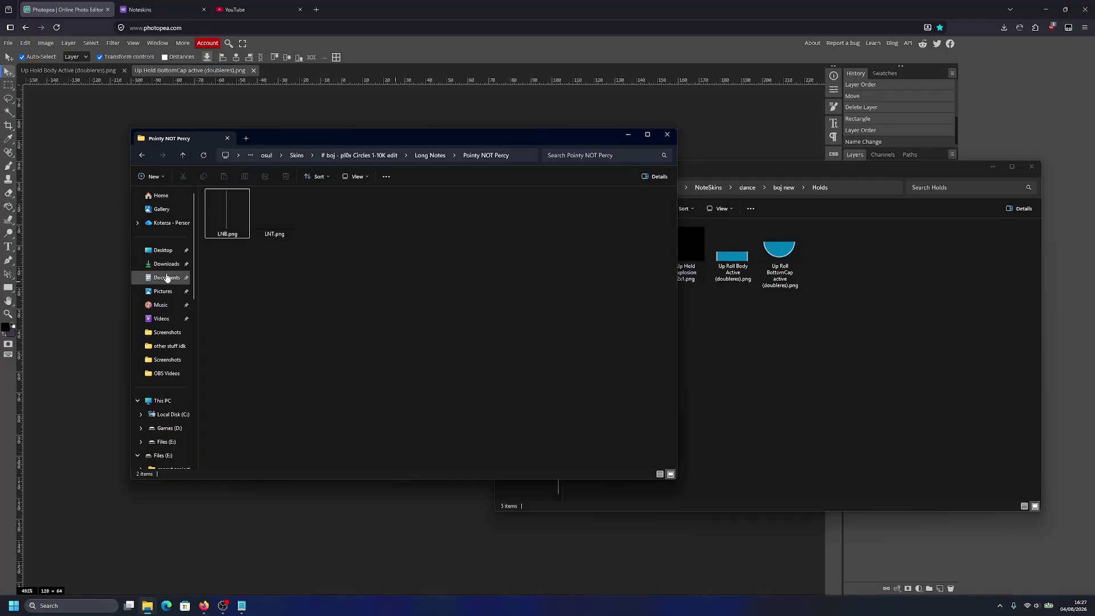
left_click(174, 264)
left_click_drag(463, 220, 711, 381)
left_click(858, 296)
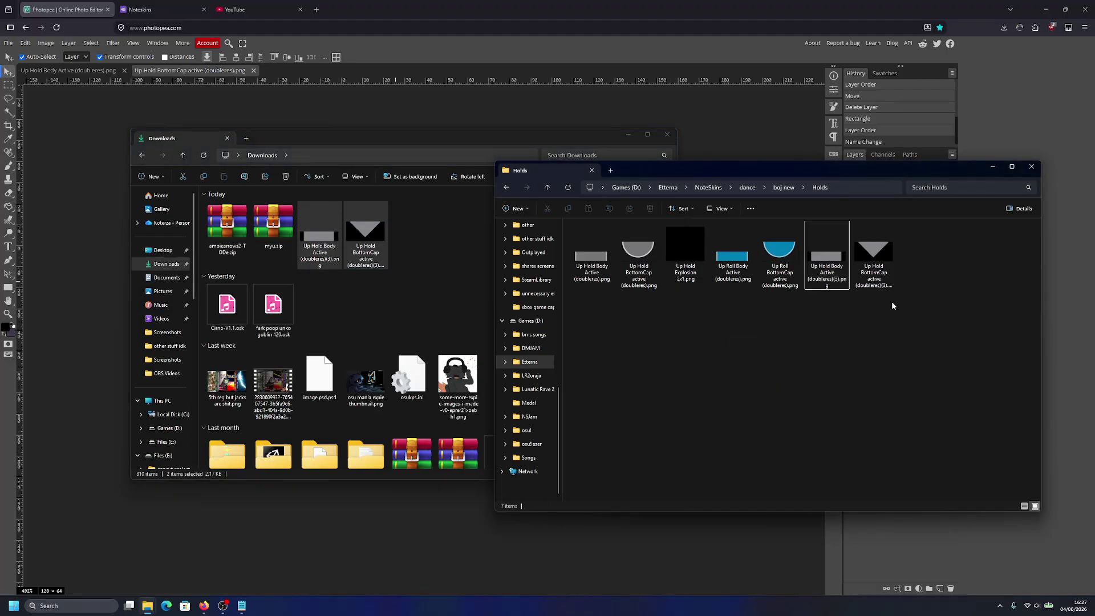
Step: Delete the original Up Hold Body Active and Up Hold BottomCap active images from the Holds folder
left_click(591, 254)
left_click(639, 251, "ctrl")
key("Delete")
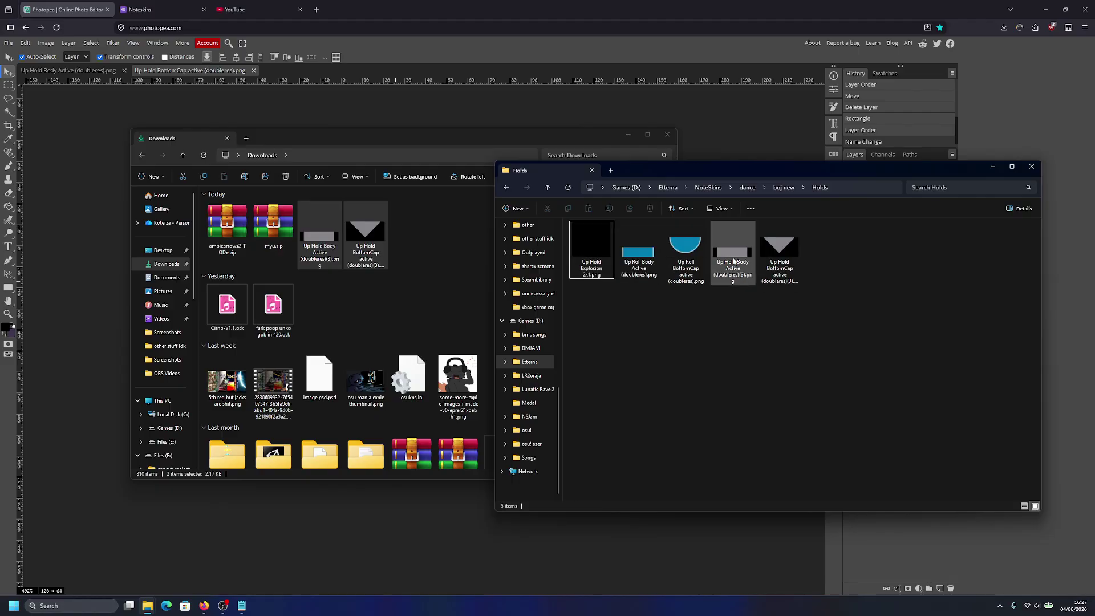
Step: Remove the bracketed number suffix from both new files so their names end in "(doubleres).png"
key("F2")
key("Right")
key("BackSpace")
key("BackSpace")
key("BackSpace")
key("Tab")
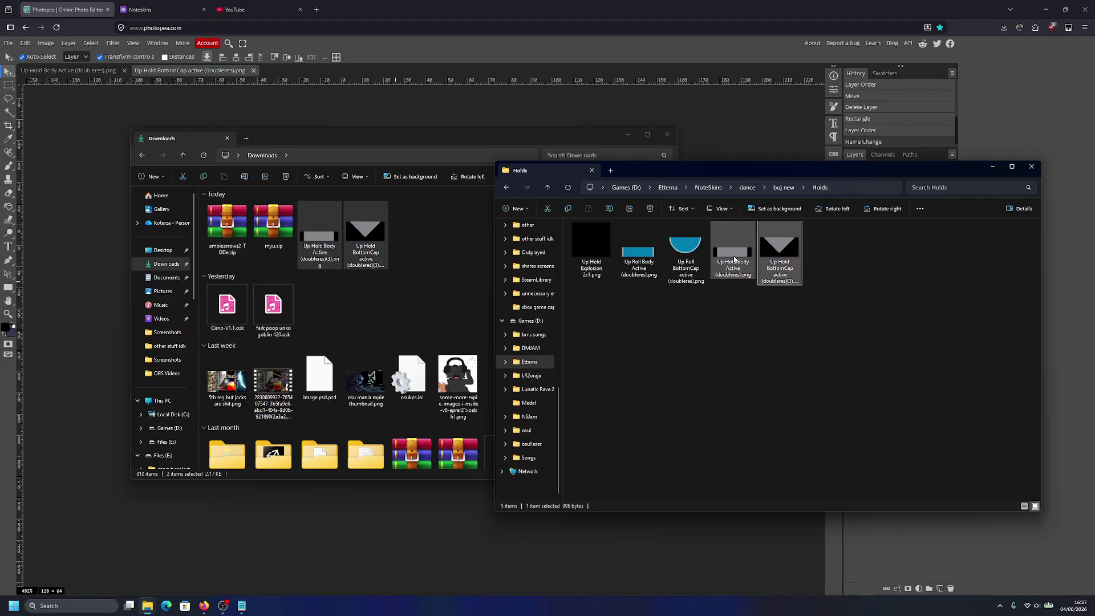
key("Right")
key("BackSpace")
key("BackSpace")
key("BackSpace")
key("Return")
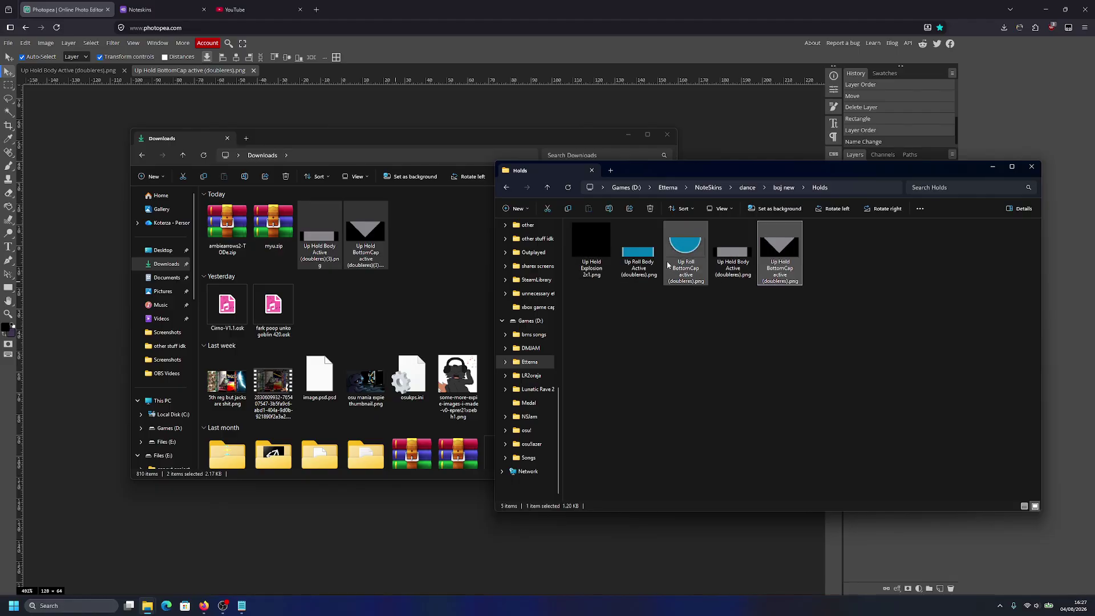
Step: Return to the Up Hold Body Active document and view the Up Roll Body Active image from the Holds folder
left_click(731, 149)
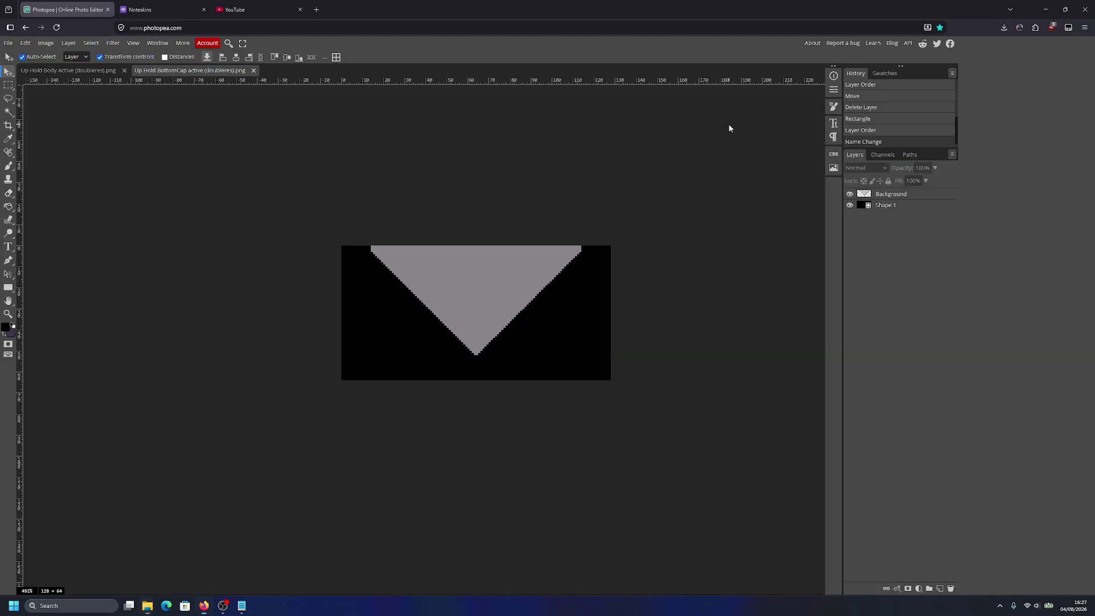
key("alt+Tab")
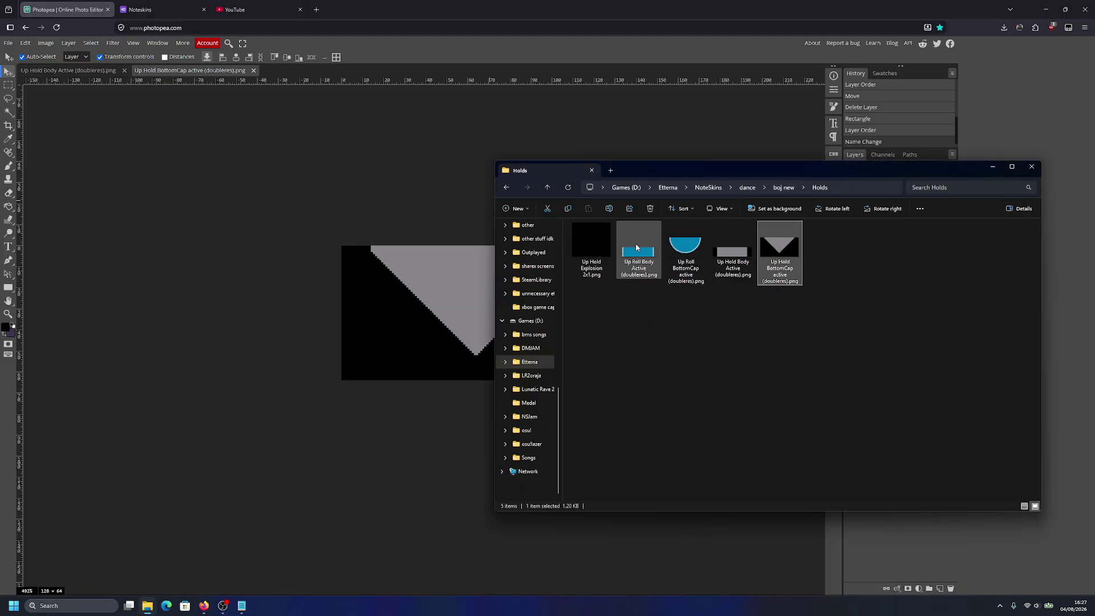
left_click(251, 172)
left_click(48, 71)
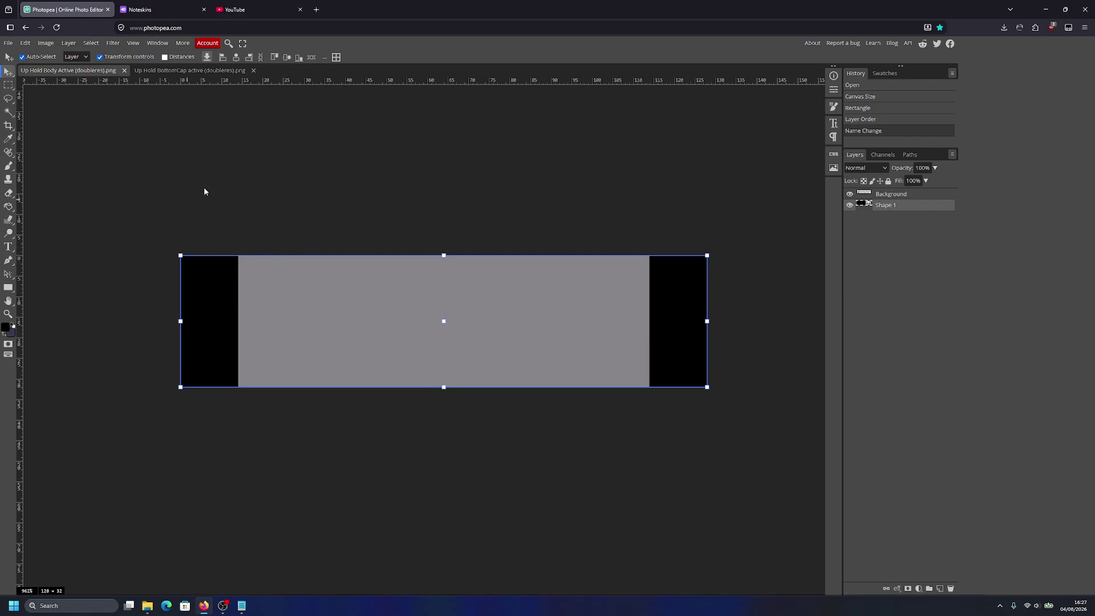
key("alt+Tab")
double_click(640, 247)
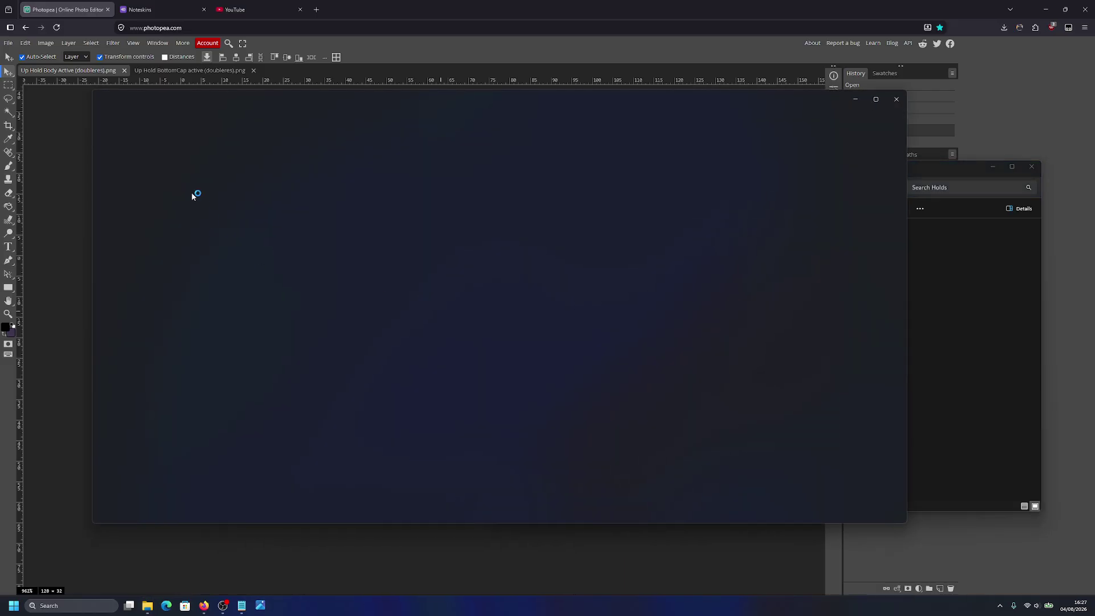
left_click(152, 102)
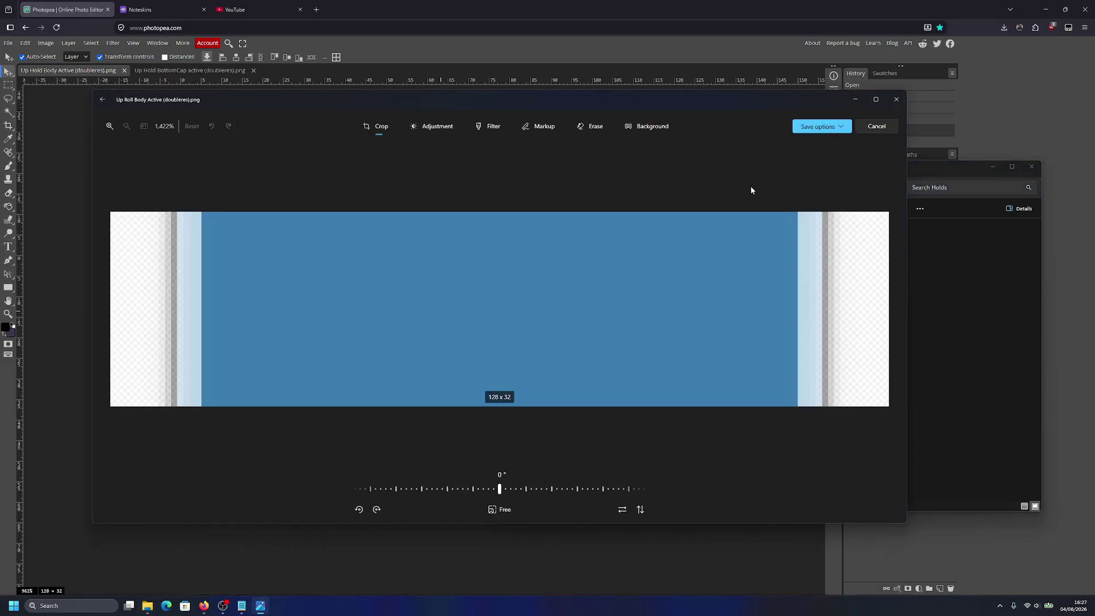
left_click(897, 100)
Step: Open Up Roll Body Active (doubleres).png in Paint, sample its blue fill and copy the hex code 3B7DB0
right_click(640, 246)
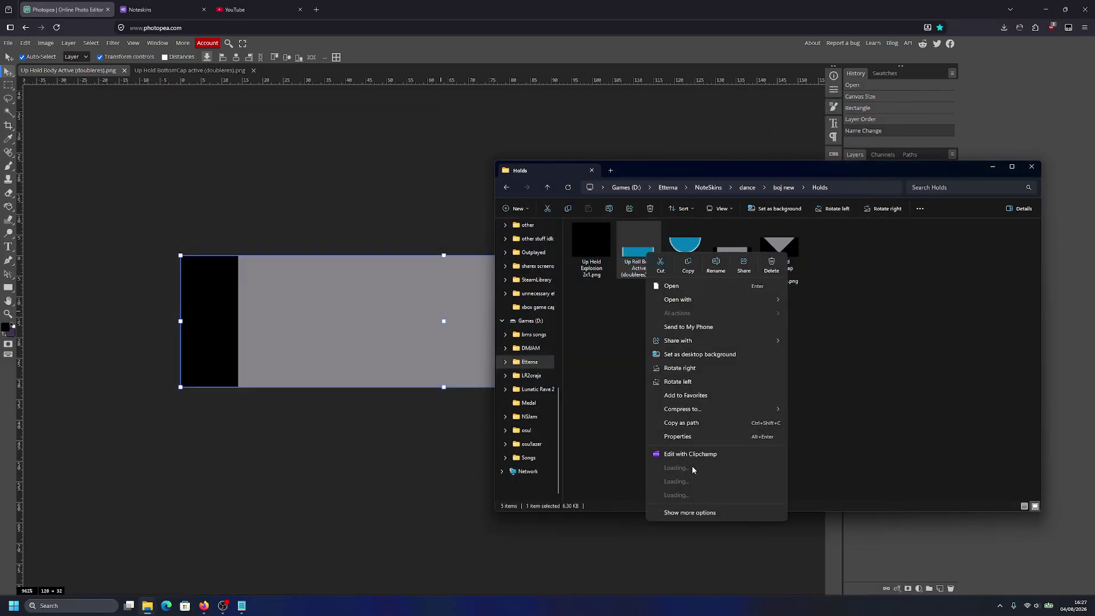
left_click(694, 484)
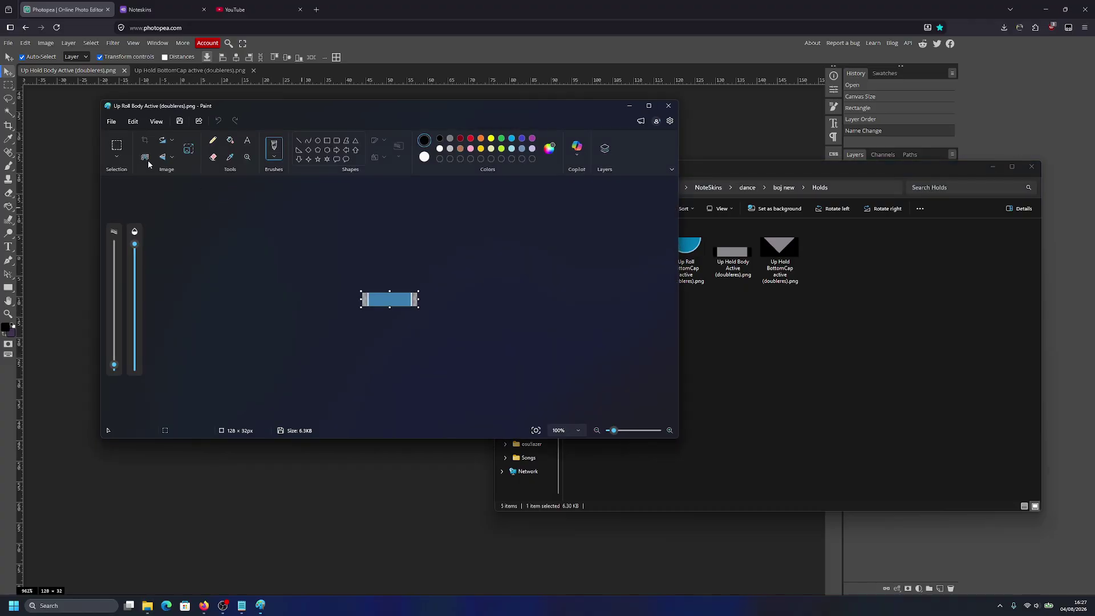
left_click(399, 292)
left_click(549, 149)
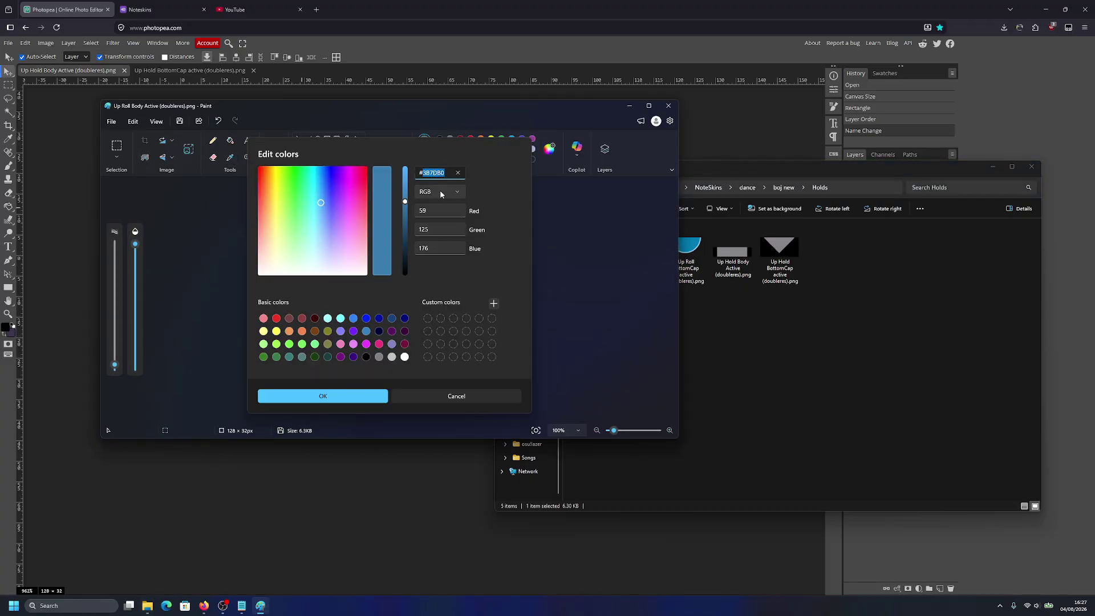
left_click(501, 395)
left_click(668, 105)
left_click(1032, 166)
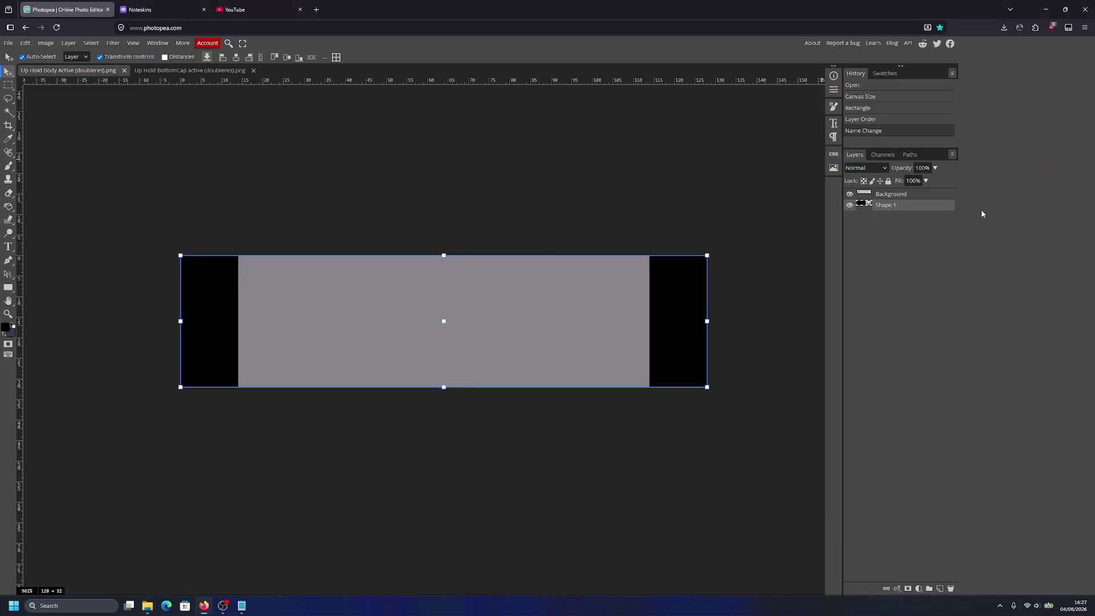
double_click(915, 210)
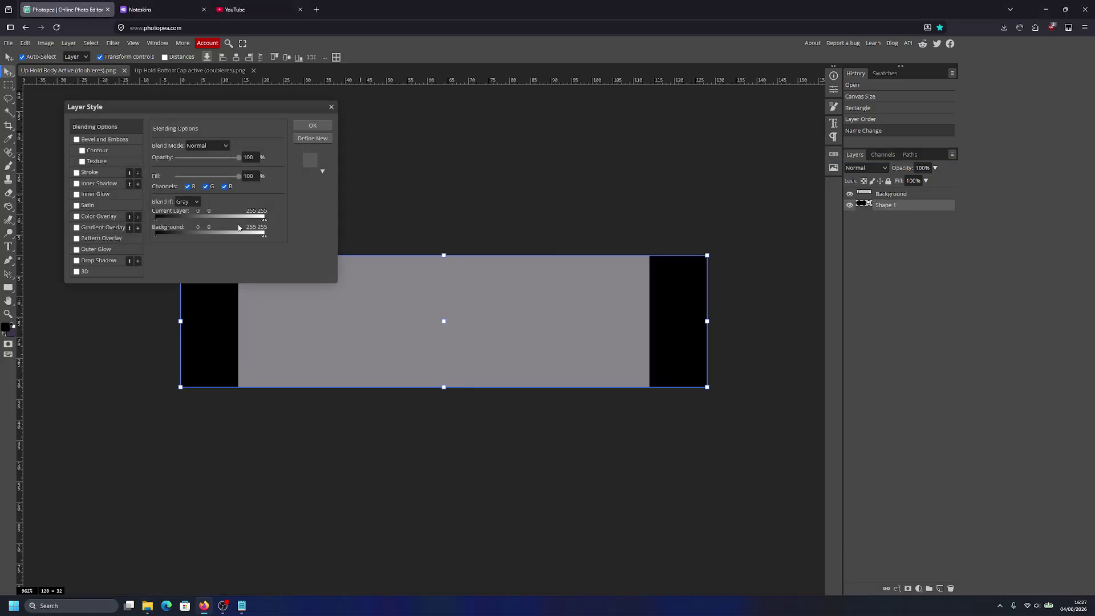
left_click(97, 216)
left_click(331, 107)
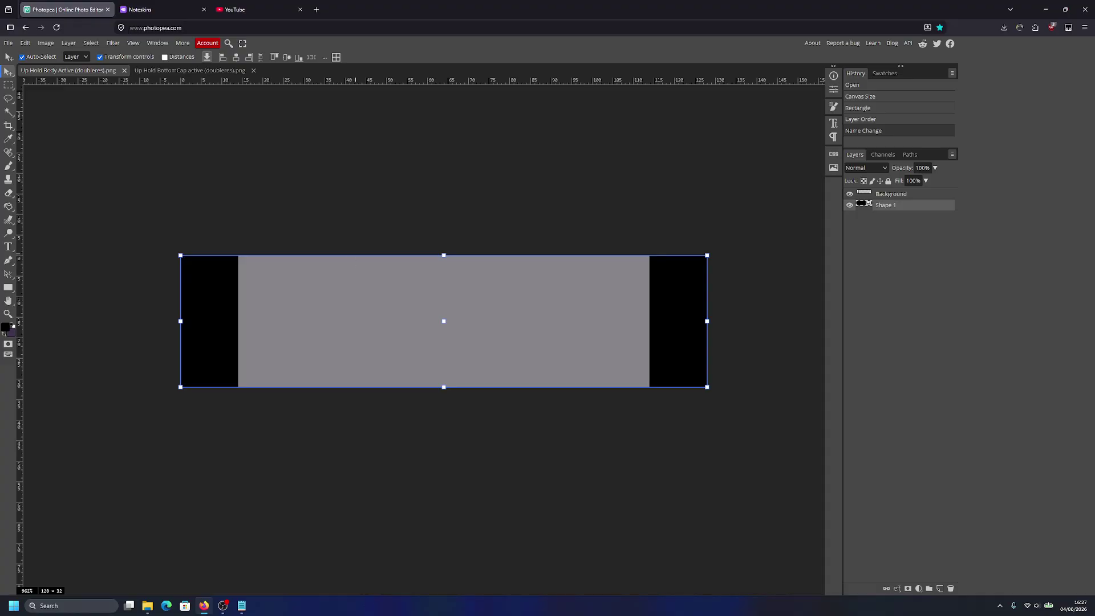
double_click(938, 210)
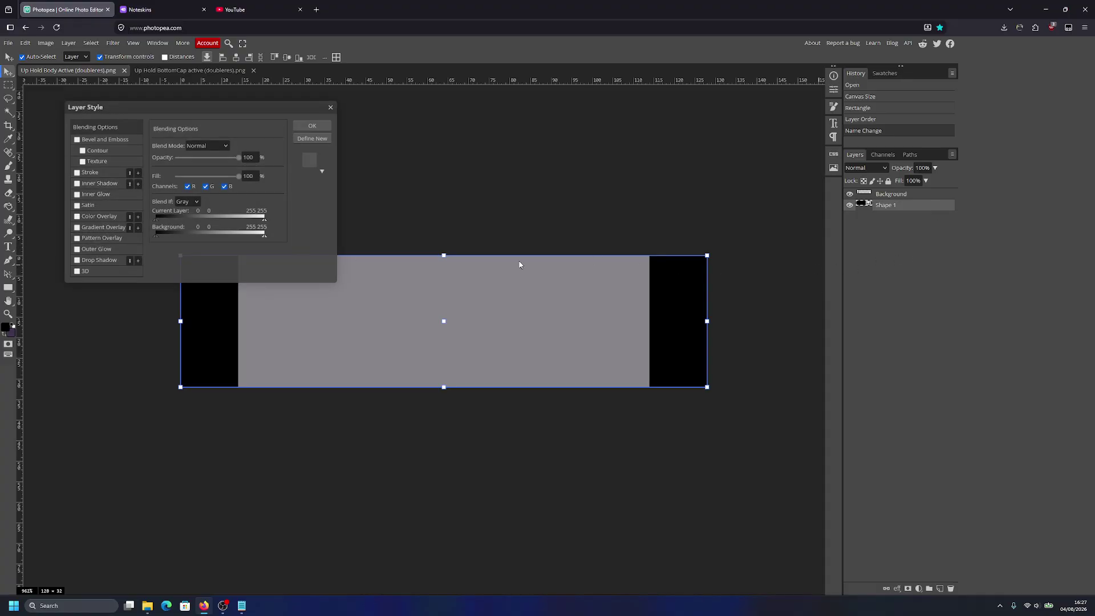
left_click(97, 216)
left_click(330, 107)
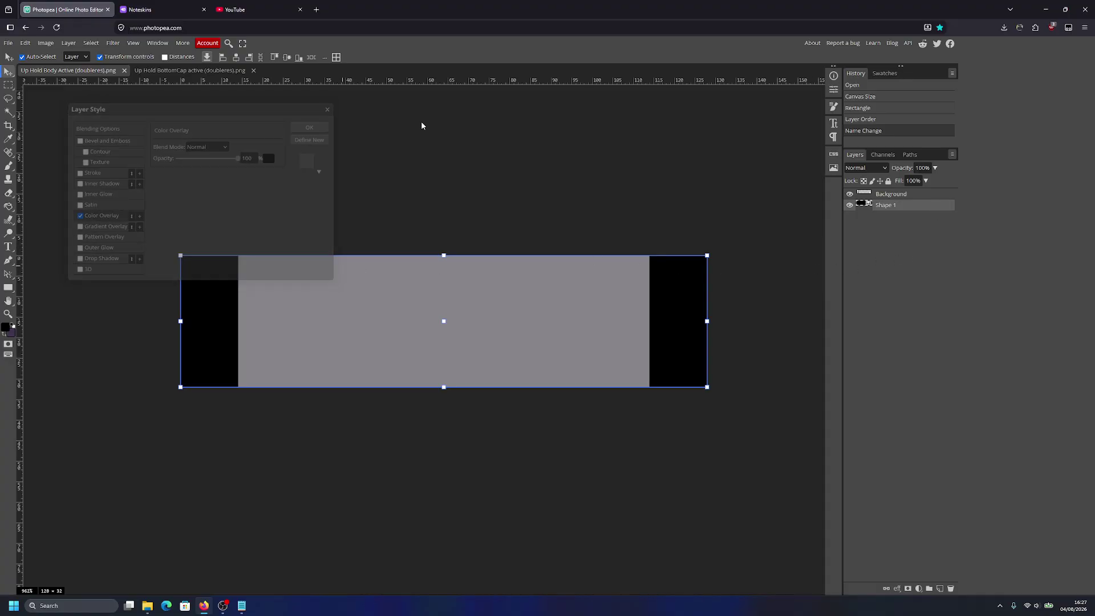
Step: Add a Color Overlay with the copied blue 3B7DB0 to the hold body document's Background layer
double_click(925, 197)
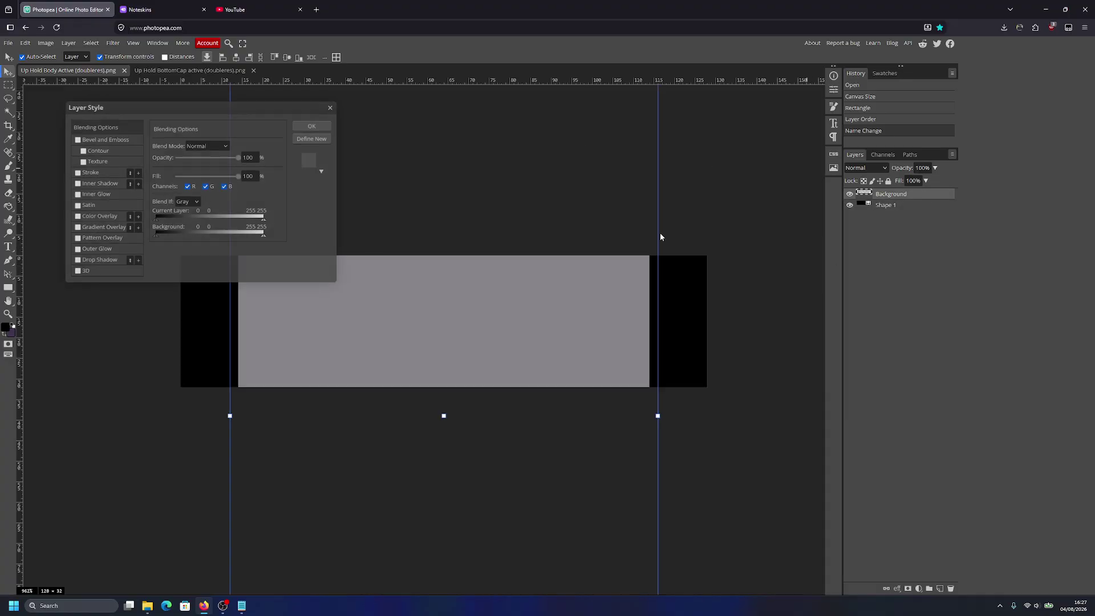
left_click(99, 216)
left_click(270, 157)
double_click(274, 296)
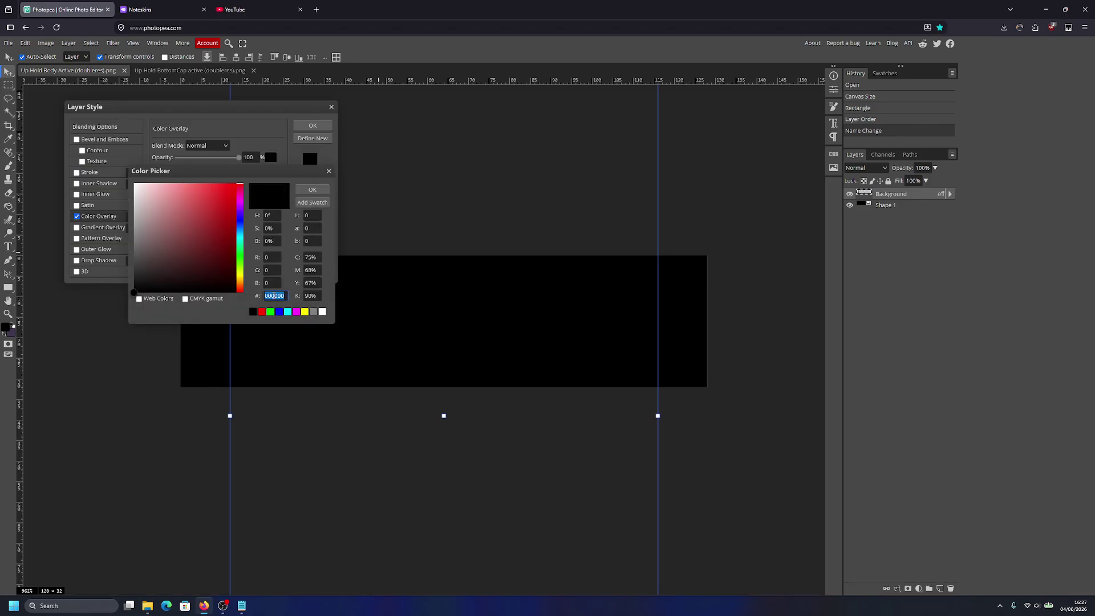
key("ctrl+v")
left_click(312, 189)
left_click(313, 126)
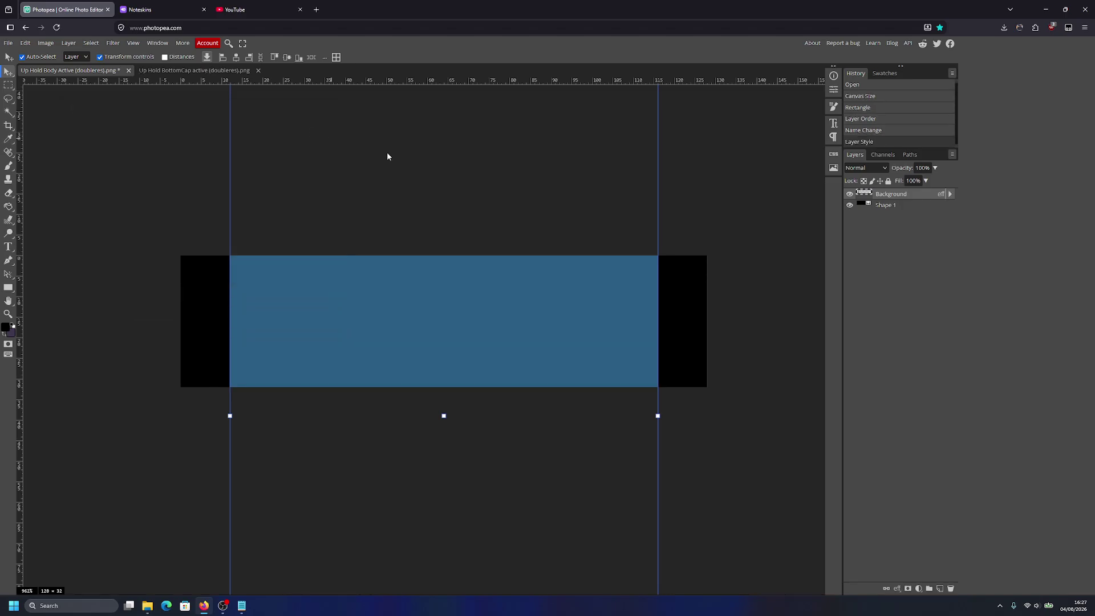
Step: Compare the hold body with its Color Overlay switched off and on, and inspect its edges
double_click(916, 196)
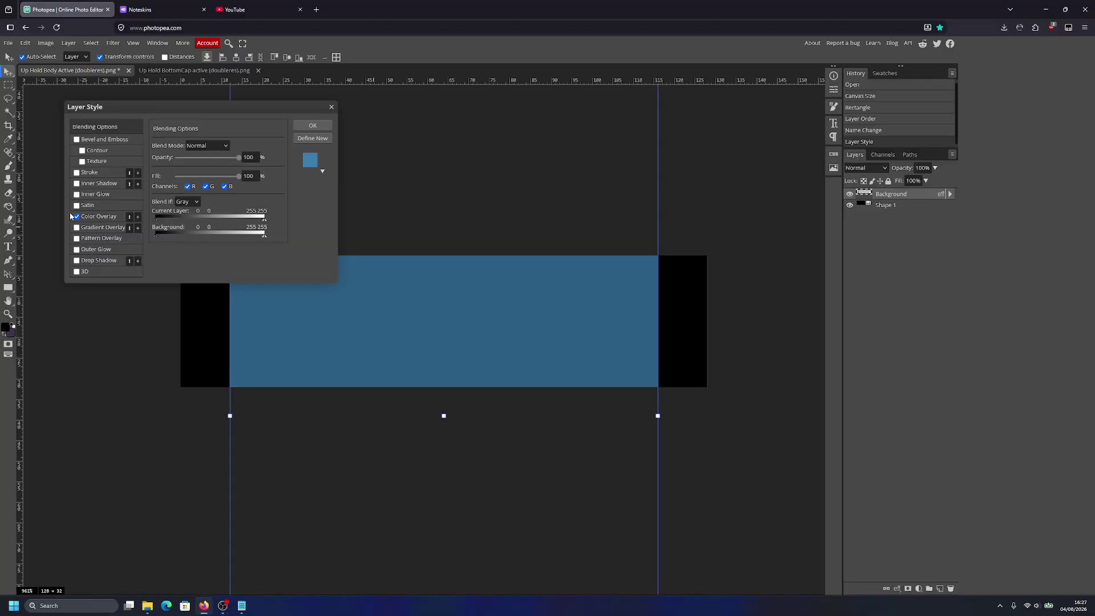
left_click(77, 217)
left_click(77, 216)
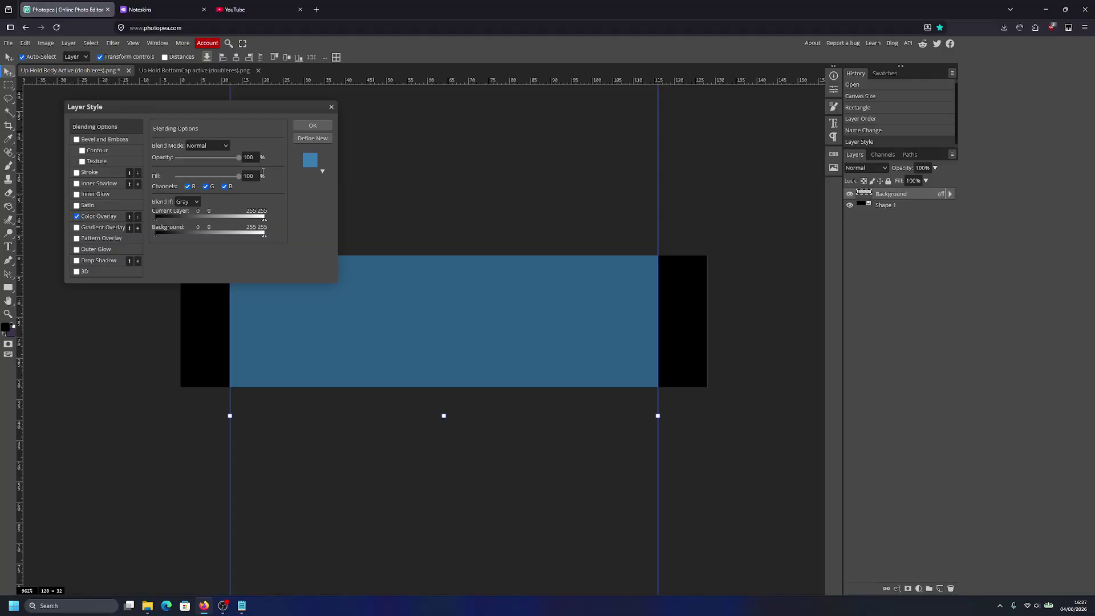
left_click(331, 109)
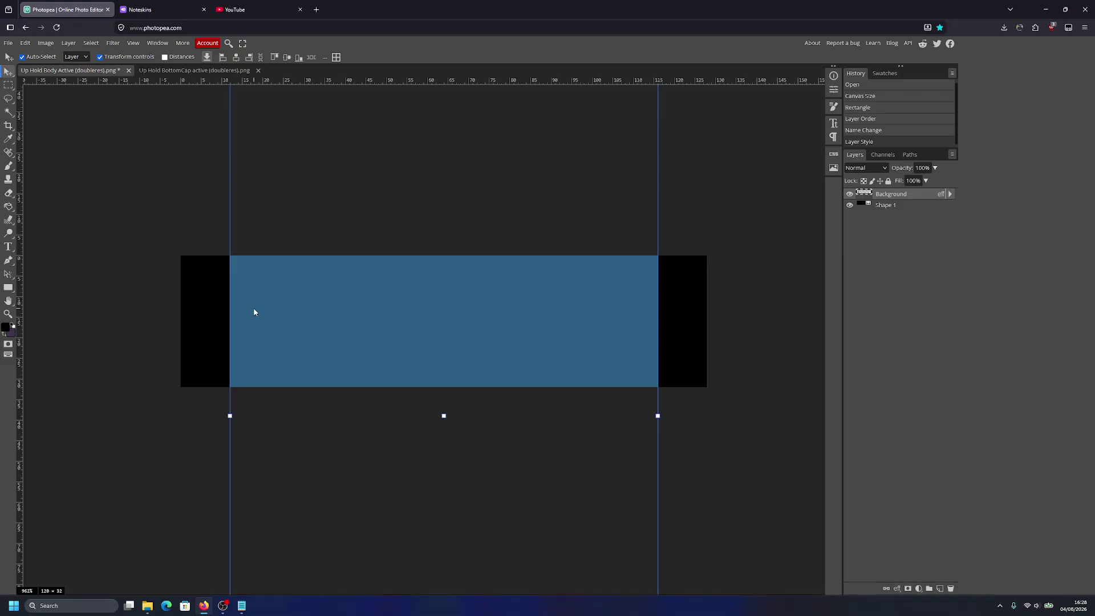
scroll(252, 309, "up", 2)
scroll(252, 308, "down", 2)
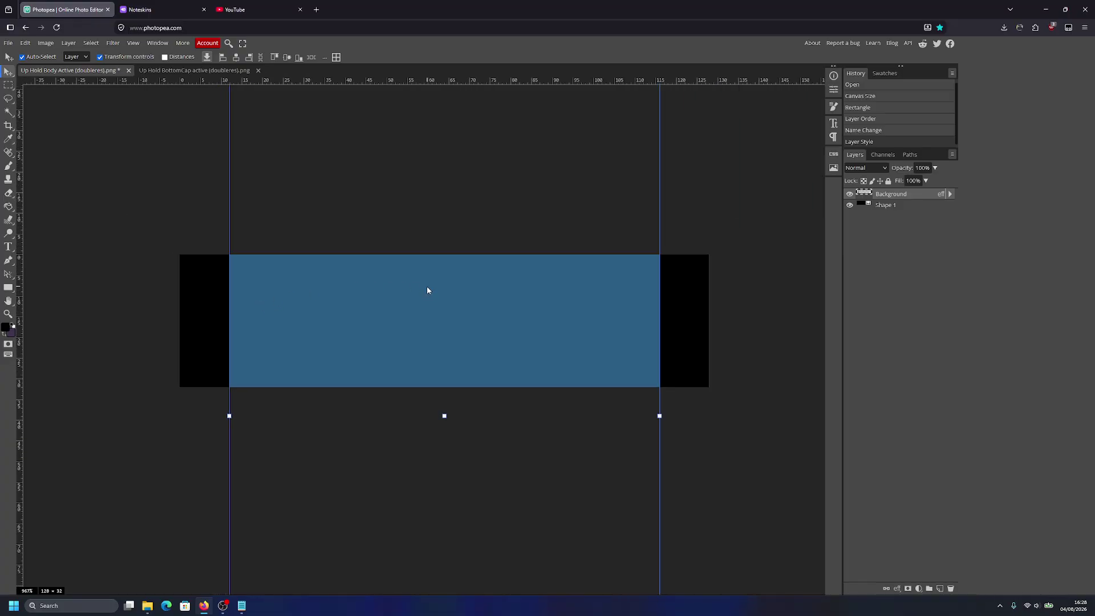
left_click_drag(427, 291, 378, 325)
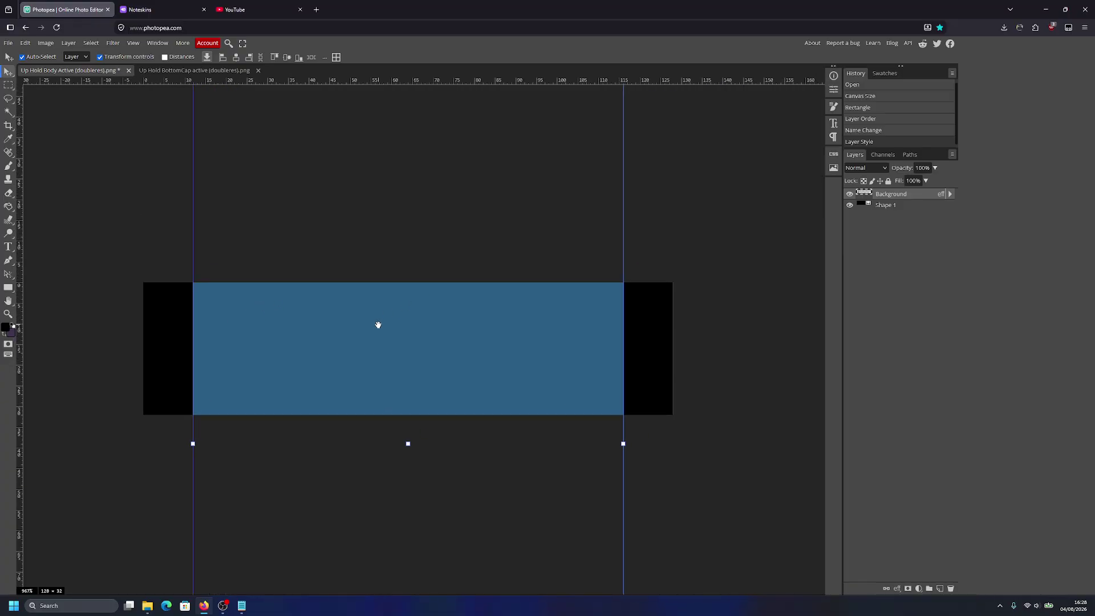
Step: Hide the black Shape 1 layer in the BottomCap document and inspect the pointed cap's outline
left_click(194, 70)
left_click(850, 207)
scroll(482, 383, "up", 4)
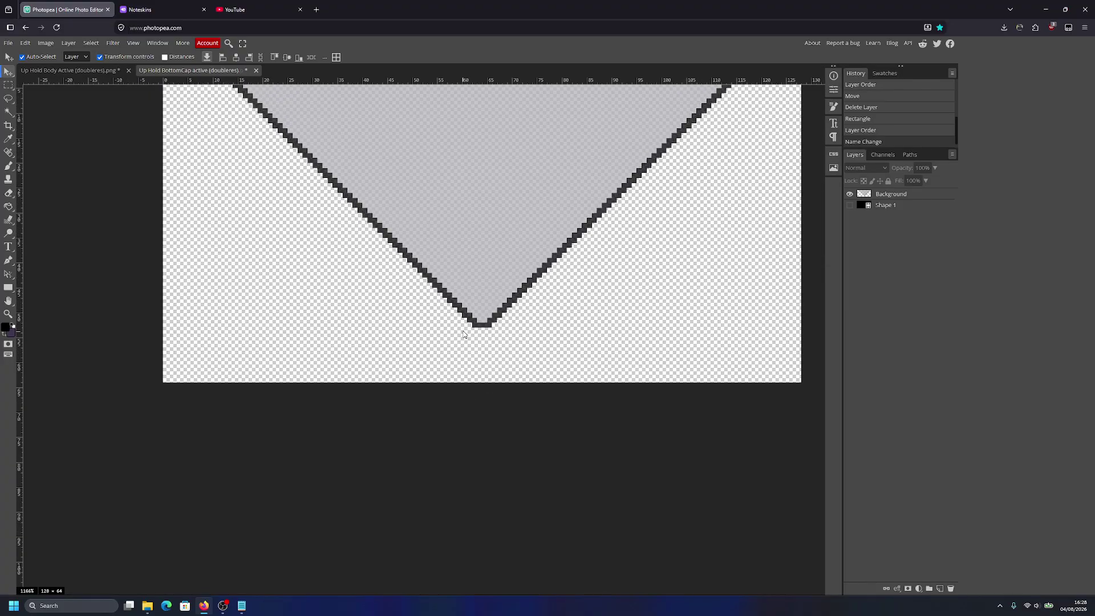
scroll(463, 334, "down", 5)
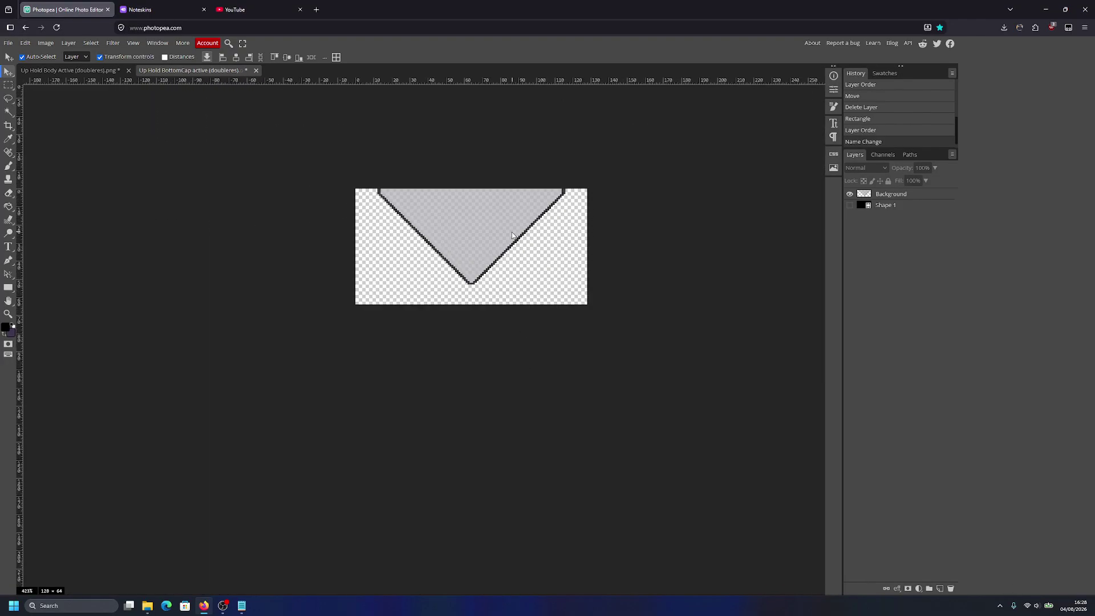
scroll(442, 342, "up", 3)
Step: Undo the Color Overlay on the Up Hold Body Active document's Background layer
left_click(72, 70)
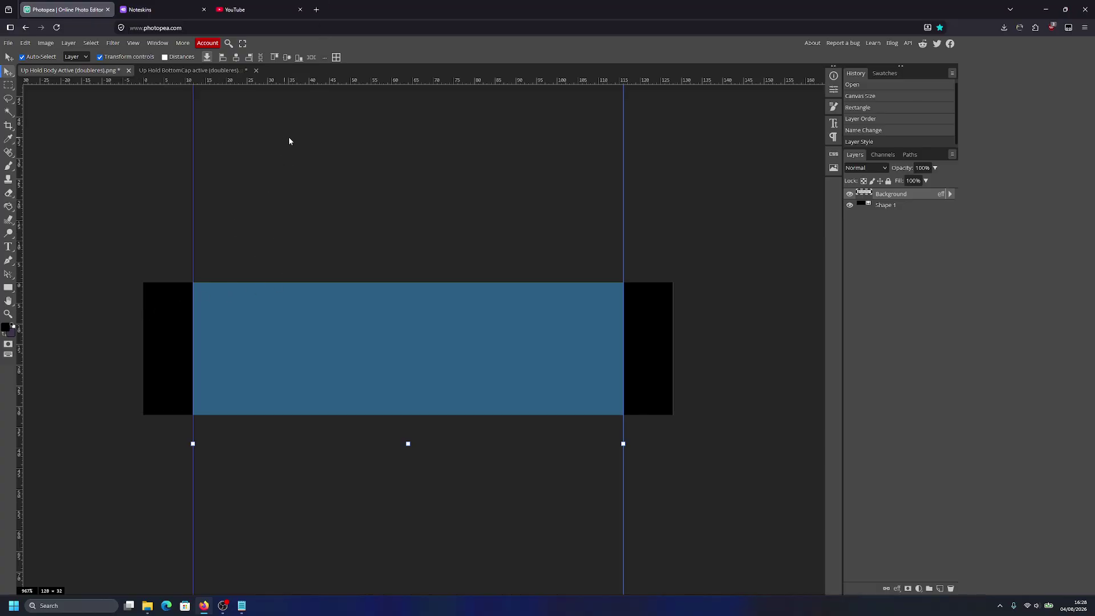
key("ctrl+z")
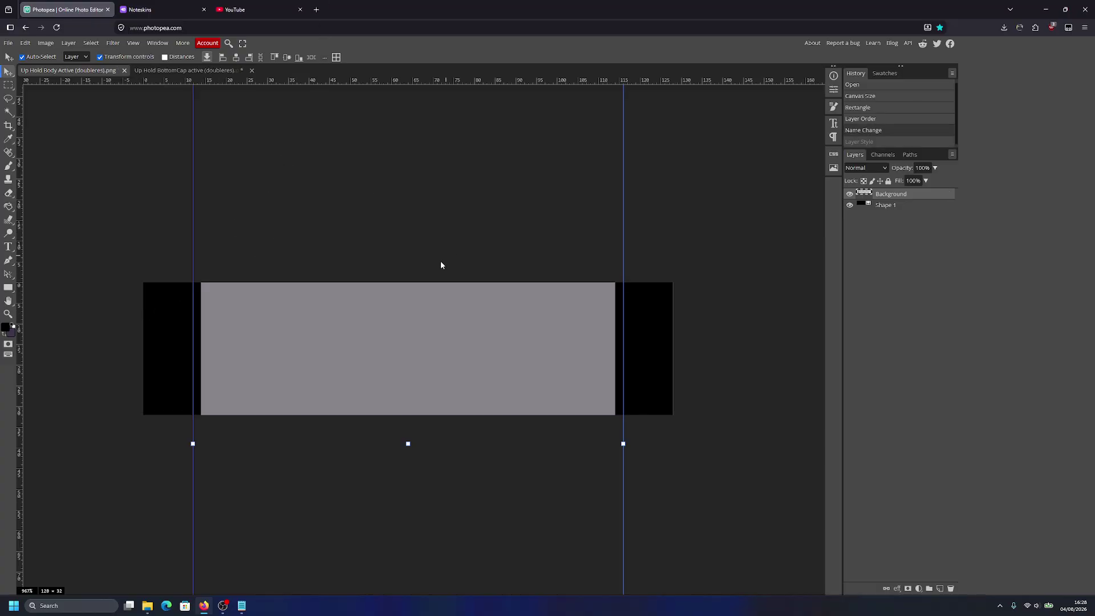
Step: Search the web for a color picker and look up the HSL values of #3B7DB0
left_click(316, 9)
type("color picker")
key("Return")
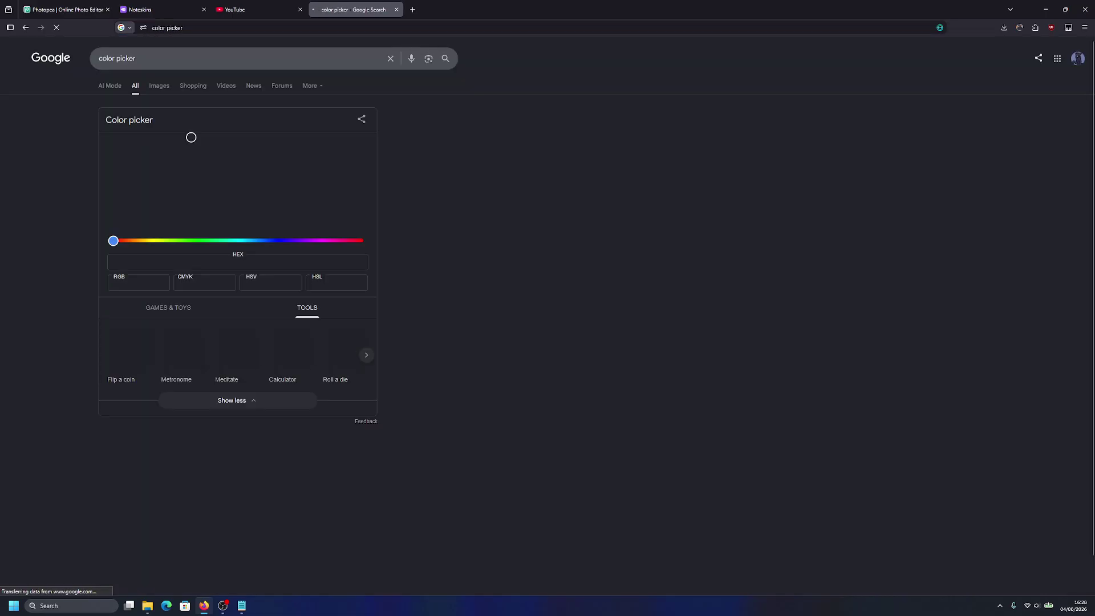
triple_click(239, 263)
type("#3B7DB0")
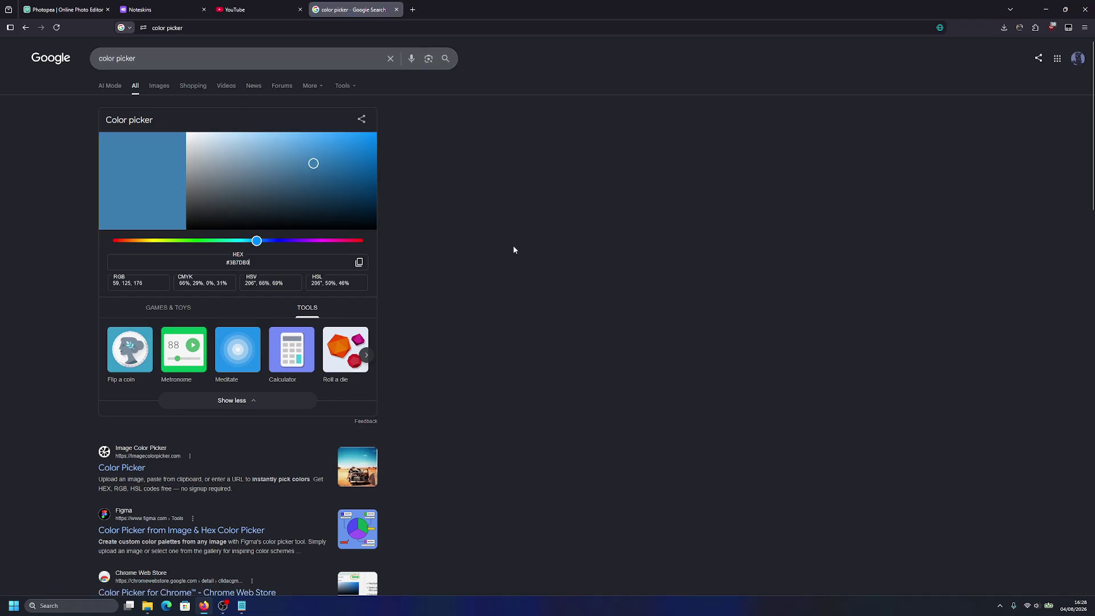
Step: Try colorizing the hold body in Photopea using Hue/Saturation with hue 206 and saturation 50
key("ctrl+Tab")
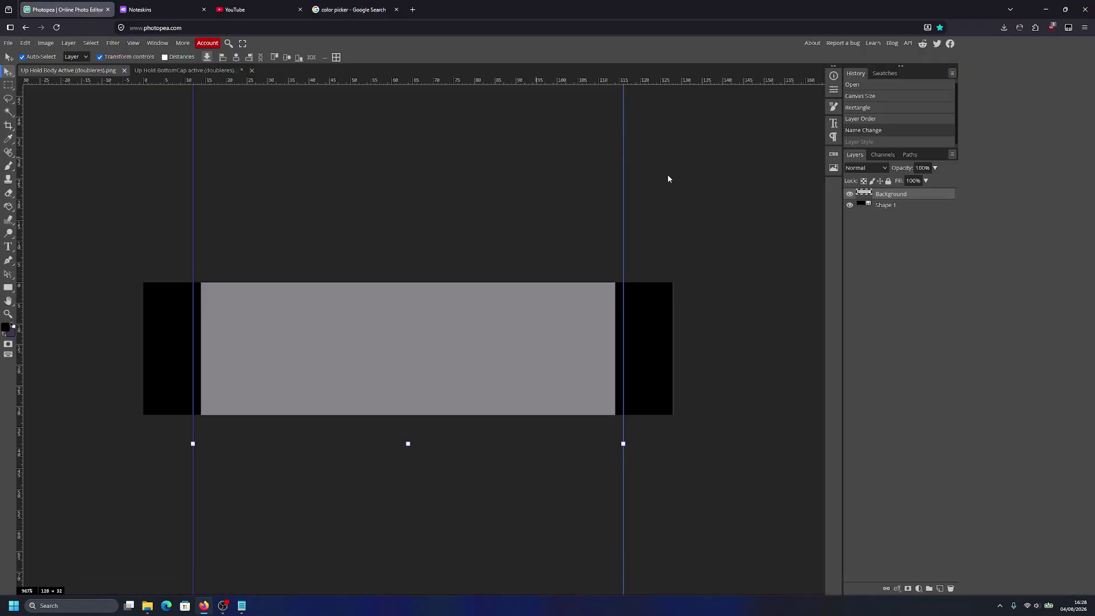
key("ctrl+u")
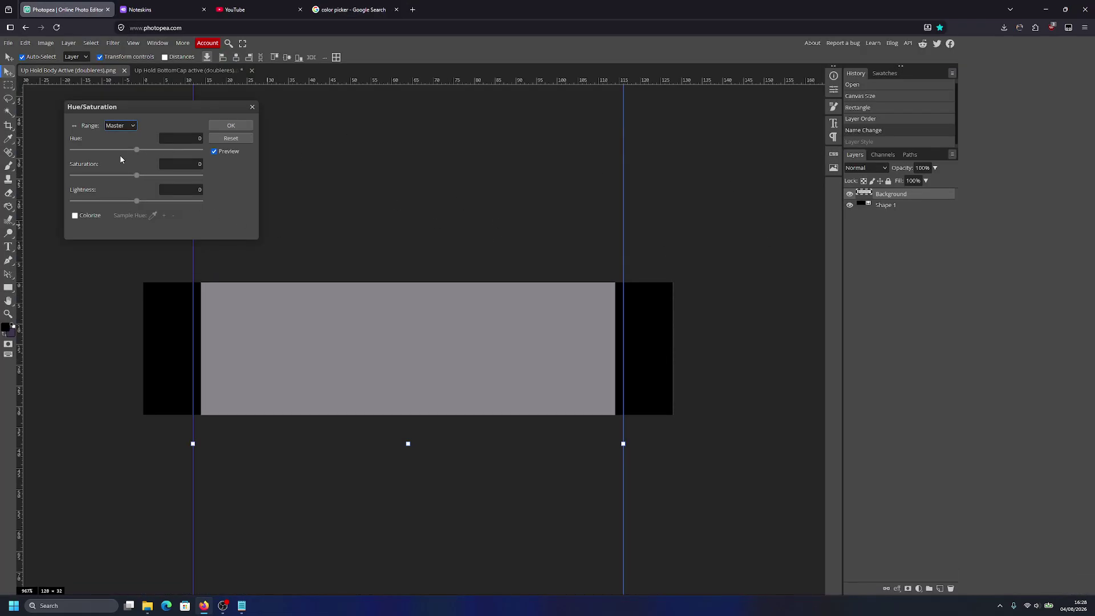
left_click(89, 217)
key("Tab")
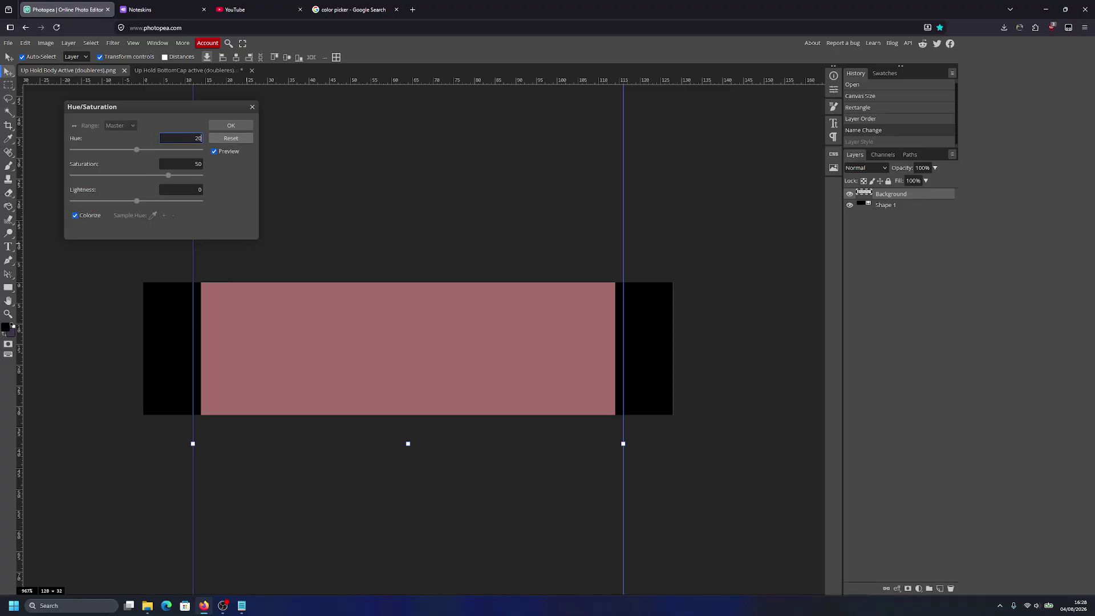
key("Return")
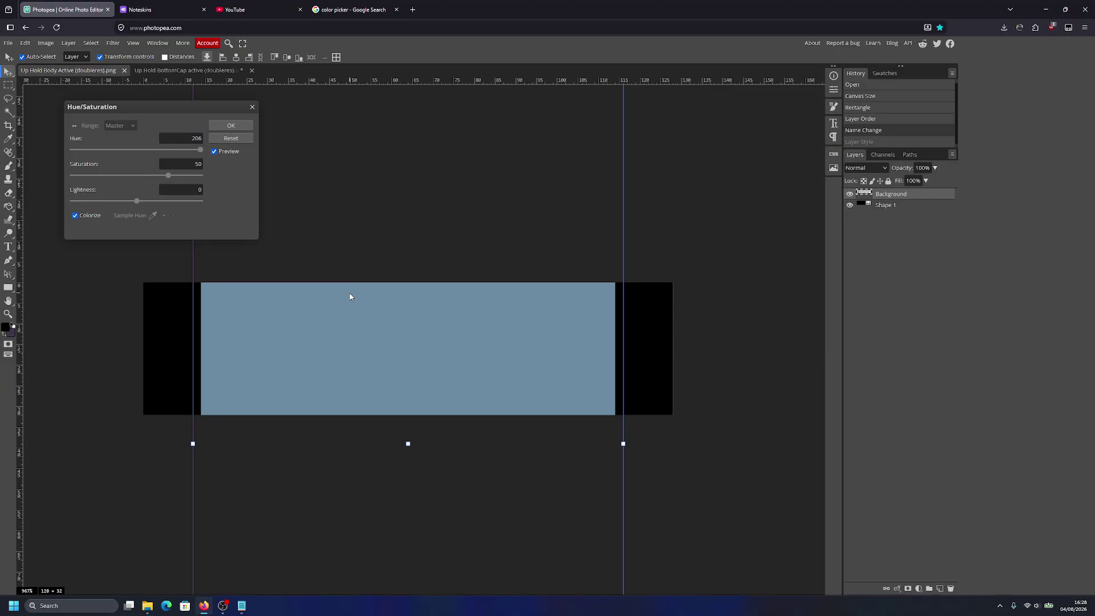
left_click(252, 108)
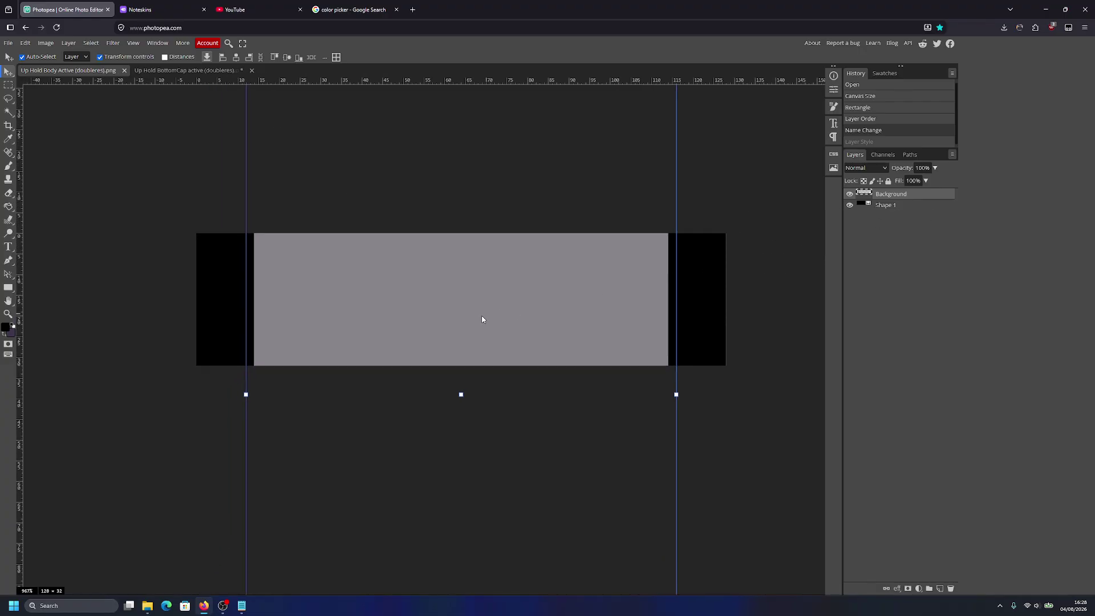
Step: Add a Color Overlay with the Color blend mode to the hold body document's Background layer
scroll(481, 318, "up", 2)
scroll(480, 319, "down", 3)
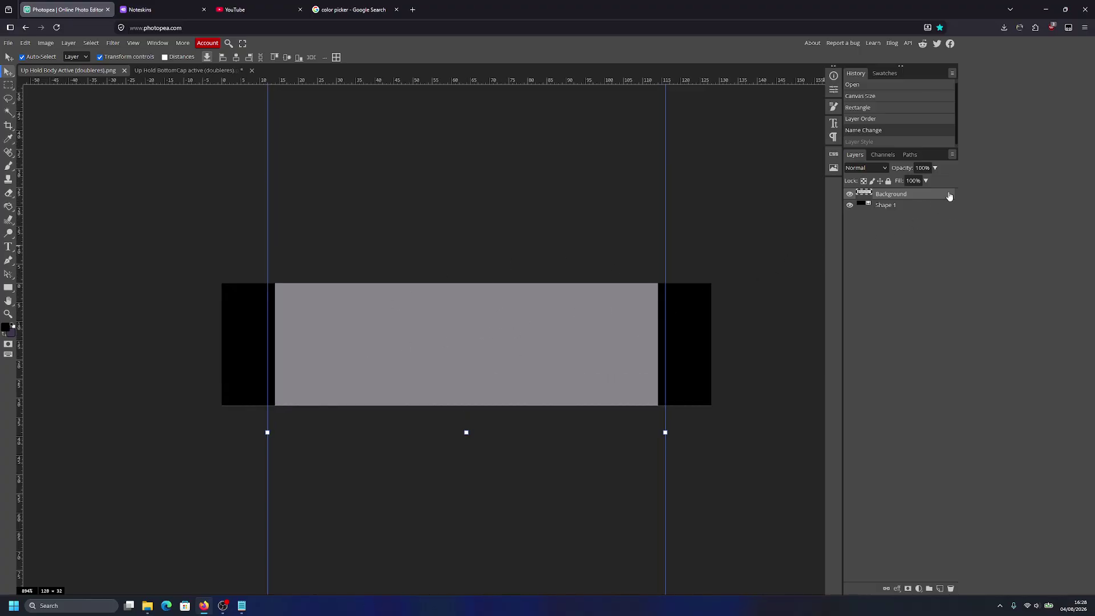
double_click(949, 195)
left_click(100, 217)
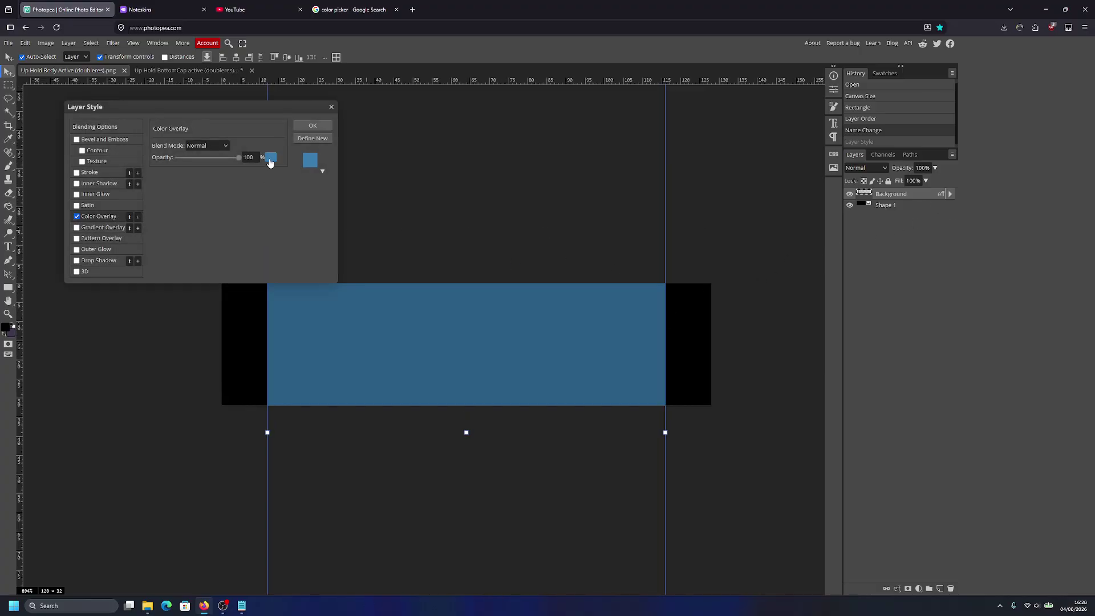
left_click(197, 147)
left_click(208, 486)
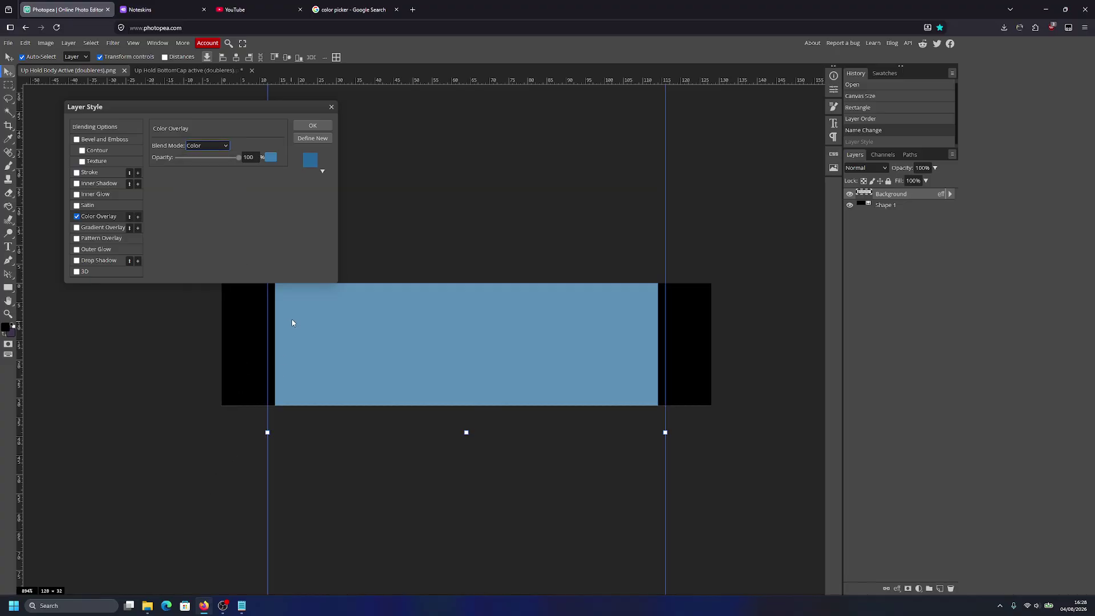
left_click(319, 126)
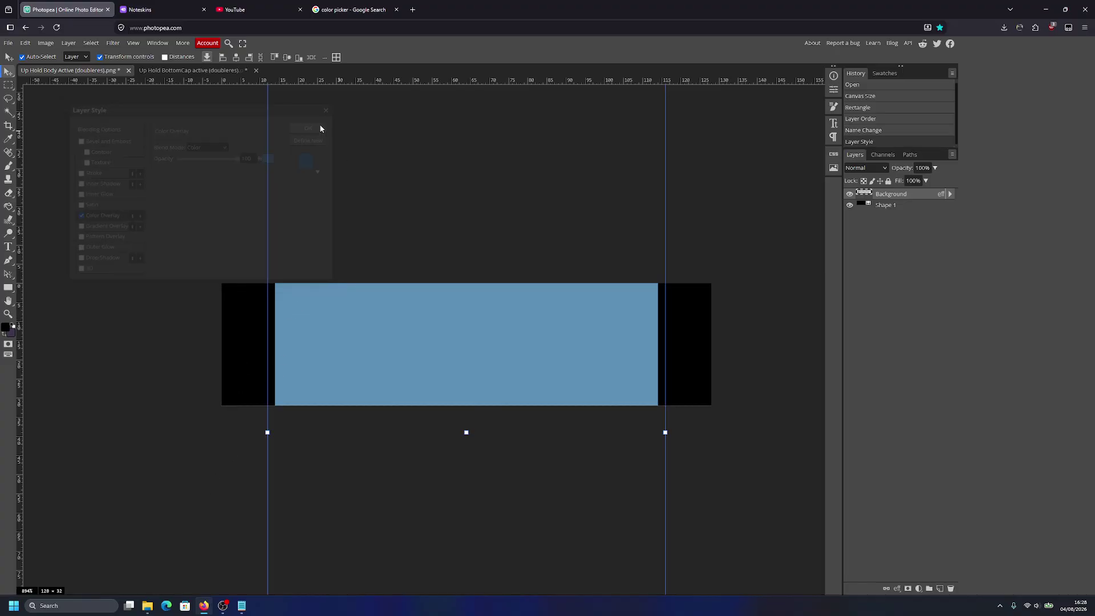
Step: Show the black Shape 1 layer in the BottomCap document and give its Background layer the same blue Color Overlay
left_click(195, 71)
left_click(849, 206)
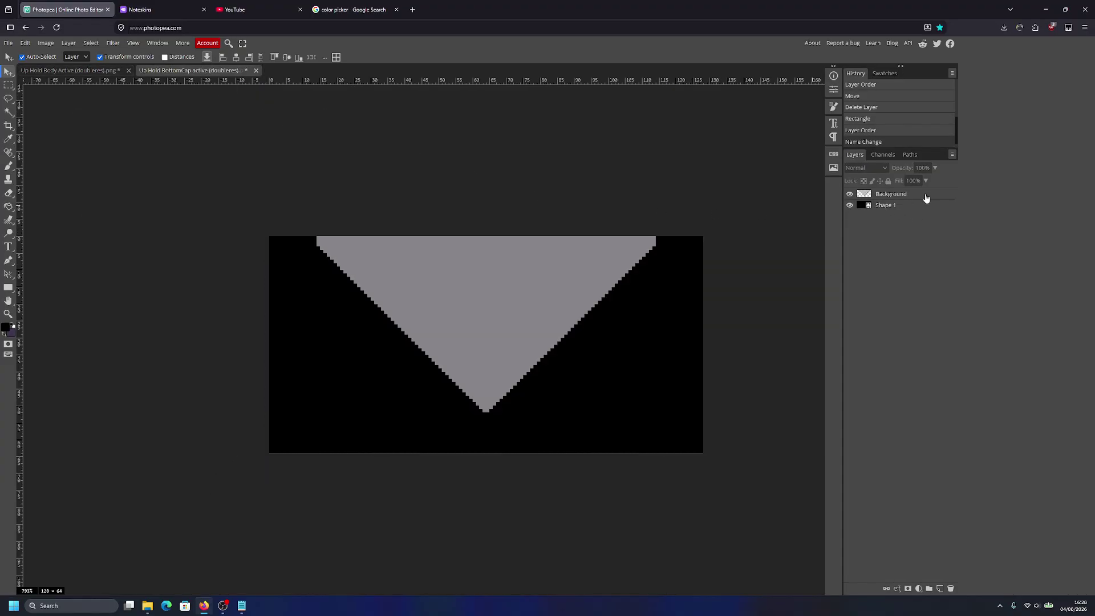
double_click(925, 195)
left_click(98, 218)
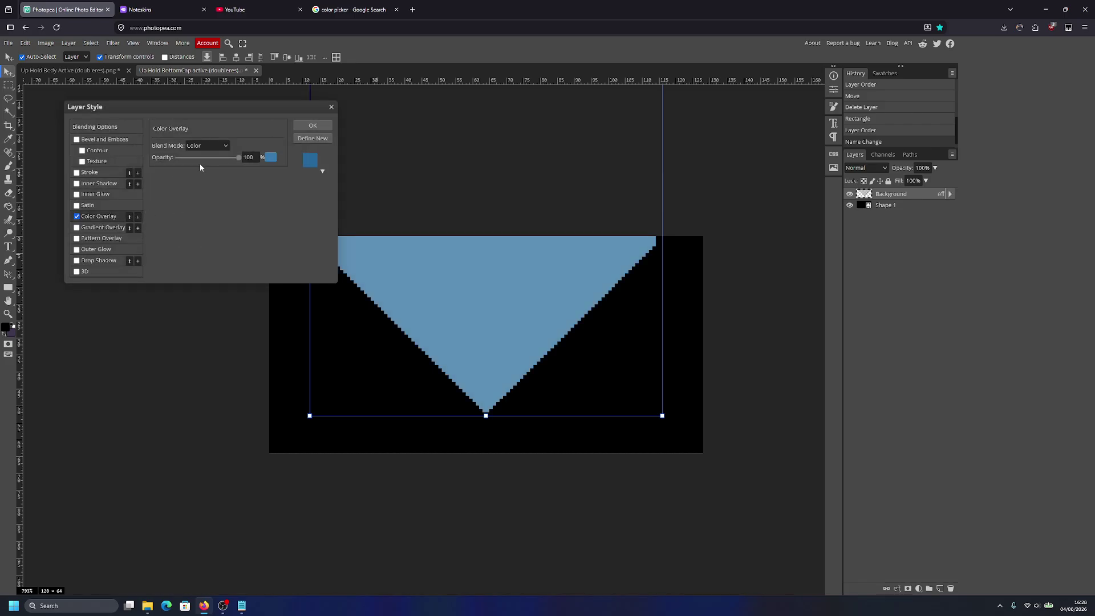
left_click(312, 126)
Step: Export the blue hold body as a PNG, replacing "Hold" with "Roll" in its file name
left_click(109, 71)
left_click(8, 43)
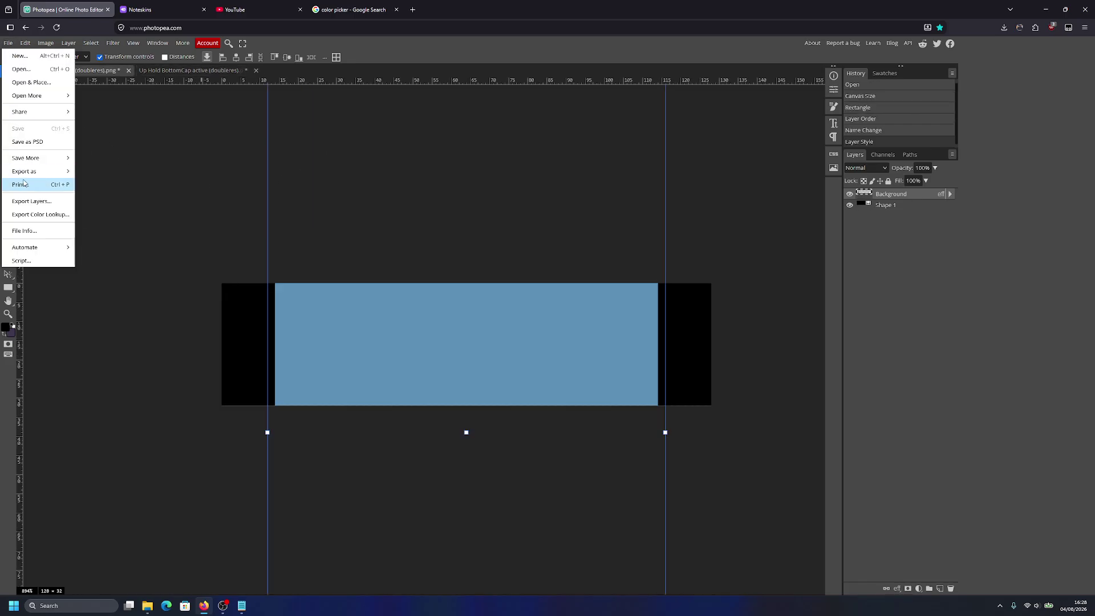
mouse_move(34, 171)
left_click(96, 173)
double_click(309, 133)
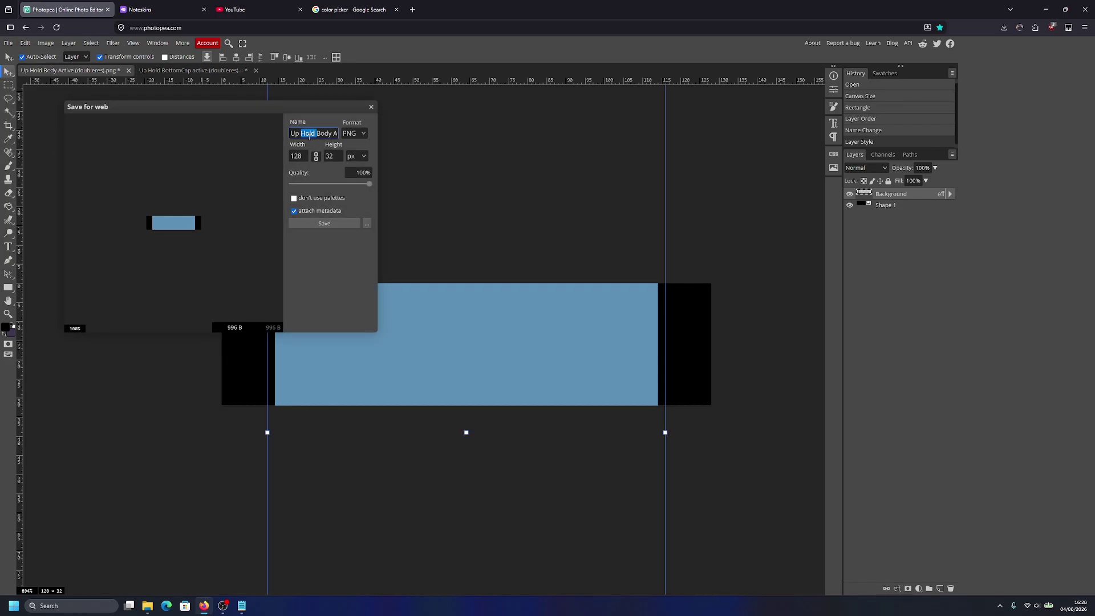
type("Roll")
left_click(324, 223)
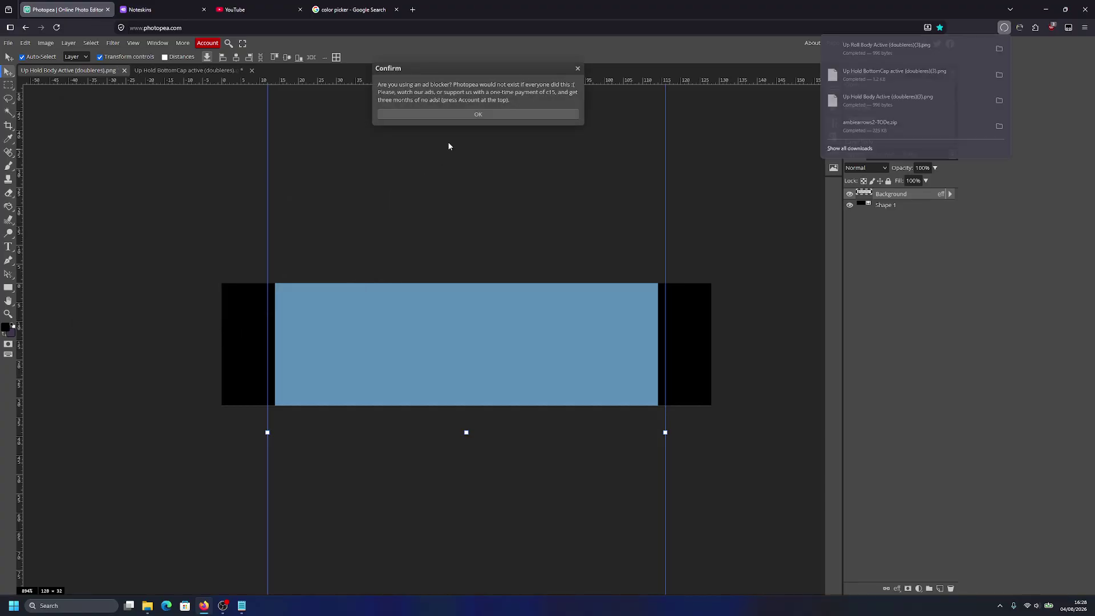
left_click(450, 117)
Step: Export the blue bottom cap as a PNG, replacing "Hold" with "Roll" in its file name
left_click(184, 70)
left_click(9, 42)
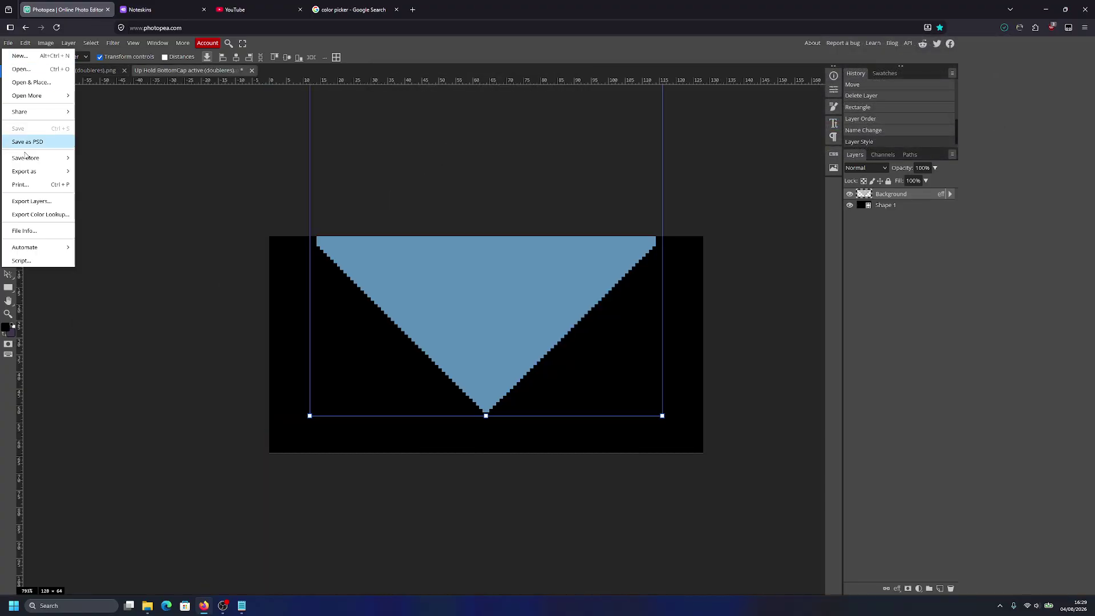
mouse_move(34, 171)
left_click(97, 174)
left_click(302, 133)
double_click(304, 134)
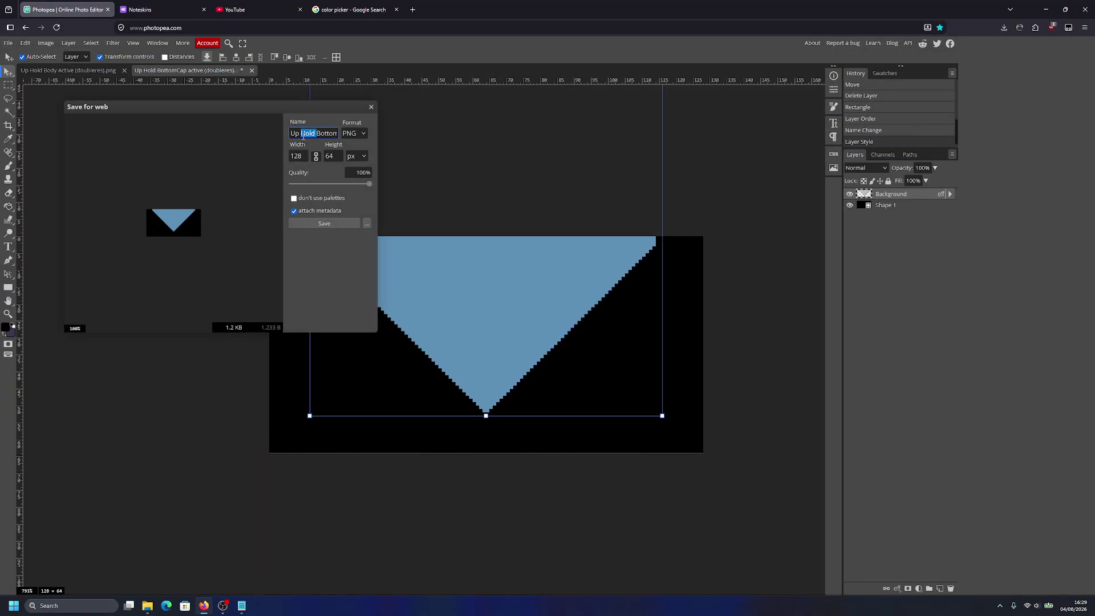
type("Roll")
left_click(324, 223)
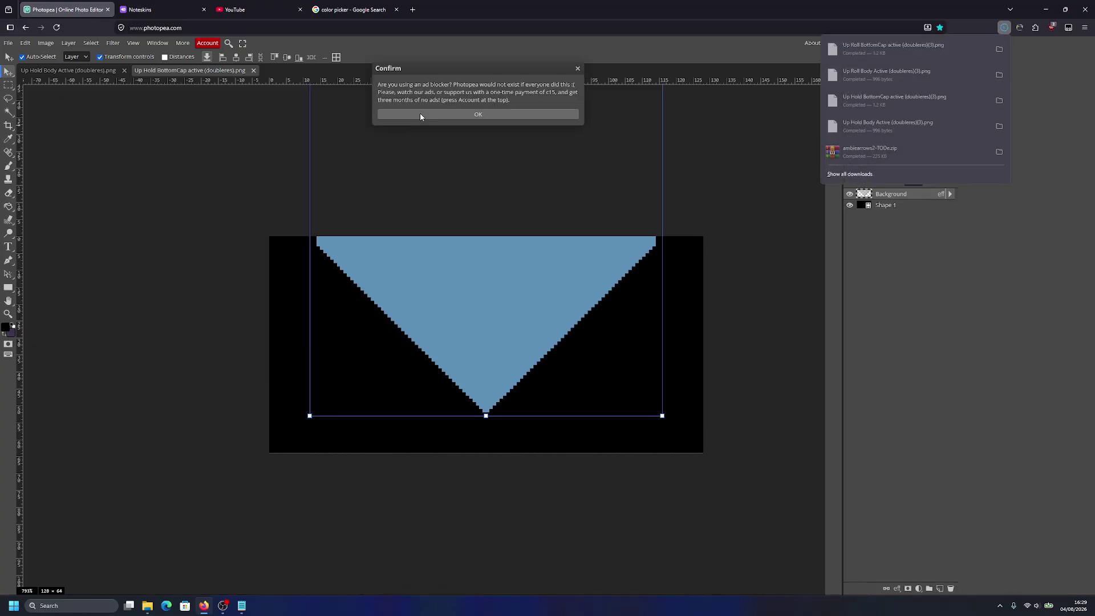
left_click(421, 117)
key("Return")
Step: Replace the old roll body and bottom cap images in the Holds folder with the two exported roll images from Downloads
key("alt+Tab")
key("alt+Tab")
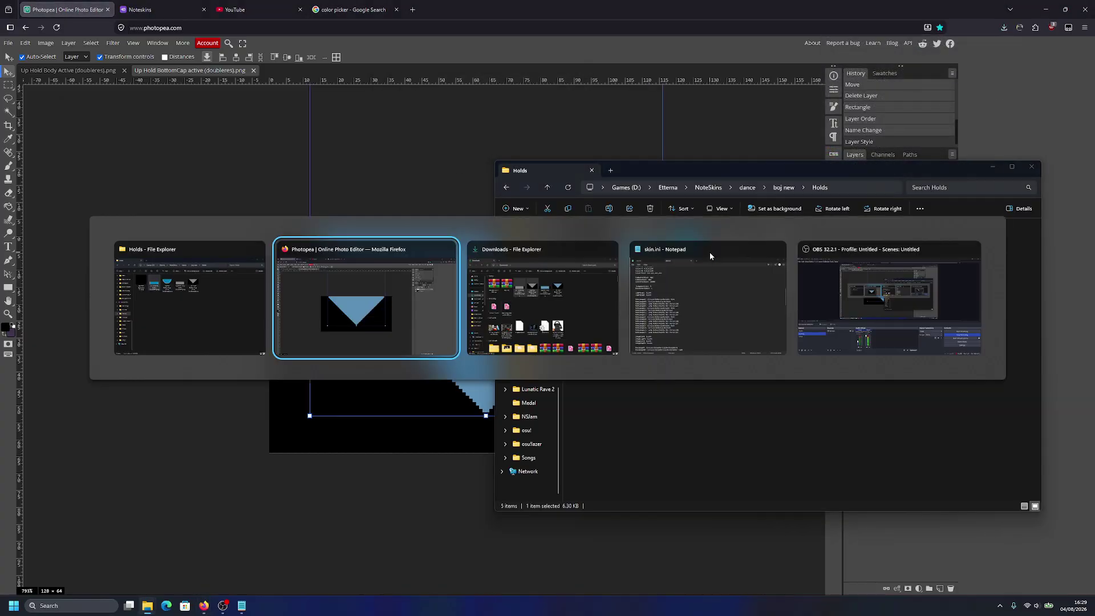
left_click_drag(458, 231, 679, 303)
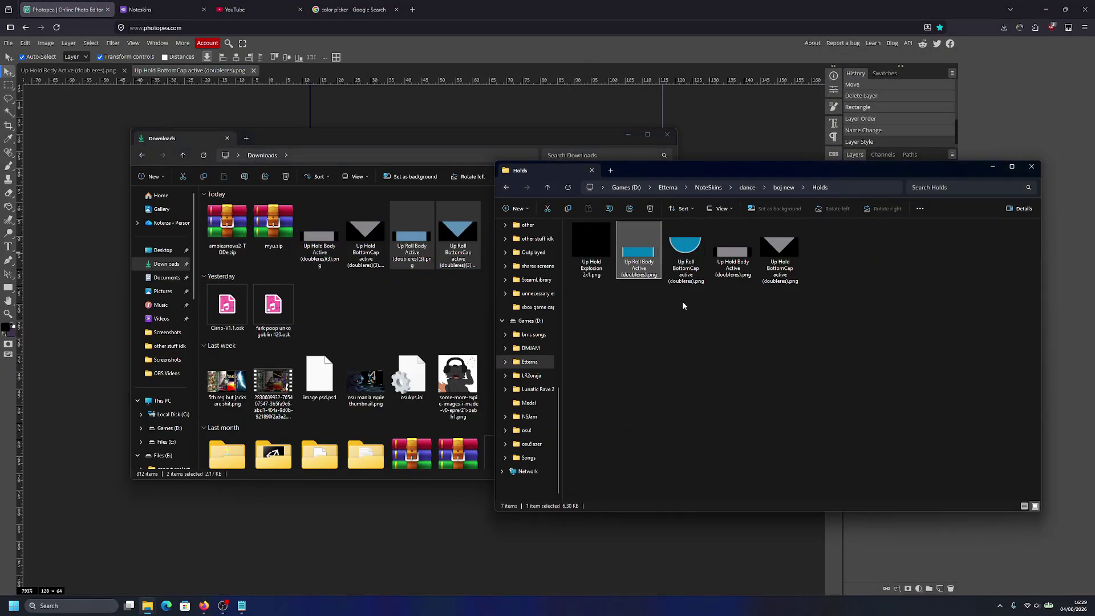
Step: Rename the new roll body image to "Up Roll Body Active (doubleres).png"
left_click(724, 251)
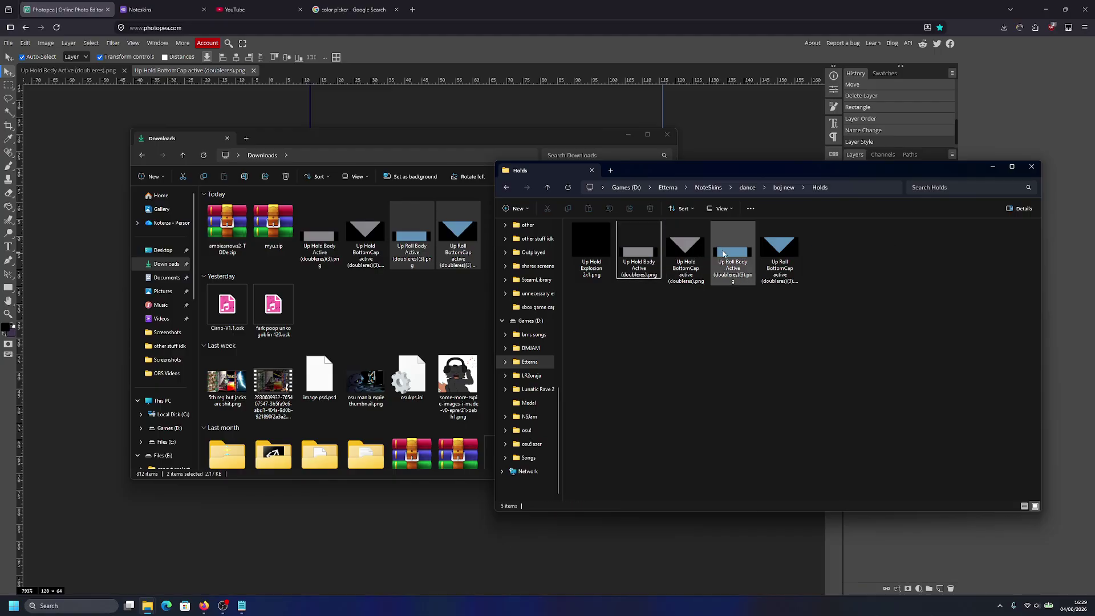
left_click(723, 253)
key("Right")
key("BackSpace")
key("BackSpace")
key("BackSpace")
key("Return")
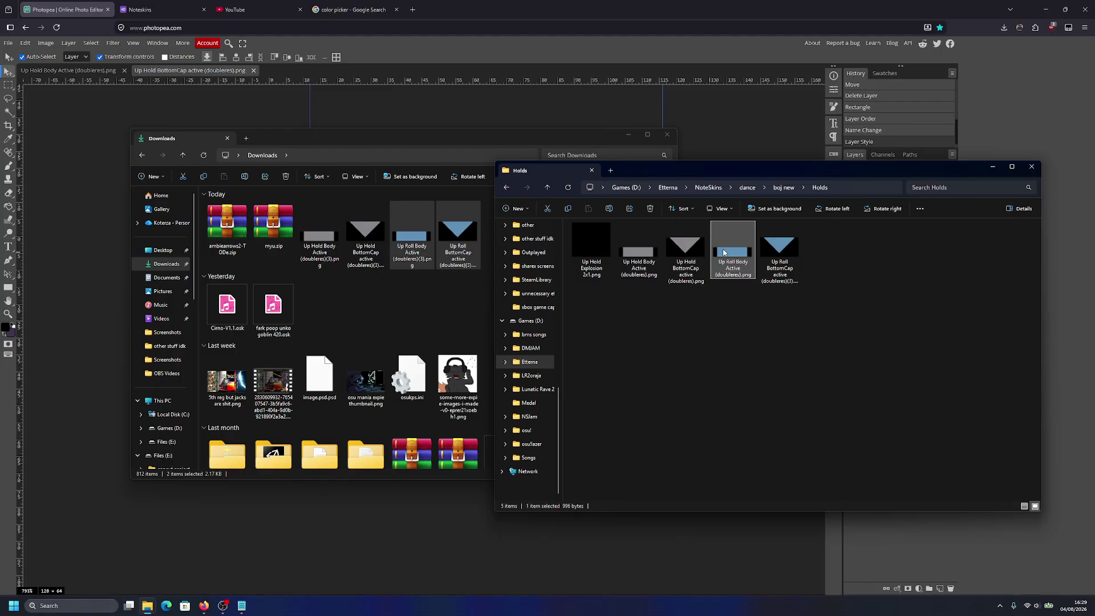
Step: Rename the new roll bottom cap image to "Up Roll BottomCap active (doubleres).png"
left_click(787, 260)
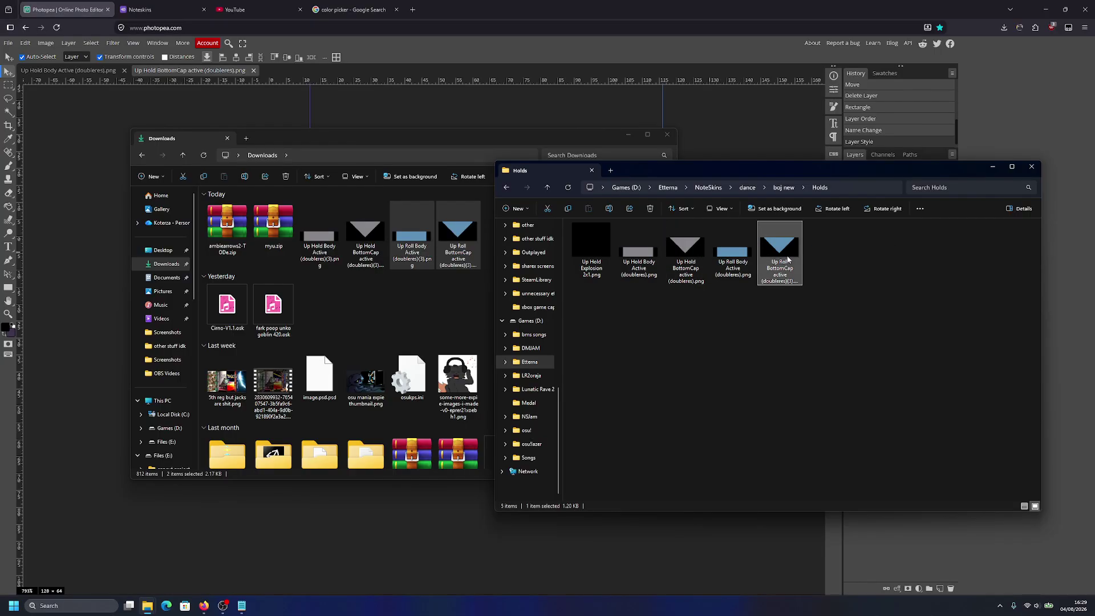
key("Tab")
key("shift+Tab")
key("F2")
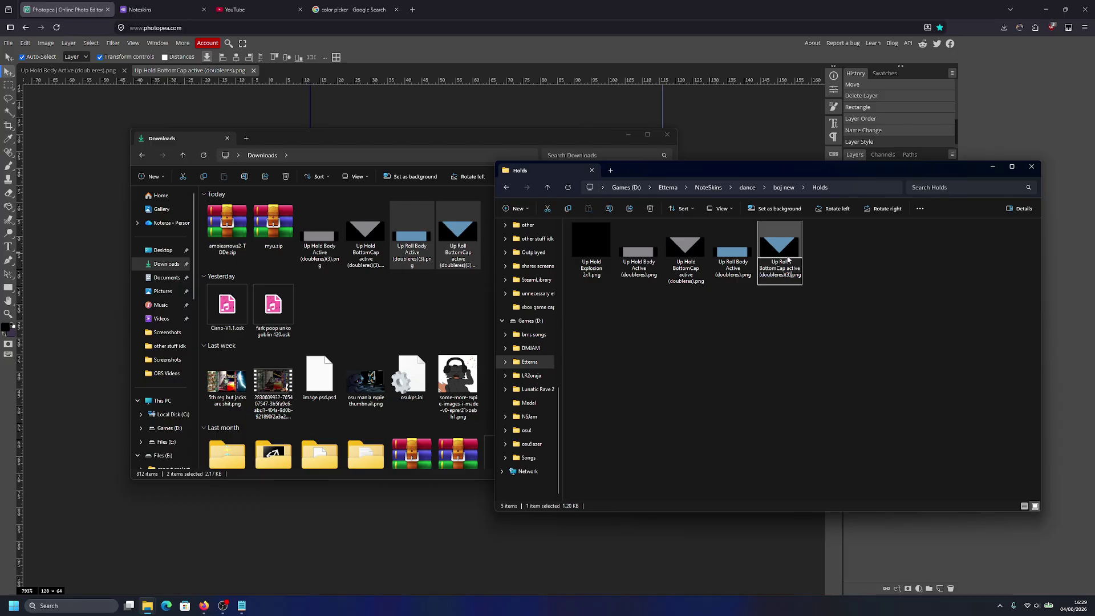
key("End")
key("BackSpace")
key("BackSpace")
key("BackSpace")
key("Return")
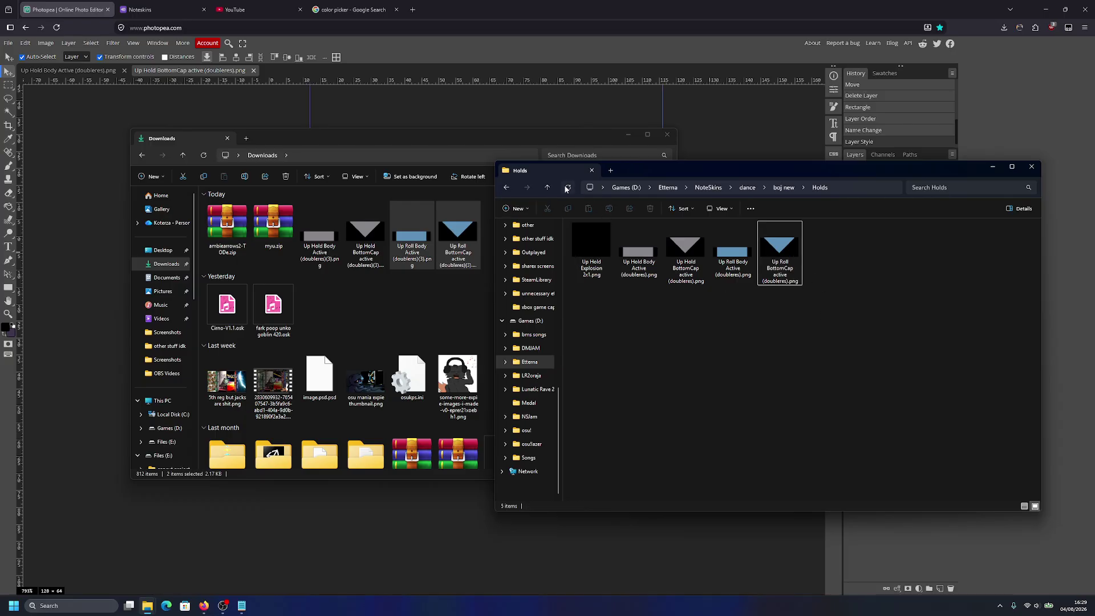
Step: Put the Downloads window away and delete the Extra folder from the Receptors folder of "boj new"
left_click_drag(532, 136, 508, 138)
left_click(642, 136)
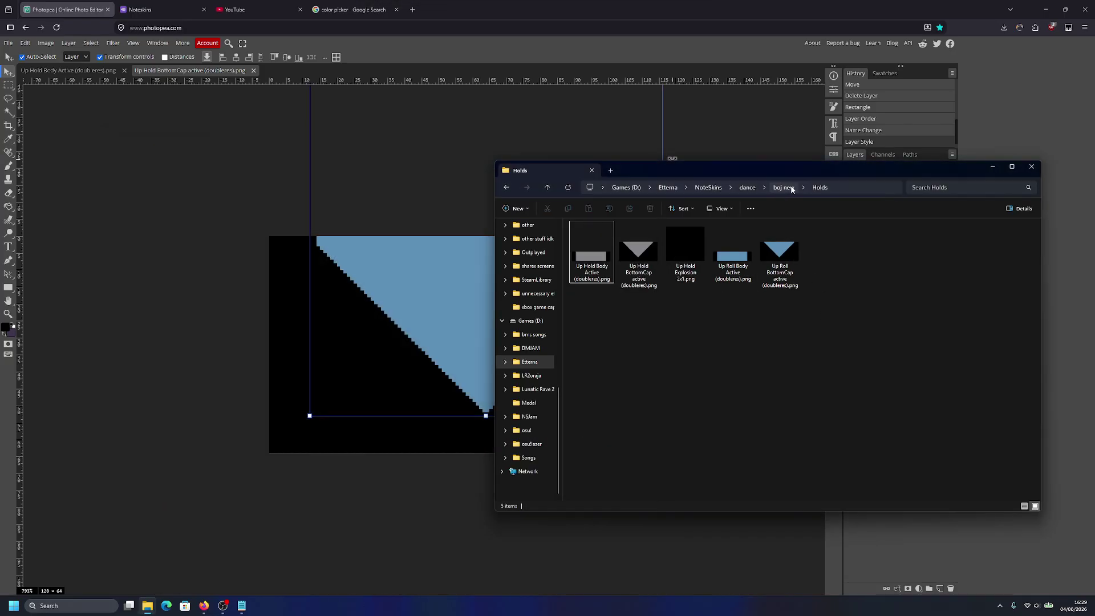
left_click(785, 187)
left_click_drag(839, 171, 656, 162)
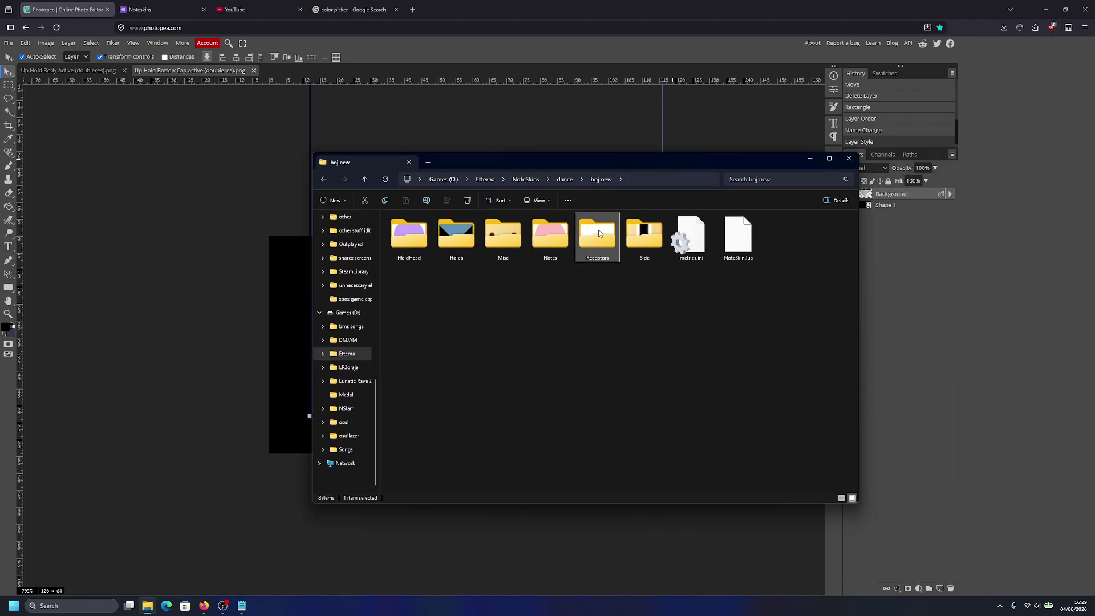
double_click(599, 237)
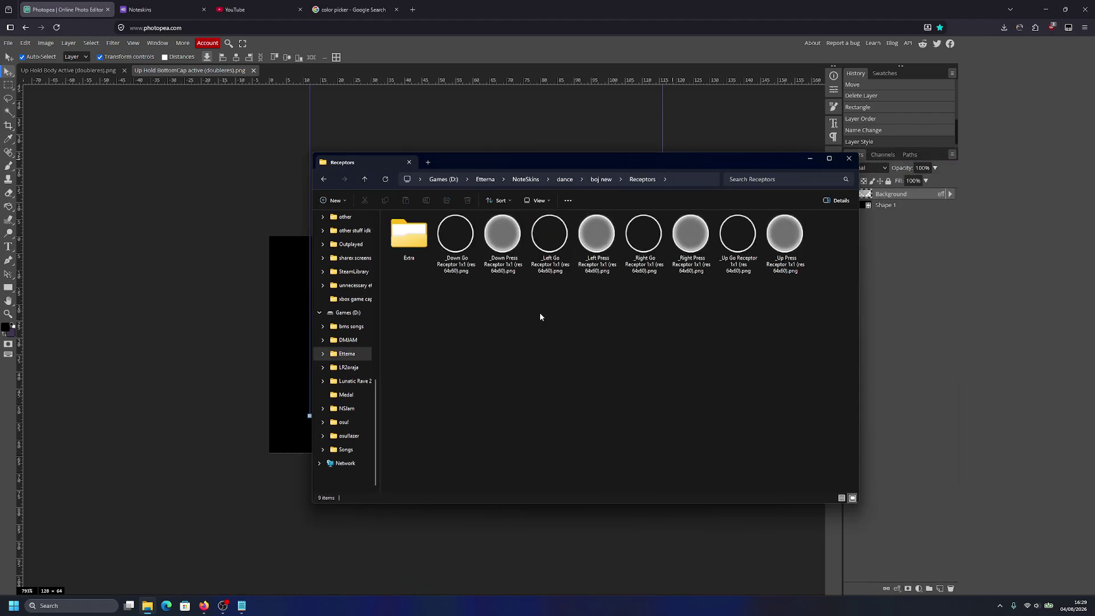
left_click(416, 249)
key("Delete")
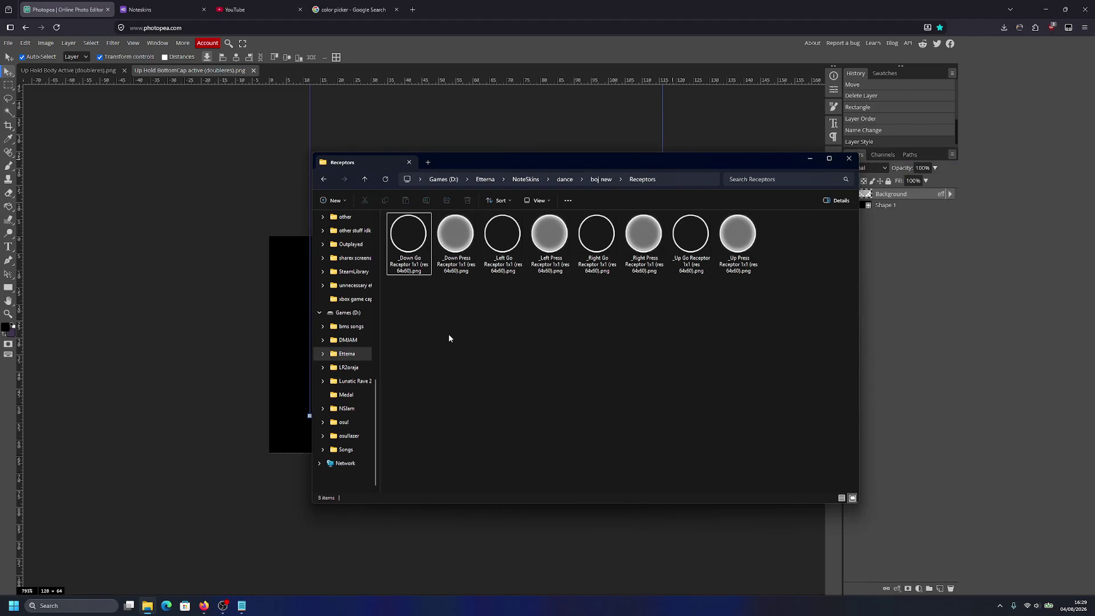
Step: Close the BottomCap and hold body documents in Photopea
left_click(333, 84)
left_click(253, 70)
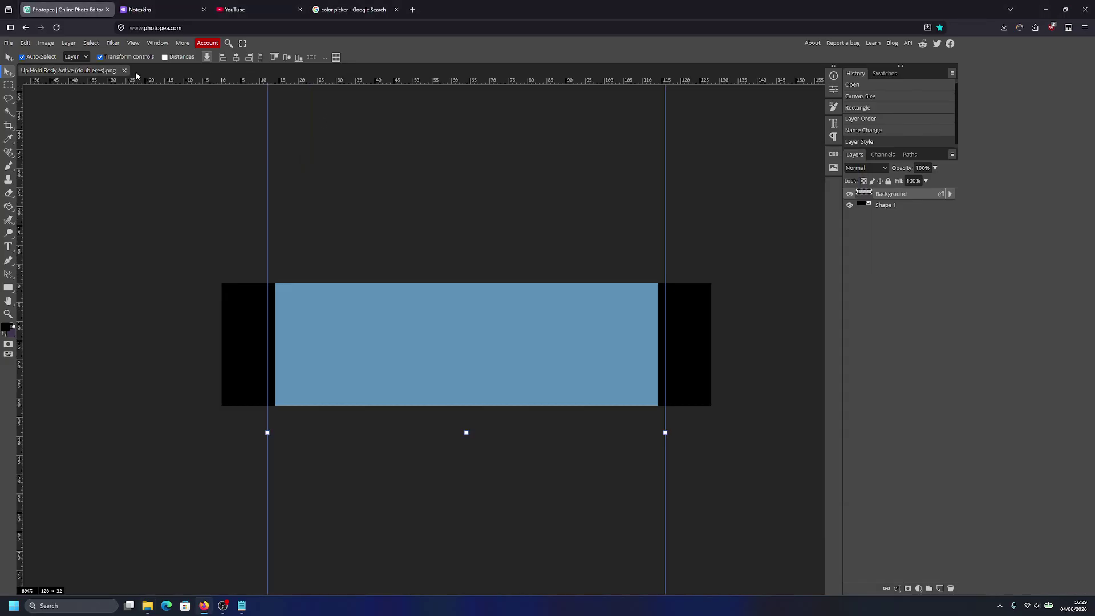
left_click(125, 70)
Step: Open the osu! Skins folder in a second File Explorer window beside the Receptors folder
key("alt+Tab")
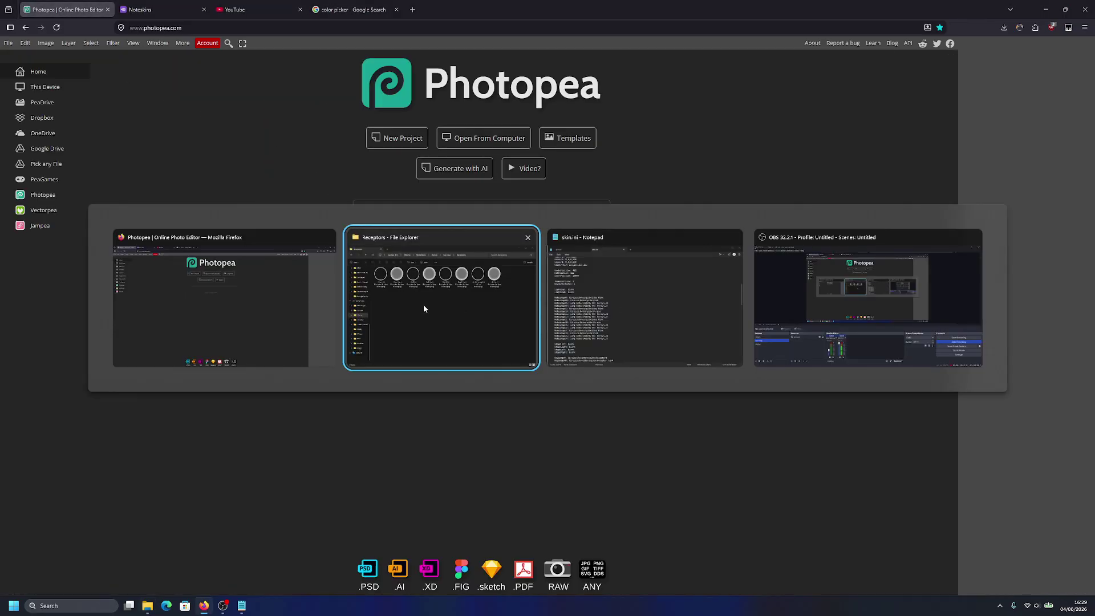
key("super+e")
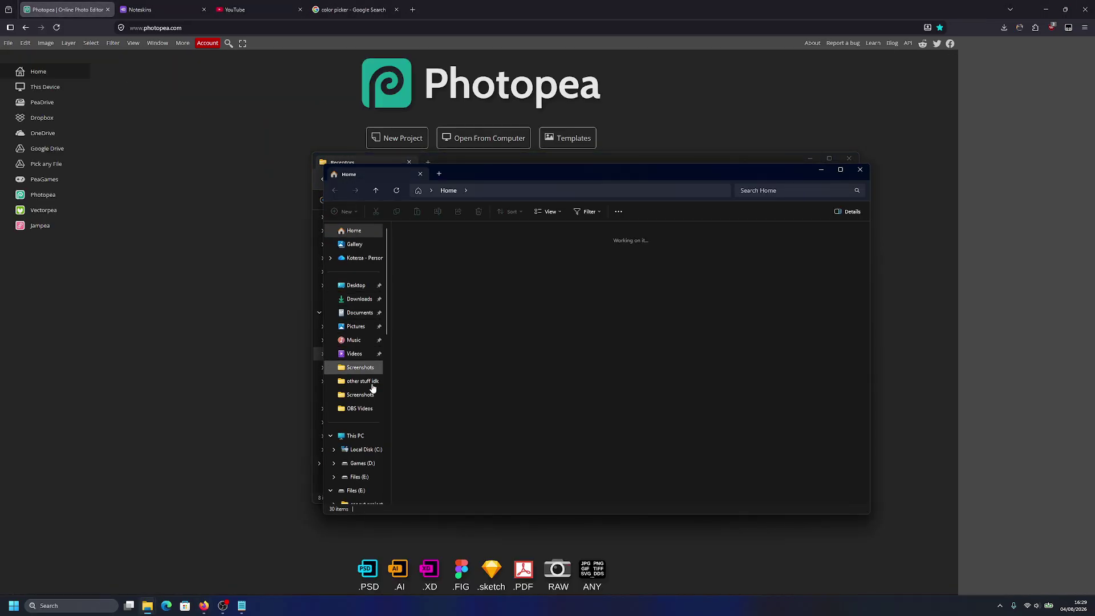
left_click_drag(511, 173, 370, 127)
scroll(215, 296, "down", 5)
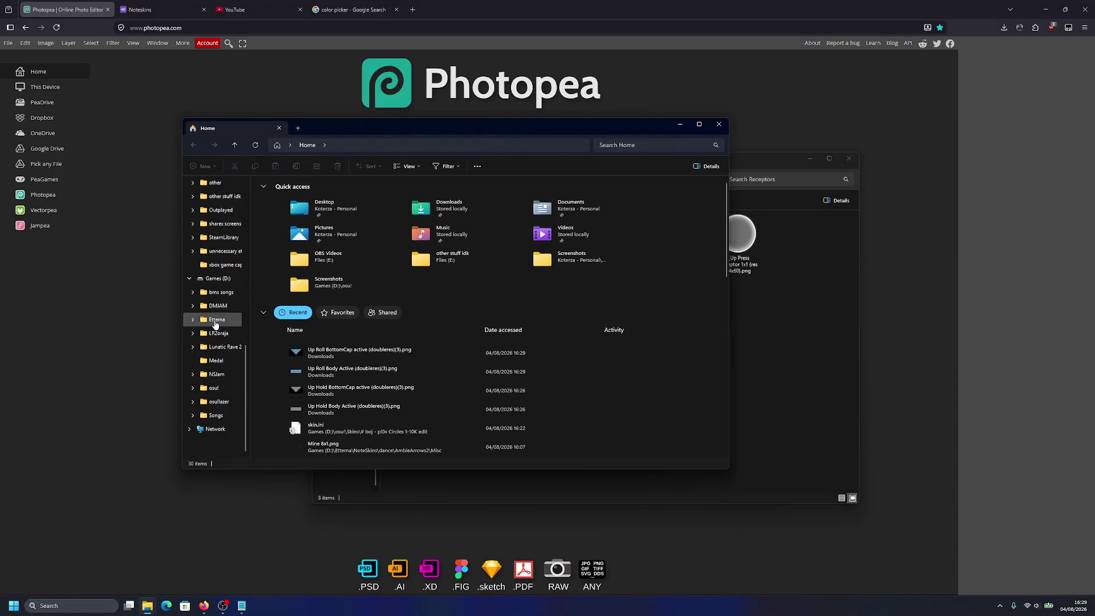
left_click(214, 387)
double_click(273, 266)
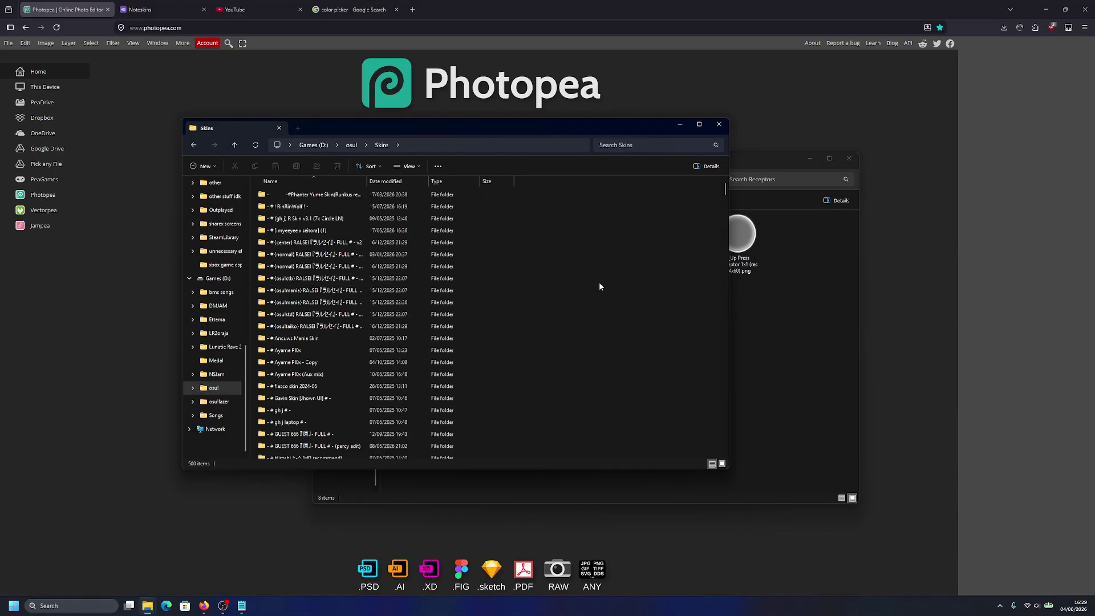
Step: Open the Circles\Receptors\pl0x folder of the "# boj - pl0x Circles 1-10K edit" skin
type("# b")
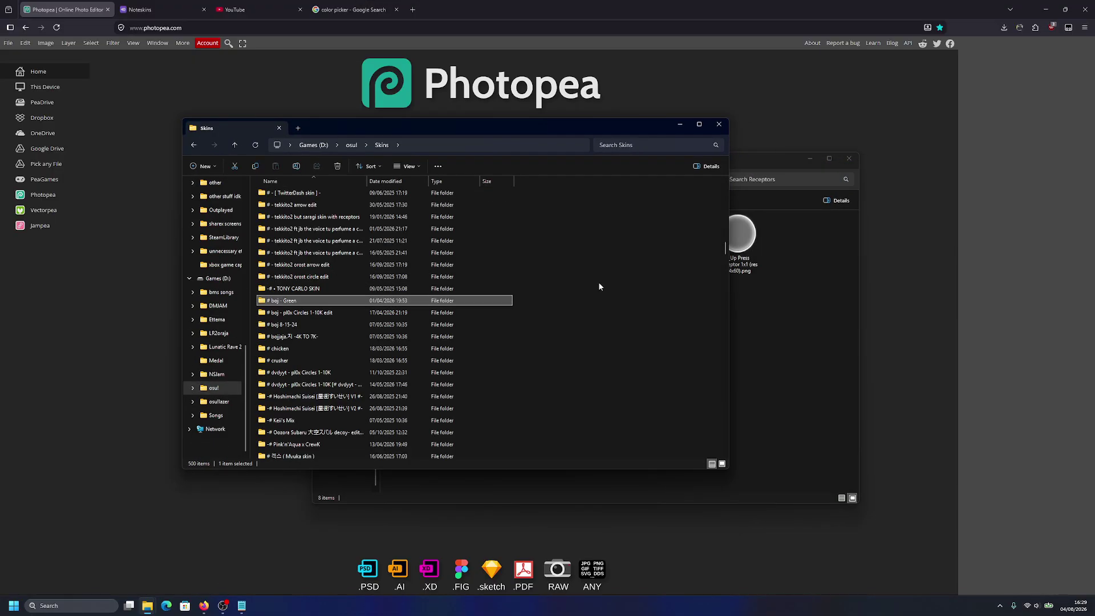
double_click(396, 311)
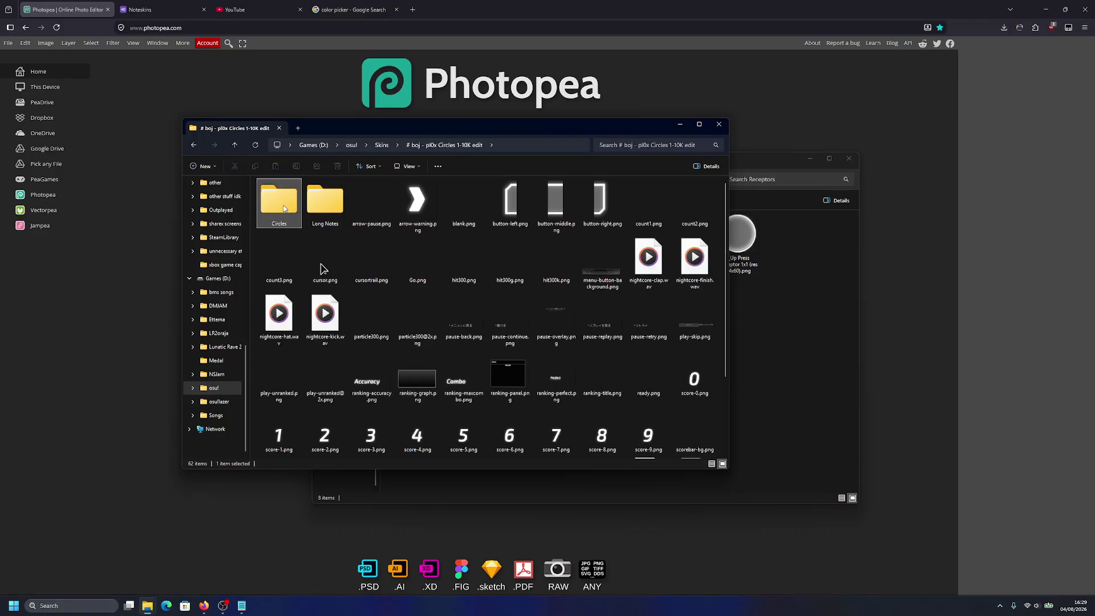
double_click(327, 197)
double_click(345, 206)
double_click(353, 193)
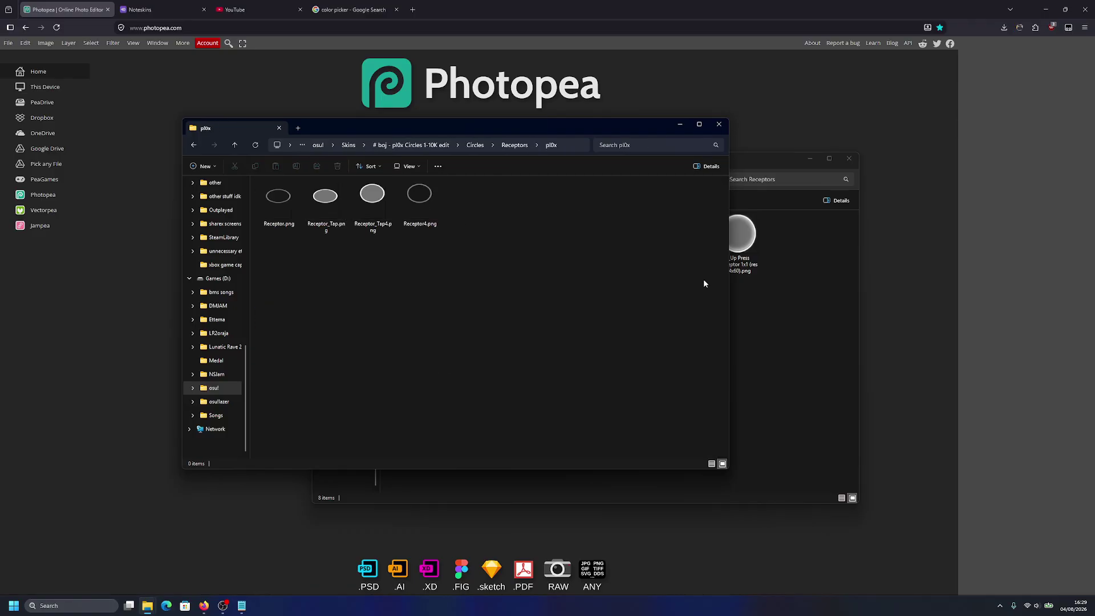
Step: Shift the pl0x window away from the "boj new" Receptors window and select Receptor_Tap4.png and Receptor4.png
left_click(734, 234)
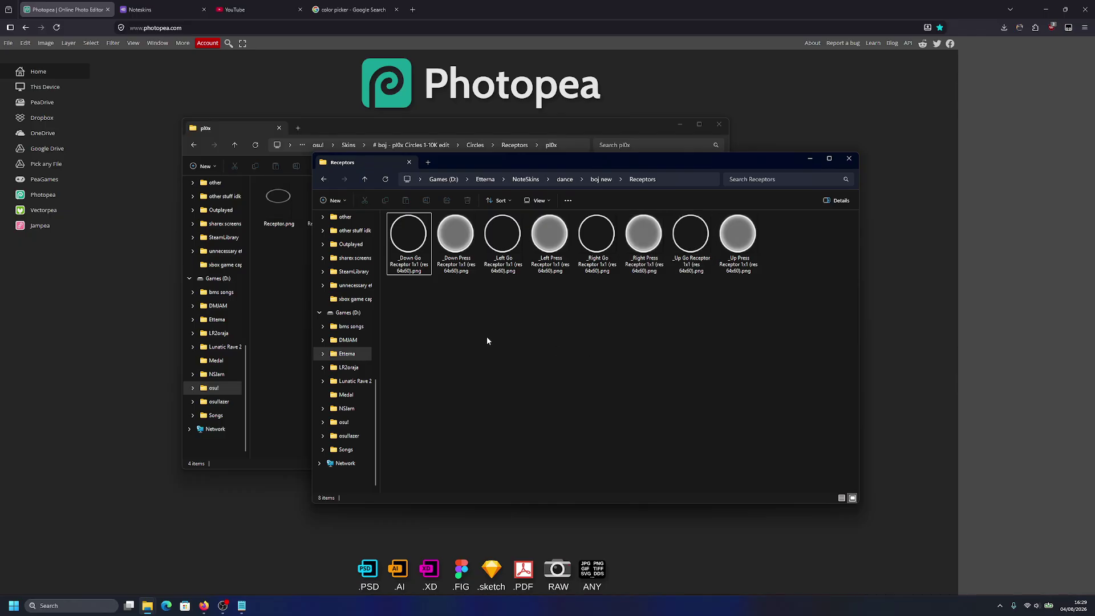
left_click(294, 299)
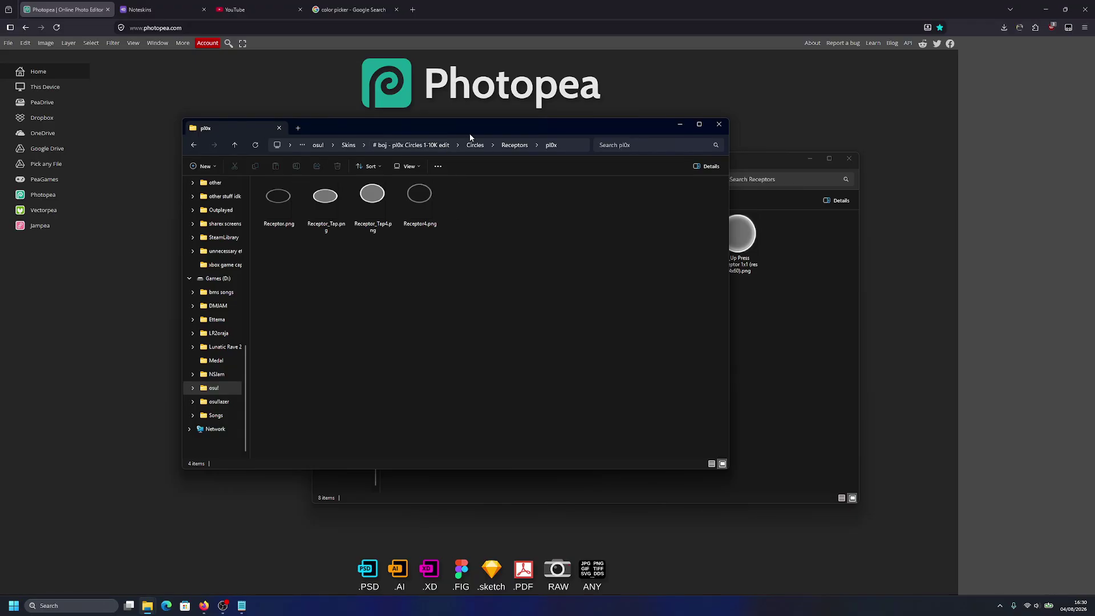
left_click_drag(468, 133, 415, 131)
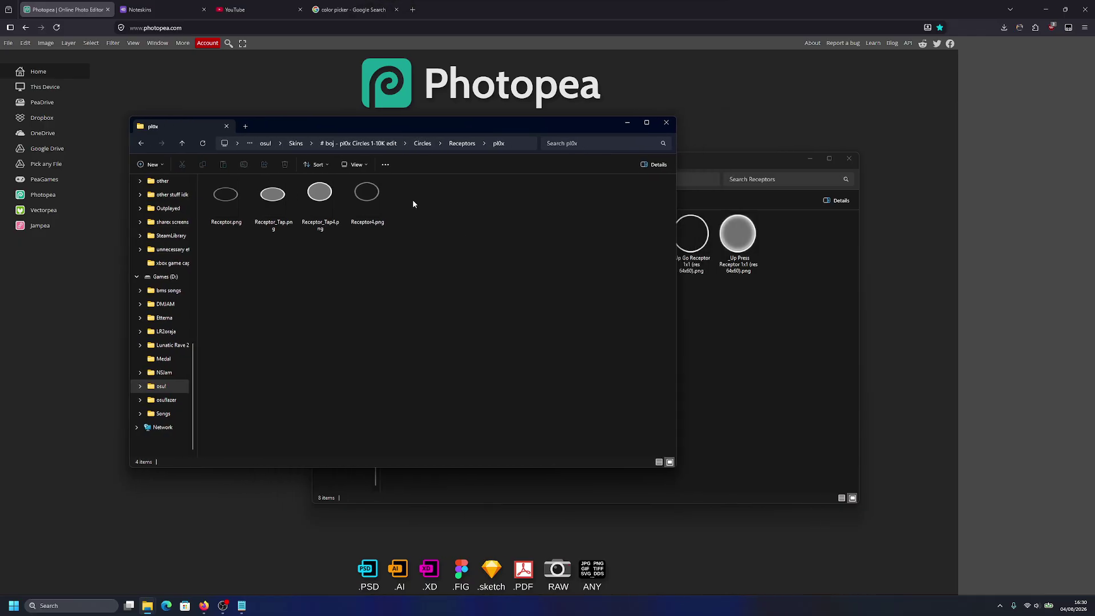
left_click_drag(413, 199, 337, 210)
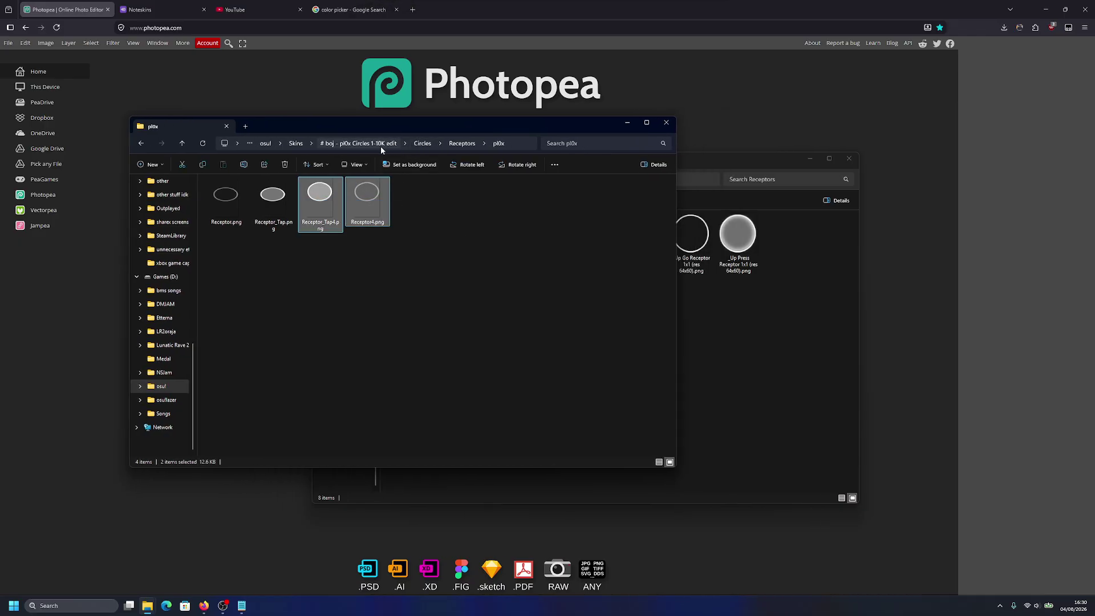
Step: Check the receptor image paths and column settings in the 4-key Mania section of skin.ini
key("alt+Tab")
left_click(714, 285)
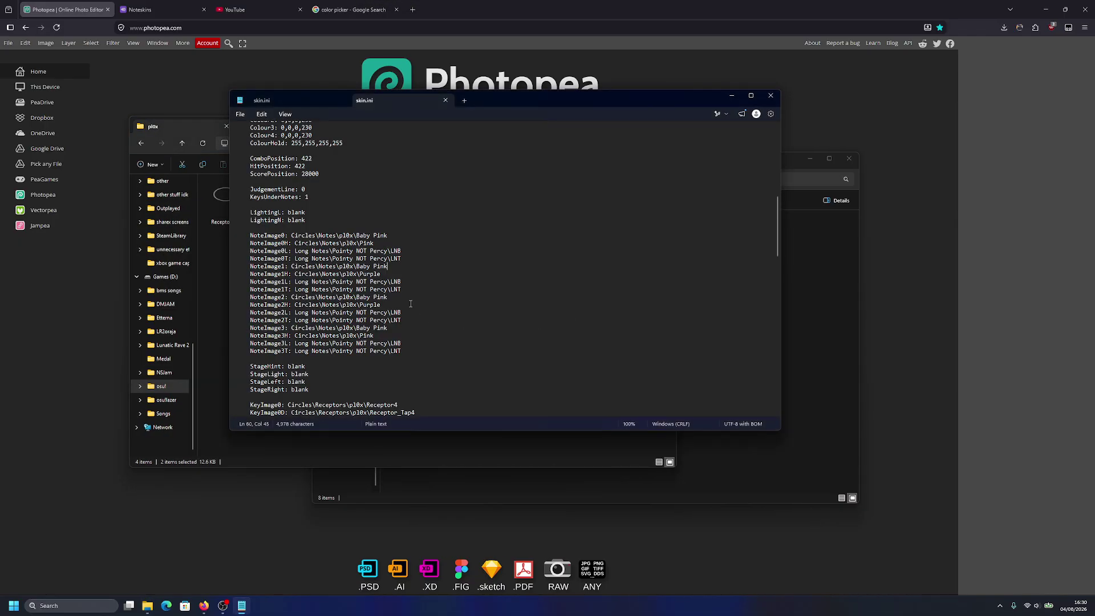
scroll(351, 214, "down", 5)
scroll(351, 214, "up", 10)
scroll(351, 214, "up", 2)
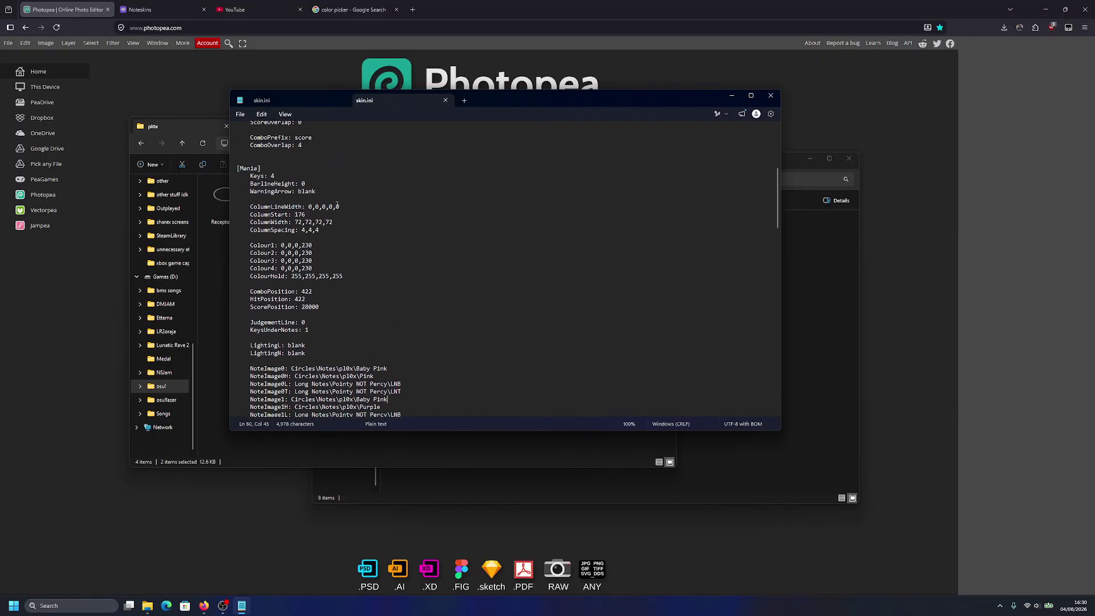
key("alt+Tab")
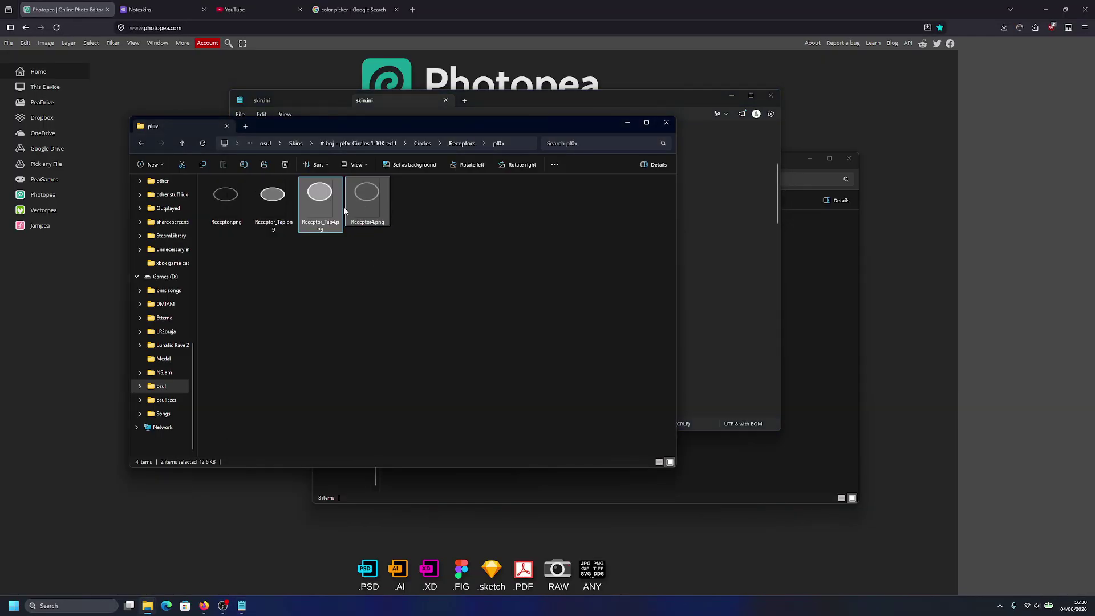
Step: Compare the image dimensions of the osu! pl0x receptors with those of the "boj new" receptor images
left_click_drag(328, 207, 673, 252)
left_click(789, 251)
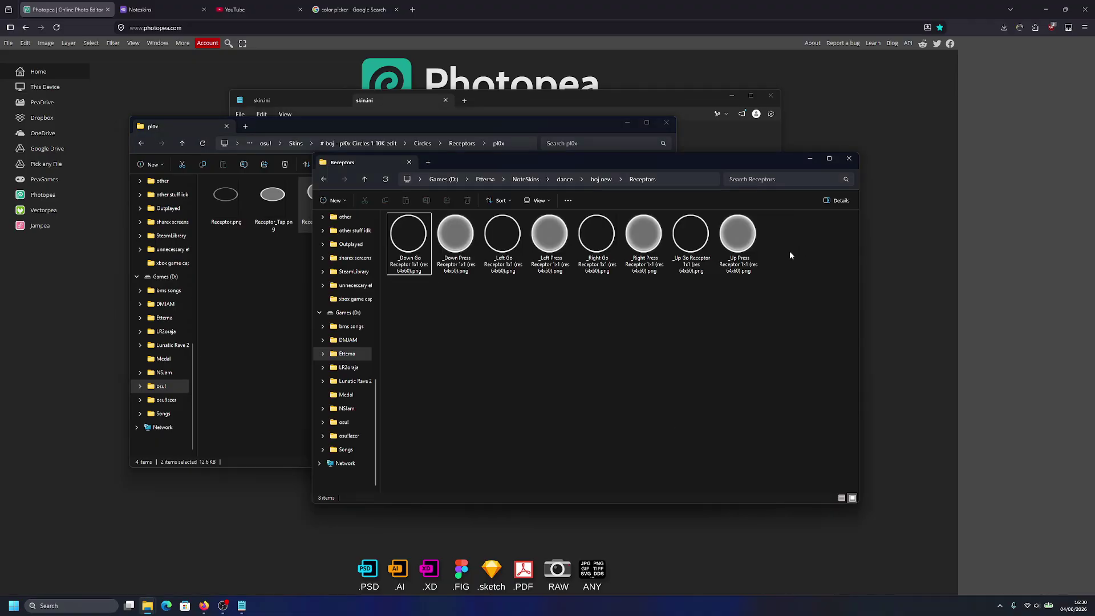
left_click(420, 243)
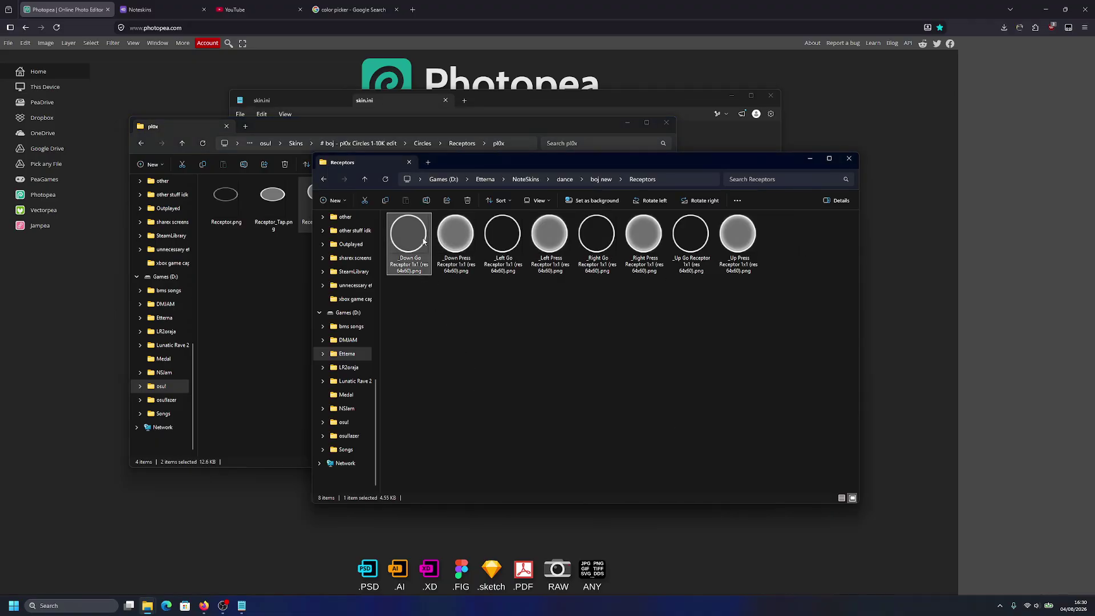
left_click(296, 268)
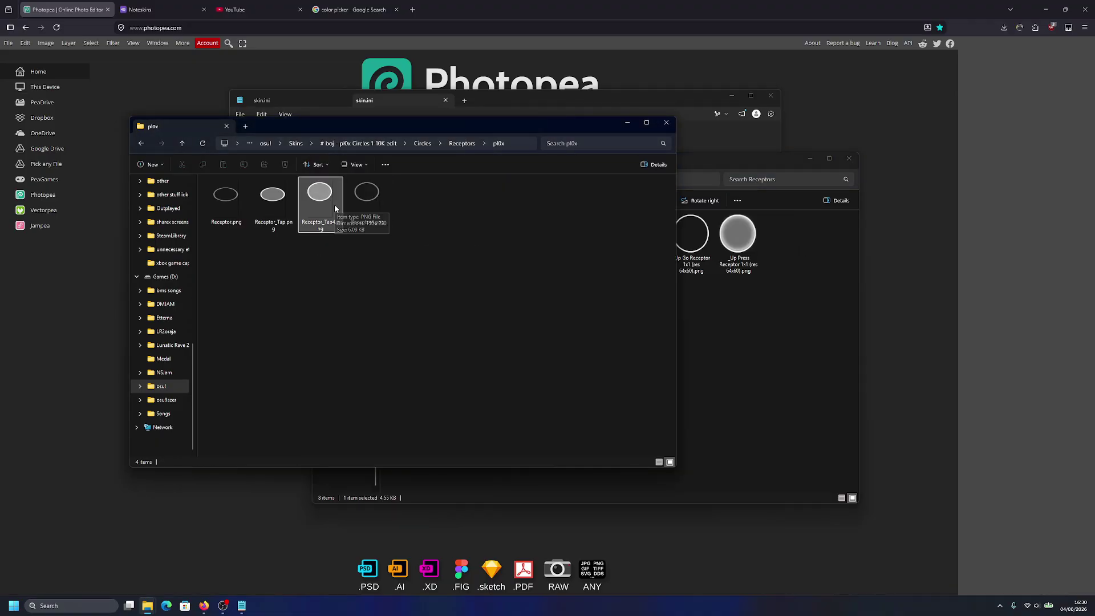
left_click(793, 320)
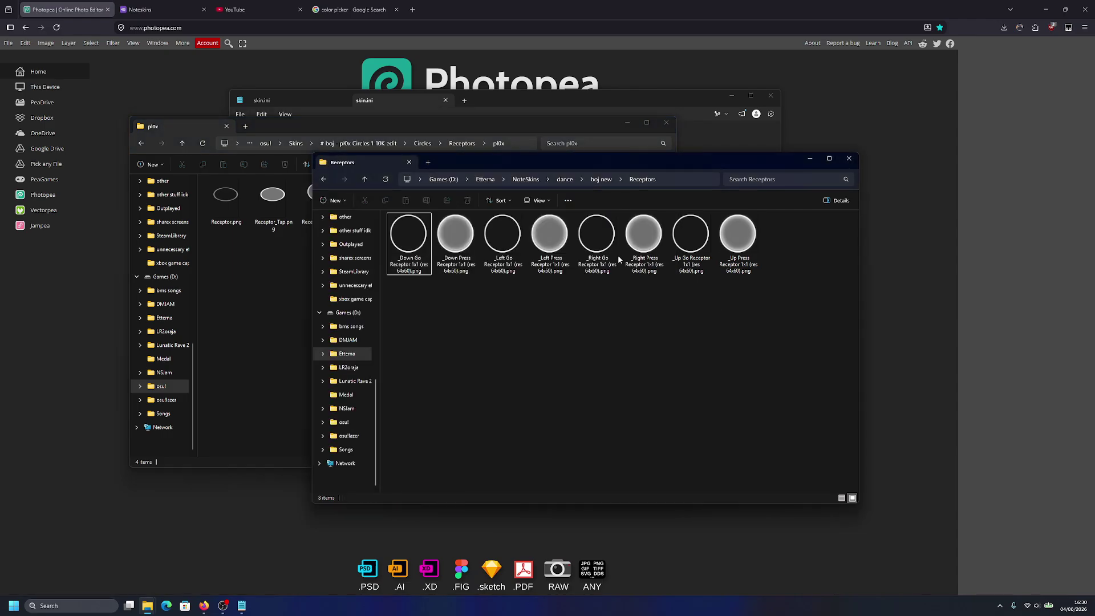
left_click(272, 265)
left_click(704, 303)
key("space")
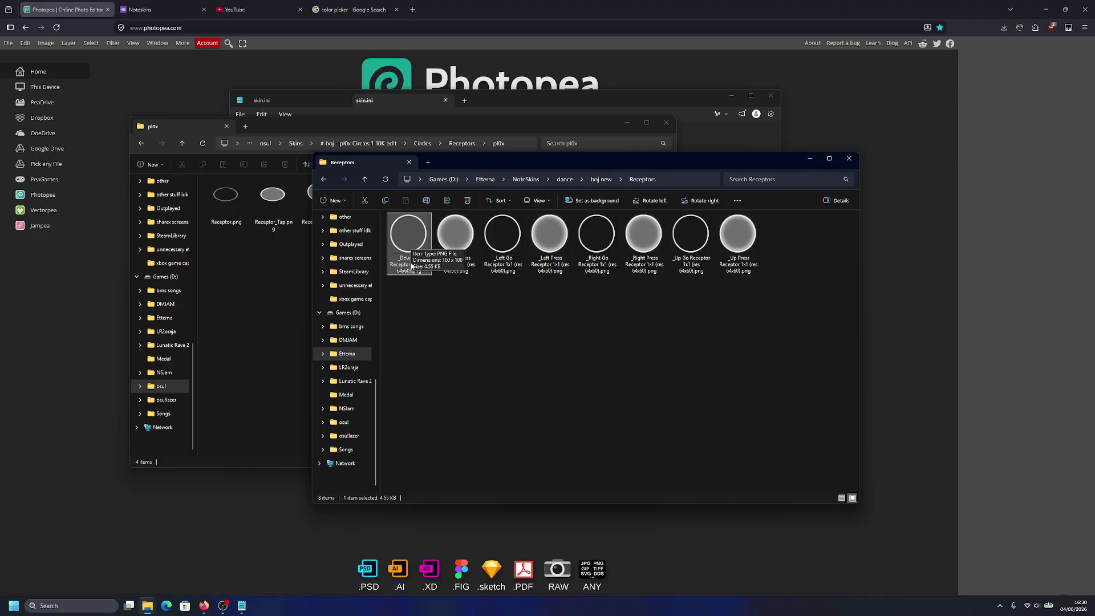
left_click(296, 234)
Step: Open Receptor_Tap4.png in Photopea and place Receptor4.png on top of it as a layer
left_click(321, 200)
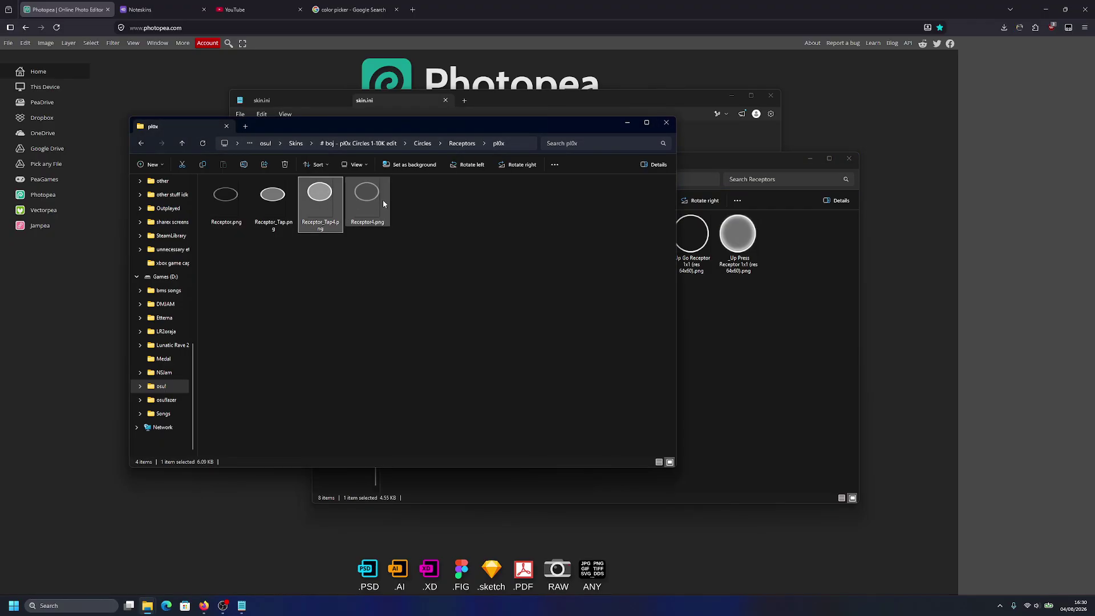
left_click_drag(322, 204, 108, 263)
left_click_drag(369, 216, 83, 204)
Step: Examine how the Receptor4 ring lines up with the tap receptor image beneath it
scroll(406, 326, "up", 5)
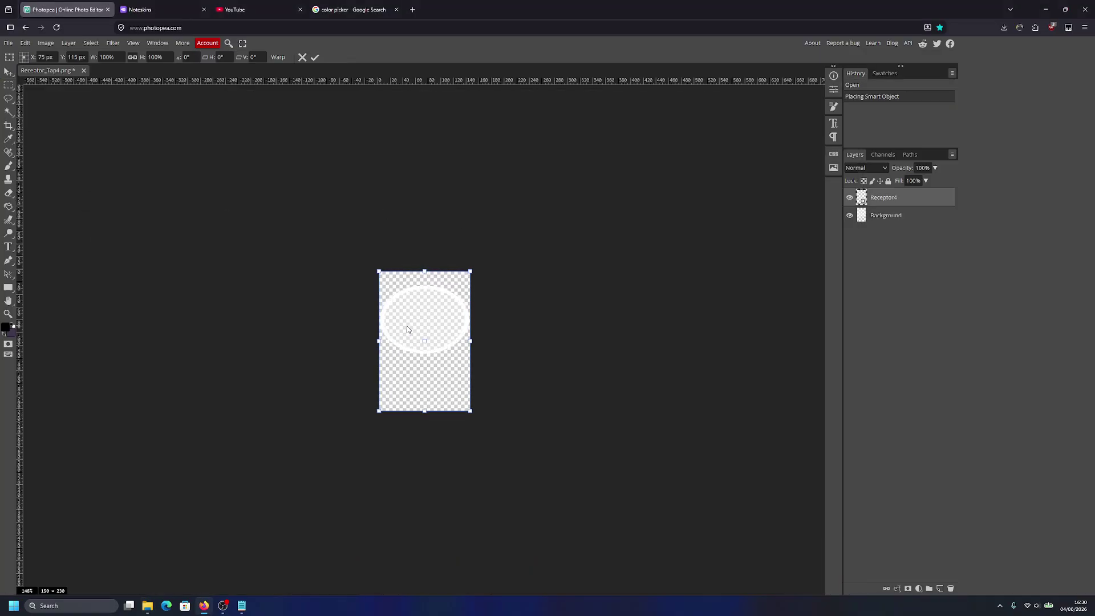
scroll(415, 313, "up", 6)
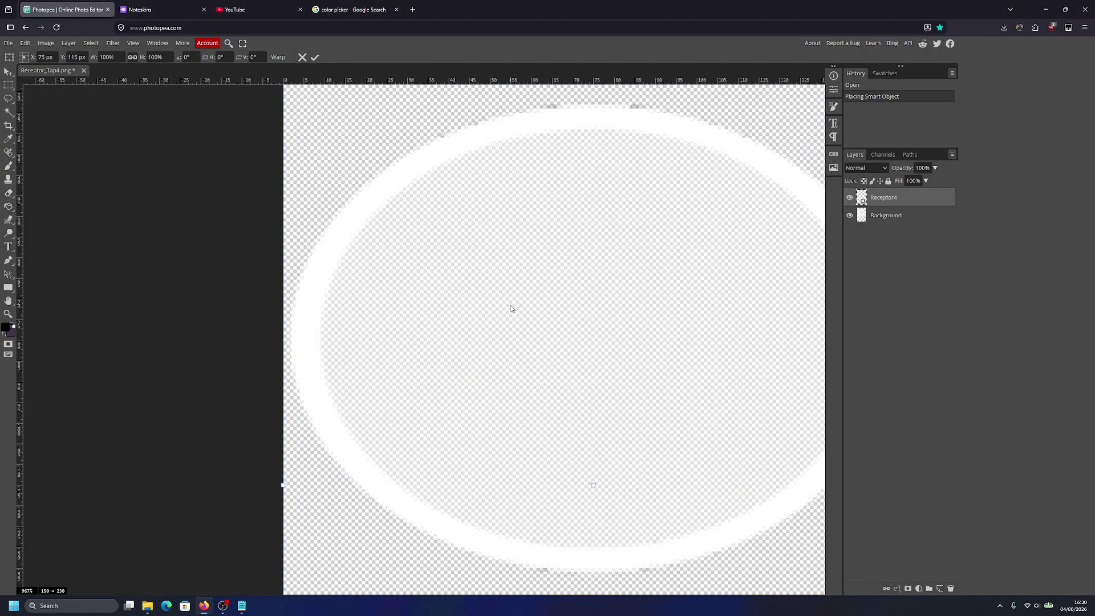
left_click_drag(511, 308, 505, 258)
scroll(376, 303, "down", 5)
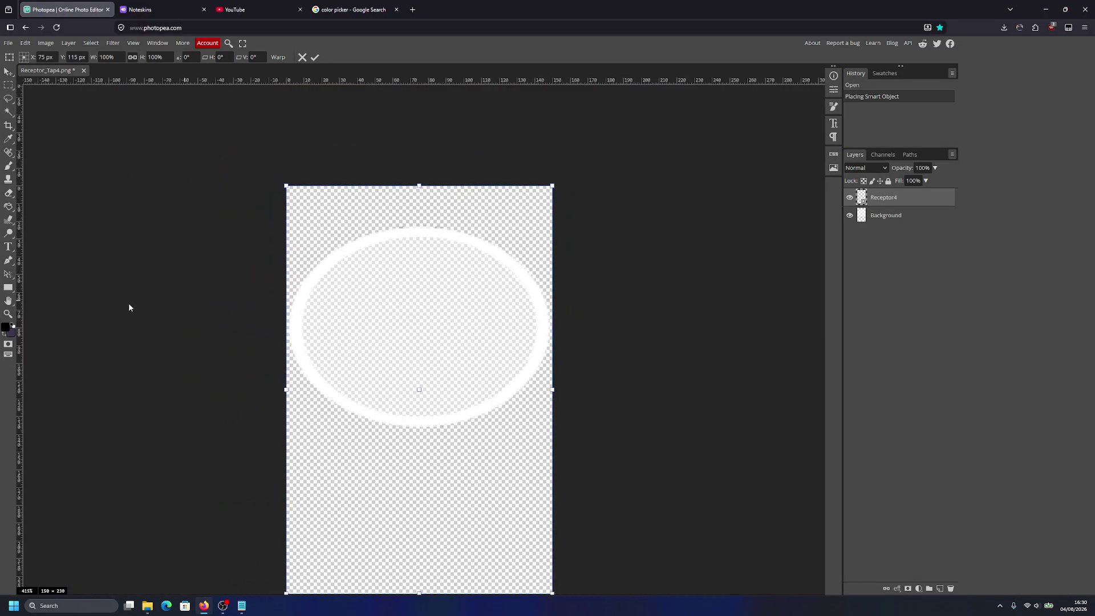
left_click_drag(371, 310, 458, 276)
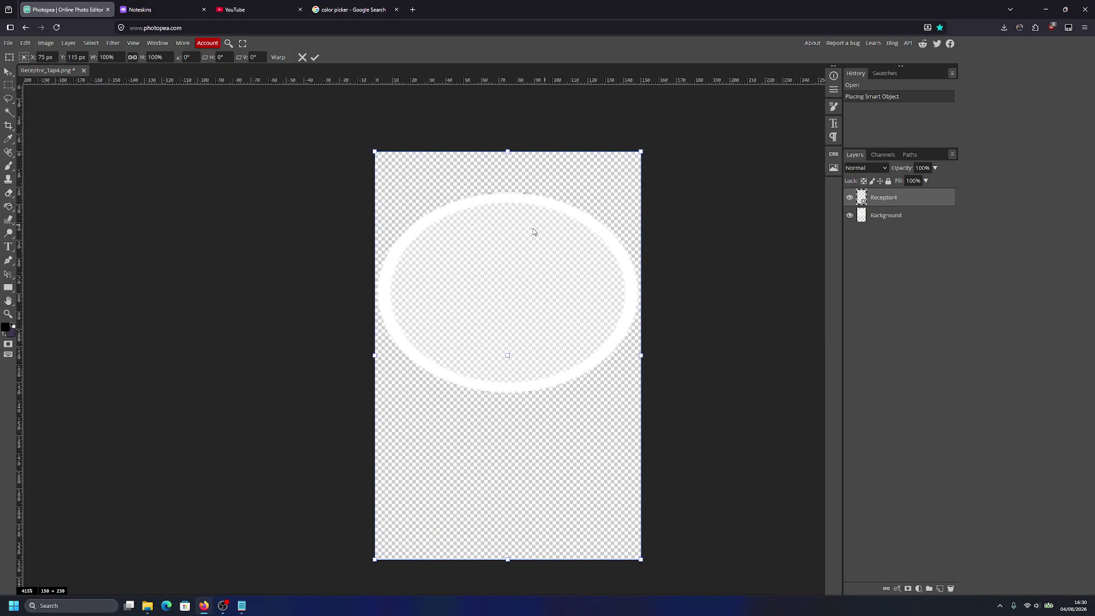
scroll(505, 249, "up", 3)
scroll(506, 249, "down", 2)
scroll(504, 247, "up", 7)
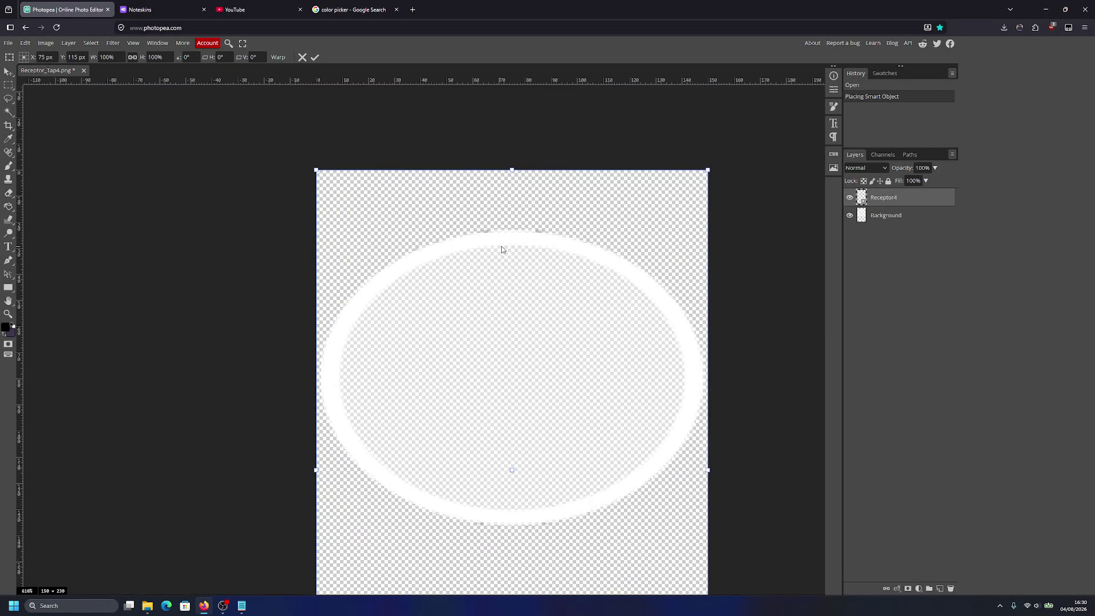
scroll(502, 249, "down", 3)
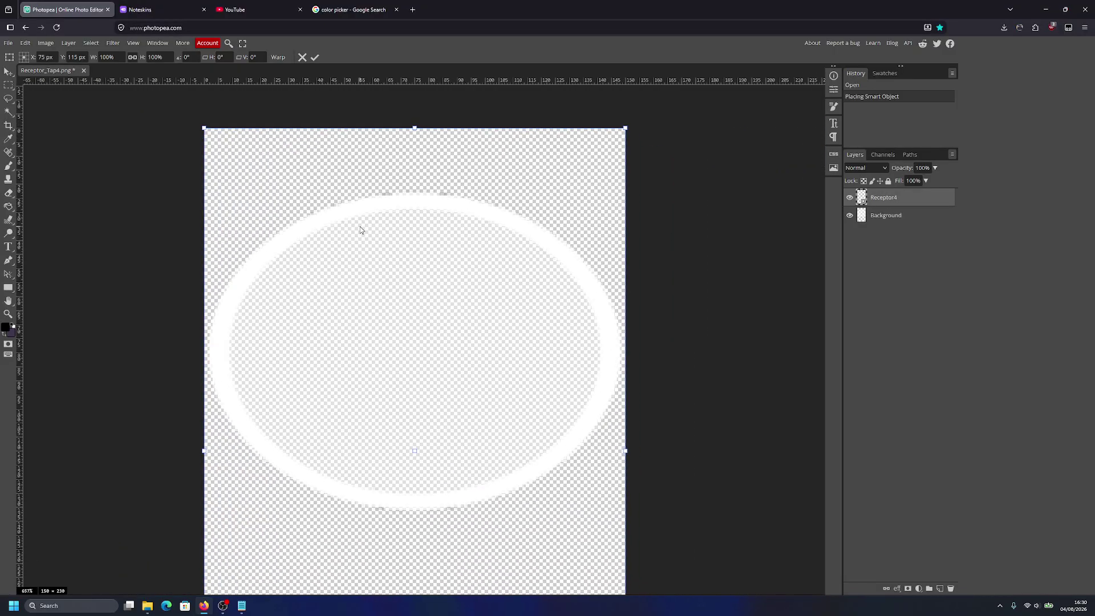
scroll(360, 230, "left", 2)
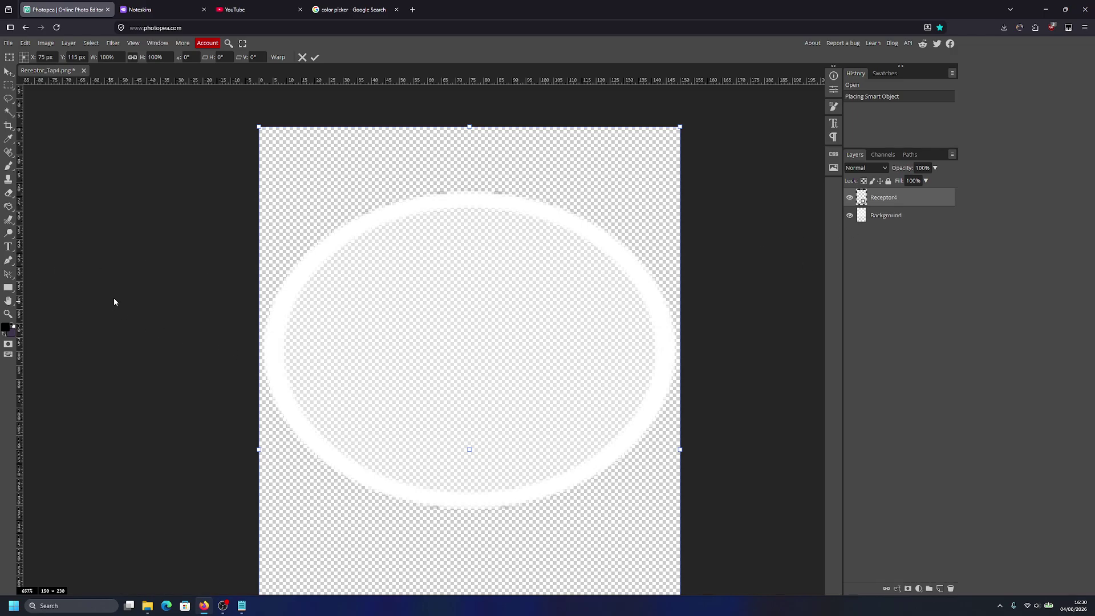
Step: Draw a black rectangle covering the canvas and move its layer below the Background layer
left_click(12, 290)
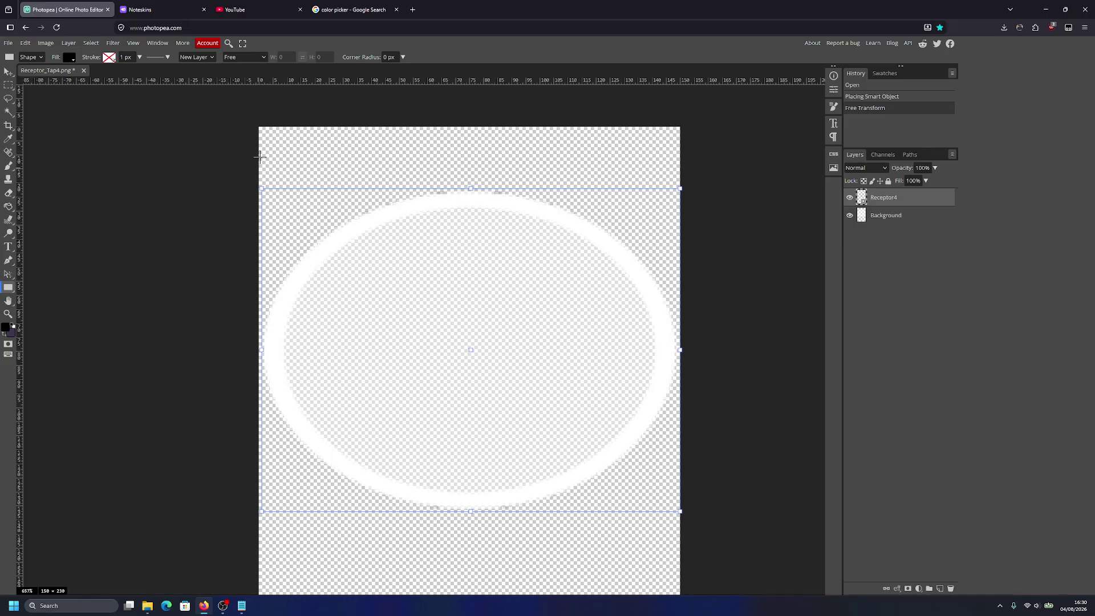
left_click_drag(258, 127, 675, 467)
left_click_drag(919, 206, 912, 236)
scroll(349, 249, "up", 3)
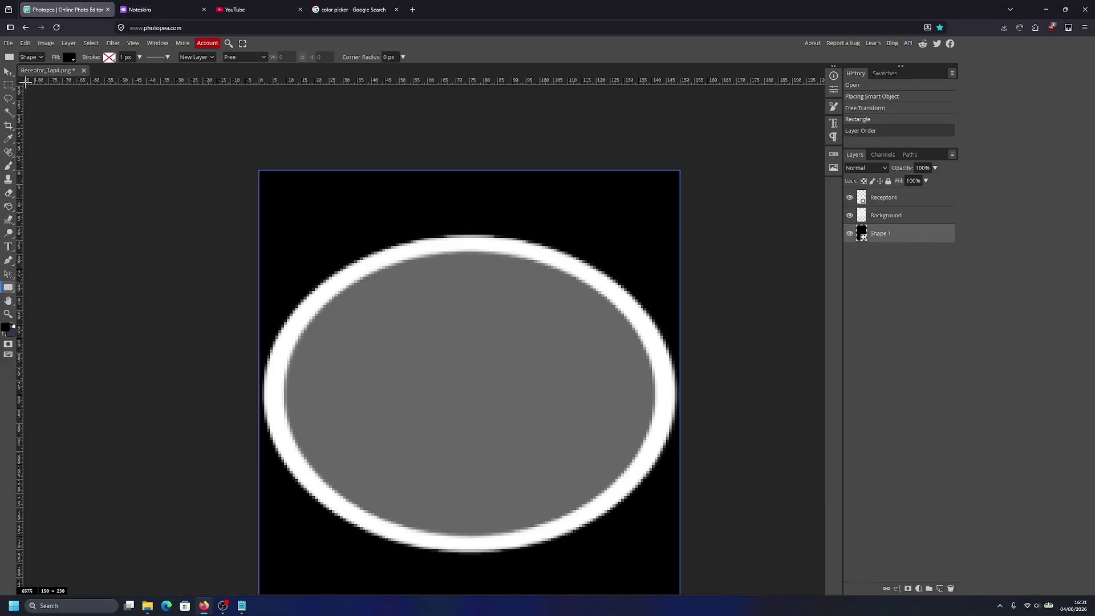
left_click(8, 72)
left_click(315, 359)
Step: Examine the receptor's ring edges and the gaps to the canvas borders against the black backdrop
scroll(315, 359, "up", 3)
scroll(469, 254, "up", 1)
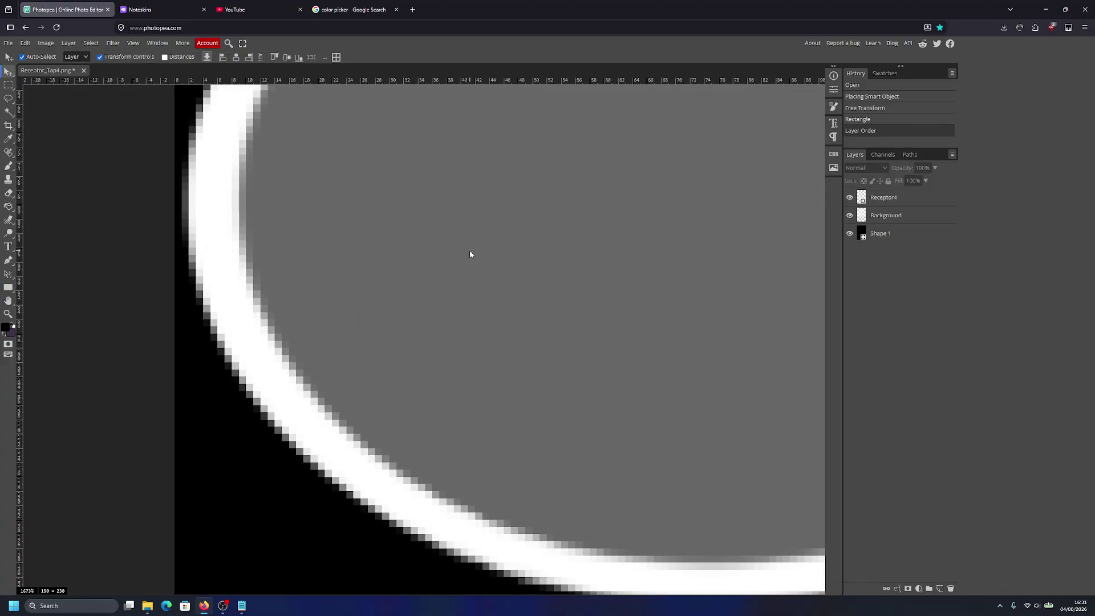
scroll(601, 205, "down", 3)
scroll(400, 321, "up", 1)
scroll(479, 283, "up", 1)
scroll(473, 273, "left", 1)
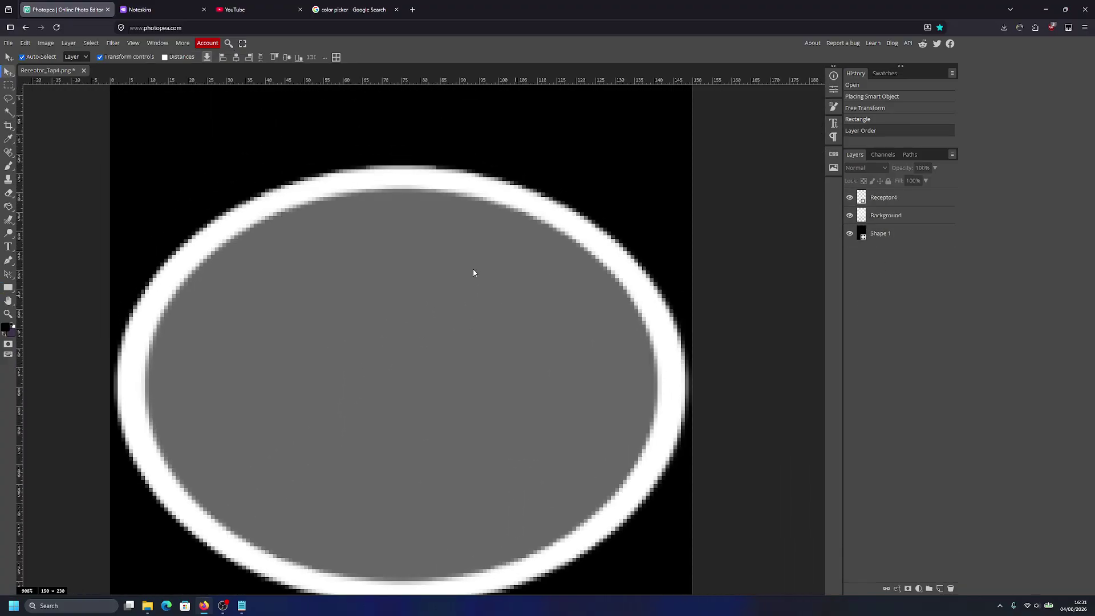
scroll(406, 255, "down", 3)
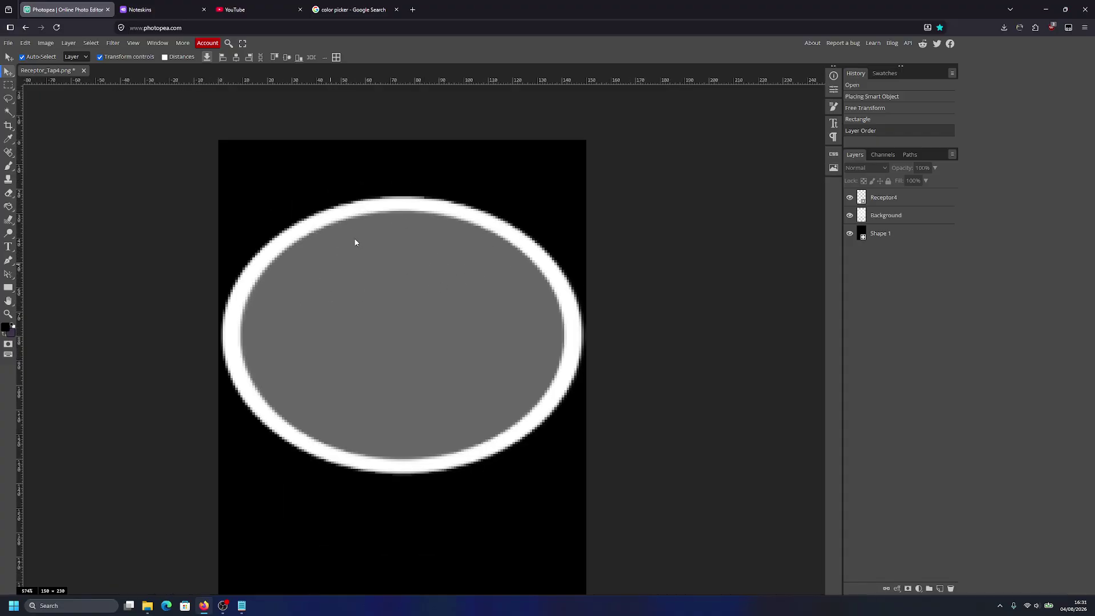
scroll(296, 291, "left", 2)
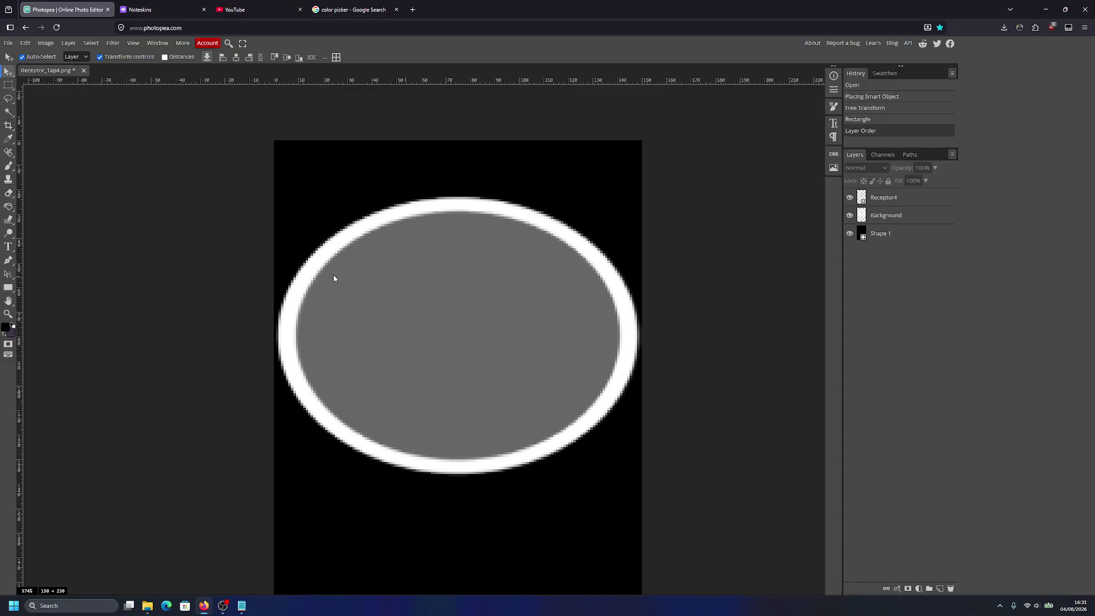
scroll(345, 349, "up", 4)
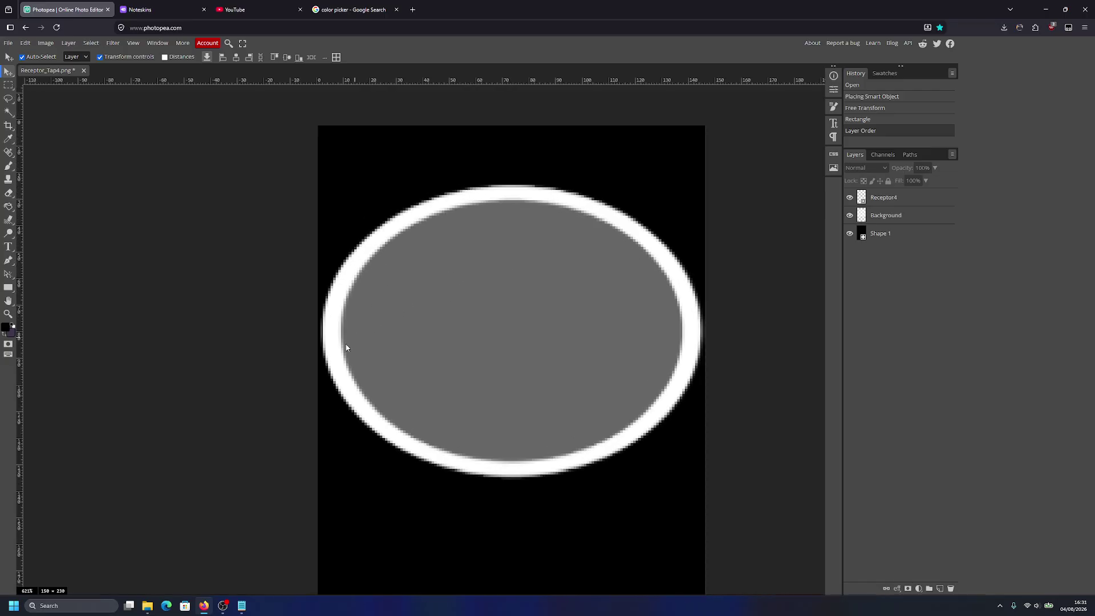
scroll(406, 237, "down", 3)
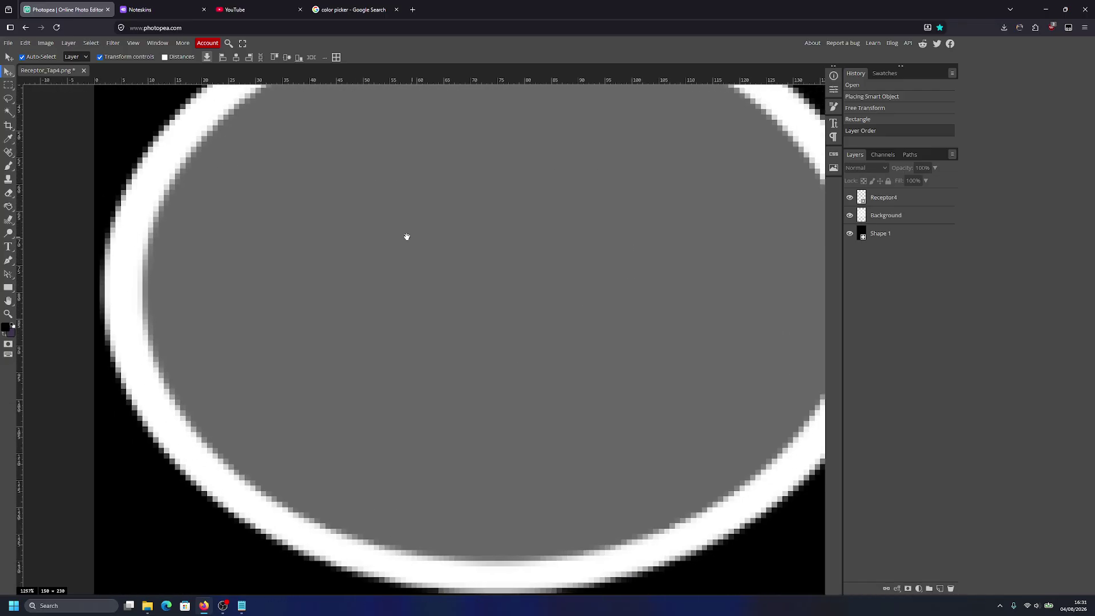
scroll(406, 237, "up", 2)
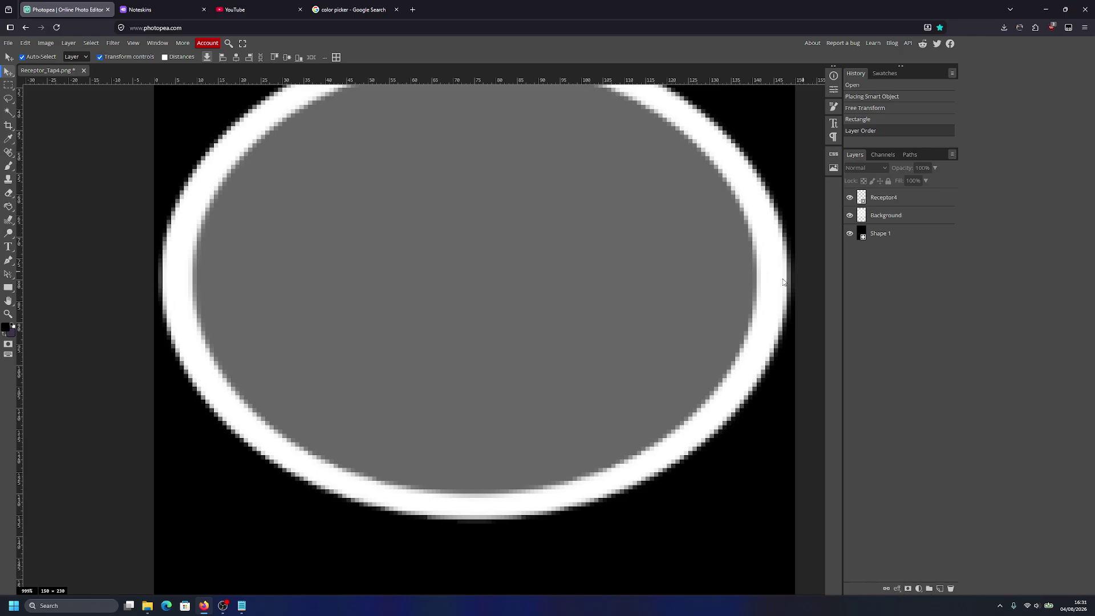
scroll(662, 369, "down", 2)
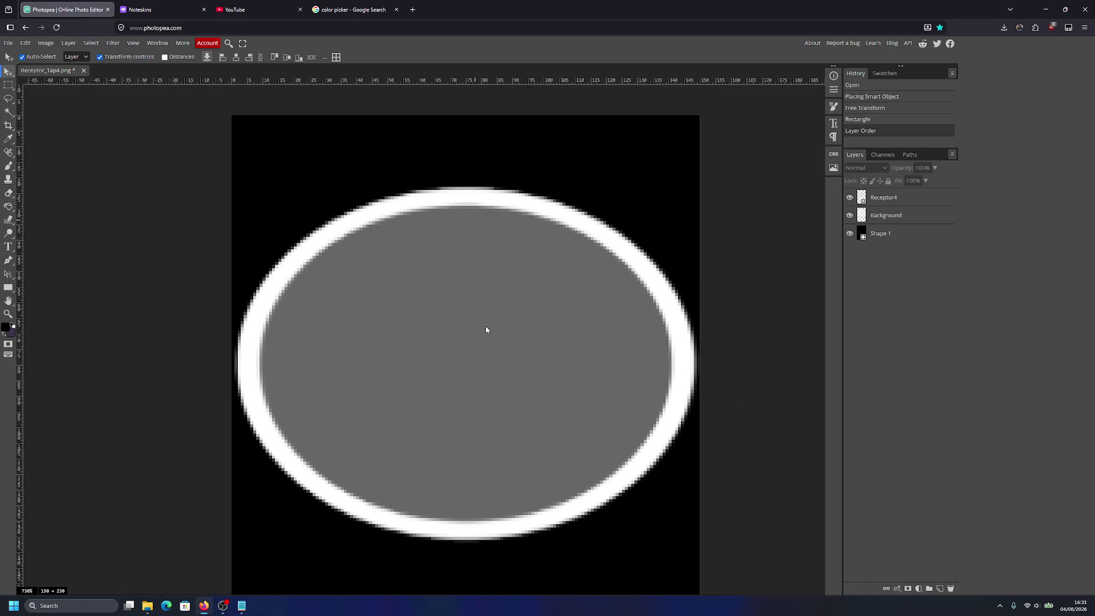
scroll(222, 360, "up", 3)
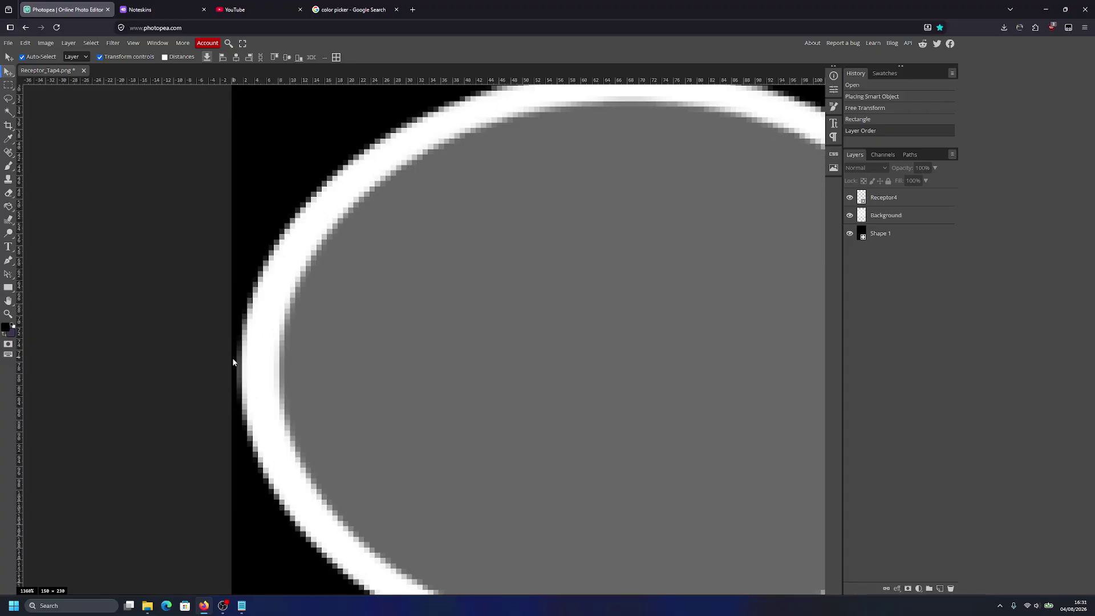
scroll(574, 359, "down", 2)
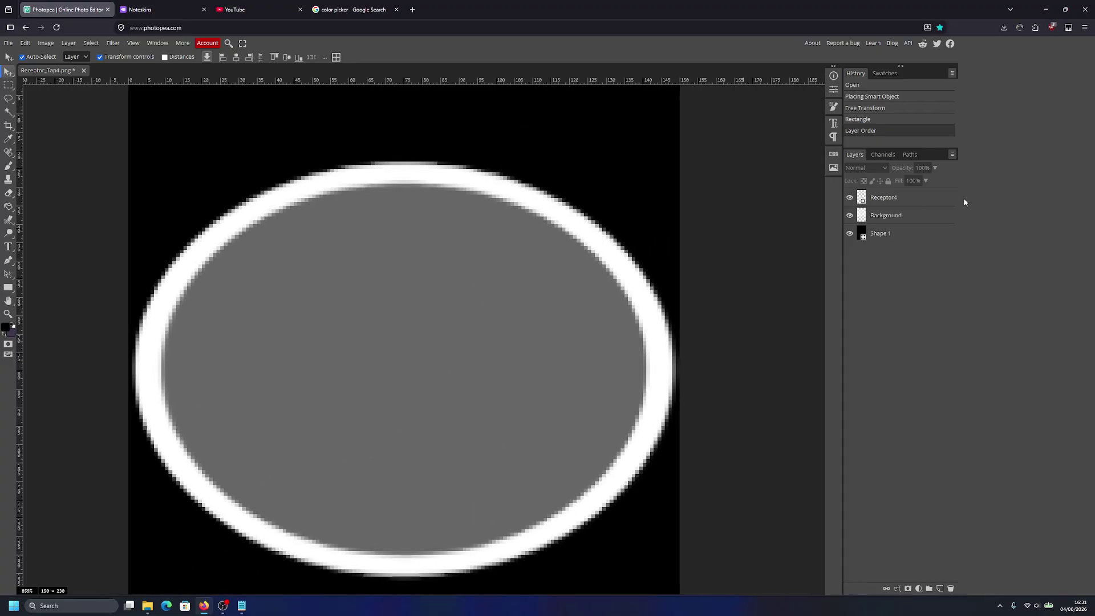
Step: Move the Receptor4 and Background layers up together by about 20 pixels, close to the canvas's upper edge
left_click(935, 216)
left_click(933, 197, "shift")
scroll(570, 299, "up", 2)
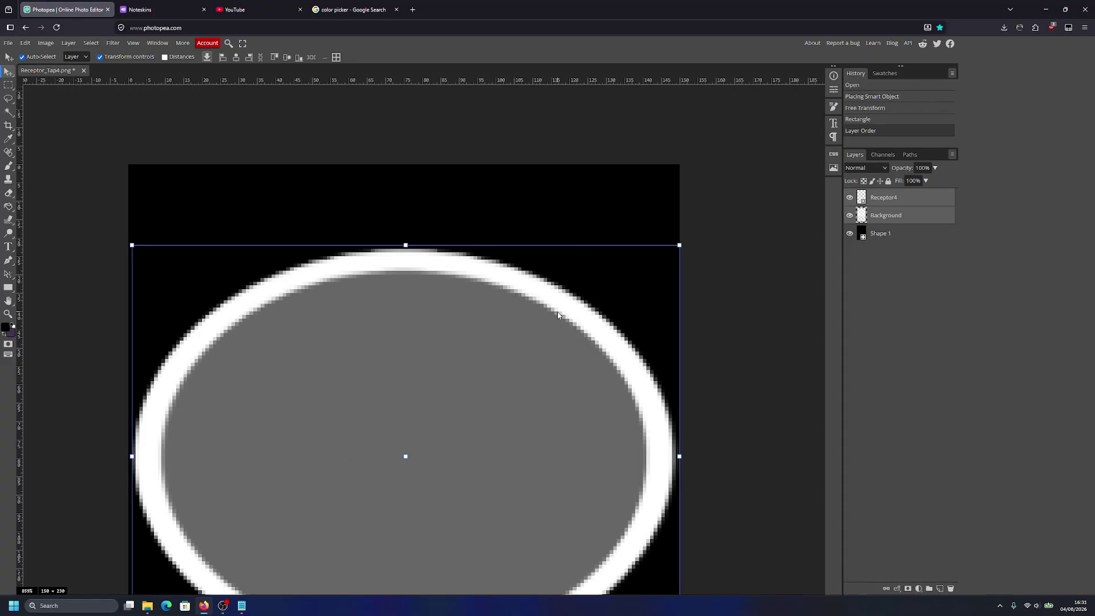
key("shift+Up")
key("shift+Up")
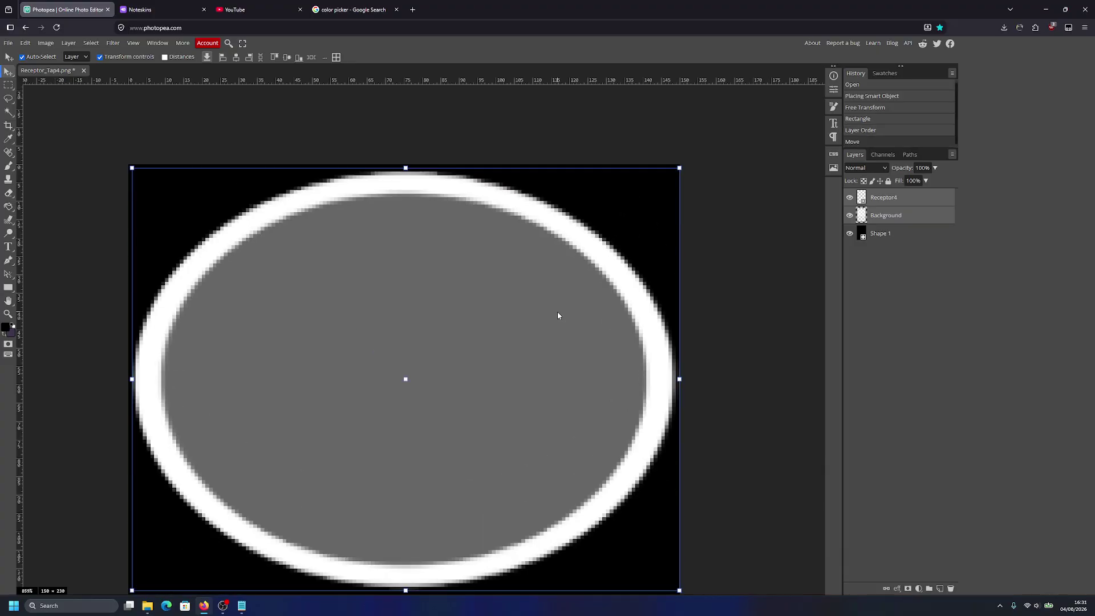
left_click(733, 187)
Step: Inspect the gap above the ring, measure the ring's height with a rectangular selection, and clear the selection
scroll(401, 169, "up", 2)
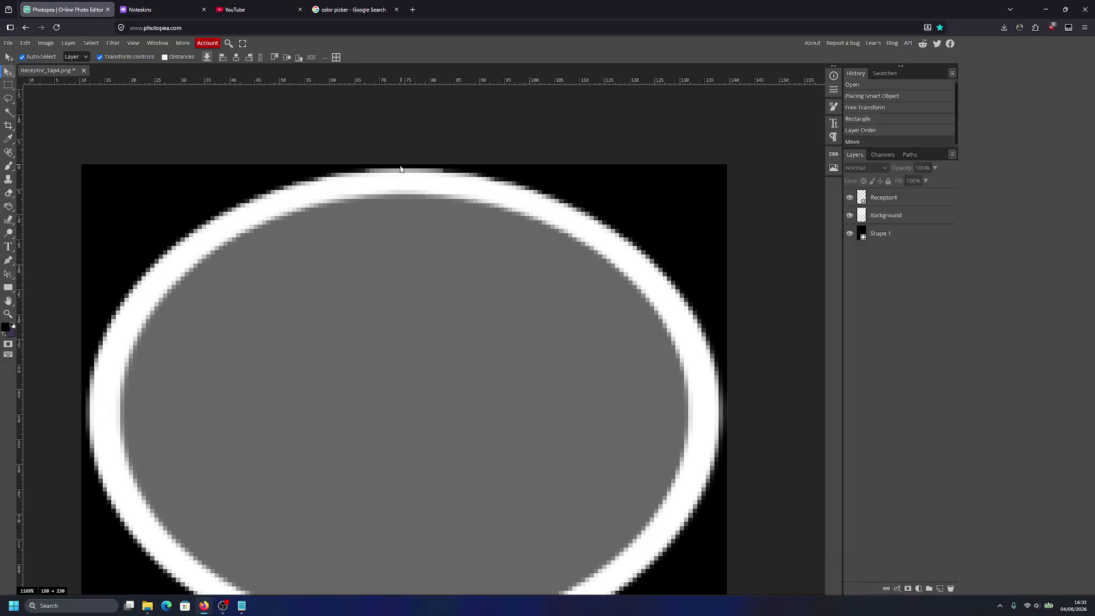
scroll(400, 169, "up", 5)
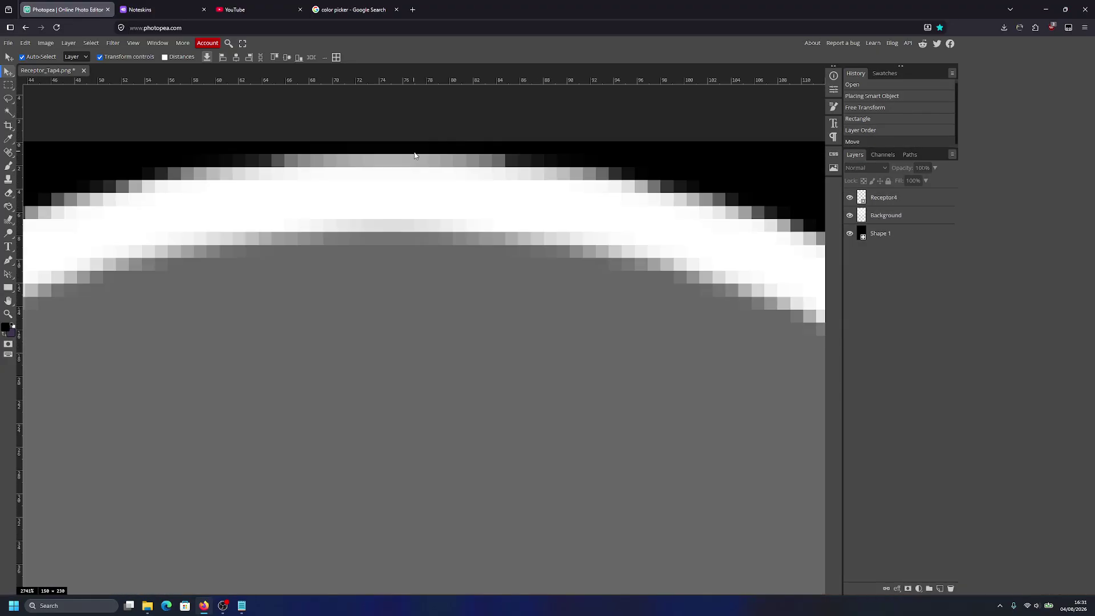
scroll(415, 155, "down", 5)
scroll(467, 214, "down", 3)
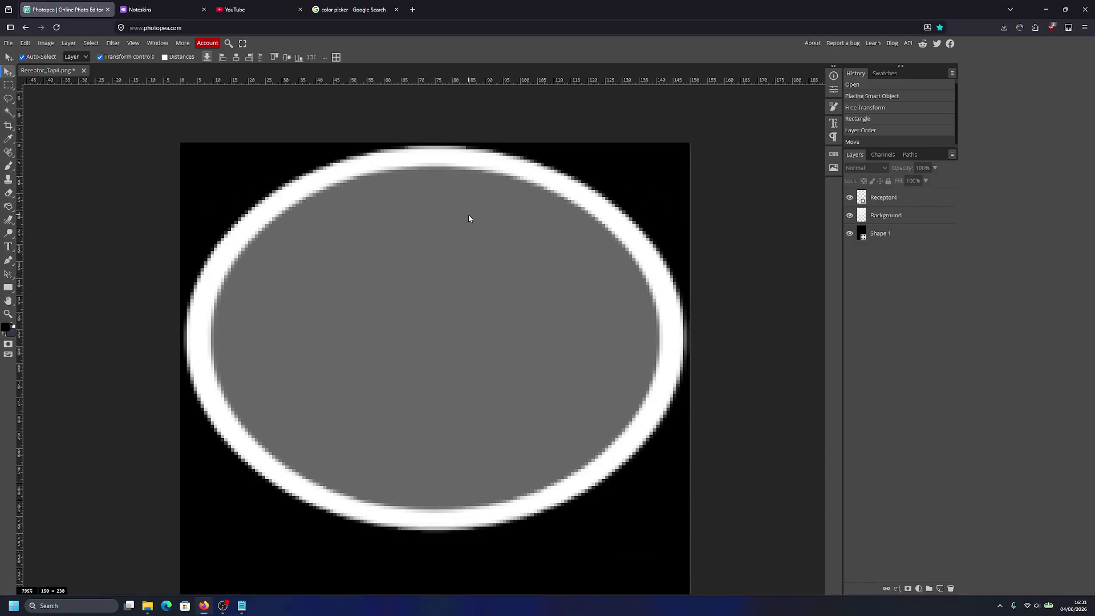
scroll(430, 266, "up", 2)
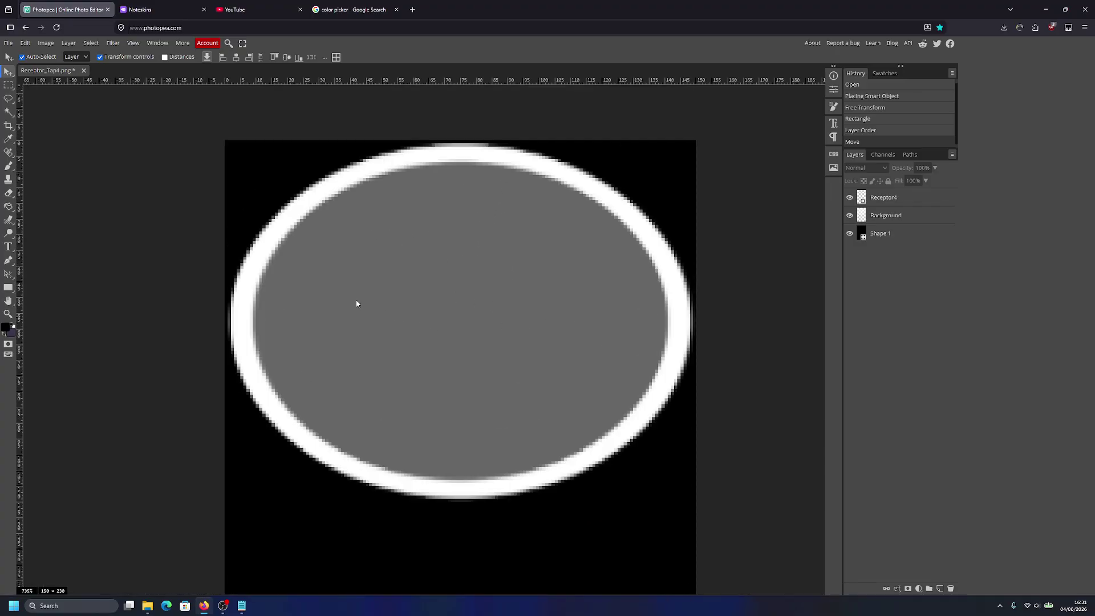
left_click(9, 85)
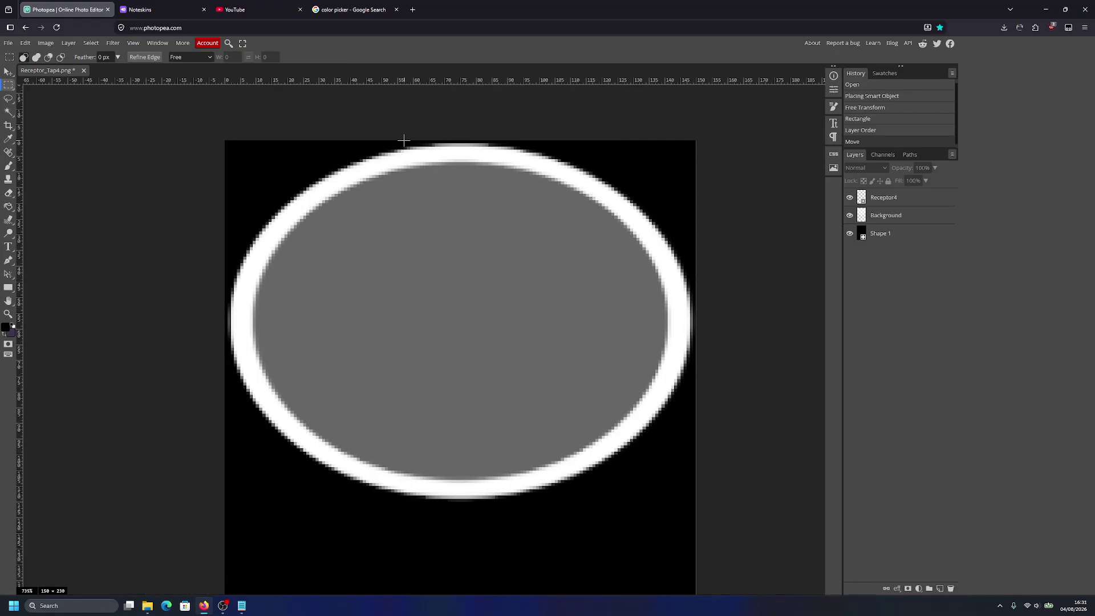
left_click_drag(404, 143, 530, 417)
scroll(516, 355, "down", 2)
scroll(516, 354, "down", 2)
left_click(772, 300)
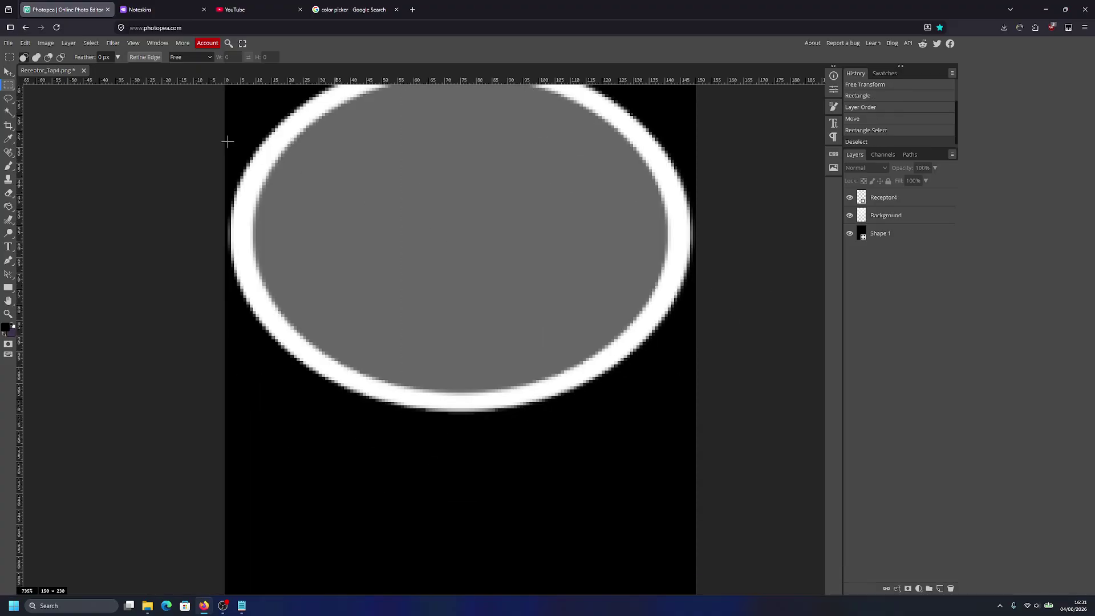
Step: Set the canvas height to 116 pixels with the anchor at top centre
left_click(46, 43)
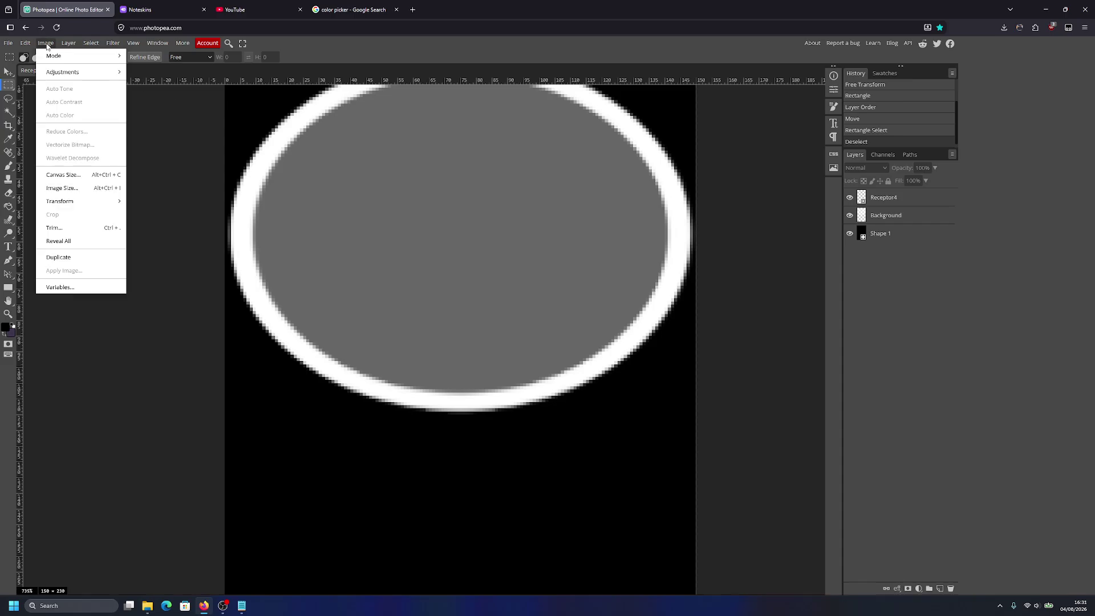
left_click(78, 178)
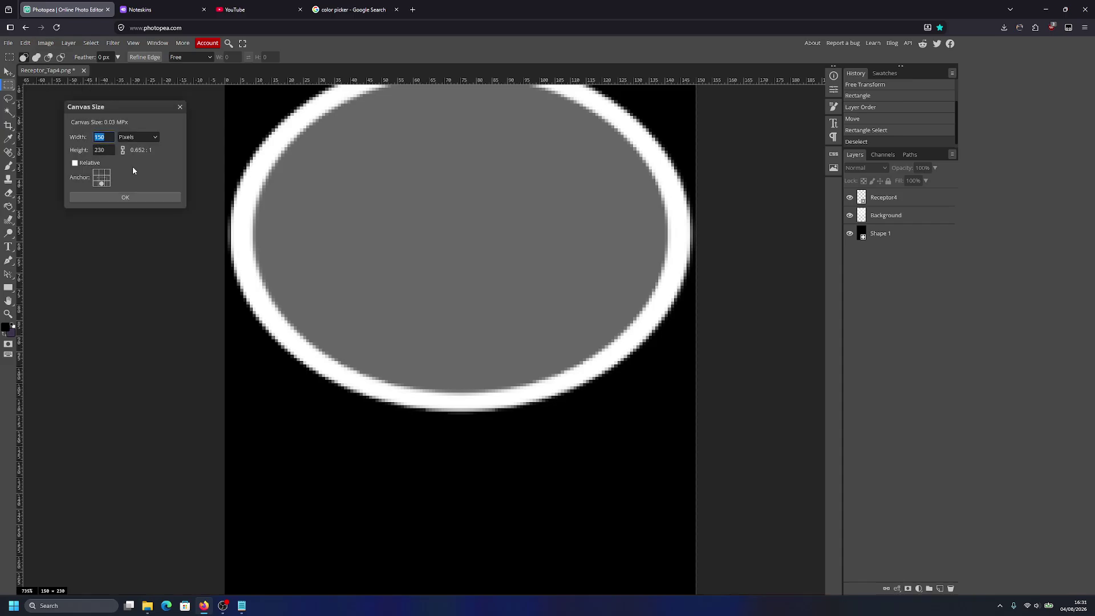
left_click(102, 172)
left_click(104, 150)
type("116")
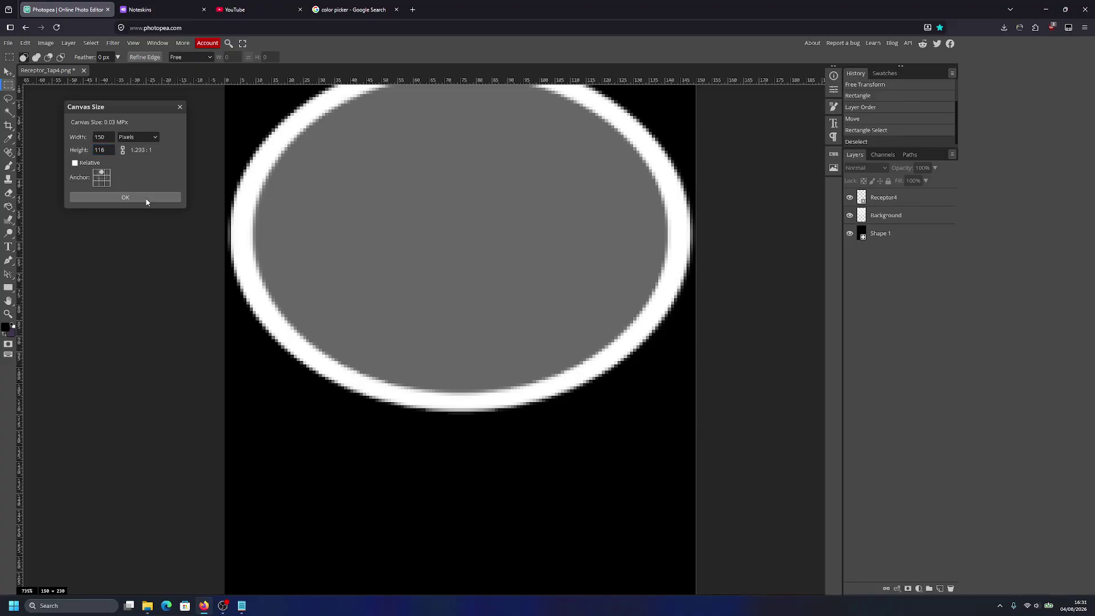
left_click(145, 198)
Step: Examine the gaps between the ring's outer edge and the borders of the cropped canvas
left_click(8, 72)
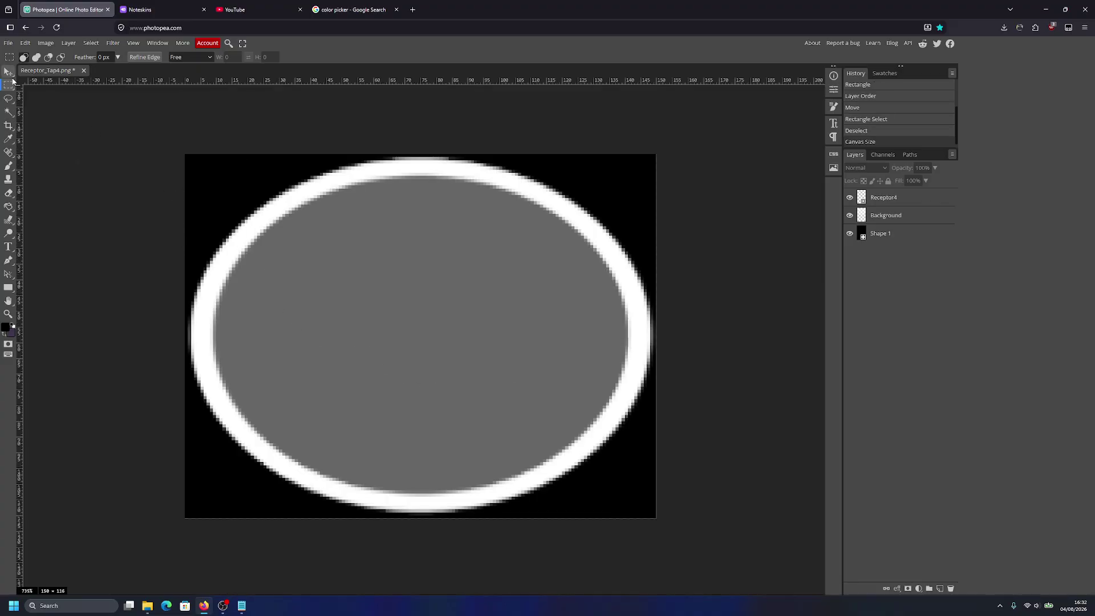
scroll(502, 318, "up", 3)
scroll(503, 319, "up", 1)
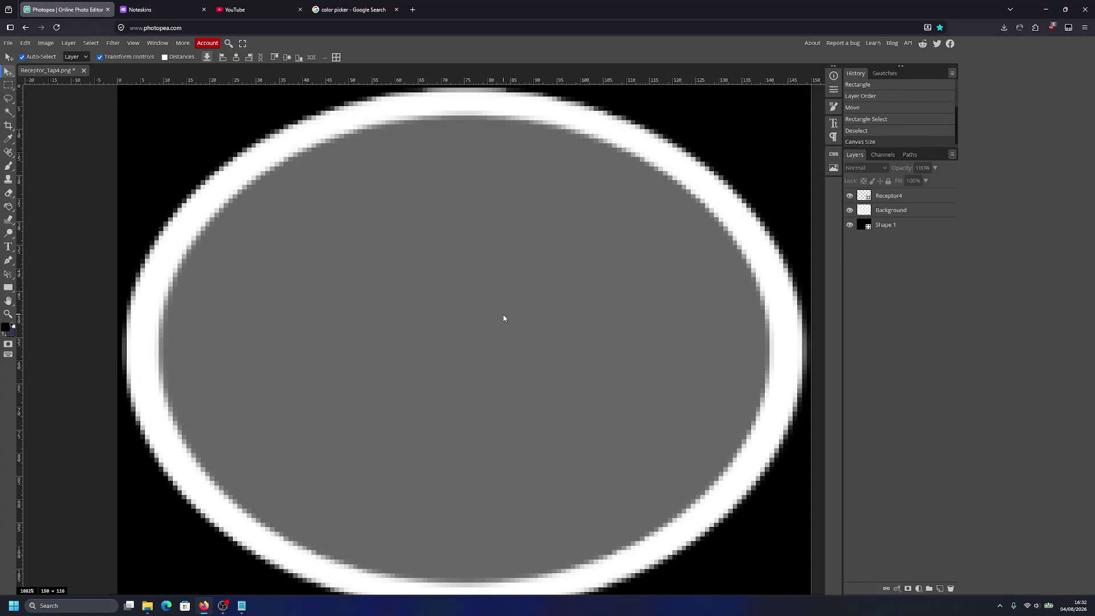
scroll(502, 183, "up", 1)
scroll(504, 284, "down", 5)
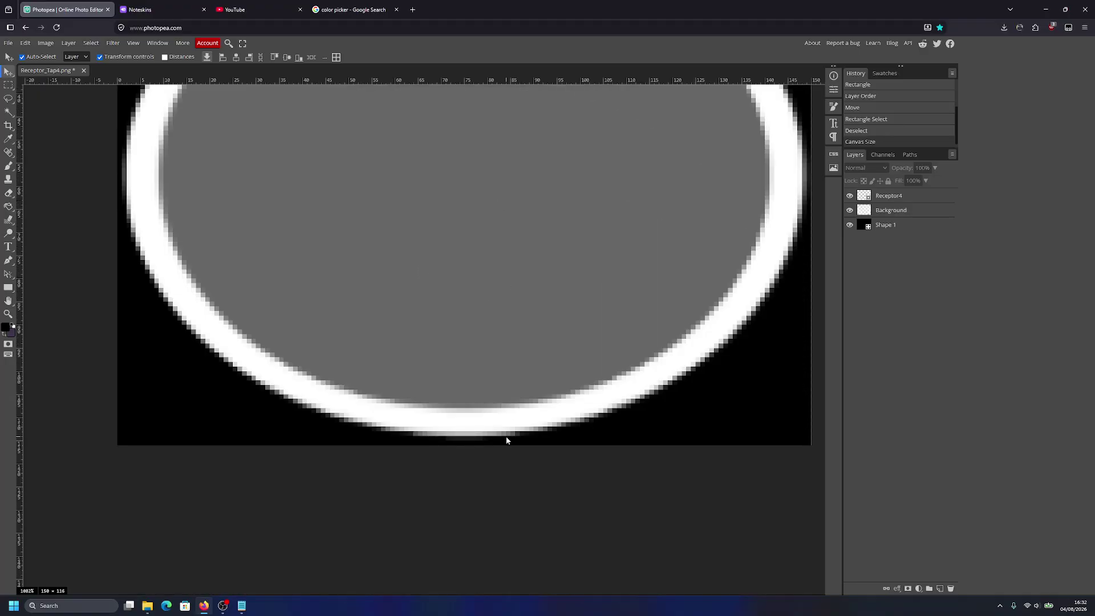
scroll(521, 419, "up", 3)
scroll(504, 450, "right", 2)
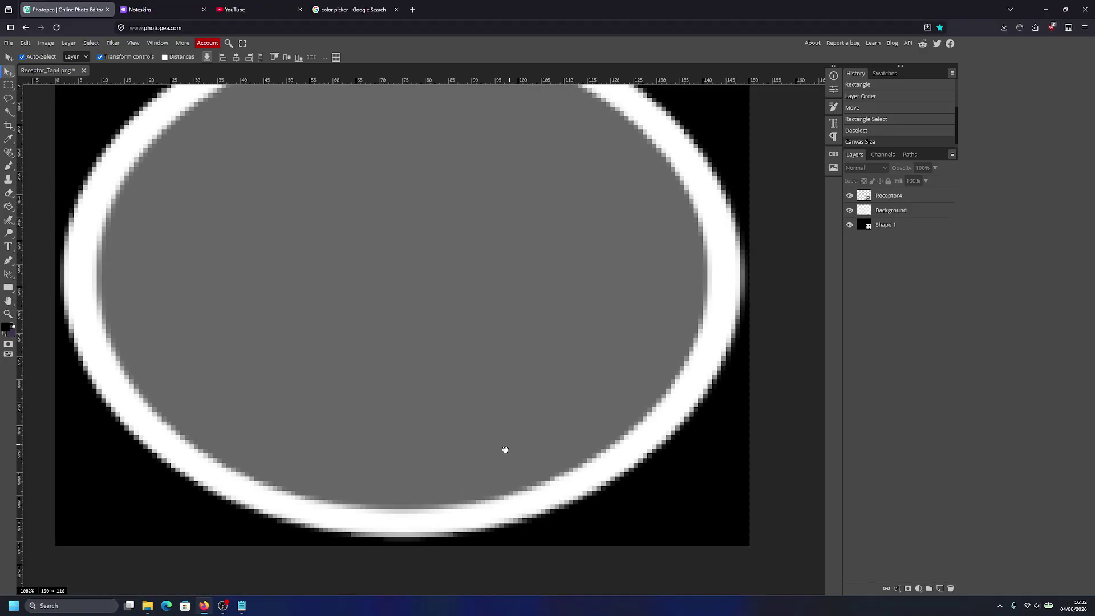
scroll(505, 454, "down", 2)
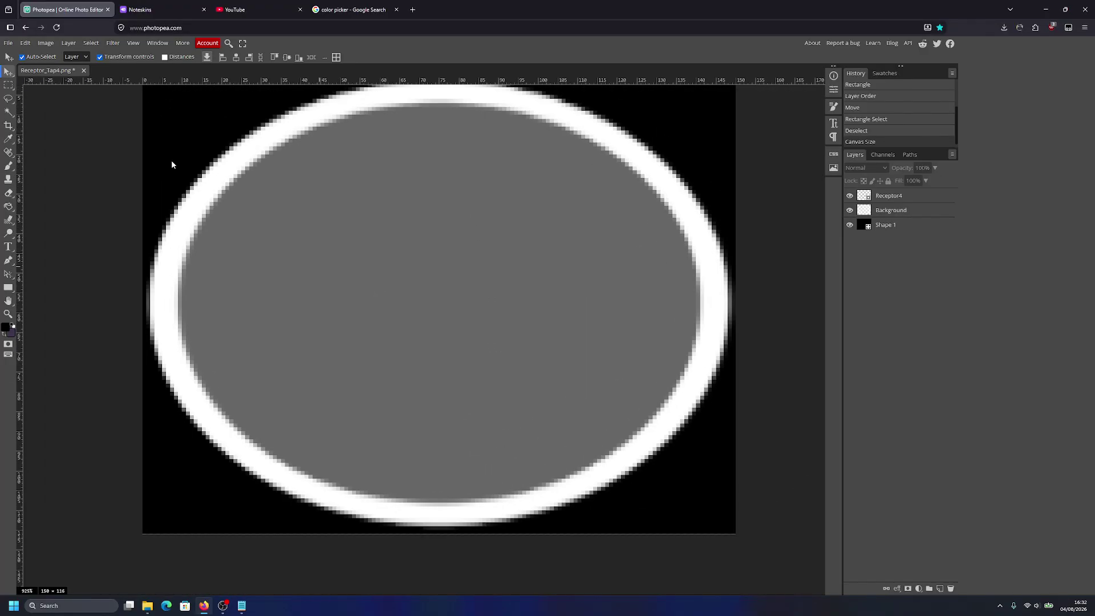
Step: Set the canvas height to 115 pixels, keeping the top-centre anchor
left_click(45, 43)
left_click(85, 175)
key("Tab")
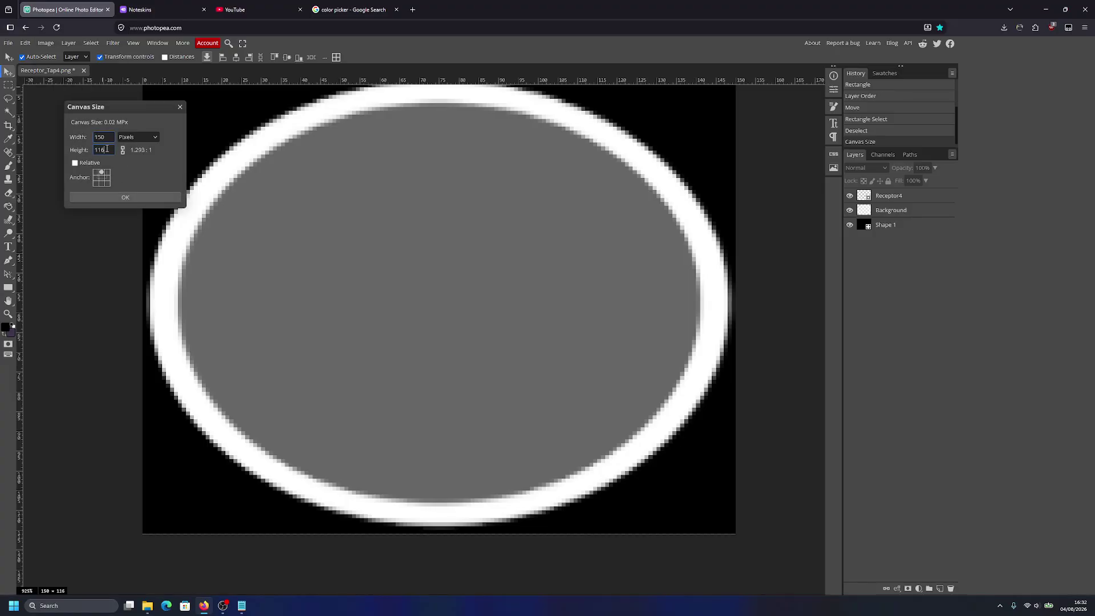
type("115")
left_click(117, 197)
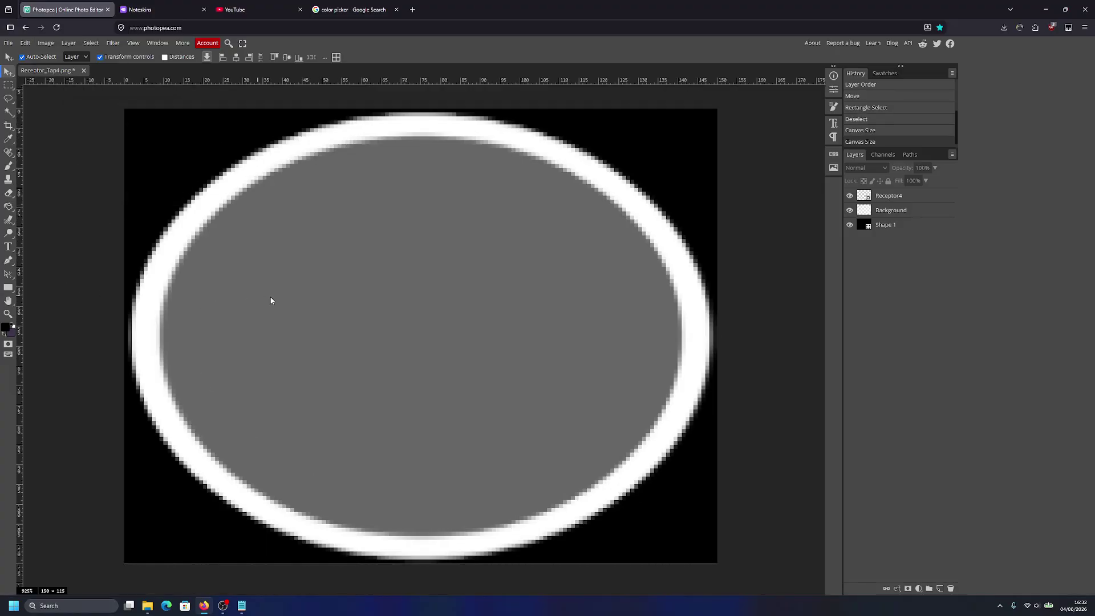
left_click_drag(270, 297, 337, 298)
scroll(349, 299, "down", 3)
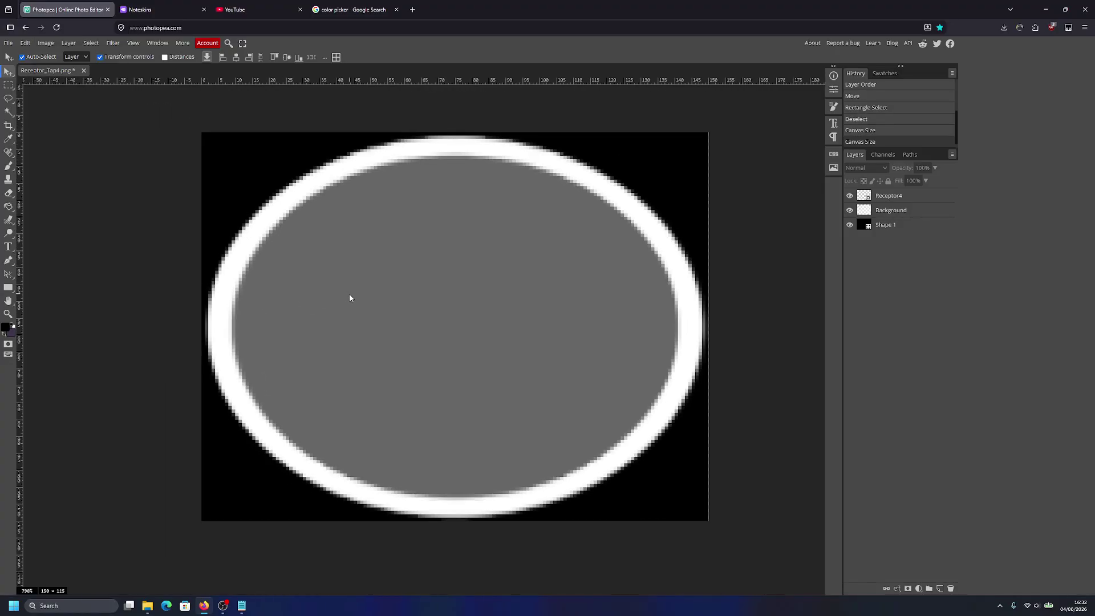
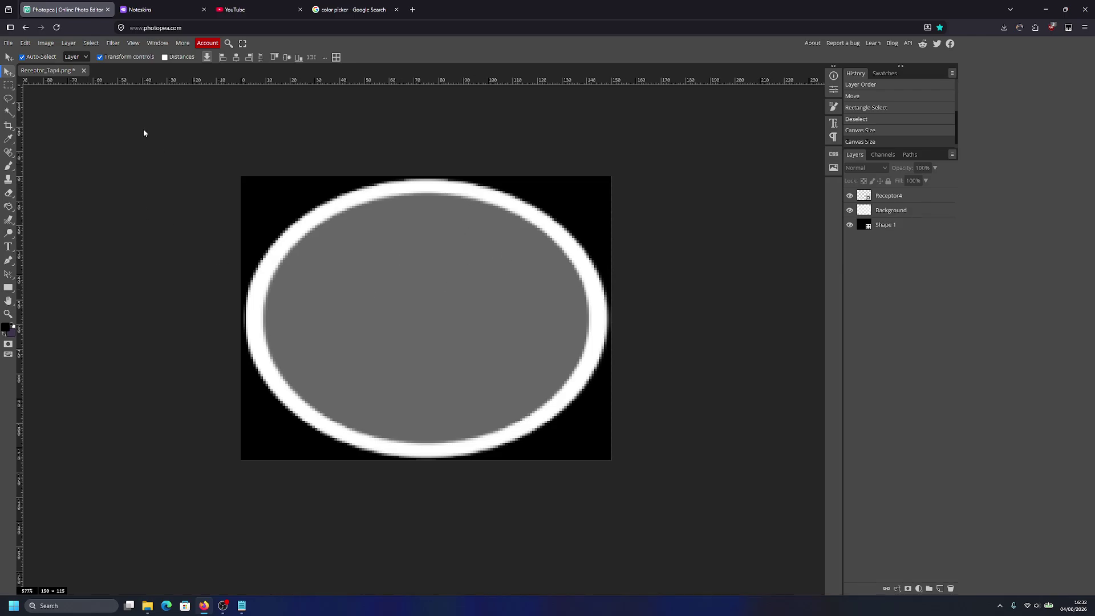
Step: Resize the image to 115 x 115 pixels without keeping its proportions, making the receptor a true circle
left_click(46, 44)
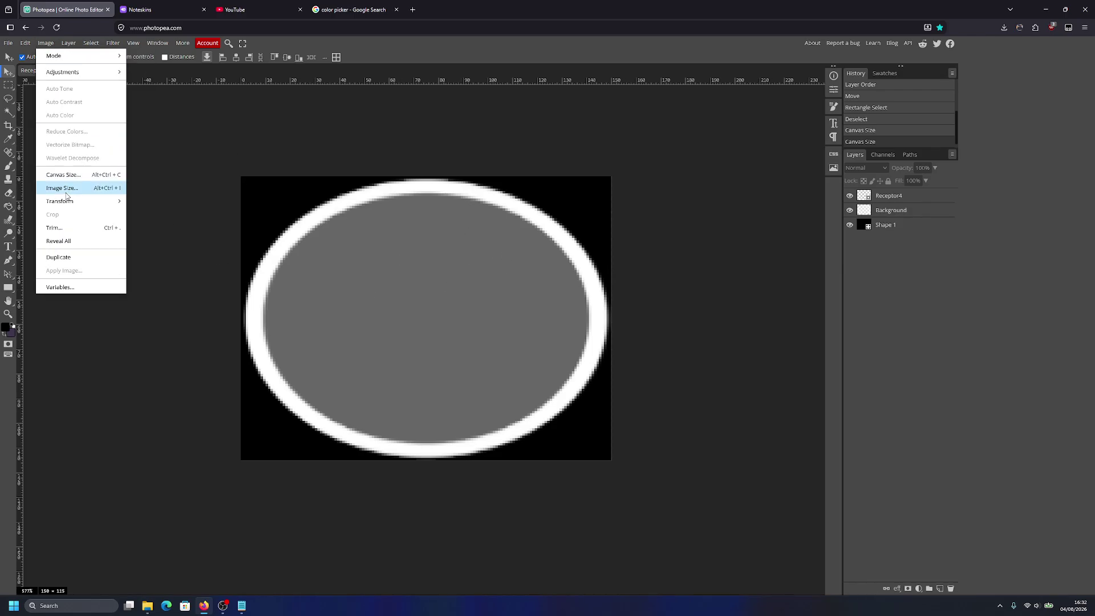
left_click(70, 190)
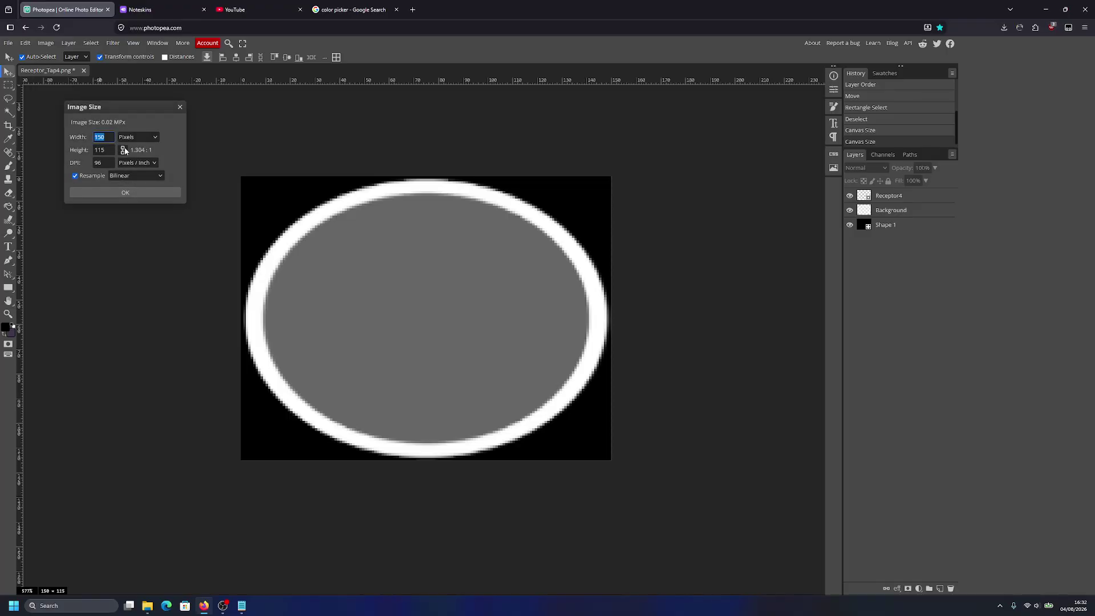
type("115")
left_click(141, 194)
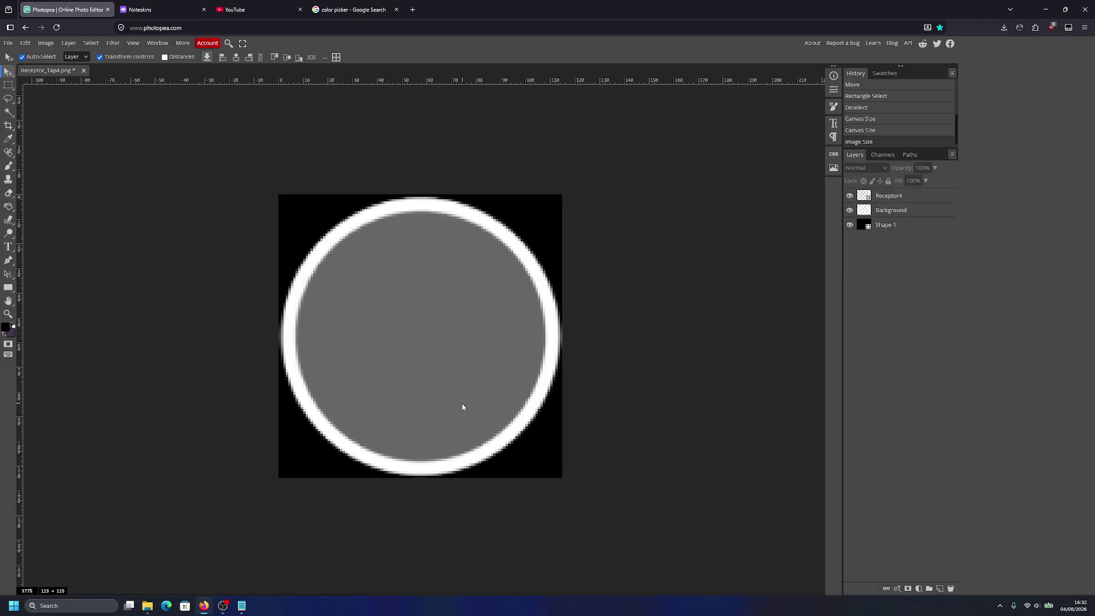
scroll(463, 407, "up", 3)
scroll(464, 393, "down", 3)
scroll(450, 403, "up", 3)
left_click_drag(487, 367, 569, 285)
Step: Compare the receptor with and without its fill against black, and leave the Background and Shape 1 layers hidden
left_click_drag(849, 224, 850, 211)
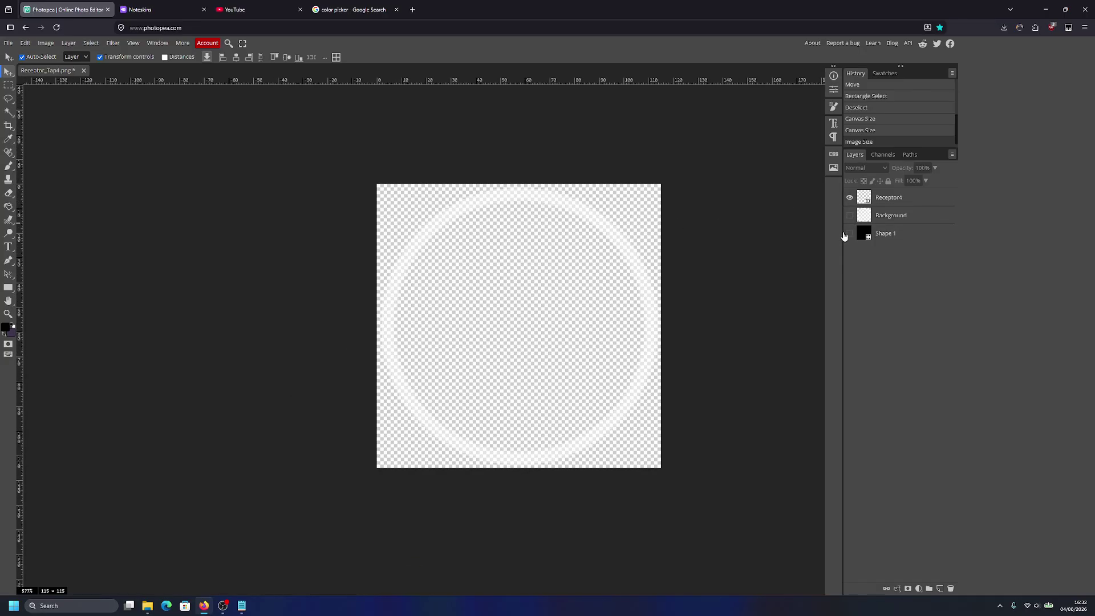
left_click(850, 233)
left_click(850, 216)
left_click(850, 216)
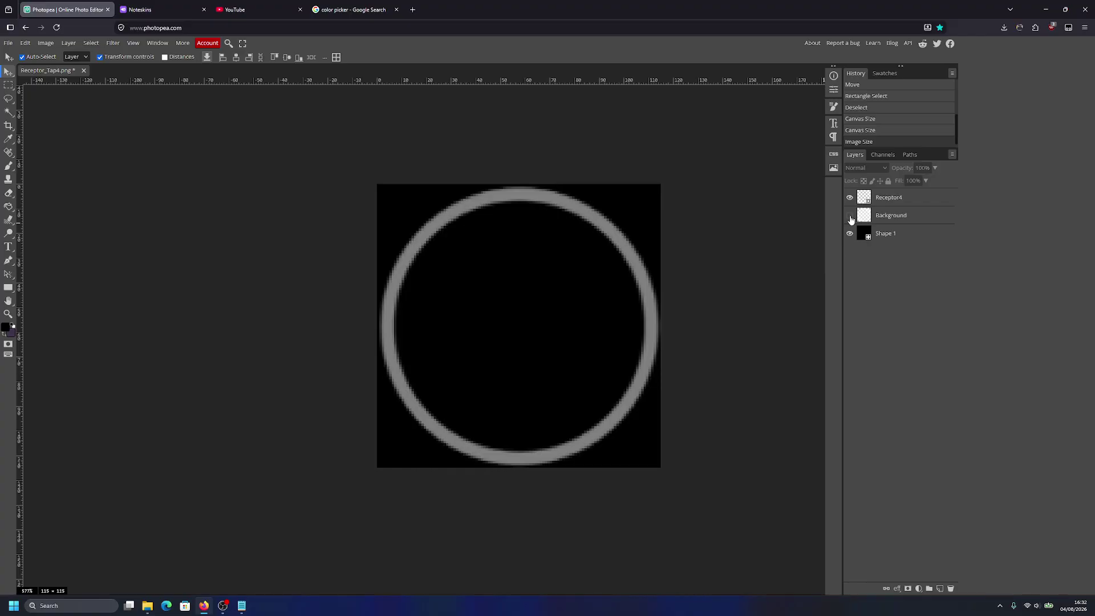
left_click(850, 233)
Step: Open the PNG export settings for the Receptor4 ring image
left_click(9, 44)
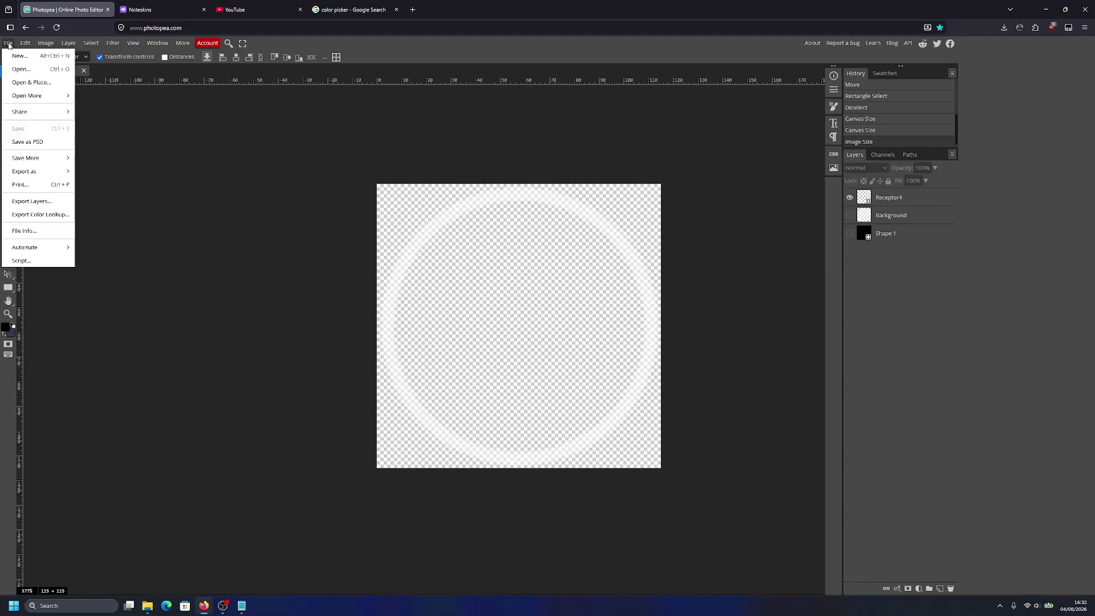
mouse_move(24, 172)
left_click(94, 171)
Step: Check the names and dimensions of the existing Go and Press receptor images in the "boj new" Receptors folder in File Explorer
key("alt+Tab")
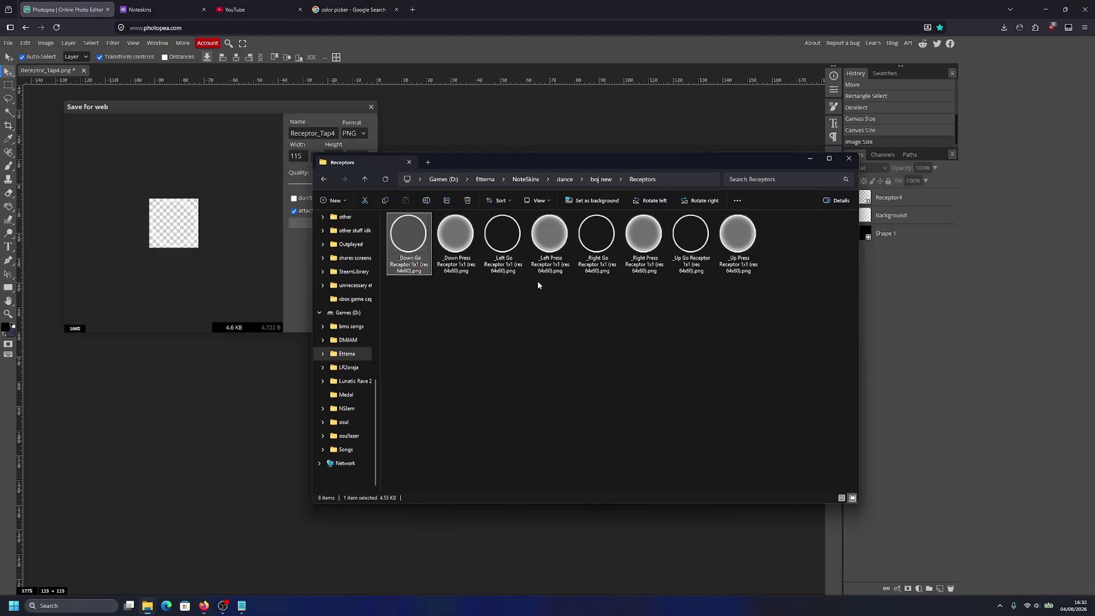
key("alt+Tab")
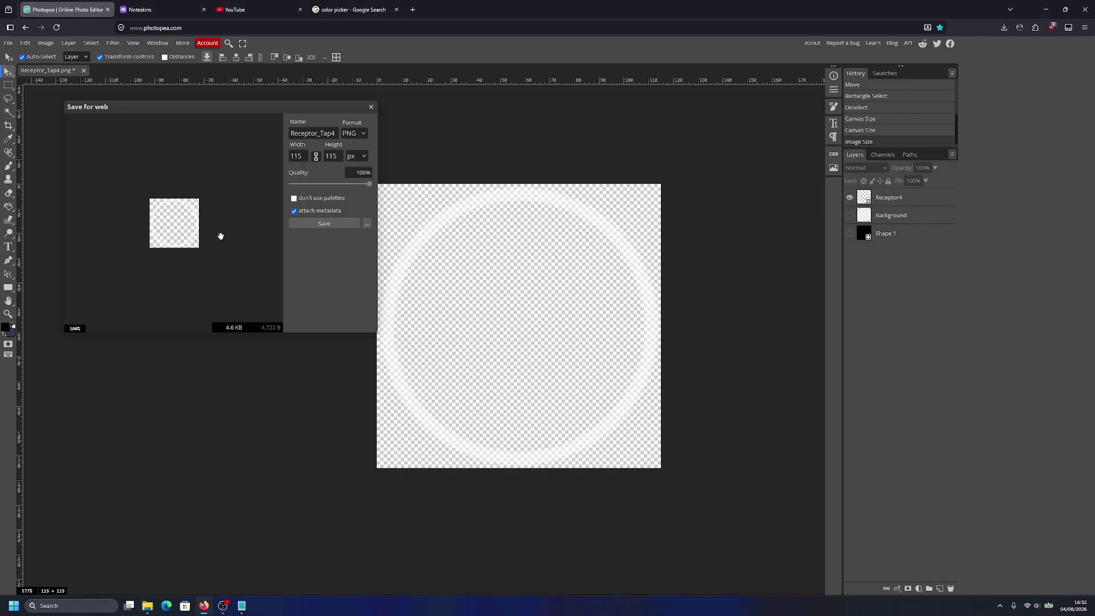
key("alt+Tab")
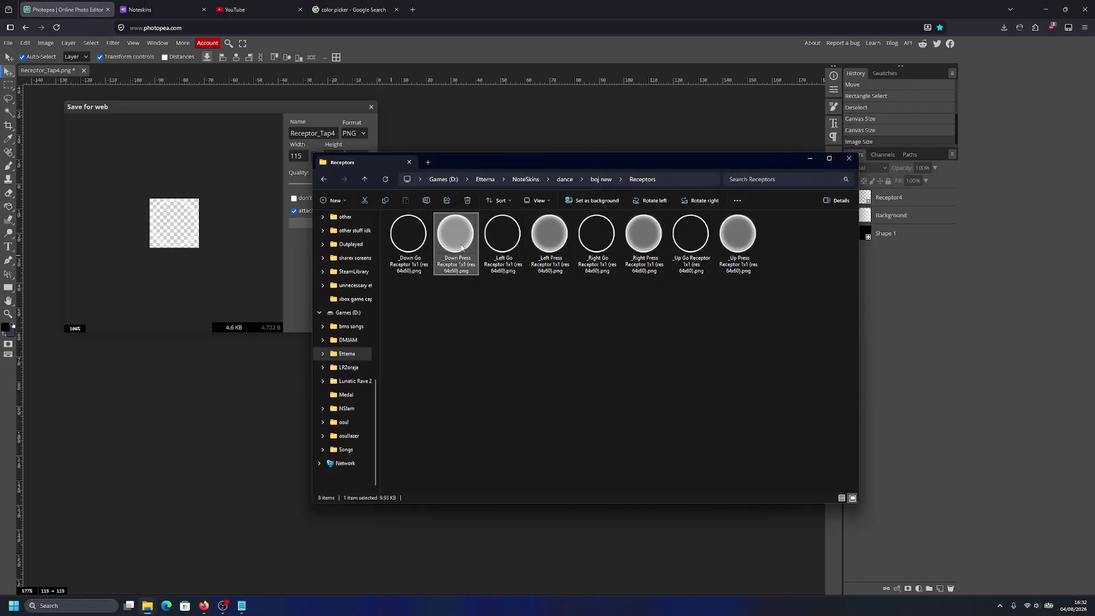
left_click(692, 233)
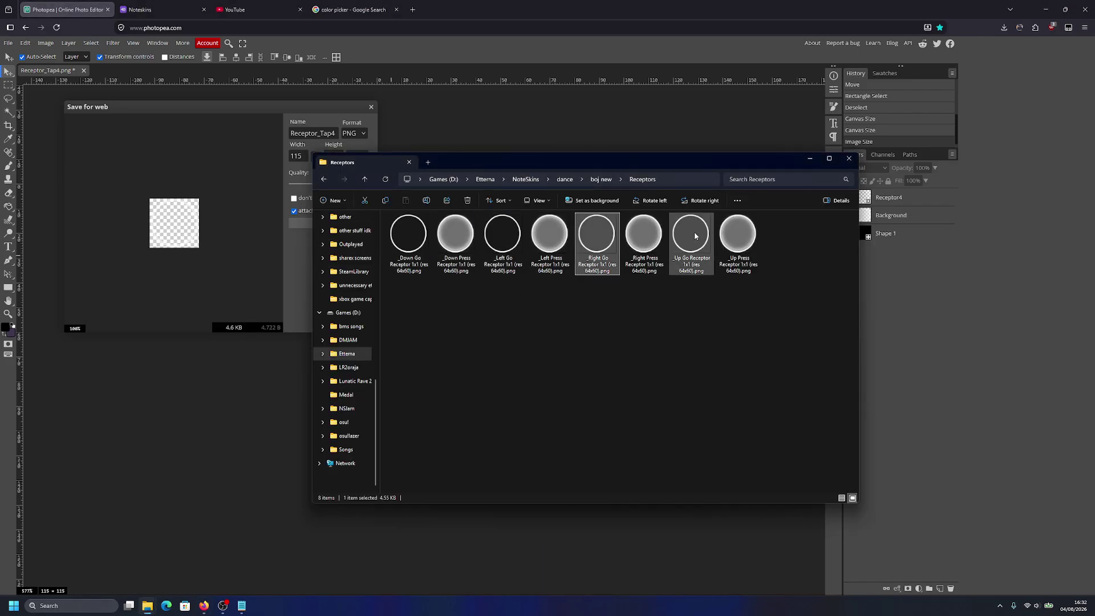
left_click(410, 243)
left_click(435, 288)
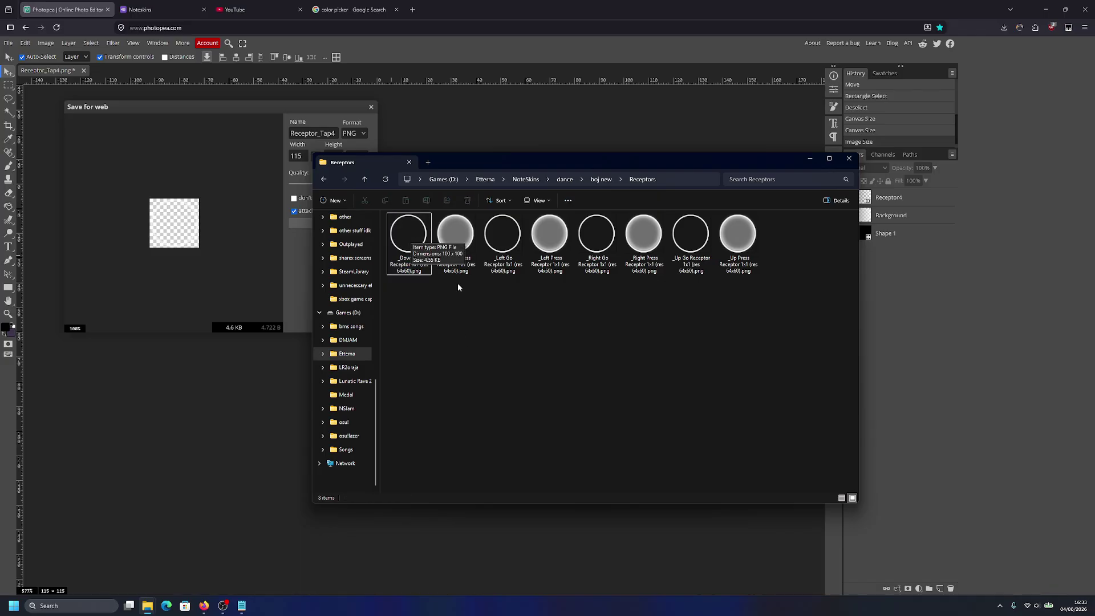
left_click(415, 246)
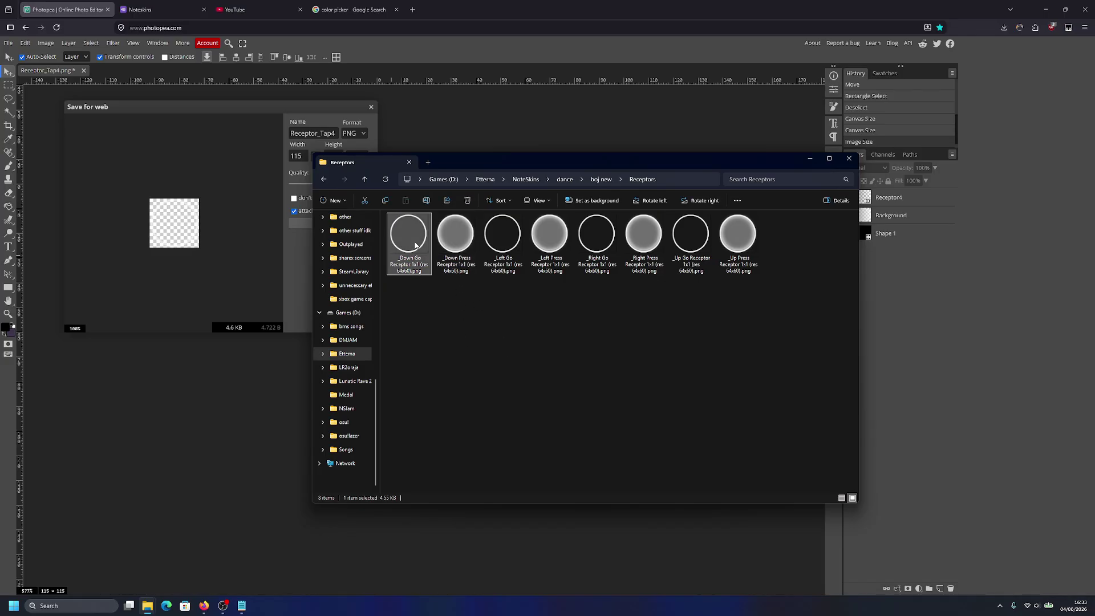
Step: Return to Photopea and save the Receptor4 ring as a 115 x 115 px PNG
left_click(232, 238)
double_click(317, 133)
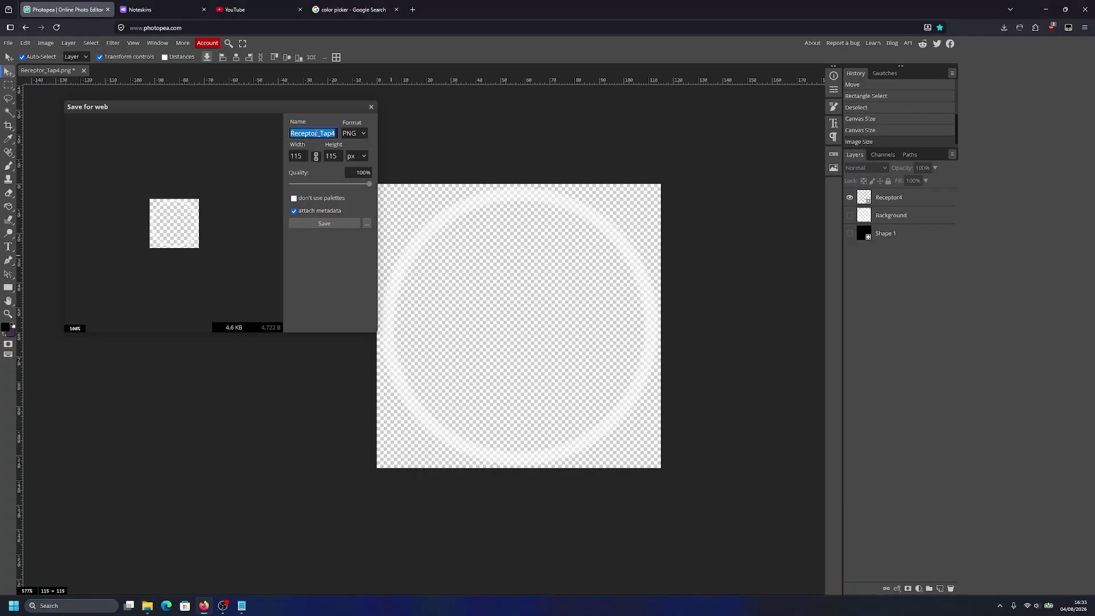
left_click(323, 223)
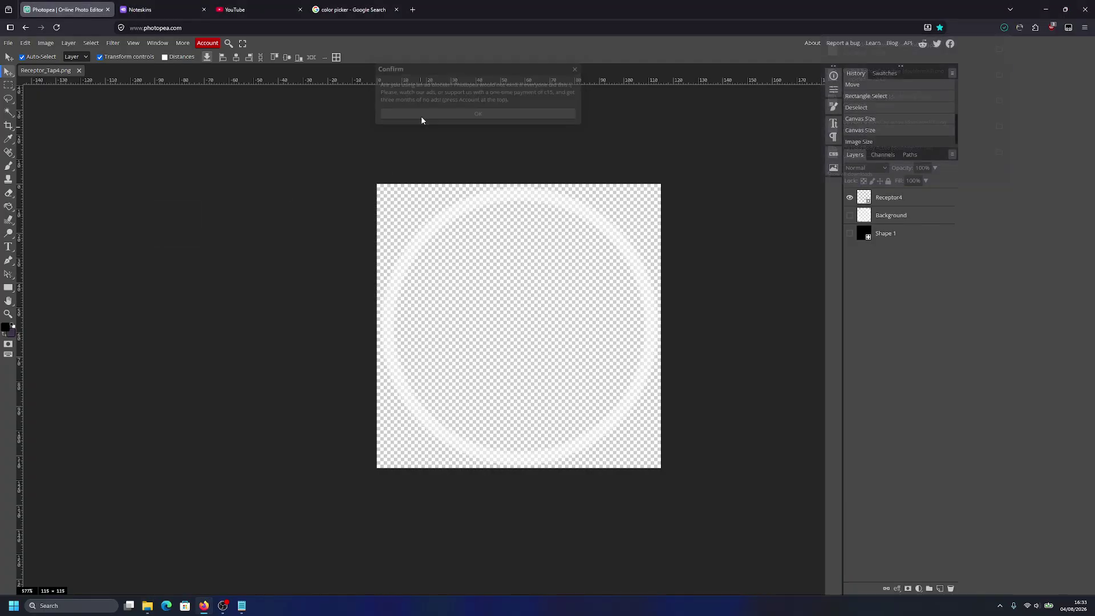
Step: Hide the Receptor4 layer, show the Background layer, and switch to the Receptors folder in File Explorer
left_click(850, 197)
left_click(850, 215)
key("alt+Tab")
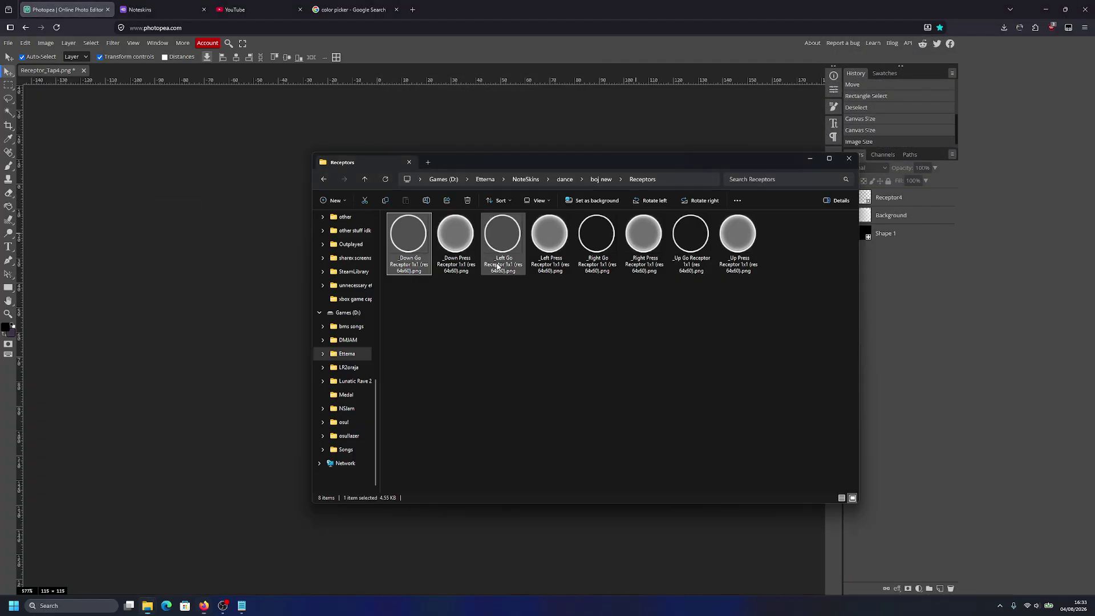
Step: Export the filled Background circle from Photopea as a 115 x 115 px PNG named "_Down Press Receptor 1x1 (res 64x60)"
left_click(450, 239)
left_click_drag(450, 237, 237, 194)
left_click(8, 42)
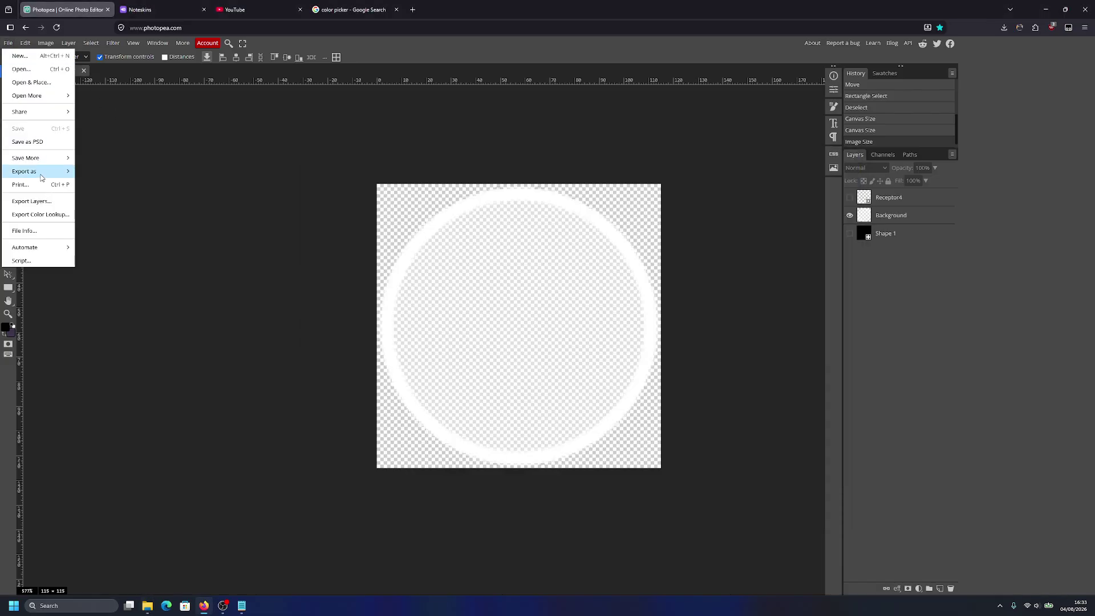
mouse_move(23, 174)
left_click(92, 173)
double_click(321, 135)
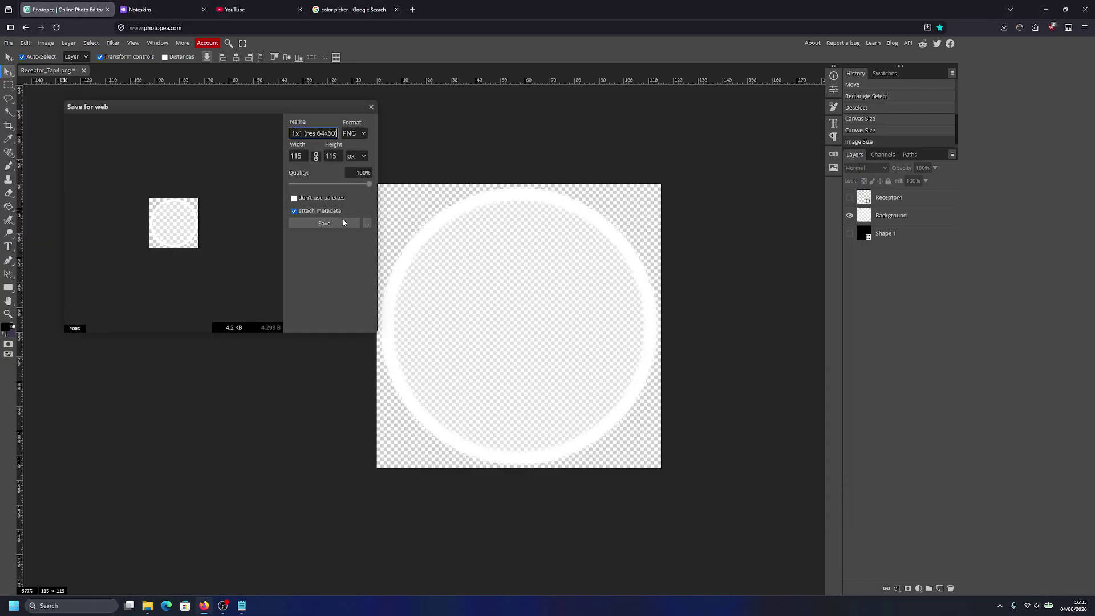
left_click(324, 223)
left_click(434, 113)
Step: Copy the exported Down Go and Down Press PNGs from Downloads into the Receptors folder, replacing the existing Down Press file
key("alt+Tab")
key("alt+Tab")
key("alt+Tab")
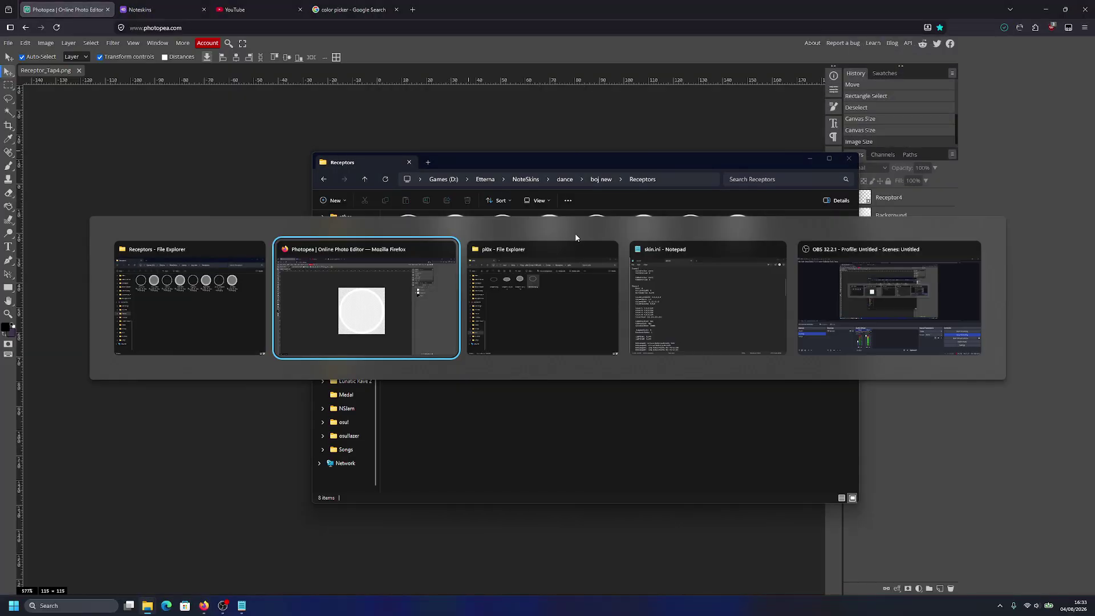
scroll(160, 251, "up", 5)
left_click(165, 252)
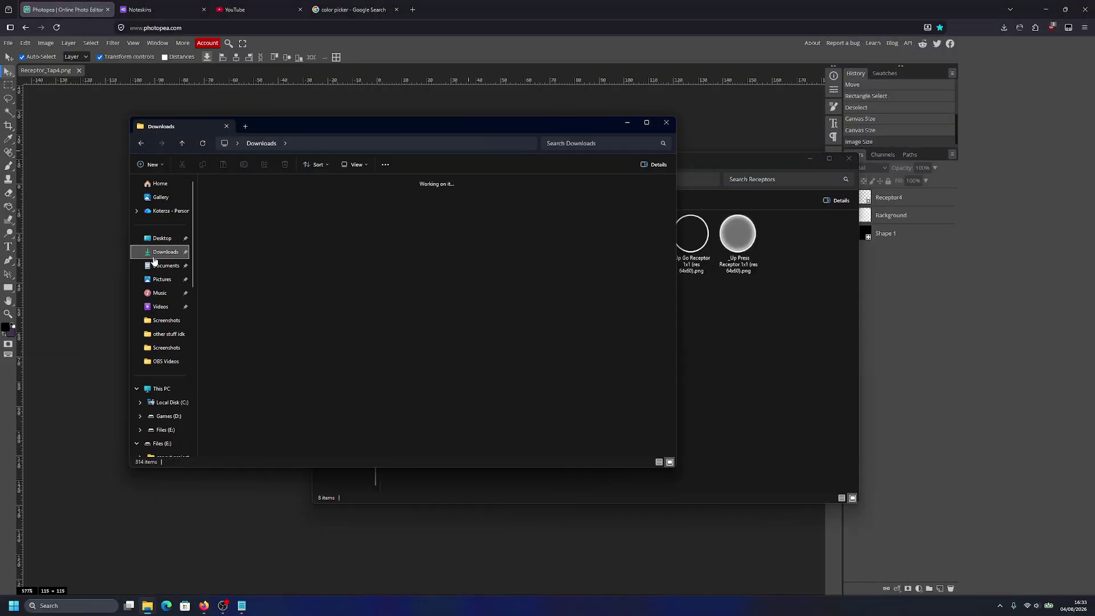
left_click(273, 212)
left_click(241, 217, "ctrl")
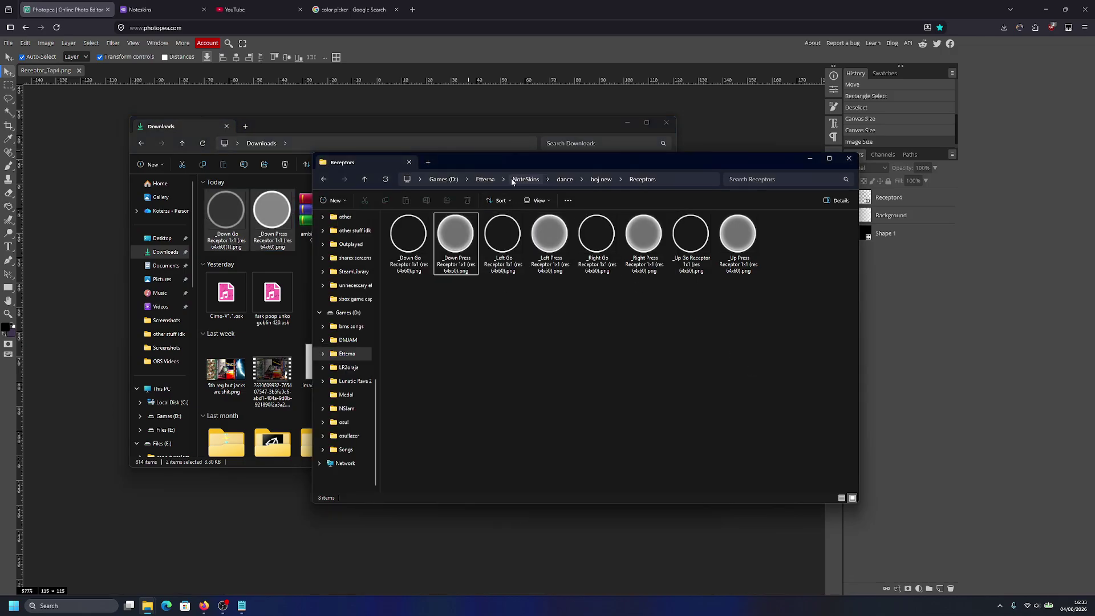
left_click_drag(519, 165, 580, 162)
left_click_drag(516, 228, 523, 337)
left_click(271, 247)
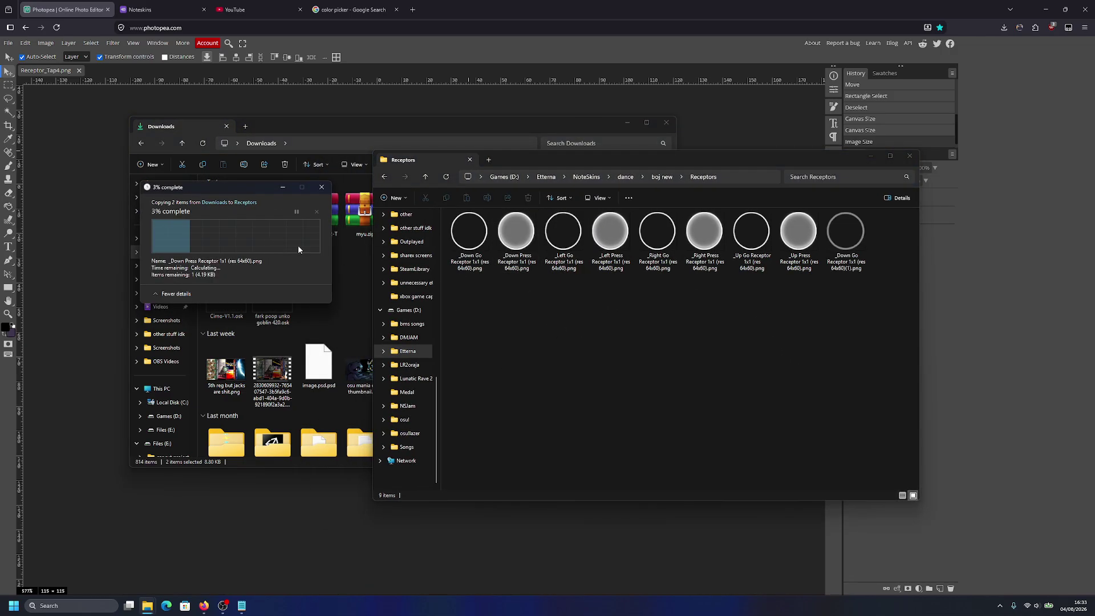
Step: Delete the old Down Go image and rename the newly copied one "_Down Go Receptor 1x1 (res 64x60)"
left_click(466, 234)
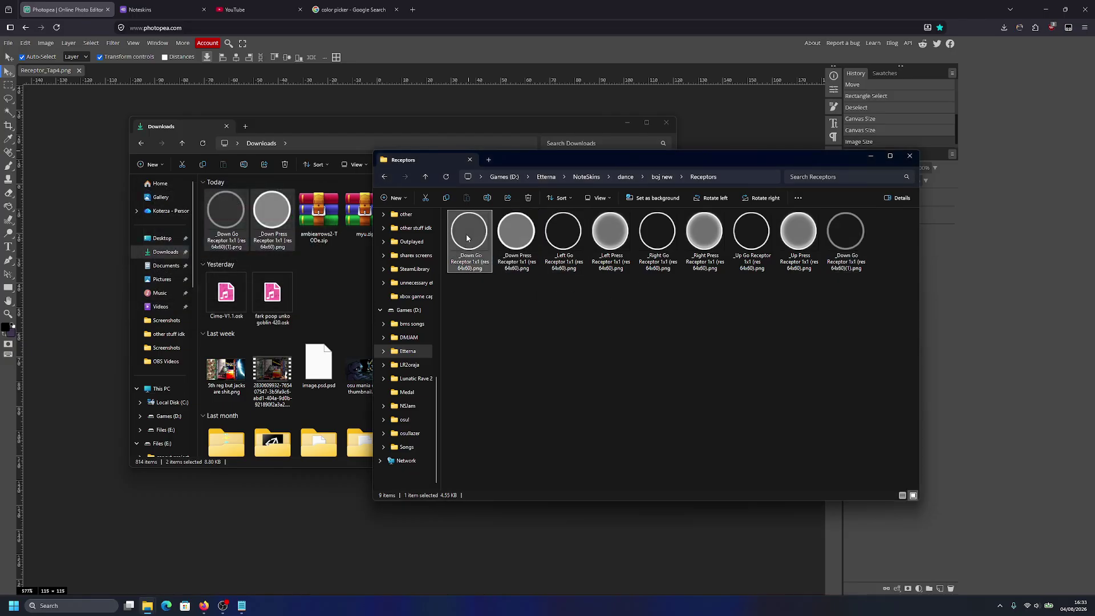
key("Delete")
left_click(810, 233)
key("F2")
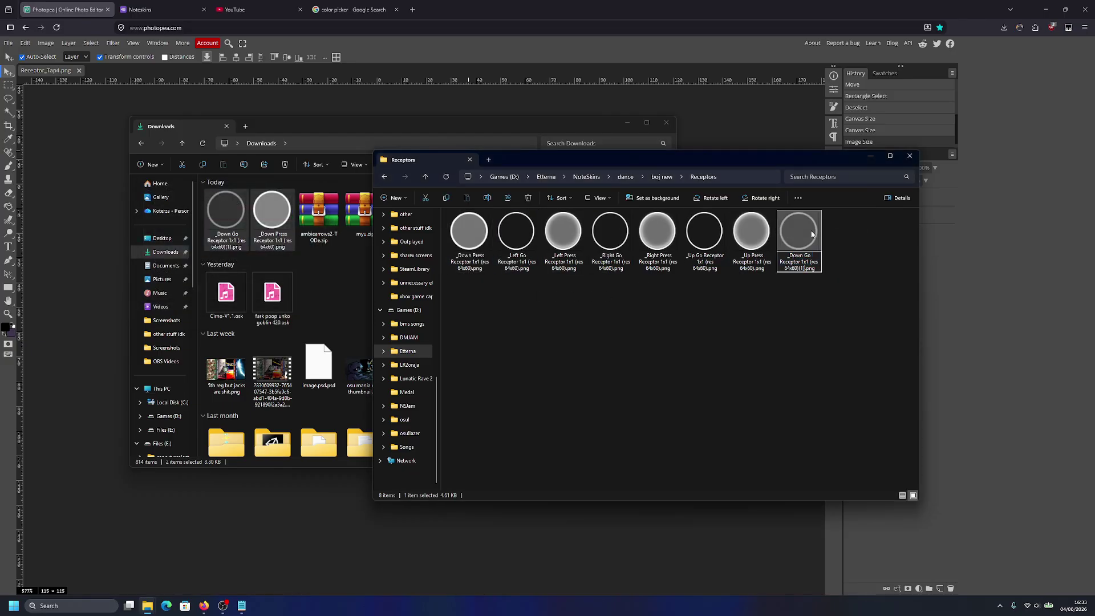
key("Return")
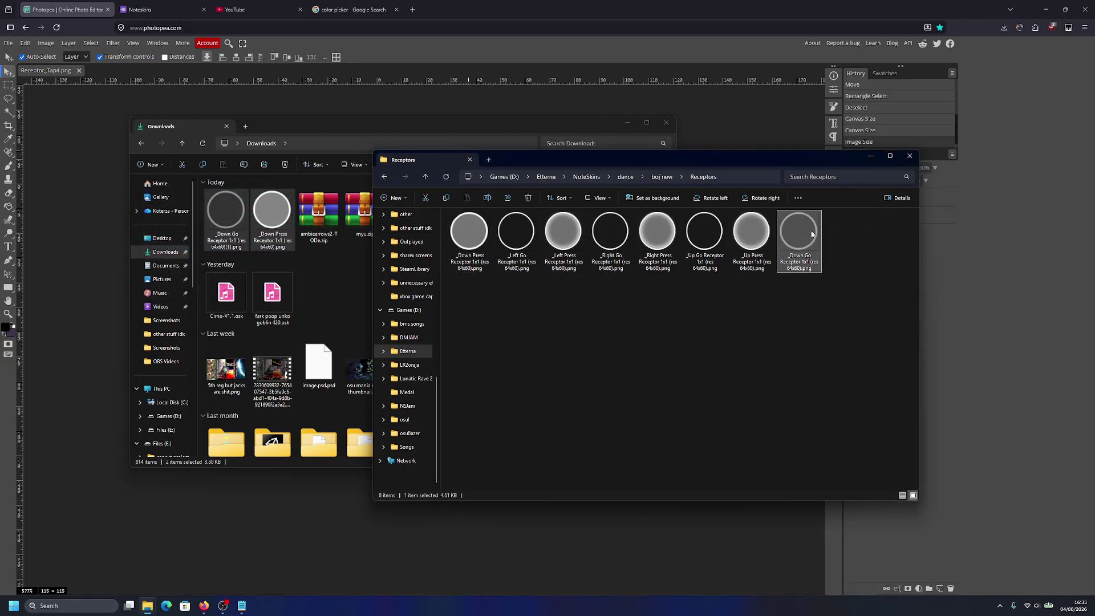
left_click(447, 177)
Step: Duplicate the Down Go and Down Press images, and replace Left Go with the Go copy, named "_Left Go Receptor 1x1 (res 64x60)"
left_click(516, 234, "ctrl")
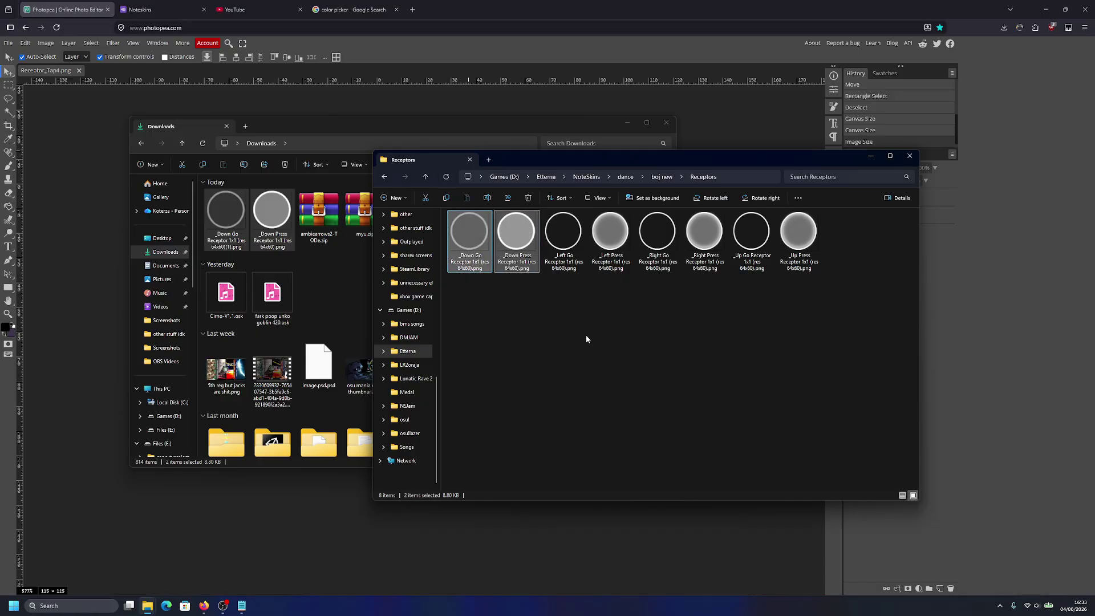
key("ctrl+v")
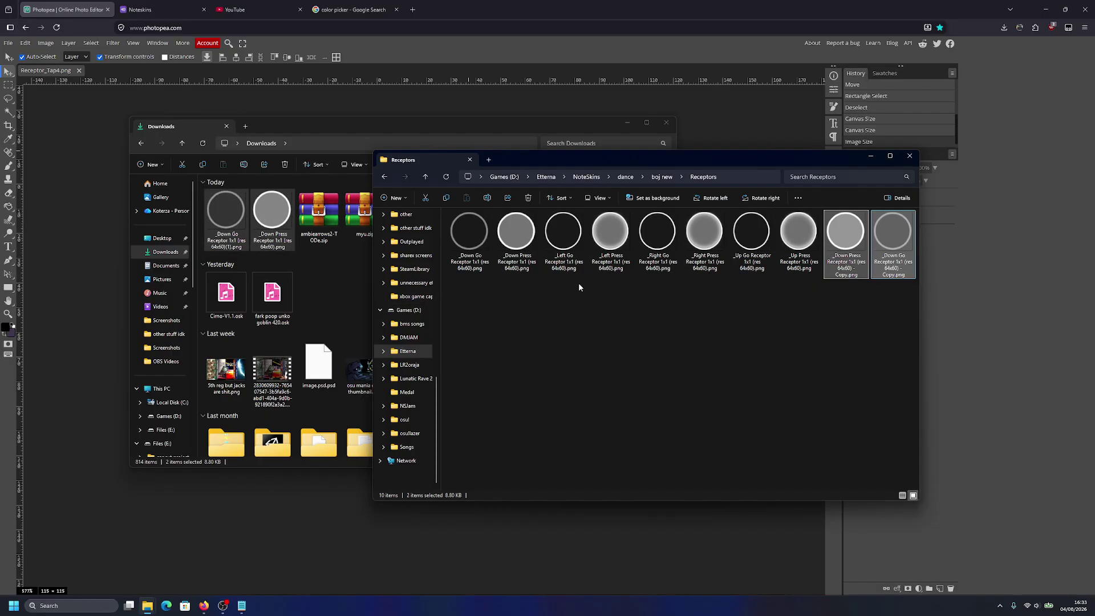
left_click(559, 238)
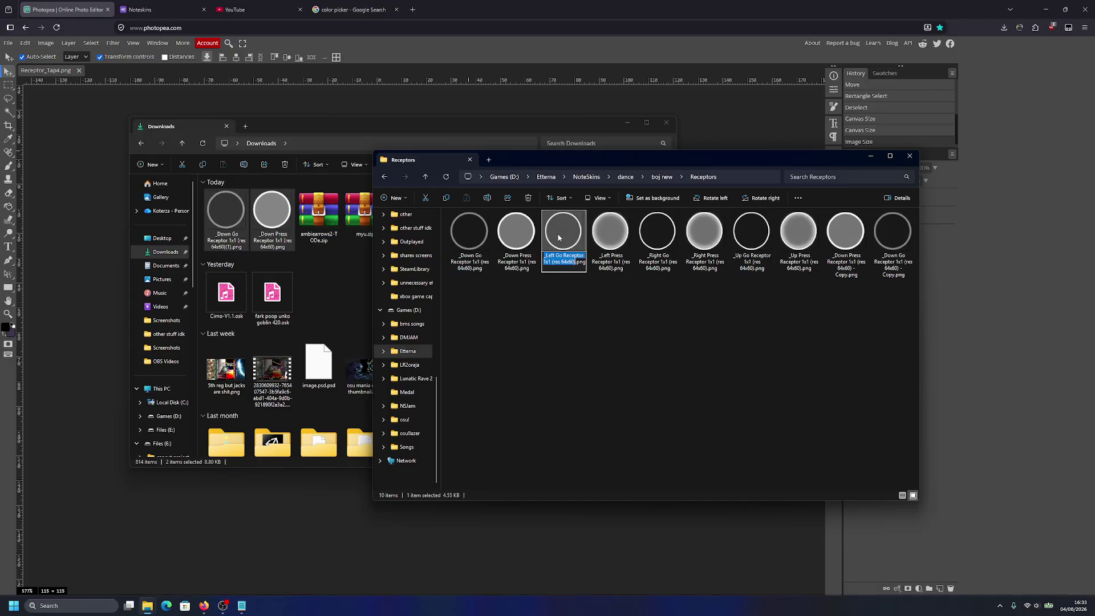
left_click(876, 241)
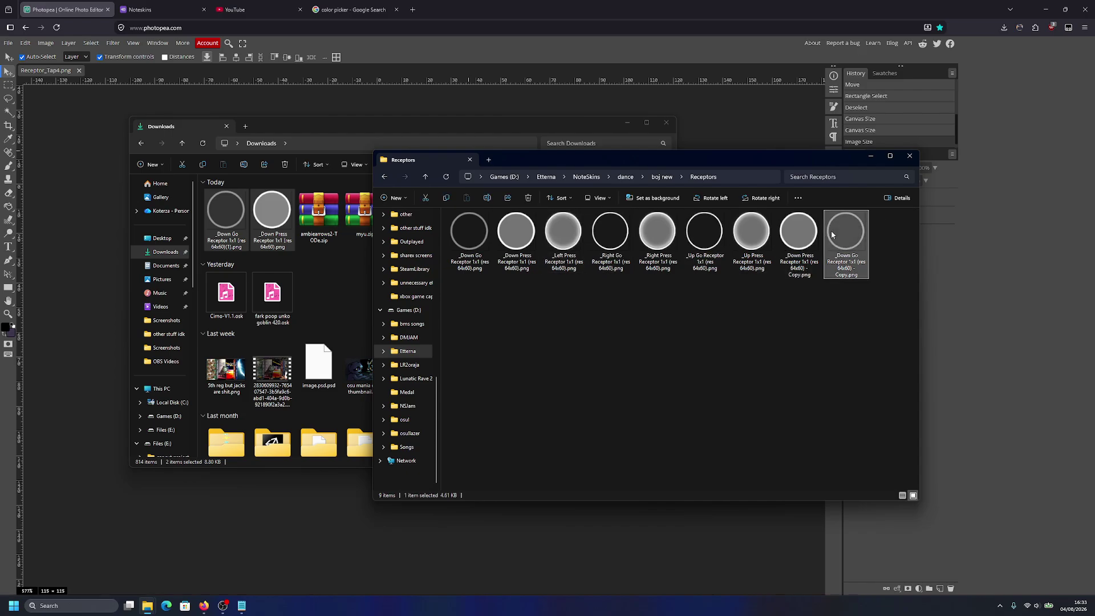
key("F2")
type("_Left Go Receptor 1x1 (res 64x60)")
key("Return")
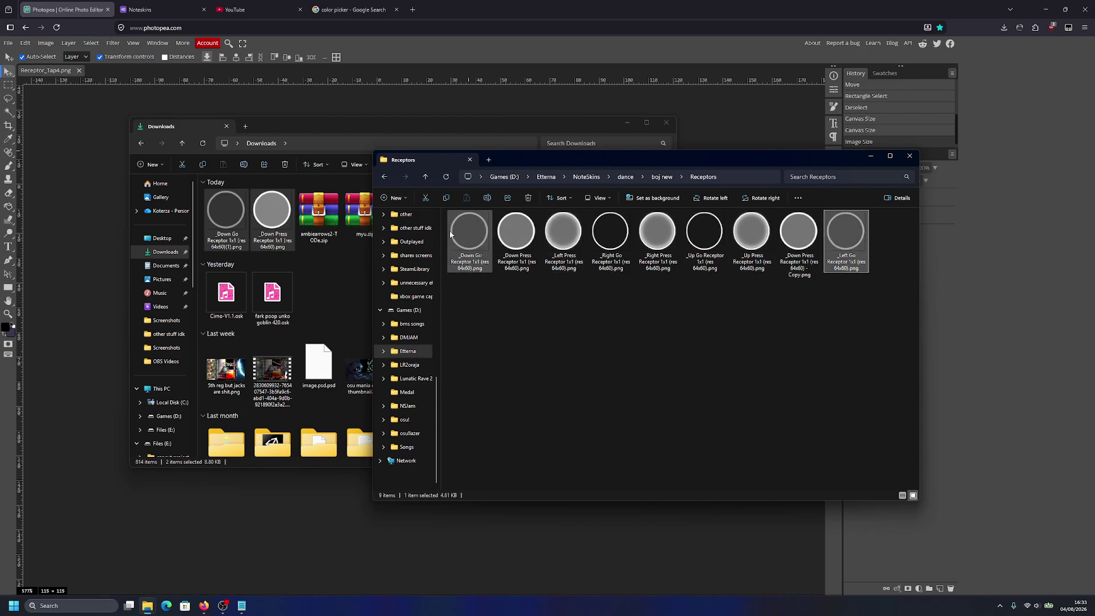
Step: Delete the old Left Press image and rename the Down Press copy "_Left Press Receptor 1x1 (res 64x60)"
left_click(570, 237)
key("F2")
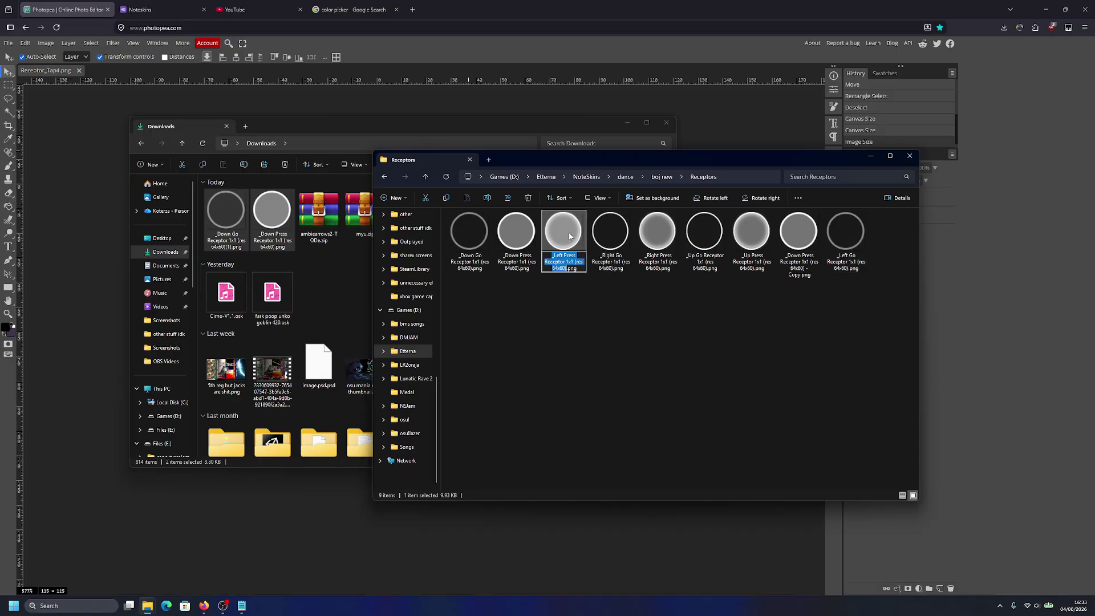
key("Escape")
key("Delete")
left_click(770, 236)
key("F2")
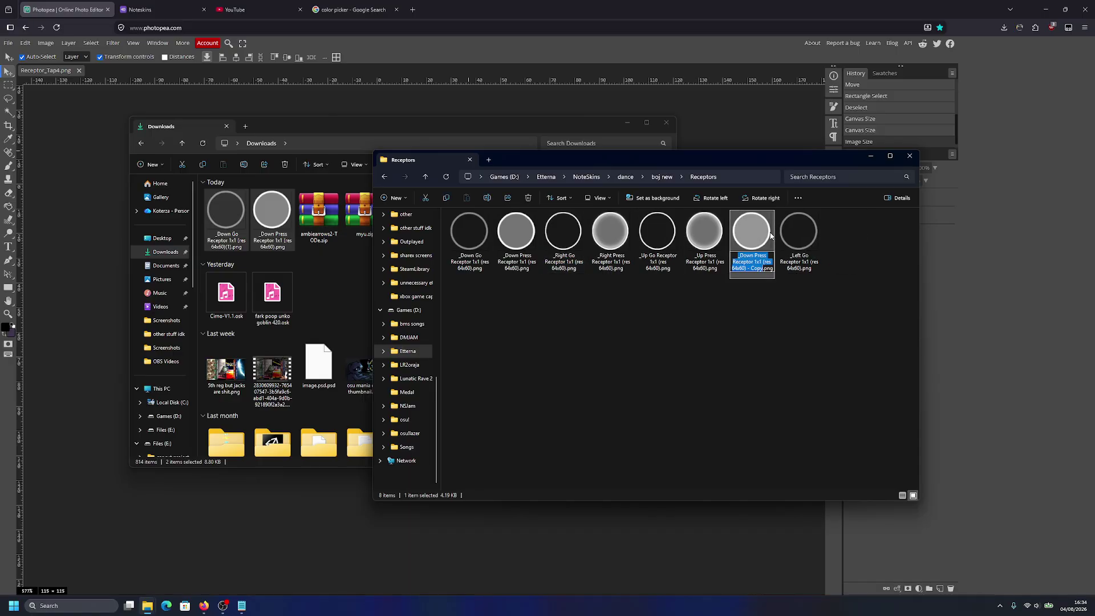
key("ctrl+v")
key("Return")
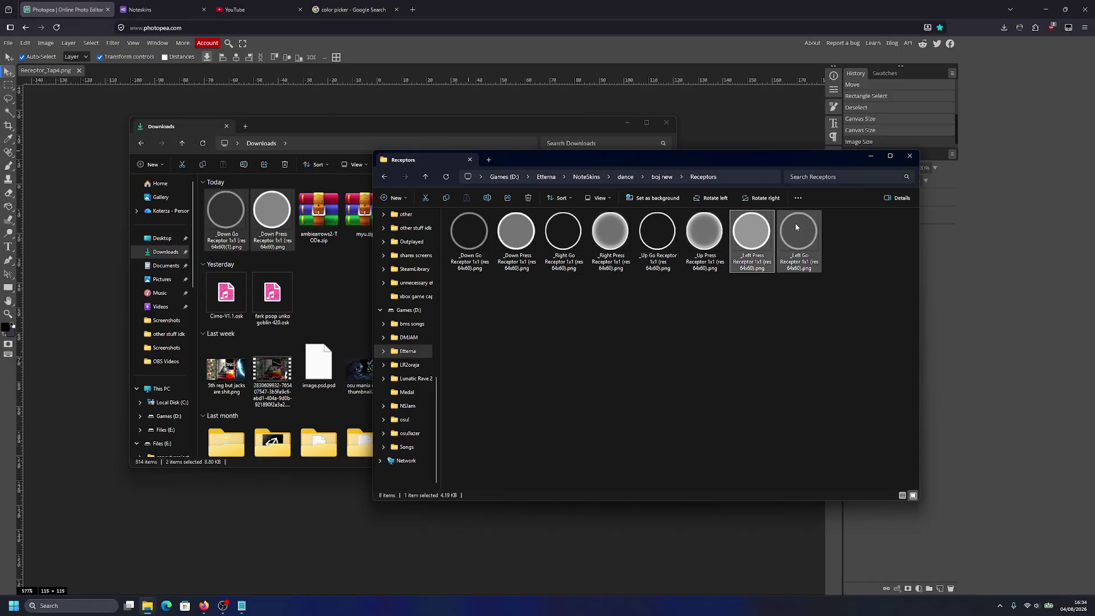
Step: Duplicate the four new Down and Left receptor images within the Receptors folder
left_click(469, 234, "ctrl")
left_click(516, 234, "ctrl")
left_click_drag(798, 234, 865, 274)
Step: Delete the old Right Go image and rename the Left Go copy "_Right Go Receptor 1x1 (res 64x60)"
left_click(573, 236)
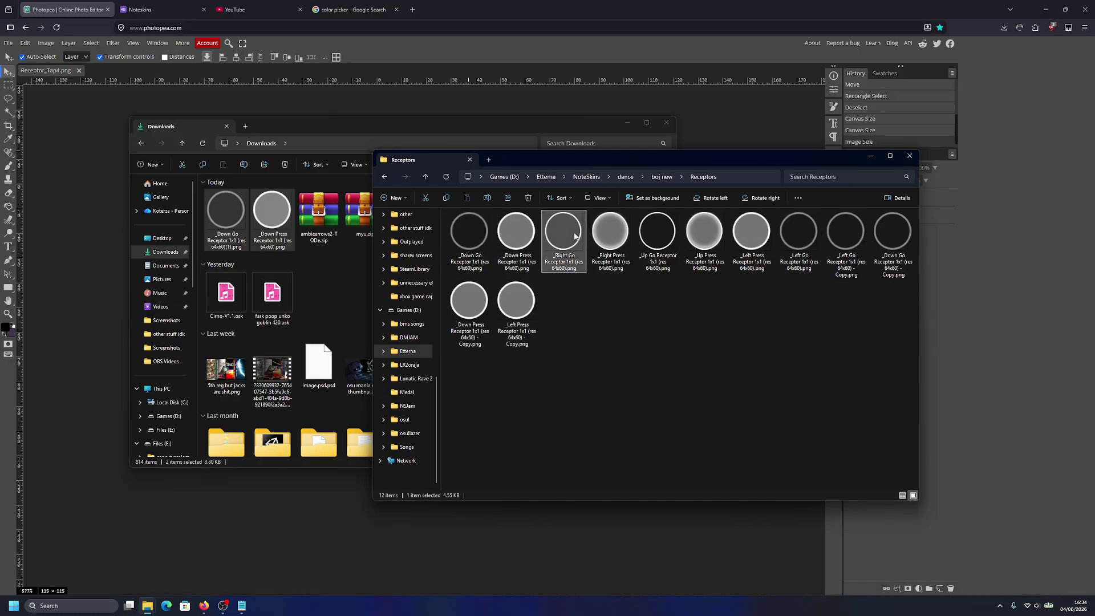
key("F2")
key("Escape")
key("Delete")
left_click(797, 228)
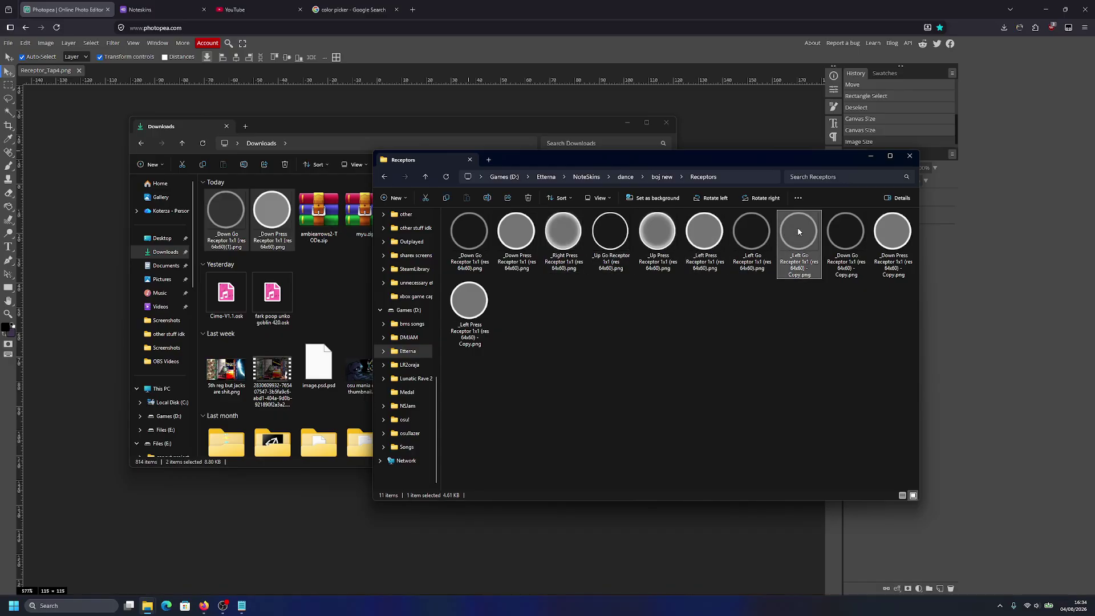
key("F2")
key("ctrl+v")
key("Return")
Step: Delete the old Up Go image and rename the Down Go copy "_Up Go Receptor 1x1 (res 64x60)"
left_click(598, 230)
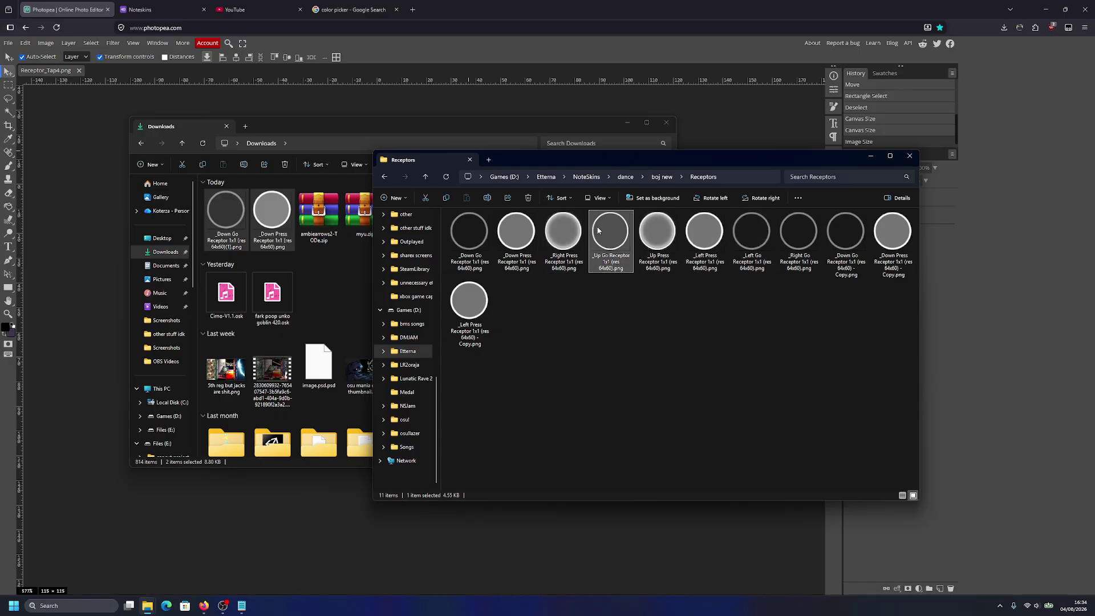
key("Delete")
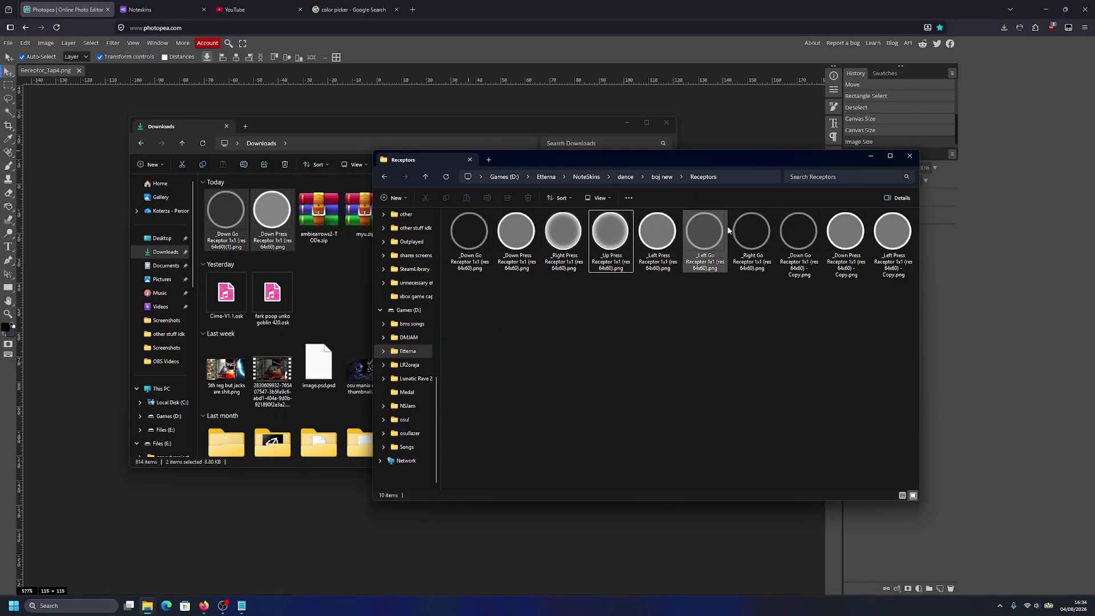
left_click(808, 227)
key("F2")
key("ctrl+v")
key("Return")
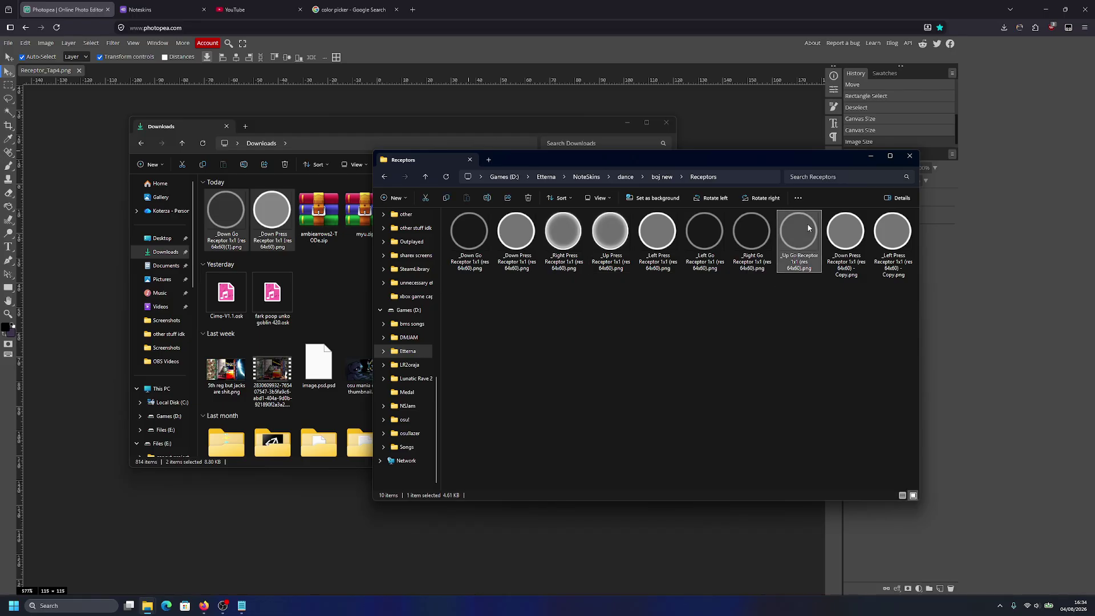
Step: Delete the old Right Press image and rename the Down Press copy "_Right Press Receptor 1x1 (res 64x60)"
left_click(574, 245)
key("F2")
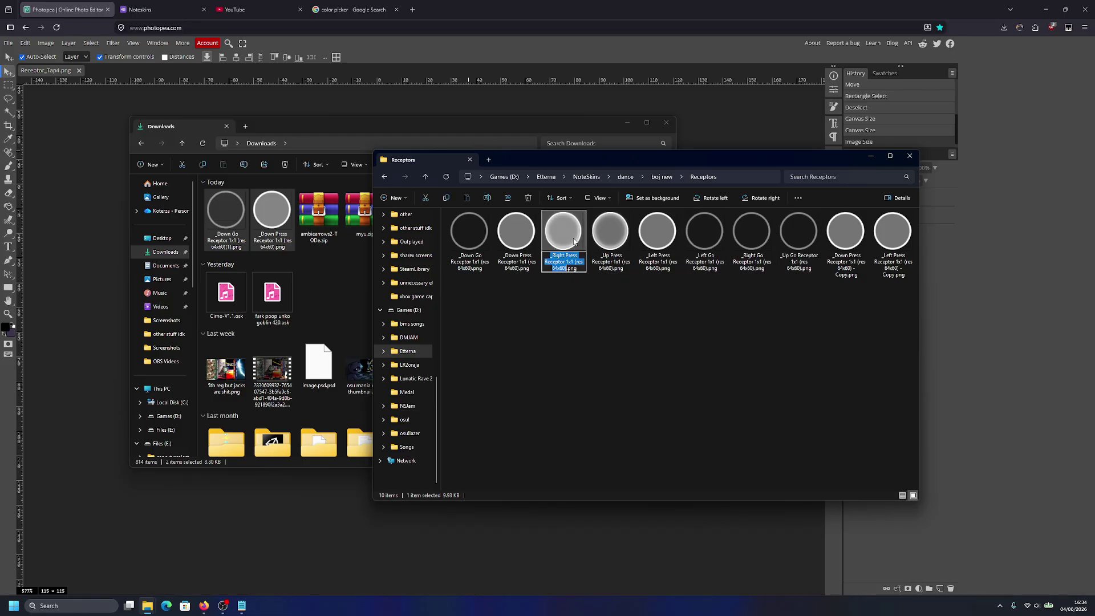
key("Escape")
key("Delete")
left_click(804, 229)
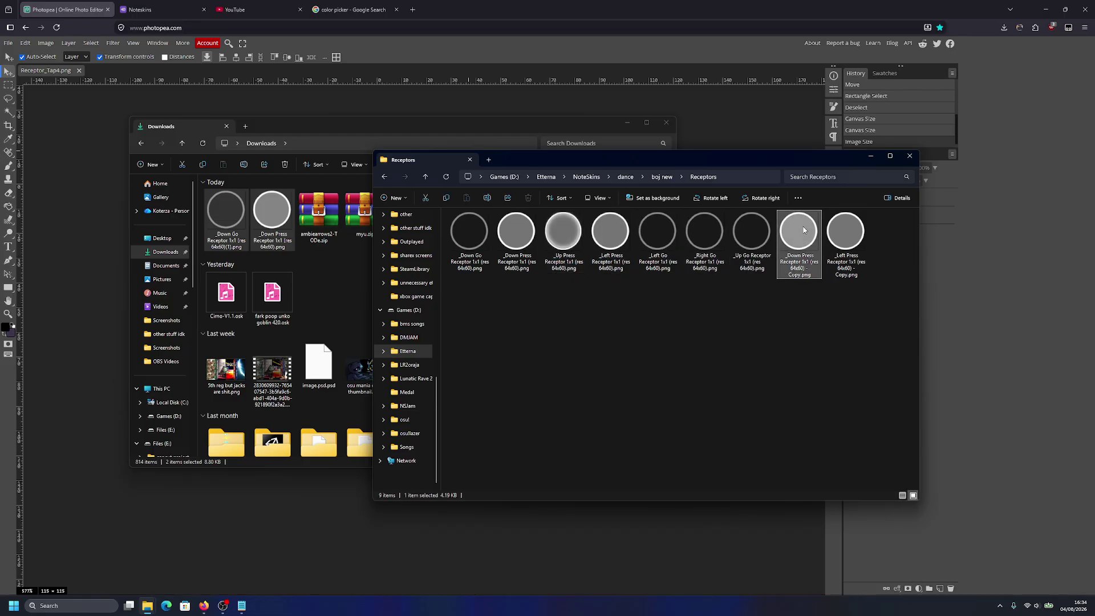
key("F2")
key("ctrl+v")
key("Return")
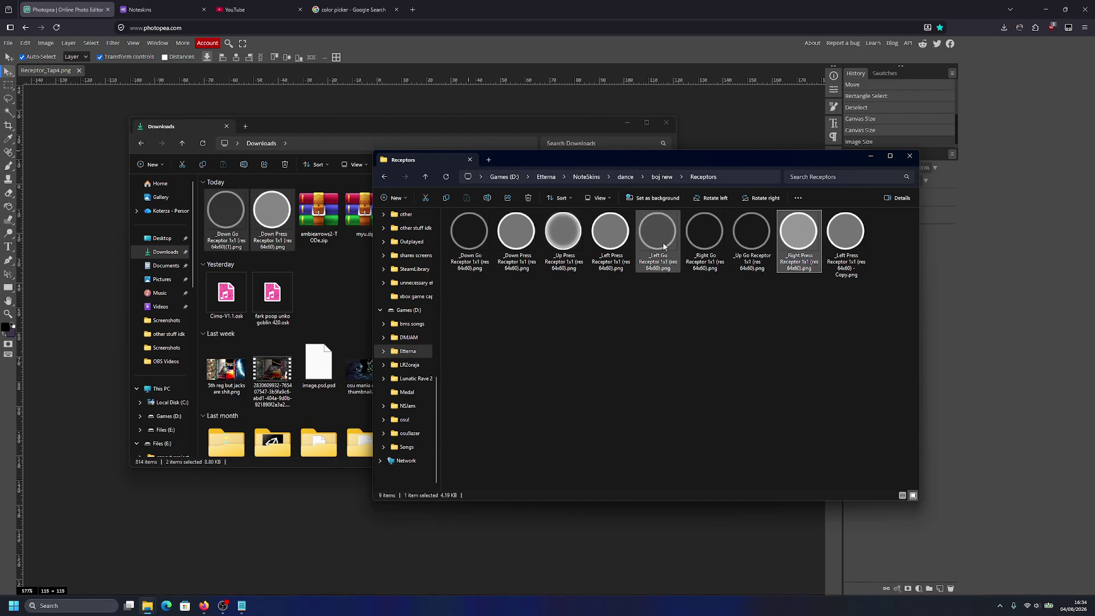
Step: Replace the old Up Press image with the Left Press copy, named "_Up Press Receptor 1x1 (res 64x60)", and refresh the folder
left_click(573, 236)
key("F2")
key("Escape")
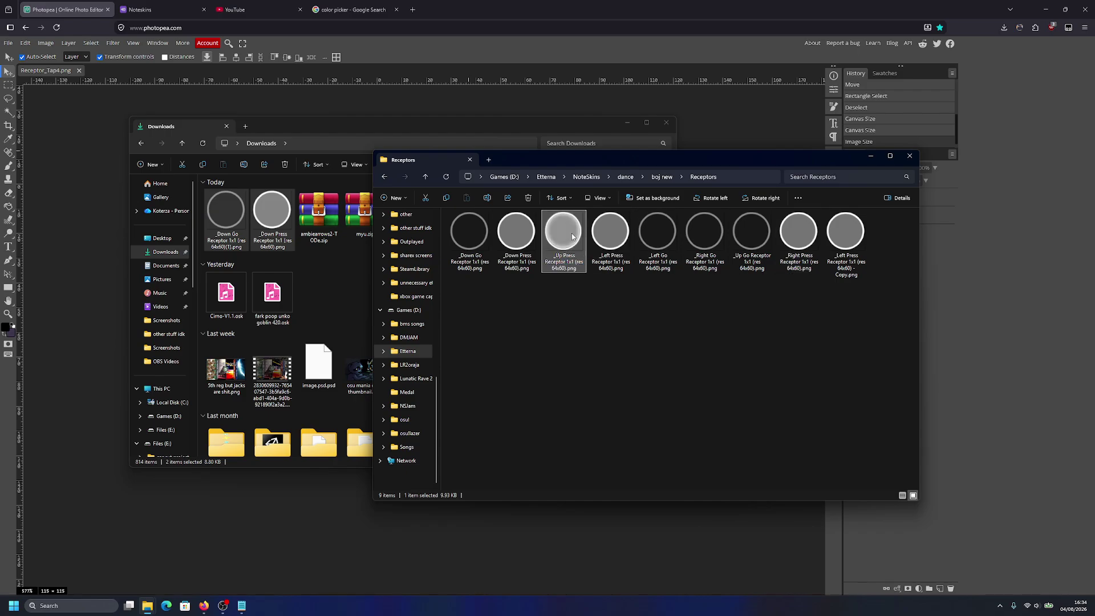
key("Delete")
left_click(814, 237)
key("F2")
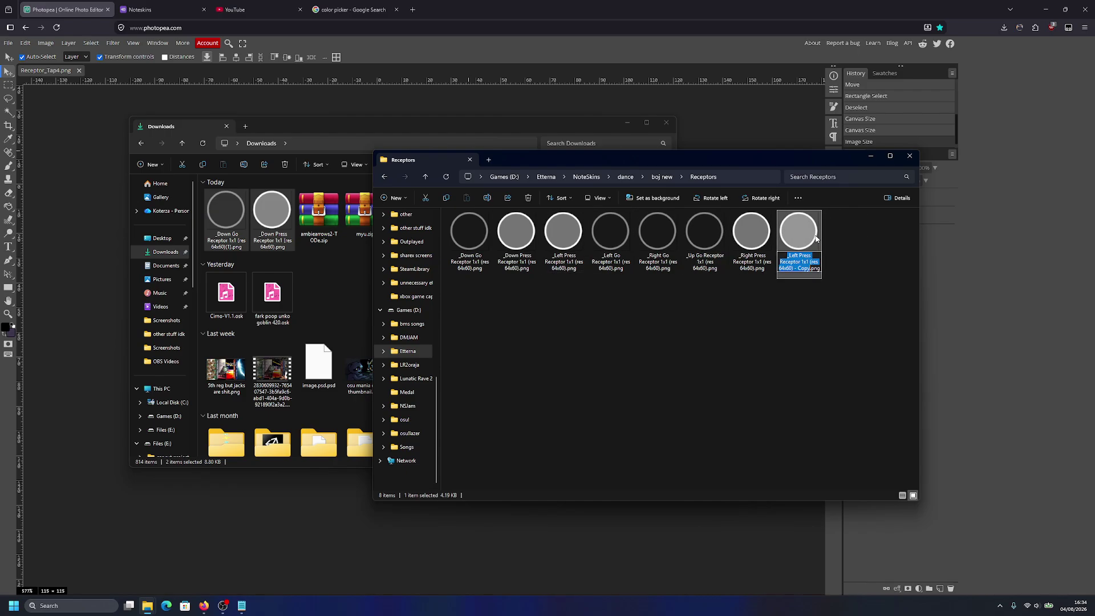
key("ctrl+v")
key("Return")
left_click(579, 278)
left_click(450, 177)
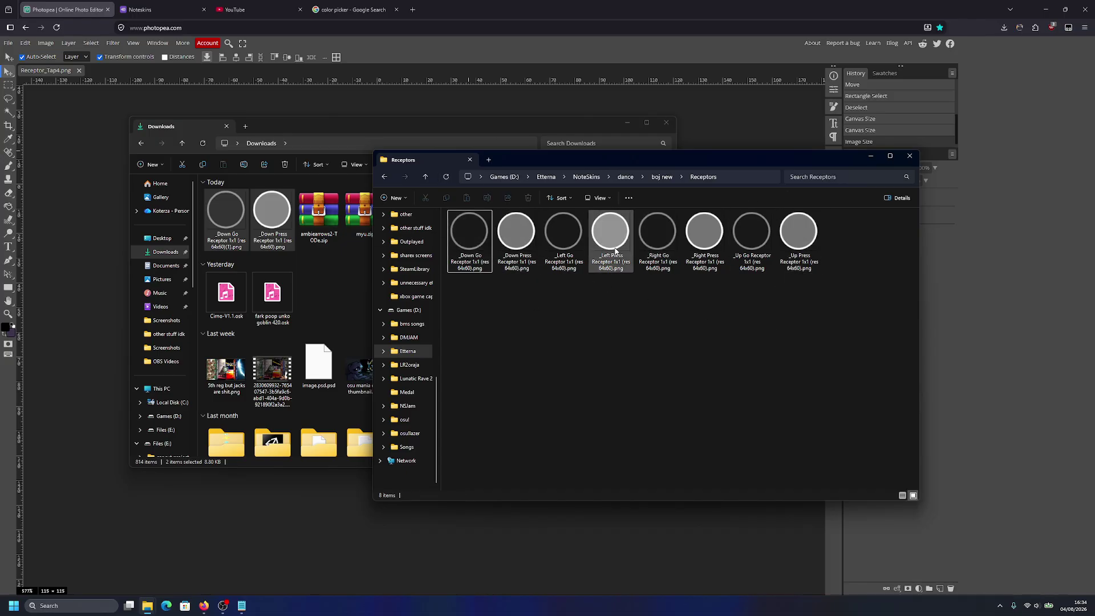
Step: Review the contents of the Holds and Receptors folders inside "boj new"
left_click(662, 177)
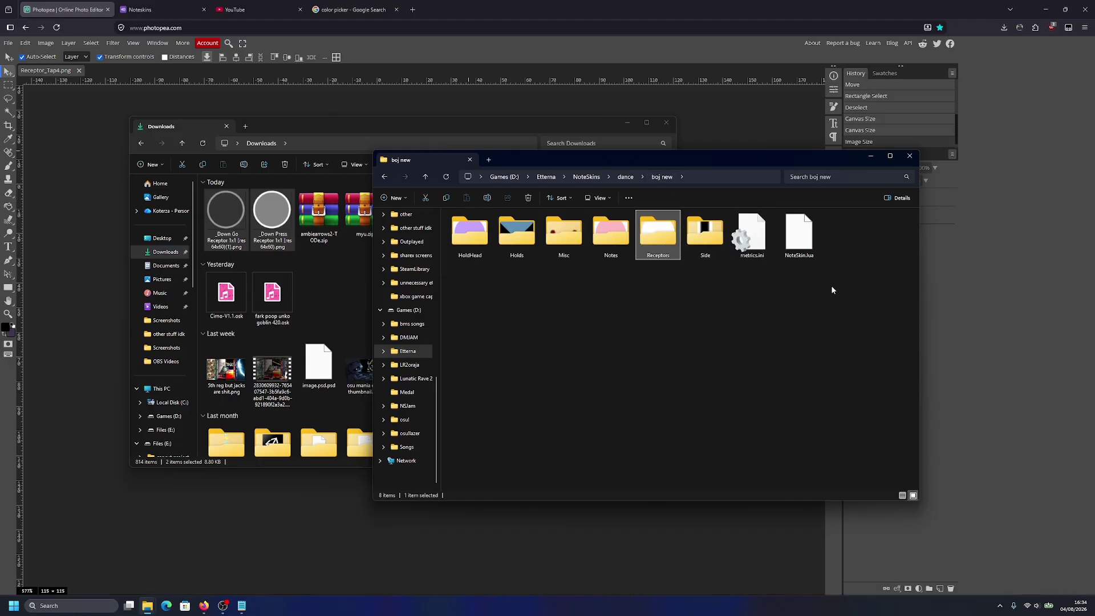
double_click(522, 257)
left_click(384, 177)
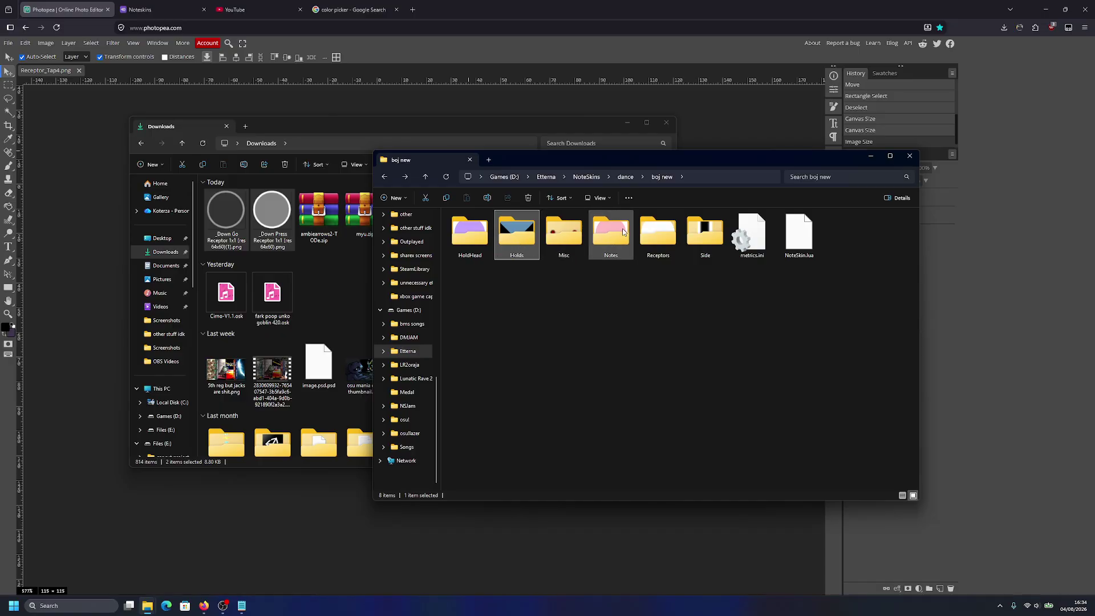
double_click(666, 246)
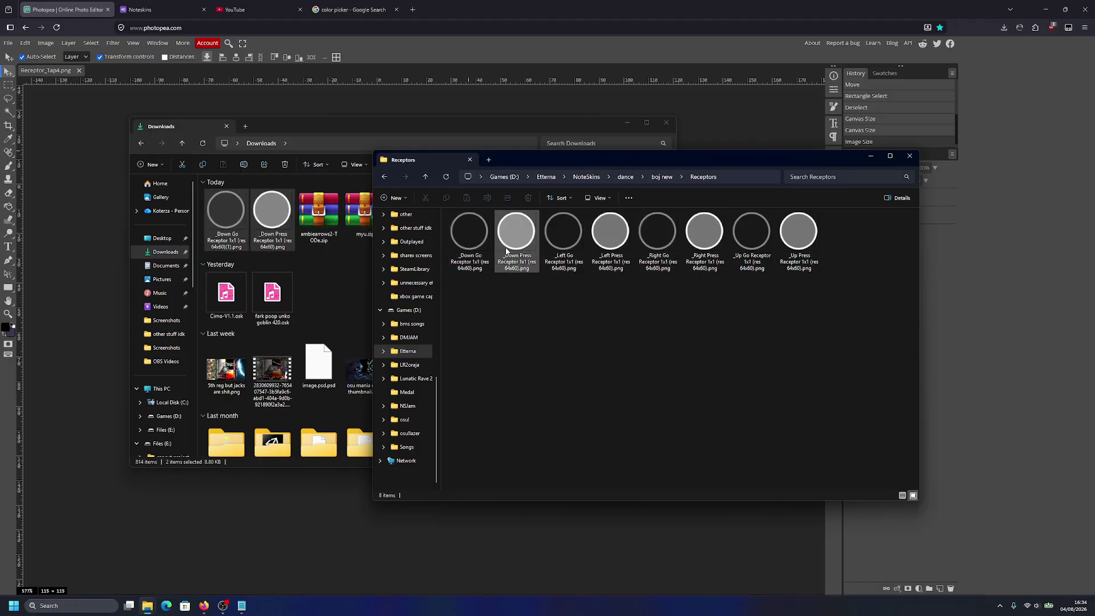
left_click(662, 177)
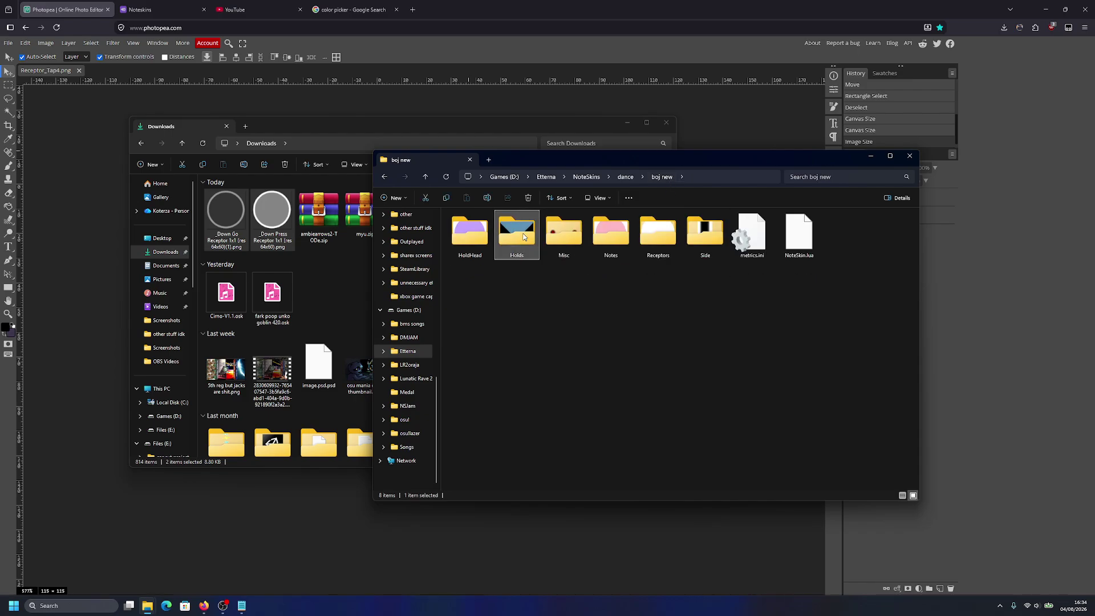
double_click(517, 234)
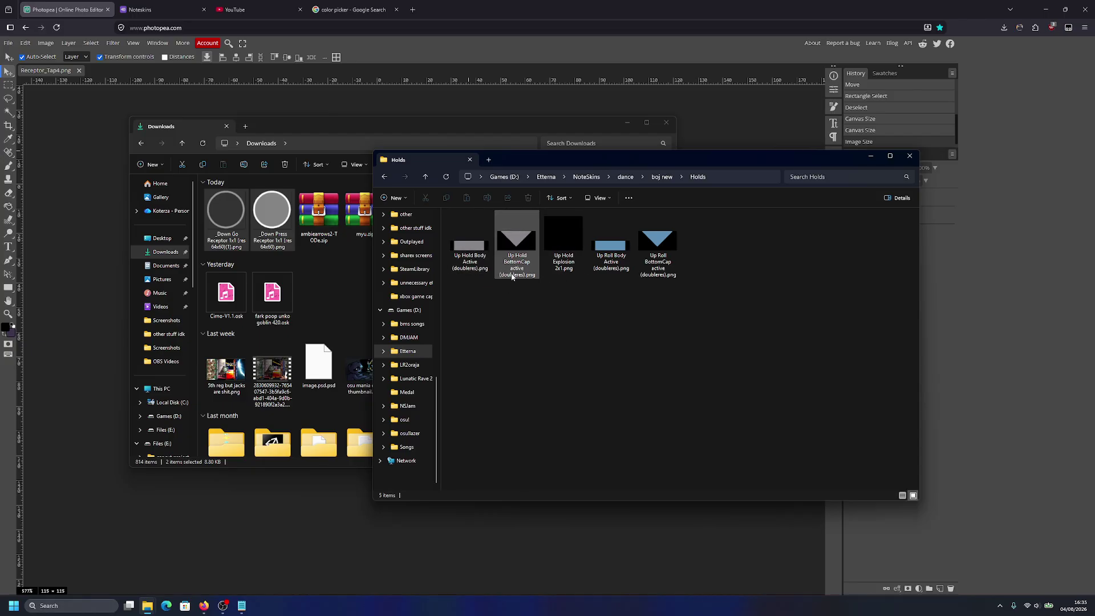
Step: Return to the "boj new" folder and open NoteSkin.lua in Notepad
left_click(665, 178)
double_click(799, 234)
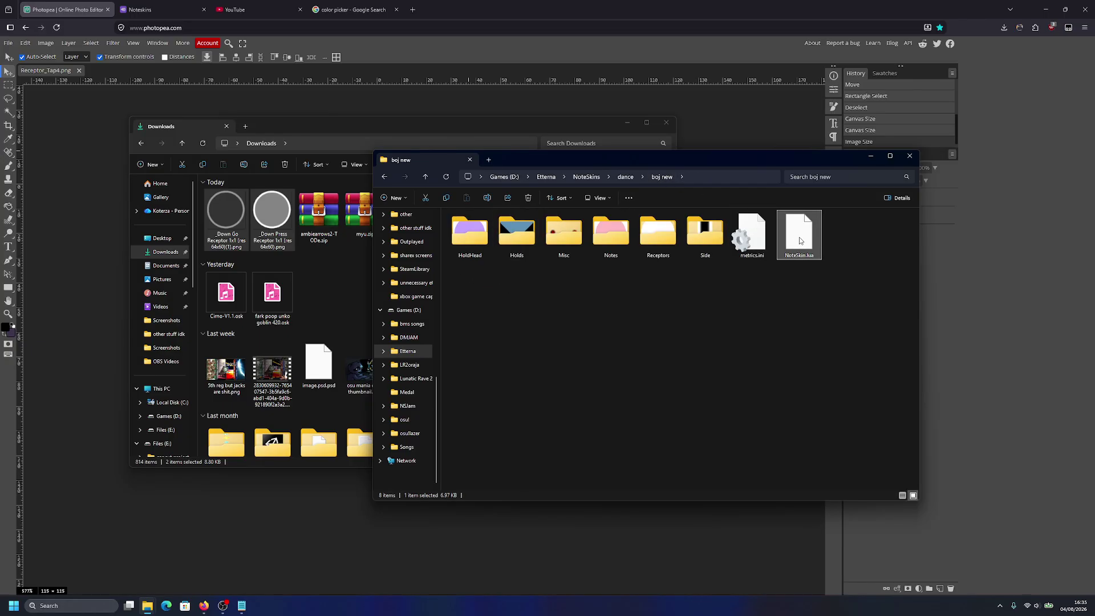
left_click(583, 397)
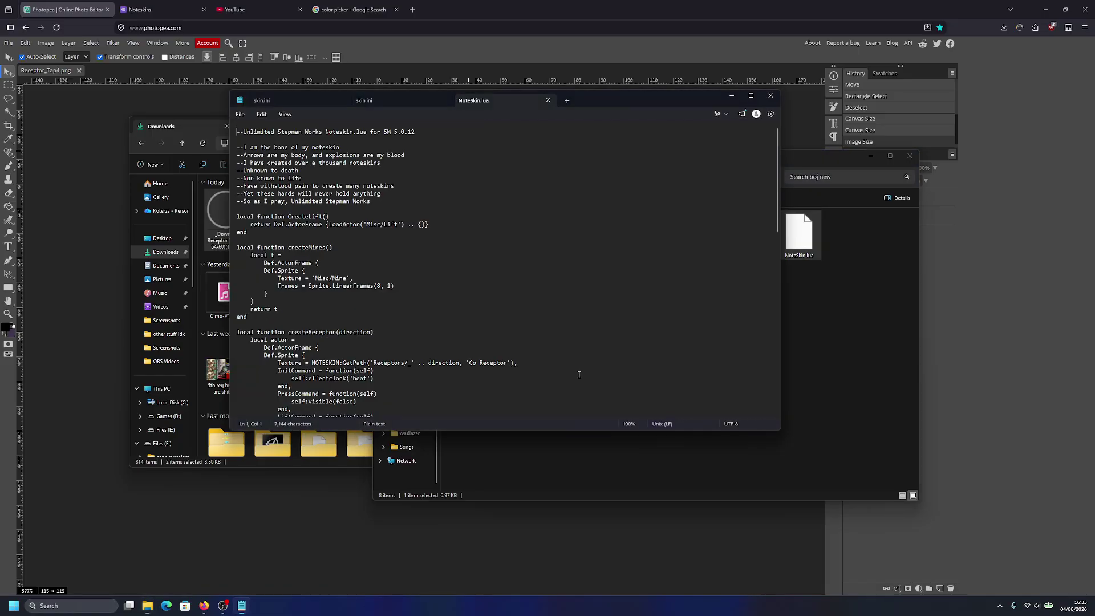
Step: Find the USWN.ButtonRedir section in NoteSkin.lua and close the adjacent open skin.ini file
scroll(379, 291, "down", 10)
scroll(379, 291, "down", 10)
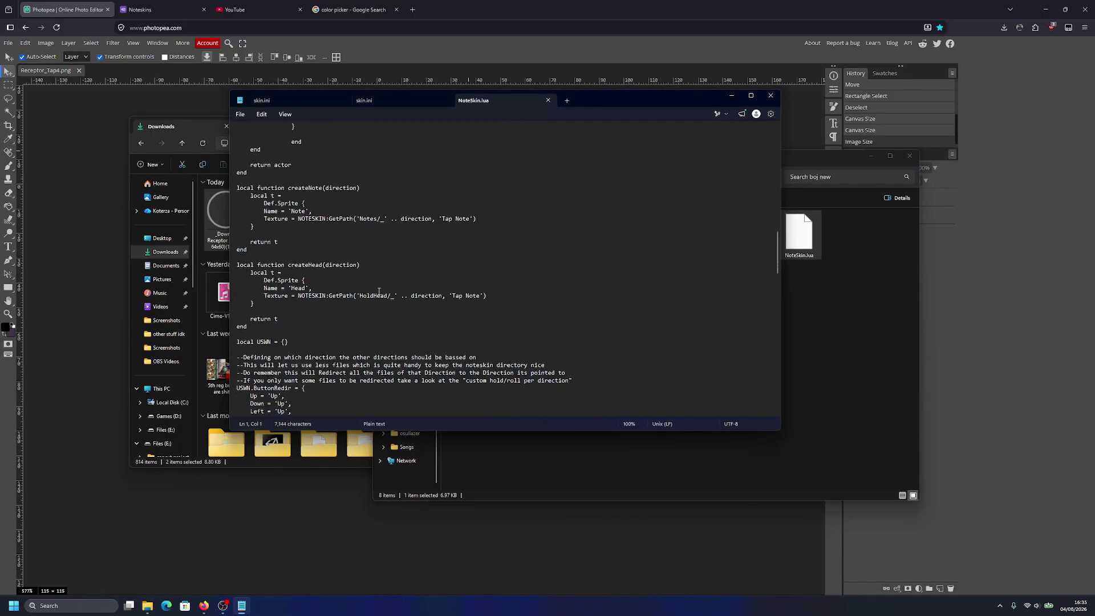
scroll(291, 328, "down", 2)
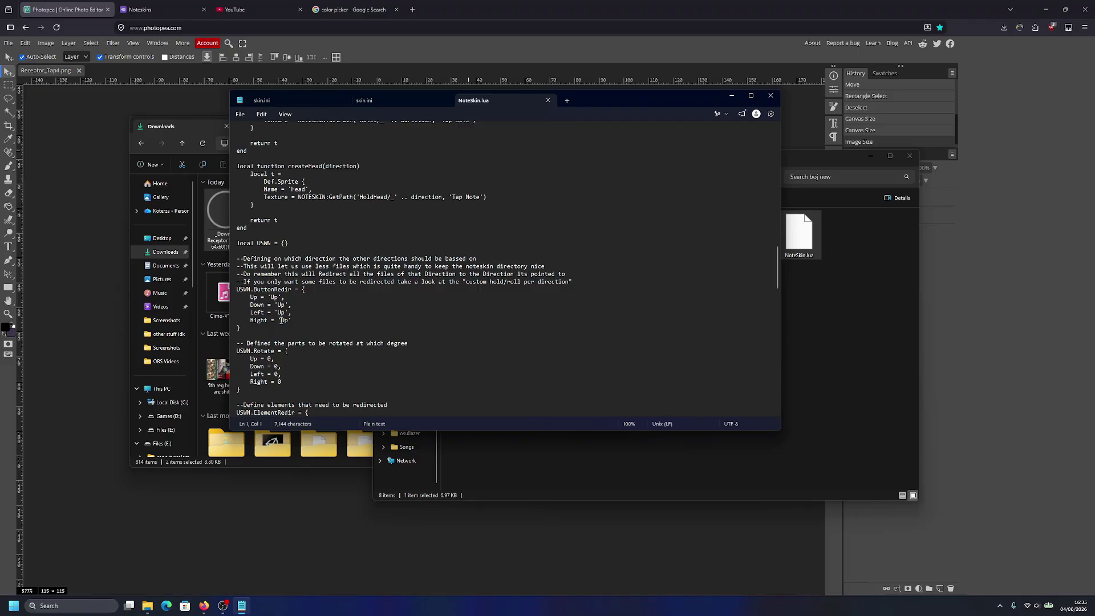
left_click(445, 100)
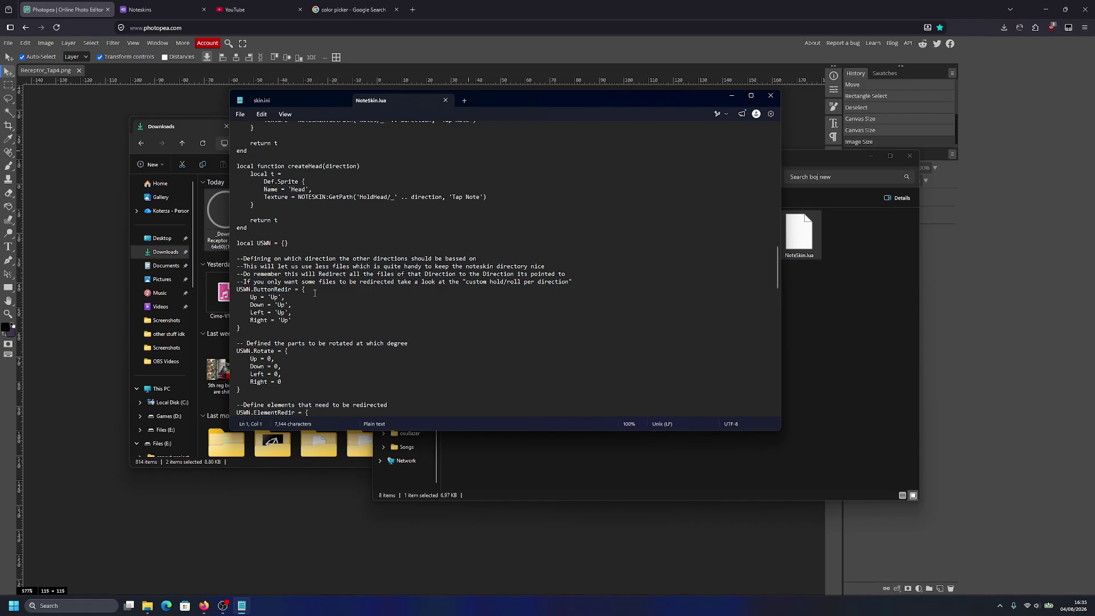
Step: Open the Holds folder of "boj new" beside Notepad and compare its hold and roll images with the ButtonRedir entries
left_click(818, 295)
double_click(521, 233)
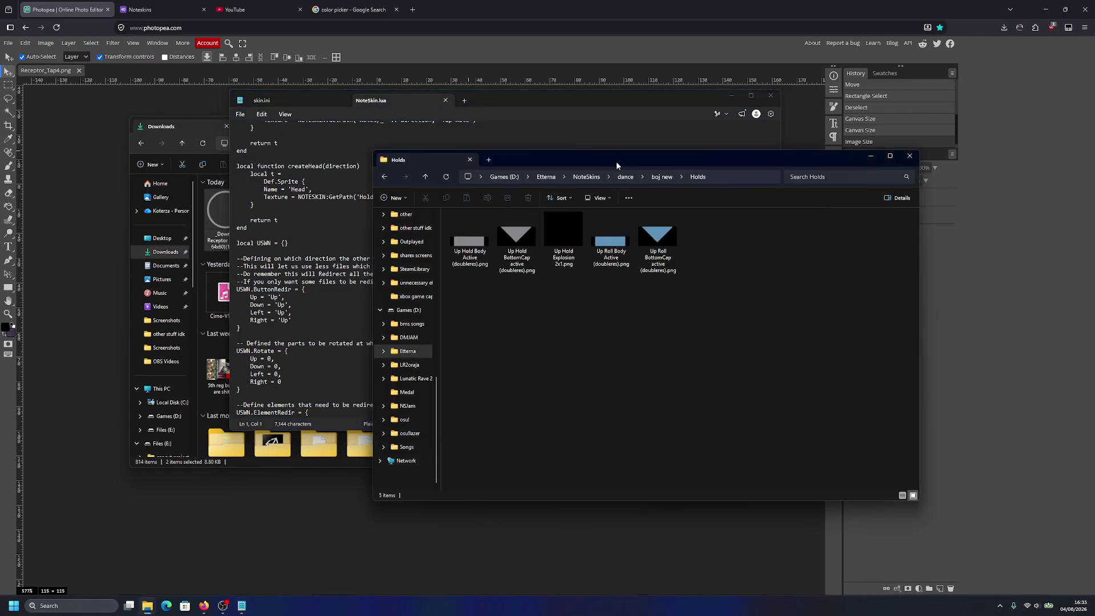
left_click_drag(616, 161, 655, 155)
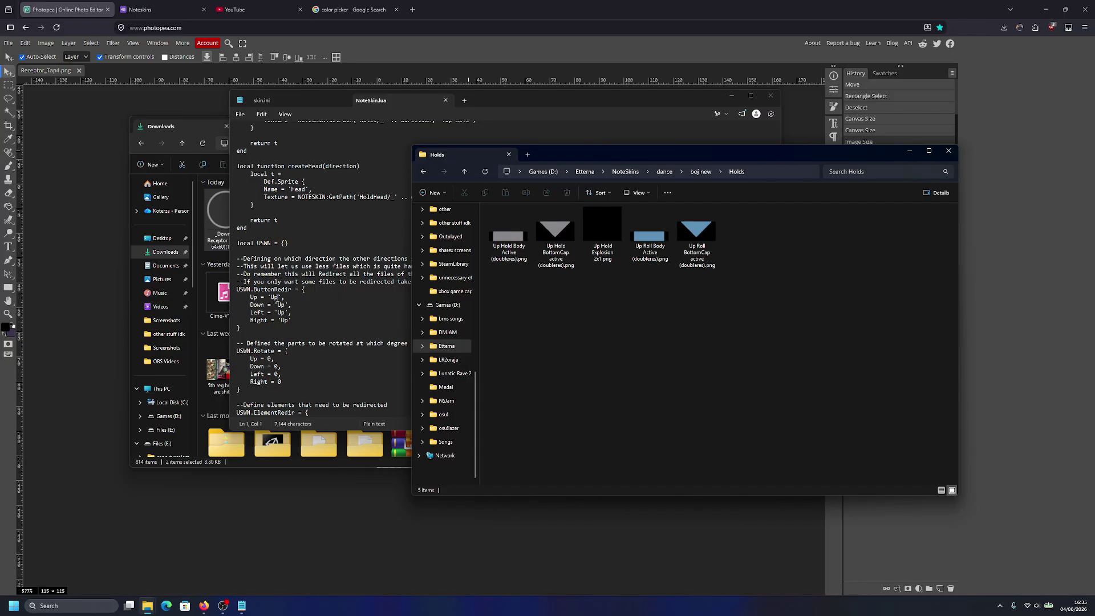
left_click(281, 313)
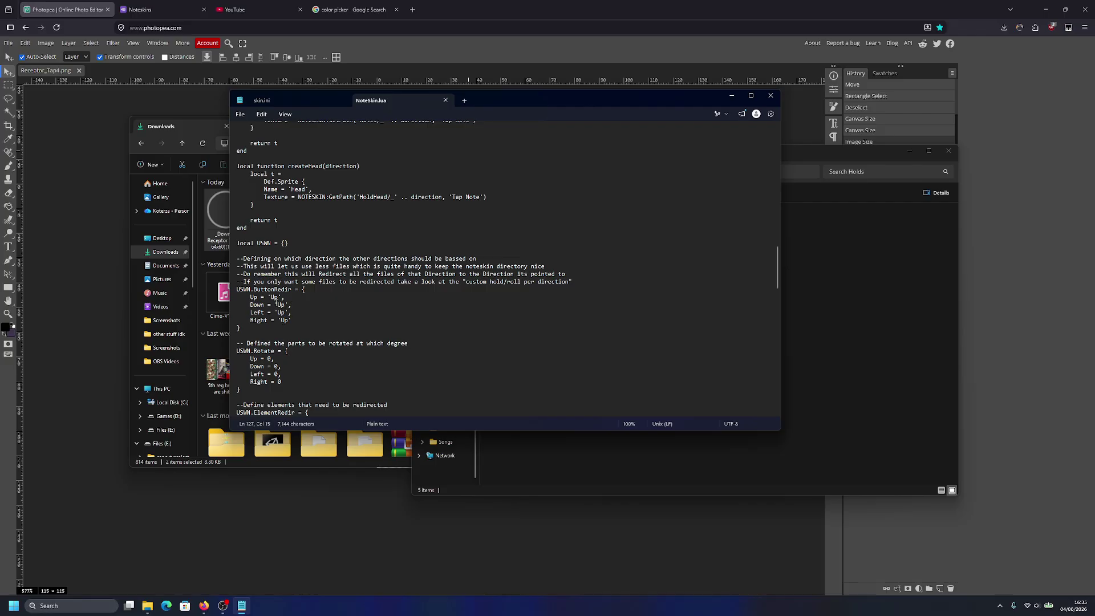
left_click(284, 321)
left_click(870, 299)
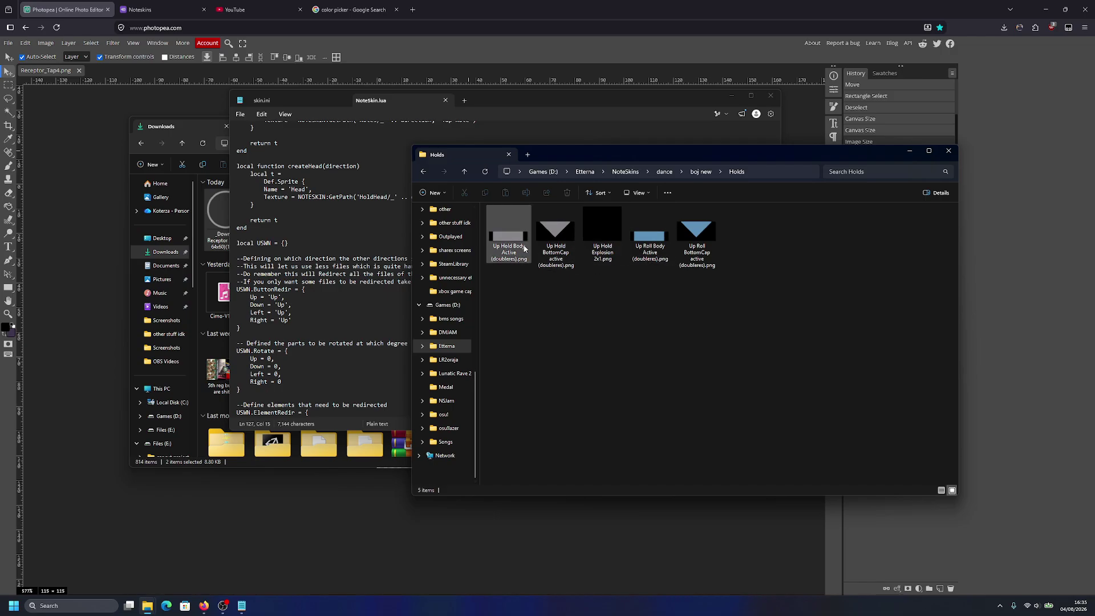
left_click(288, 320)
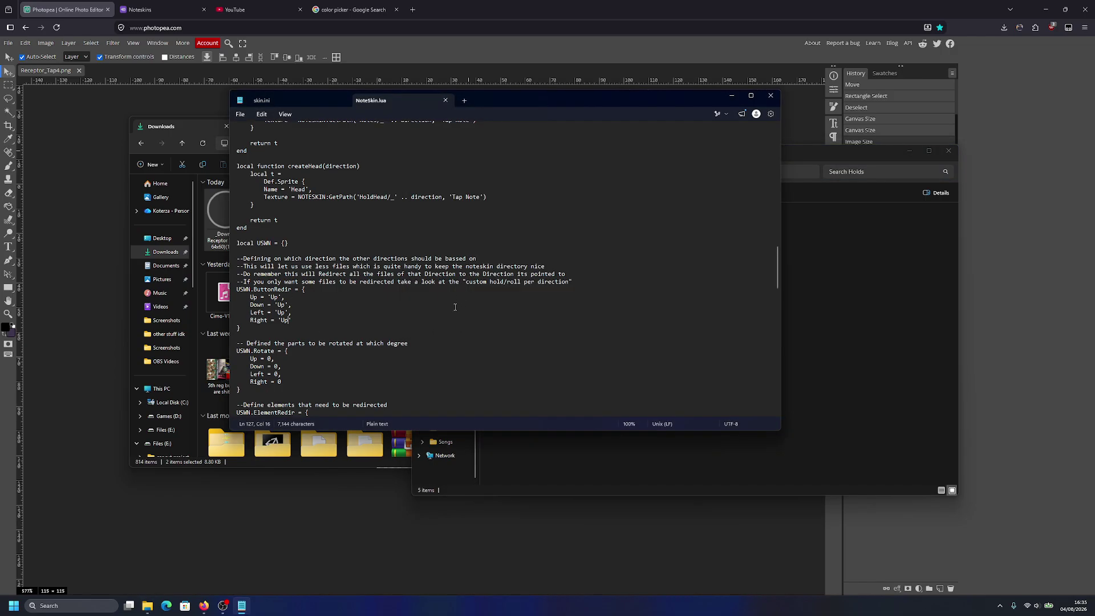
left_click(856, 260)
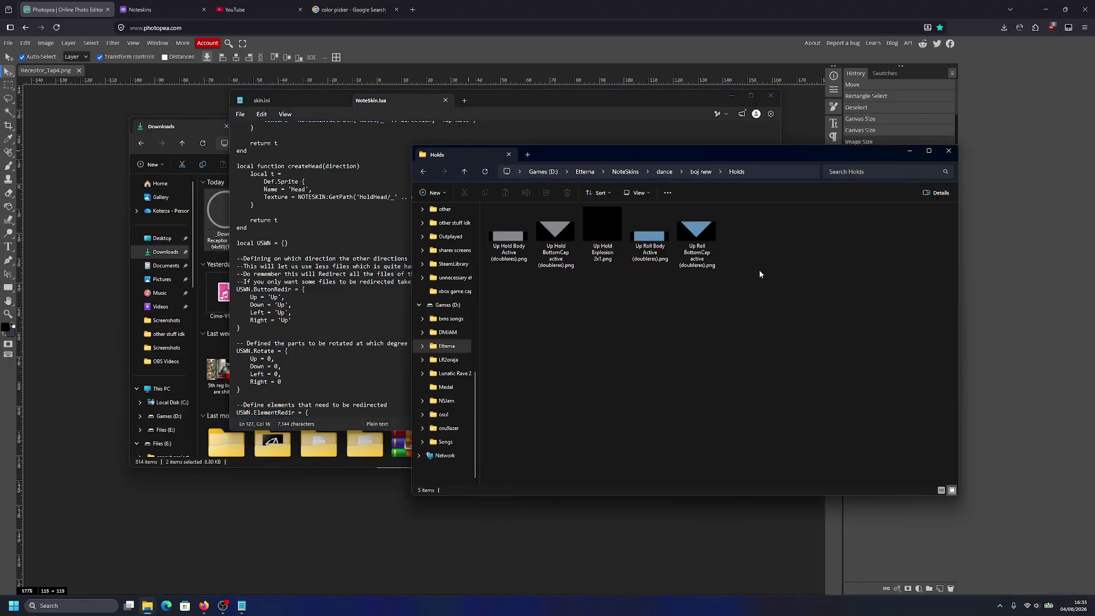
Step: Close NoteSkin.lua and Notepad, and return to the Holds folder window
left_click(446, 101)
left_click(759, 127)
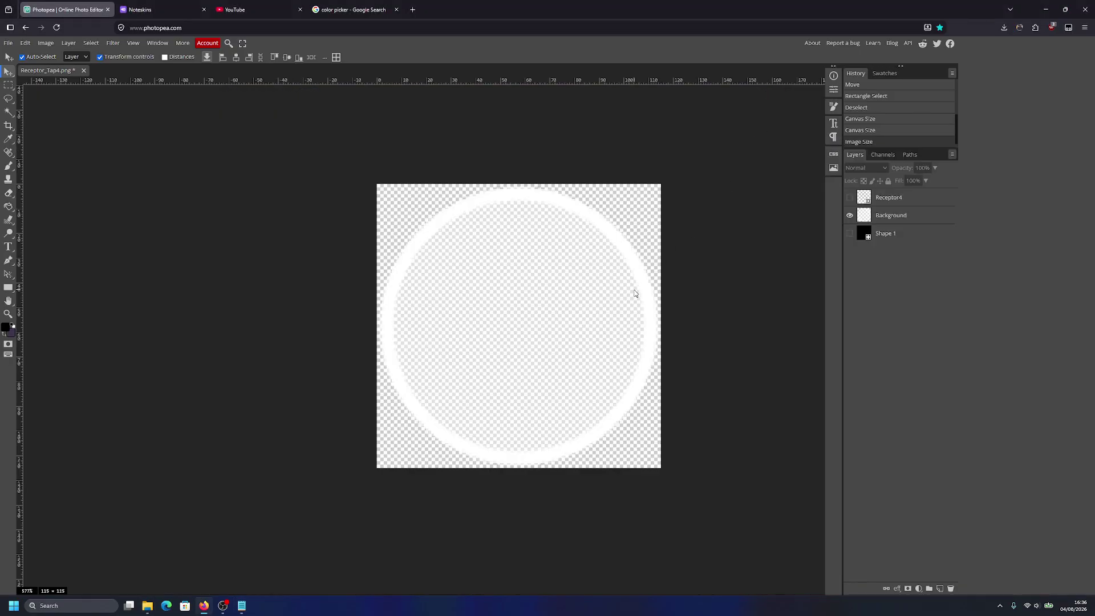
key("alt+Tab")
left_click(771, 98)
key("alt+Tab")
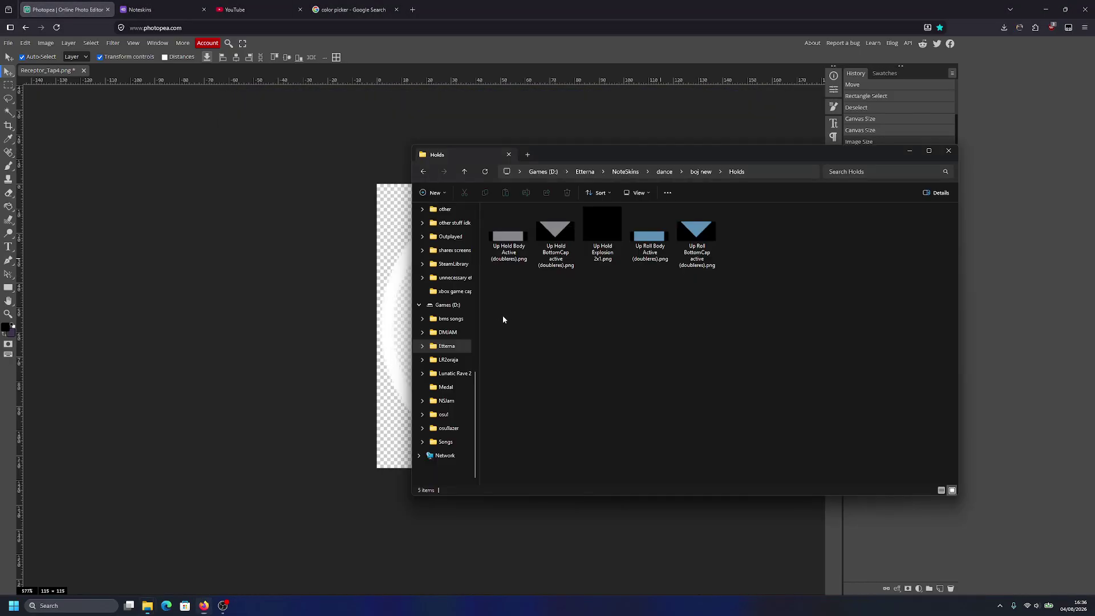
Step: Launch Etterna and start the game to reach song selection
key("super")
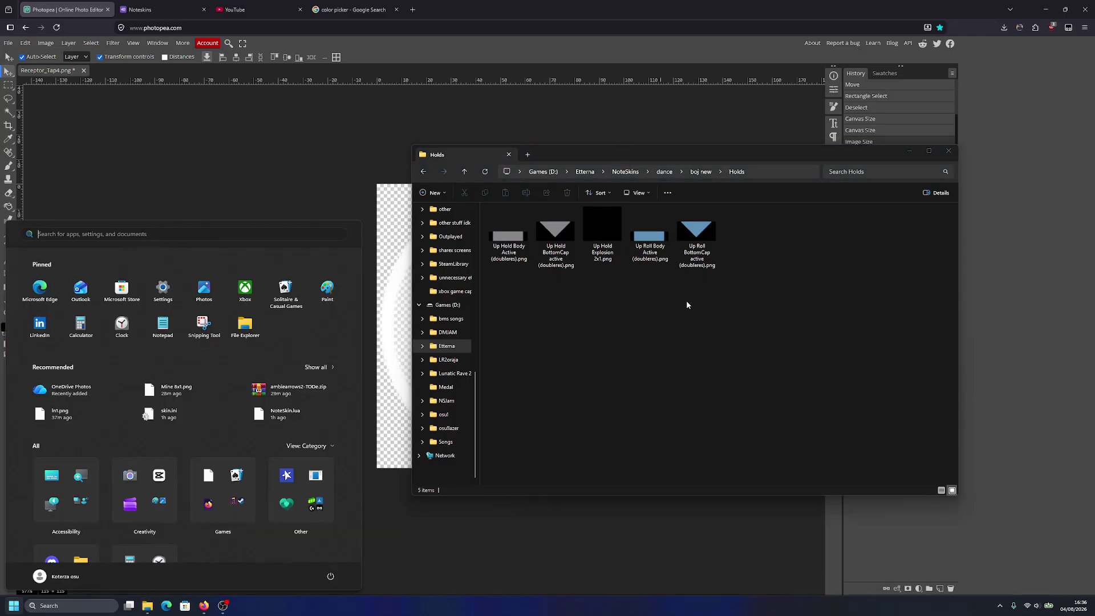
type("etterna")
key("Return")
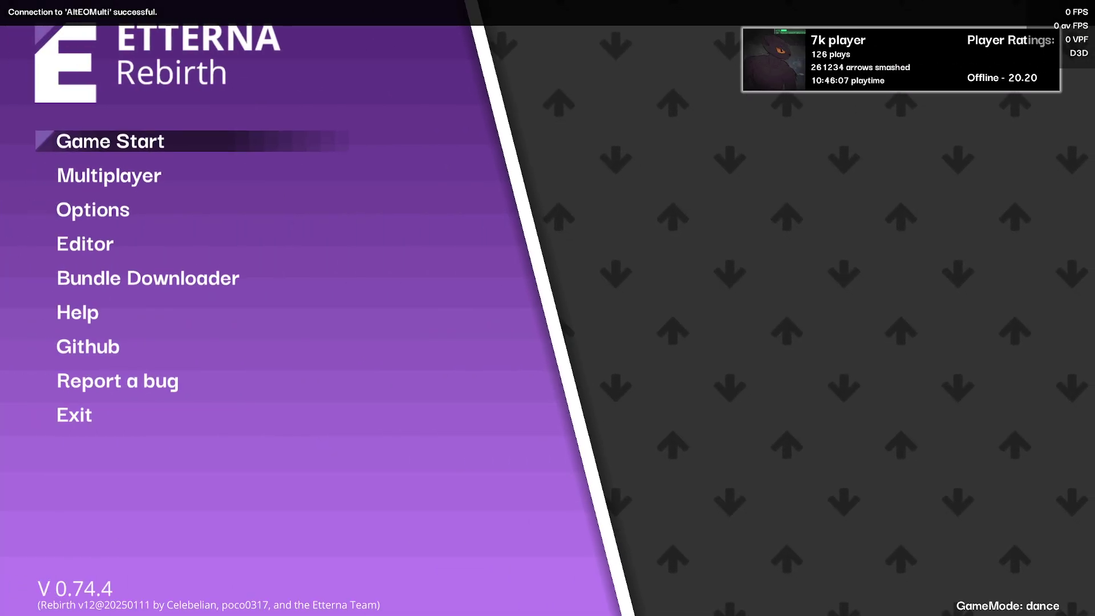
left_click(152, 145)
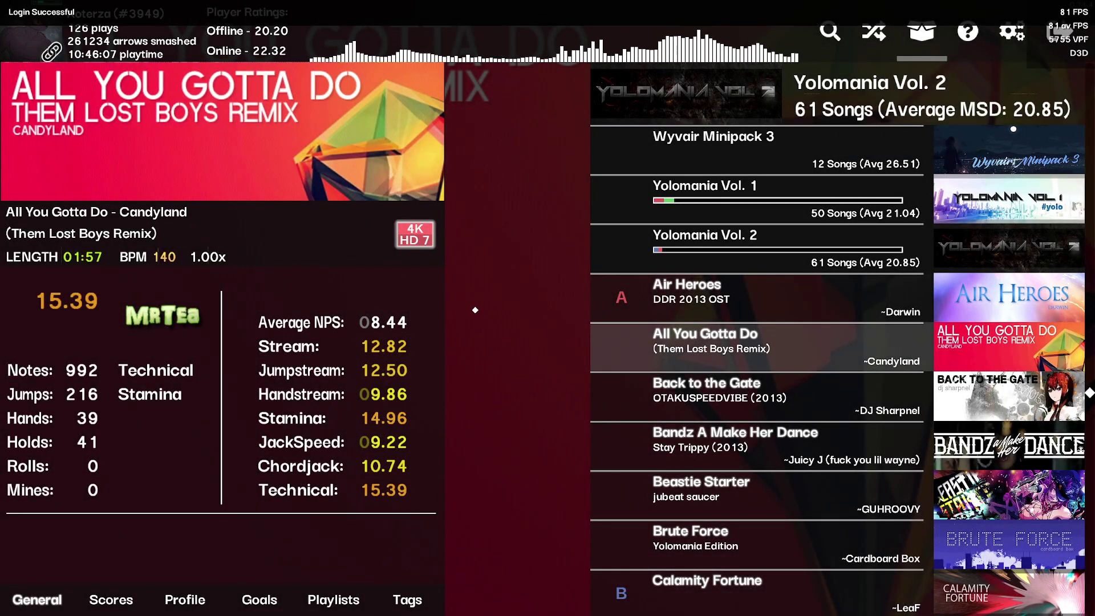
Step: Set the player's Noteskin option to BOJ NEW, comparing its preview with the BOJ skin
left_click(1012, 31)
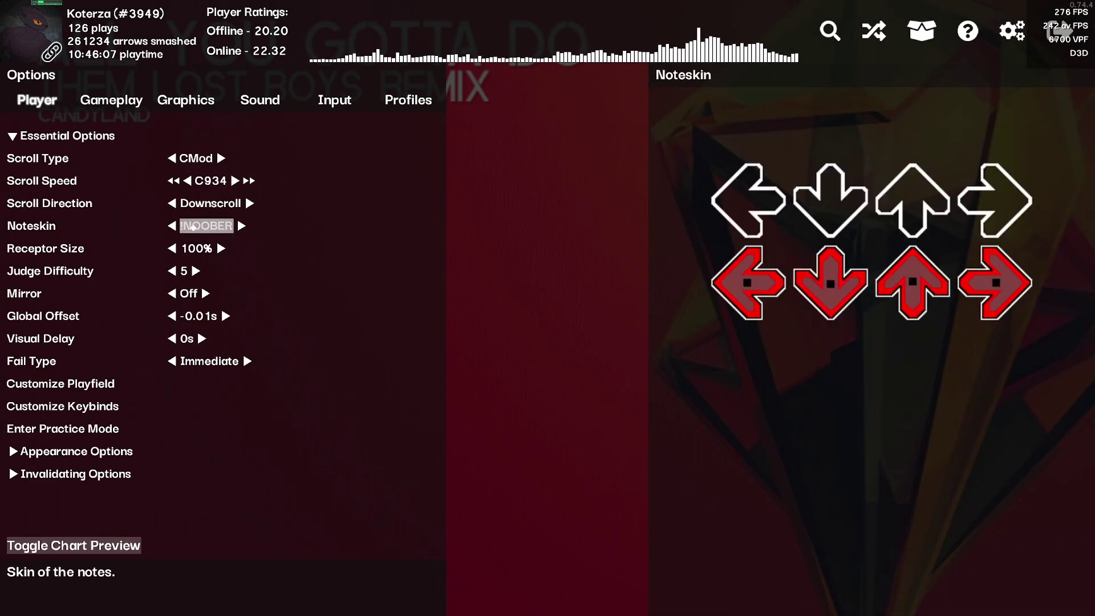
left_click(185, 225)
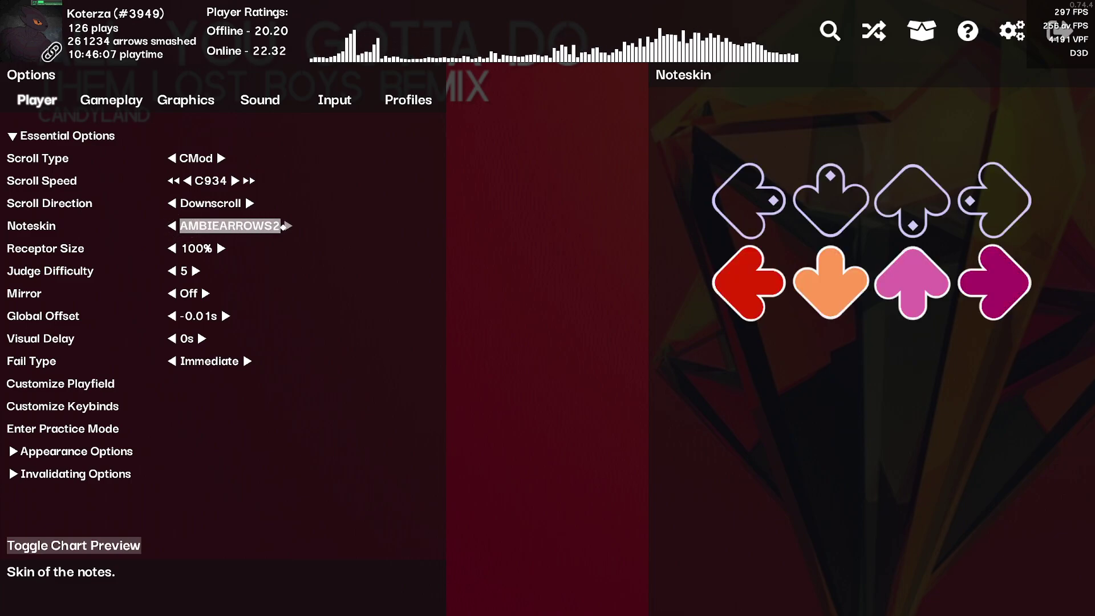
left_click(284, 227)
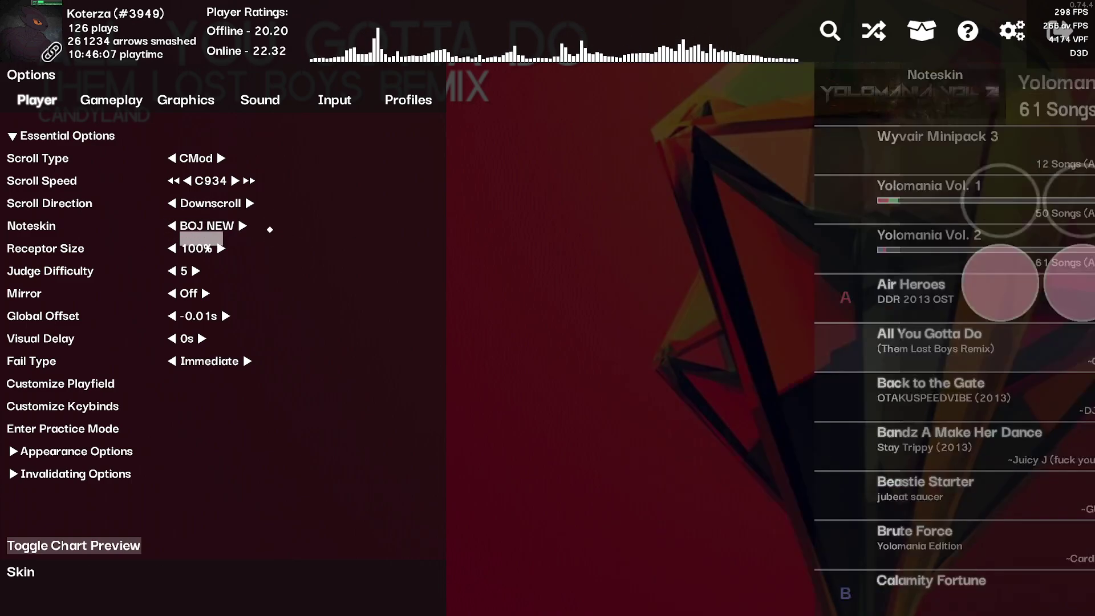
left_click(172, 227)
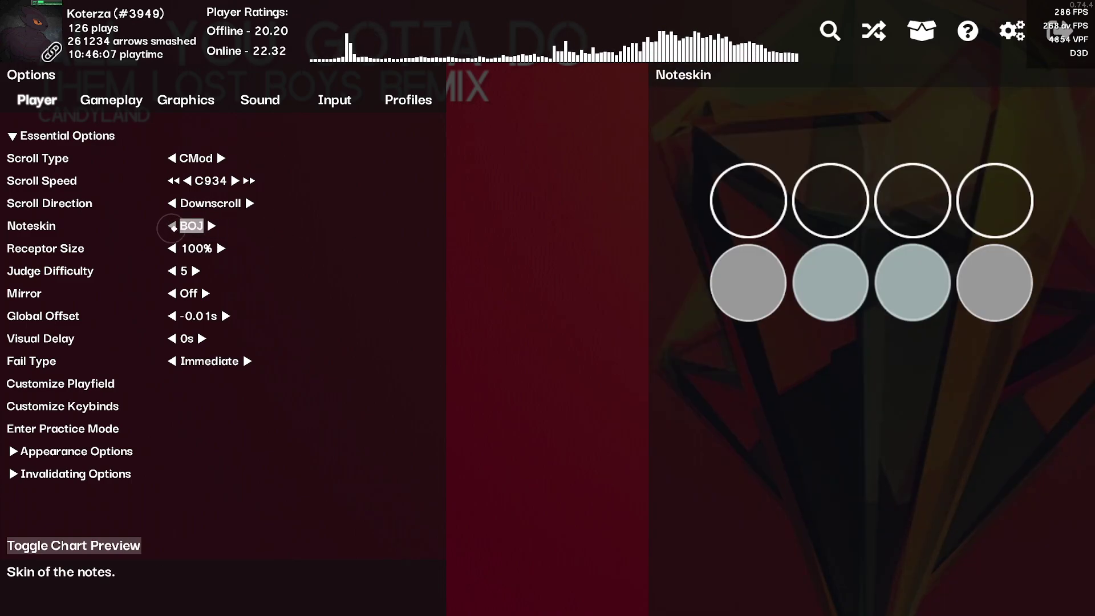
left_click(212, 223)
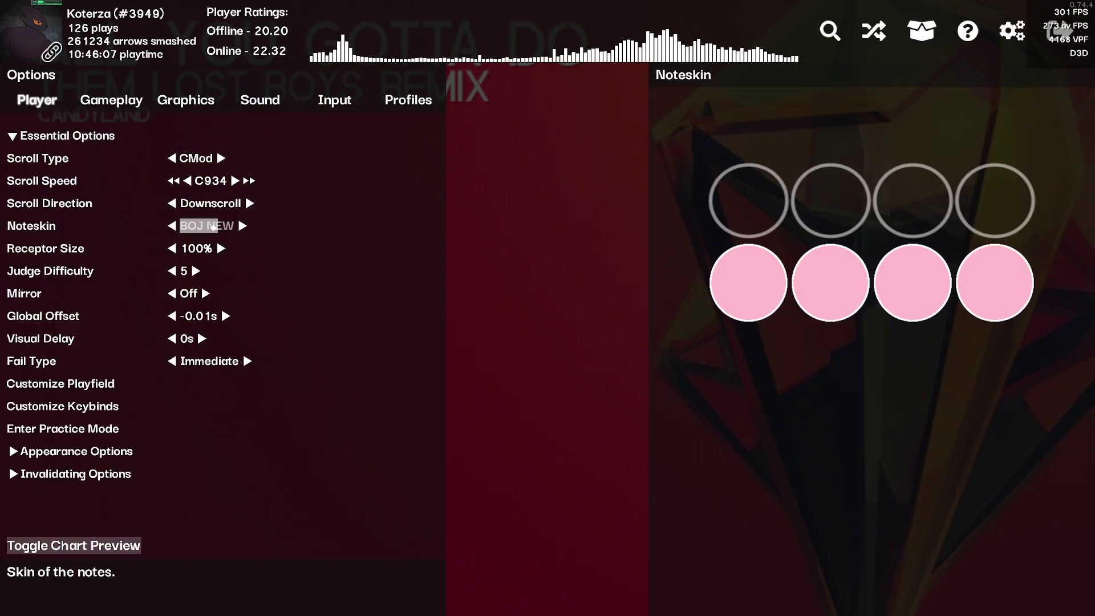
left_click(172, 227)
left_click(212, 227)
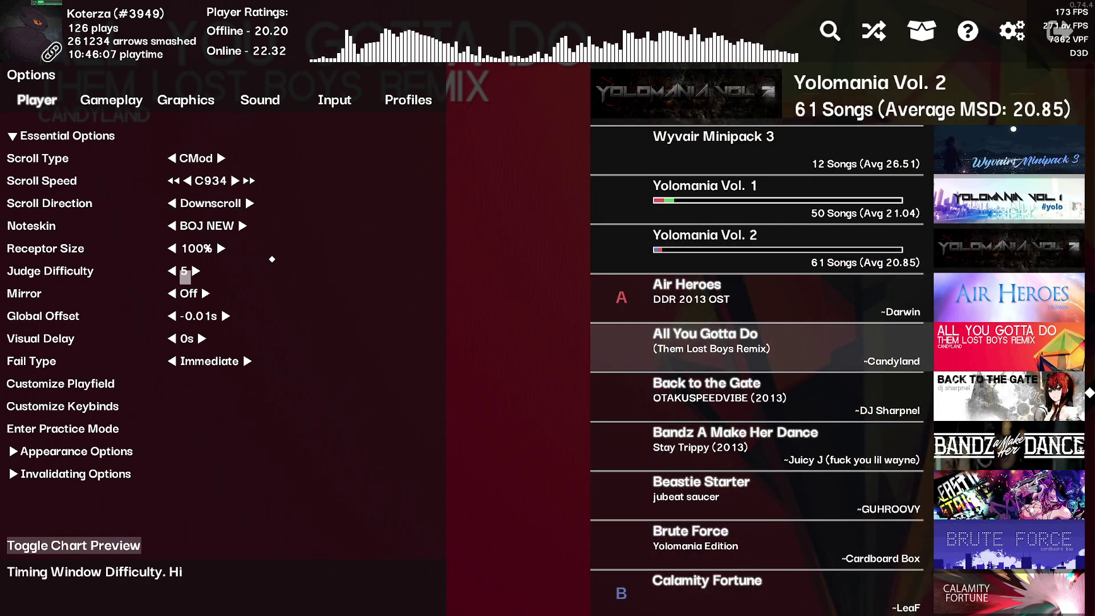
Step: Preview the BOJ NEW noteskin on the song "Air Heroes" in Customize Playfield with autoplay, and exit to song selection
scroll(757, 371, "up", 1)
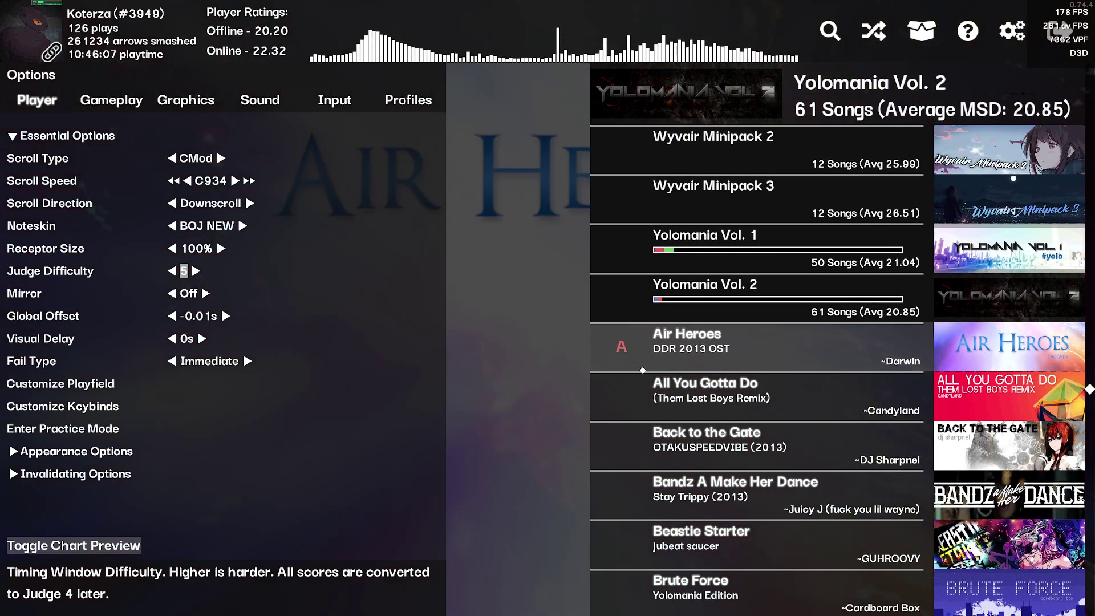
scroll(756, 371, "down", 2)
left_click(1011, 30)
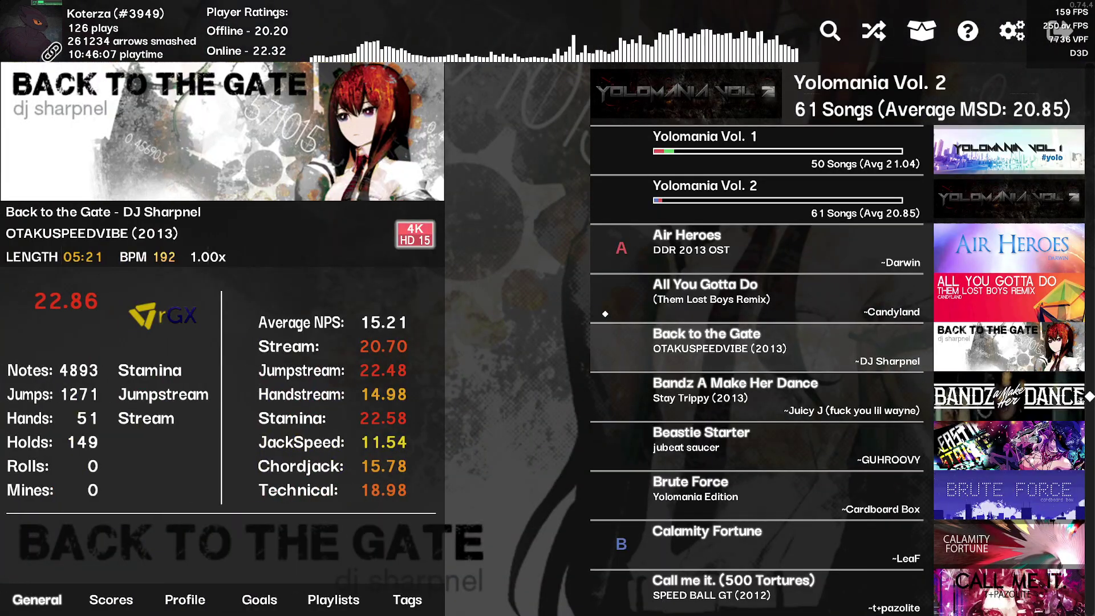
right_click(672, 341)
scroll(673, 340, "down", 1)
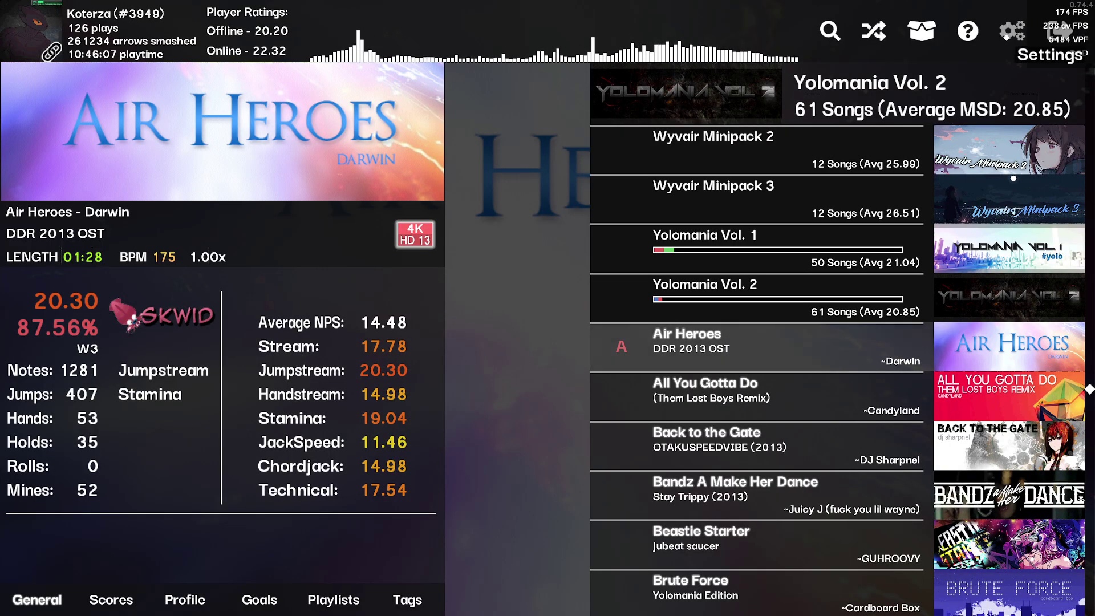
left_click(1012, 30)
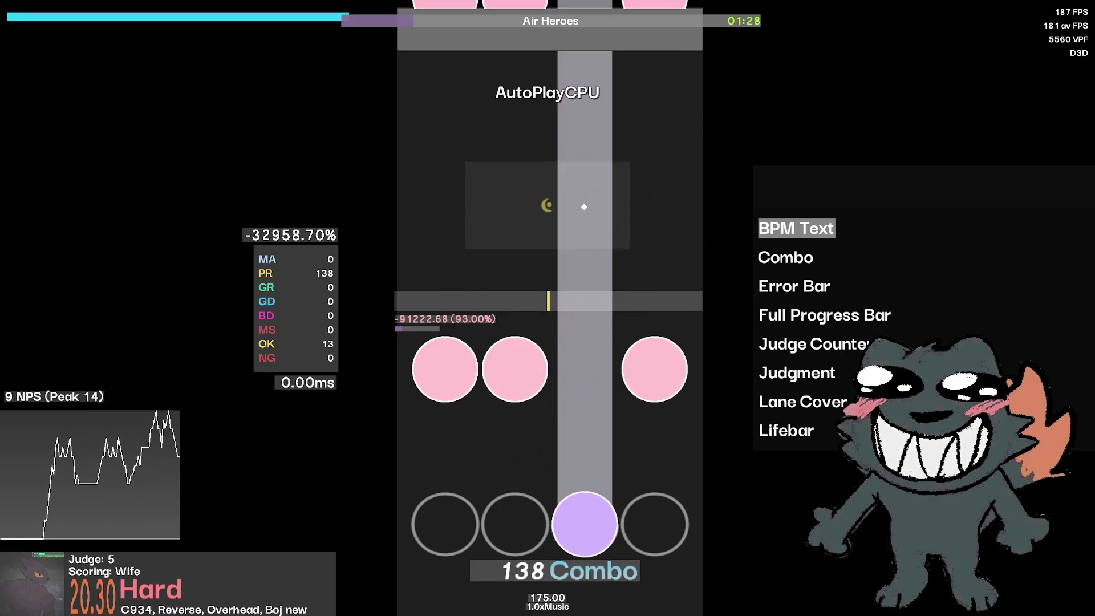
key("Escape")
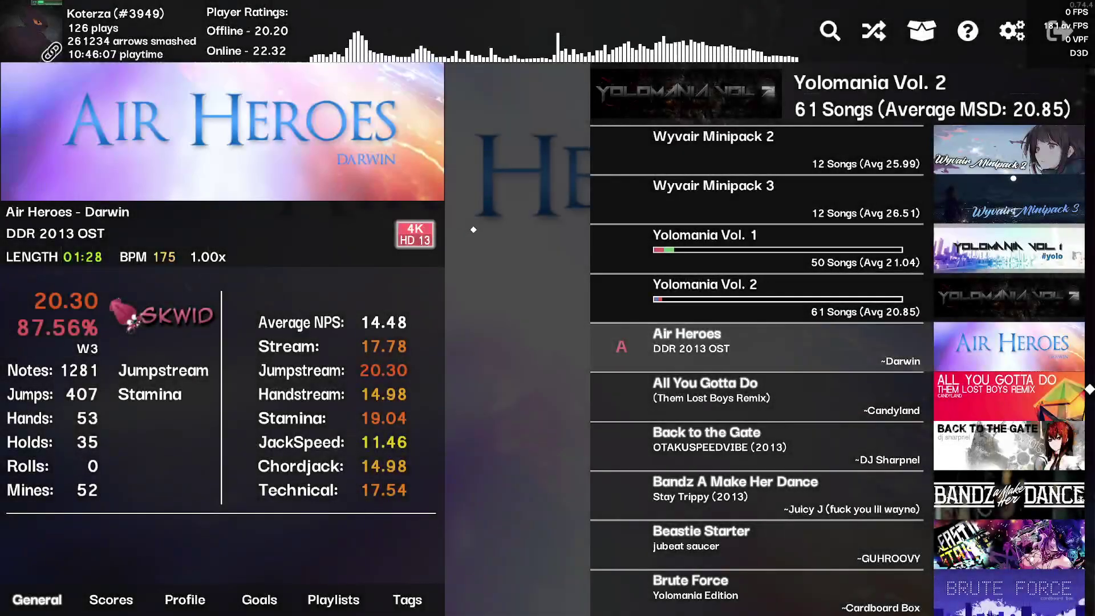
Step: Switch to File Explorer, move the Holds window aside, and open the osu! Skins folder in the Downloads window
key("alt+Tab")
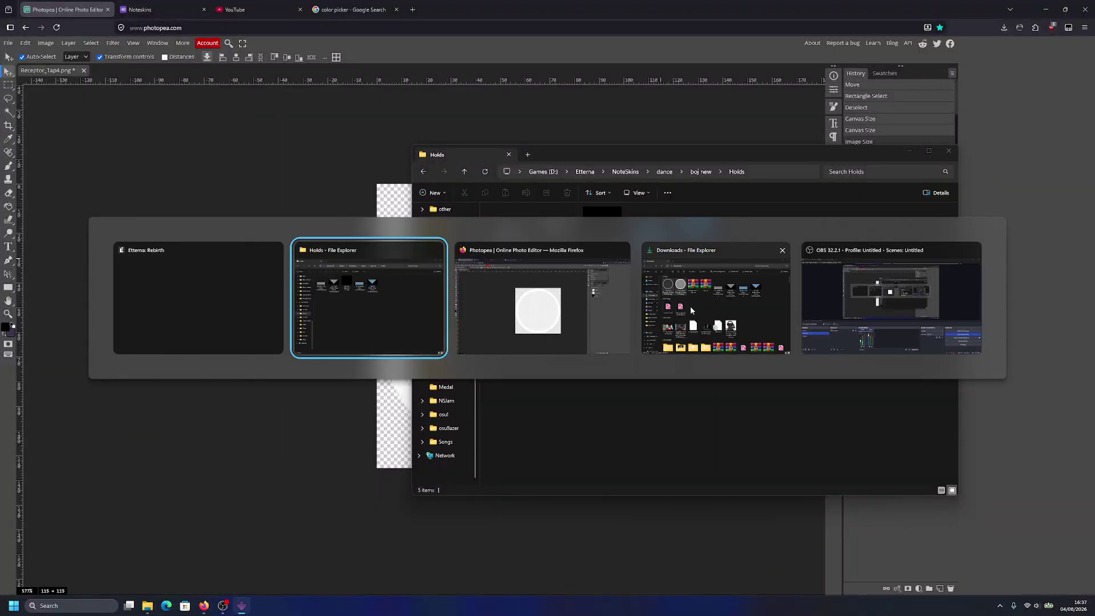
left_click_drag(640, 159, 452, 151)
key("alt+Tab")
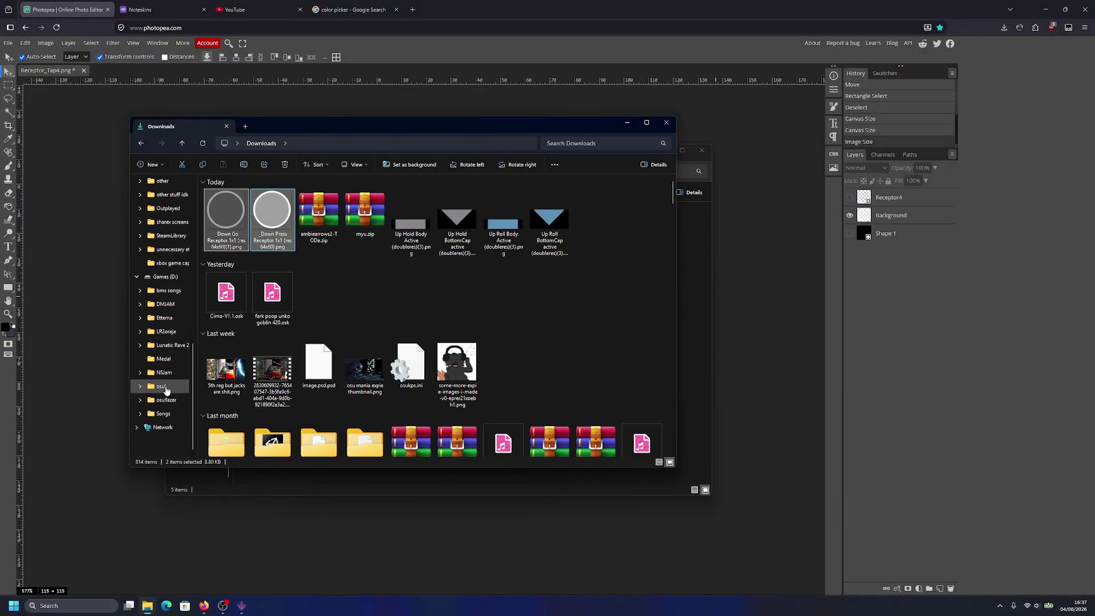
left_click(165, 388)
double_click(243, 264)
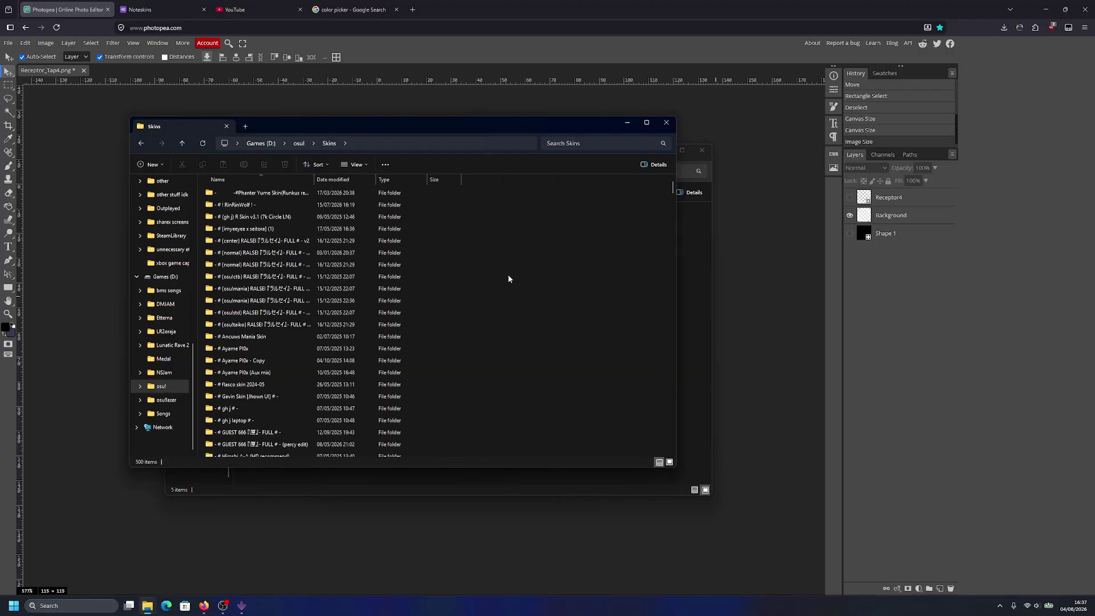
Step: Find the "# boj - pl0x Circles 1-10K edit" skin folder, open it and look through its files
type("# boj")
key("Return")
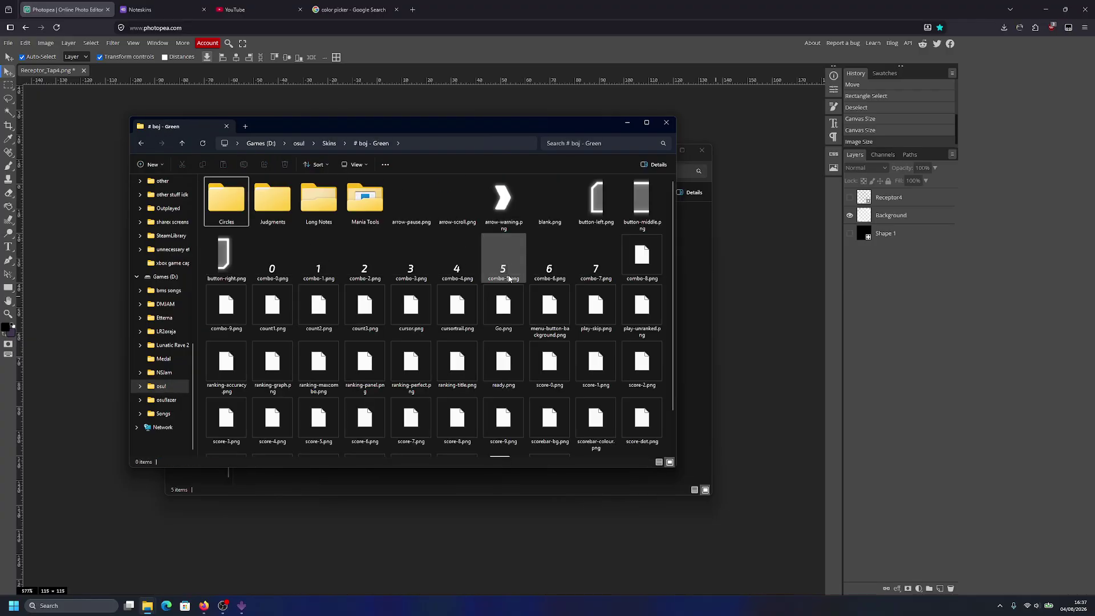
key("alt+Left")
scroll(384, 214, "down", 4)
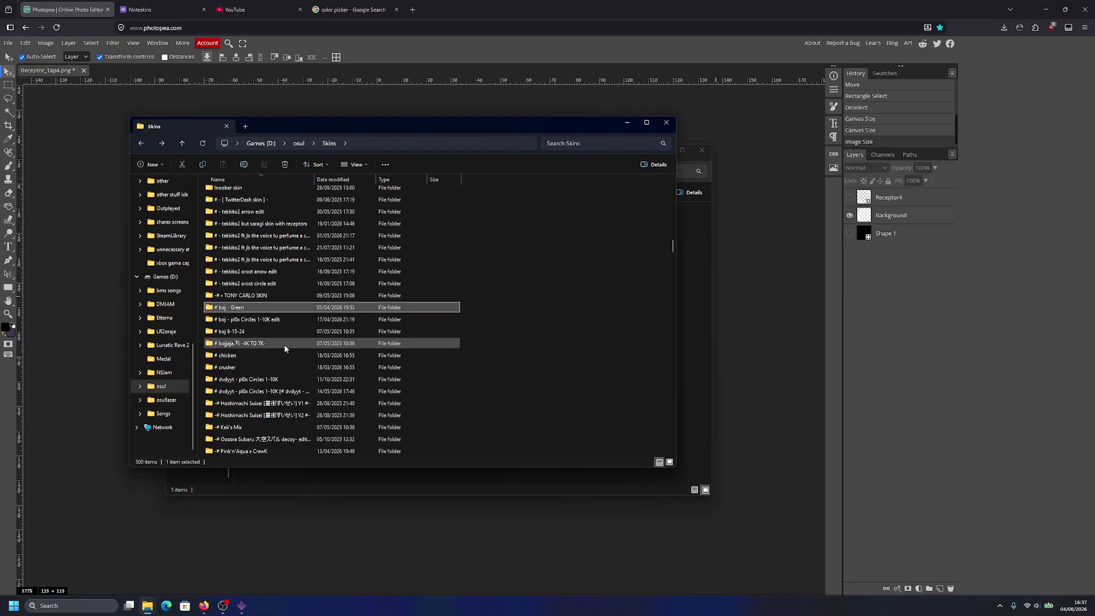
left_click(289, 321)
double_click(289, 321)
key("m")
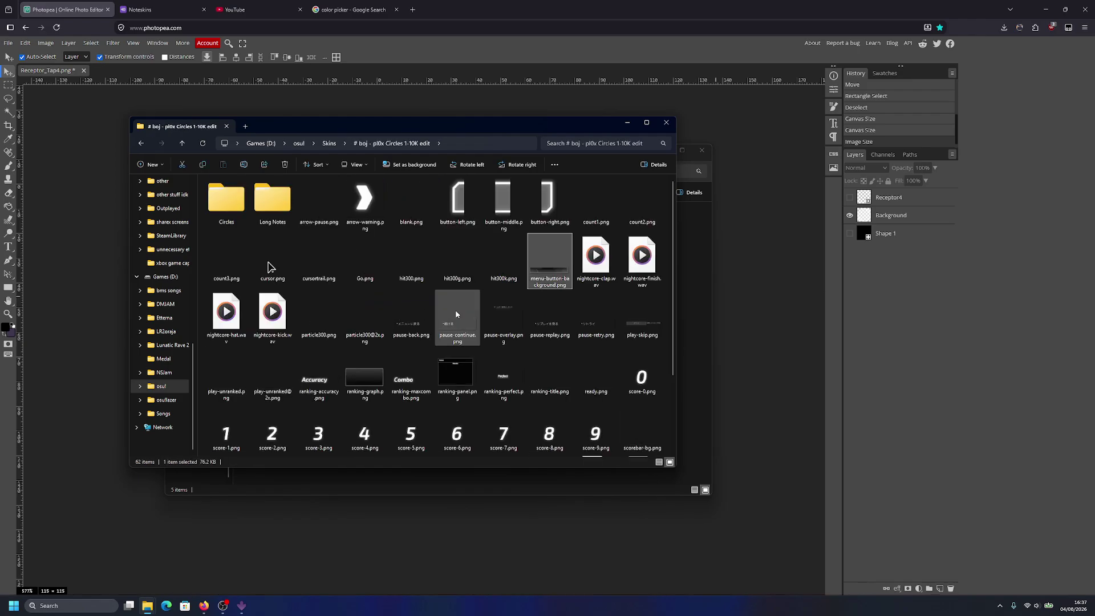
left_click(498, 261)
scroll(399, 268, "down", 2)
scroll(430, 272, "up", 2)
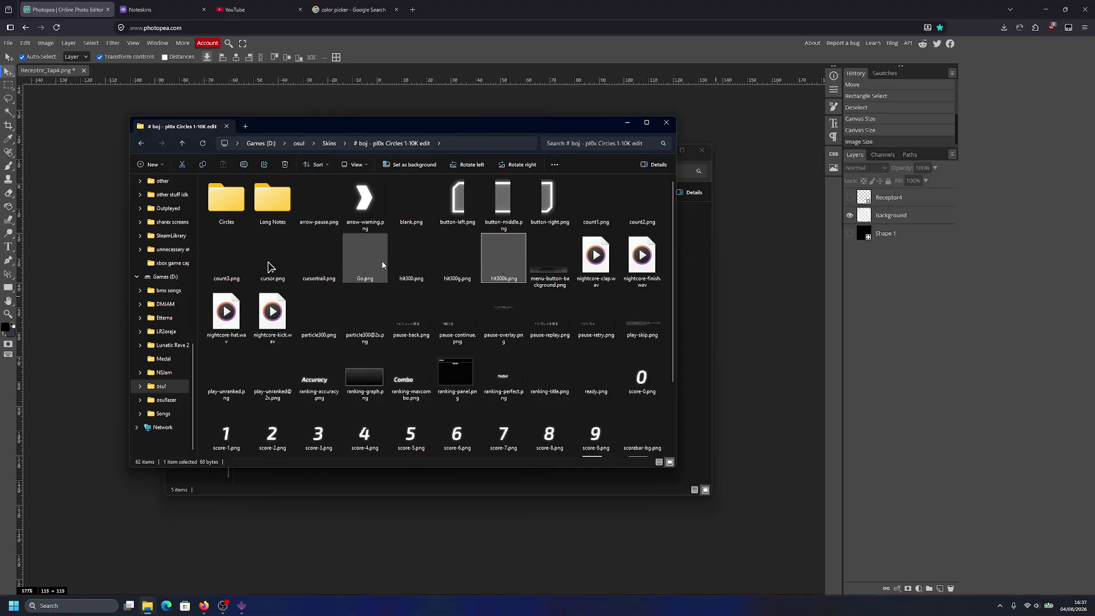
Step: Switch to Firefox and view the Noteskins page on etternaonline.com
left_click(169, 5)
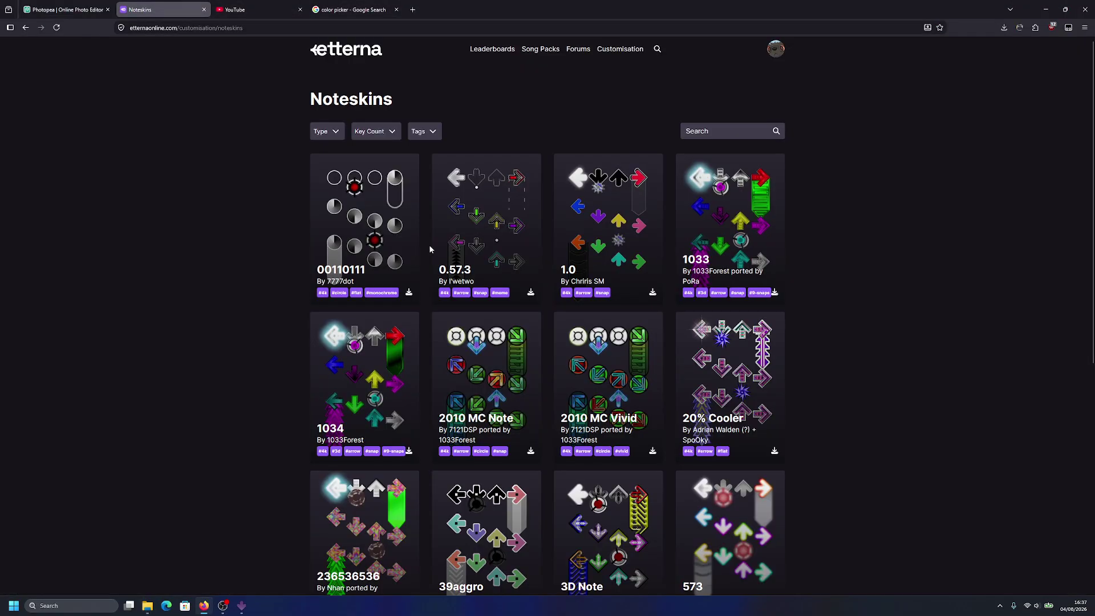
key("alt+Tab")
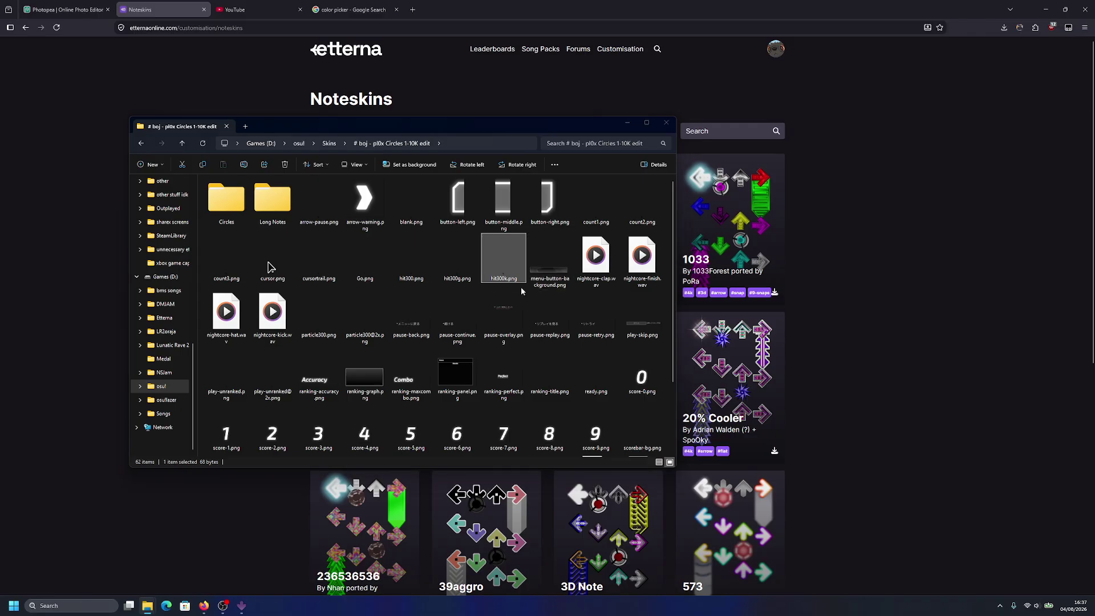
left_click(730, 118)
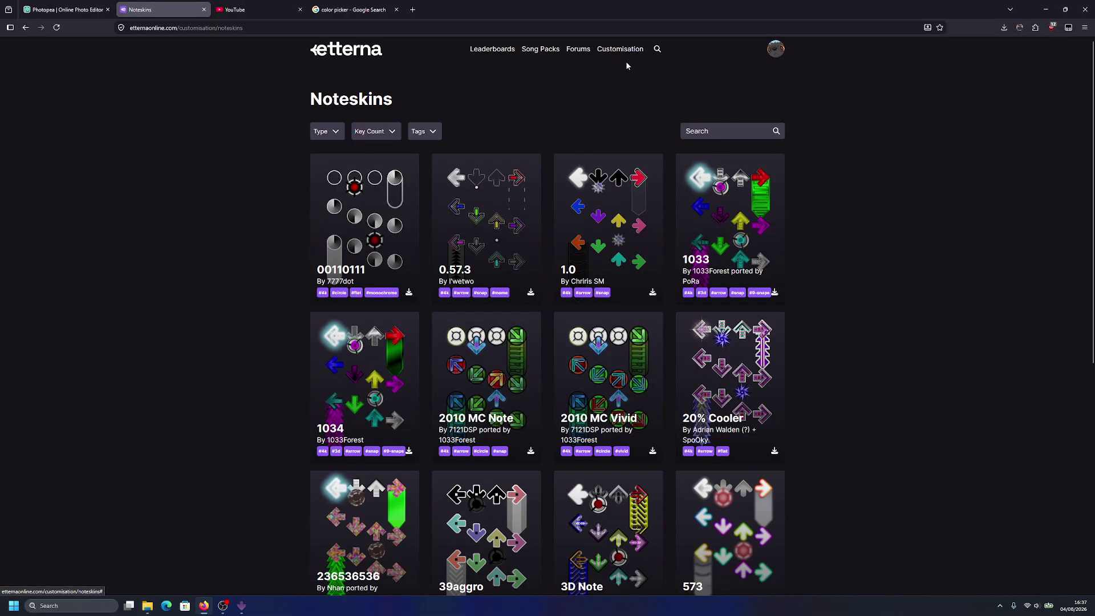
Step: Open the Judgements page under the site's customisation section and browse the first pages of judgement designs
left_click(621, 85)
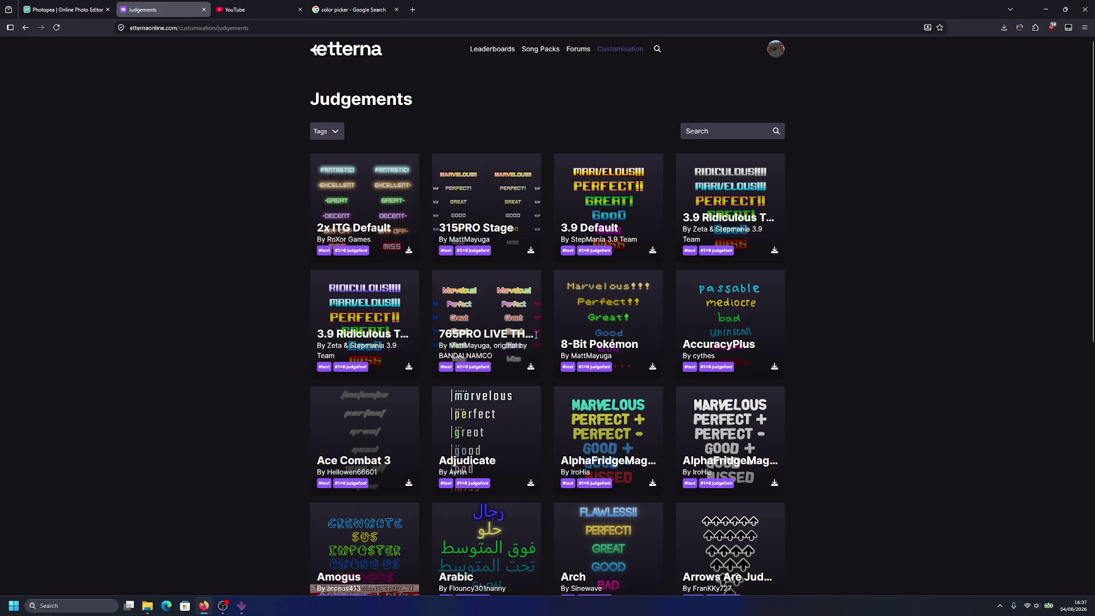
scroll(536, 335, "down", 8)
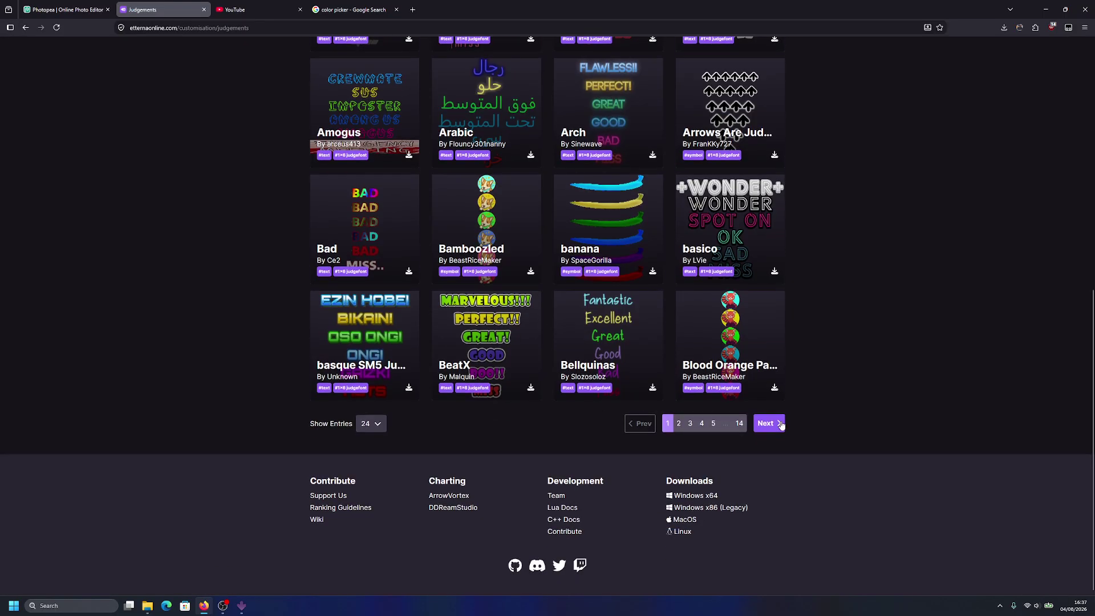
left_click(780, 425)
scroll(496, 308, "down", 3)
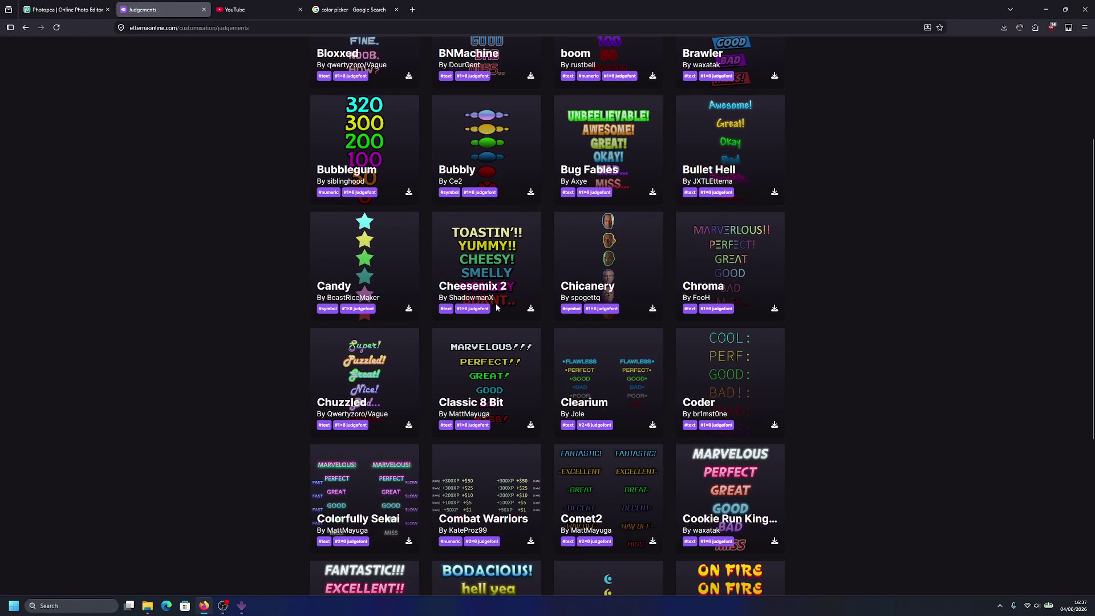
scroll(496, 308, "down", 5)
left_click(769, 429)
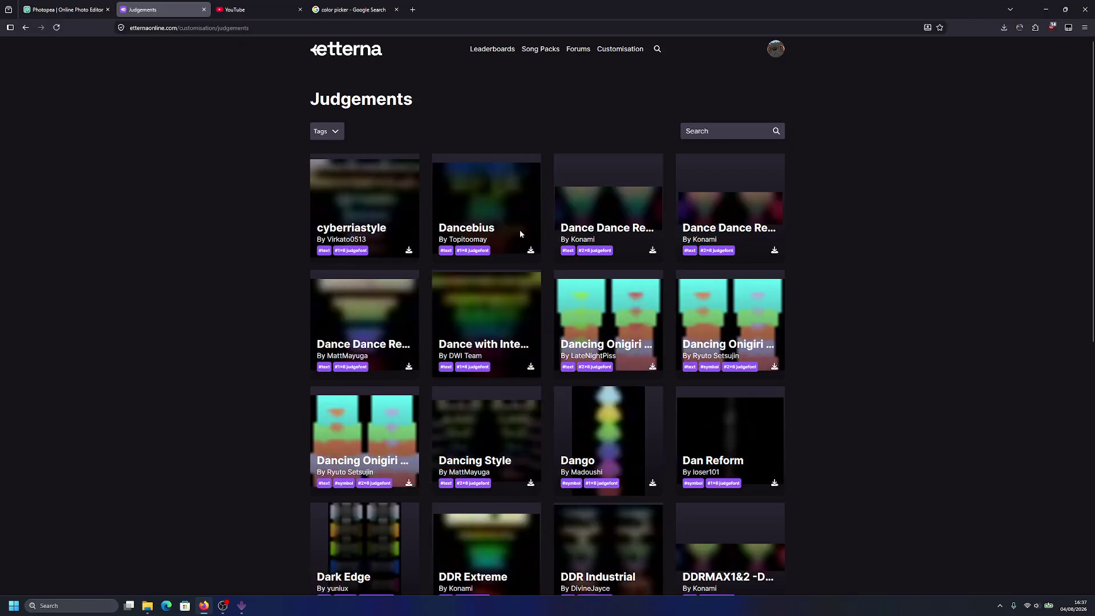
scroll(669, 285, "down", 2)
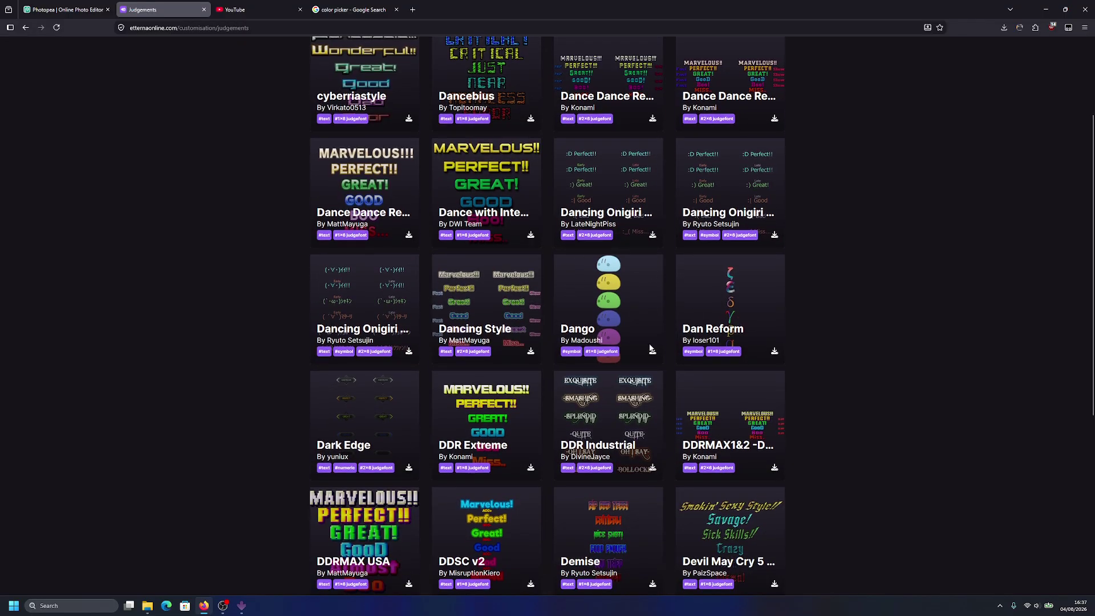
scroll(635, 279, "down", 6)
left_click(768, 430)
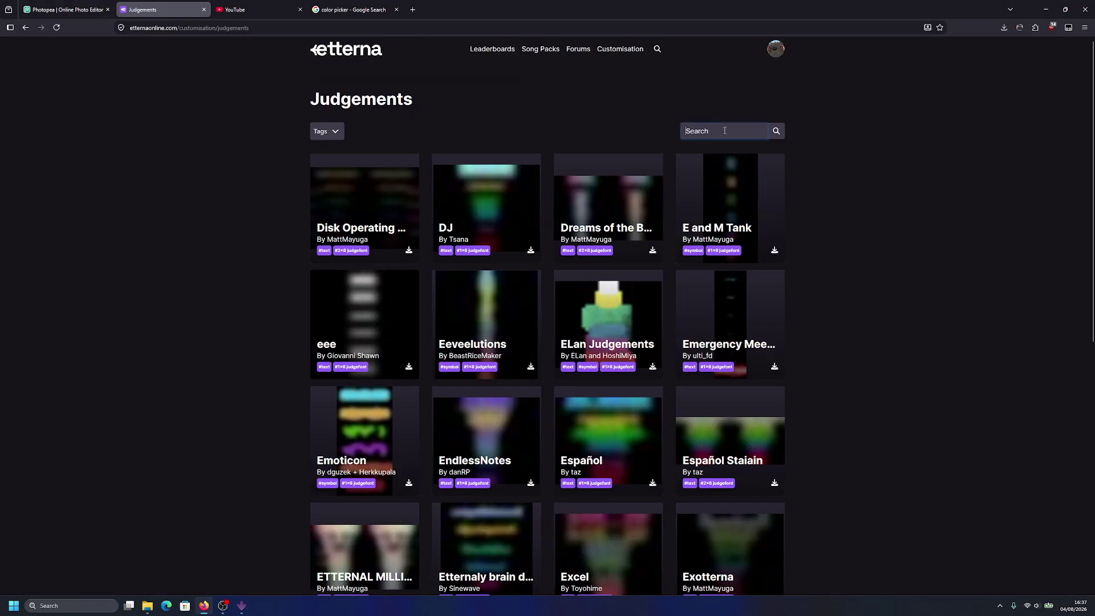
Step: Search the judgements for "osu", change the search to "mania", and download the osu!mania Default judgement
left_click(724, 130)
type("osu")
key("Return")
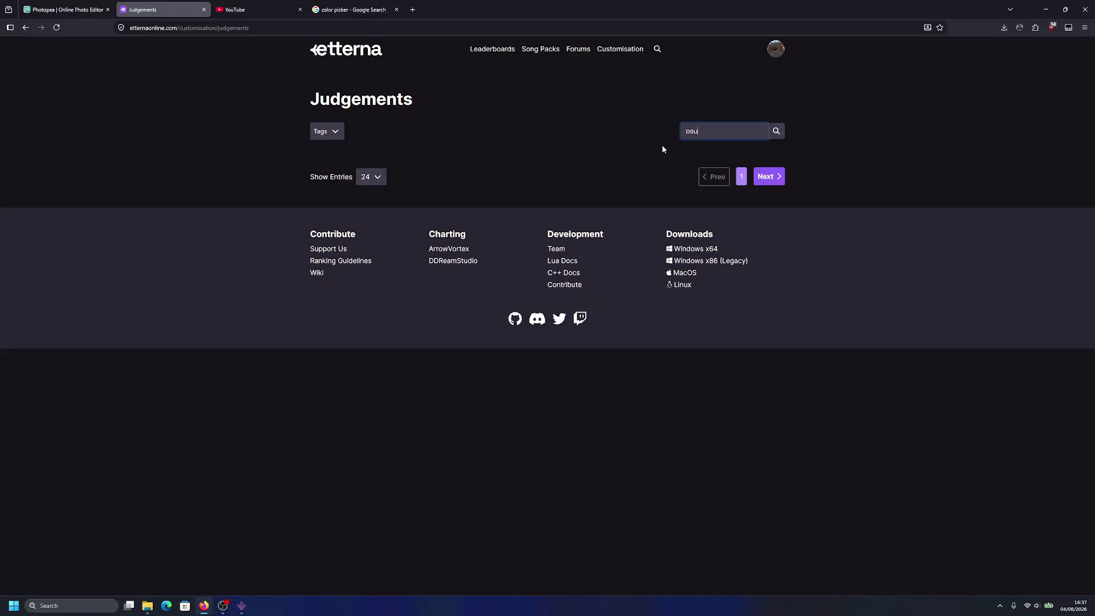
type("man")
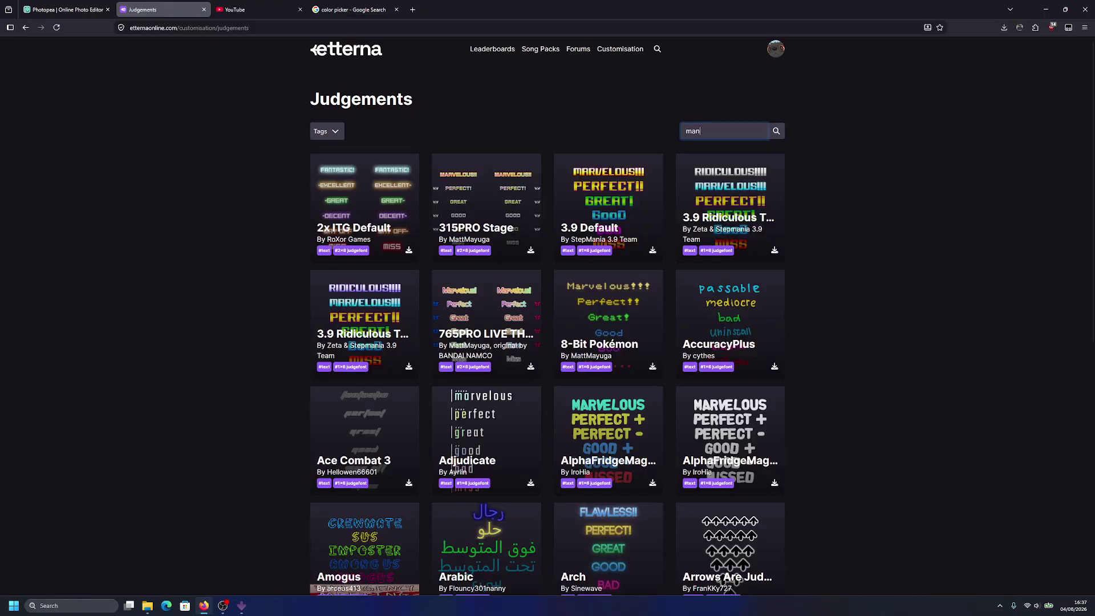
type("ia")
key("Return")
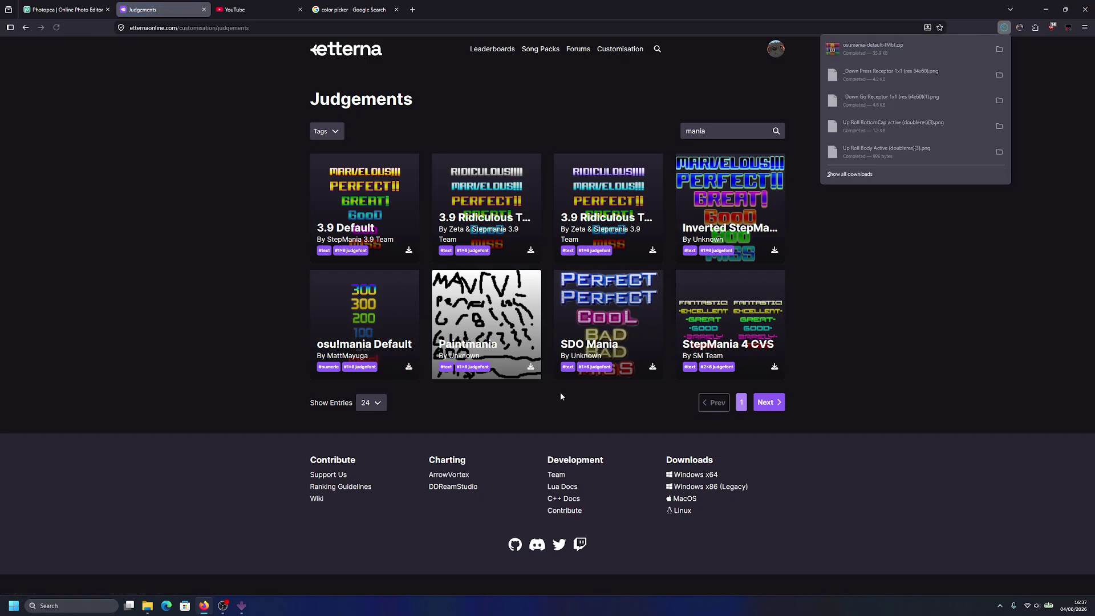
Step: Switch to File Explorer, go to the Downloads folder and open the osumania-default zip archive
key("alt+Tab")
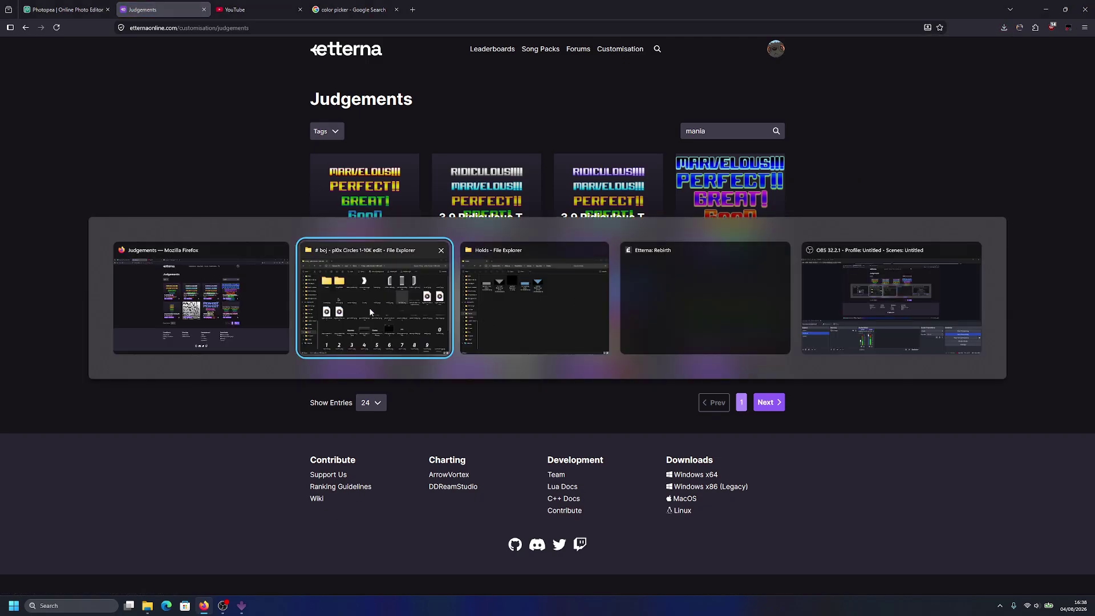
left_click(368, 306)
scroll(182, 245, "up", 3)
left_click(166, 251)
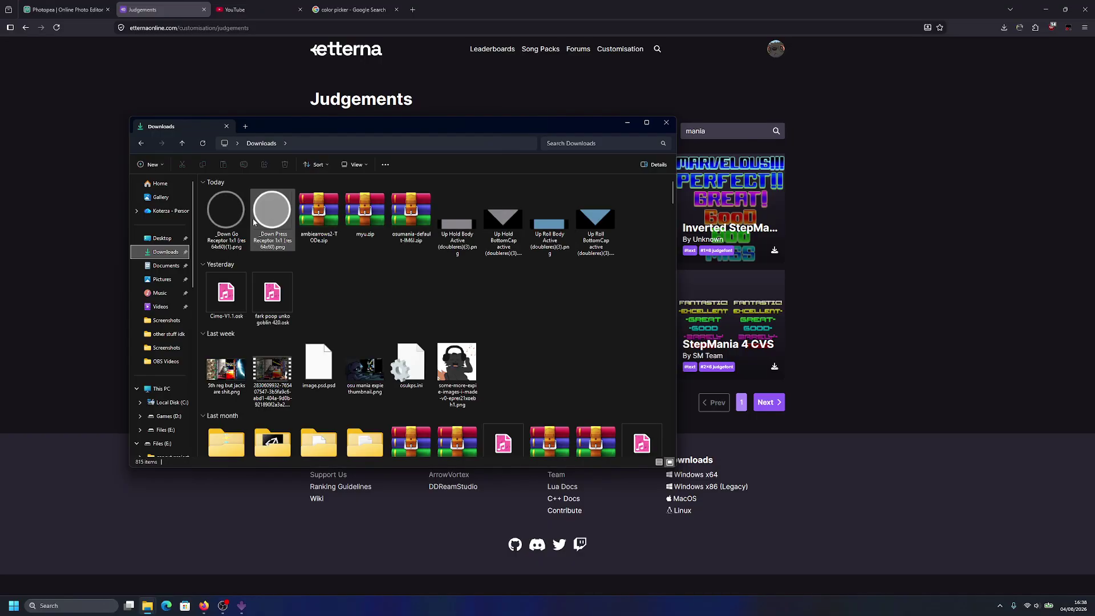
double_click(410, 224)
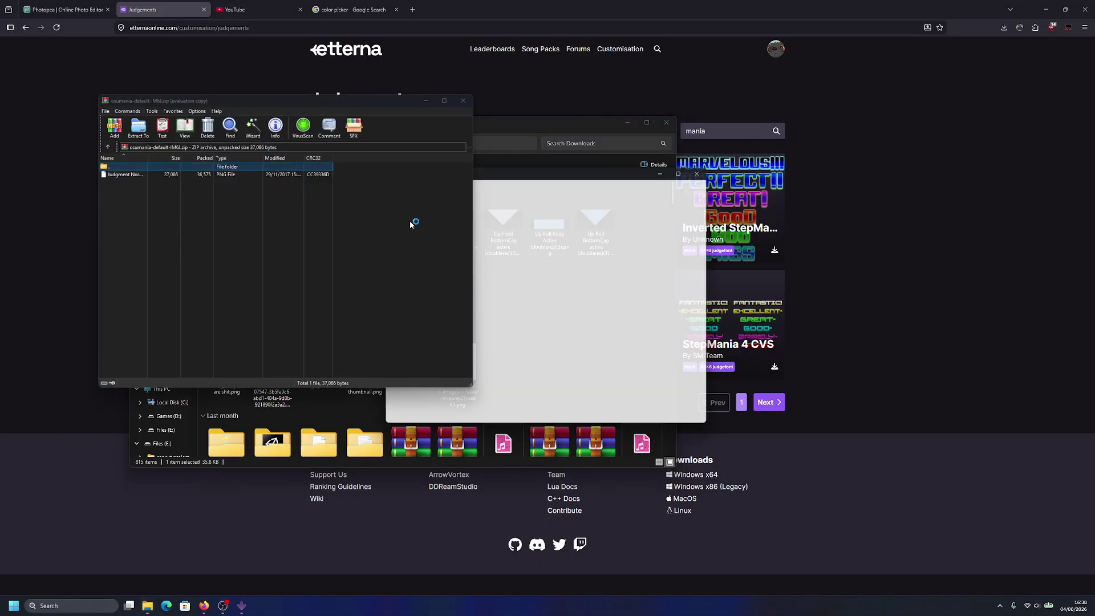
Step: Bring up the Holds folder window and go to the Judgments folder inside Etterna's Assets folder
key("alt+Tab")
left_click(585, 289)
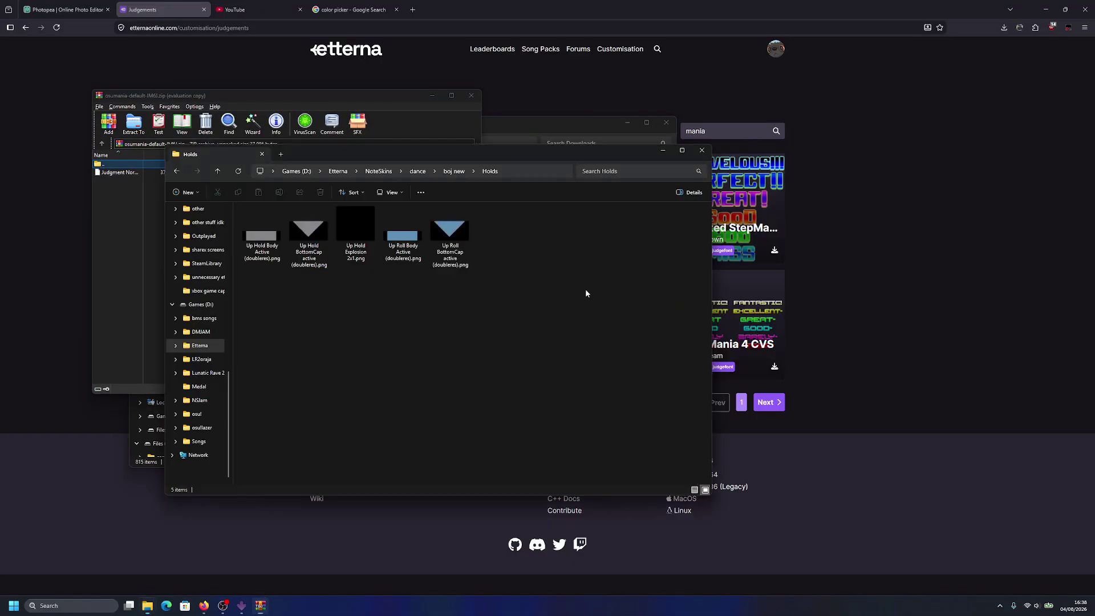
left_click(349, 174)
double_click(309, 234)
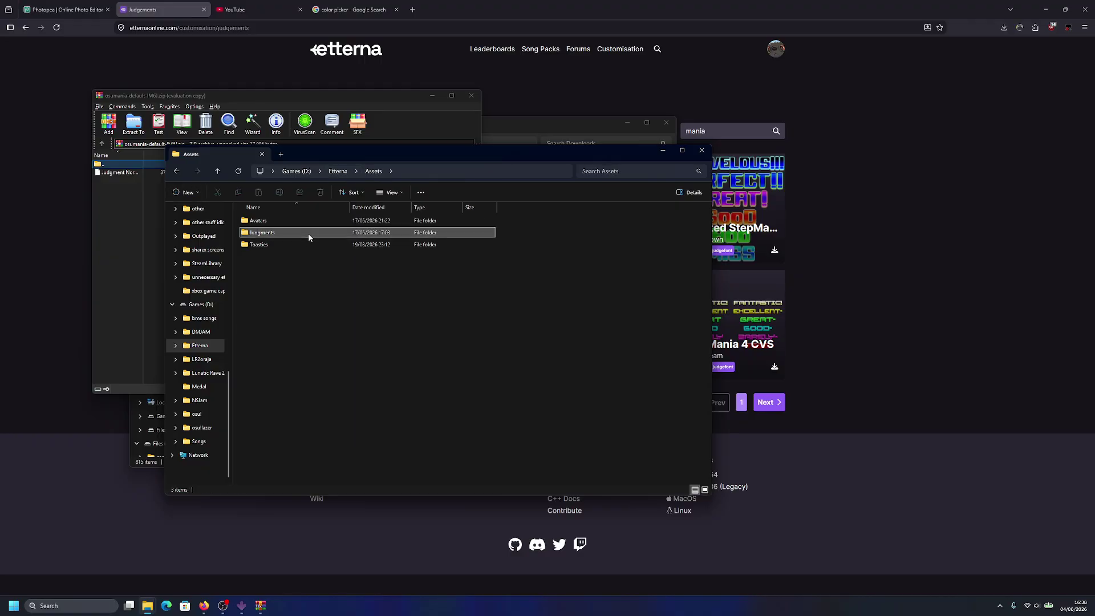
double_click(309, 235)
Step: Place the Judgments folder window beside the archive and extract the judgment PNG from the archive into that folder
left_click_drag(438, 159, 702, 174)
left_click(204, 183)
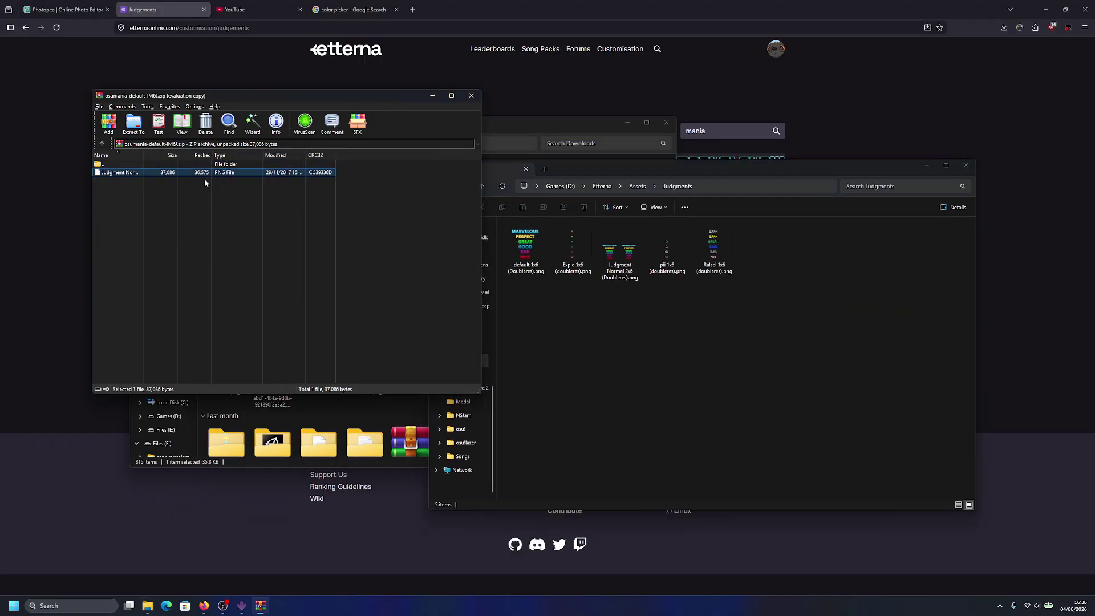
left_click_drag(184, 175, 709, 331)
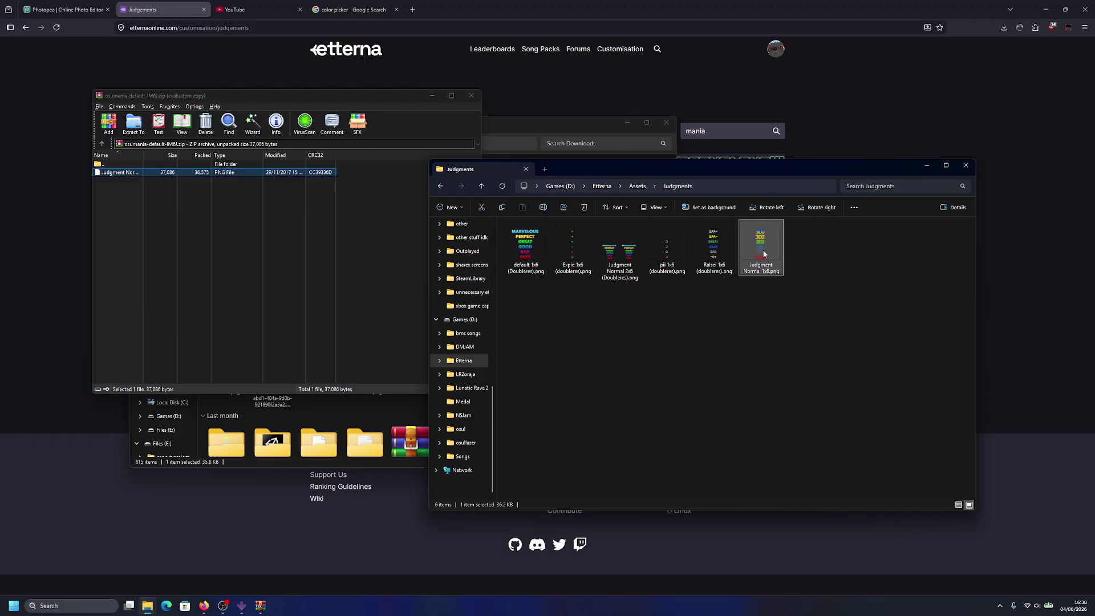
Step: Switch to Etterna, reload the metrics and textures, and go to Scroll Type in the player options
key("alt+Tab")
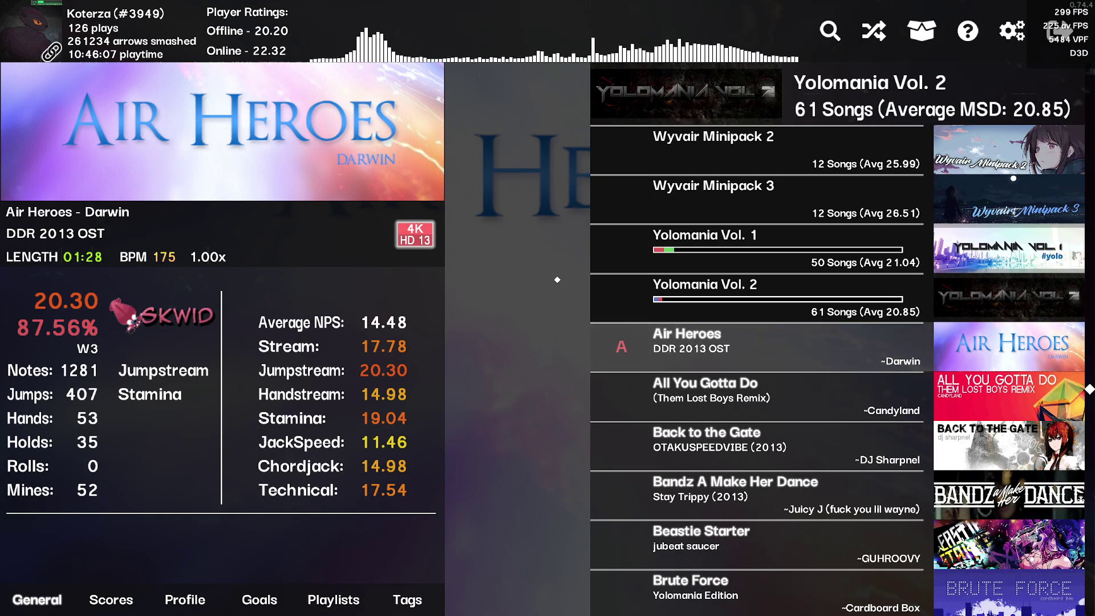
key("F2")
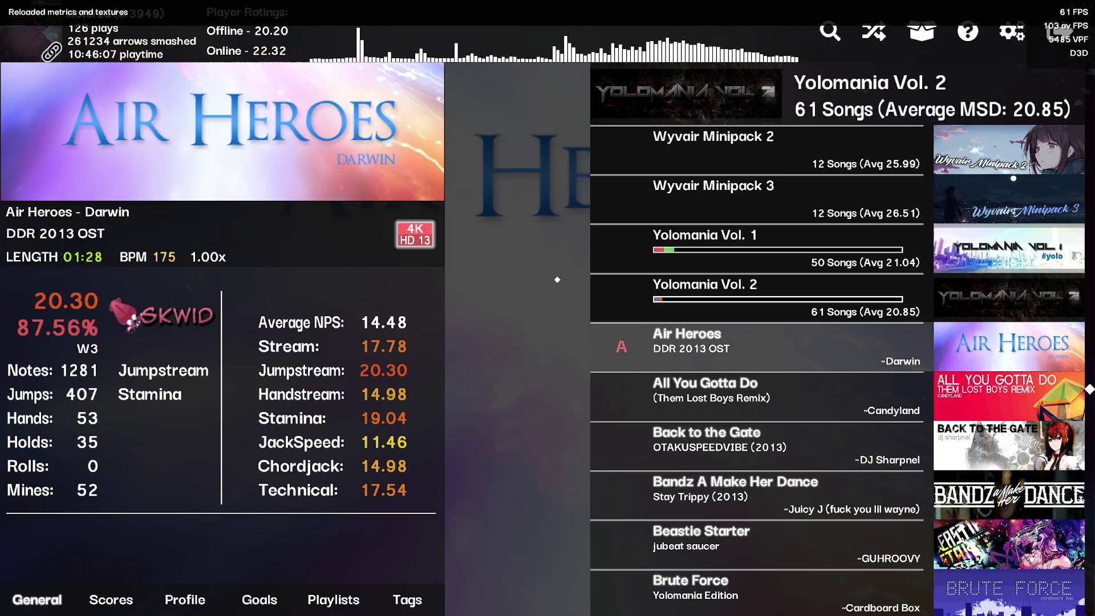
key("ctrl+o")
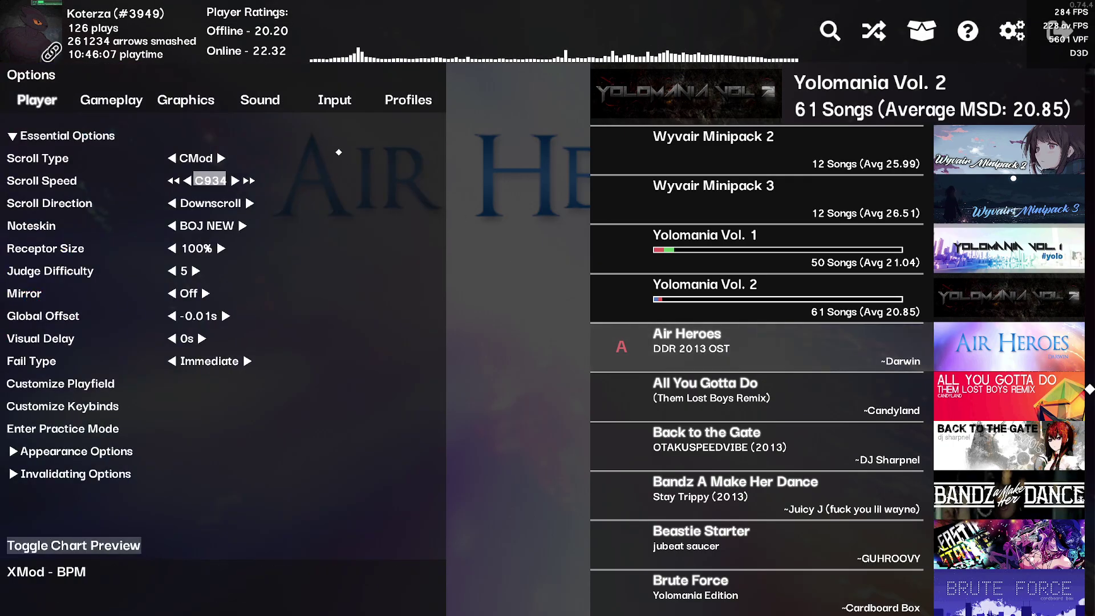
key("Up")
key("Up")
key("Down")
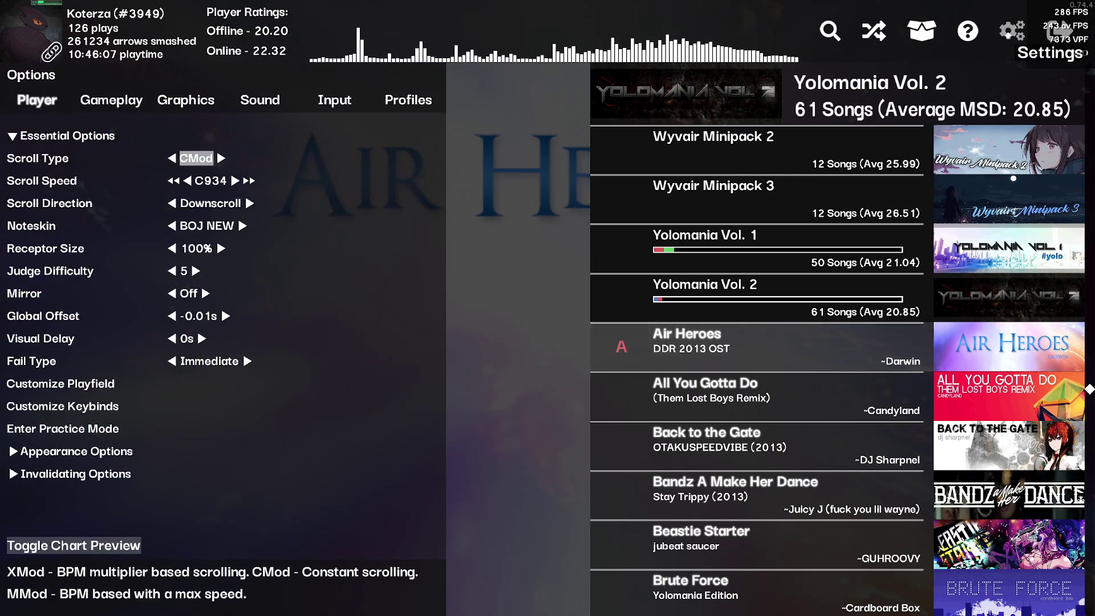
Step: Select Judgment Normal 1x6.png as the judgment image in the asset settings
key("Escape")
left_click(35, 32)
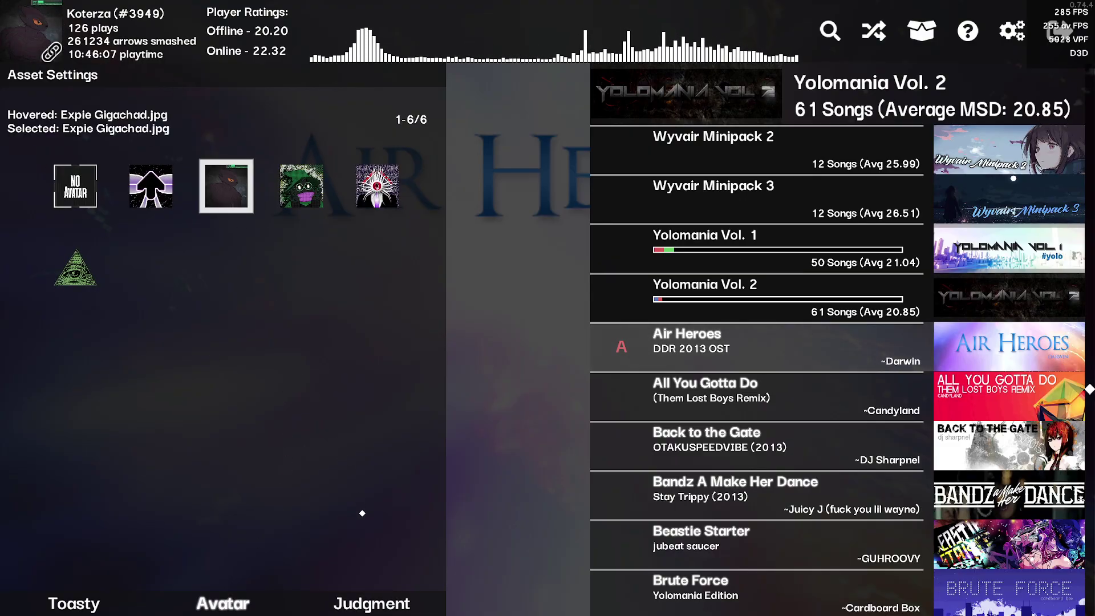
left_click(378, 607)
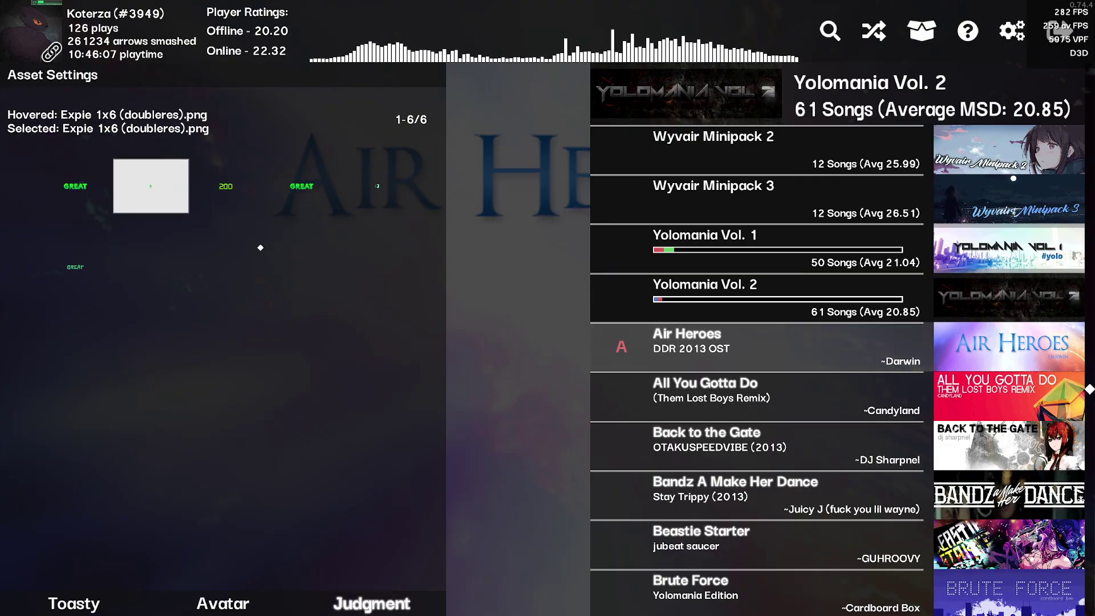
key("Right")
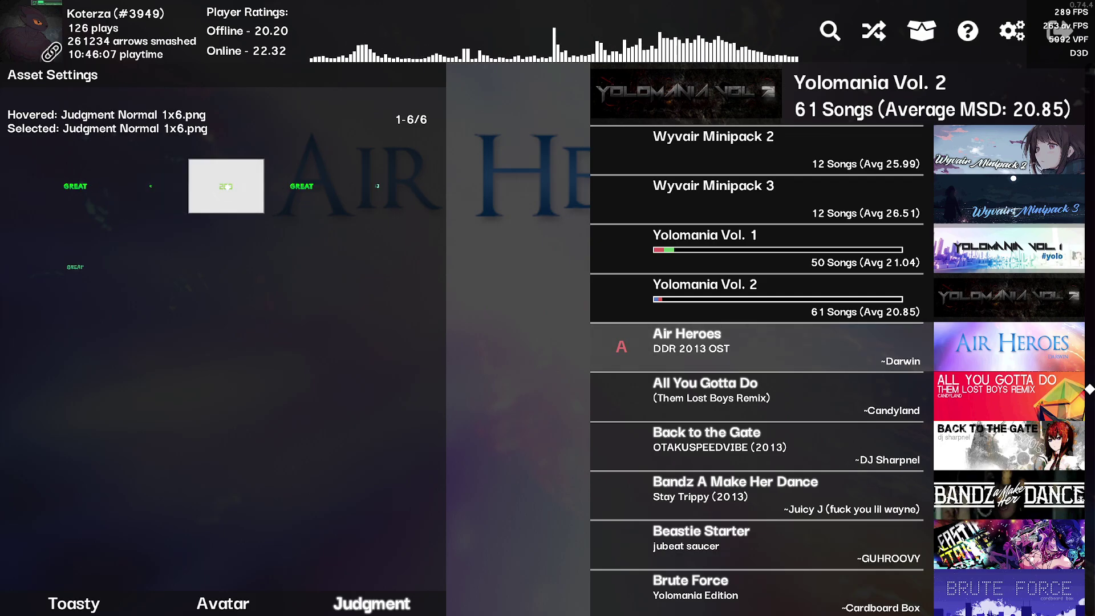
key("Escape")
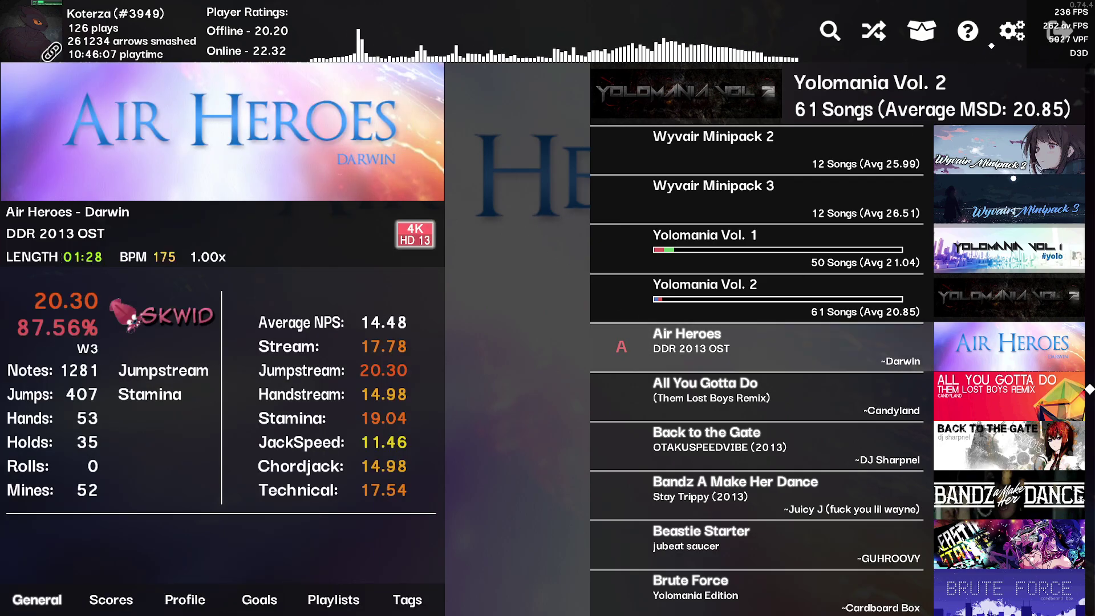
Step: Preview the selected judgment image in the playfield customization, then return to the song list
left_click(991, 45)
left_click(196, 391)
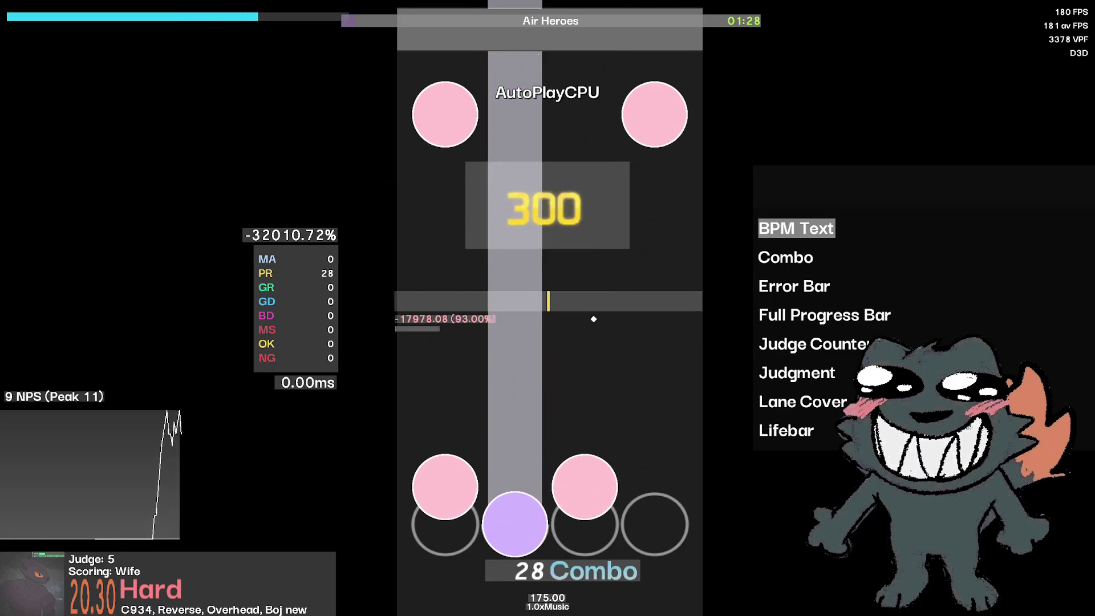
key("Escape")
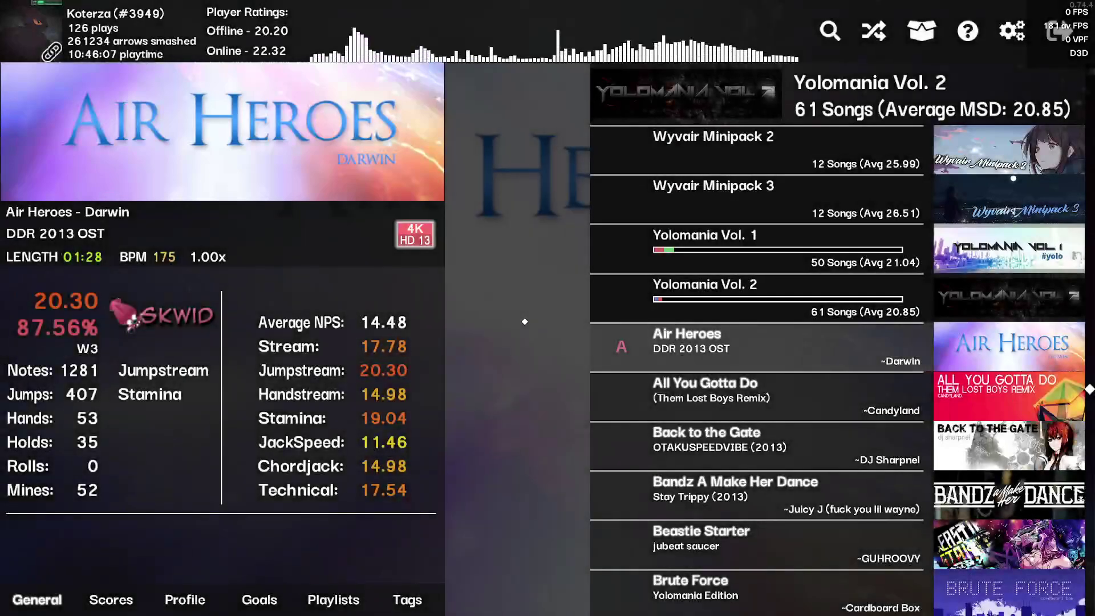
Step: Switch to YouTube in the browser, search for "bojii" and list the boj channel's videos
key("alt+Tab")
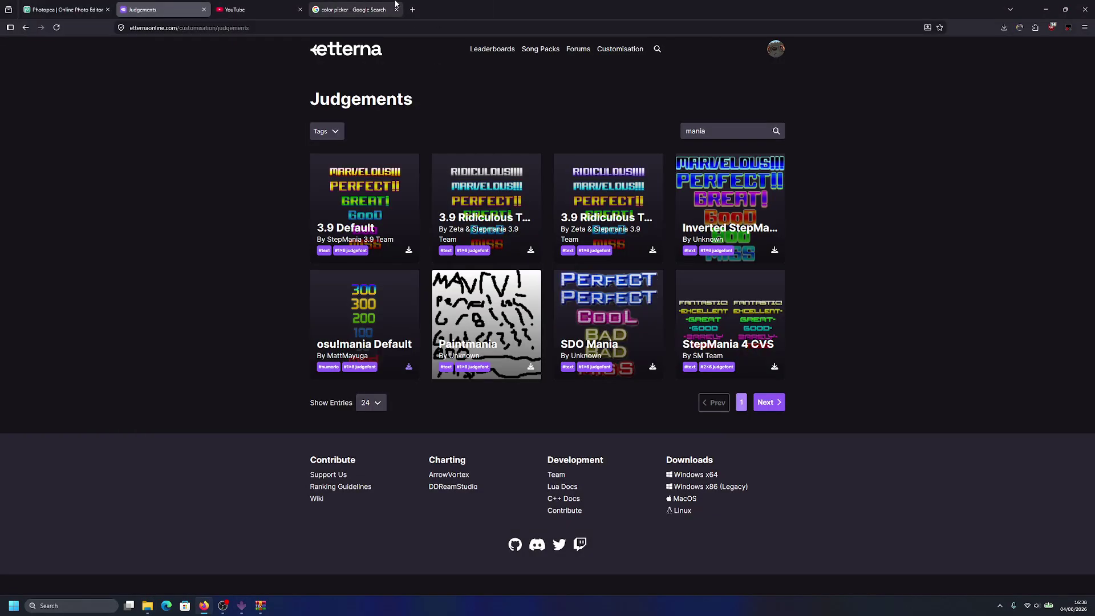
left_click(274, 10)
type("bojii")
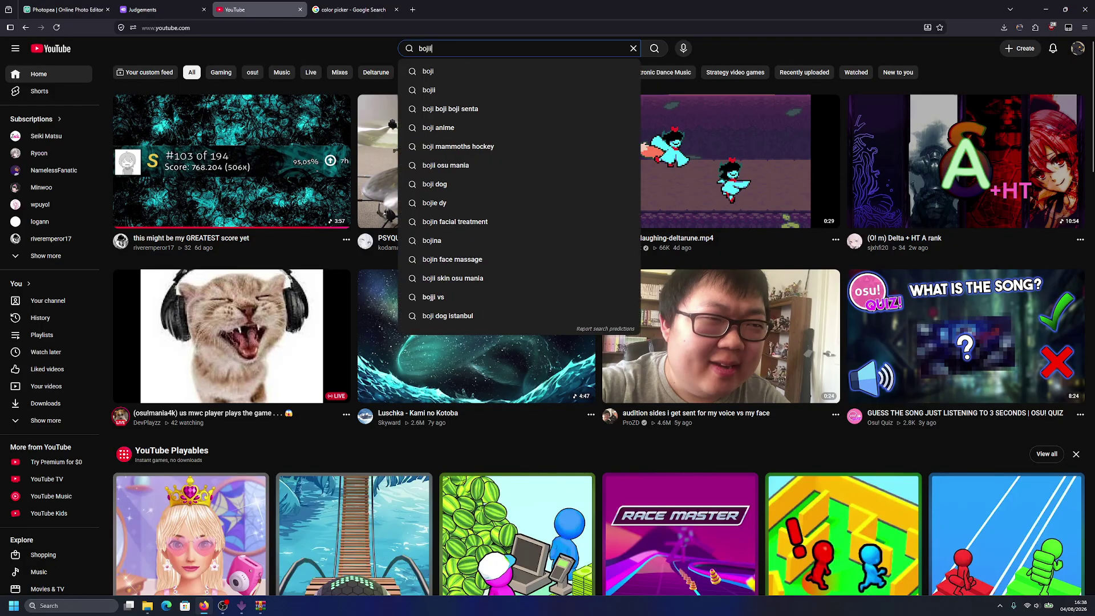
key("Return")
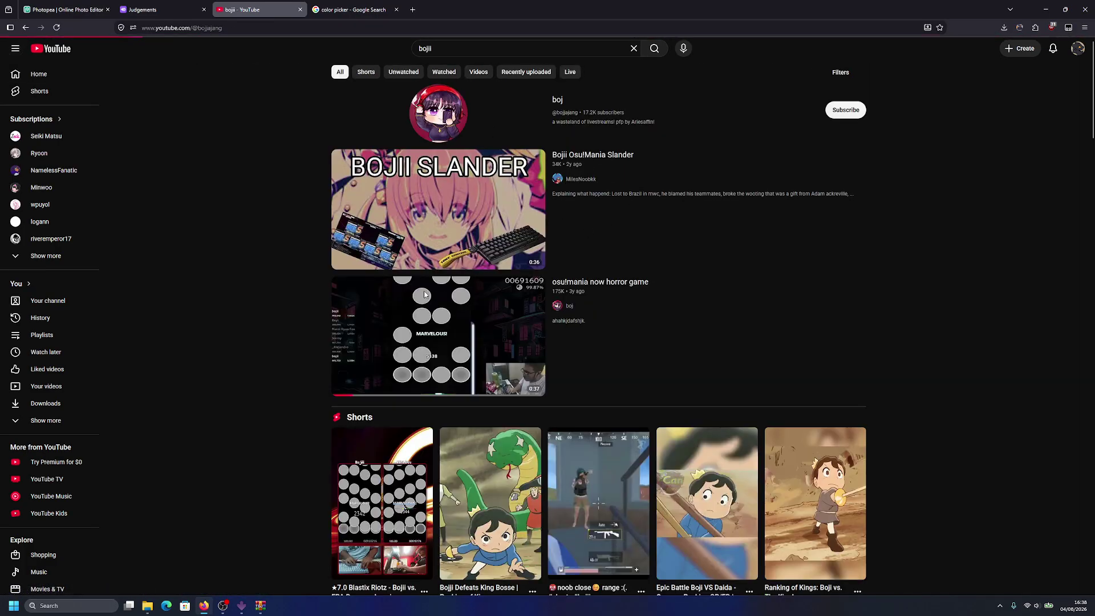
left_click(370, 260)
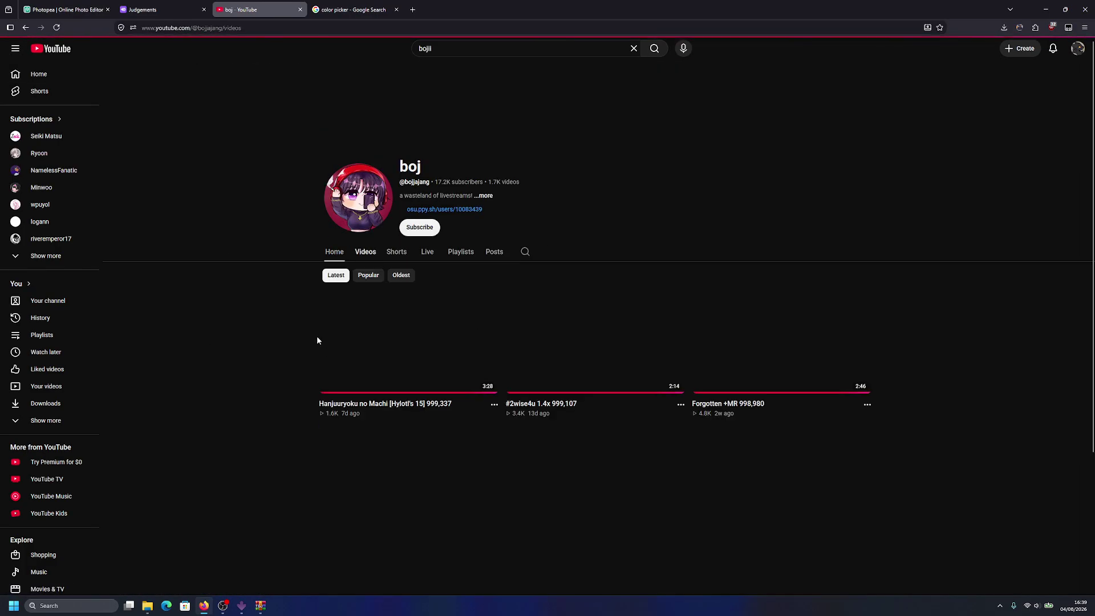
Step: Browse the channel's videos for osu!mania gameplay and open "Last Winged Unicorn +MR FC 99.55% (LAZER)"
scroll(621, 365, "down", 15)
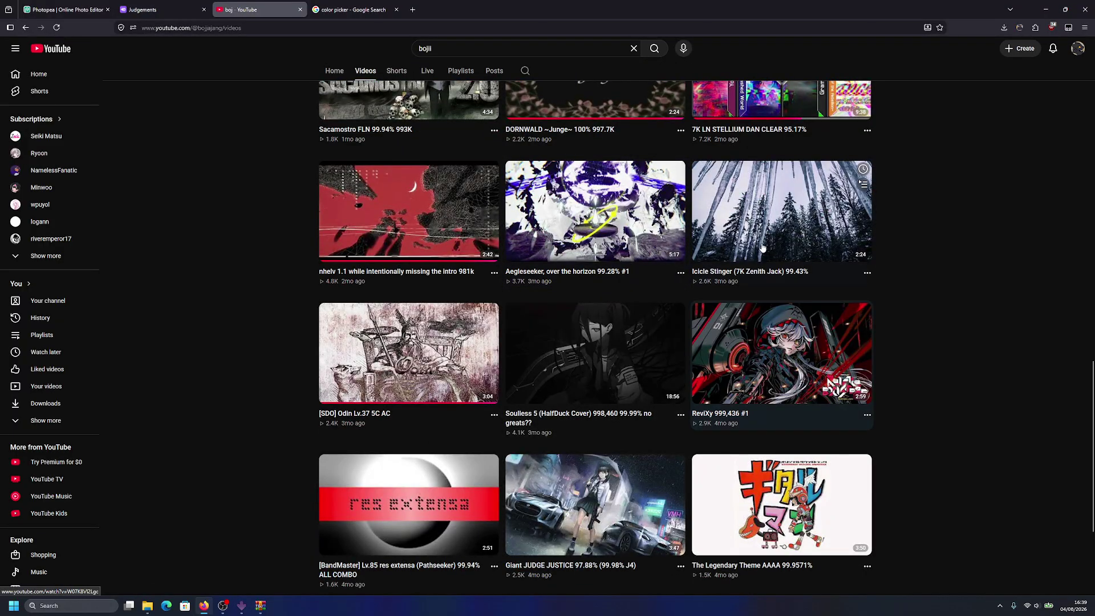
mouse_move(629, 375)
scroll(628, 373, "down", 3)
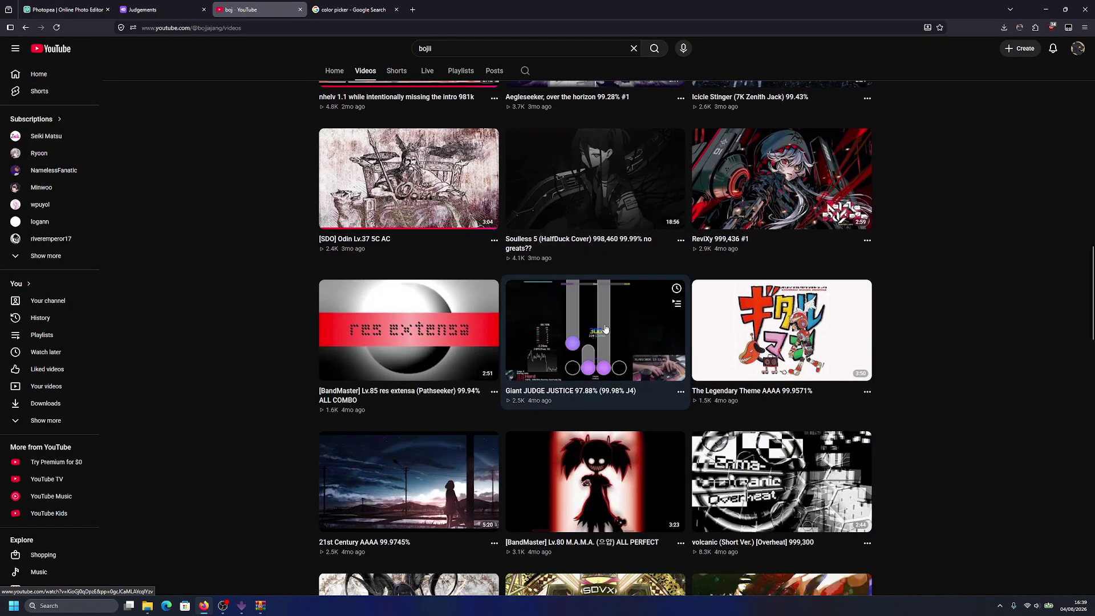
scroll(616, 297, "down", 5)
scroll(609, 269, "up", 3)
scroll(609, 270, "down", 4)
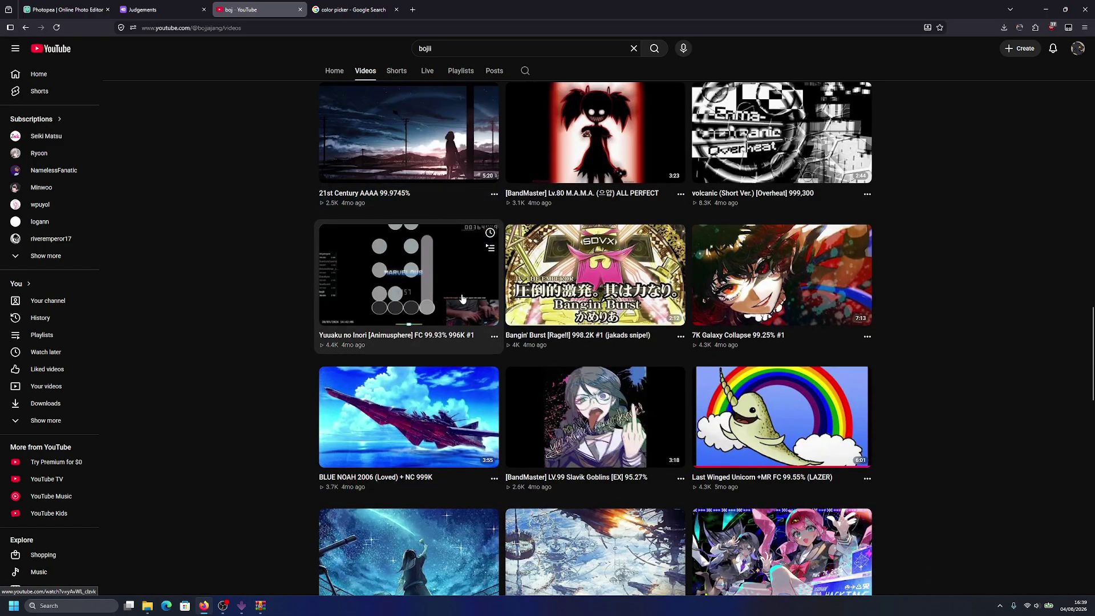
mouse_move(603, 443)
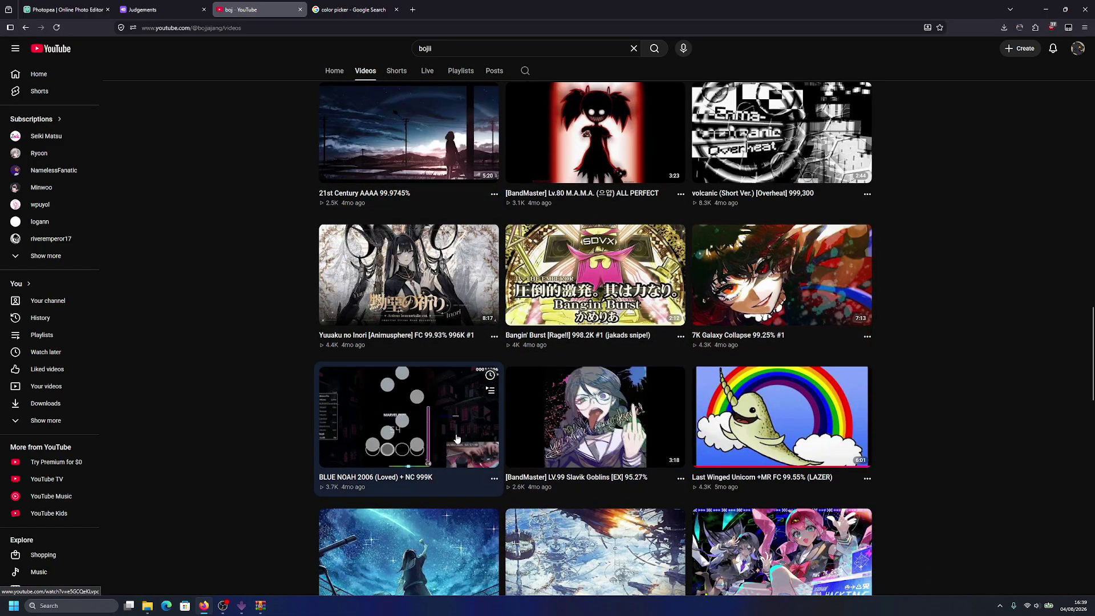
scroll(410, 416, "down", 4)
left_click(797, 178)
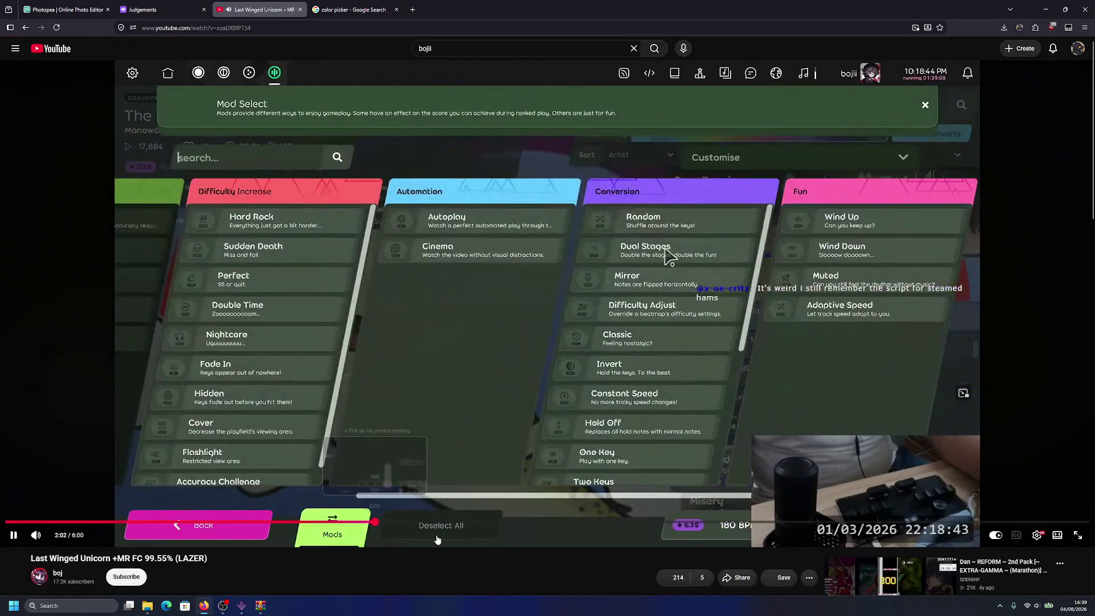
Step: View the video full screen and pause it at about 2:15 to examine the skin's judgment and combo layout
left_click(373, 521)
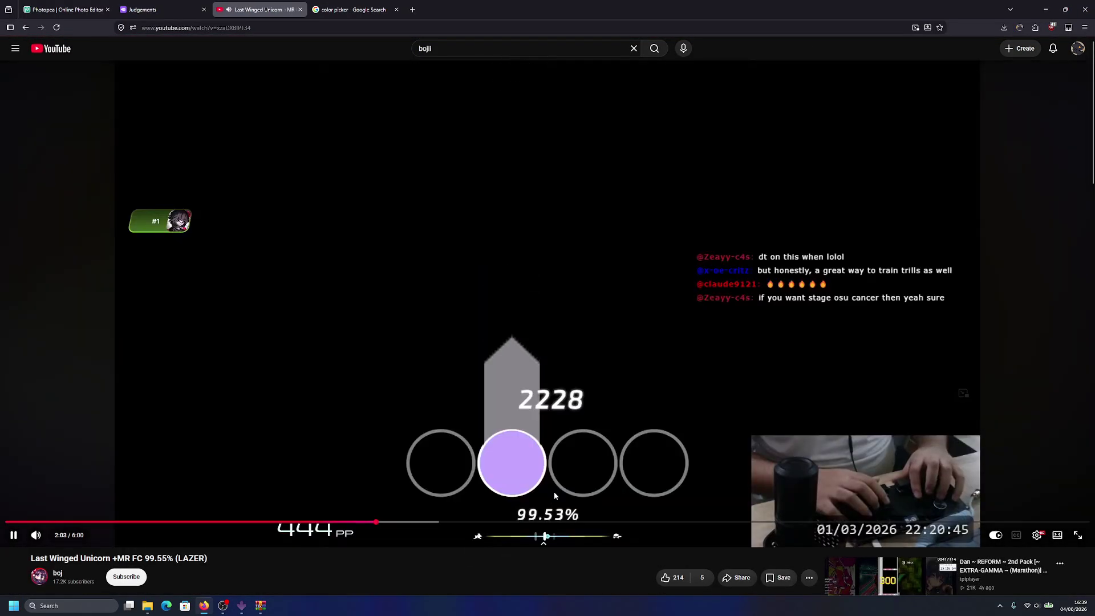
double_click(502, 420)
key("Right")
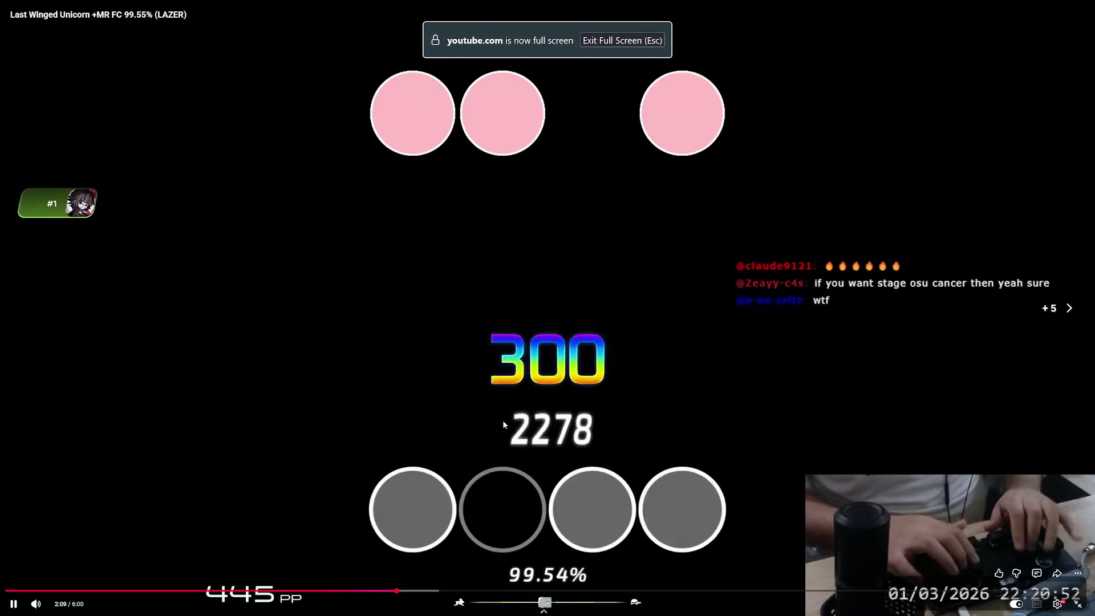
key("space")
key("Right")
key("space")
key("space")
key("space")
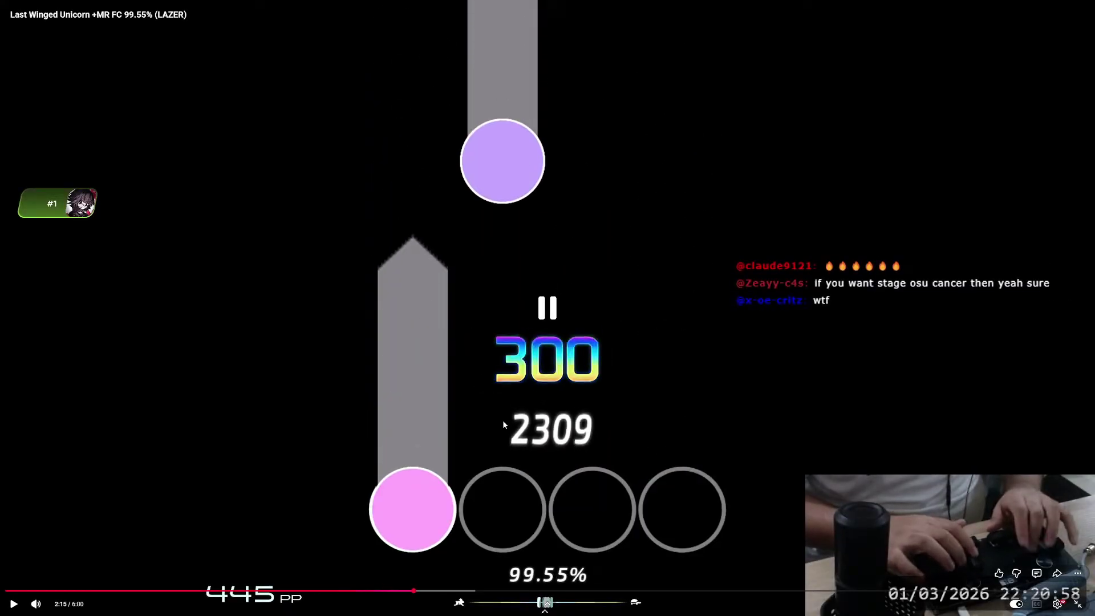
Step: Switch back to Etterna and look through the customizable playfield elements from BPM Text to Judge Counter
key("alt+Tab")
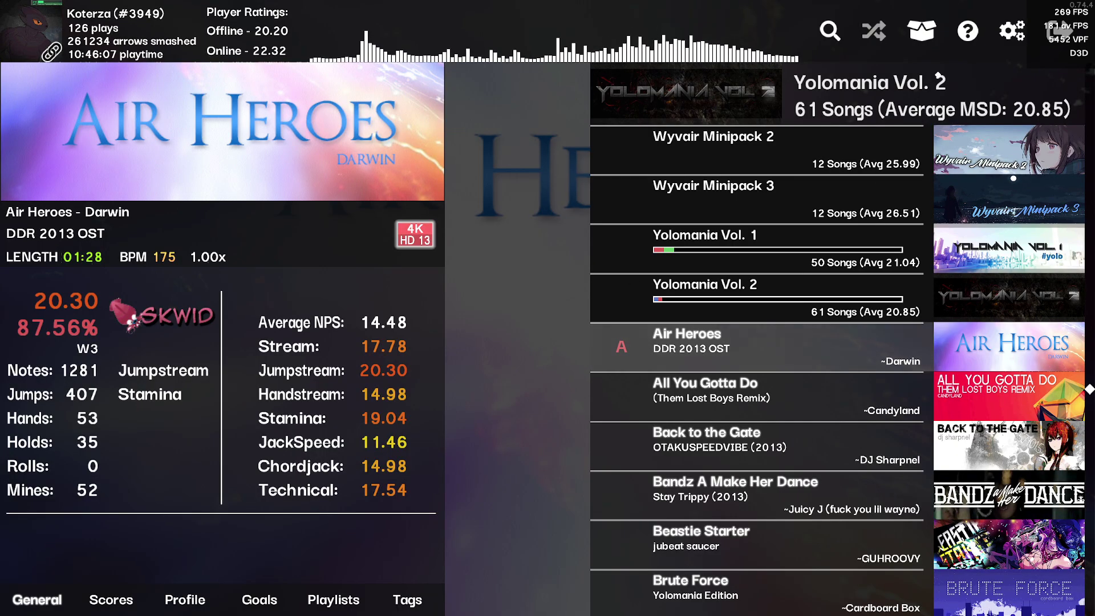
left_click(1012, 30)
left_click(102, 393)
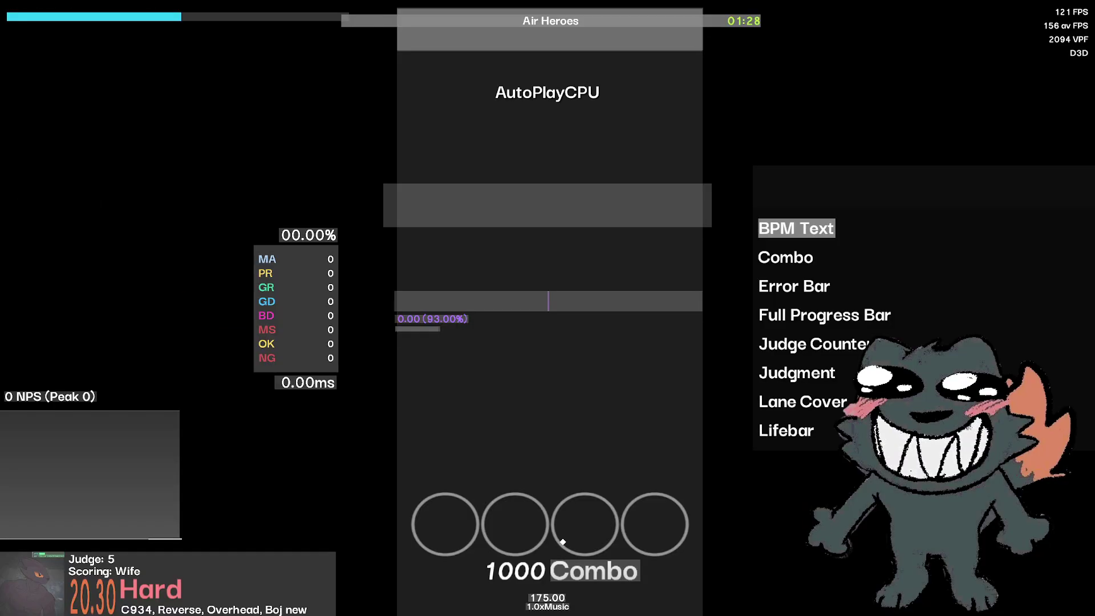
key("Down")
key("Down")
key("Down")
key("Down")
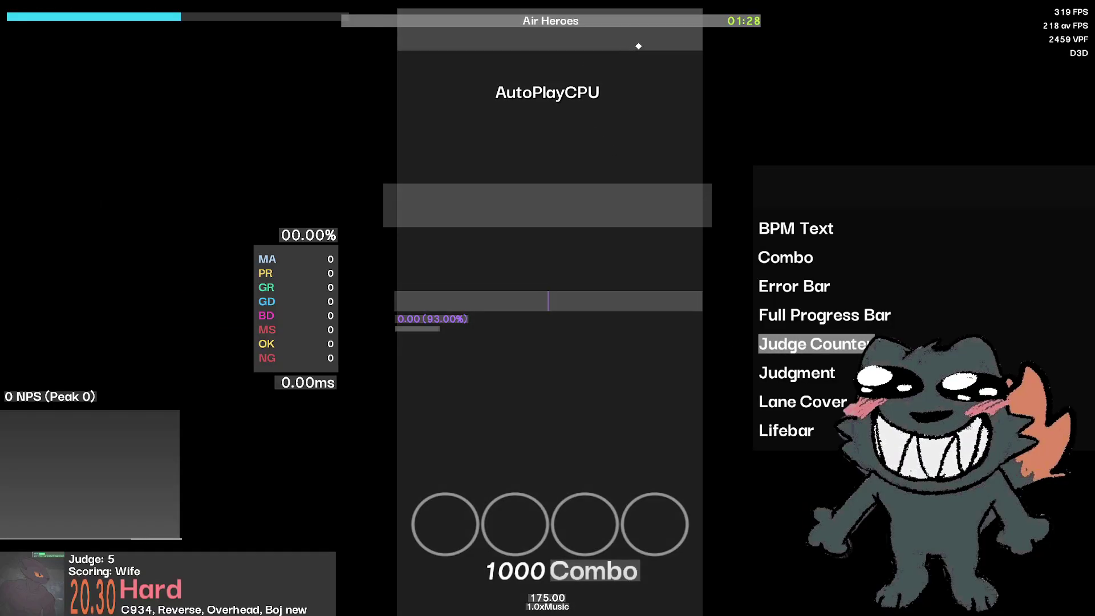
key("Escape")
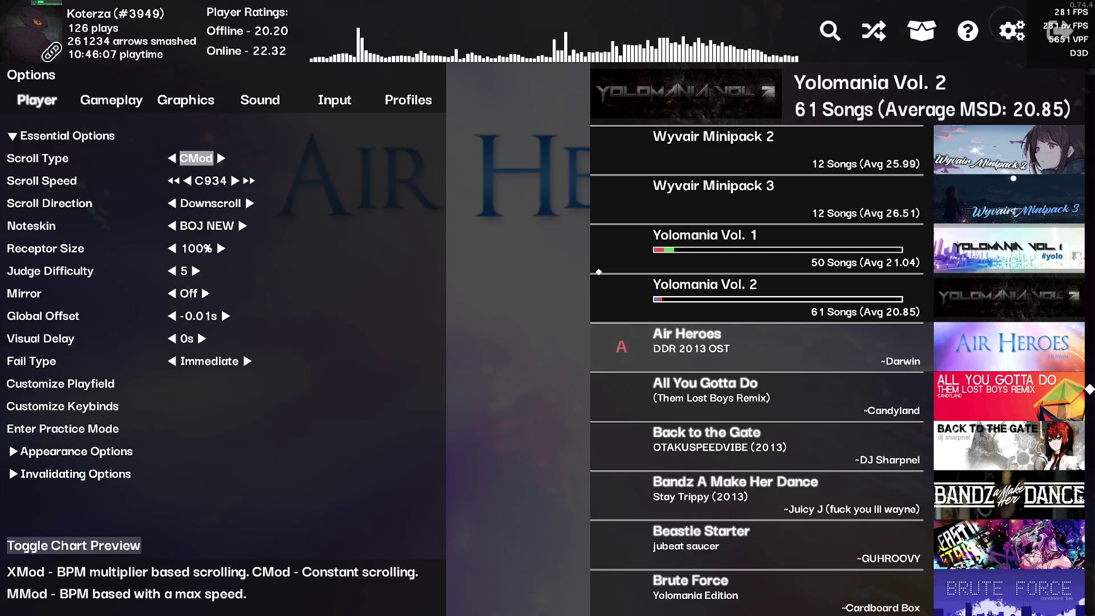
Step: Examine the Gameplay Elements 1 options for the playfield displays, error bar and progress bars
left_click(111, 100)
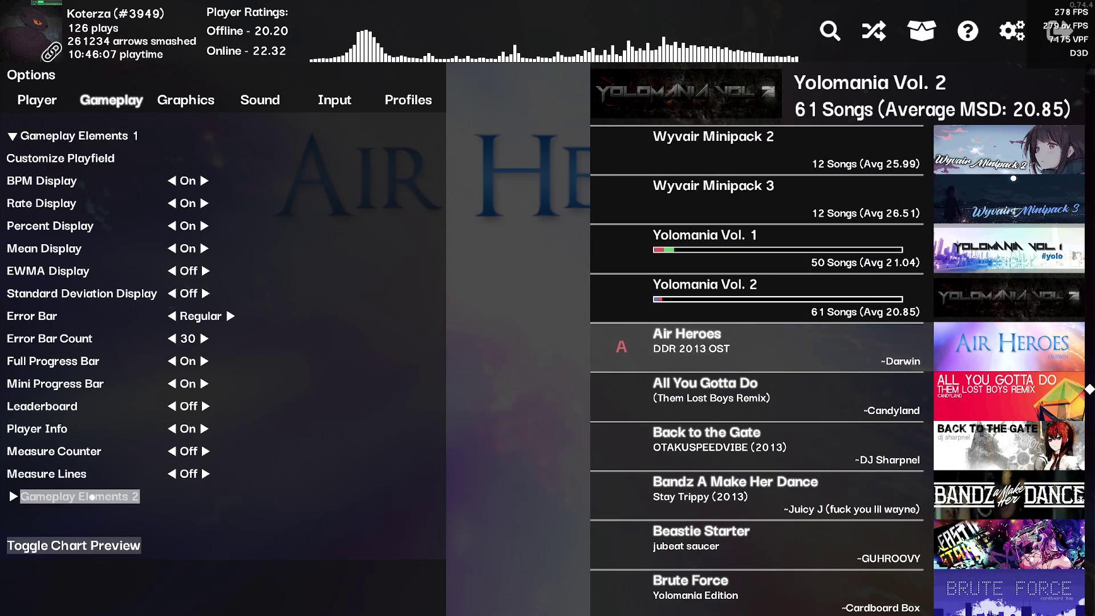
key("Down")
key("Down")
key("Up")
key("Up")
key("Up")
key("Up")
key("Up")
key("Up")
key("Up")
key("Up")
key("Up")
key("Up")
key("Up")
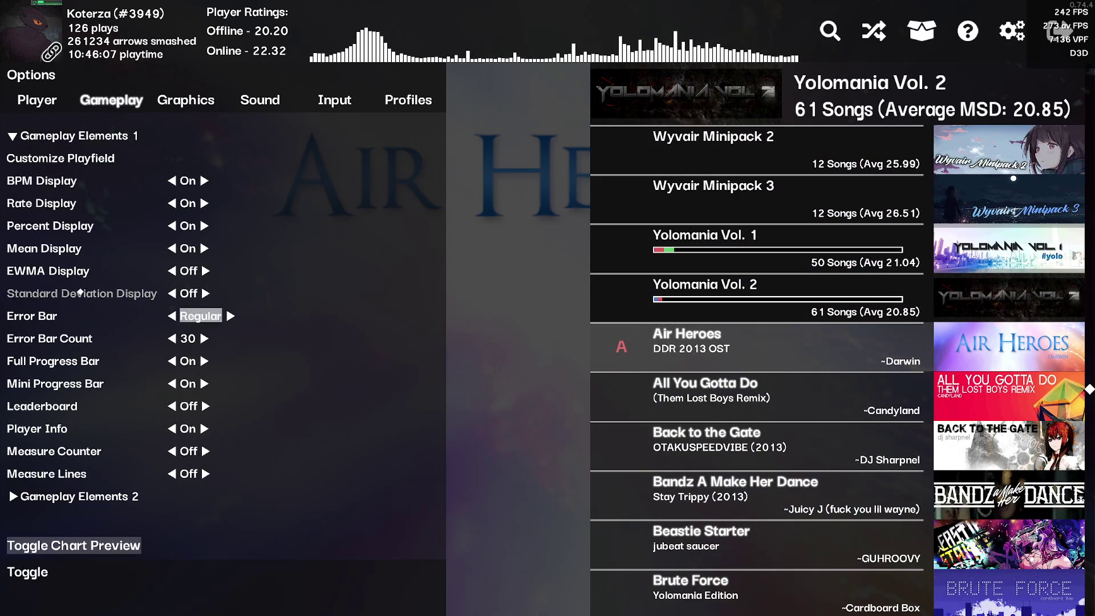
key("Up")
key("Up")
key("Up")
key("Up")
key("Up")
key("Up")
key("Up")
key("Up")
key("Up")
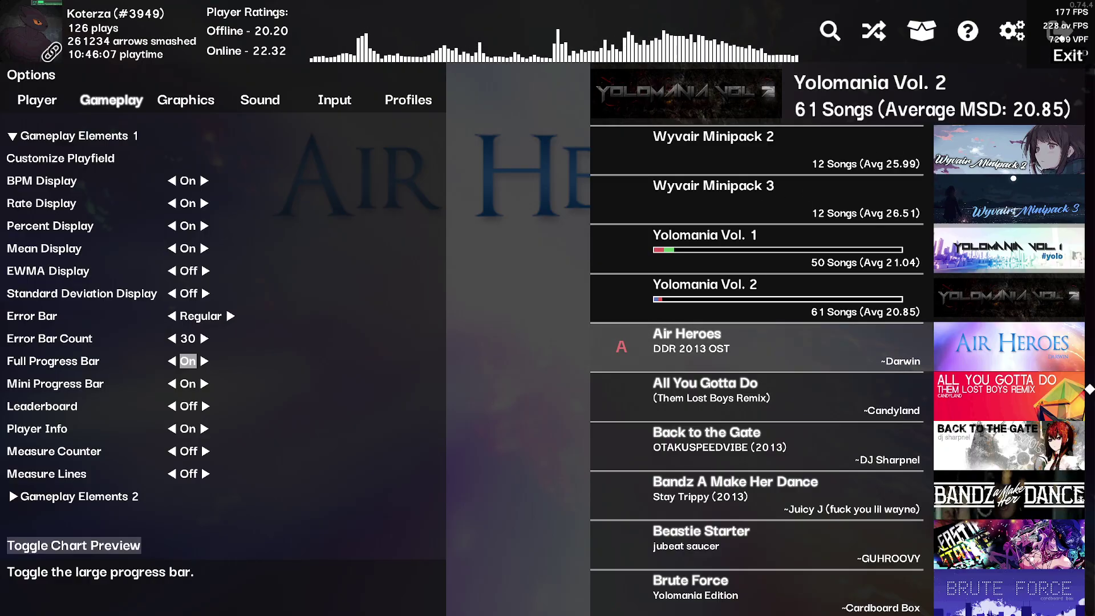
Step: Exit Etterna, close the osumania-default archive window and bring up the Judgments folder
left_click(1054, 31)
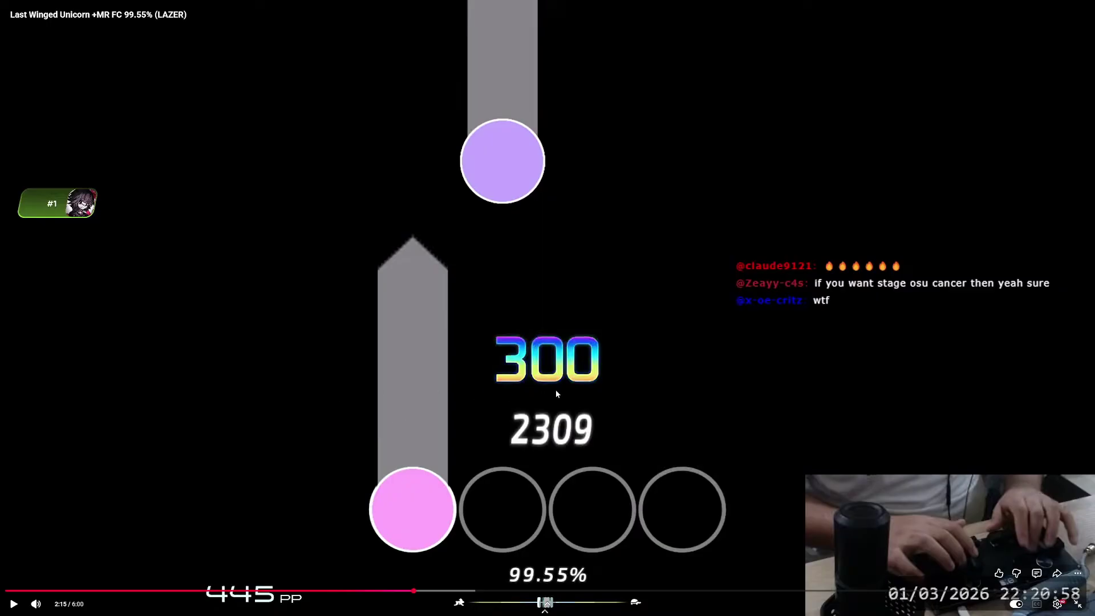
key("Escape")
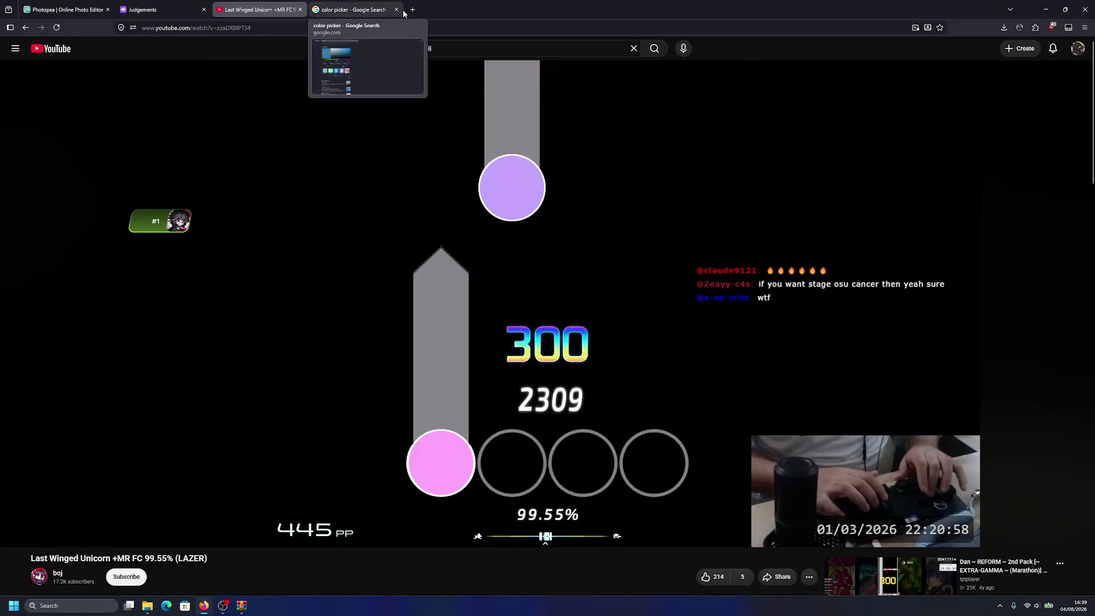
key("alt+Tab")
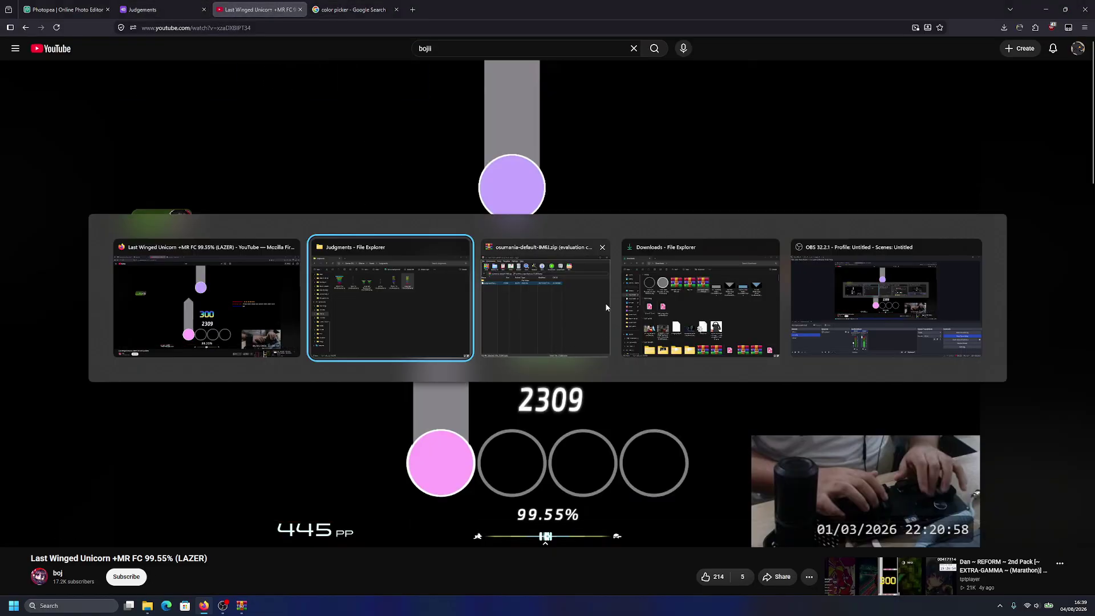
left_click(602, 246)
left_click(480, 305)
Step: Switch to the Downloads window and go to the Skins folder of osu! on Games (D:)
key("alt+Tab")
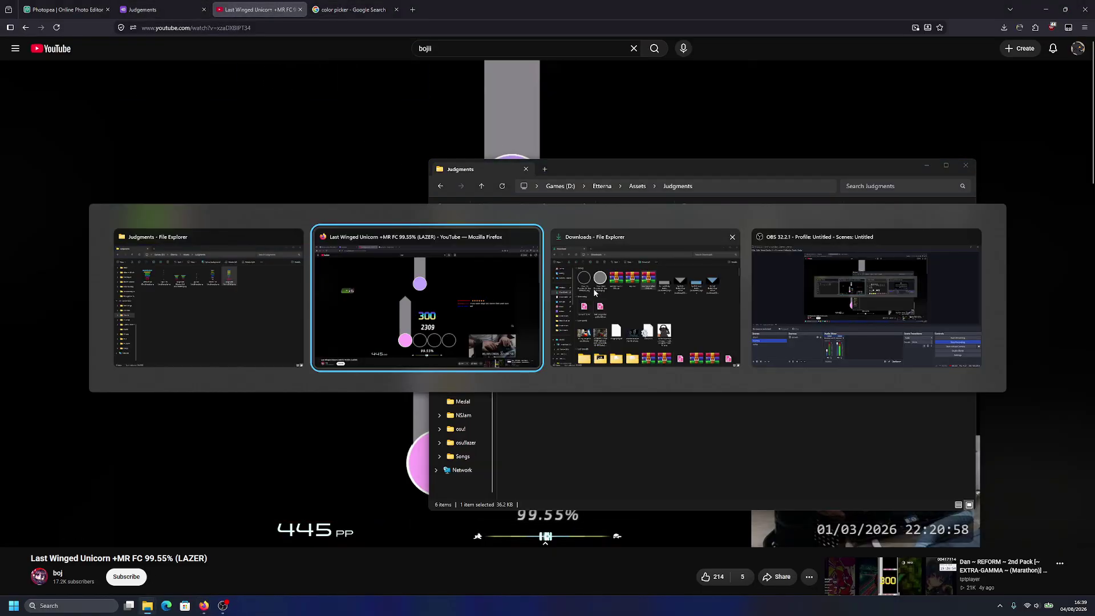
left_click(593, 288)
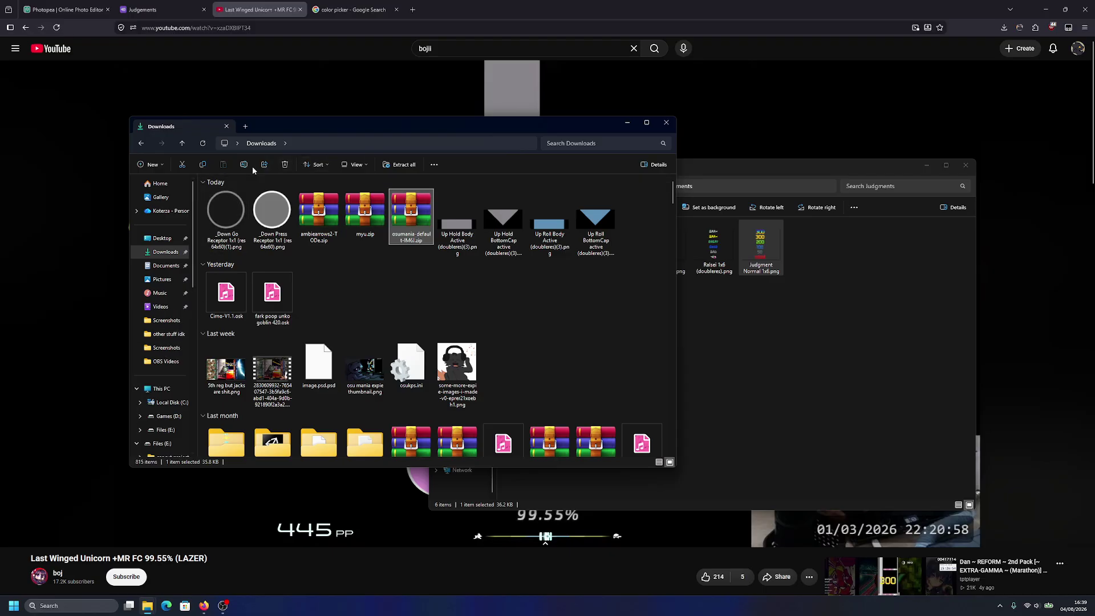
scroll(170, 344, "down", 8)
left_click(162, 387)
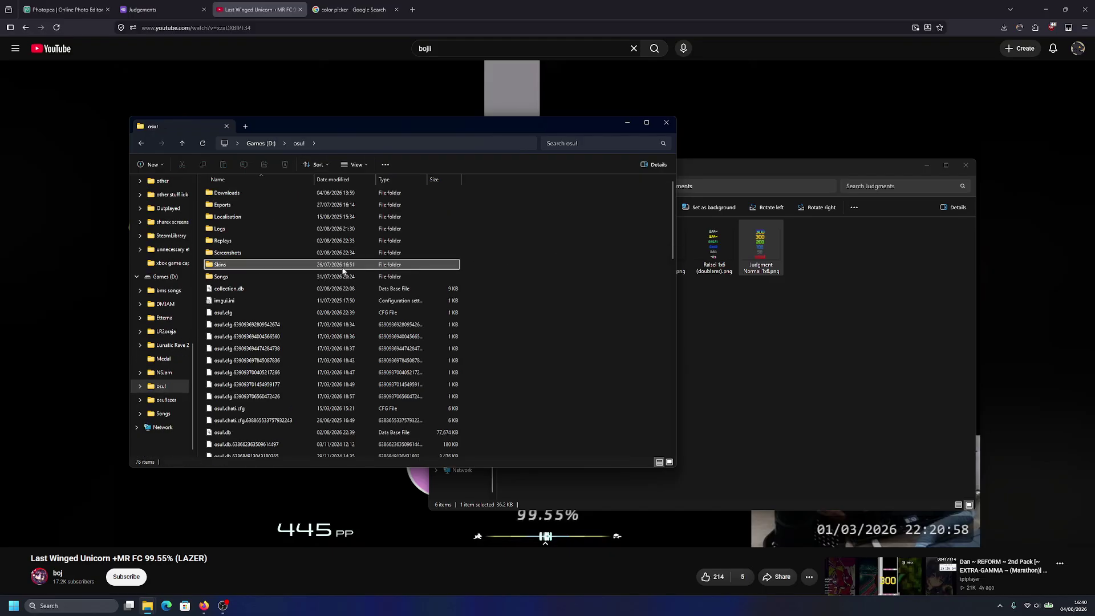
double_click(271, 264)
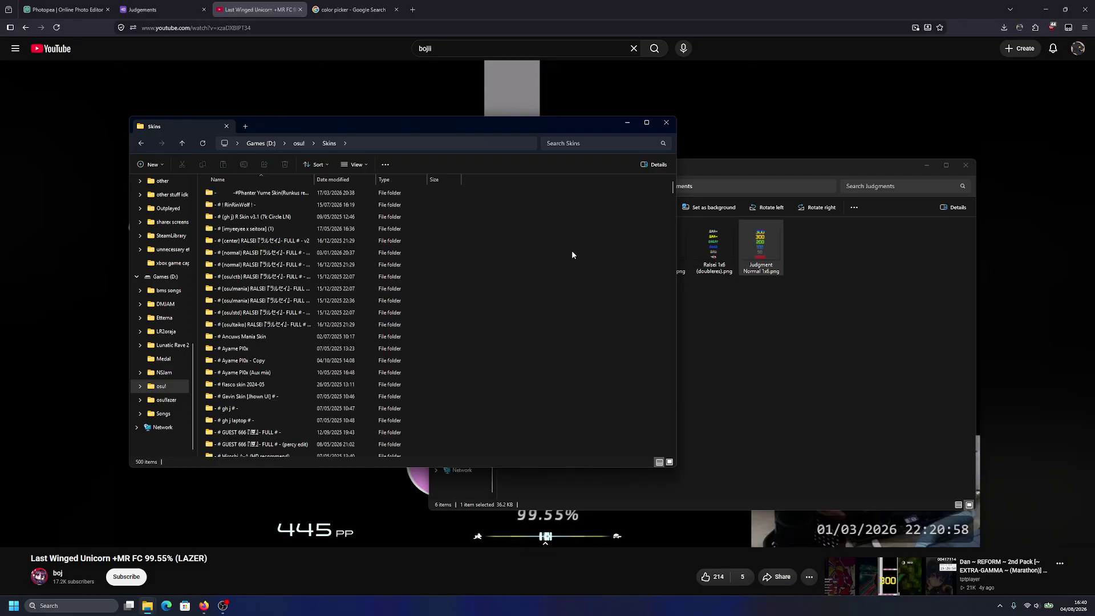
Step: Open the mania subfolder of the "-_manzana verde but arrows(lore accurate)" skin and reposition its window
type("-_m")
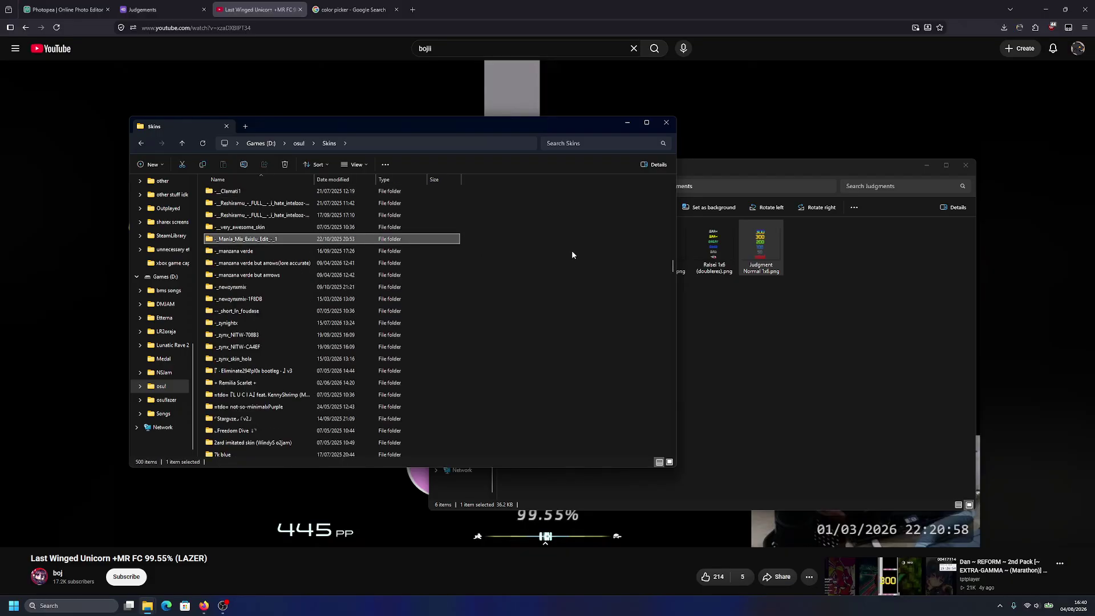
key("Down")
key("Down")
key("Return")
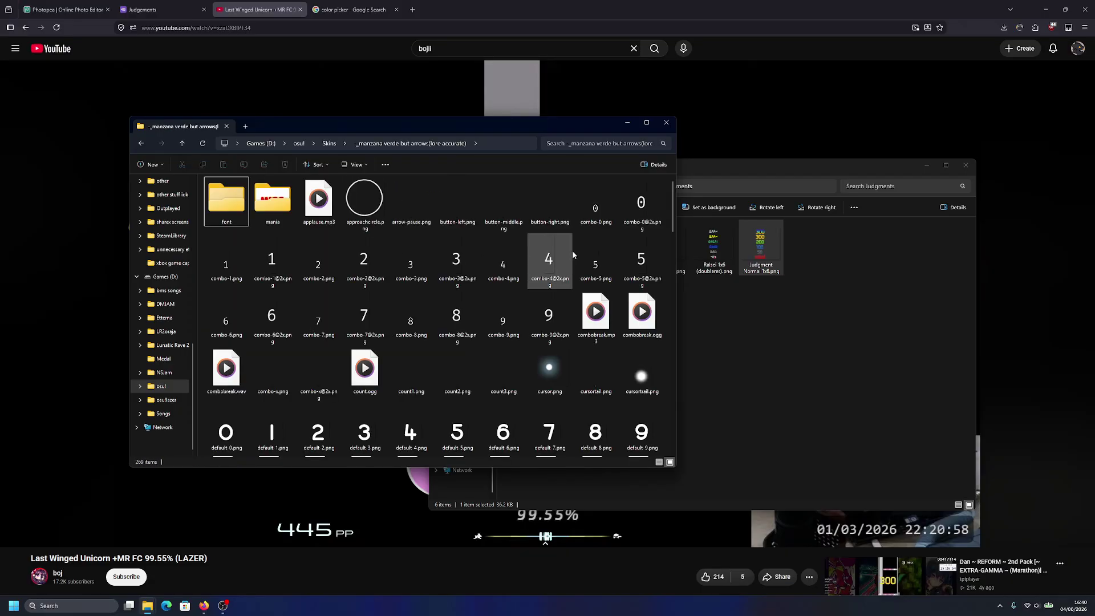
double_click(276, 201)
left_click_drag(455, 127, 396, 116)
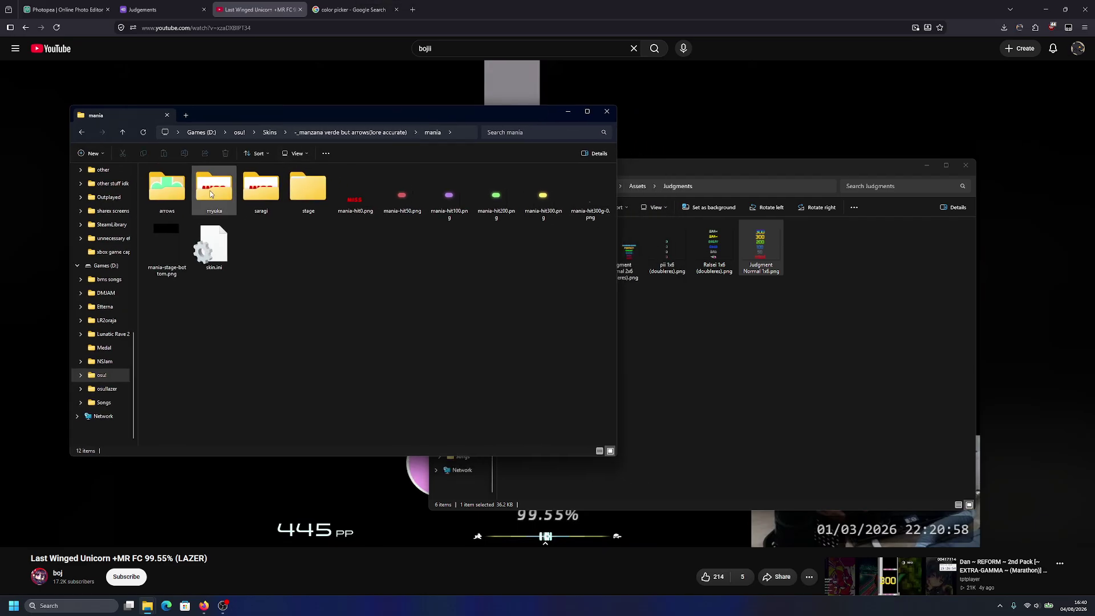
Step: Open the arrows subfolder of the skin's mania folder and place the Judgments folder window beside it
left_click(171, 184)
double_click(171, 184)
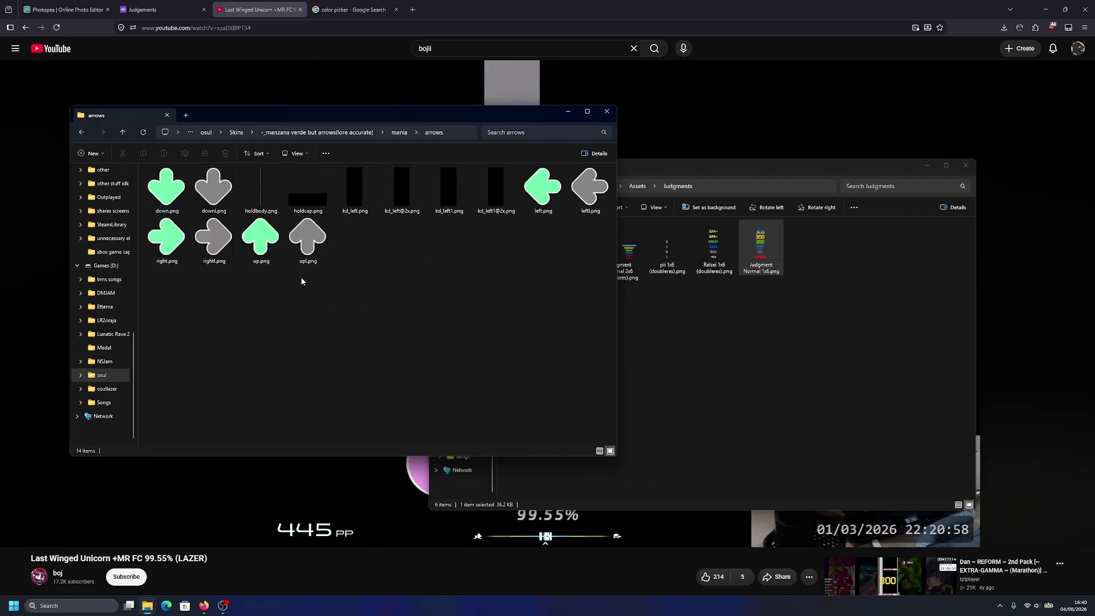
left_click(619, 300)
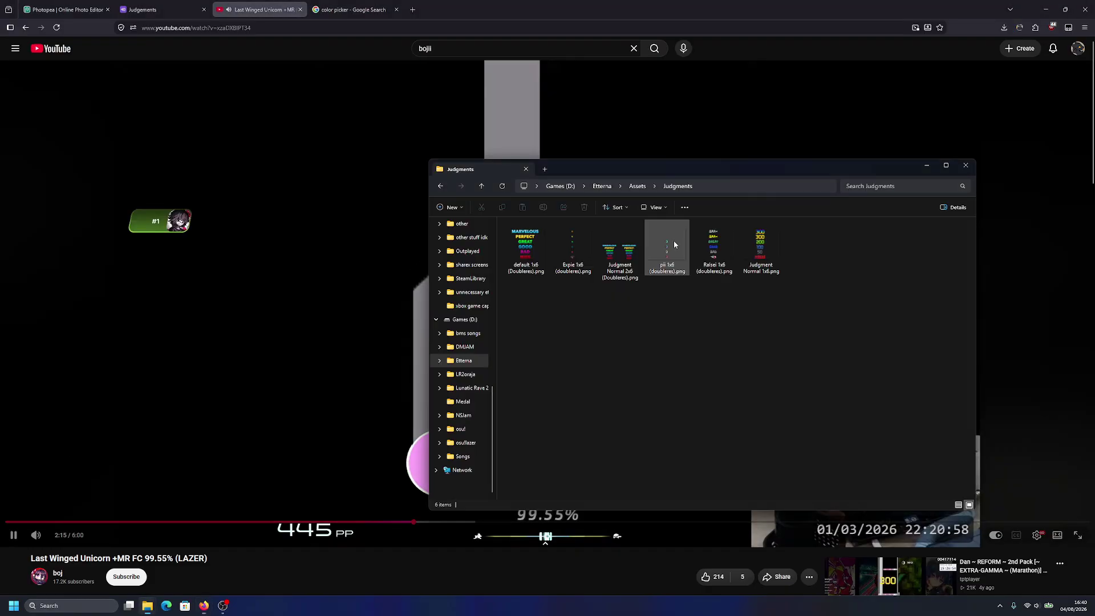
left_click(591, 125)
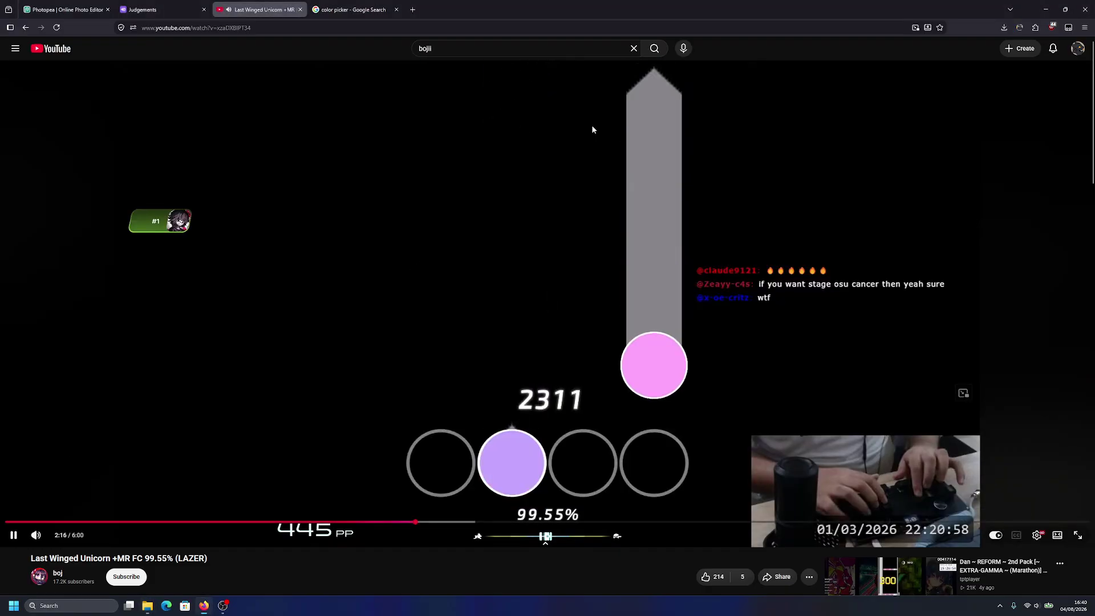
double_click(561, 201)
key("Escape")
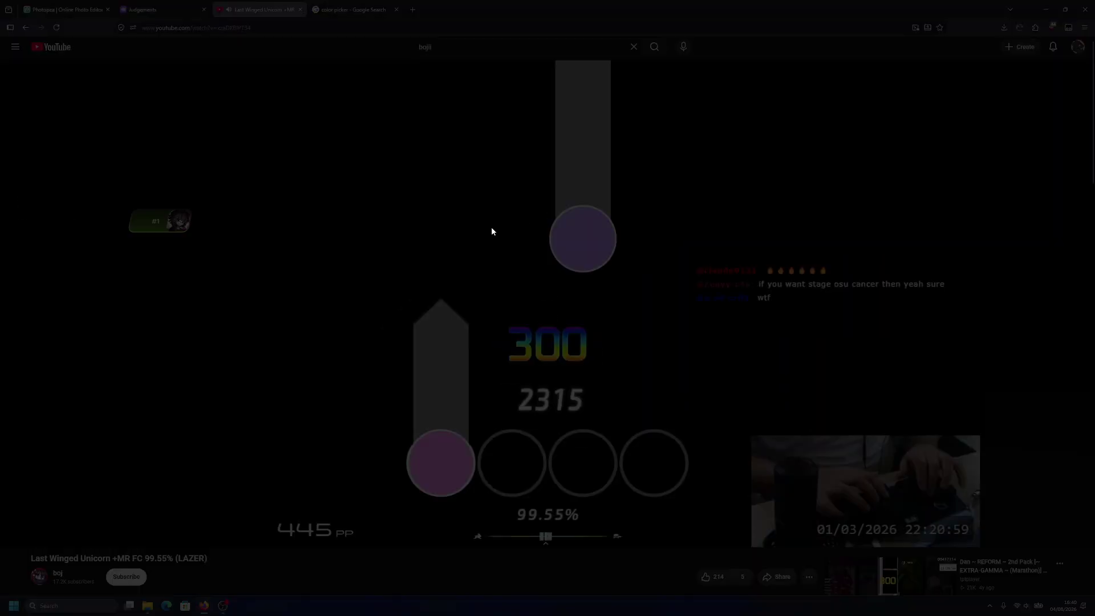
key("alt+Tab")
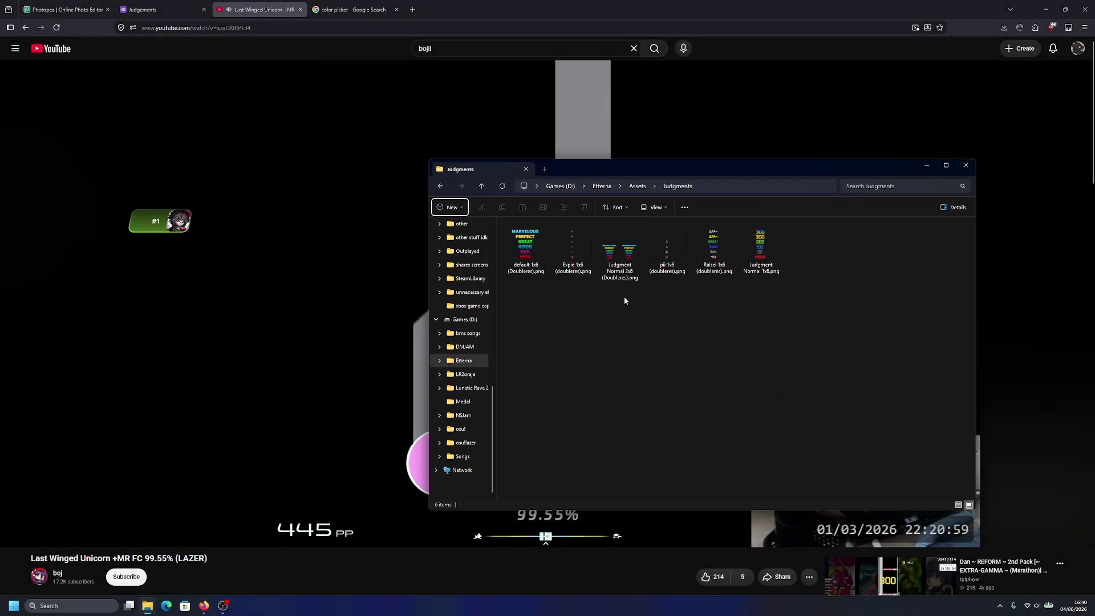
key("alt+Tab")
key("alt+Tab")
left_click_drag(709, 166, 778, 120)
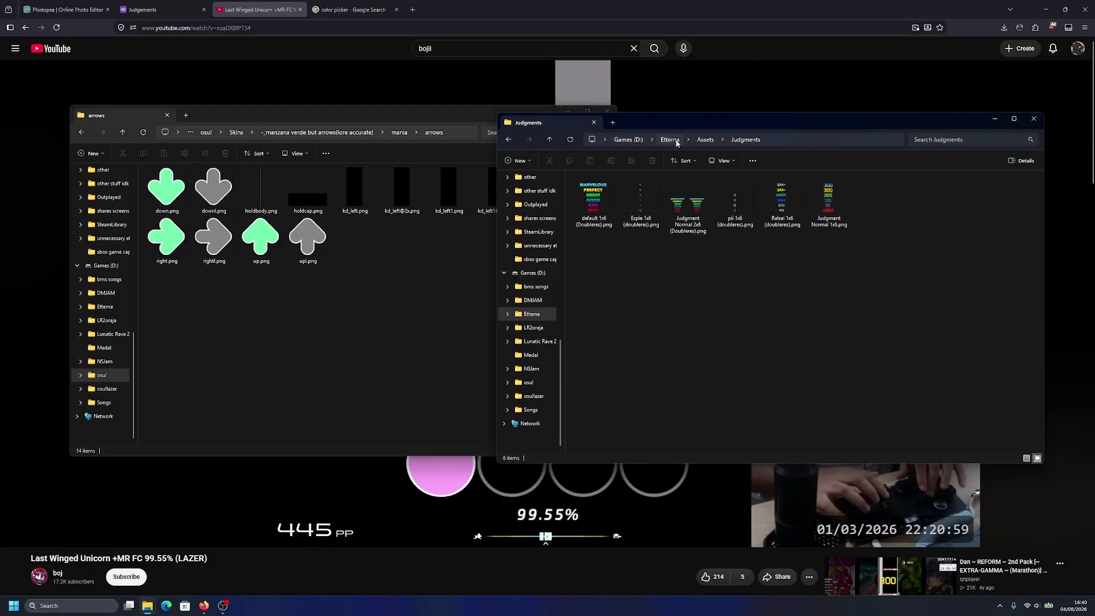
Step: Go from the Judgments folder up to Etterna and open the dance subfolder of NoteSkins
left_click(358, 261)
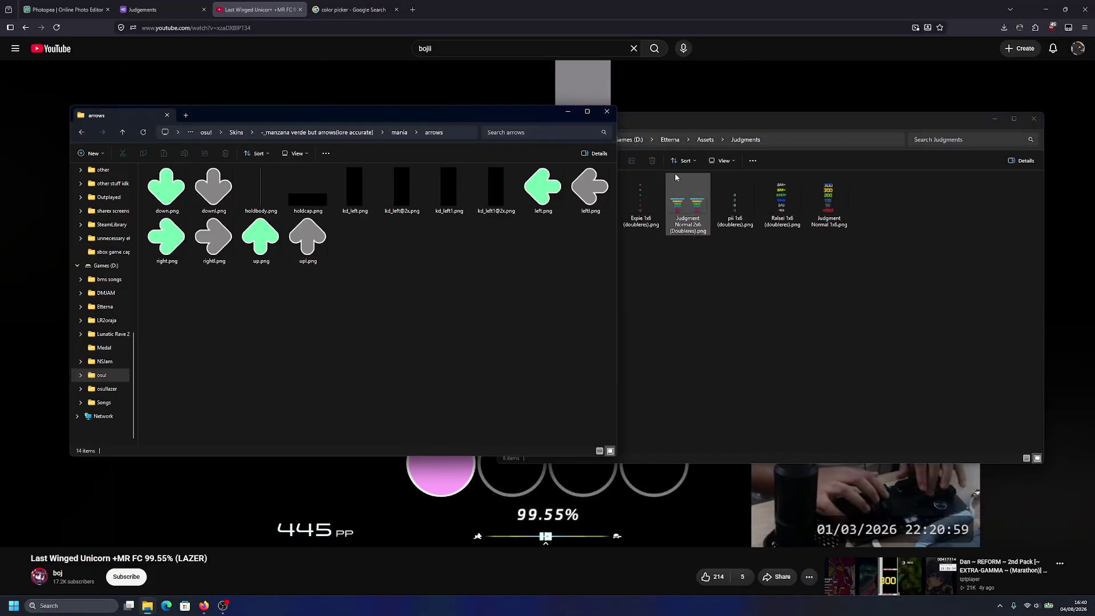
left_click(670, 139)
double_click(619, 297)
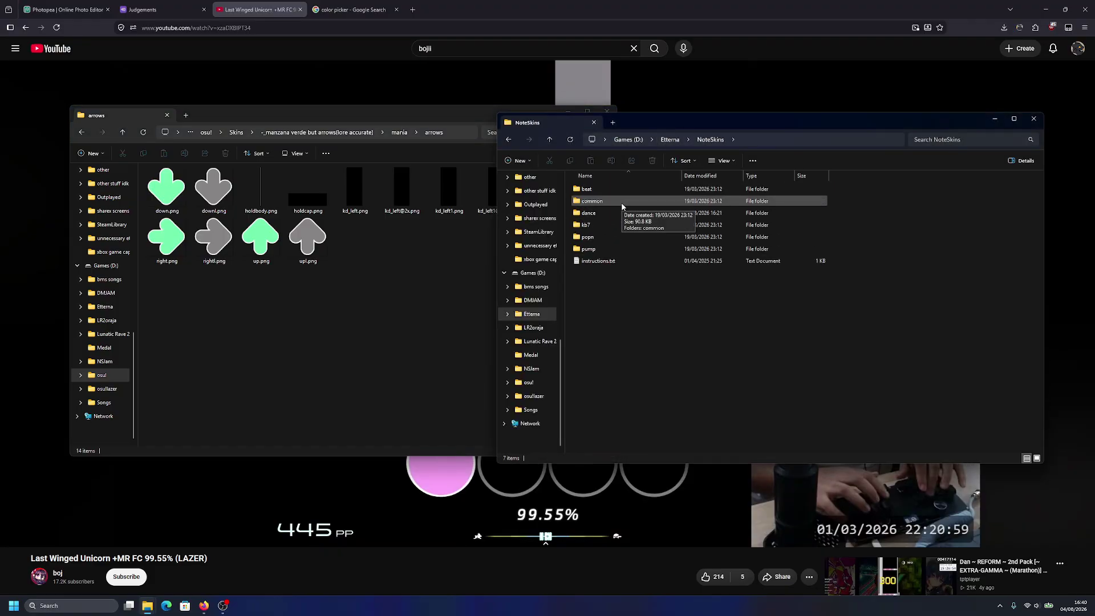
double_click(613, 214)
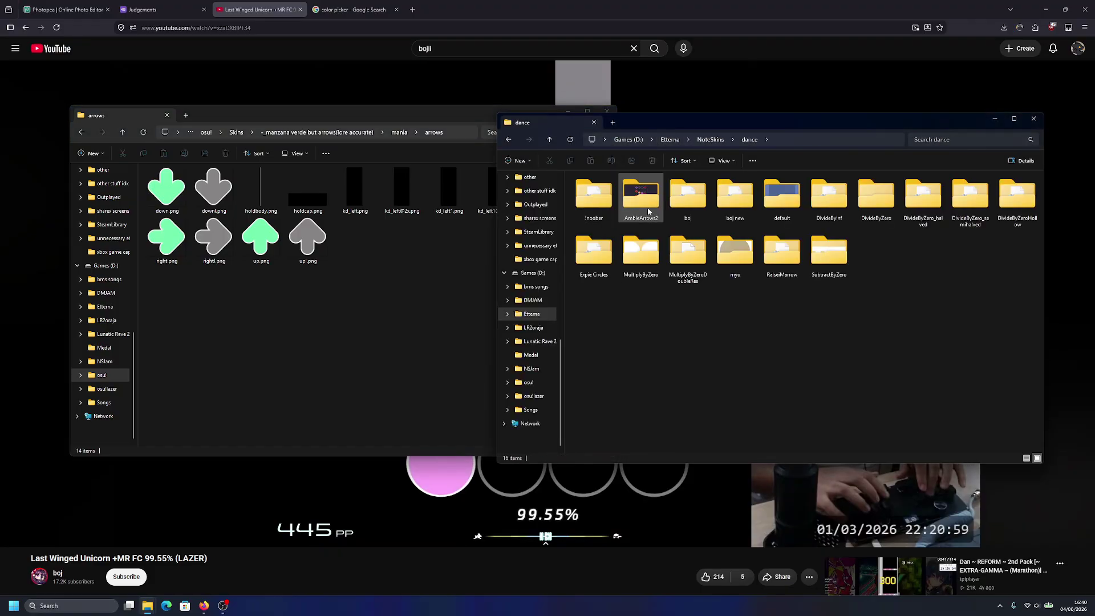
Step: Duplicate the boj noteskin folder as "saragi arrows" and open the copy with its contents shown as large icons
left_click(690, 200)
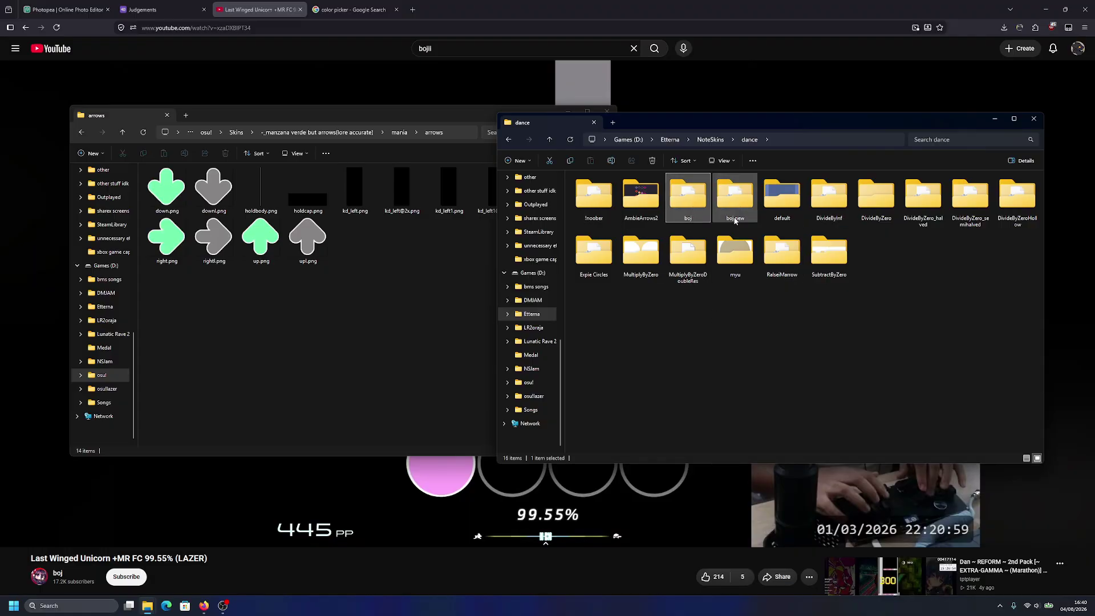
left_click_drag(690, 200, 955, 260)
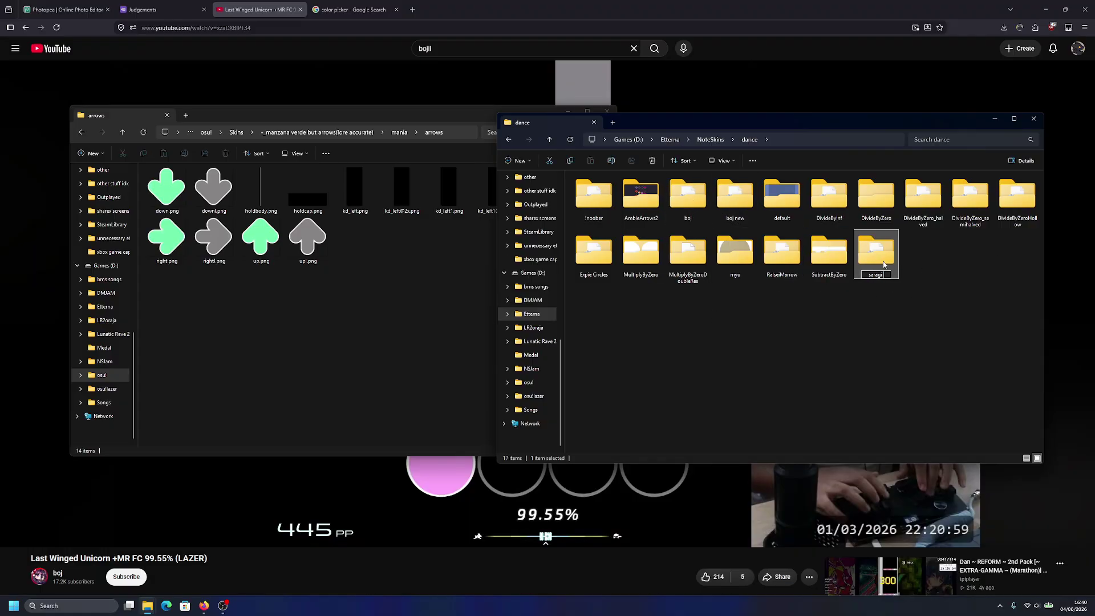
double_click(883, 264)
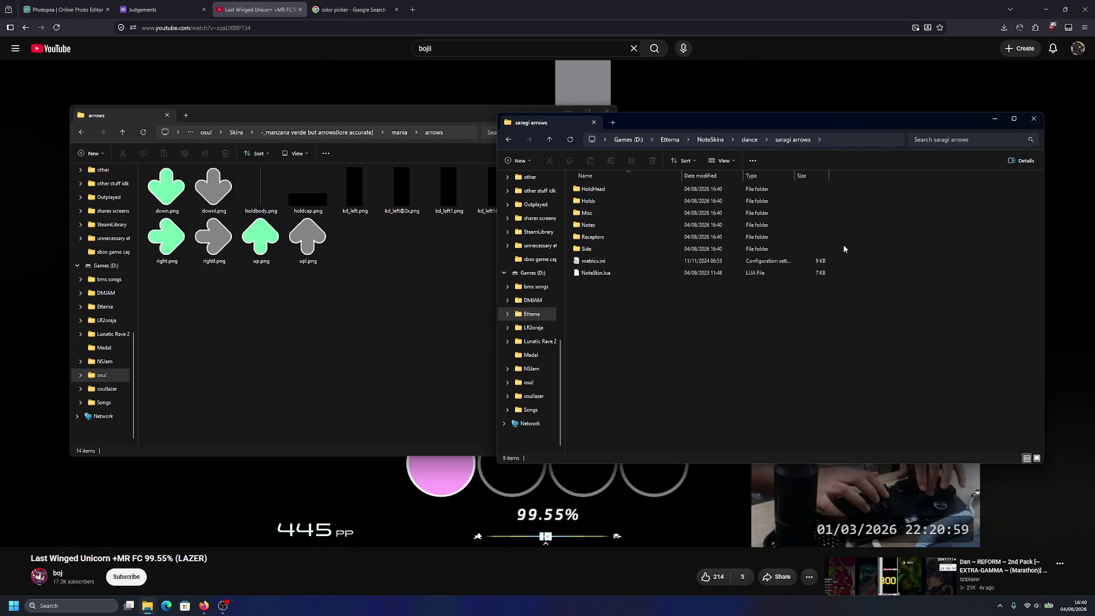
left_click(1036, 458)
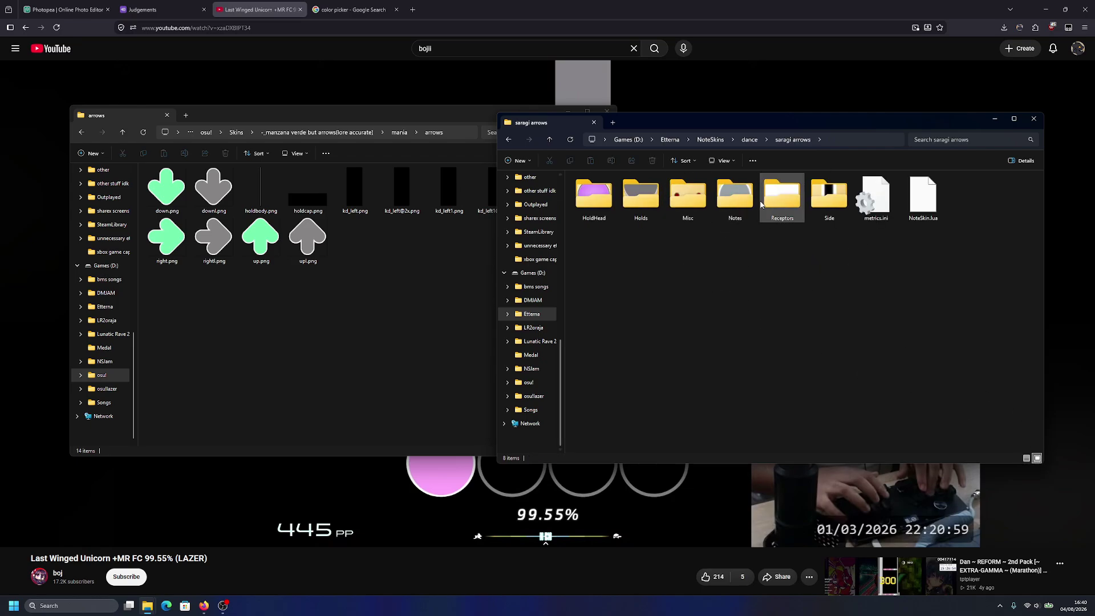
Step: Examine the Receptors images of the saragi arrows noteskin alongside the osu! arrow images
left_click(389, 286)
left_click(782, 194)
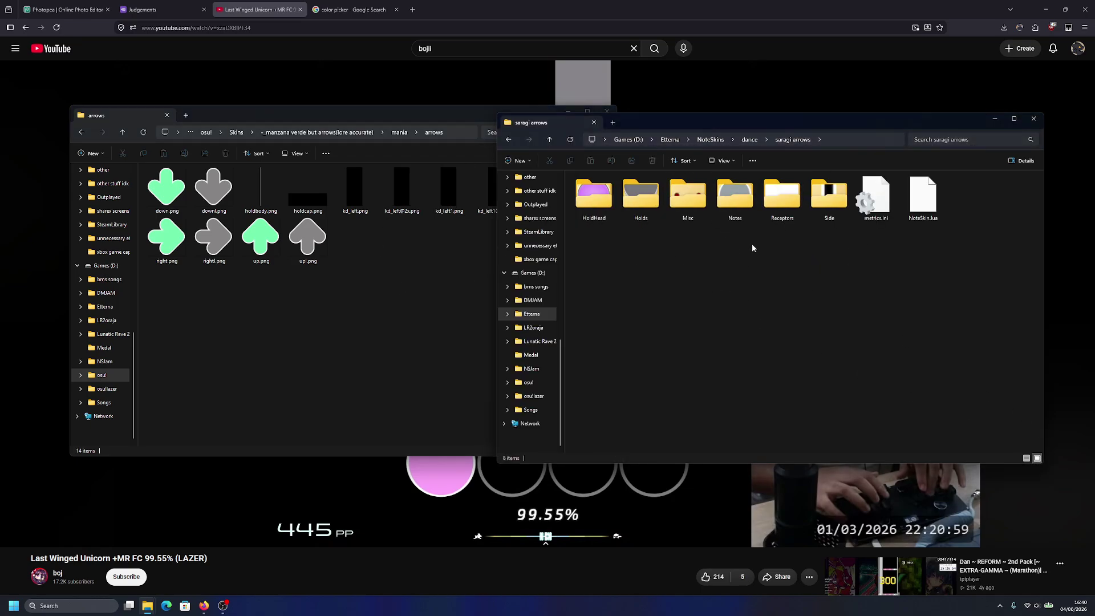
double_click(782, 194)
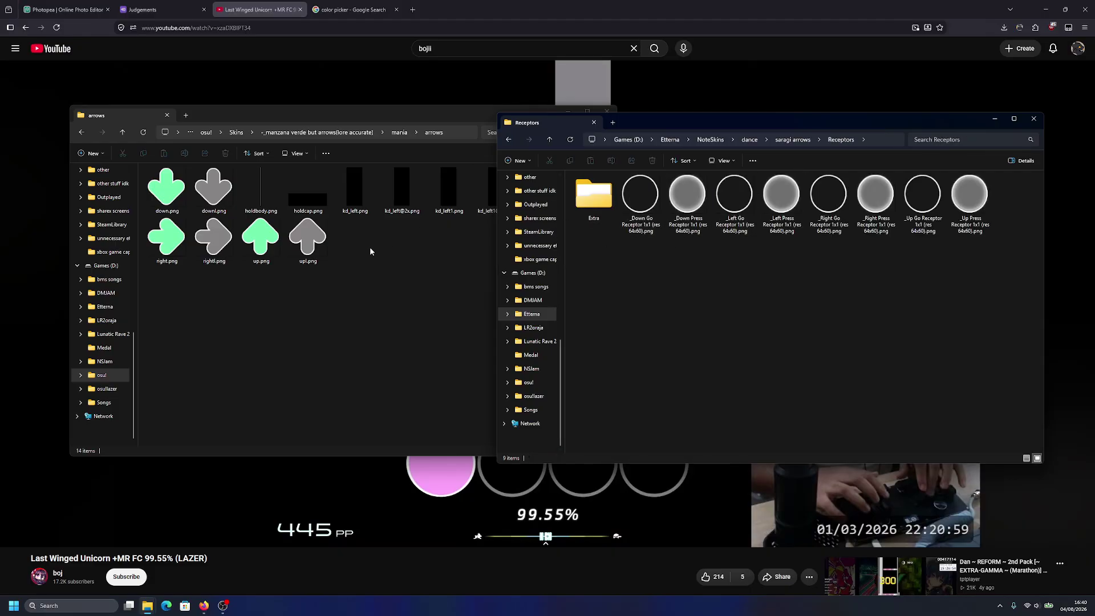
left_click(360, 234)
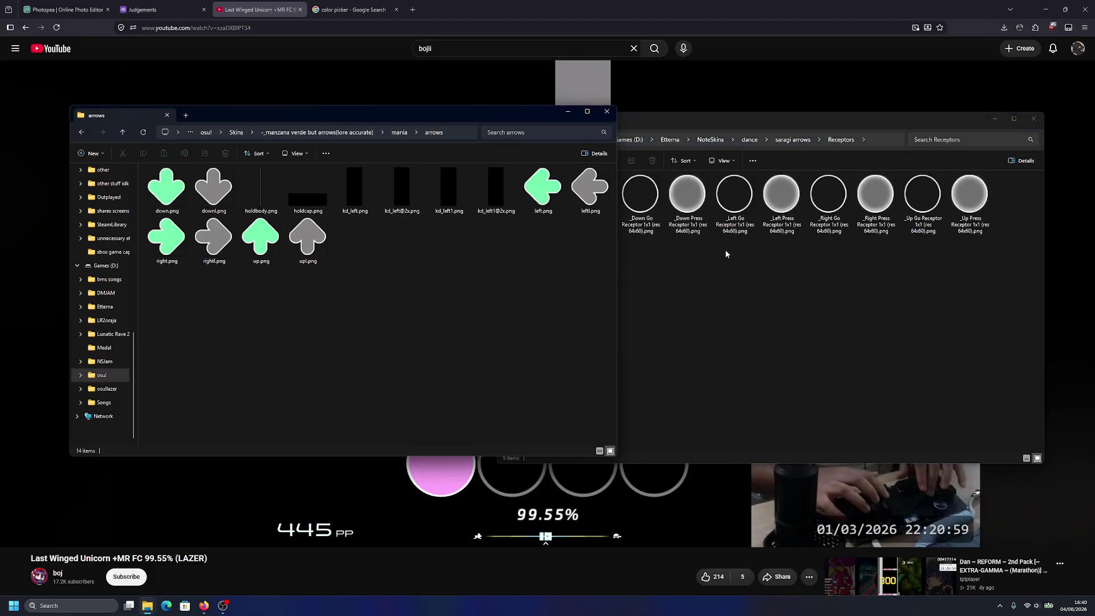
left_click(723, 274)
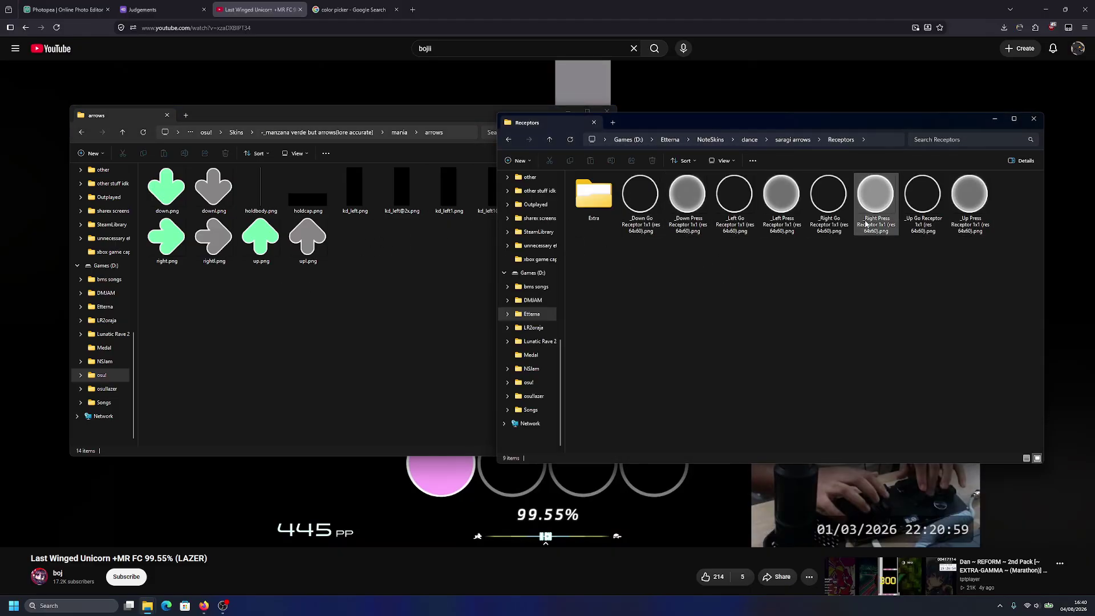
key("alt+Tab")
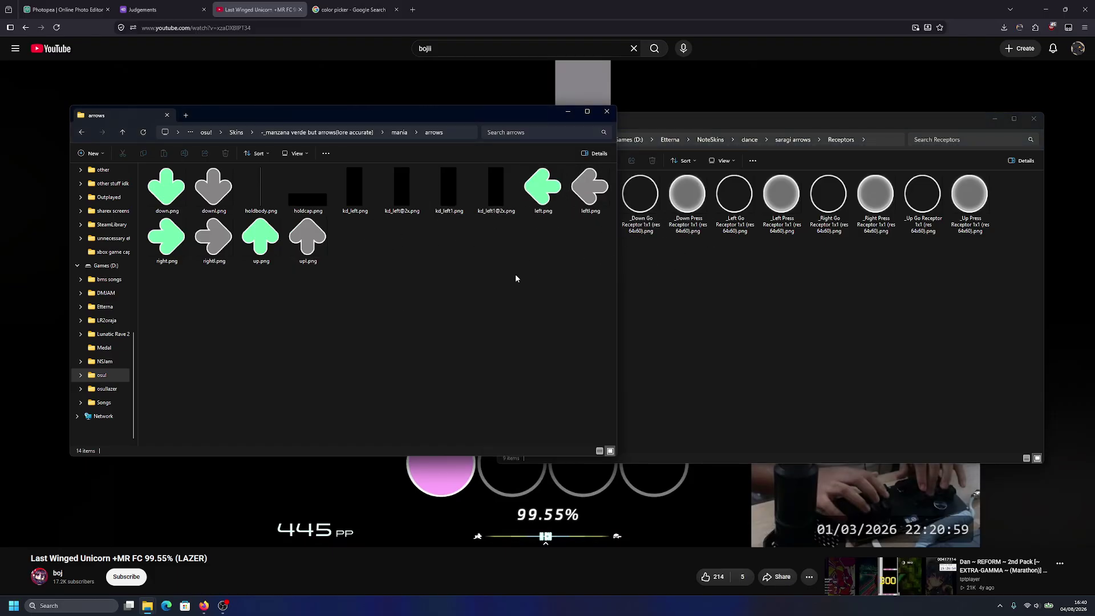
Step: Open the Notes folder of saragi arrows and copy up.png, down.png, left.png and right.png into it from the osu! arrows folder
left_click_drag(468, 125, 440, 128)
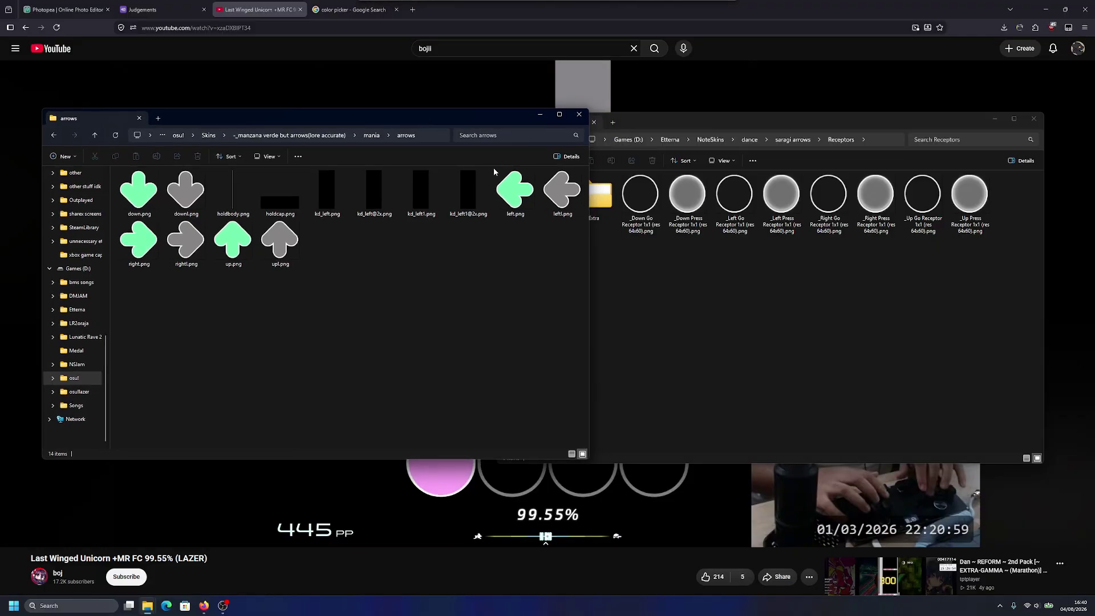
left_click(795, 144)
double_click(685, 194)
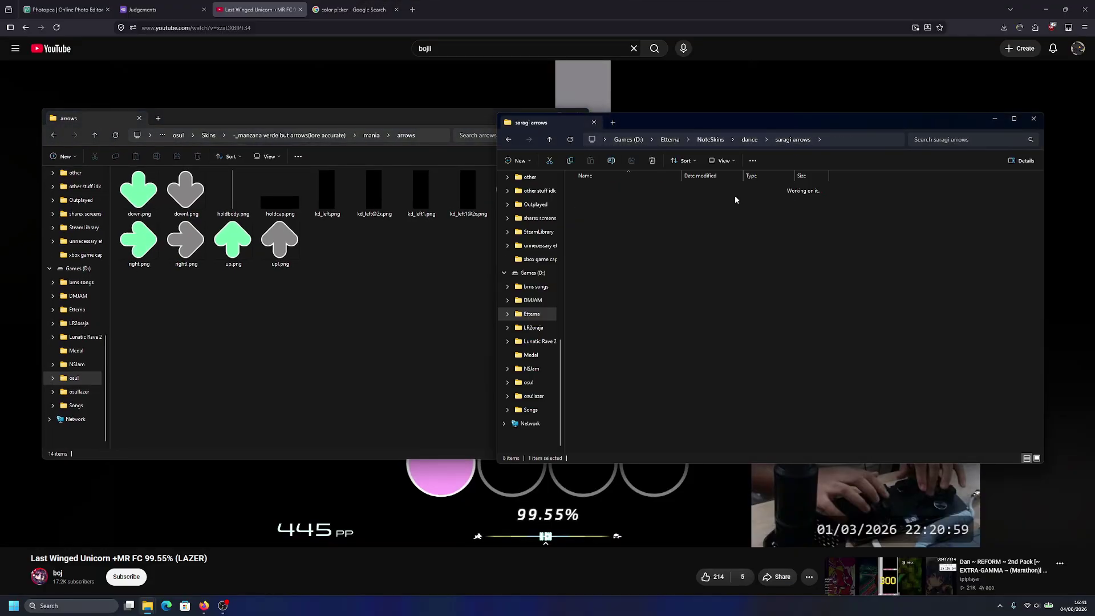
left_click(140, 193, "ctrl")
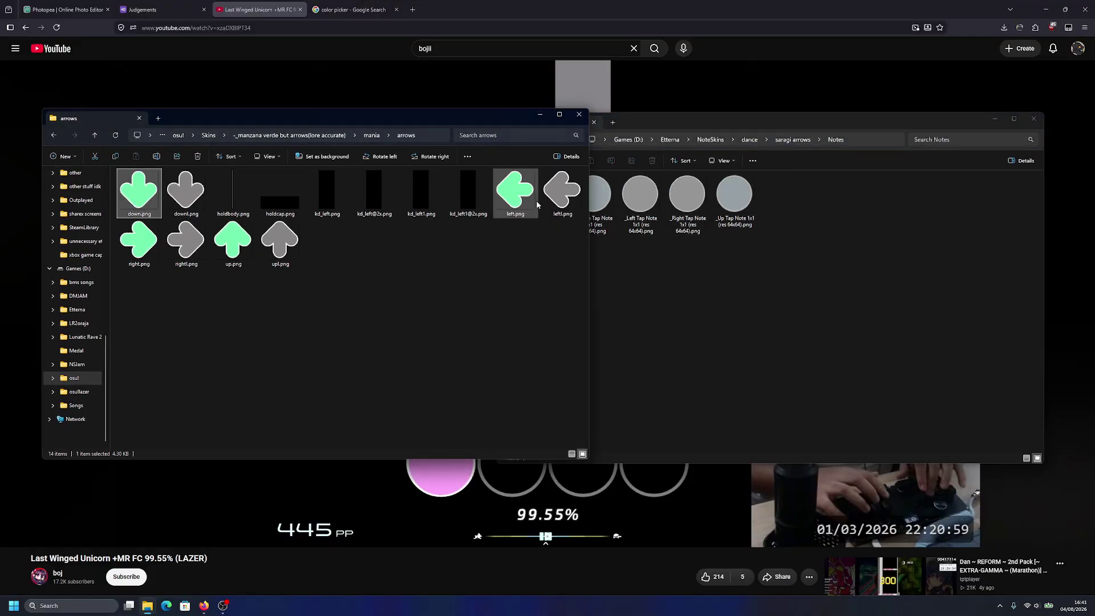
left_click(240, 246, "ctrl")
left_click_drag(240, 247, 726, 274)
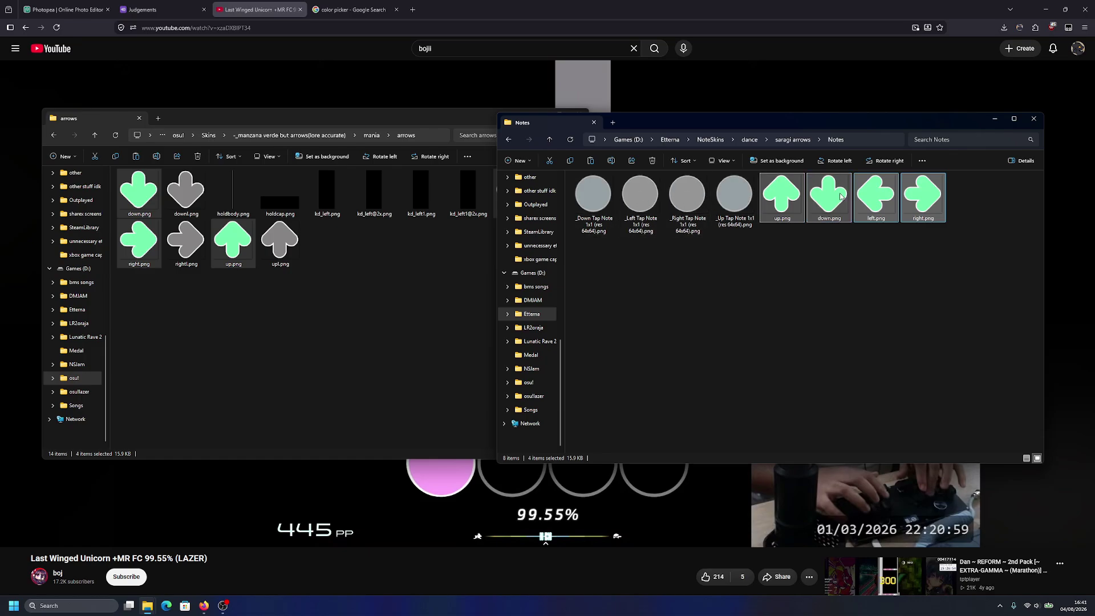
left_click(809, 247)
left_click(873, 204)
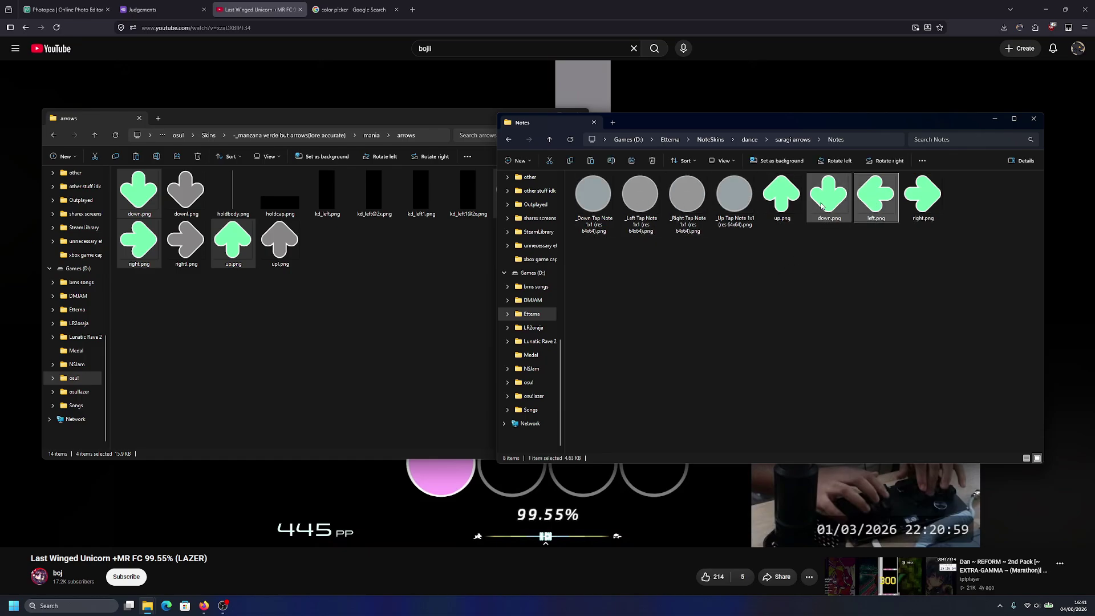
left_click(692, 240)
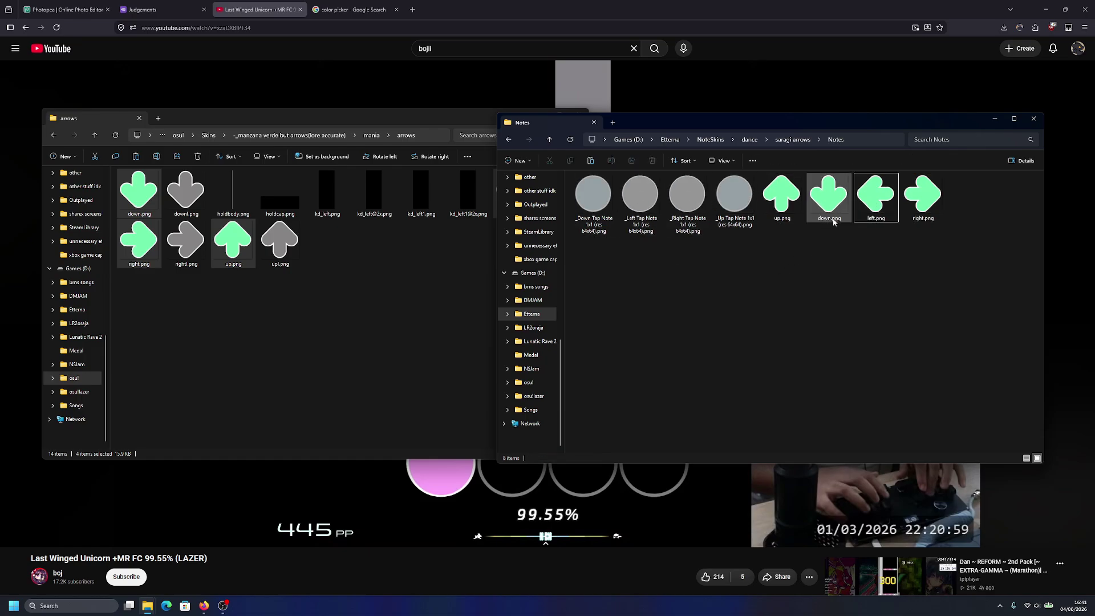
Step: Check the [Mania] section of the osu! skin's skin.ini, close the file and return to the arrows folder
left_click(347, 262)
left_click(322, 139)
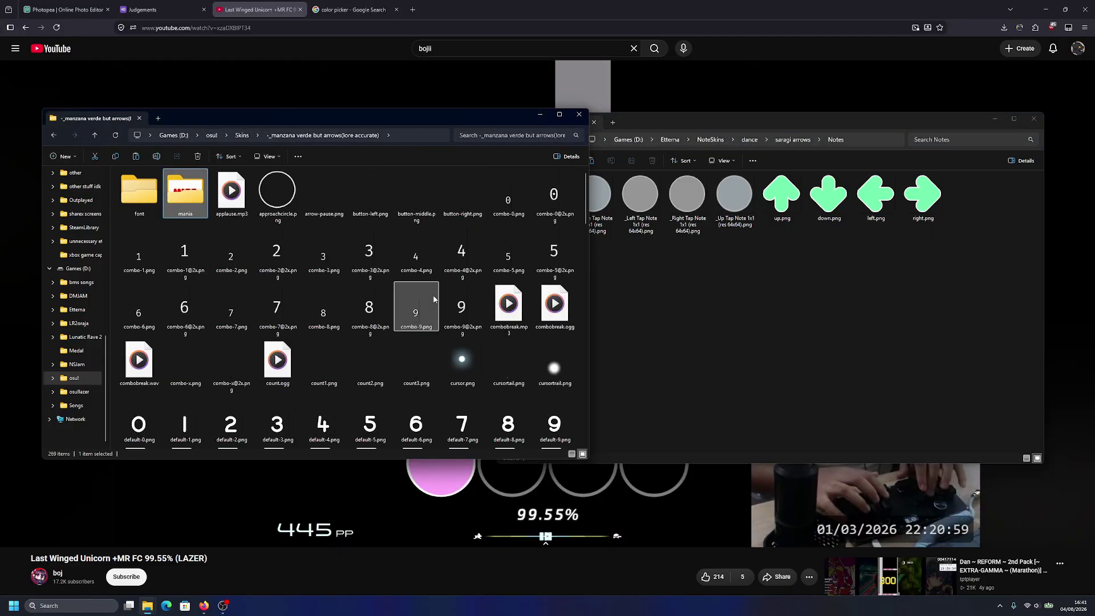
type("skin")
key("Return")
scroll(347, 223, "down", 15)
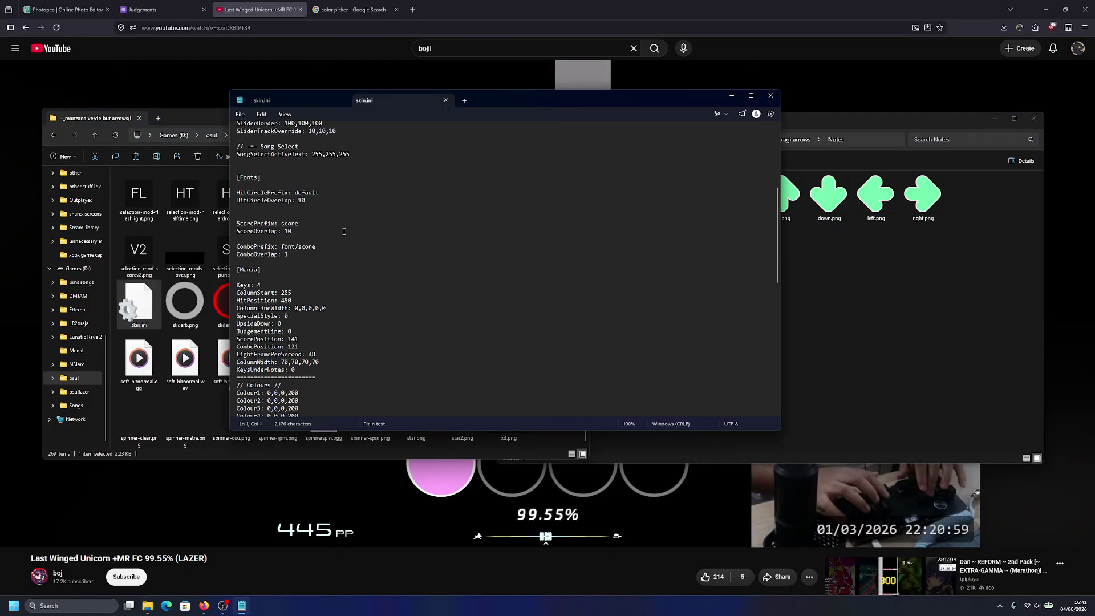
left_click(446, 101)
left_click(771, 95)
scroll(257, 256, "up", 10)
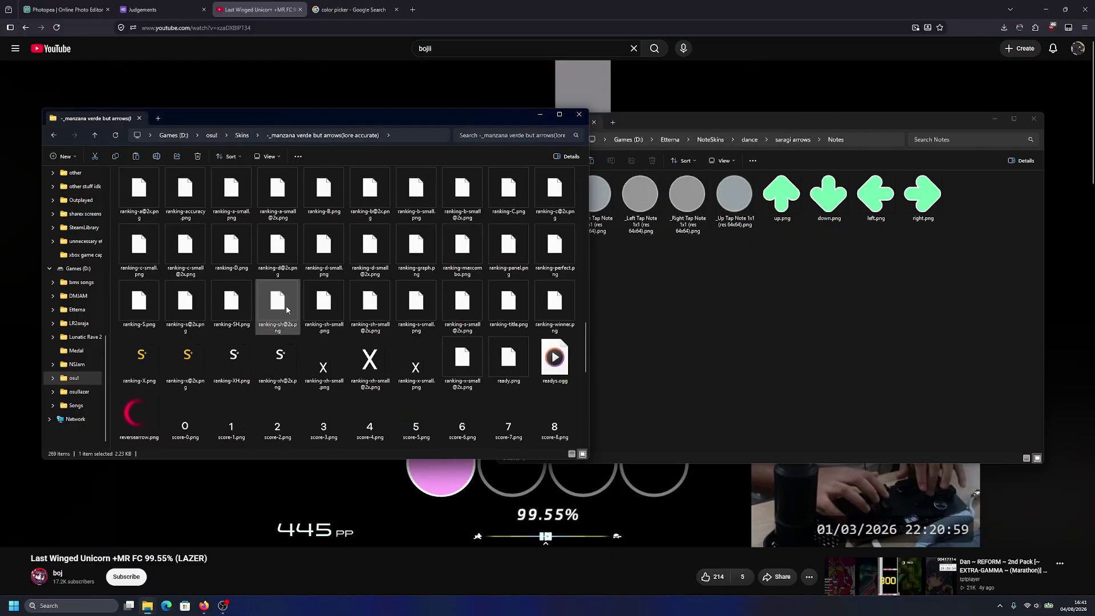
double_click(176, 191)
double_click(154, 191)
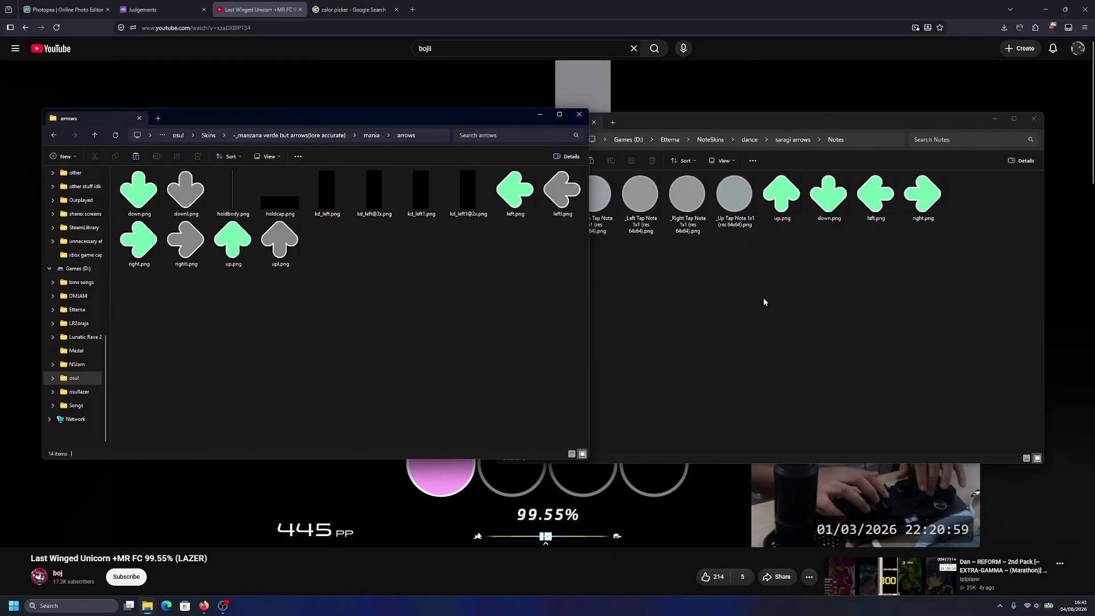
Step: Delete the circular left tap note image from Notes and rename left.png as "_Left Tap Note 1x1 (res 64x64).png"
left_click(763, 297)
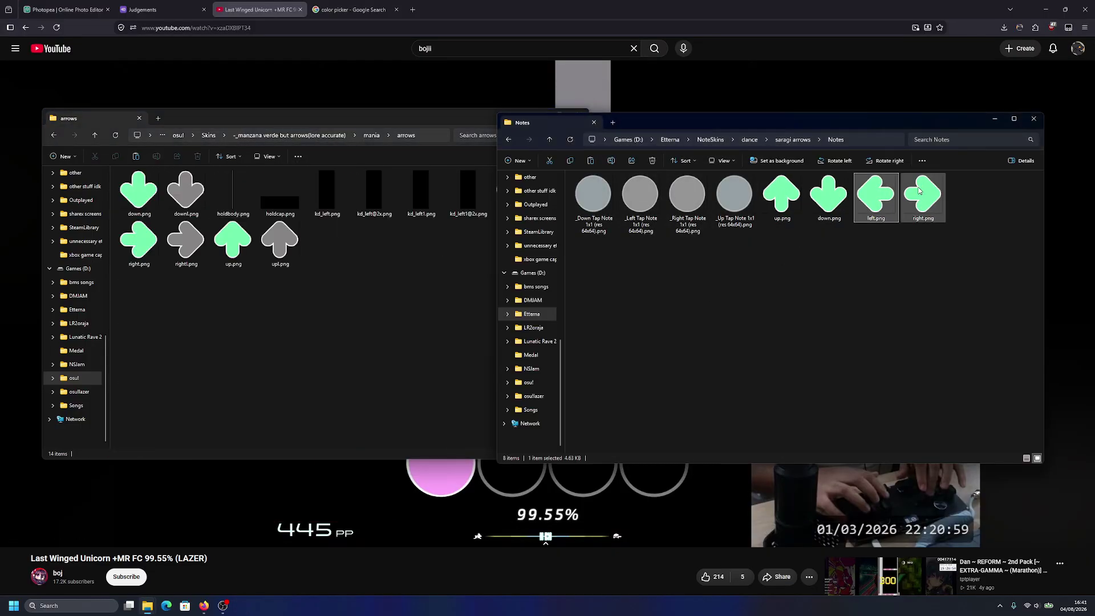
left_click(642, 201)
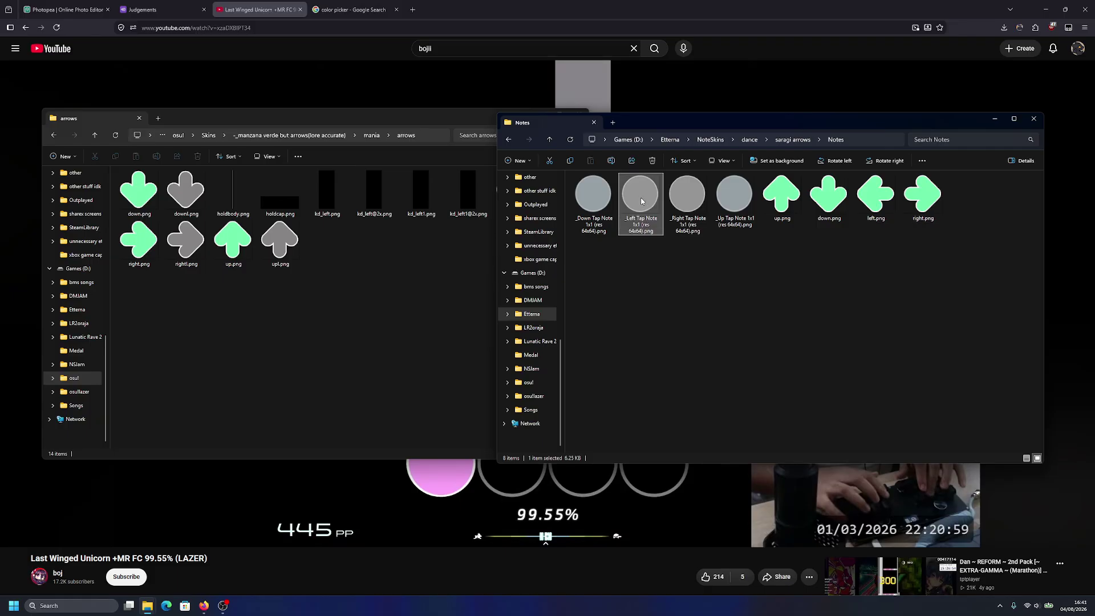
key("Delete")
left_click(833, 189)
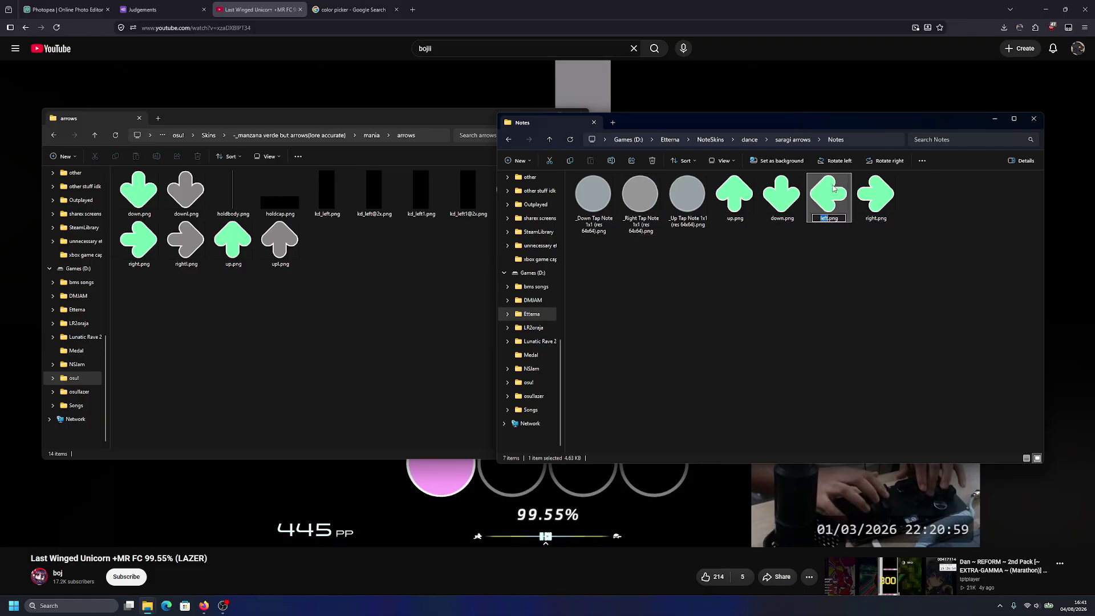
type("_Left Tap Note 1x1 (res 64x64)")
Step: Delete the circular right tap note image, rename right.png as "_Right Tap Note 1x1 (res 64x64).png" and refresh the Notes folder
left_click(624, 203)
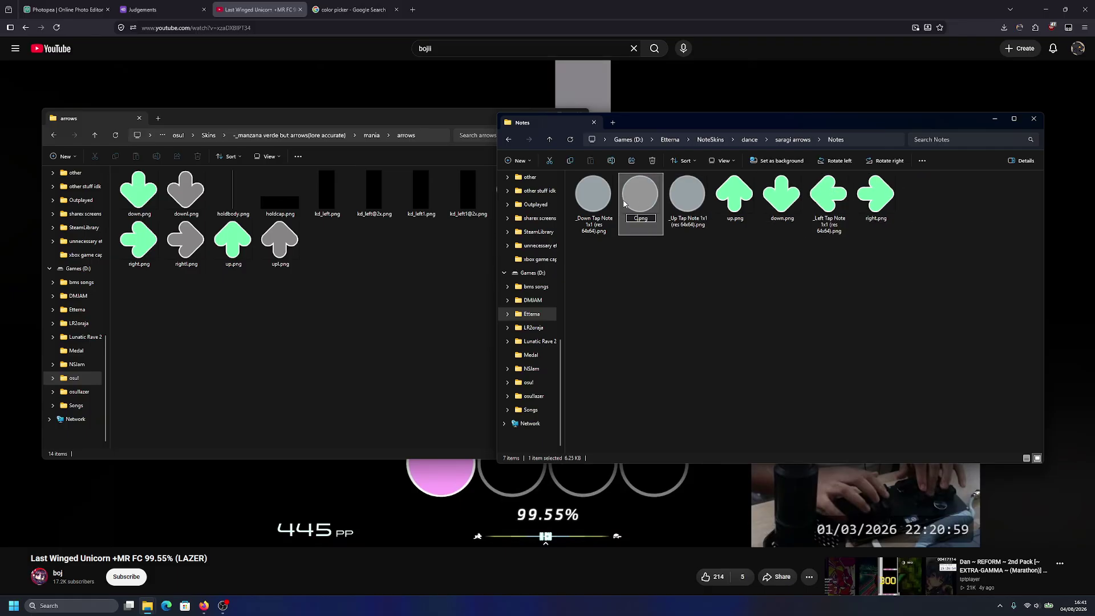
key("ctrl+z")
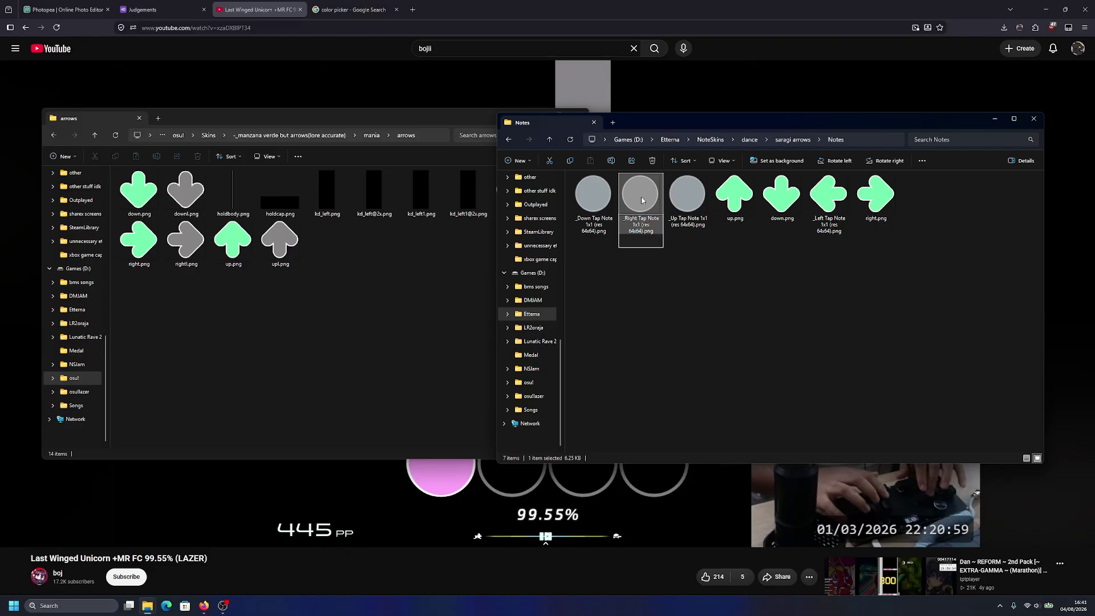
key("Delete")
left_click(834, 197)
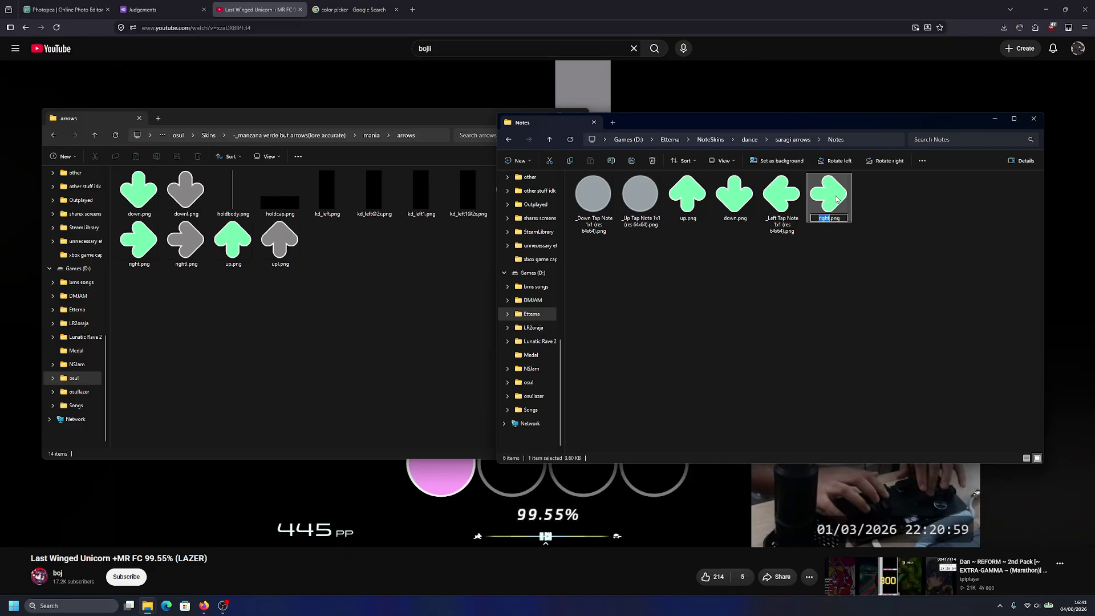
left_click(569, 140)
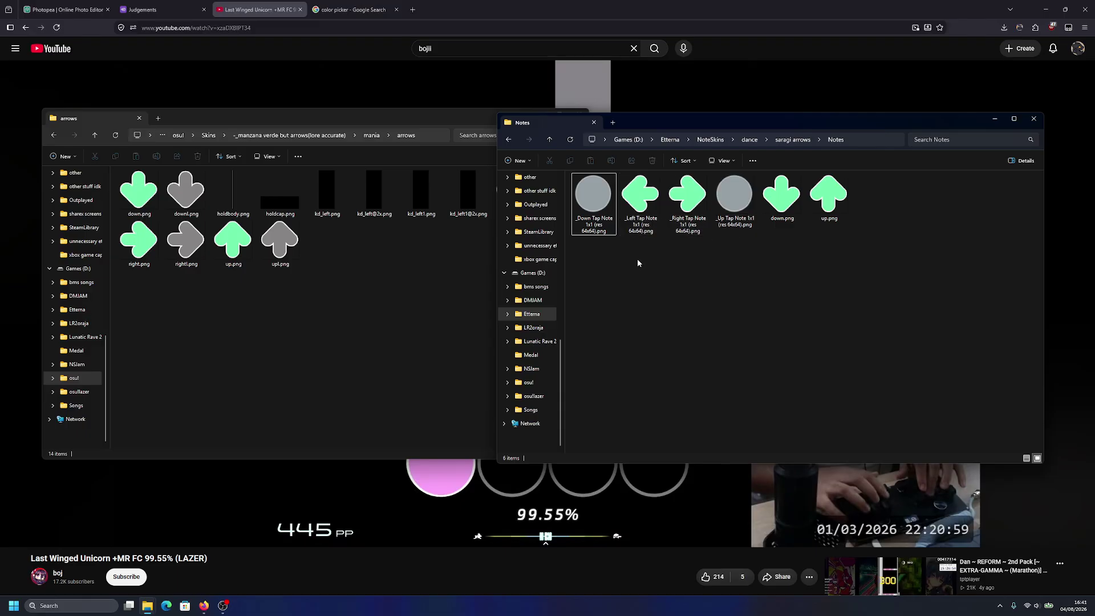
Step: Delete the circular down tap note image from Notes and rename up.png as "_Down Tap Note 1x1 (res 64x64).png"
left_click(611, 195)
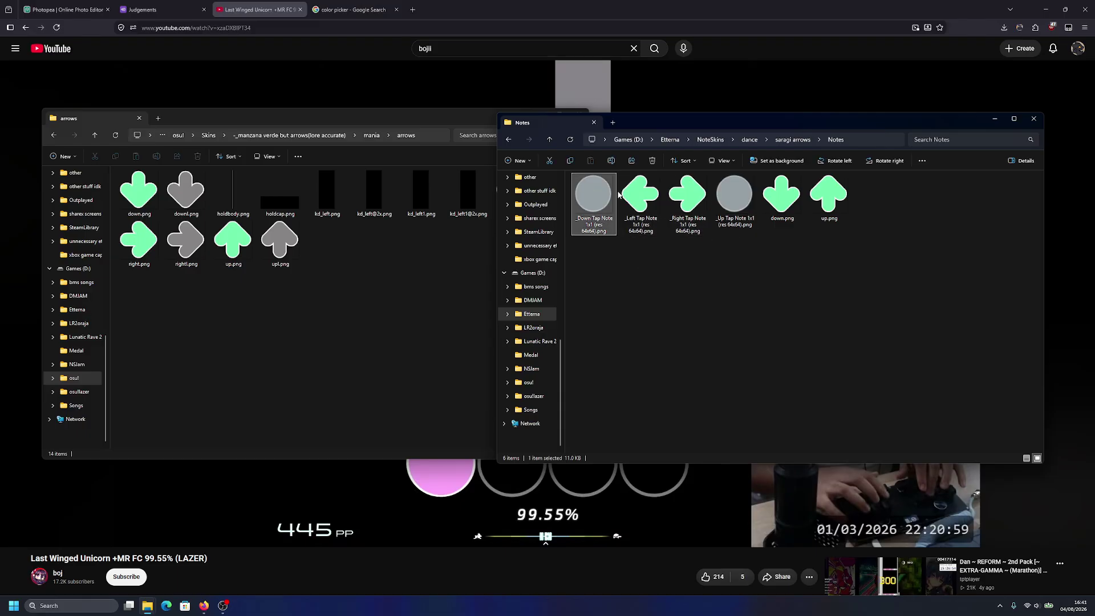
left_click(843, 198)
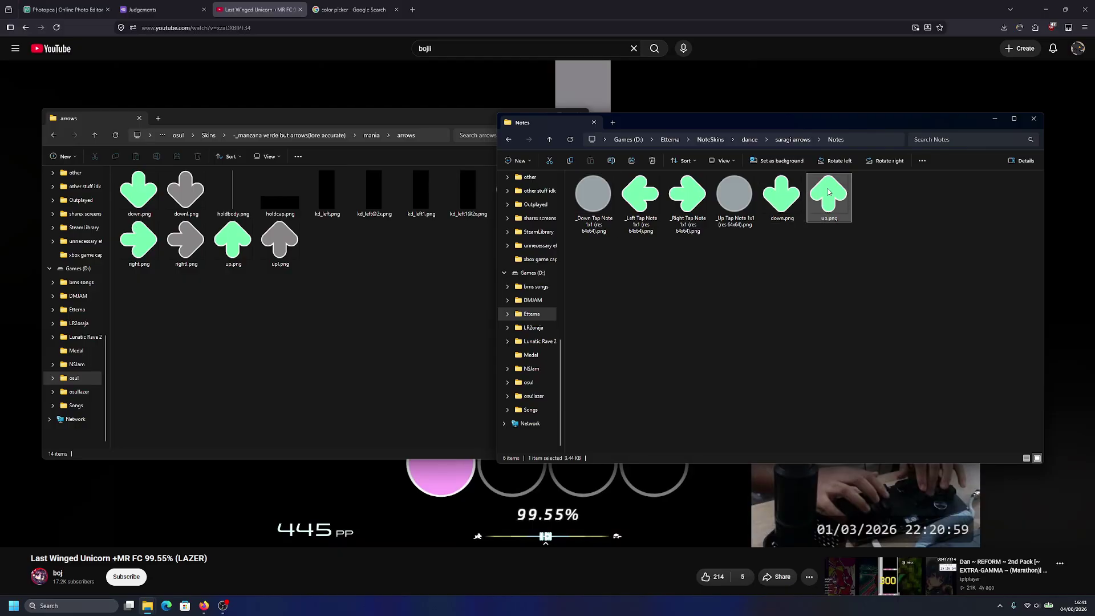
left_click(610, 202)
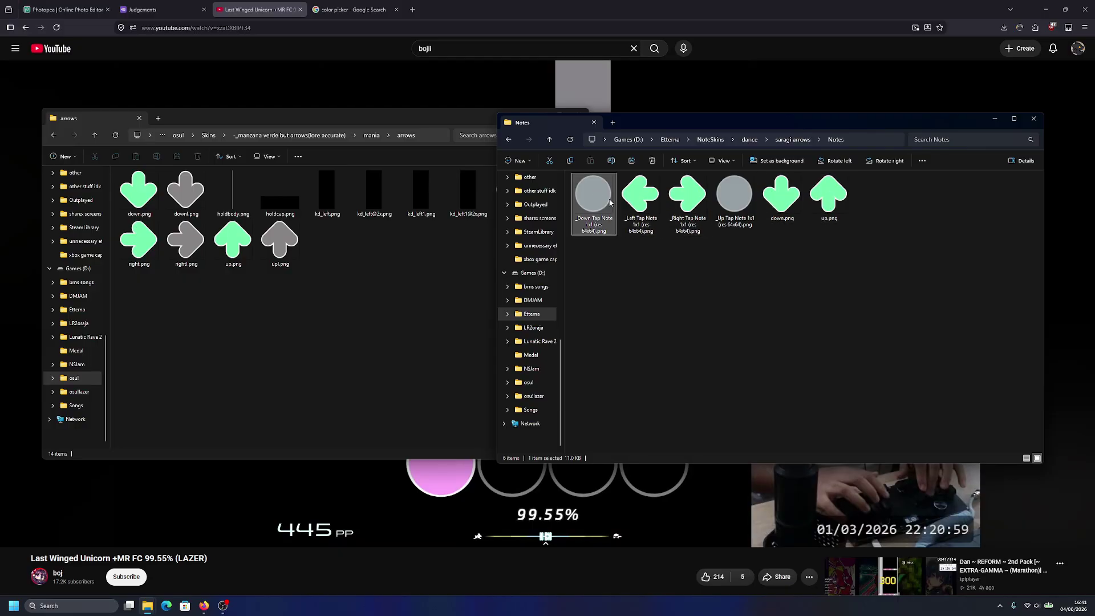
key("Delete")
left_click(792, 193)
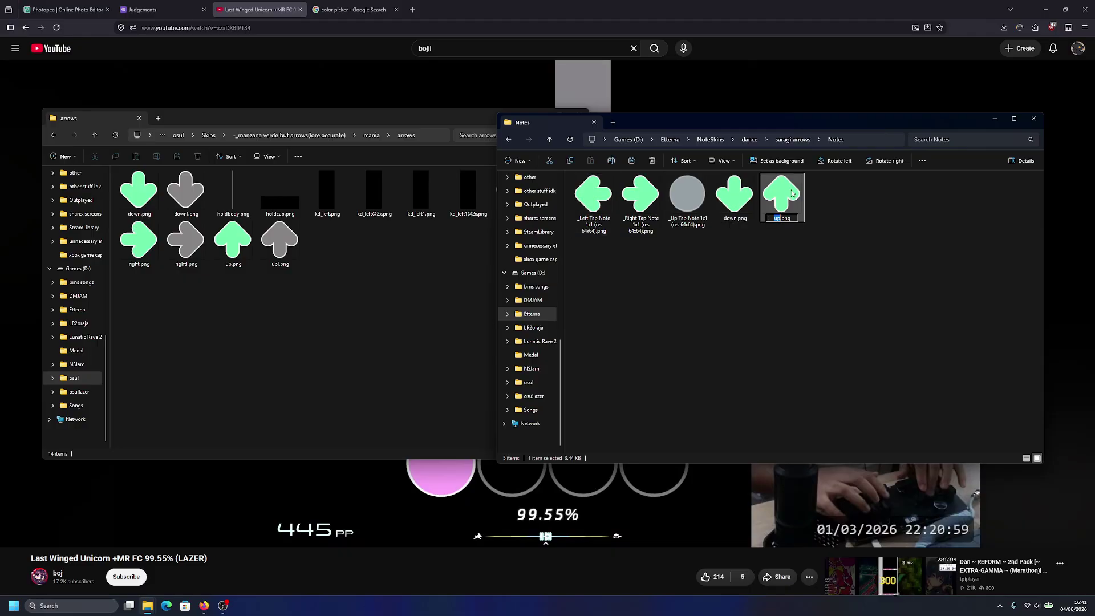
type("_Down Tap Note 1x1 (res 64x64)")
Step: Delete the circular up tap note image, rename down.png as "_Up Tap Note 1x1 (res 64x64).png" and refresh the Notes folder
left_click(694, 209)
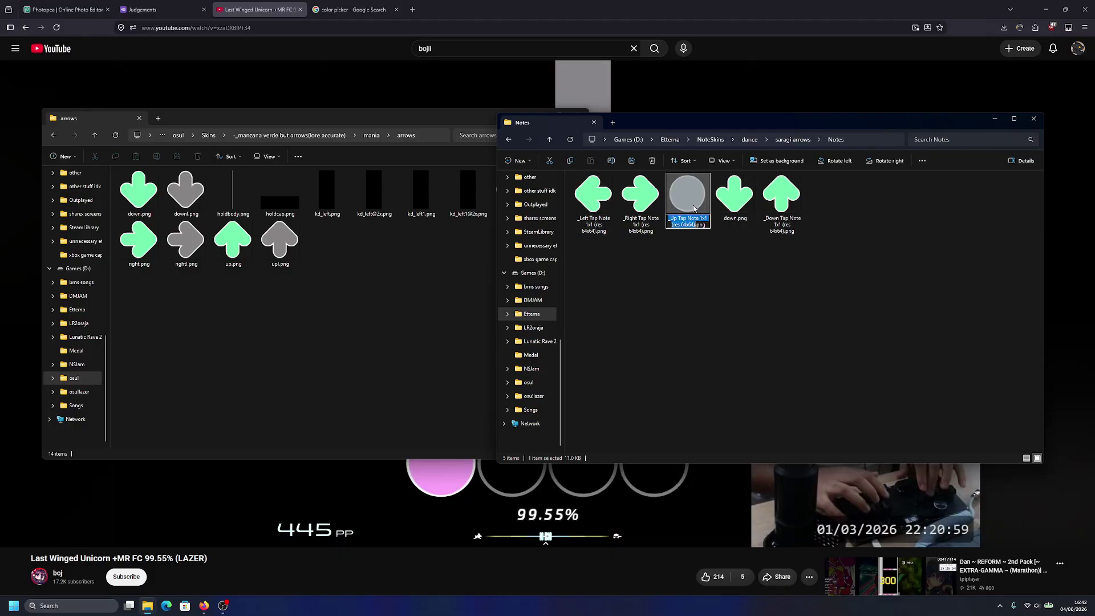
key("Delete")
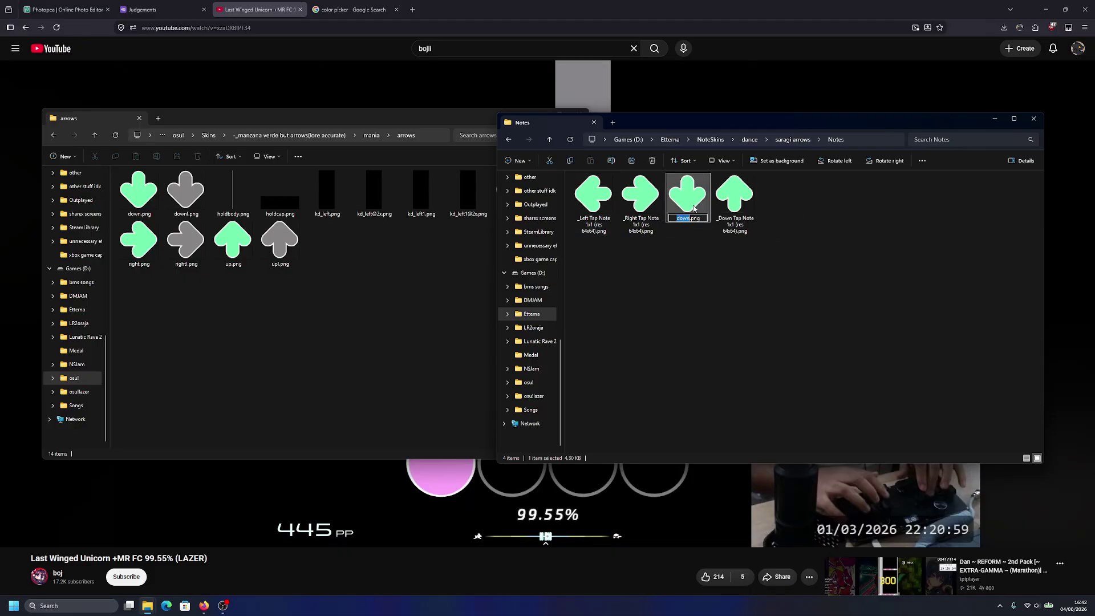
type("_Up Tap Note 1x1 (res 64x64)")
left_click(676, 301)
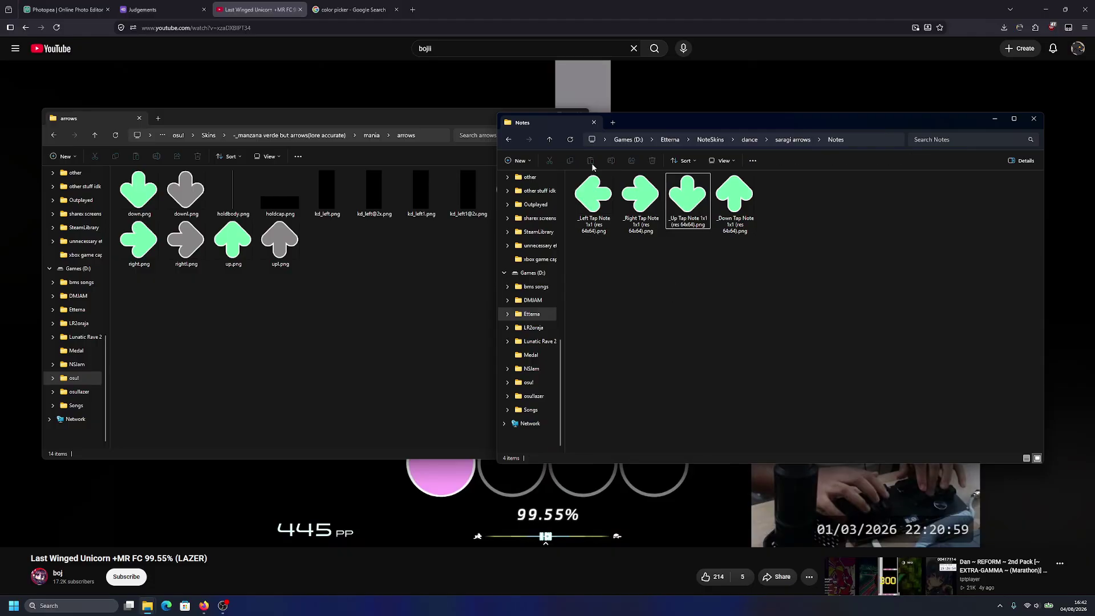
left_click(571, 139)
Step: Open the HoldHead folder of saragi arrows and copy the four grey arrow images into it from the osu! arrows folder
left_click(799, 137)
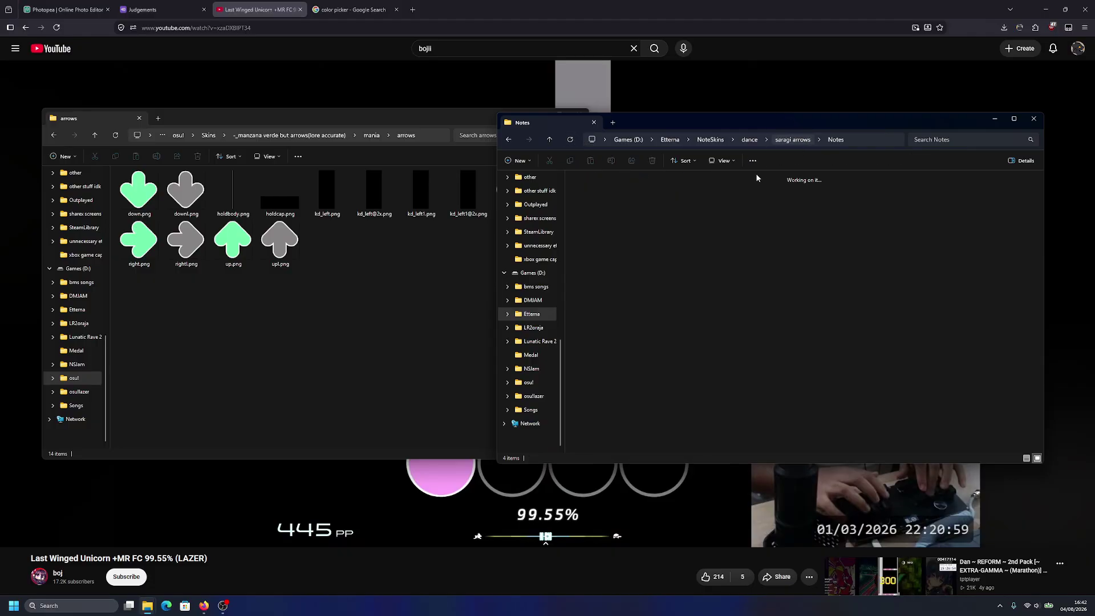
double_click(605, 207)
left_click(349, 319)
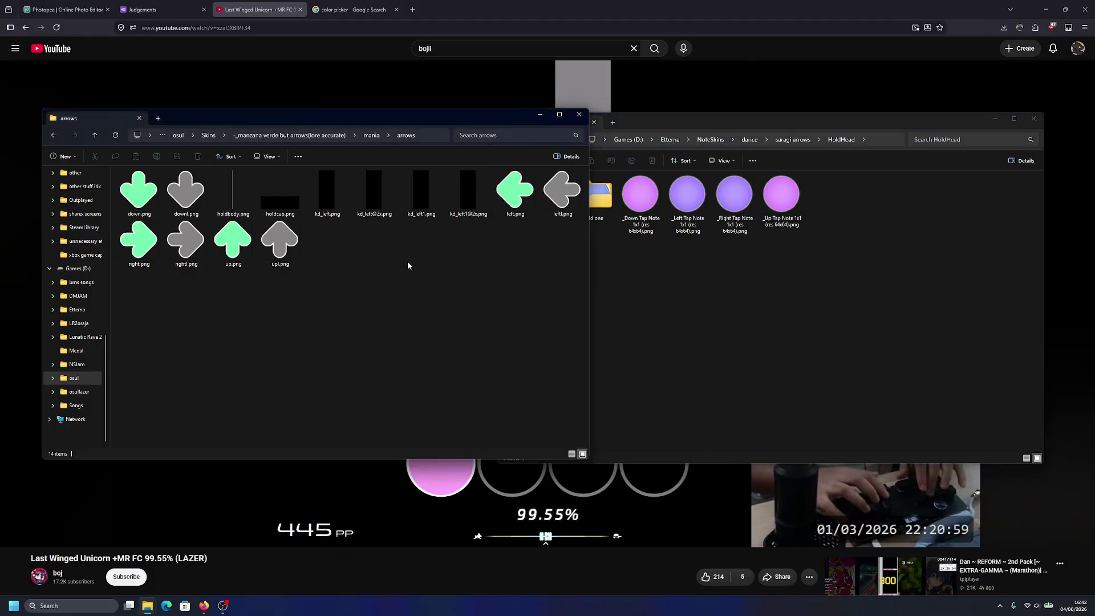
left_click(186, 191)
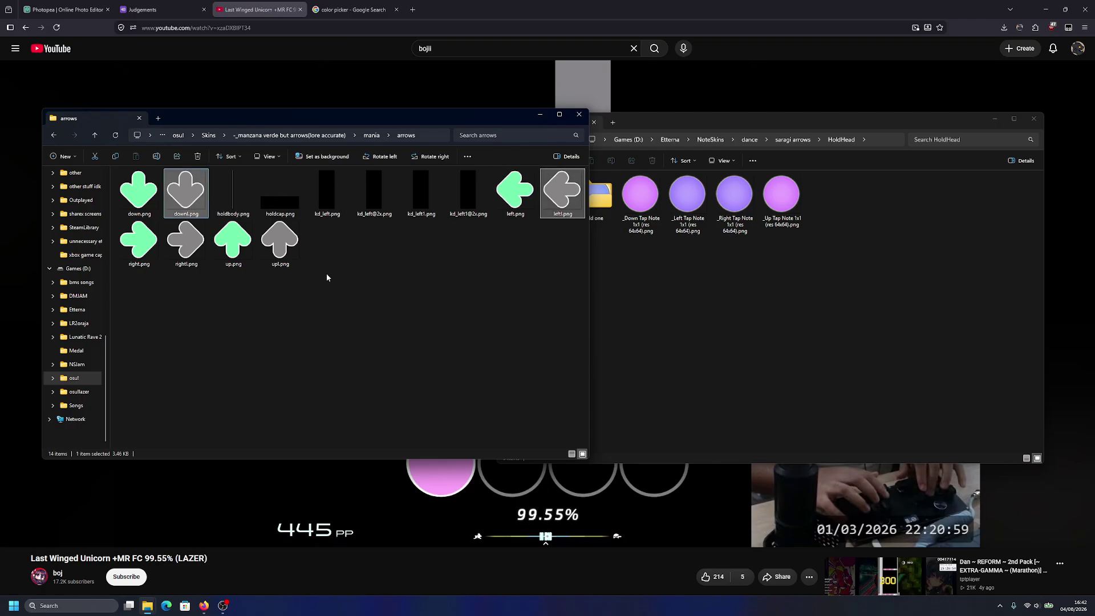
left_click(186, 240, "ctrl")
left_click(280, 239, "ctrl")
key("ctrl+c")
left_click(727, 326)
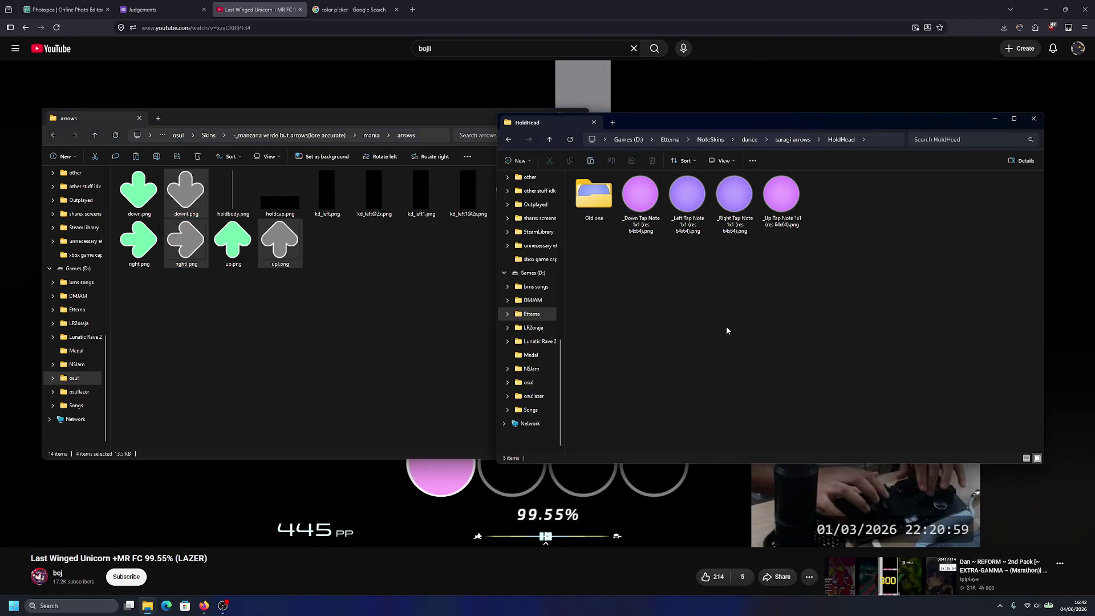
key("ctrl+v")
left_click(186, 191)
Step: Delete the "Old one" folder from HoldHead and refresh the folder
left_click(702, 293)
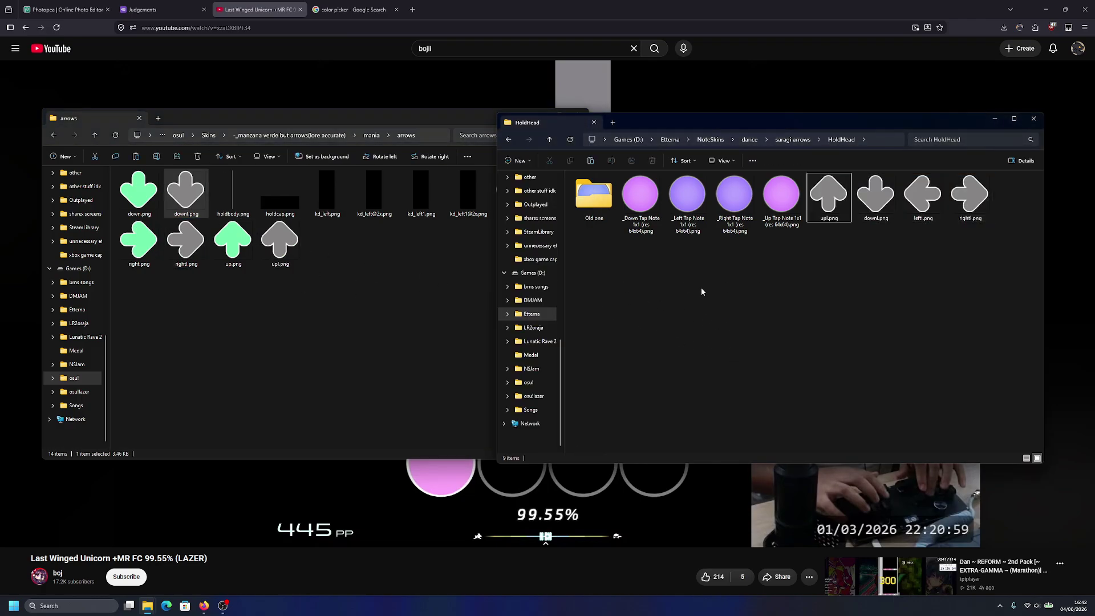
left_click(594, 197)
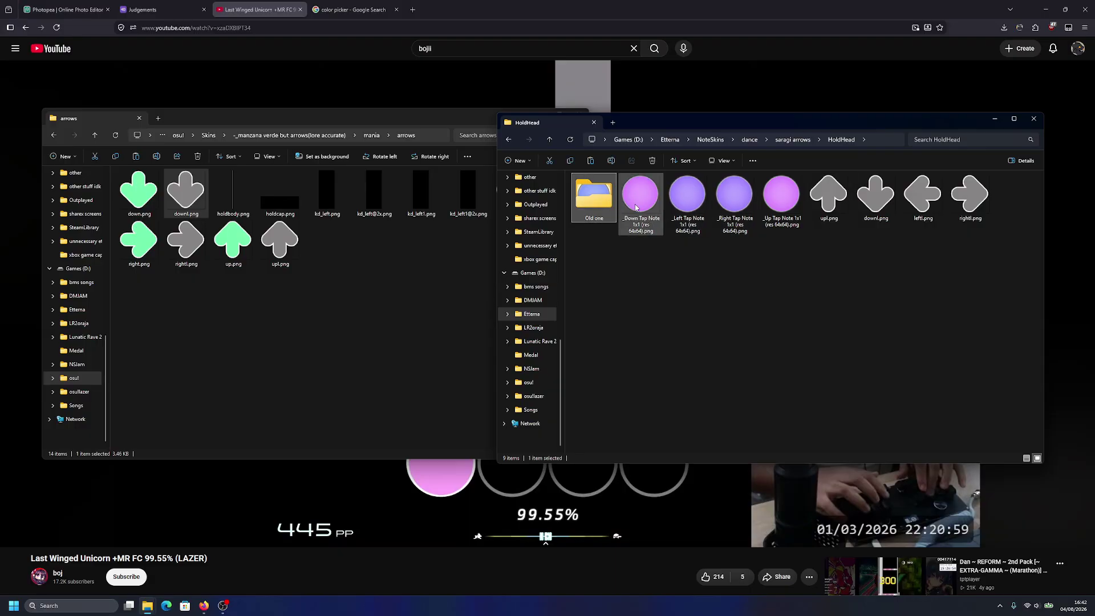
key("Delete")
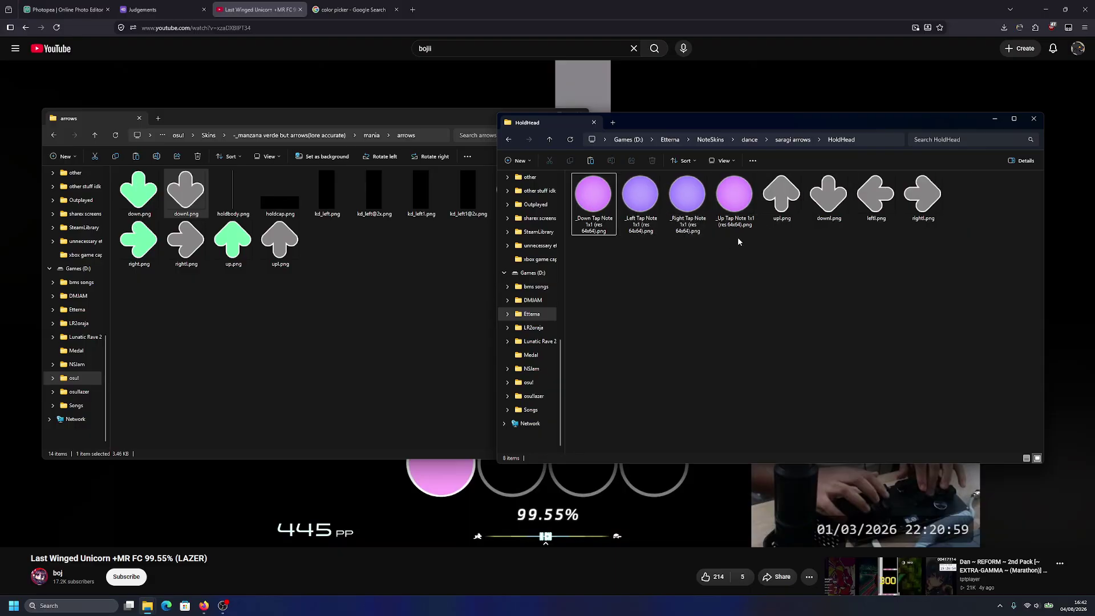
left_click(566, 139)
Step: Delete the circular left tap note image from HoldHead and rename the grey left arrow as "_Left Tap Note 1x1 (res 64x64).png"
left_click(654, 207)
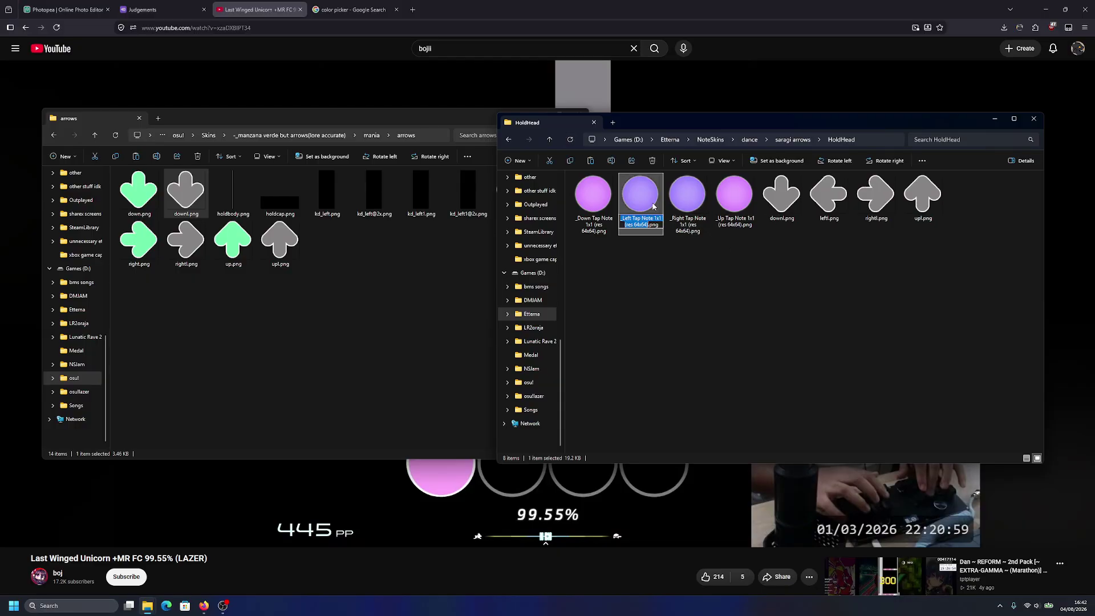
key("Escape")
key("Delete")
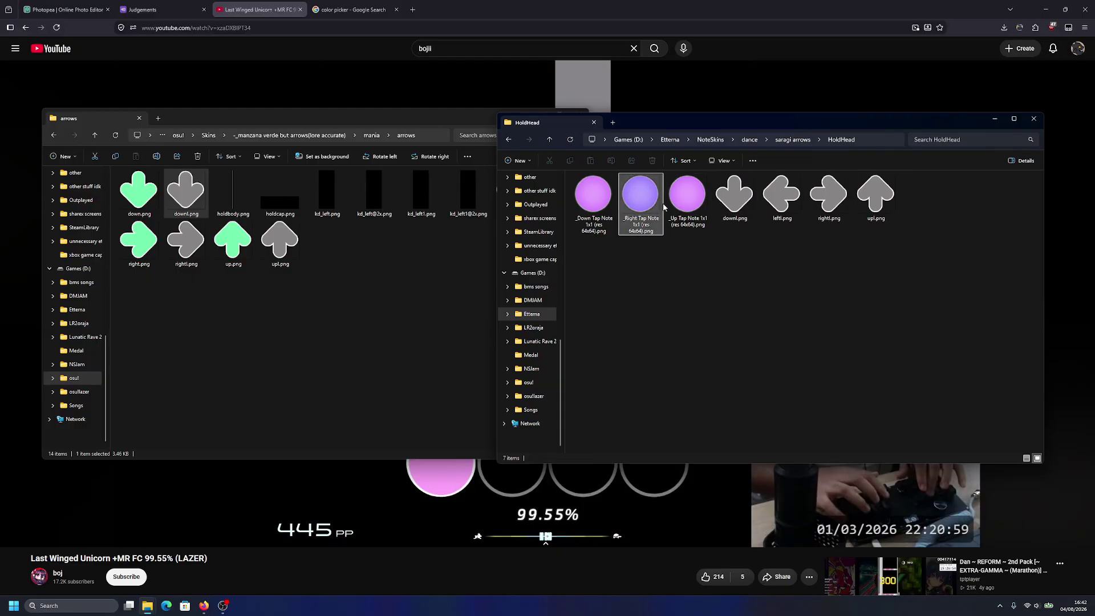
left_click(785, 181)
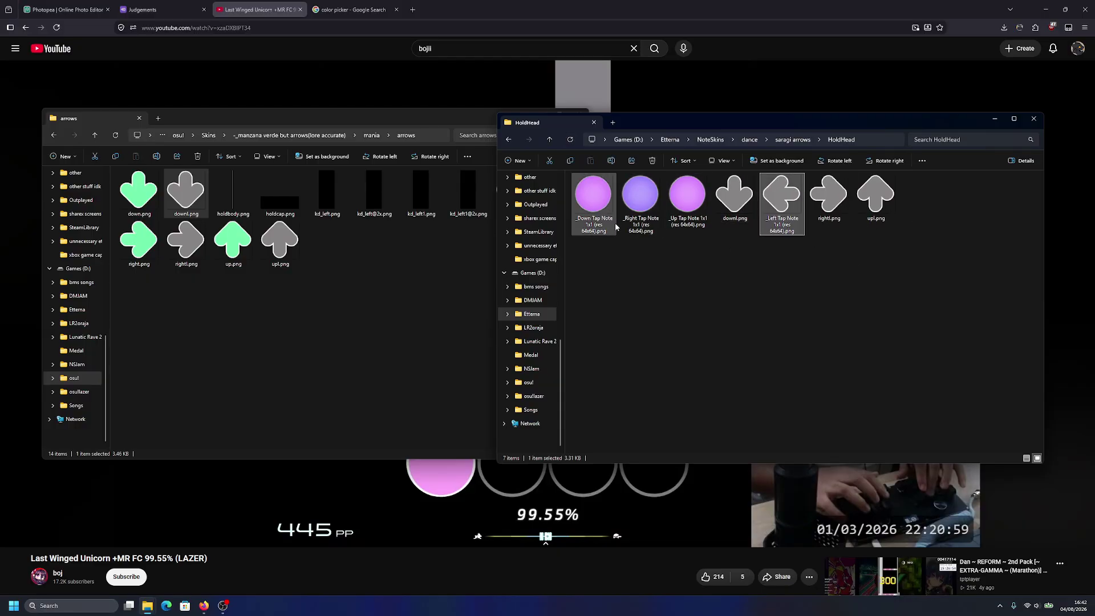
Step: Delete the circular right tap note image from HoldHead and rename the grey right arrow as "_Right Tap Note 1x1 (res 64x64).png"
left_click(634, 204)
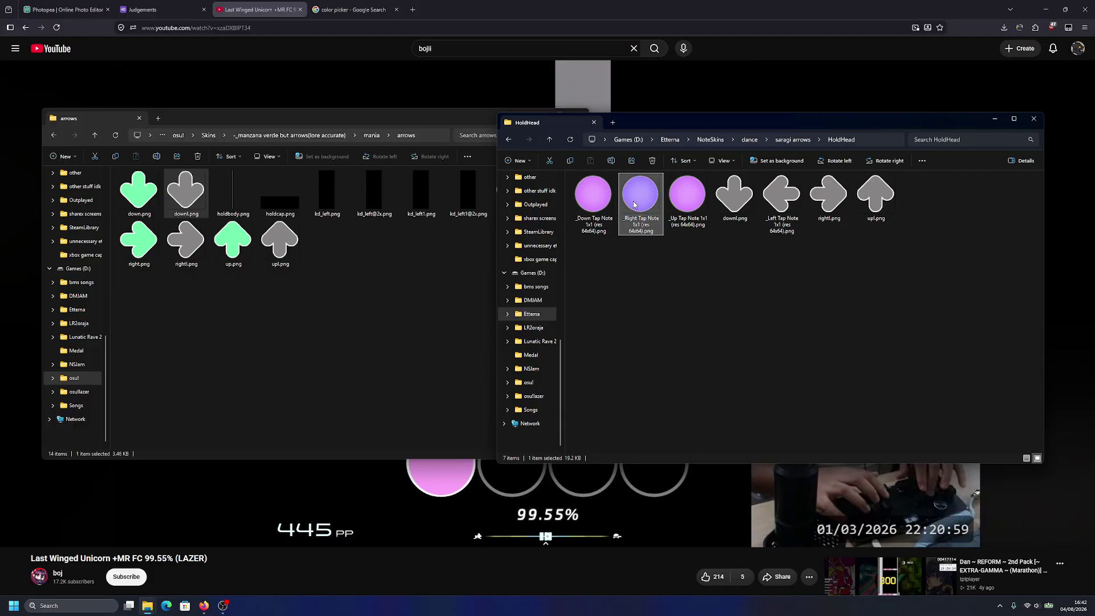
key("Delete")
left_click(779, 188)
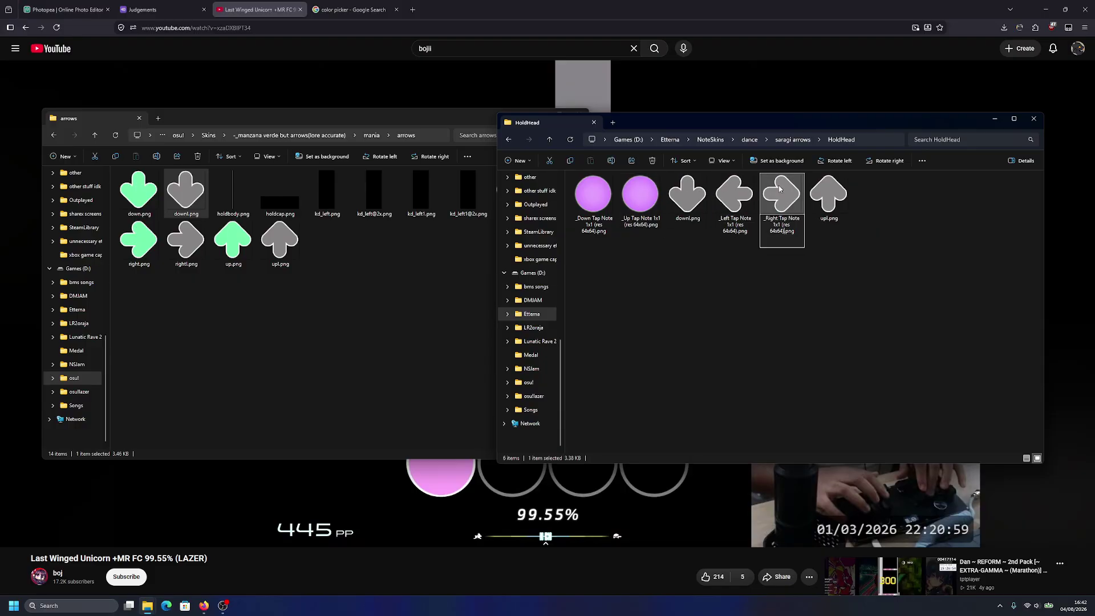
key("Return")
Step: Delete the circular down tap note image from HoldHead and rename the grey up arrow as "_Down Tap Note 1x1 (res 64x64).png"
left_click(596, 206)
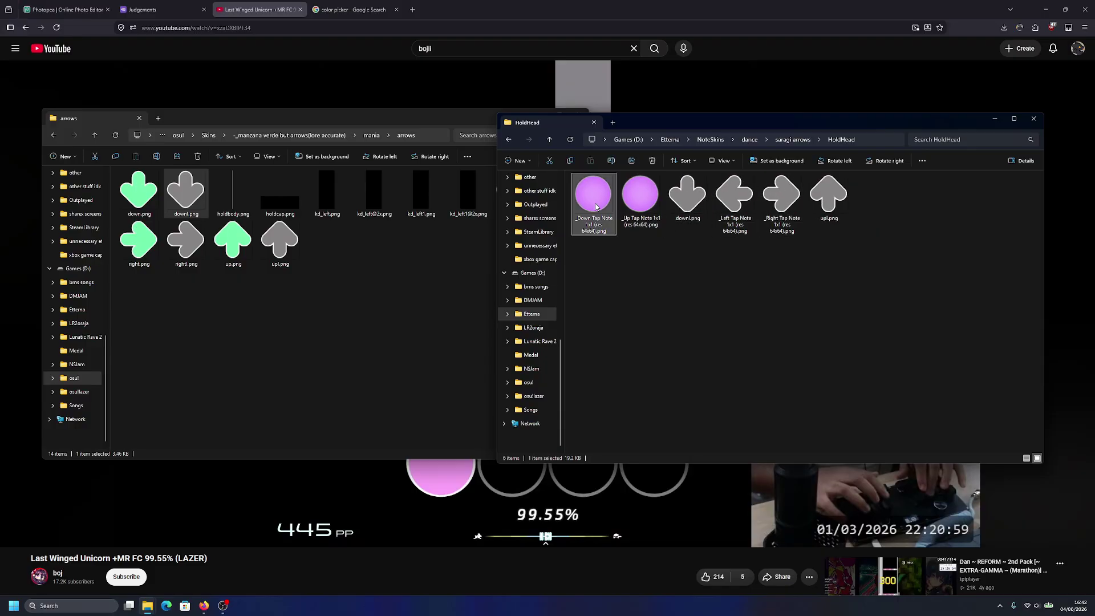
key("Delete")
left_click(774, 204)
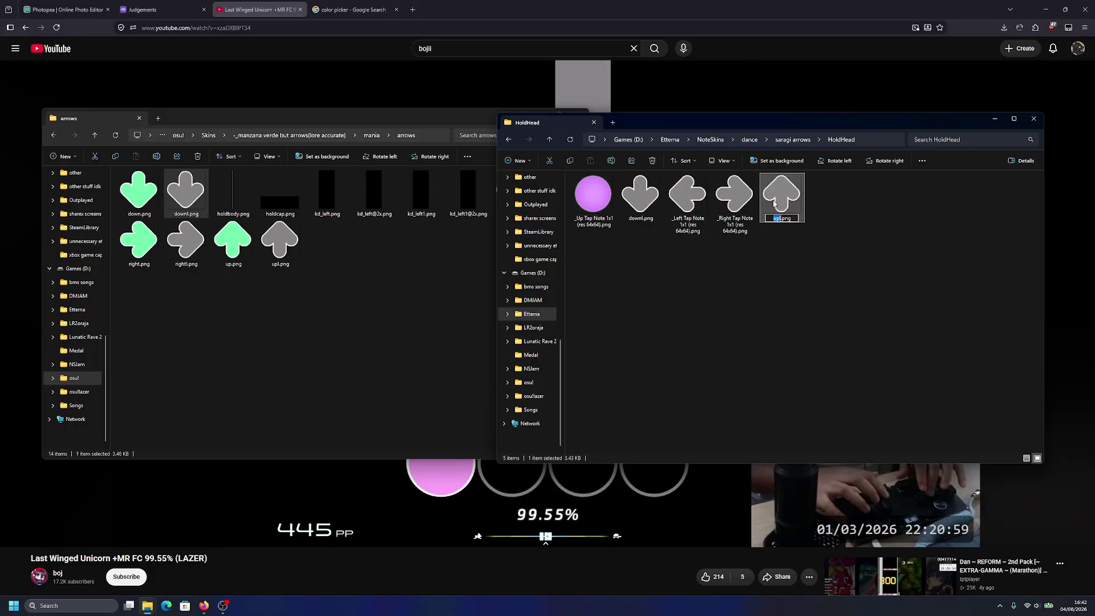
key("ctrl+v")
Step: Delete HoldHead's circular up tap note image, rename the grey down arrow as "_Up Tap Note 1x1 (res 64x64).png" and refresh the folder
left_click(606, 210)
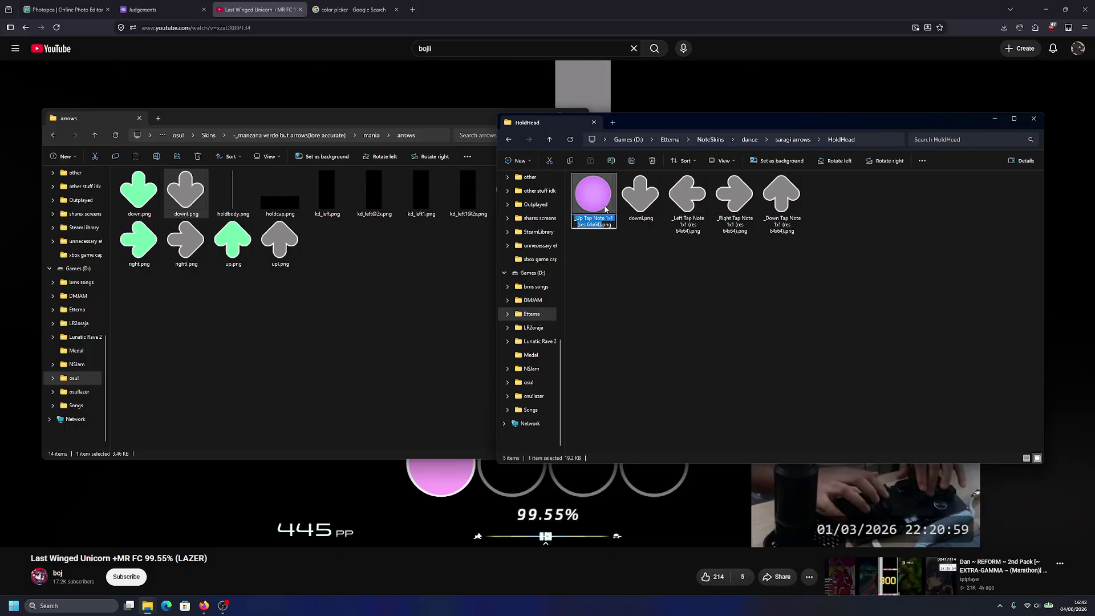
key("Delete")
key("F2")
key("ctrl+v")
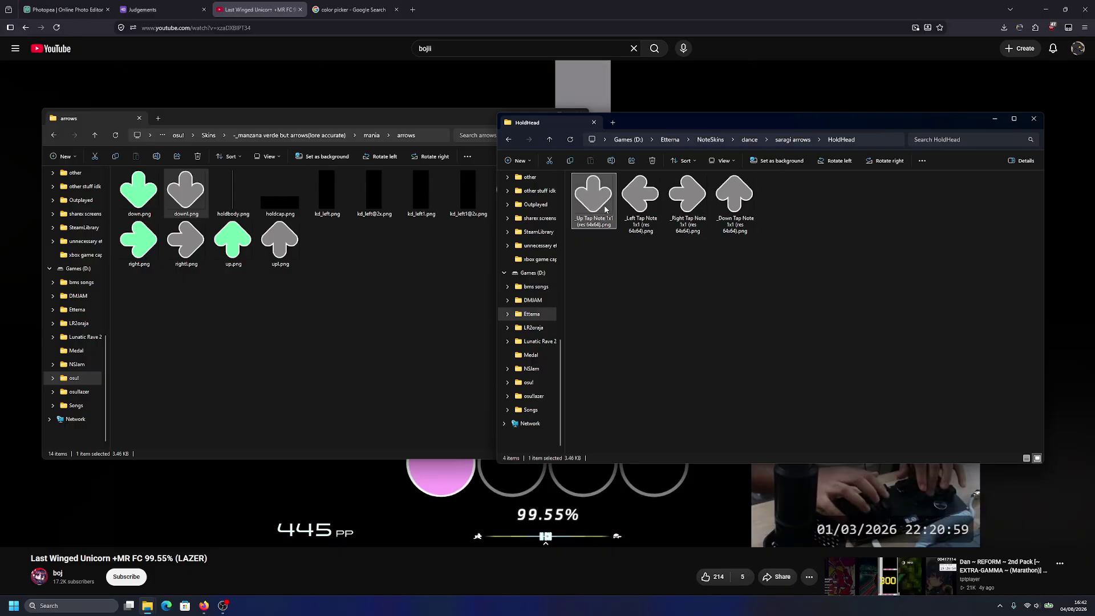
left_click(634, 282)
left_click(569, 140)
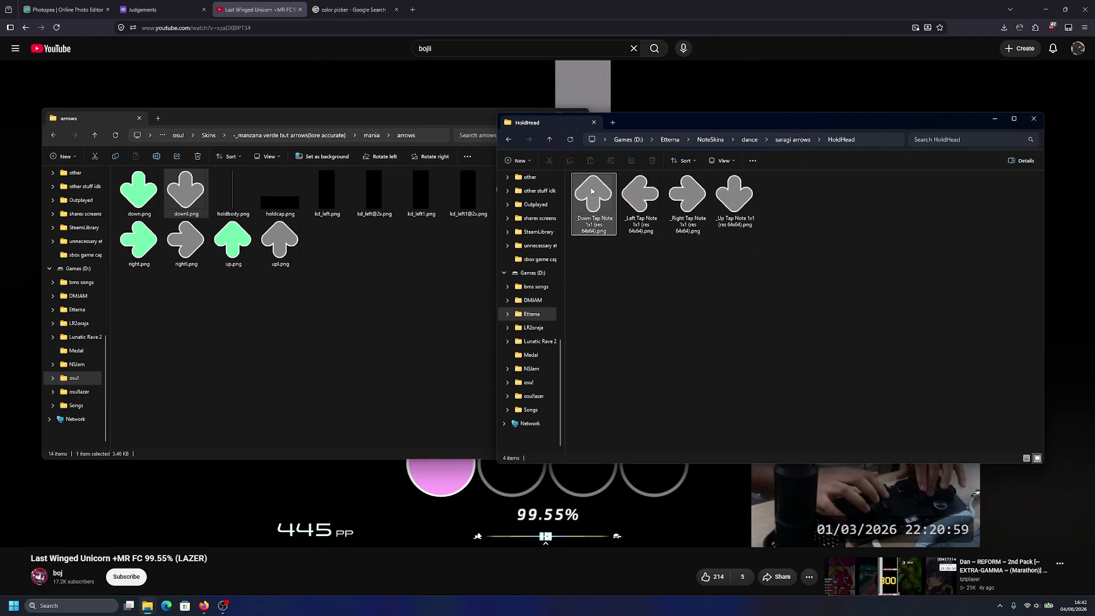
Step: Open the Holds folder of saragi arrows and return to the osu! arrows folder
left_click(788, 140)
double_click(645, 212)
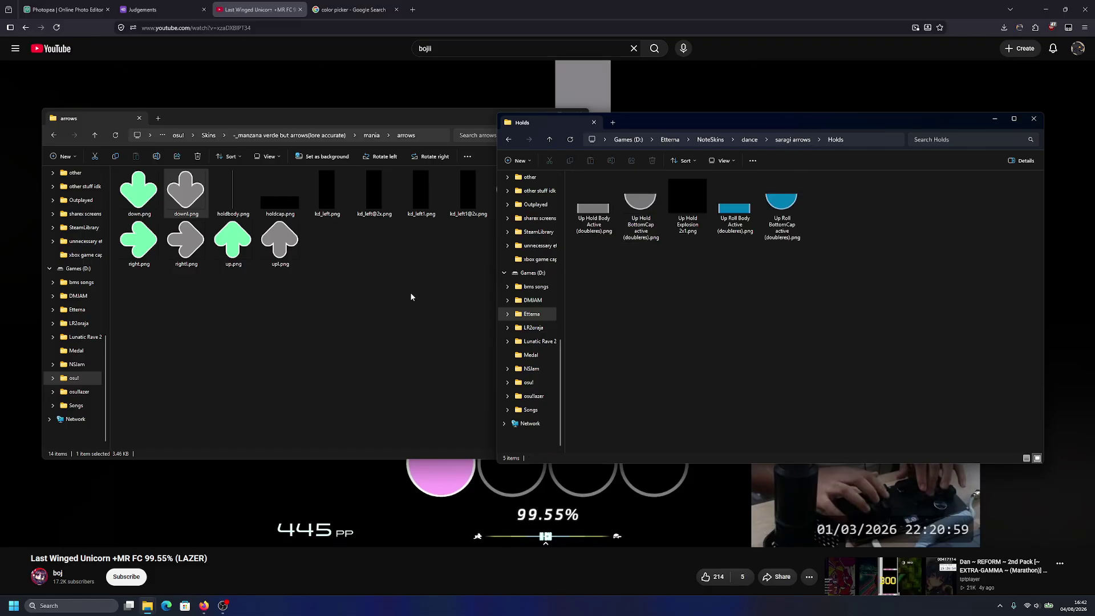
left_click(375, 294)
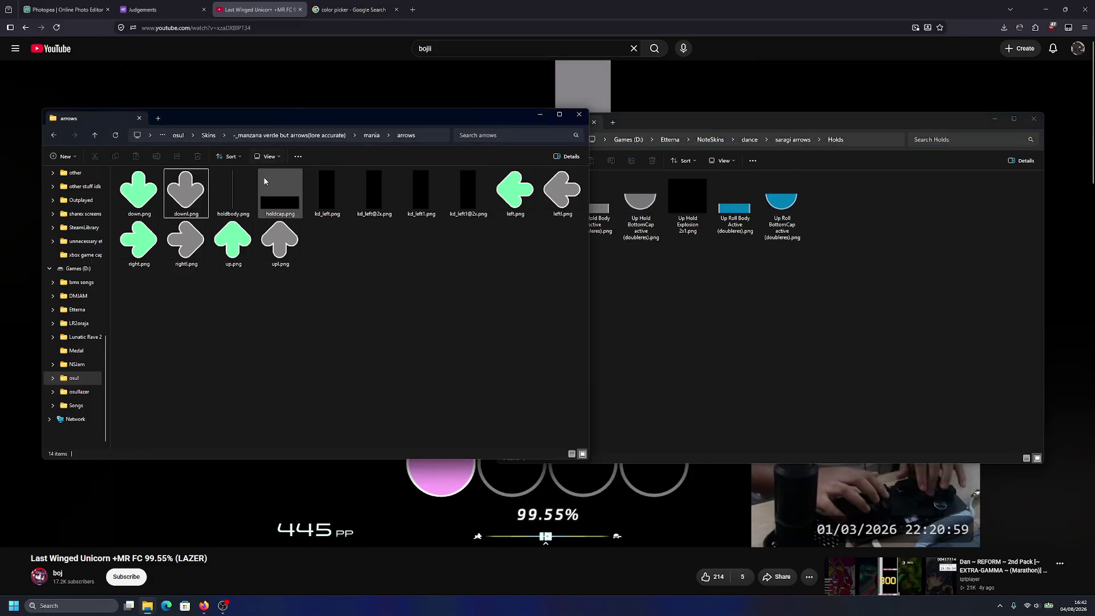
Step: Switch to Photopea and close Receptor_Tap4.png, discarding its unsaved work
left_click(63, 10)
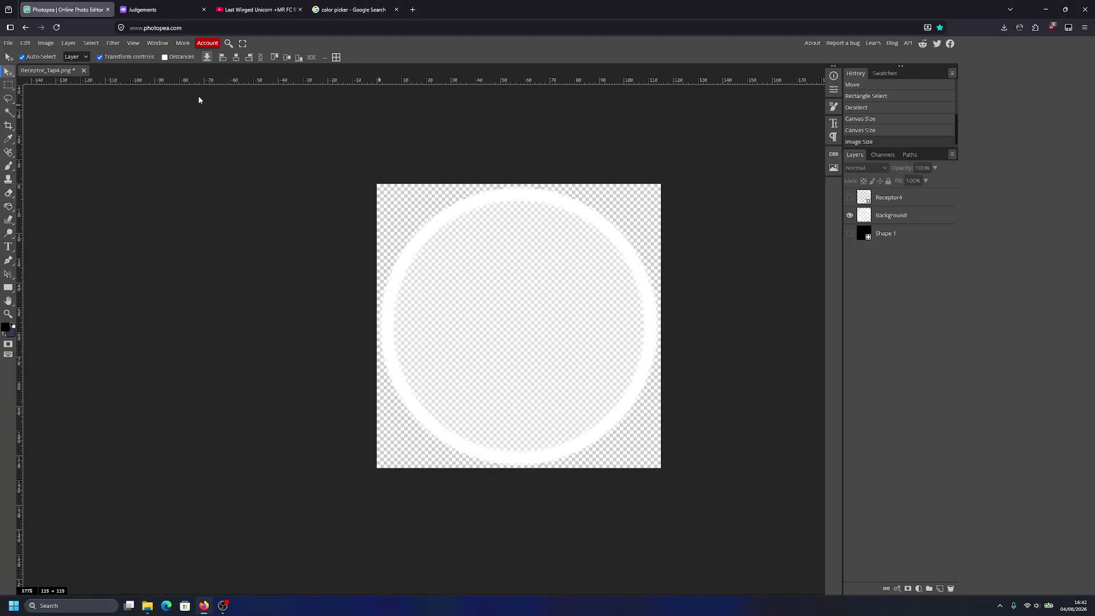
left_click(84, 71)
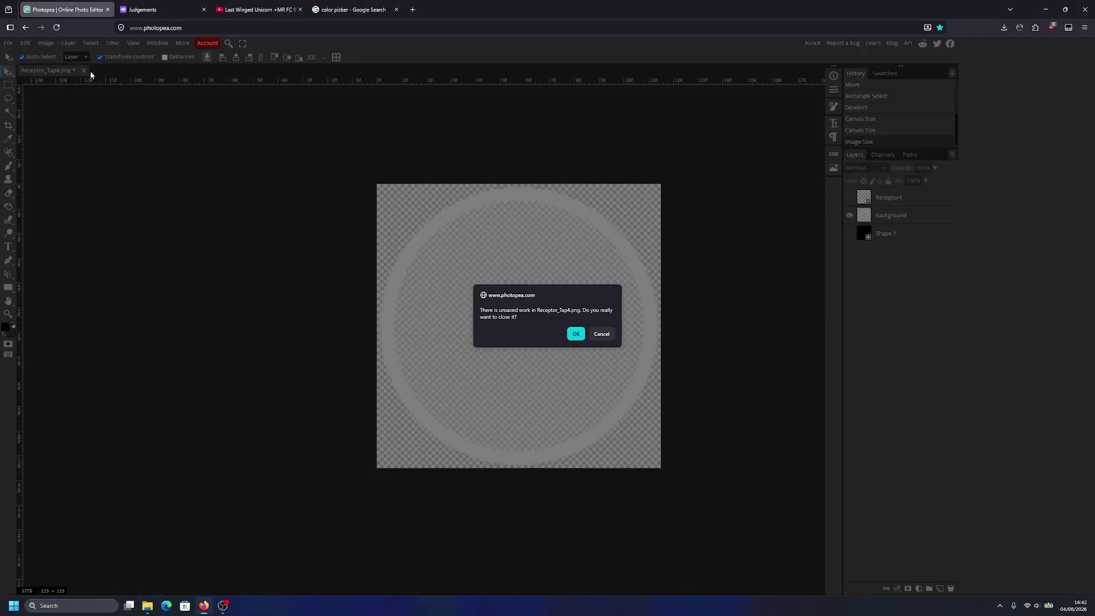
left_click(575, 335)
Step: Open holdbody.png from the osu! arrows folder in Photopea
key("alt+Tab")
key("alt+Tab")
key("Tab")
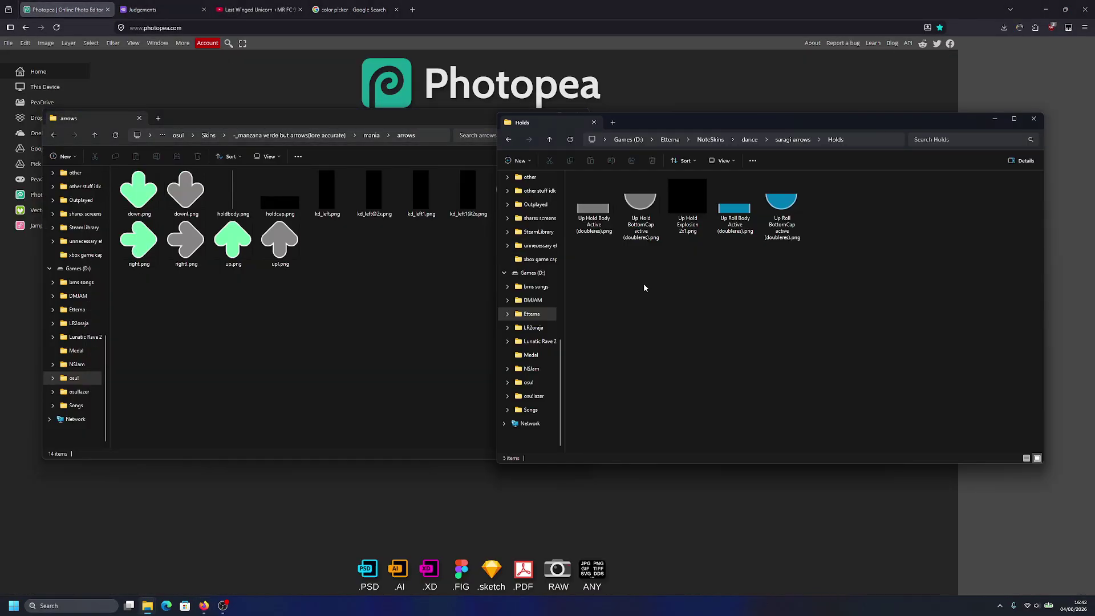
key("alt+Tab")
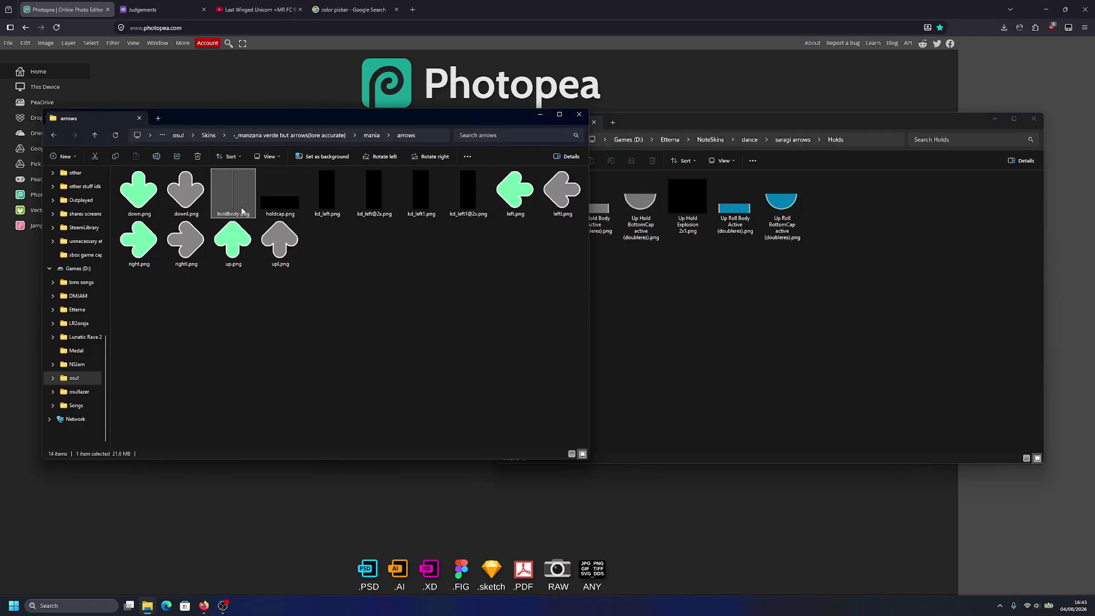
left_click(704, 332)
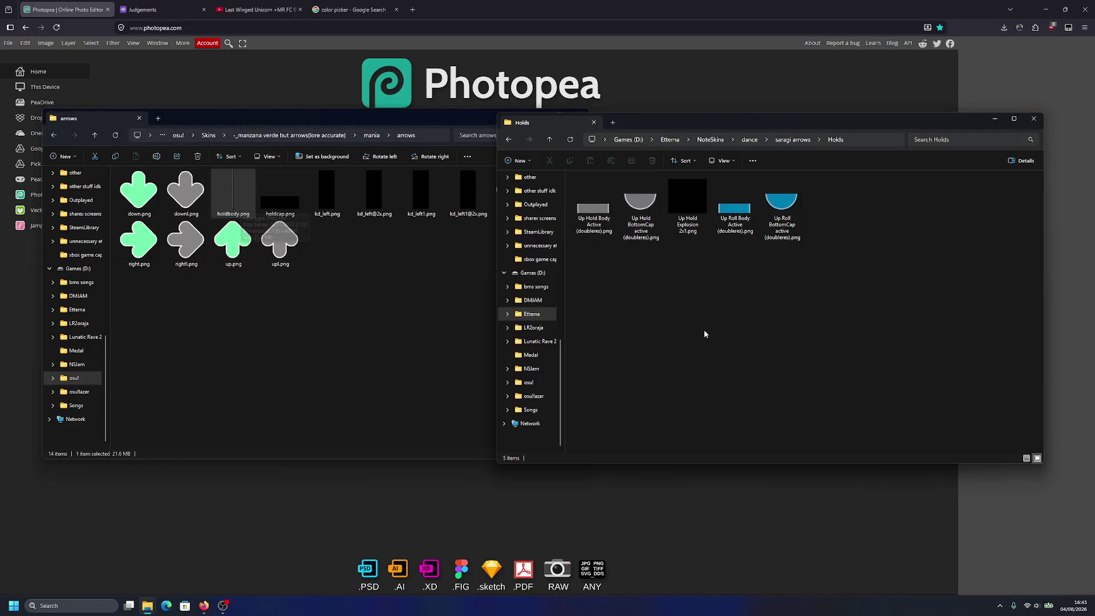
left_click_drag(243, 213, 251, 499)
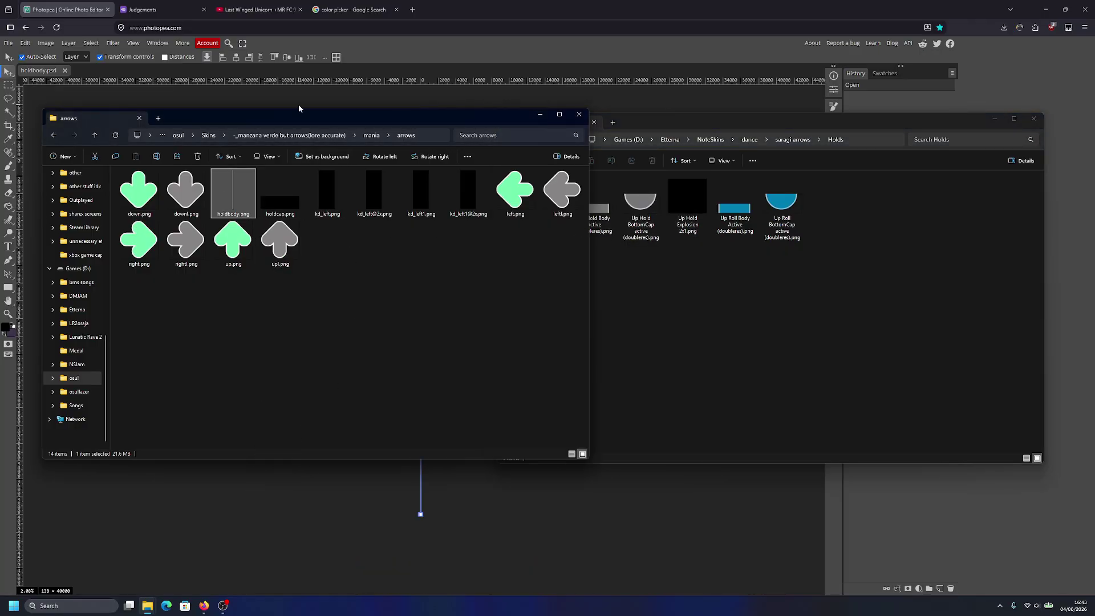
left_click_drag(234, 194, 89, 82)
left_click(121, 93)
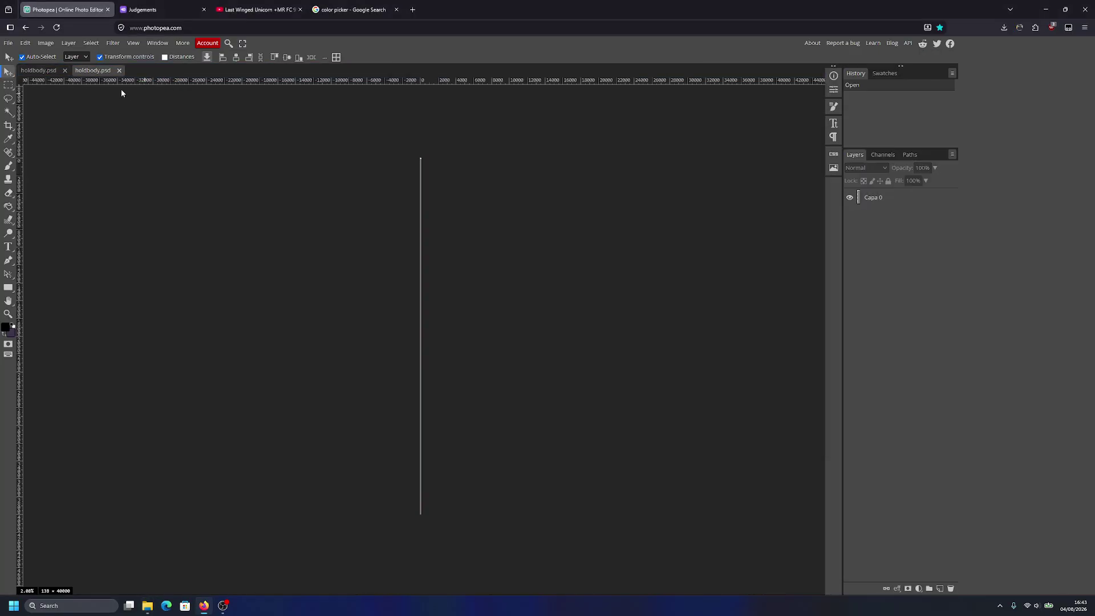
Step: In the first holdbody document, resize the image to 128 × 37101 pixels, checking the Holds folder's hold body image for reference
left_click(57, 72)
left_click(493, 186)
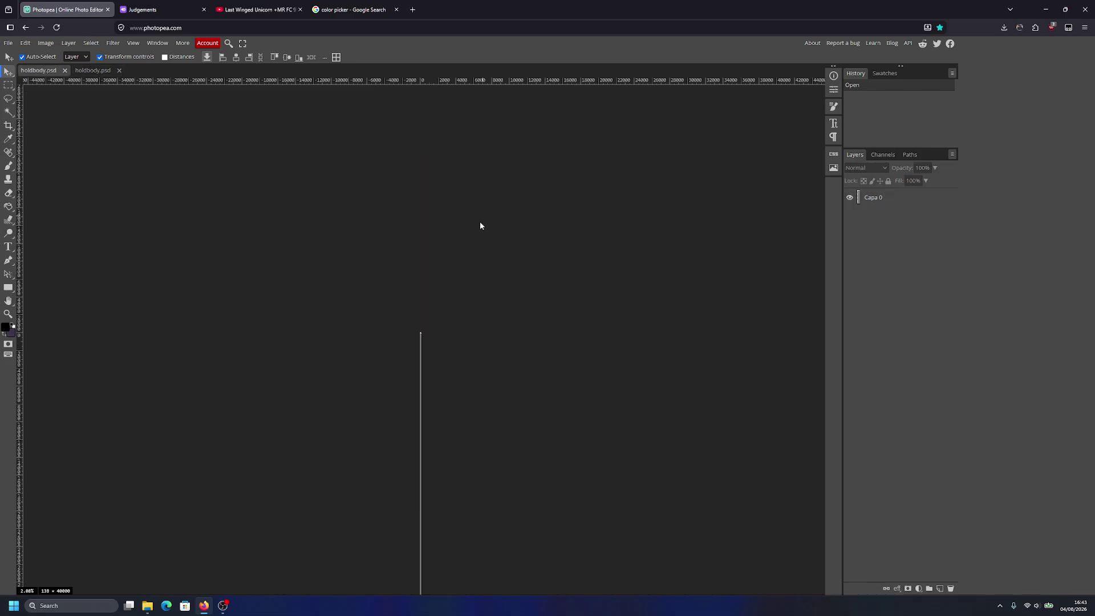
scroll(451, 349, "up", 15)
scroll(450, 349, "up", 4)
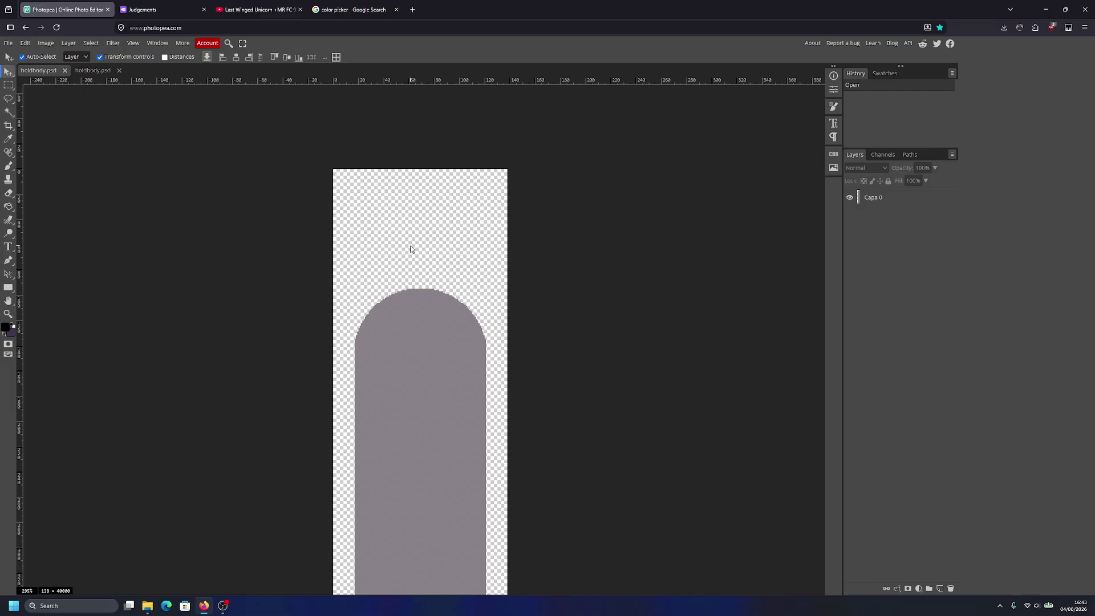
scroll(410, 249, "down", 14)
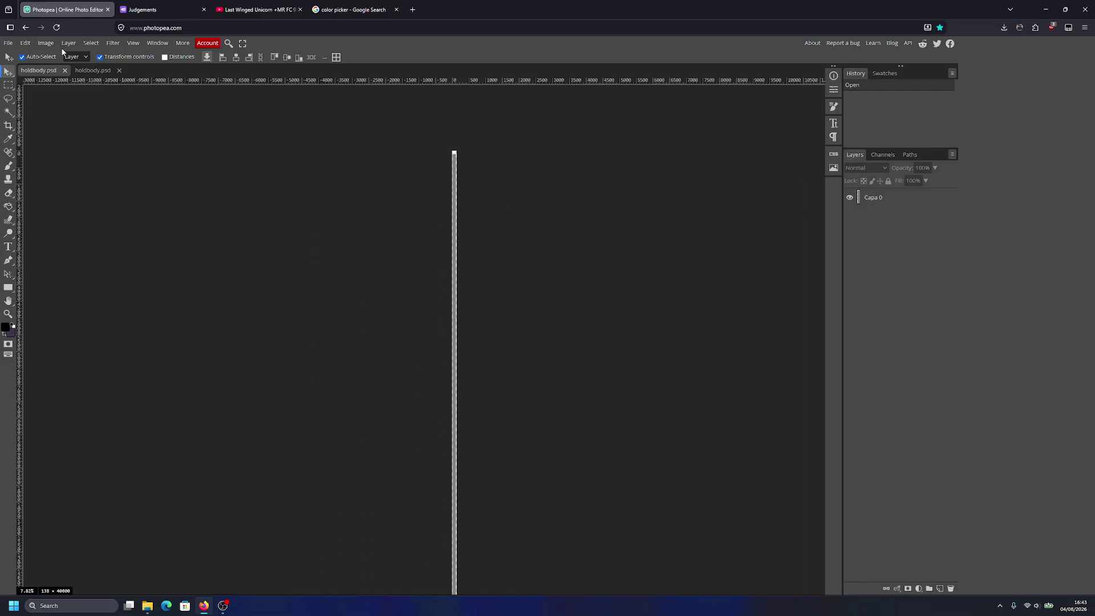
left_click(46, 43)
left_click(62, 188)
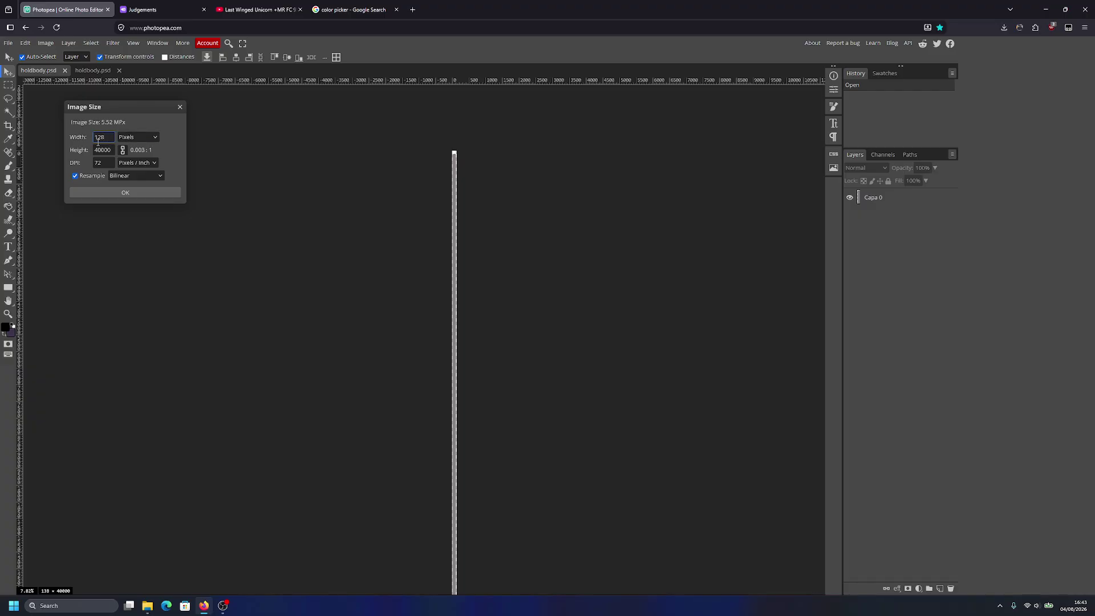
key("alt+Tab")
key("Escape")
key("alt+Tab")
left_click(632, 289)
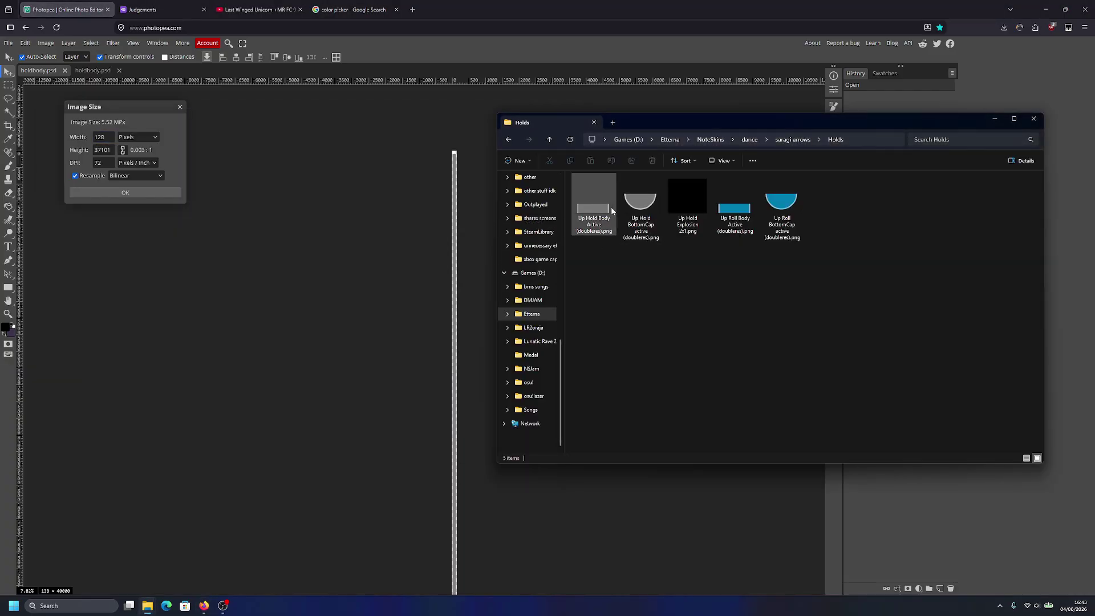
key("alt+Tab")
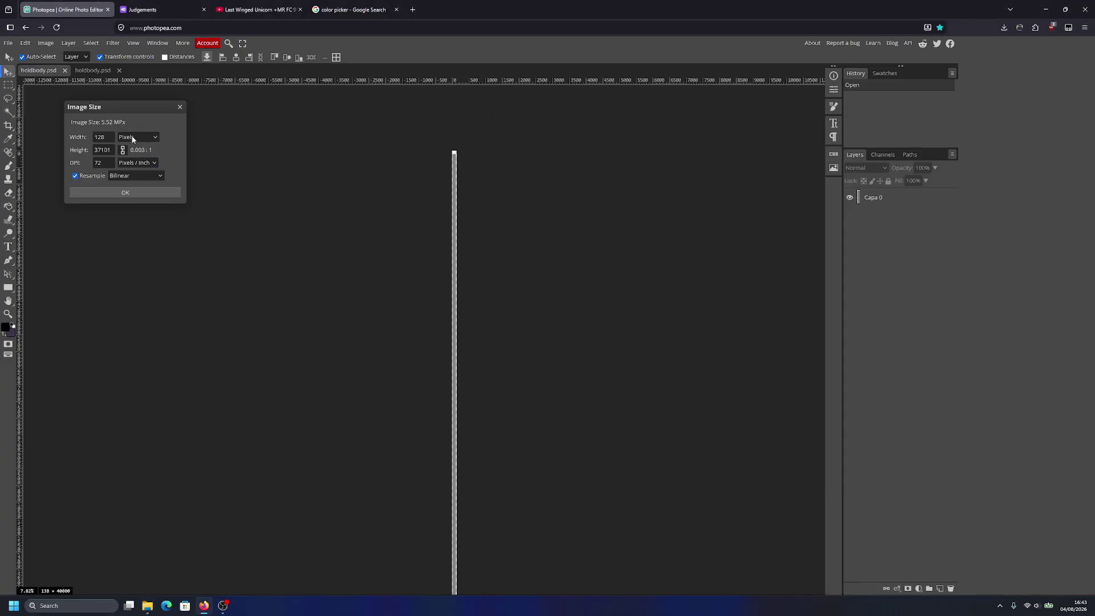
left_click(95, 149)
left_click(128, 193)
Step: Crop the first holdbody document's canvas to 128 × 32 pixels from the centre, leaving only the straight body section
scroll(525, 249, "up", 4)
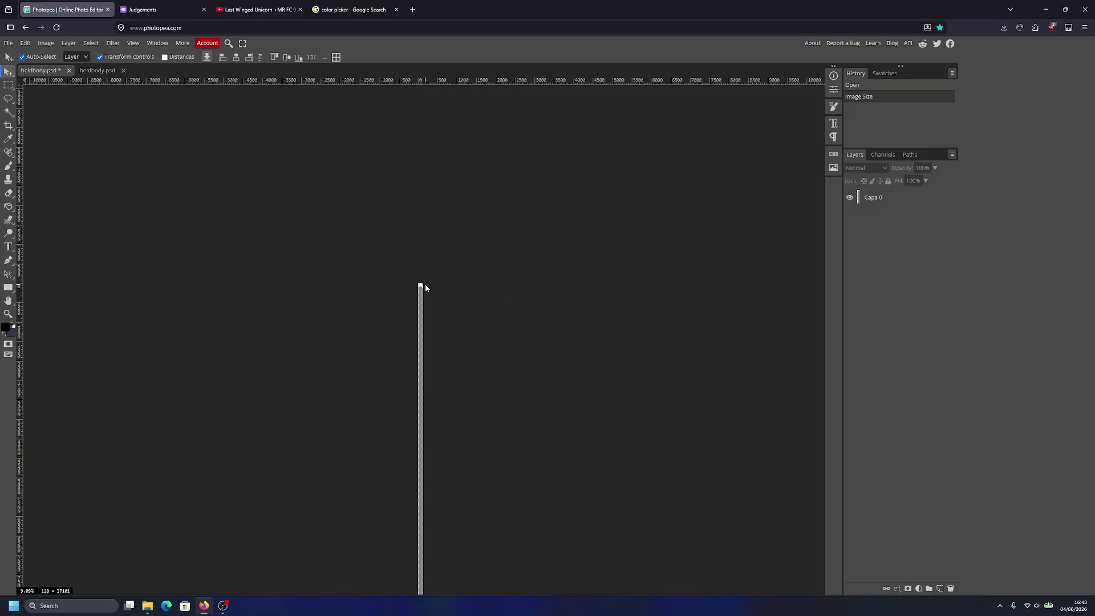
scroll(426, 285, "up", 10)
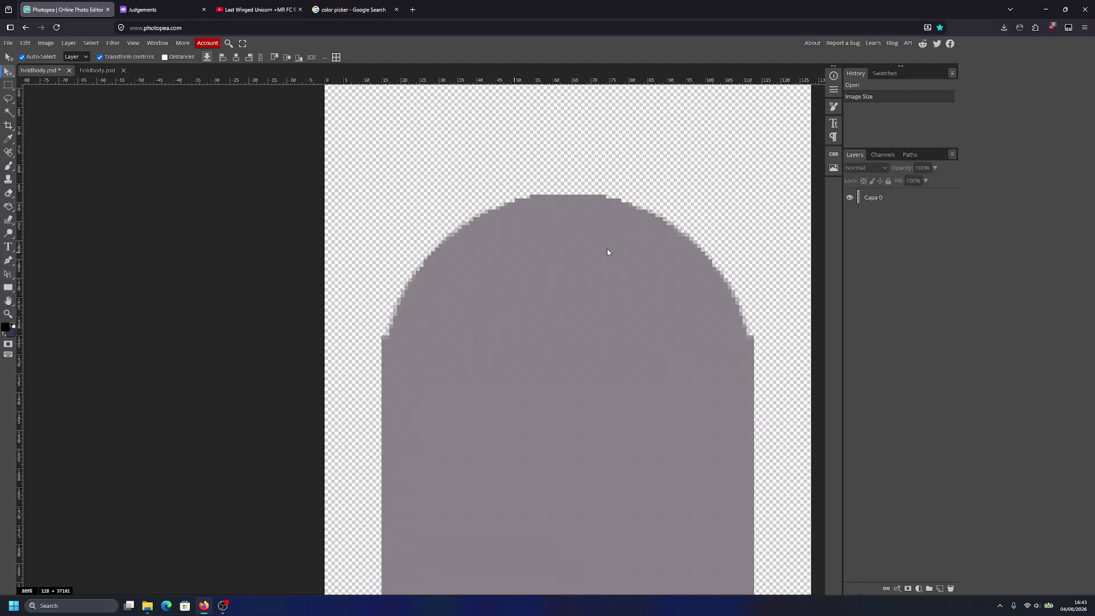
scroll(608, 250, "down", 10)
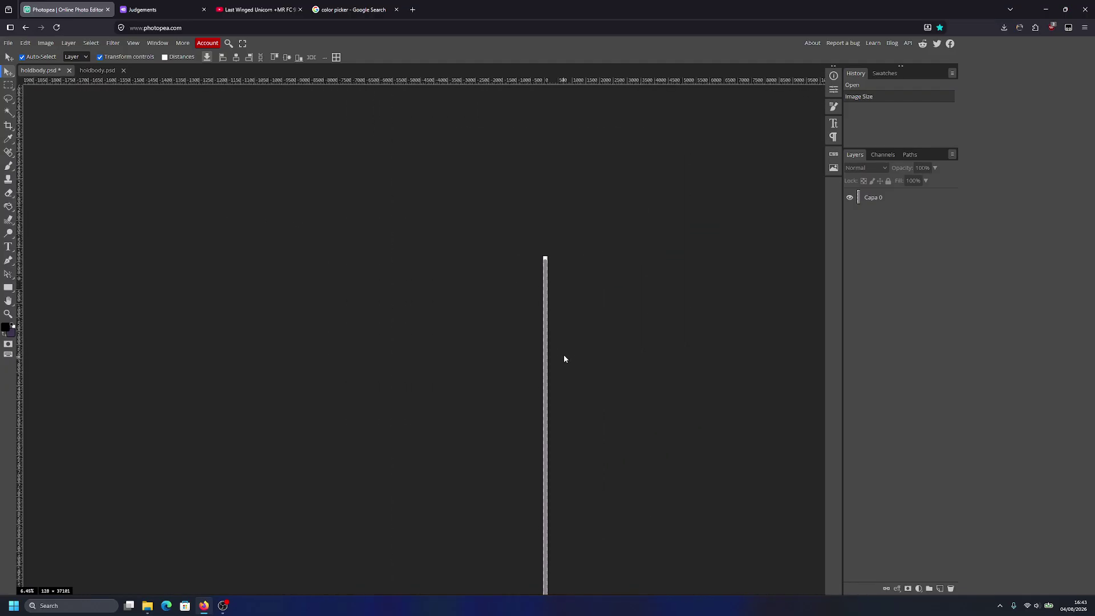
scroll(564, 359, "down", 4)
left_click_drag(477, 281, 485, 244)
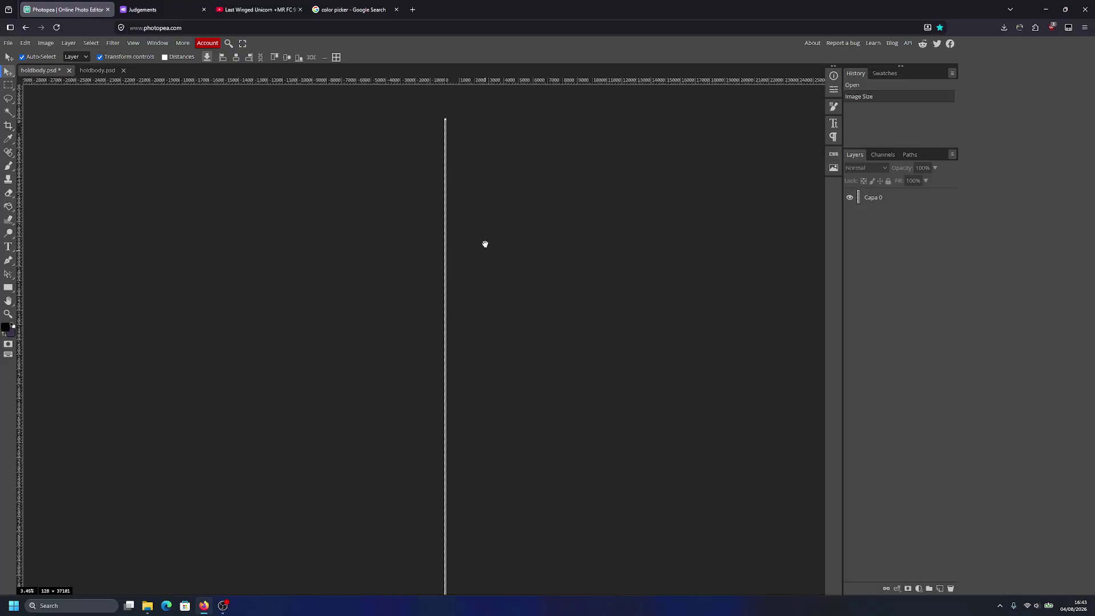
scroll(485, 234, "down", 2)
left_click(45, 42)
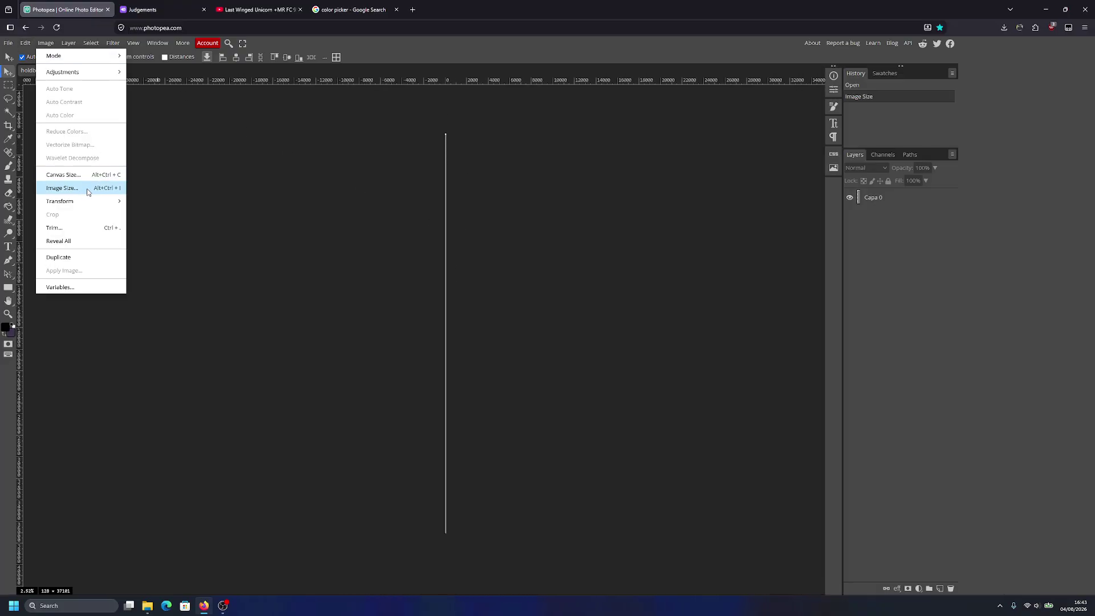
left_click(78, 176)
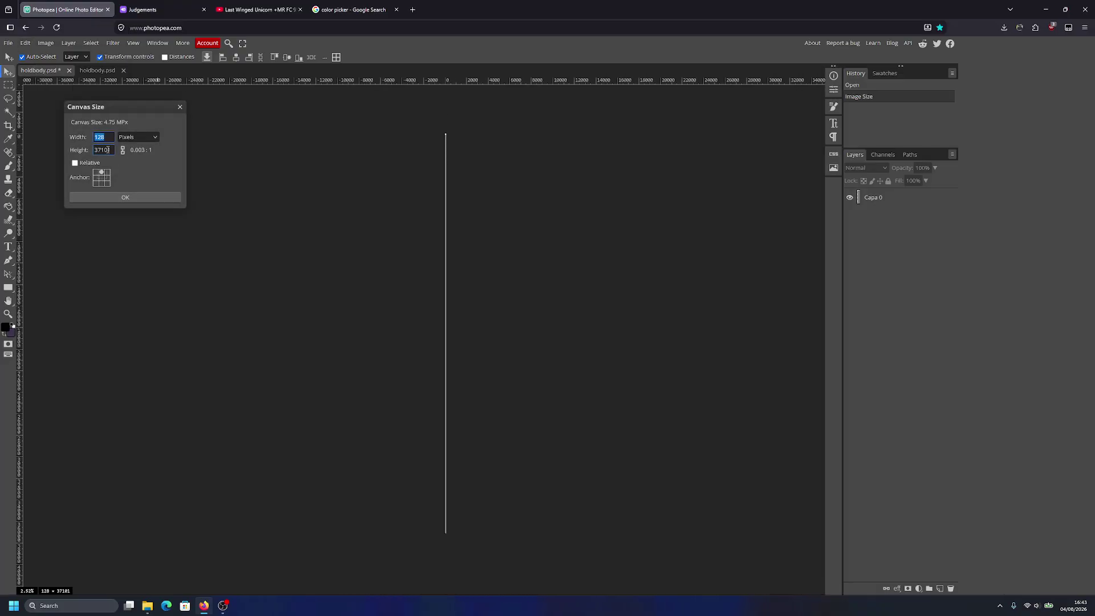
left_click(108, 150)
left_click(102, 177)
left_click(105, 148)
left_click(125, 198)
scroll(420, 331, "up", 10)
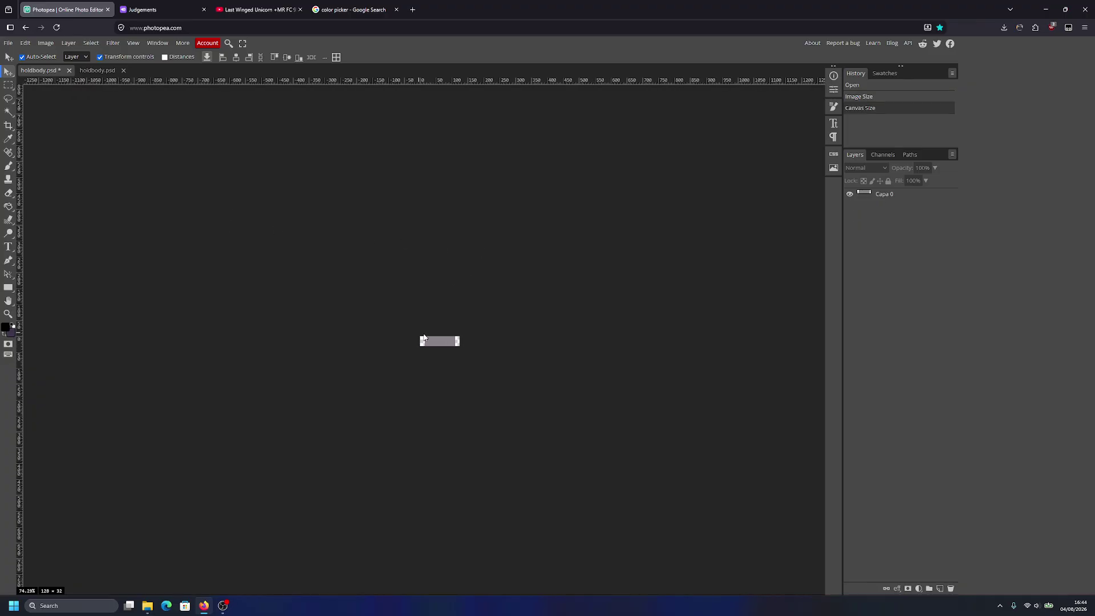
scroll(425, 335, "up", 5)
Step: In the second holdbody document, resize the image to 128 × 37101 pixels and rotate it 180°
left_click(107, 69)
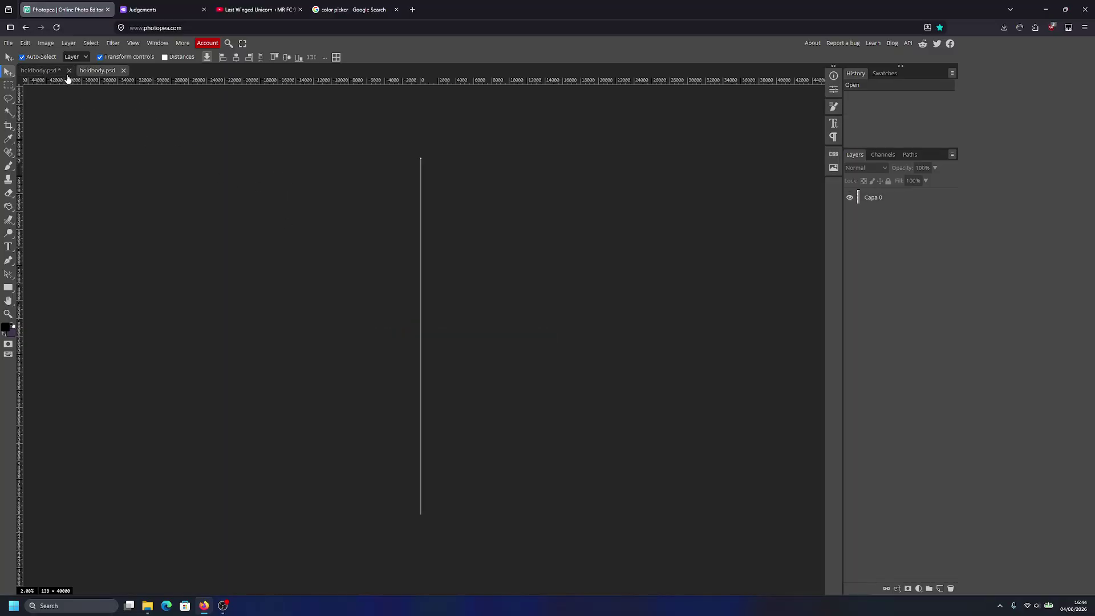
left_click(46, 43)
left_click(80, 173)
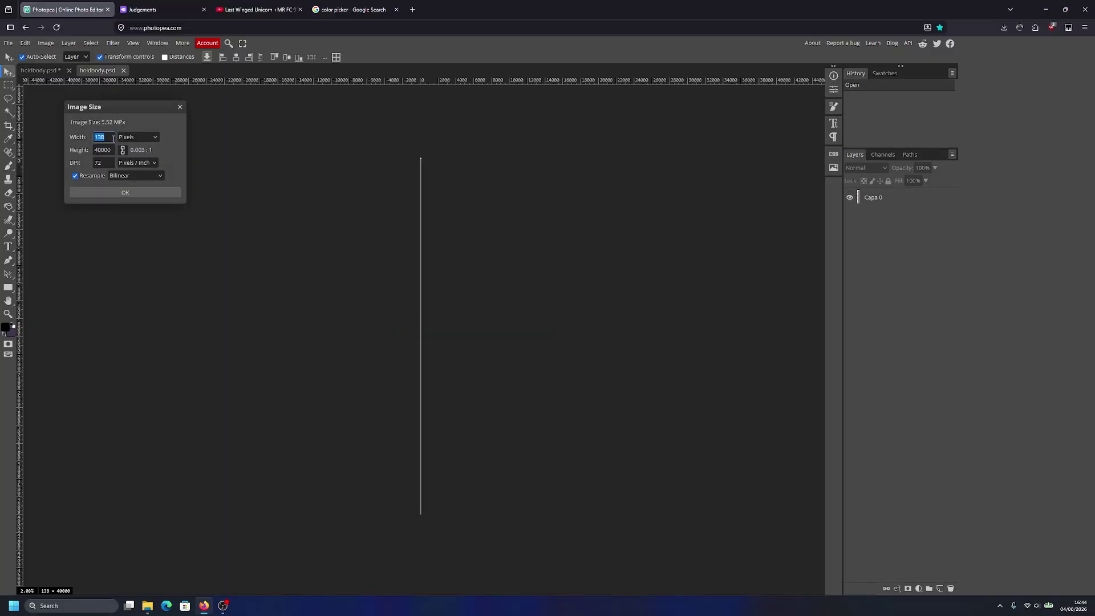
left_click(126, 192)
left_click(45, 43)
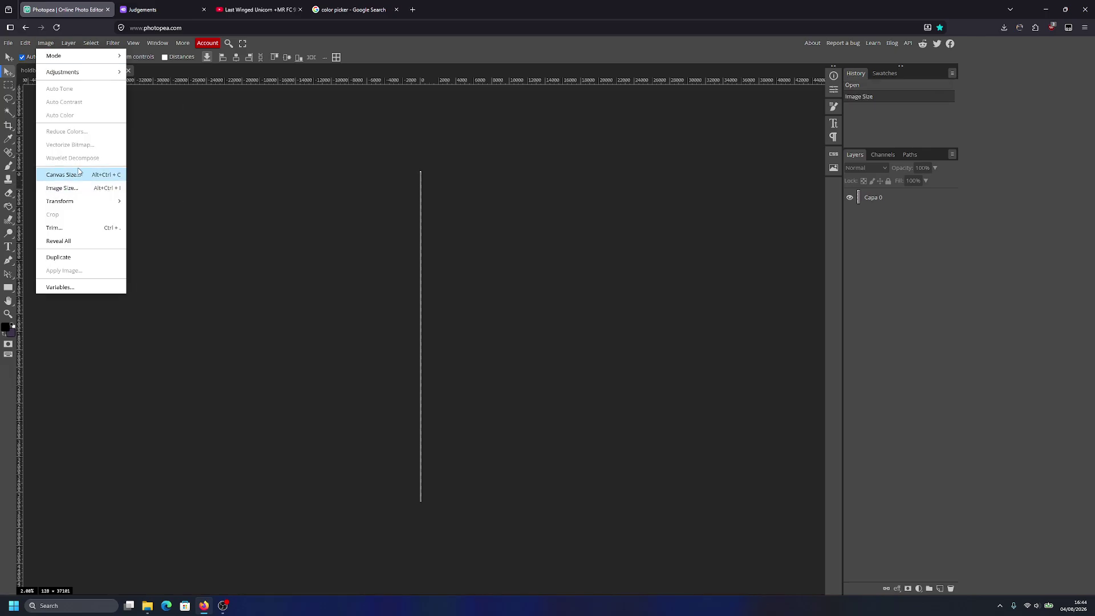
mouse_move(114, 200)
left_click(167, 228)
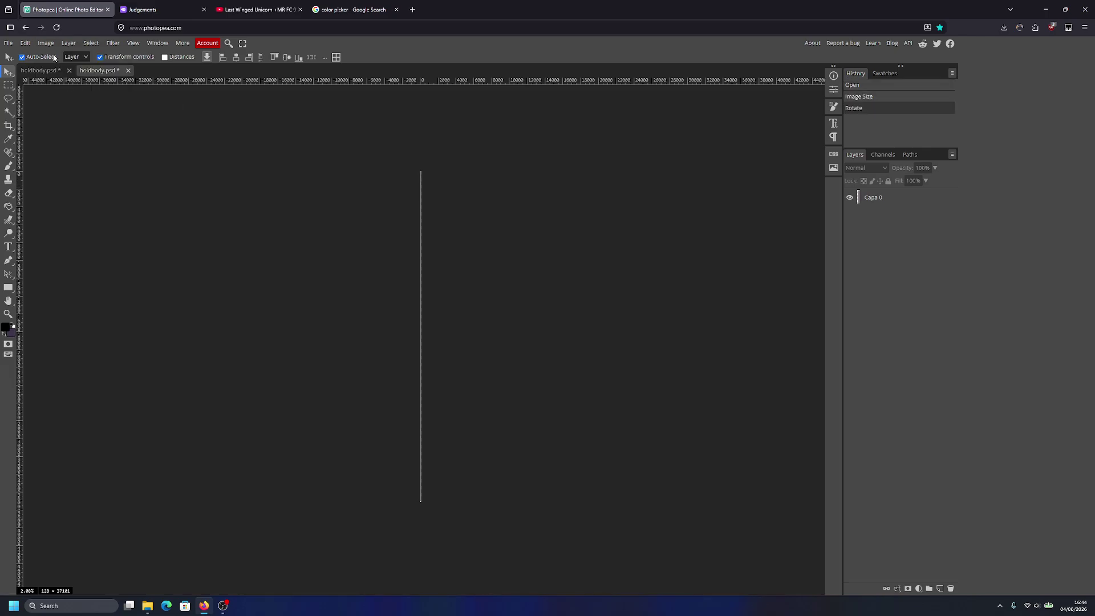
Step: Reduce the second holdbody document's canvas height to 64 pixels, keeping the image's lower end
left_click(46, 43)
left_click(80, 180)
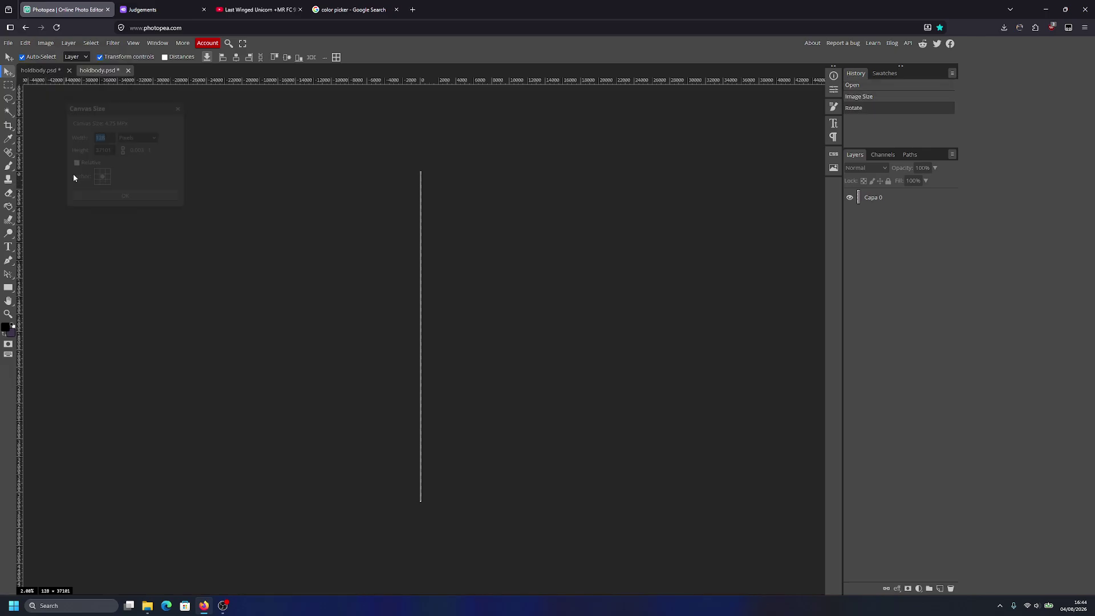
left_click(104, 150)
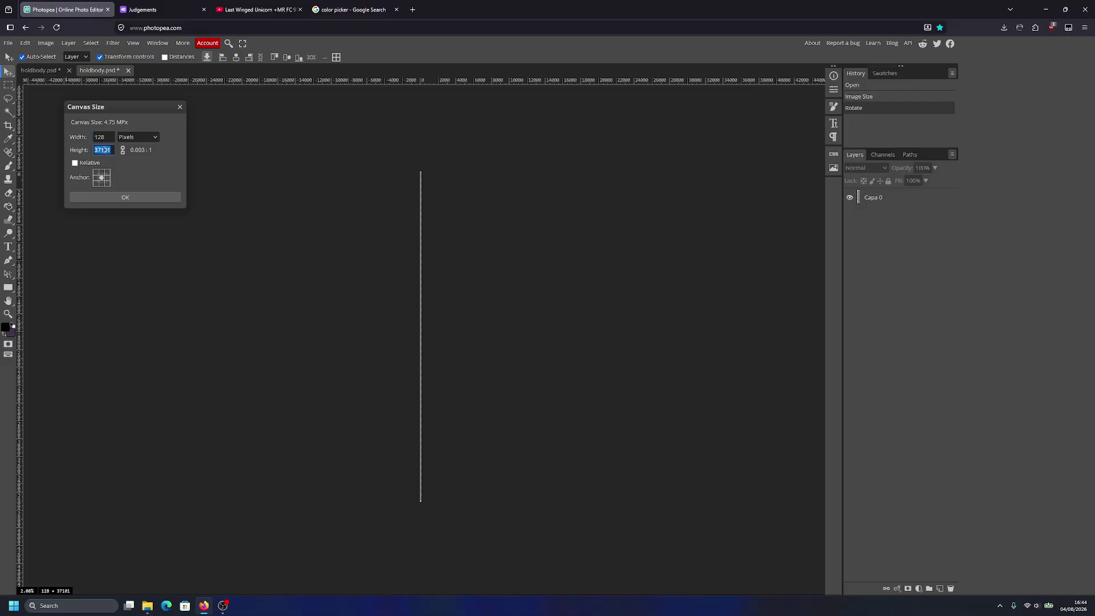
type("64")
left_click(125, 196)
scroll(391, 316, "up", 10)
scroll(420, 343, "up", 6)
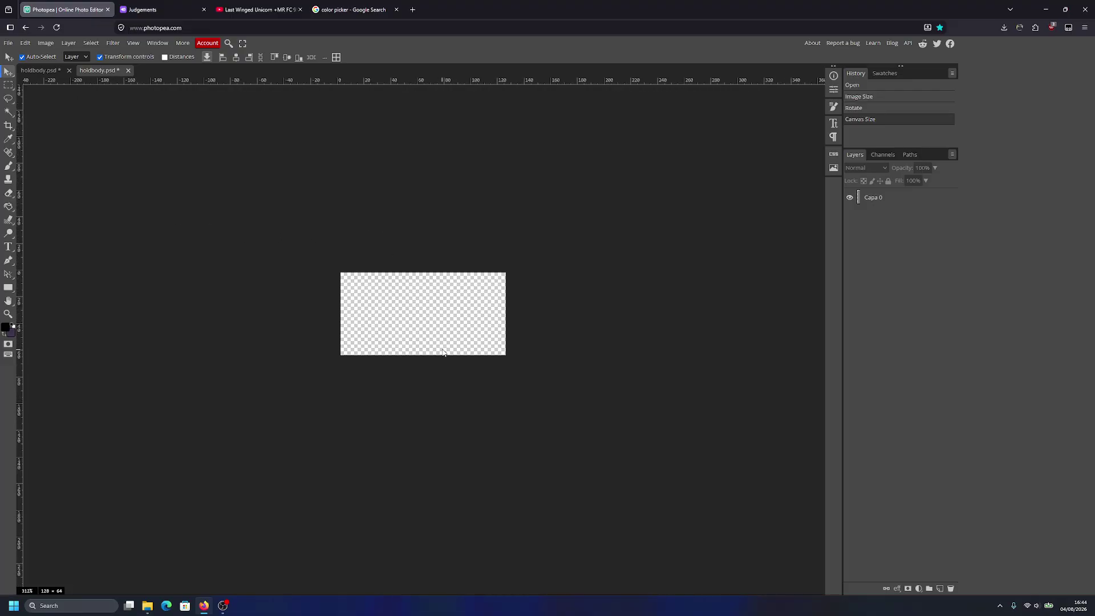
Step: Move layer Capa 0 down until its rounded end sits inside the 128 × 64 canvas as a half-circle cap
left_click(885, 195)
key("Down")
key("Down")
key("Down")
key("Down")
key("Down")
key("Down")
key("Down")
key("Down")
key("Down")
key("Down")
key("Down")
key("Down")
key("Down")
key("Down")
key("Down")
key("Down")
key("Down")
key("Down")
key("Down")
key("Down")
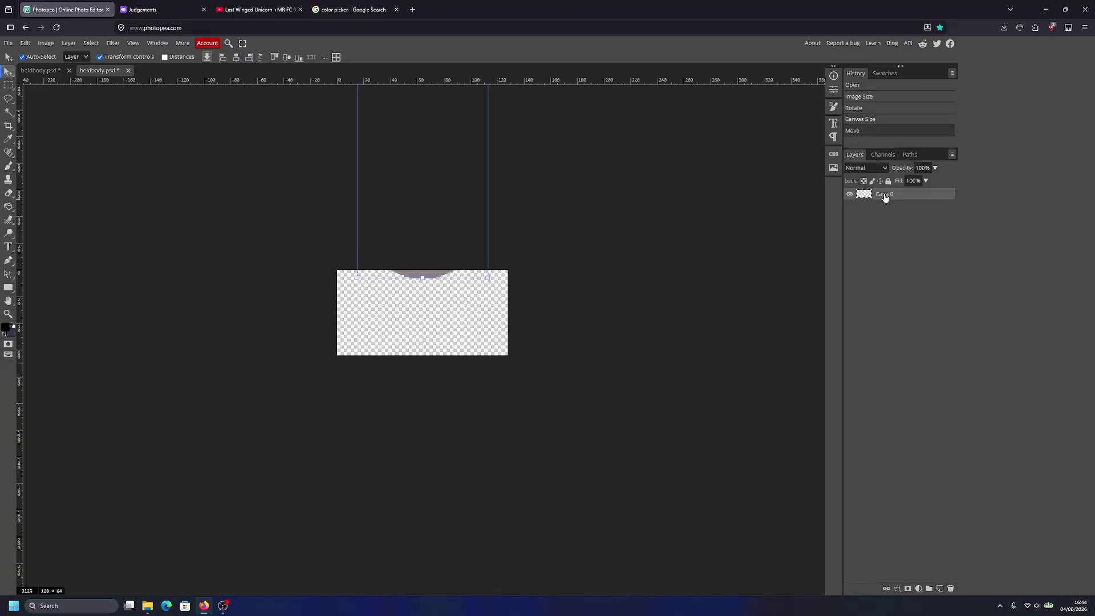
left_click(523, 296)
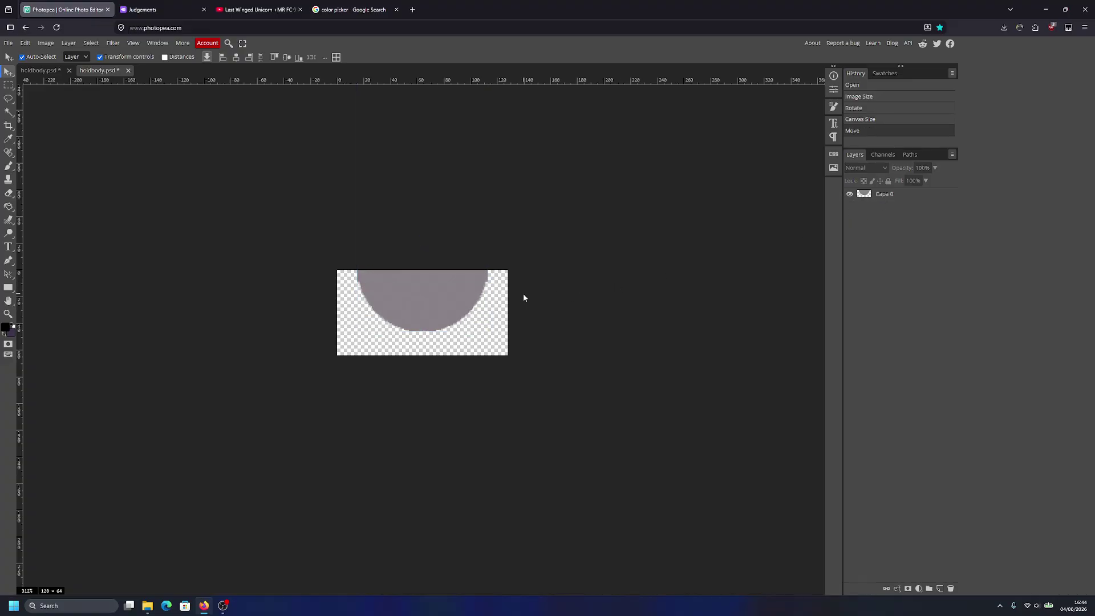
Step: Place Up Hold BottomCap active (doubleres).png as a reference, nudge Capa 0 down to match its curve and delete the reference layer
scroll(408, 317, "up", 3)
key("alt+Tab")
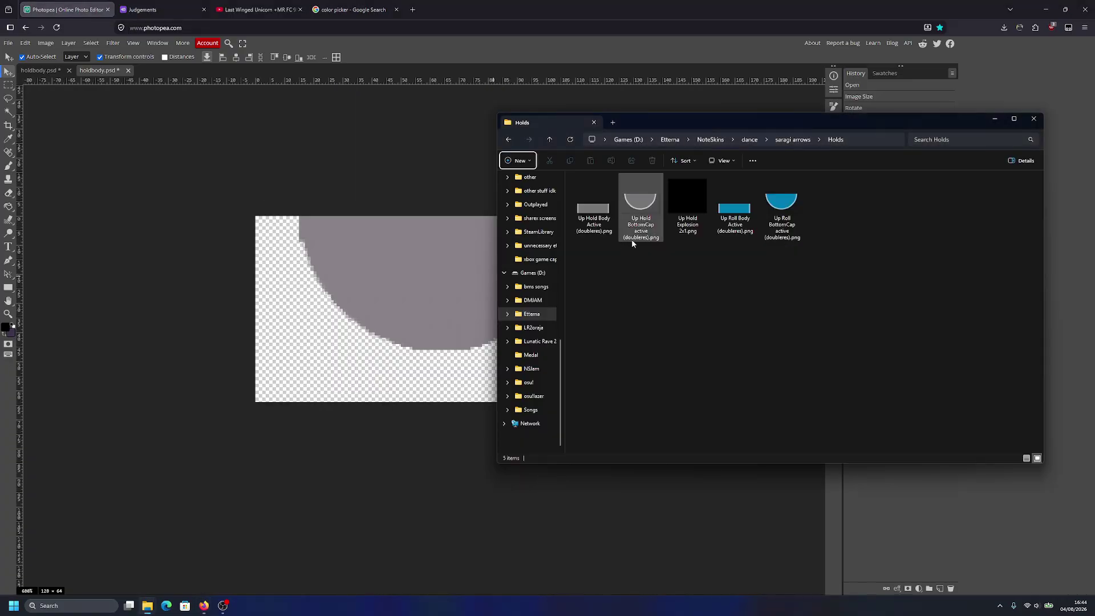
left_click_drag(631, 238, 384, 259)
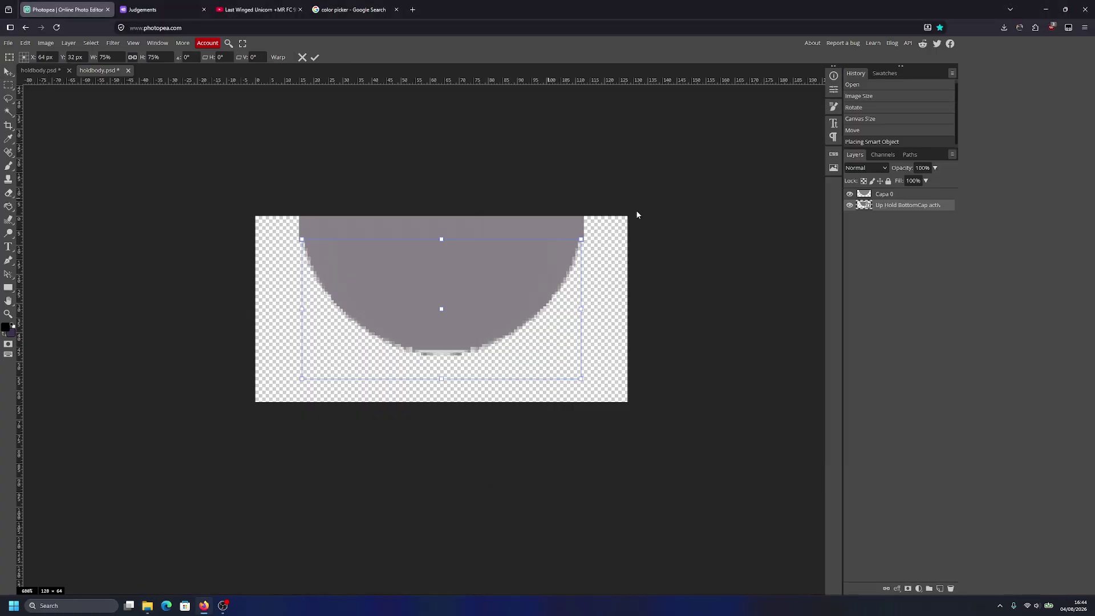
left_click(907, 198)
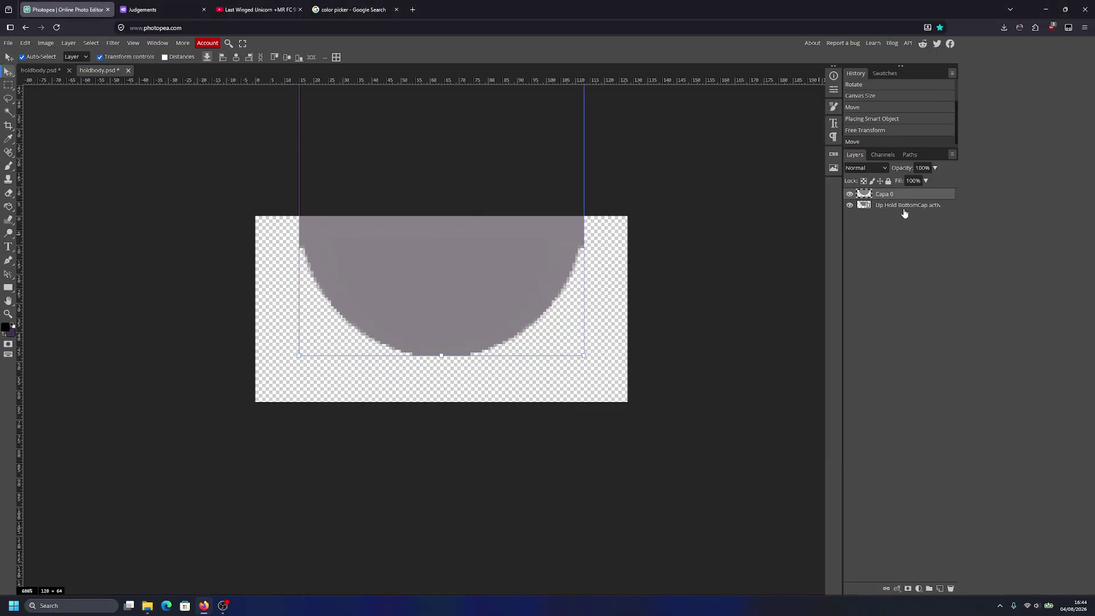
left_click(932, 207)
key("Delete")
left_click(651, 228)
scroll(582, 262, "down", 2)
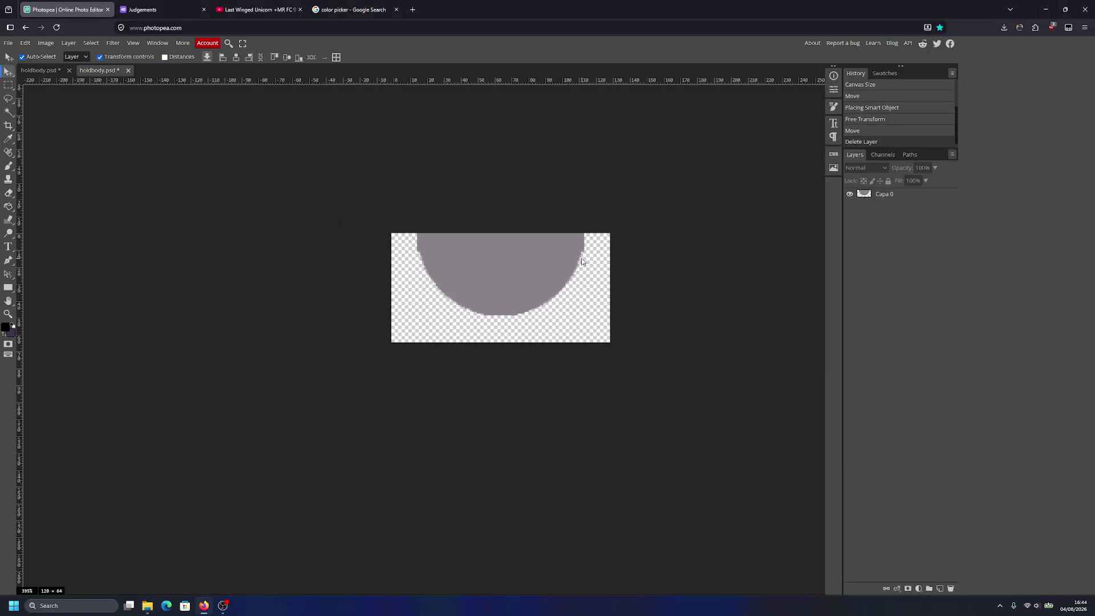
scroll(497, 270, "up", 2)
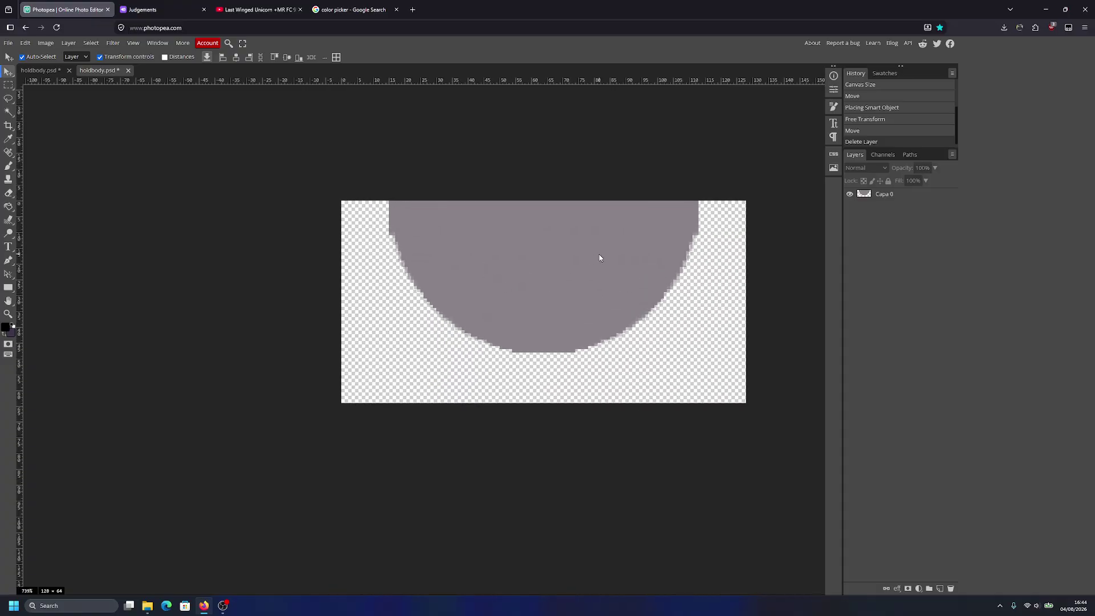
left_click_drag(588, 264, 563, 293)
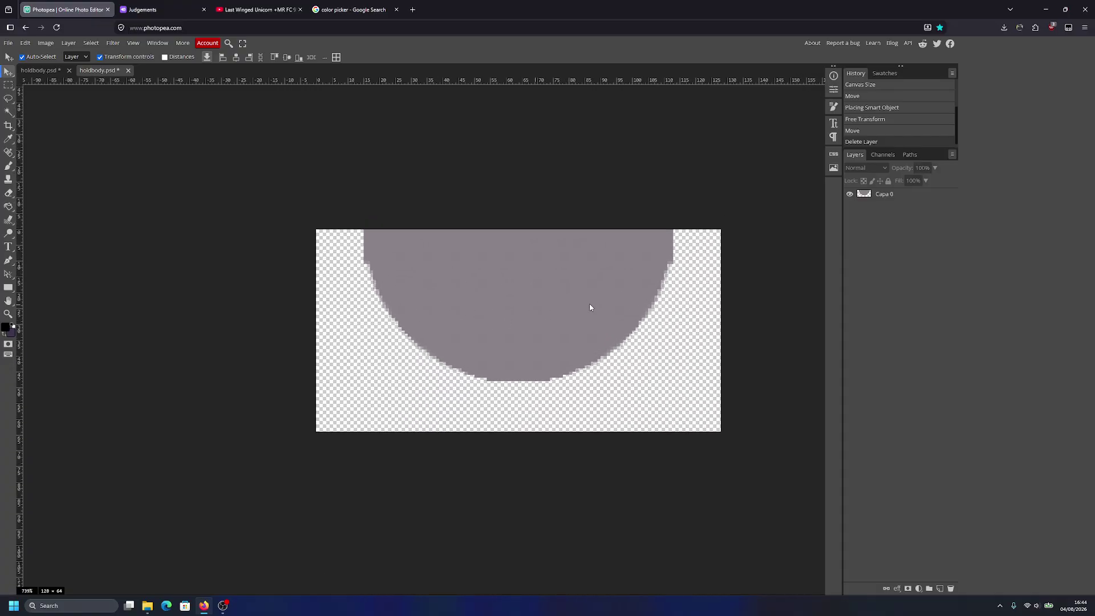
scroll(556, 365, "up", 2)
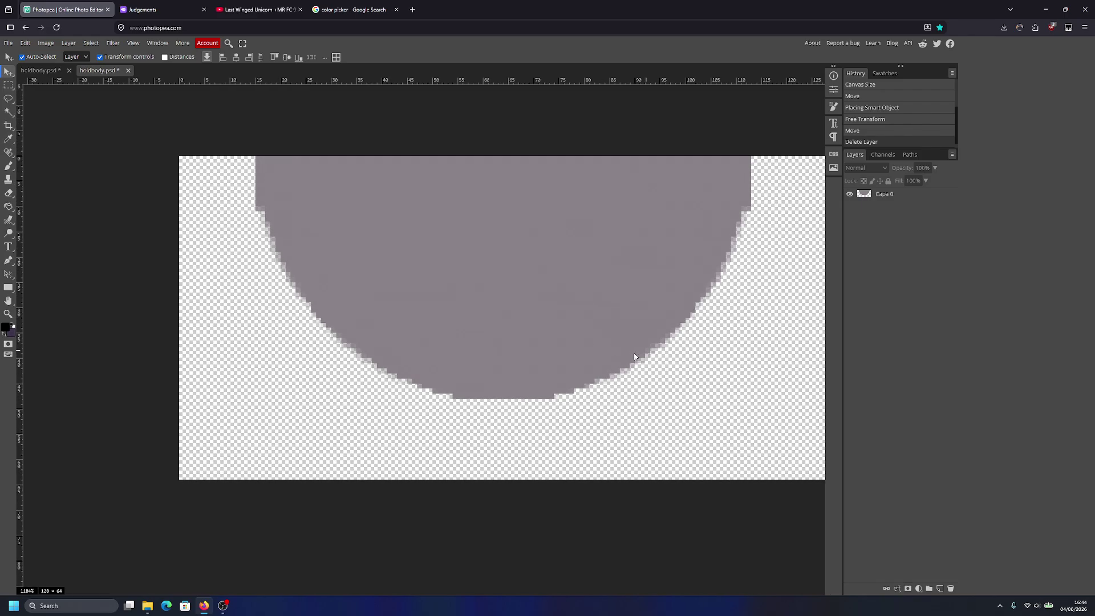
scroll(635, 357, "down", 4)
Step: Rename the 128 × 32 hold body document as "Up Hold Body Active (doubleres)", copying the name from the matching file in the Holds folder
left_click(41, 71)
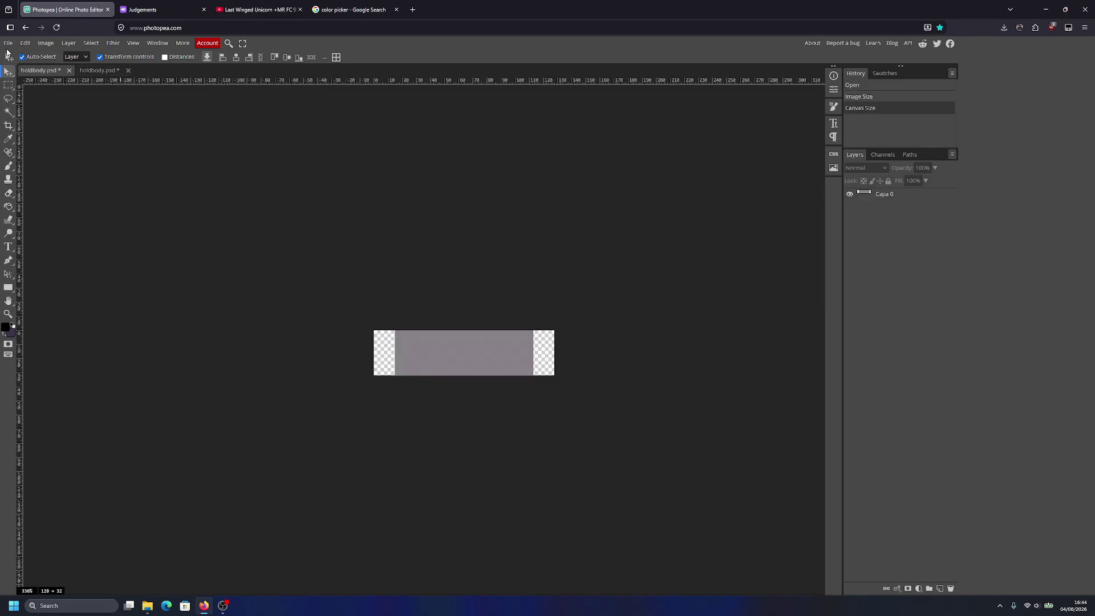
key("alt+Tab")
left_click(450, 313)
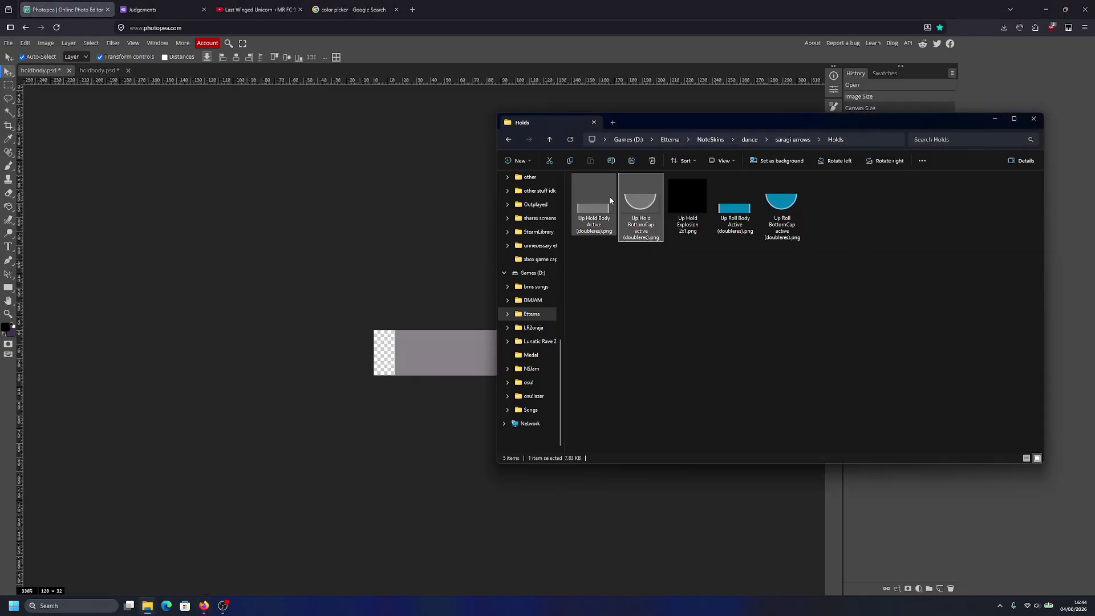
left_click(601, 199)
key("F2")
key("ctrl+c")
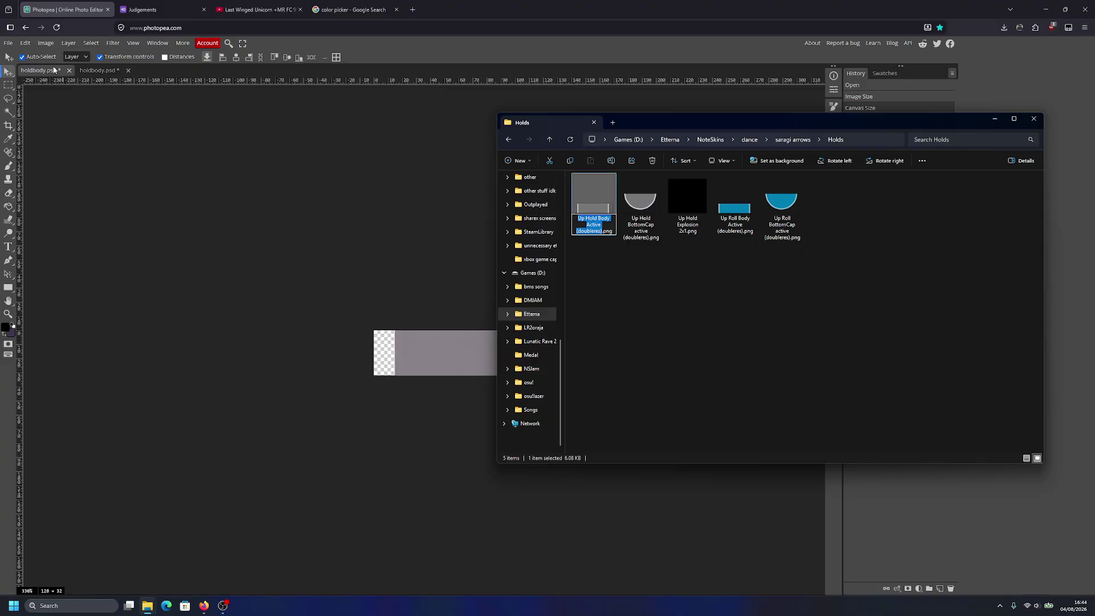
left_click(299, 165)
key("ctrl+v")
left_click(136, 142)
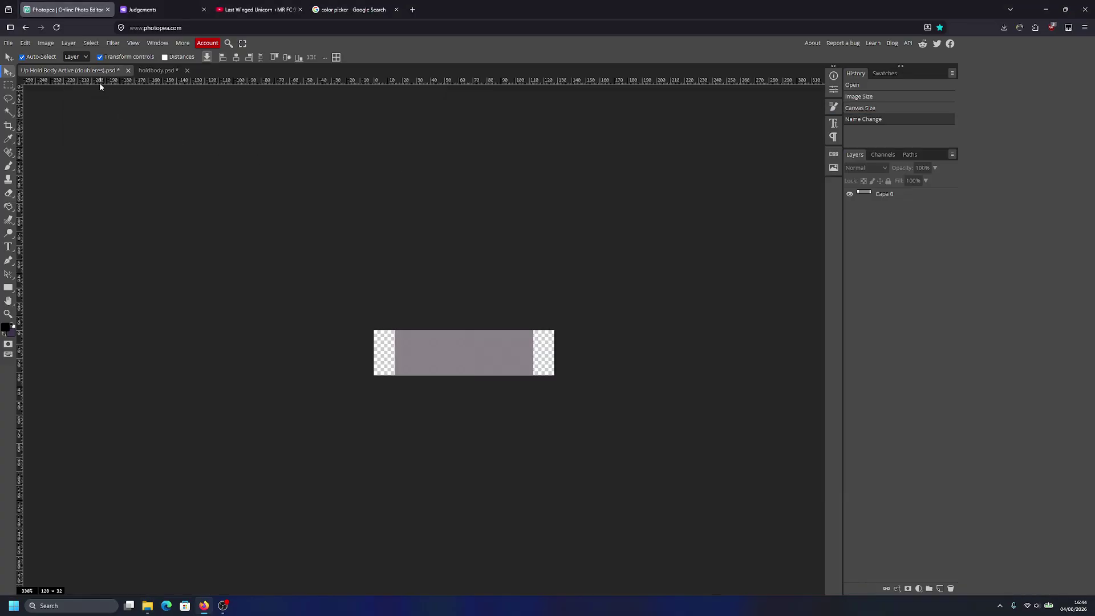
Step: Export the hold body image as a 128 × 32 pixel PNG at 100% quality and return to the bottom cap document
left_click(8, 44)
mouse_move(34, 171)
left_click(94, 171)
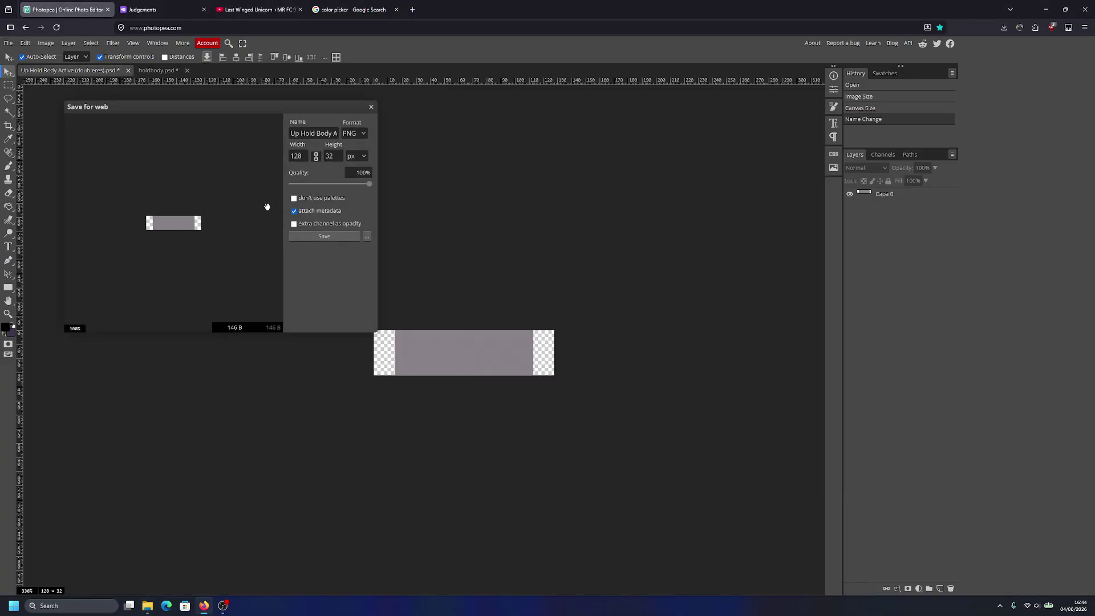
left_click(322, 235)
left_click(415, 112)
left_click(153, 70)
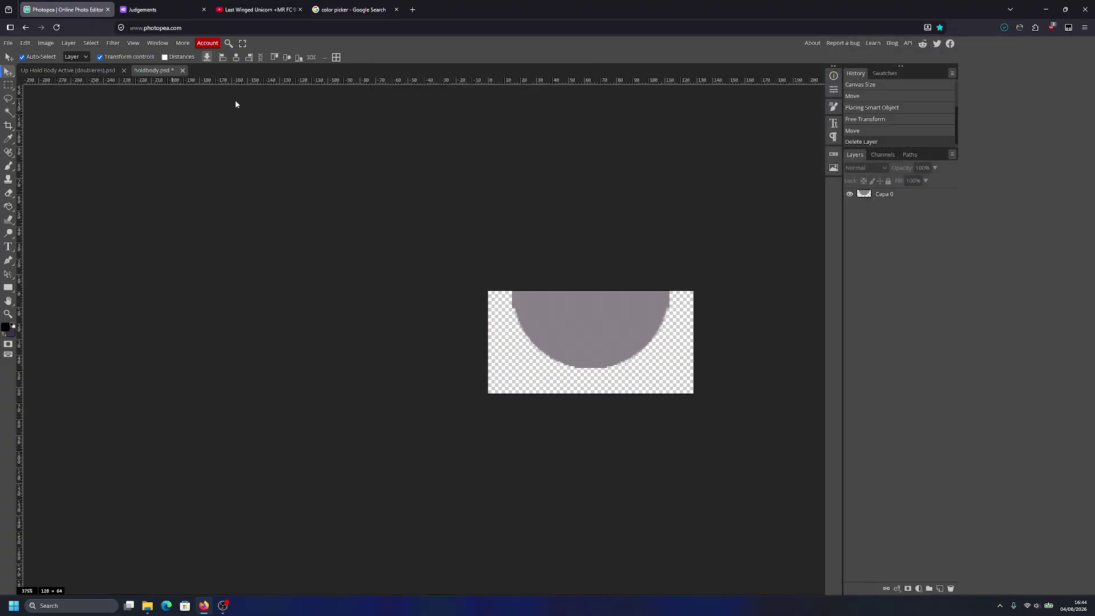
Step: Rename the half-circle cap document as "Up Hold BottomCap active (doubleres)", copying the name from the matching file in the Holds folder
key("alt+Tab")
left_click(640, 205)
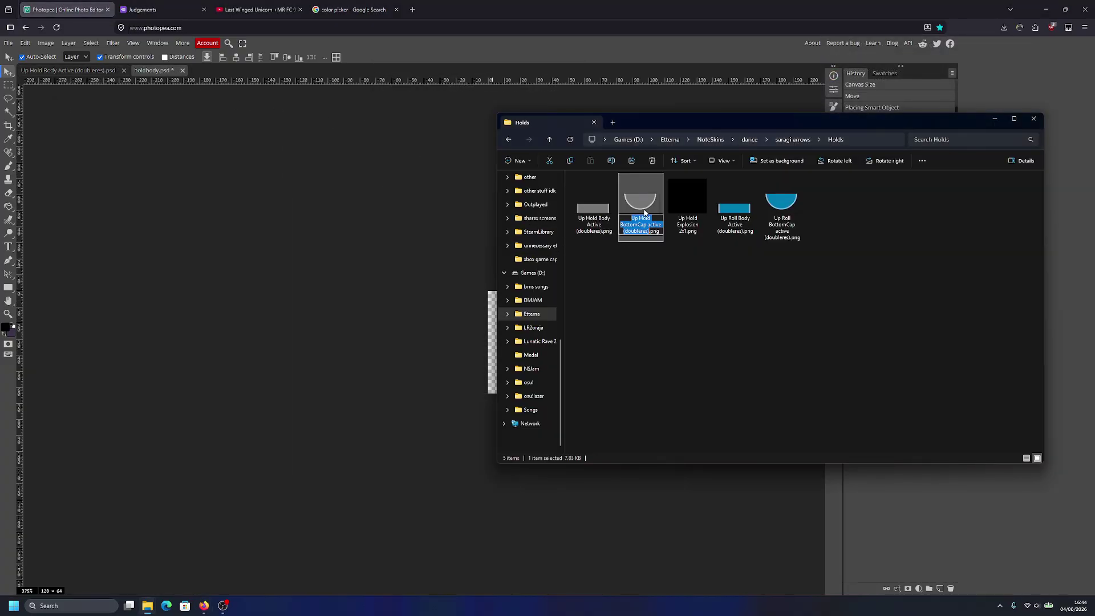
left_click(167, 113)
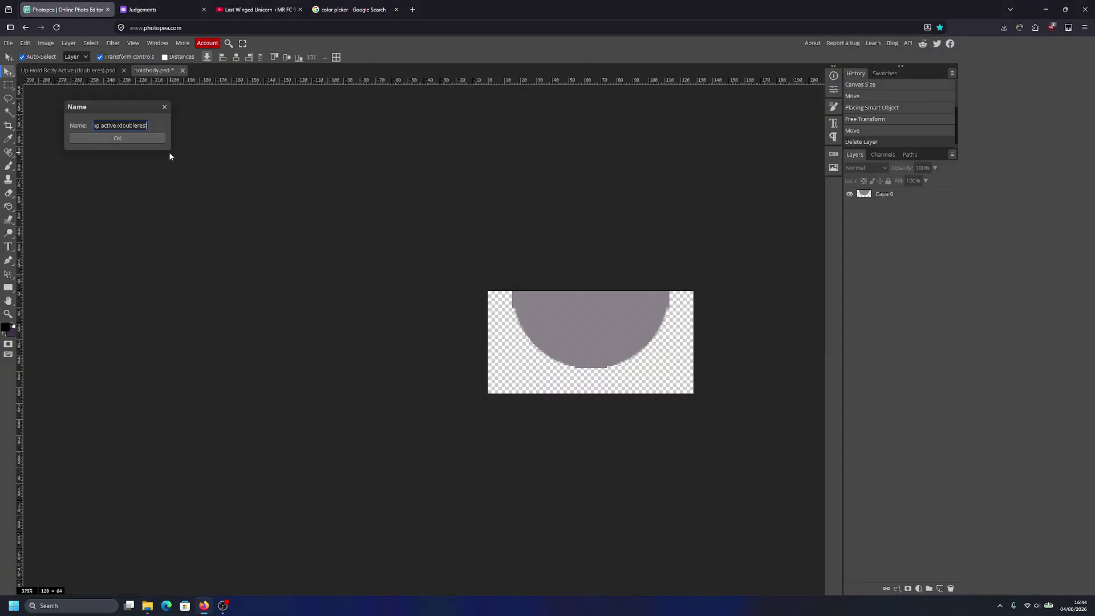
left_click(148, 142)
Step: Export the grey bottom cap image as a 128 × 64 pixel PNG
left_click(8, 43)
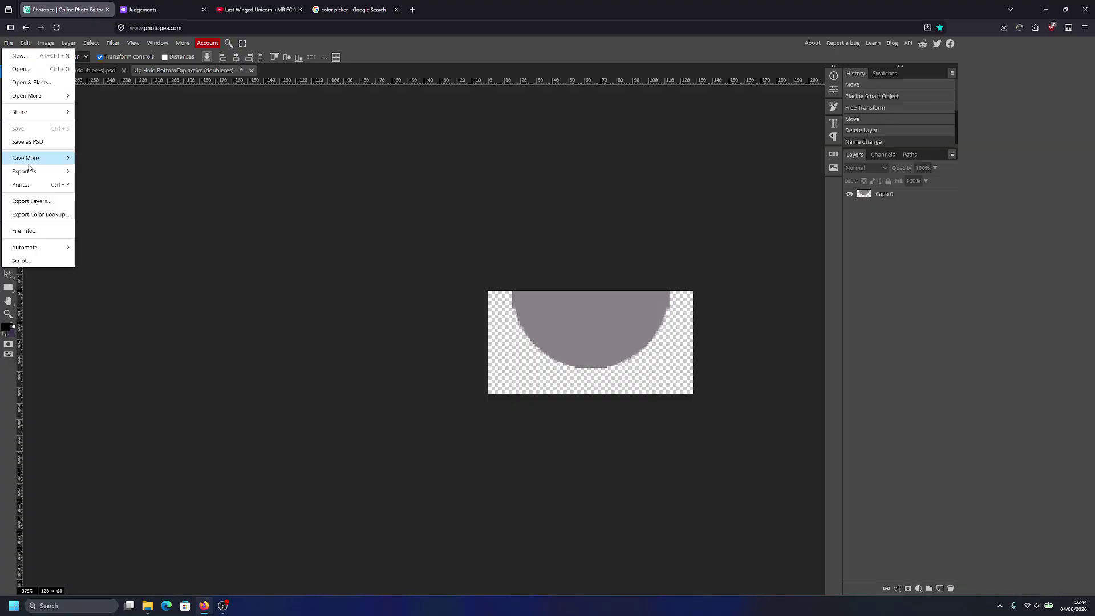
mouse_move(46, 166)
left_click(111, 170)
left_click(323, 236)
left_click(409, 115)
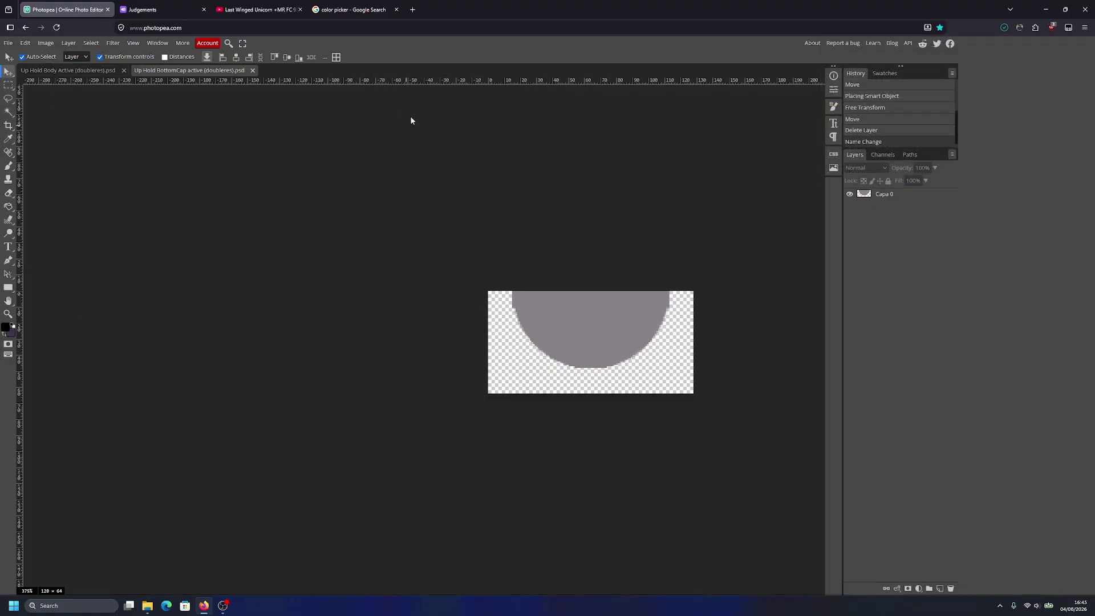
Step: Copy the newly exported hold body and half-circle bottom cap PNGs from Downloads into Holds and delete the old grey versions there
key("alt+Tab")
left_click(644, 287)
scroll(74, 257, "up", 5)
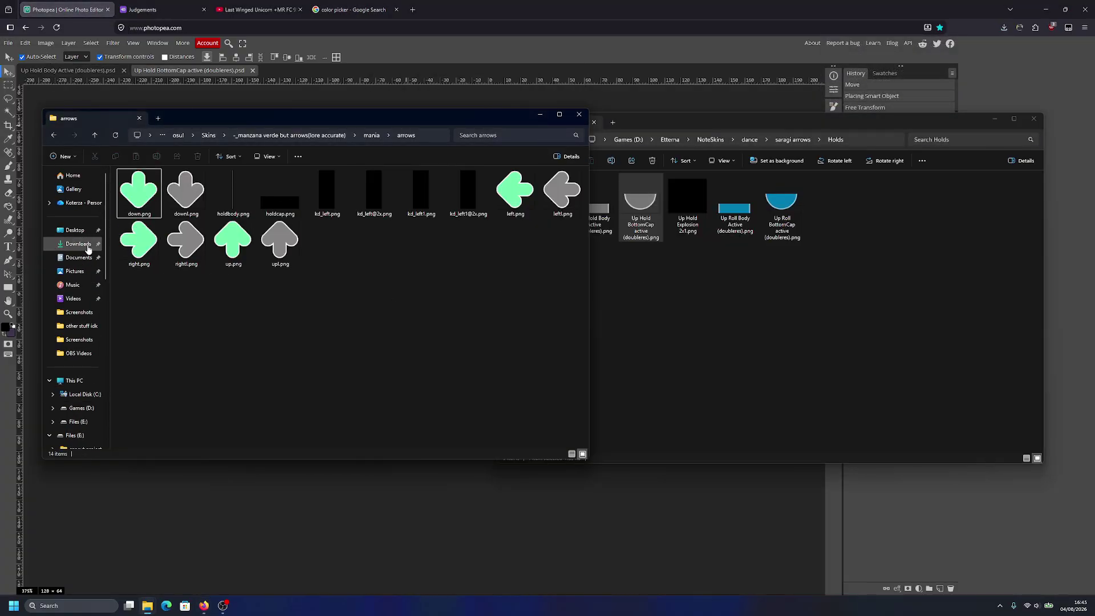
left_click(78, 243)
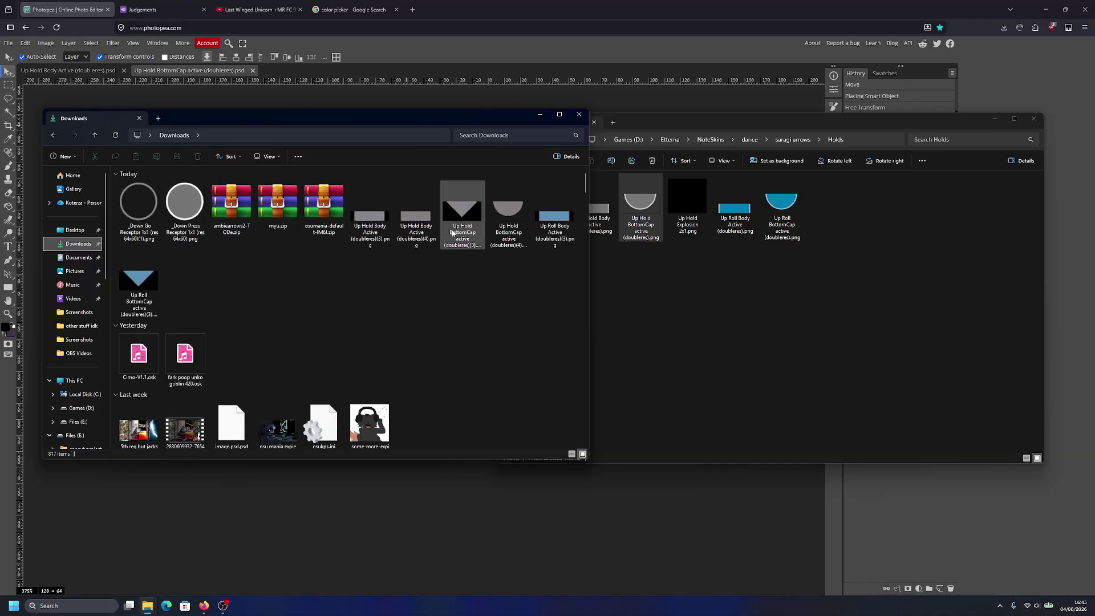
left_click(422, 219)
left_click(513, 226, "ctrl")
left_click_drag(513, 225, 713, 329)
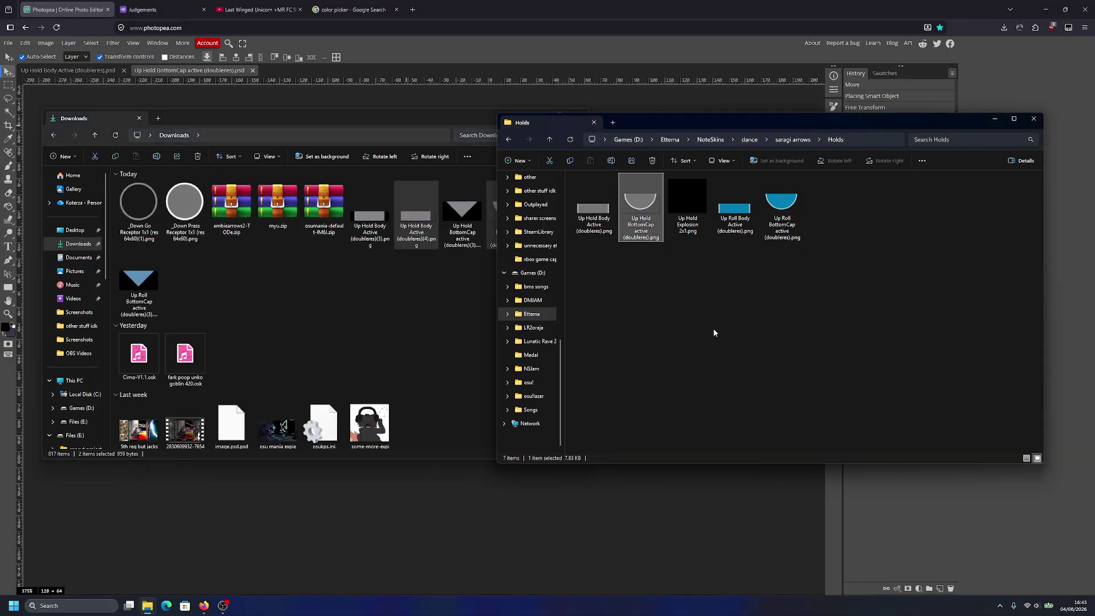
key("Delete")
Step: Rename the copied hold bottom cap in Holds as "Up Hold BottomCap active (doubleres).png", removing the (4) suffix
left_click(745, 198)
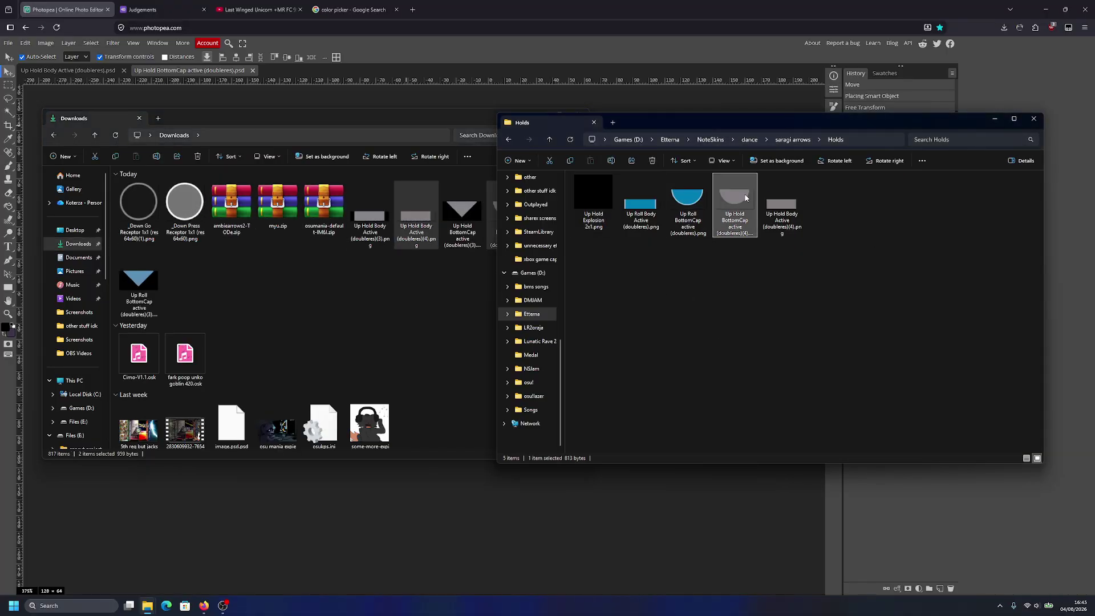
key("F2")
key("Right")
key("BackSpace")
key("BackSpace")
key("BackSpace")
key("Return")
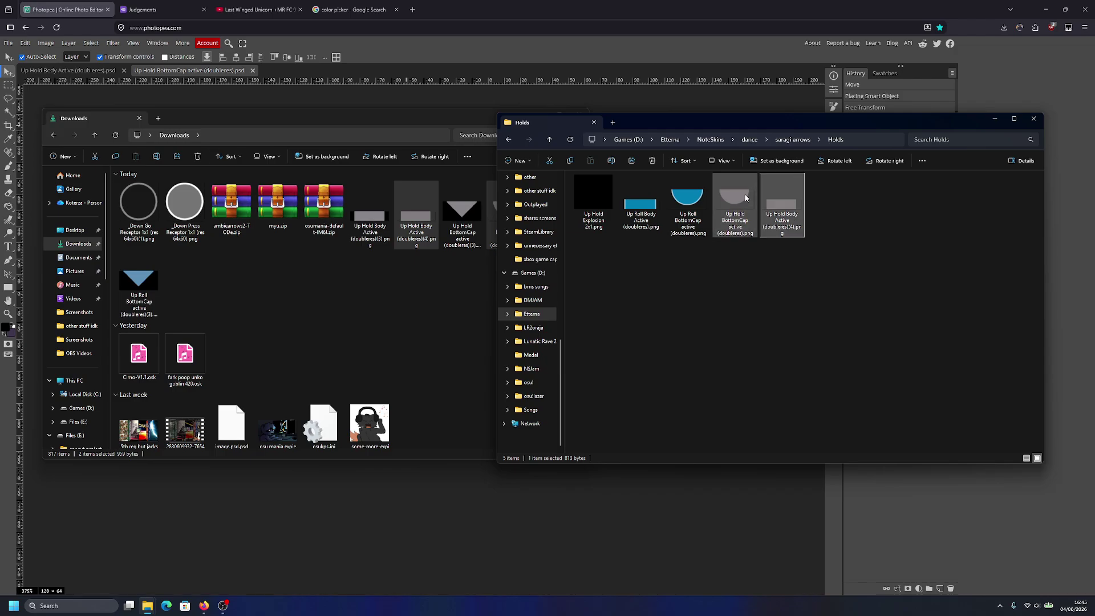
Step: Rename the copied hold body in Holds as "Up Hold Body Active (doubleres).png", removing the (4) suffix, and refresh the folder
key("F2")
key("Right")
key("BackSpace")
key("BackSpace")
key("BackSpace")
key("Return")
left_click(755, 247)
left_click(570, 139)
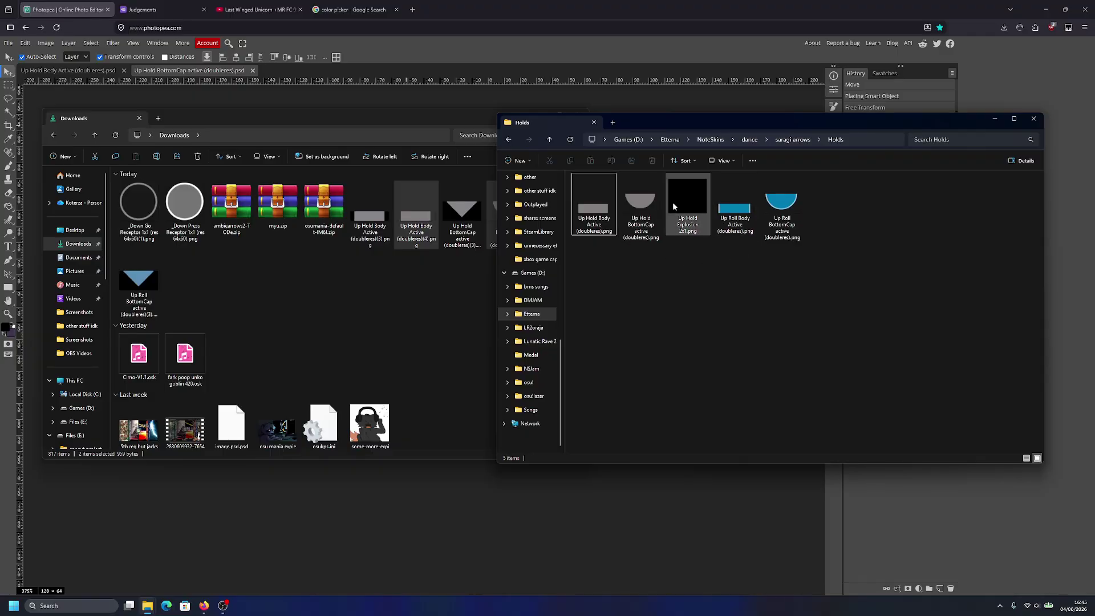
left_click(692, 204)
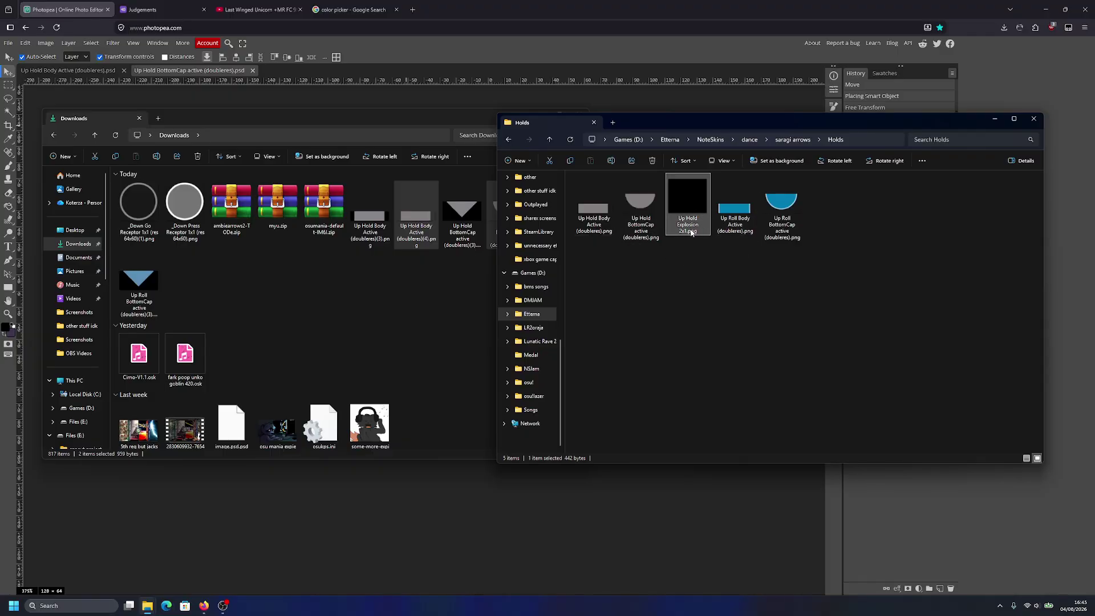
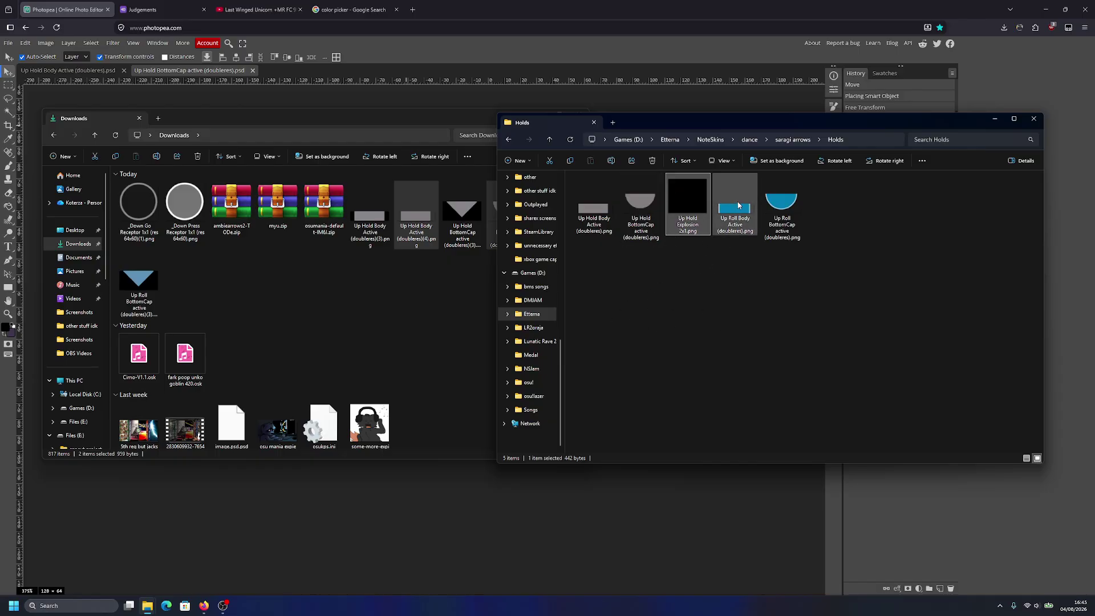
left_click(623, 205)
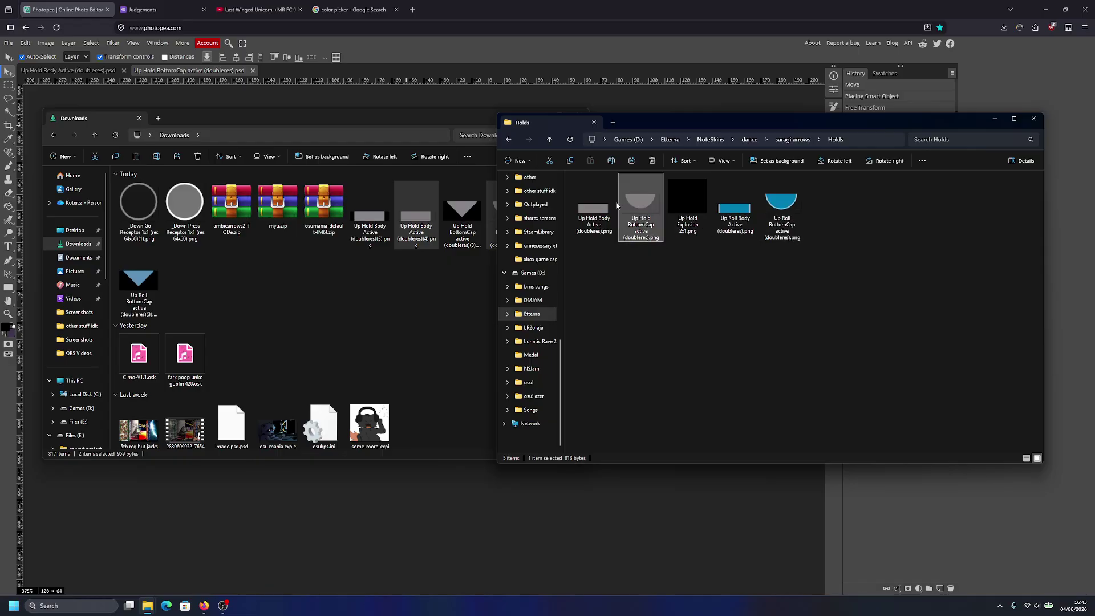
Step: Apply a blue Color Overlay with Color blend mode and 100% opacity to layer Capa 0 in the hold body document
left_click(248, 95)
left_click(68, 70)
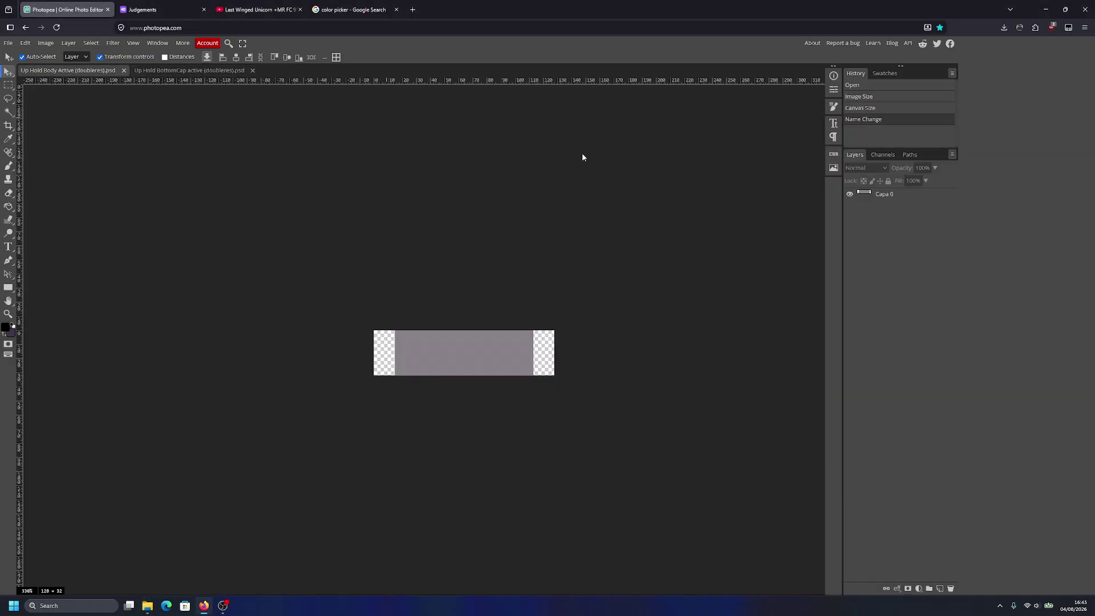
double_click(921, 198)
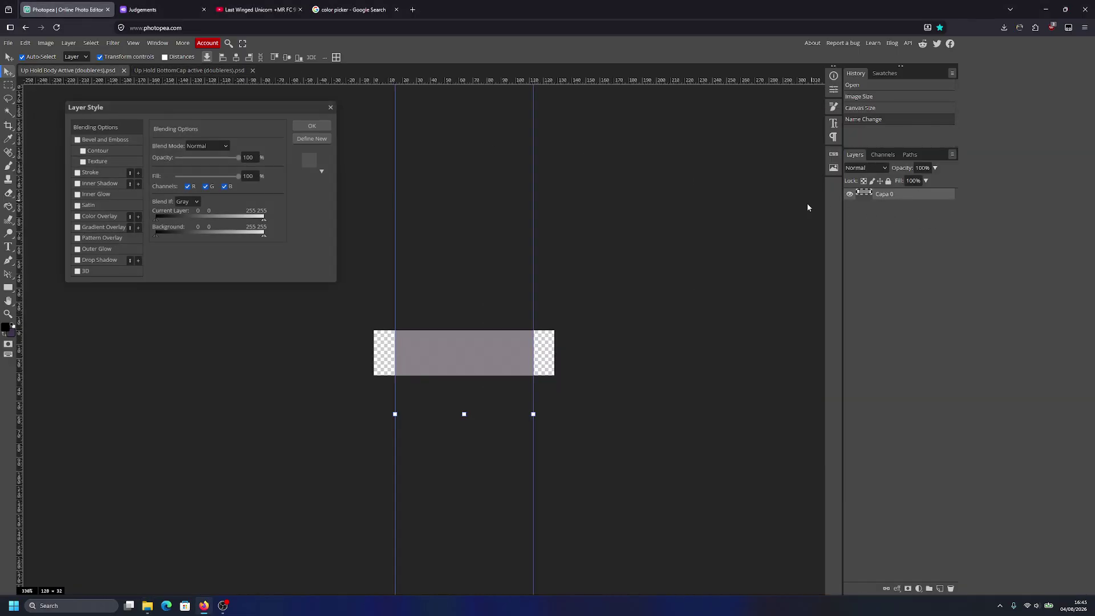
left_click(111, 217)
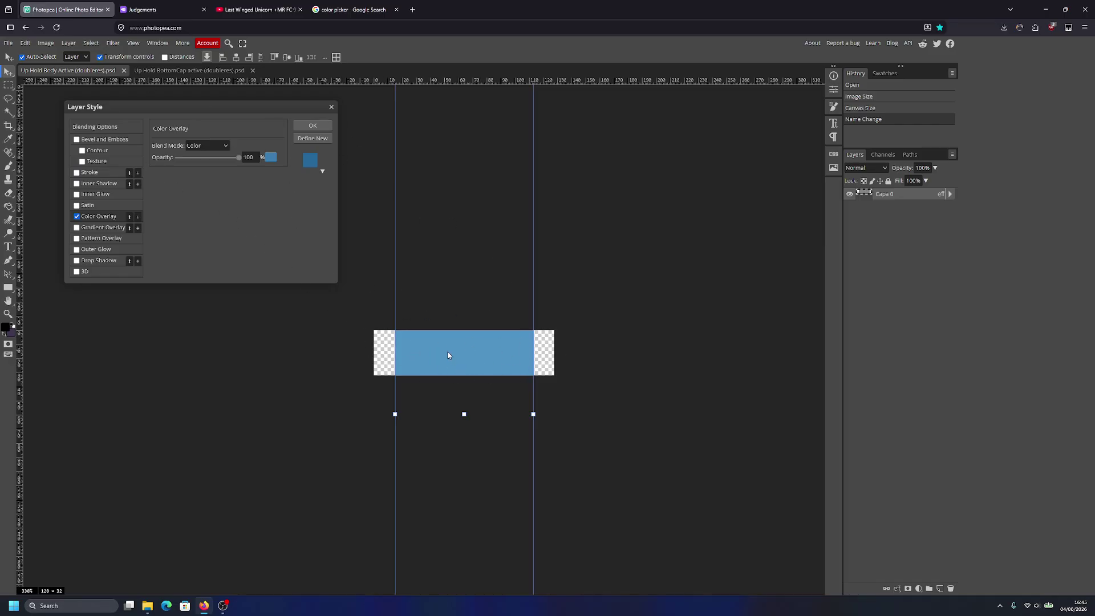
left_click(313, 125)
Step: Apply the same blue Color Overlay to layer Capa 0 in the bottom cap document
left_click(193, 70)
double_click(924, 197)
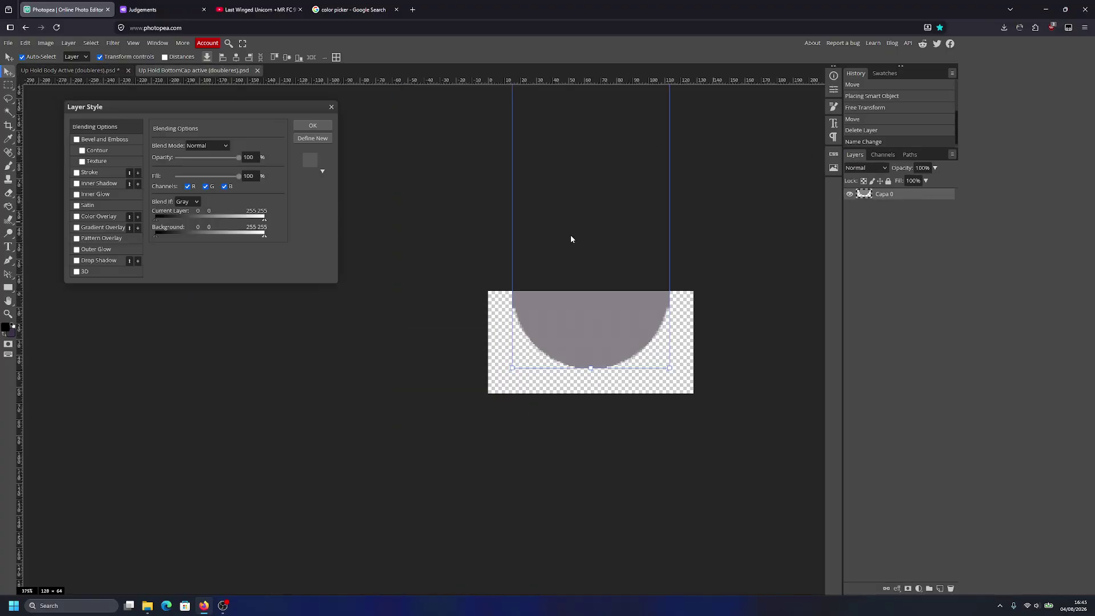
left_click(100, 216)
left_click(319, 128)
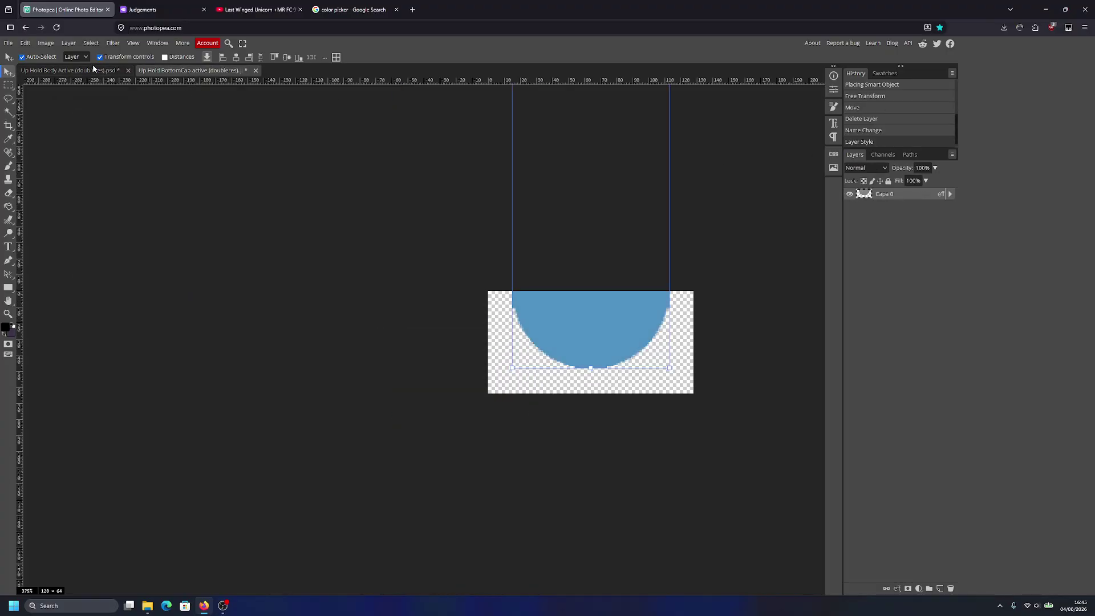
Step: Export the blue hold body as a 128 × 32 pixel PNG, changing "Hold" to "Roll" in its file name
left_click(79, 70)
left_click(9, 43)
left_click(10, 44)
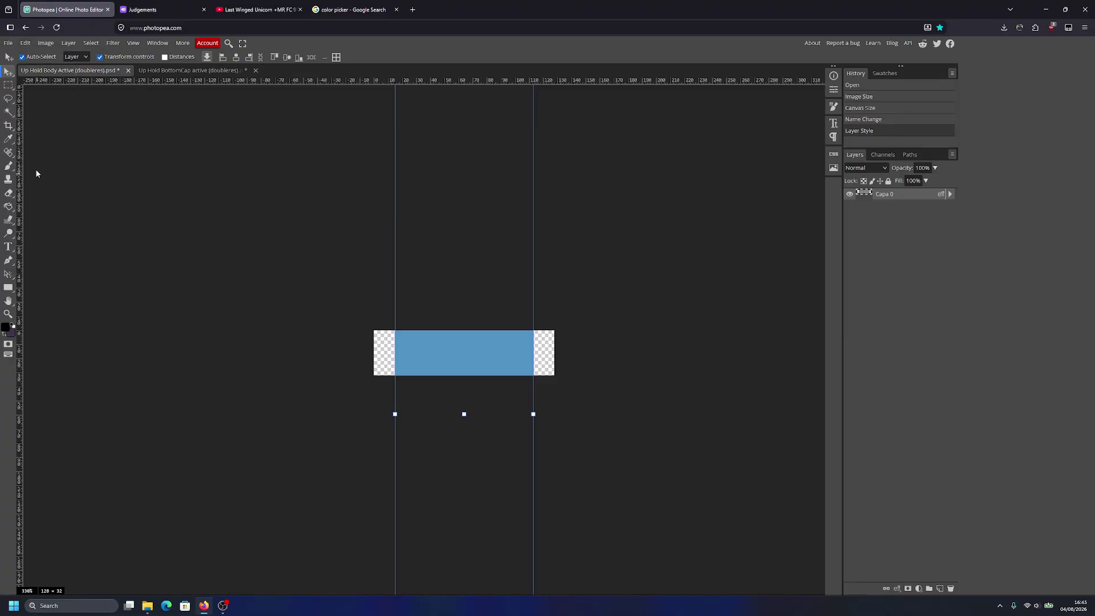
left_click(9, 43)
left_click(96, 170)
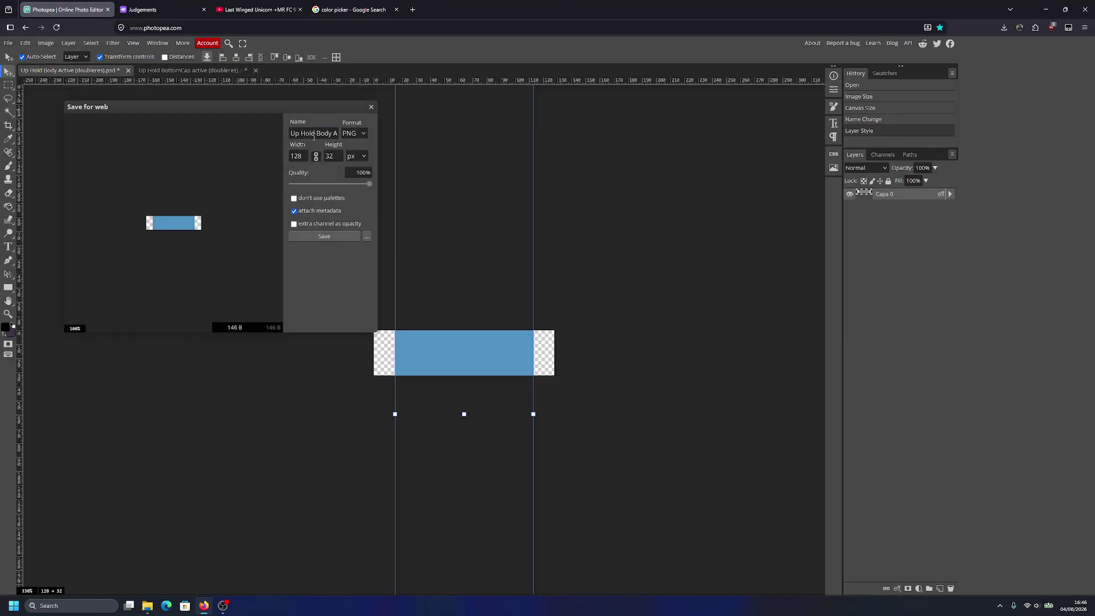
double_click(306, 133)
type("Roll")
left_click(324, 237)
left_click(455, 117)
Step: Export the blue bottom cap as a 128 × 64 pixel PNG, changing "Hold" to "Roll" in its file name
left_click(188, 72)
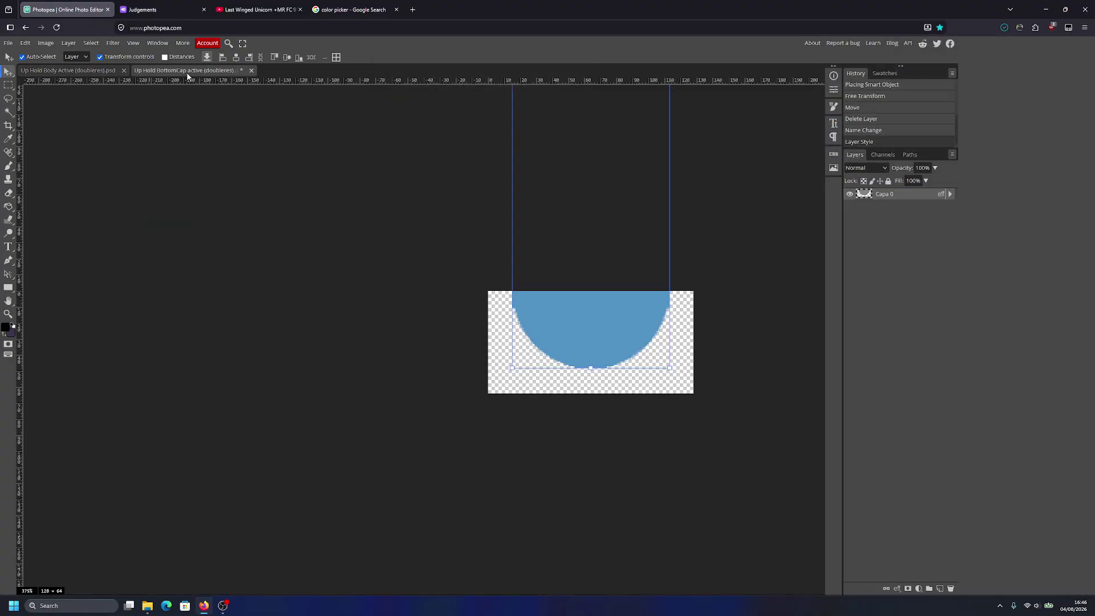
left_click(9, 42)
mouse_move(34, 171)
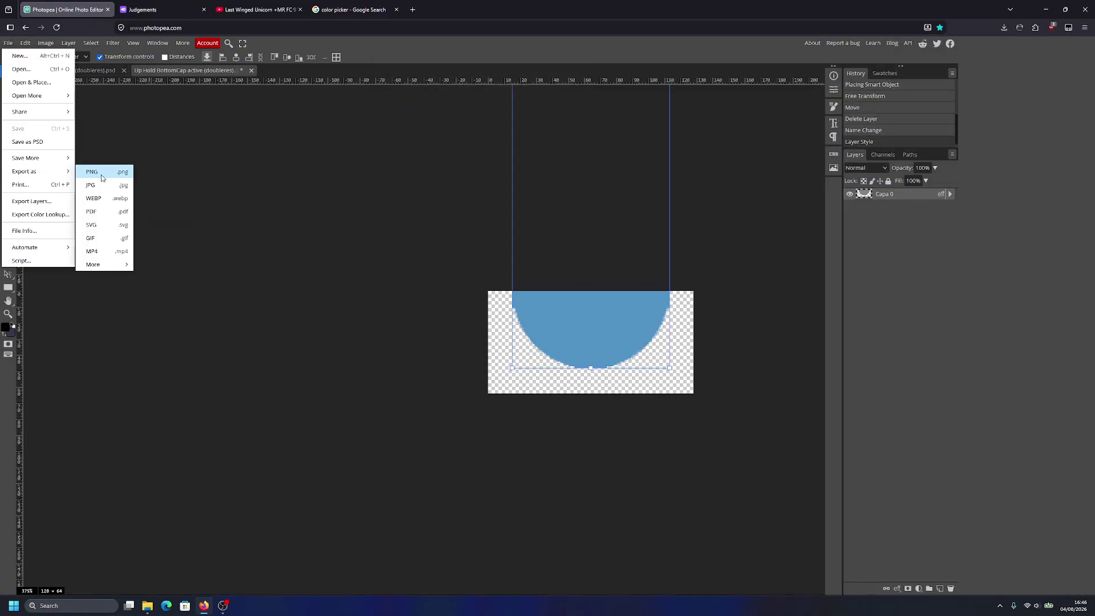
left_click(102, 178)
double_click(310, 133)
type("Roll Bottom")
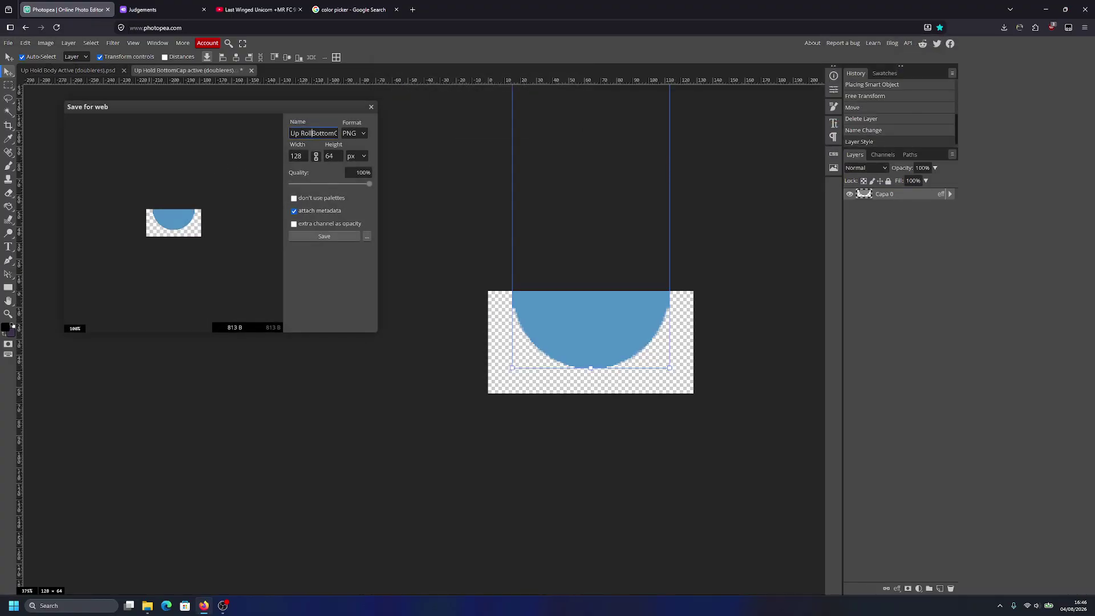
left_click(348, 236)
left_click(502, 120)
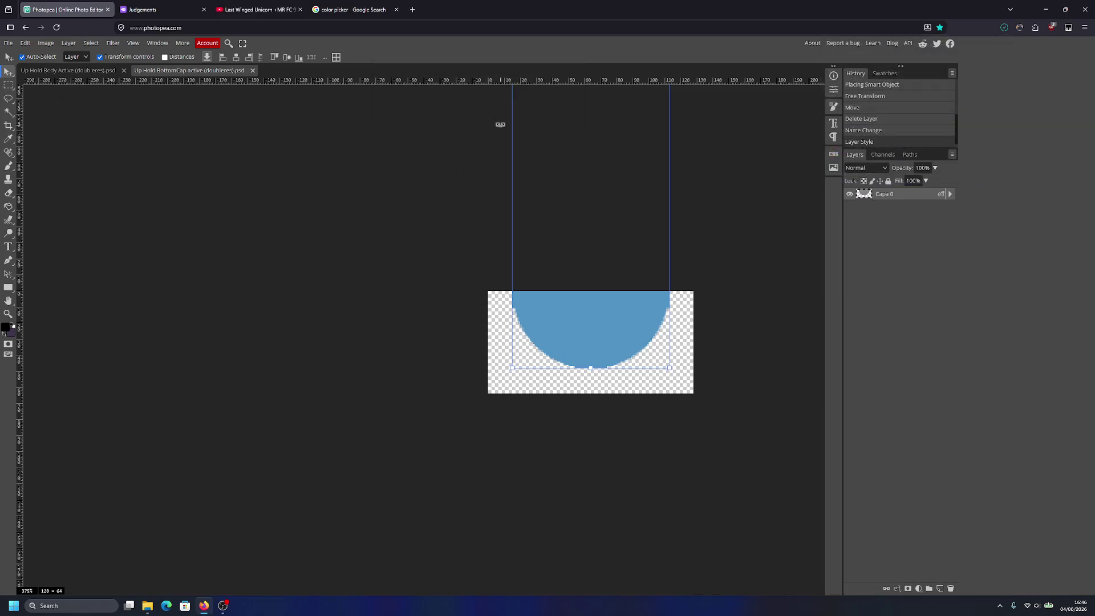
Step: Delete the old roll body and roll bottom cap from Holds and copy in the newly exported versions from Downloads
key("alt+Tab")
left_click(736, 200)
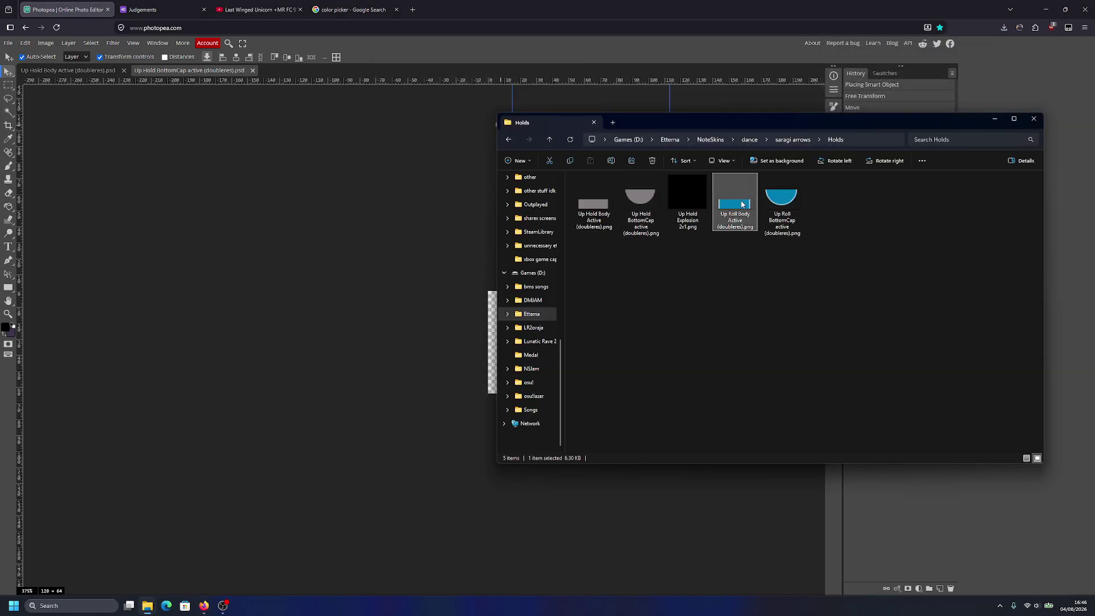
left_click(789, 196, "ctrl")
key("alt+Tab")
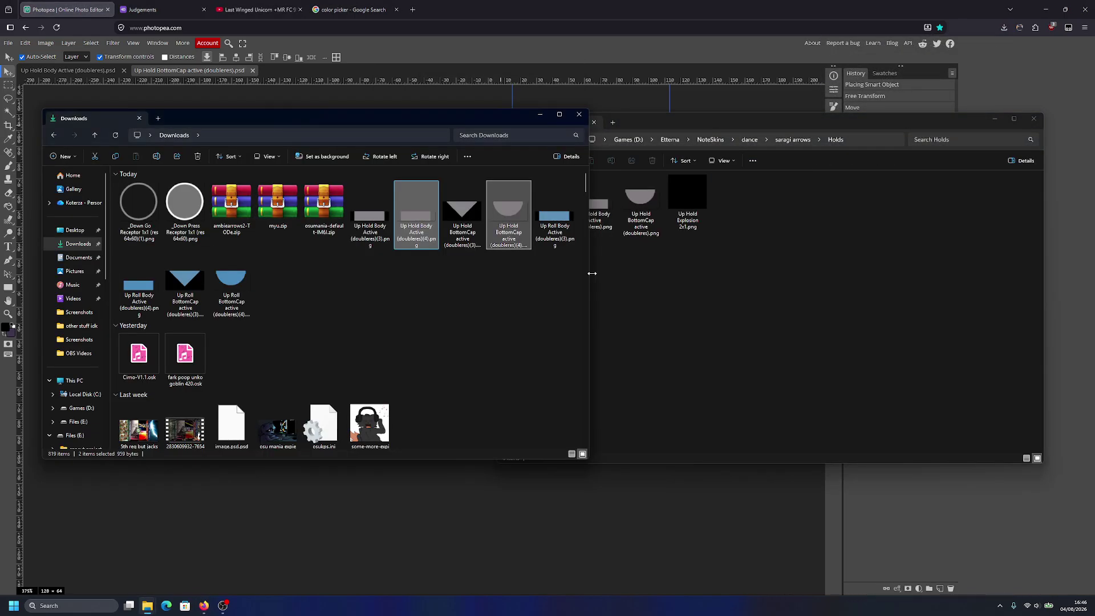
left_click(138, 285)
left_click(231, 285, "ctrl")
left_click_drag(243, 286, 753, 267)
Step: Rename the copied roll bottom cap in Holds as "Up Roll BottomCap active (doubleres).png", removing the (4) suffix
left_click(749, 212)
key("Right")
key("BackSpace")
key("BackSpace")
key("BackSpace")
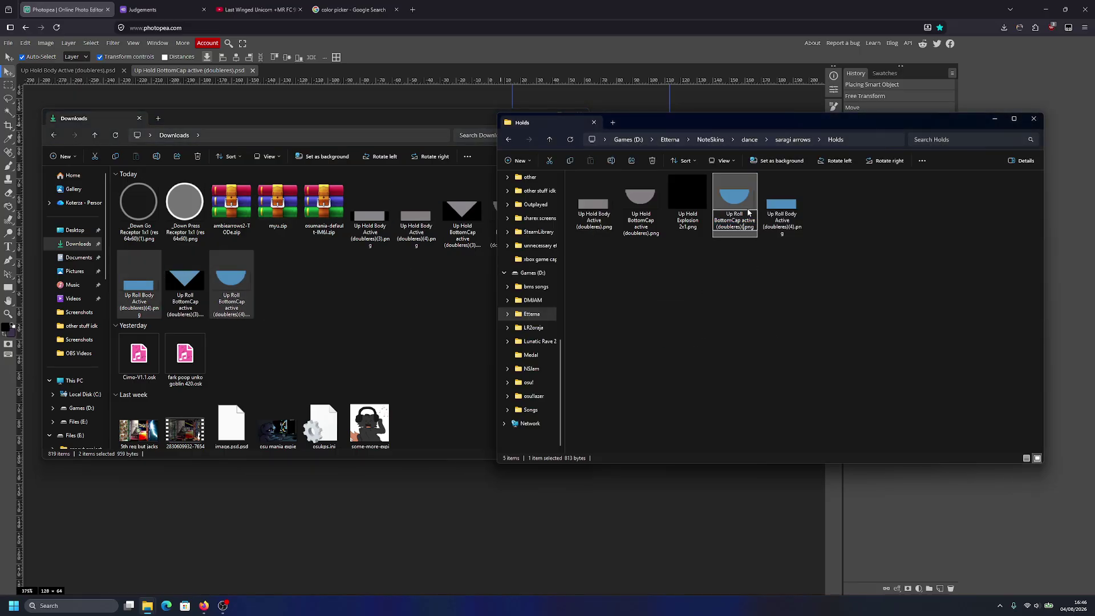
key("Return")
Step: Rename the copied roll body in Holds as "Up Roll Body Active (doubleres).png", removing the (4) suffix
key("F2")
key("Right")
key("BackSpace")
key("BackSpace")
key("BackSpace")
key("Return")
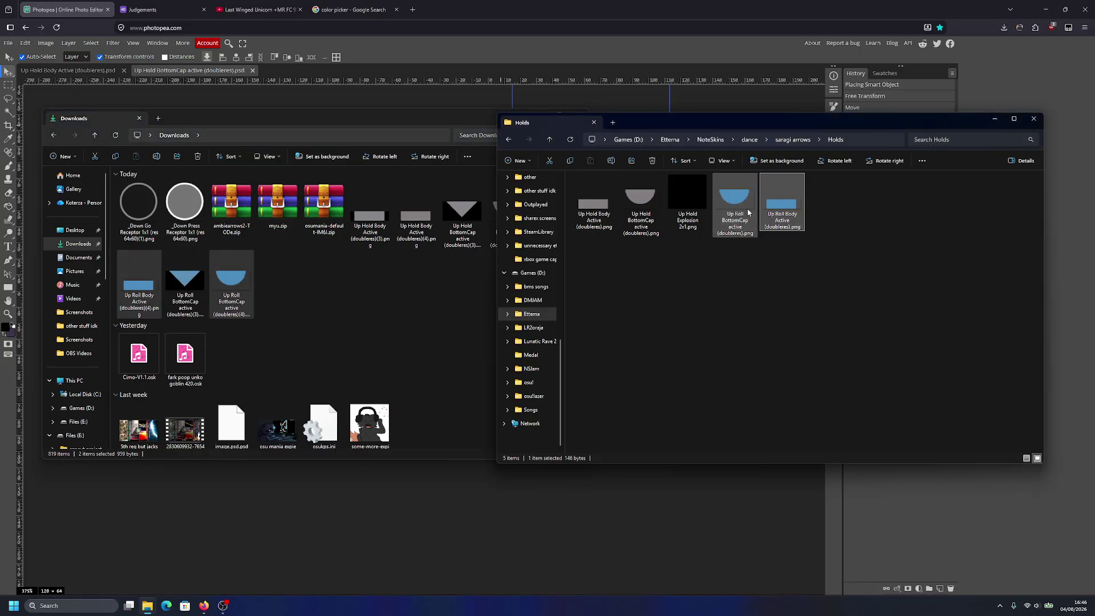
left_click(740, 309)
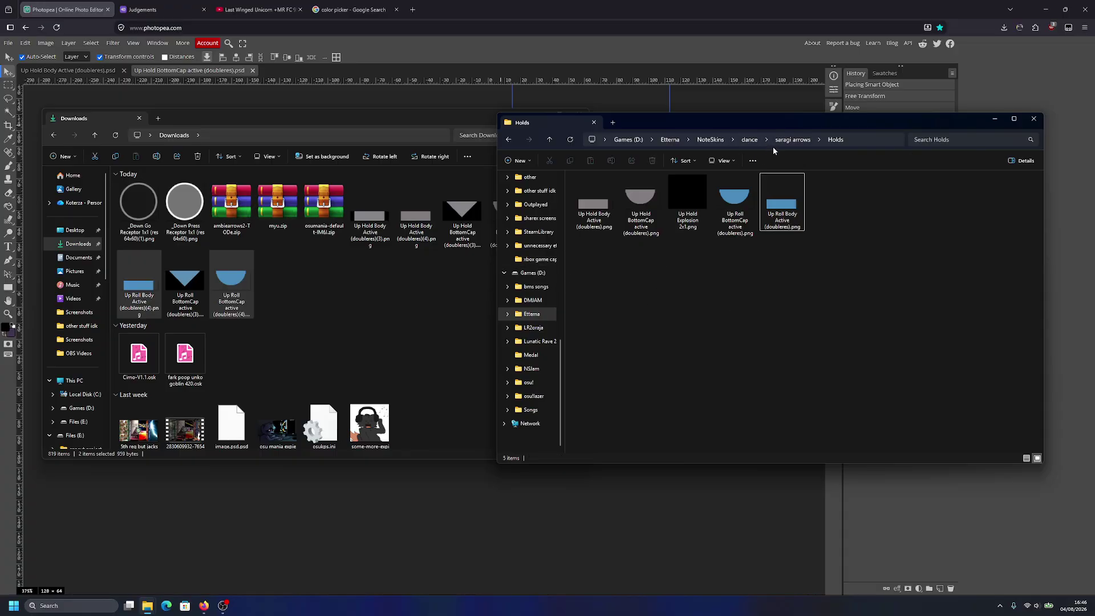
Step: Open the Receptors folder of the saragi arrows noteskin, keeping the Downloads window beside it
left_click(803, 140)
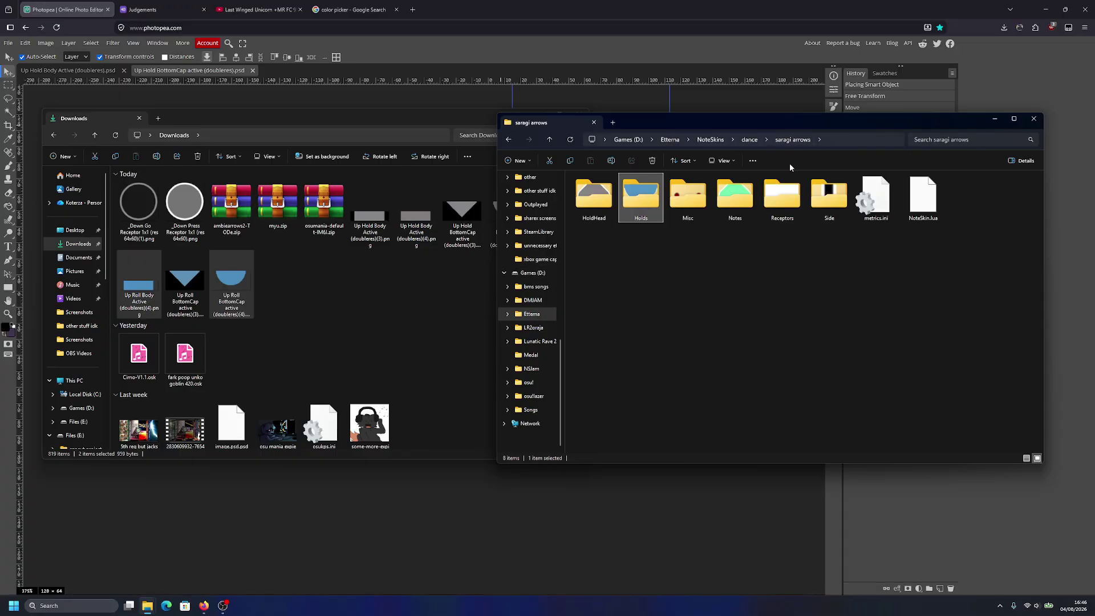
left_click(674, 312)
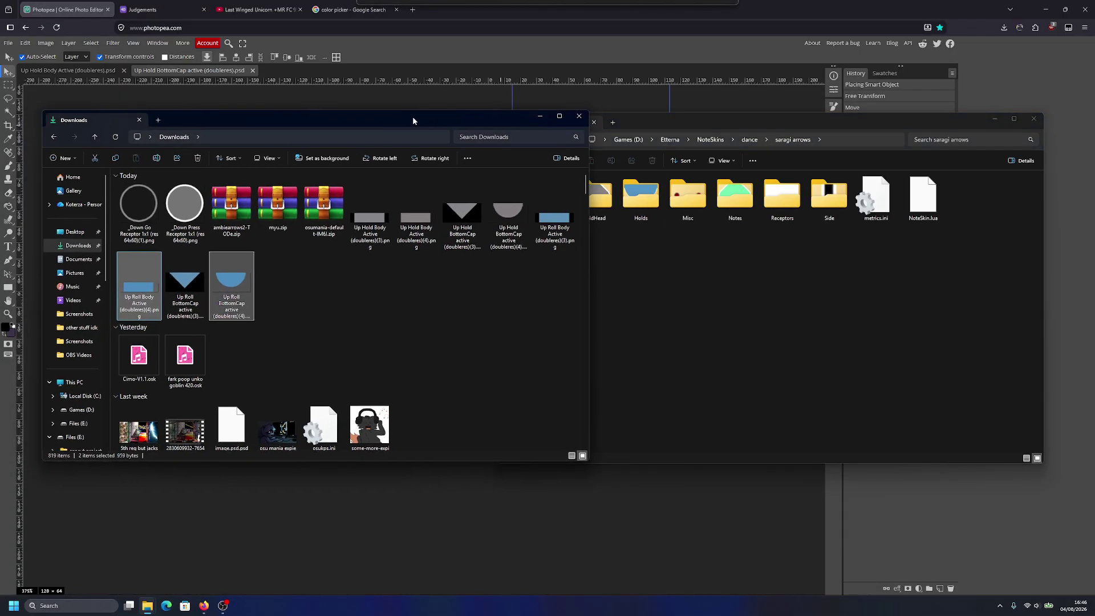
left_click_drag(416, 118, 404, 129)
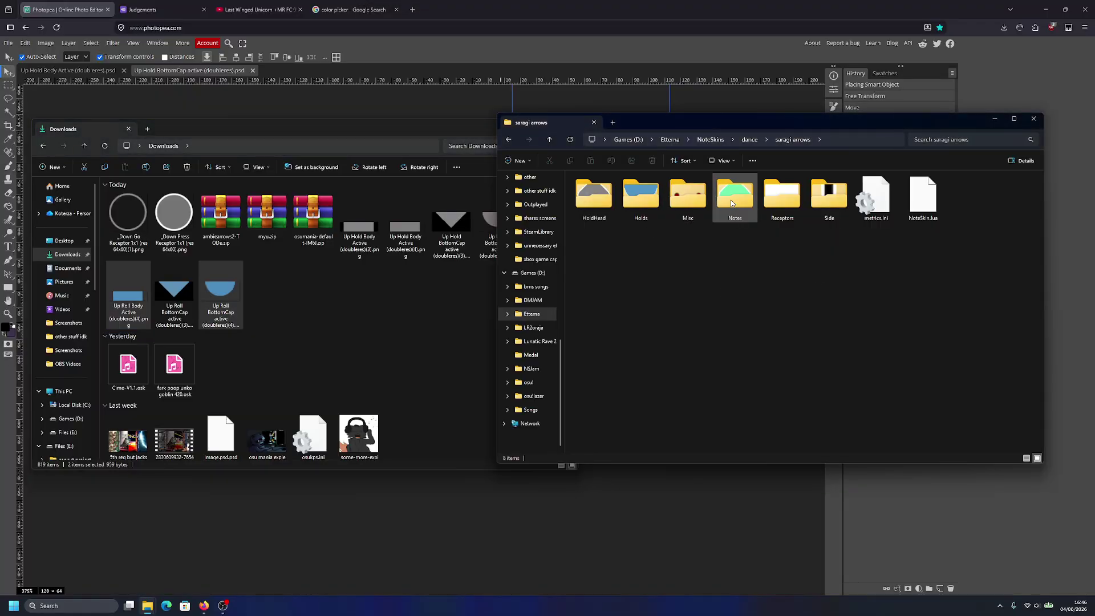
left_click(792, 197)
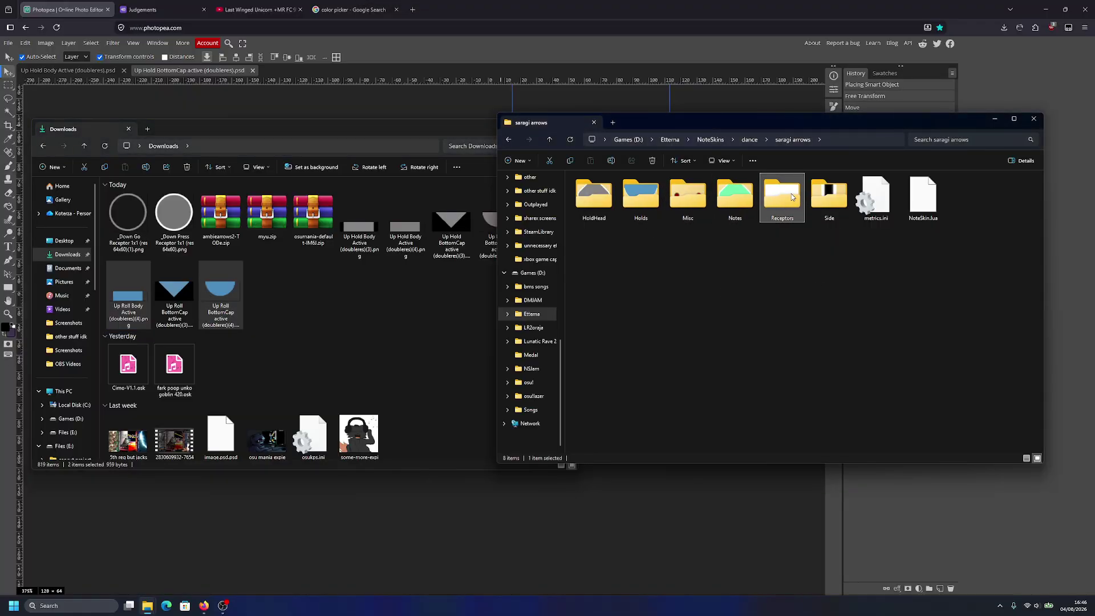
double_click(791, 197)
left_click(575, 300)
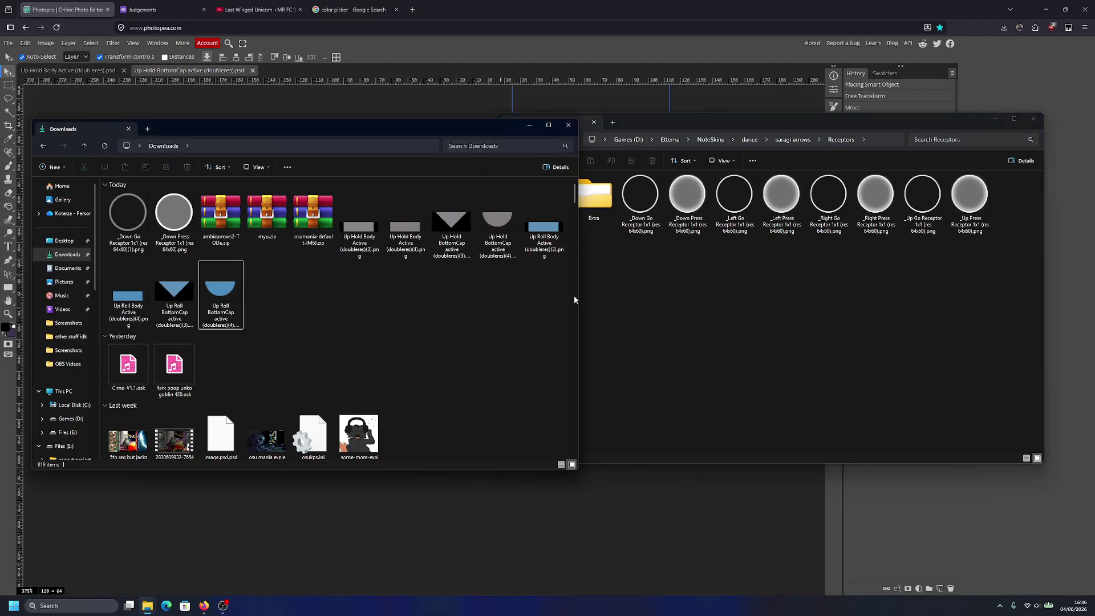
Step: Browse the plox ralsei, plox ralsei 2 and ralsei folders in "unnecessary etterna skins" for arrow-shaped receptor images
scroll(63, 336, "down", 5)
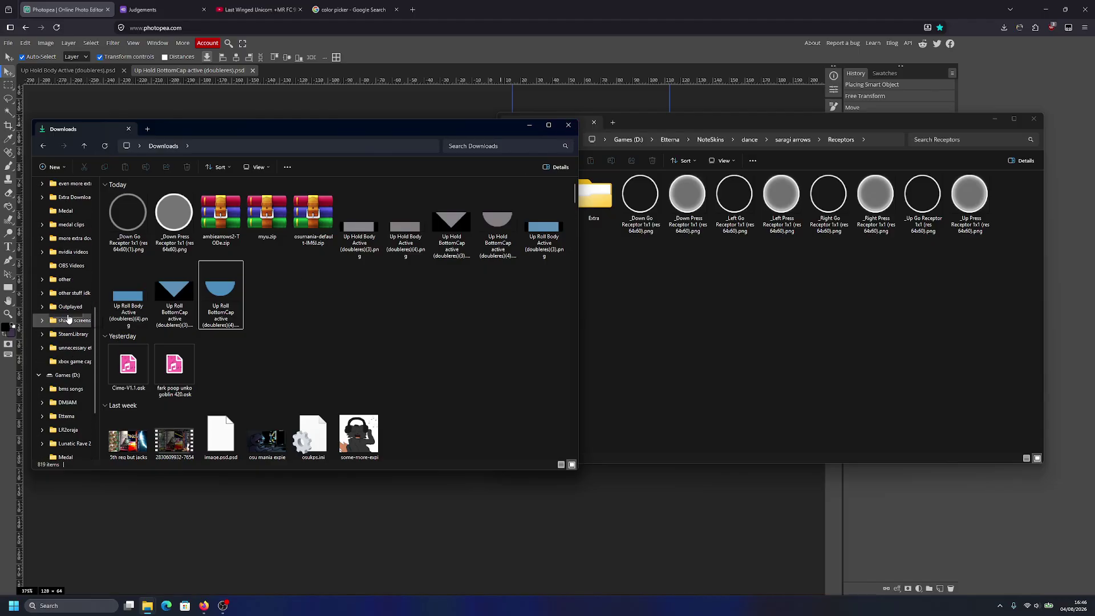
left_click(57, 346)
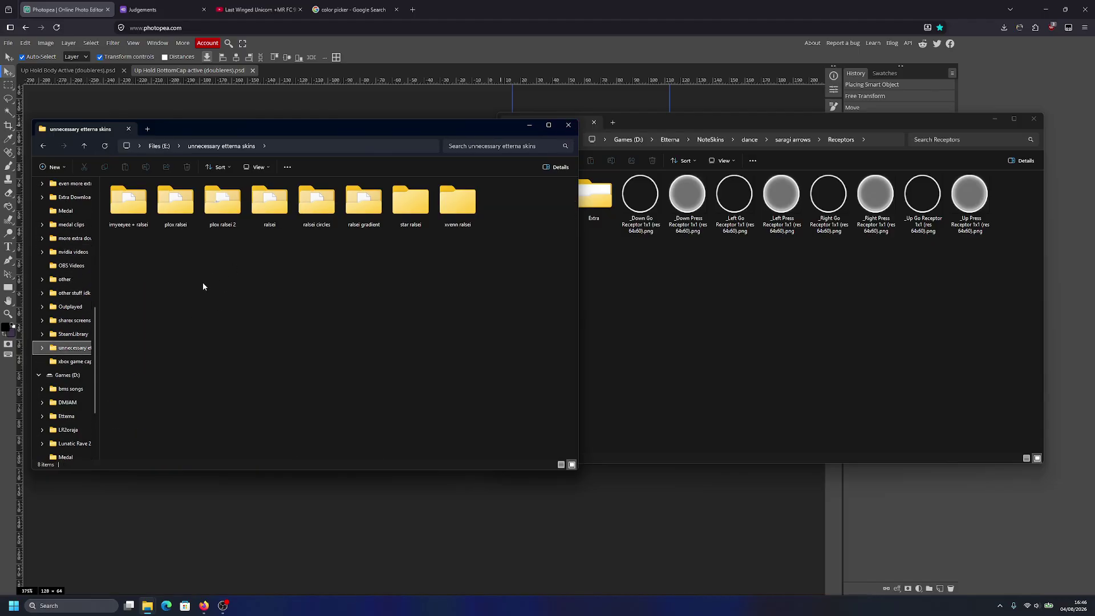
double_click(193, 211)
double_click(222, 197)
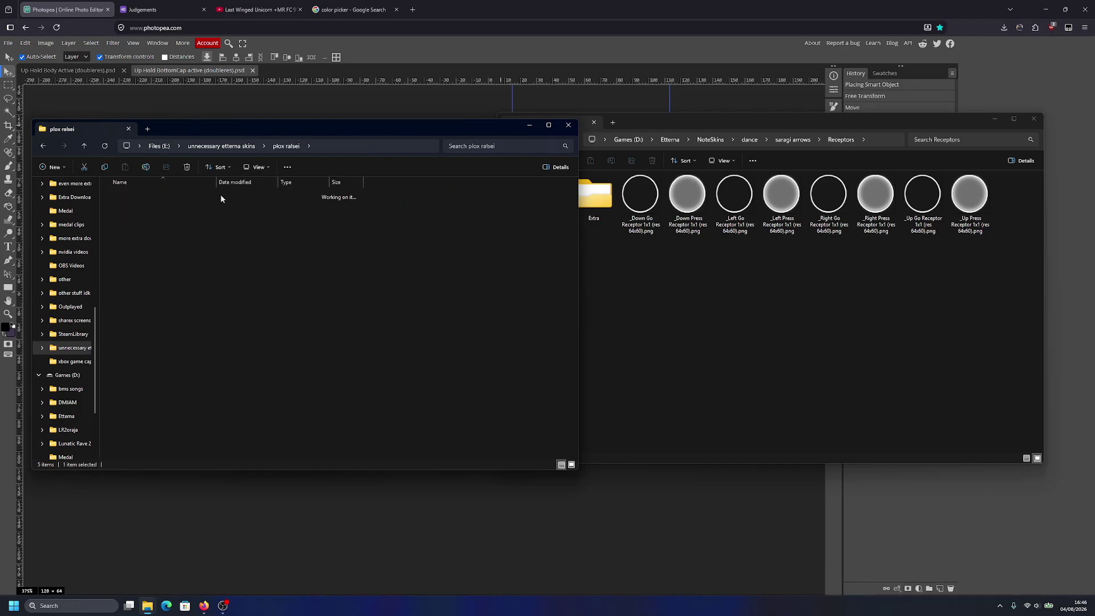
left_click(283, 147)
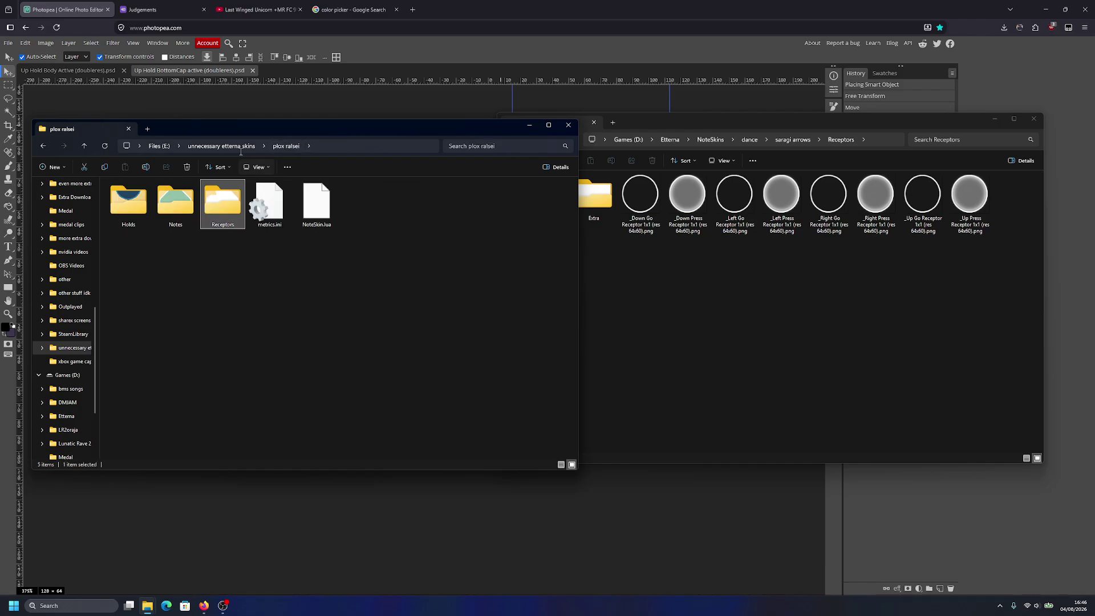
left_click(239, 146)
double_click(222, 200)
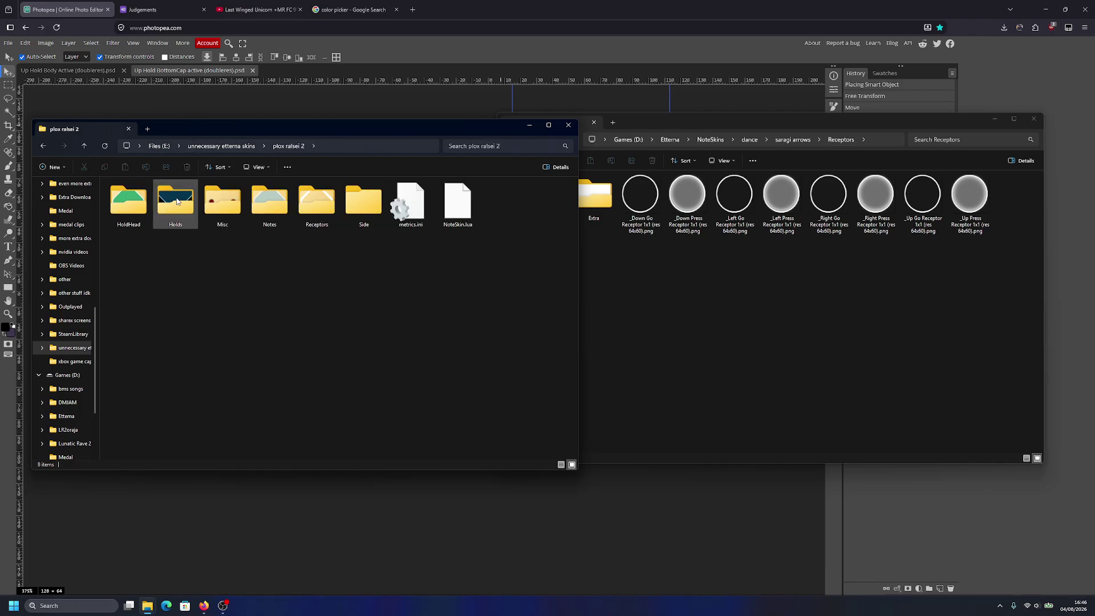
double_click(317, 201)
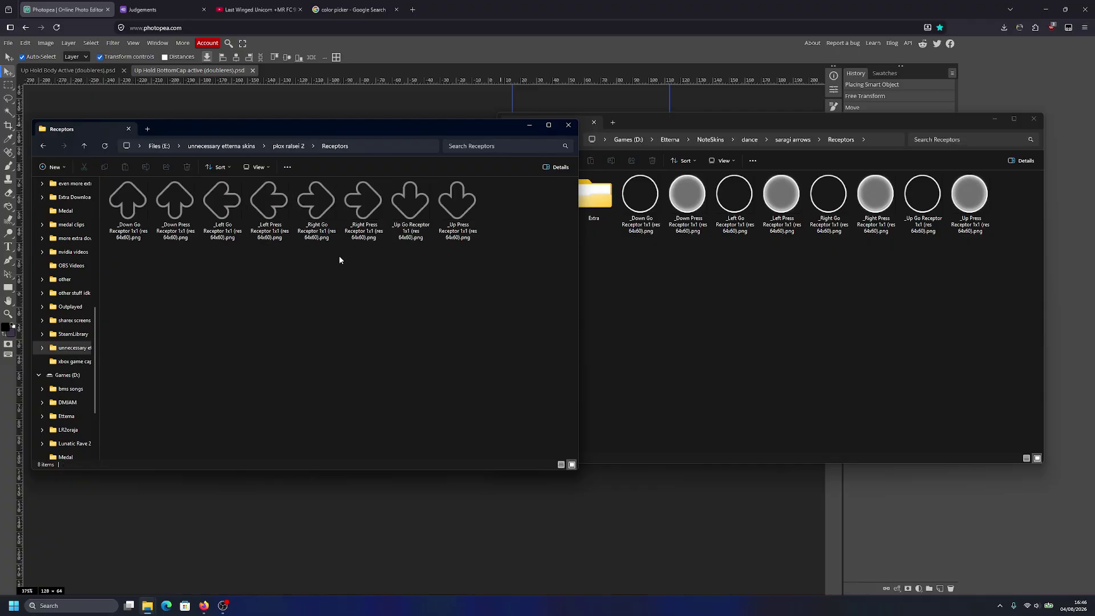
left_click(288, 146)
left_click(222, 146)
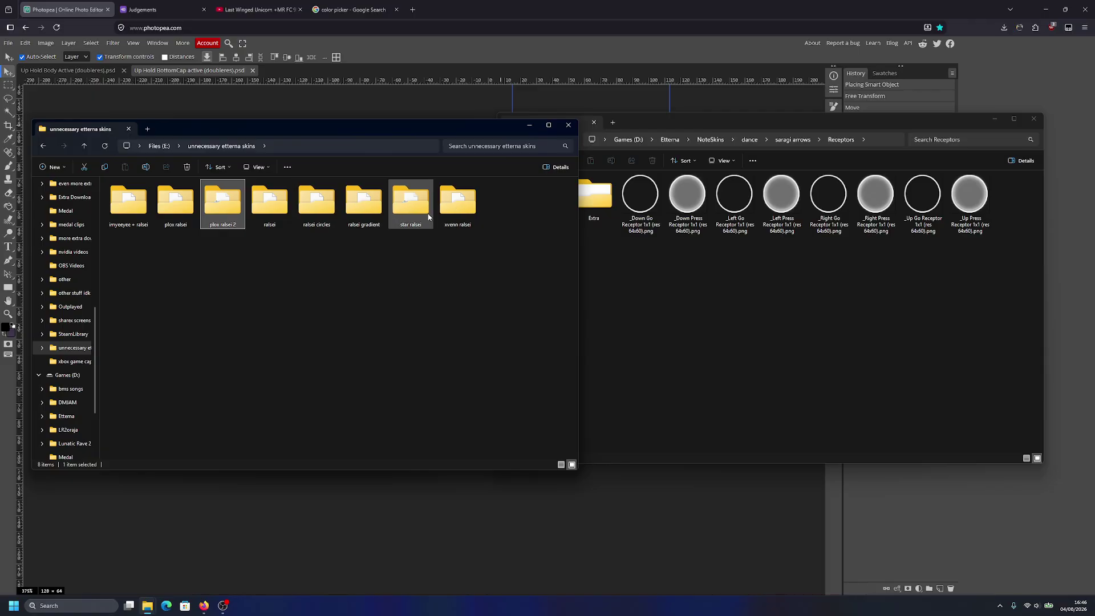
left_click(258, 212)
double_click(259, 212)
left_click(83, 146)
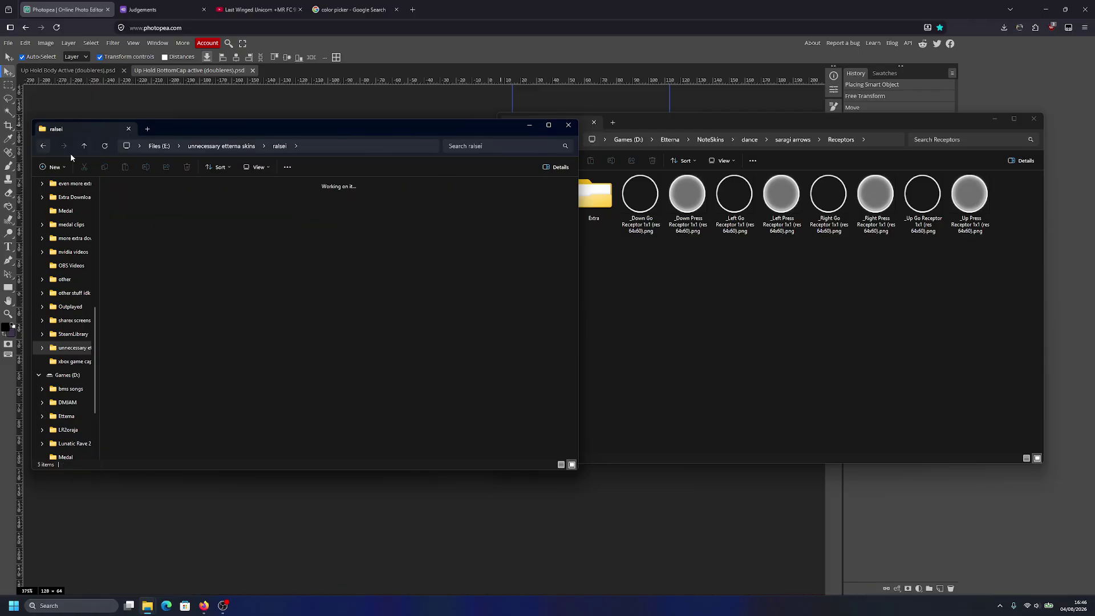
Step: Remove the Extra folder from saragi arrows' Receptors and overwrite its receptor images with the eight from plox ralsei 2's Receptors folder
double_click(219, 205)
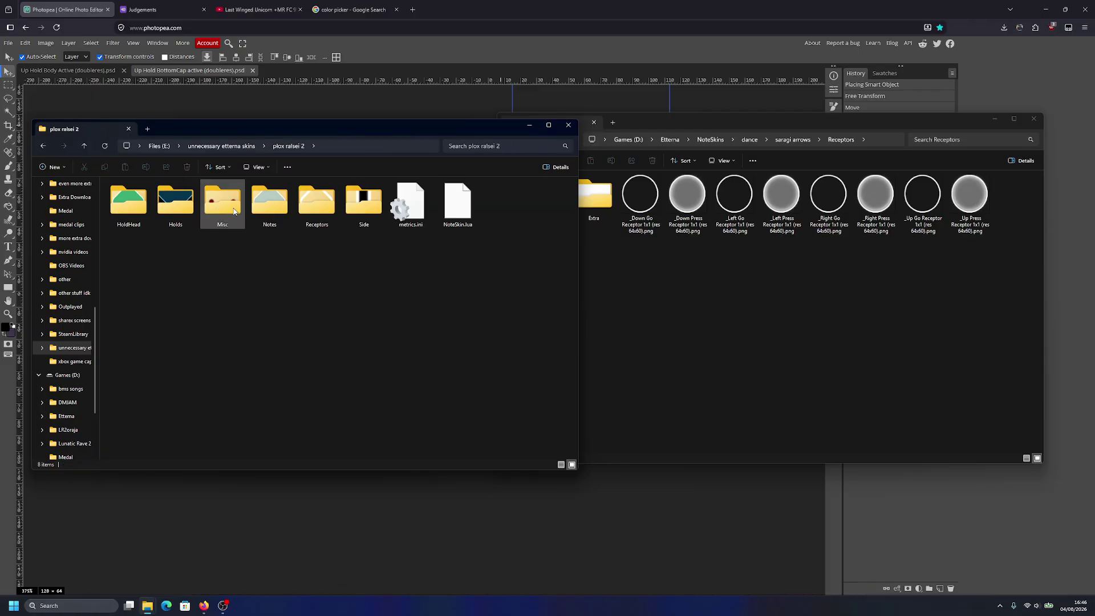
double_click(315, 202)
left_click_drag(499, 196, 108, 208)
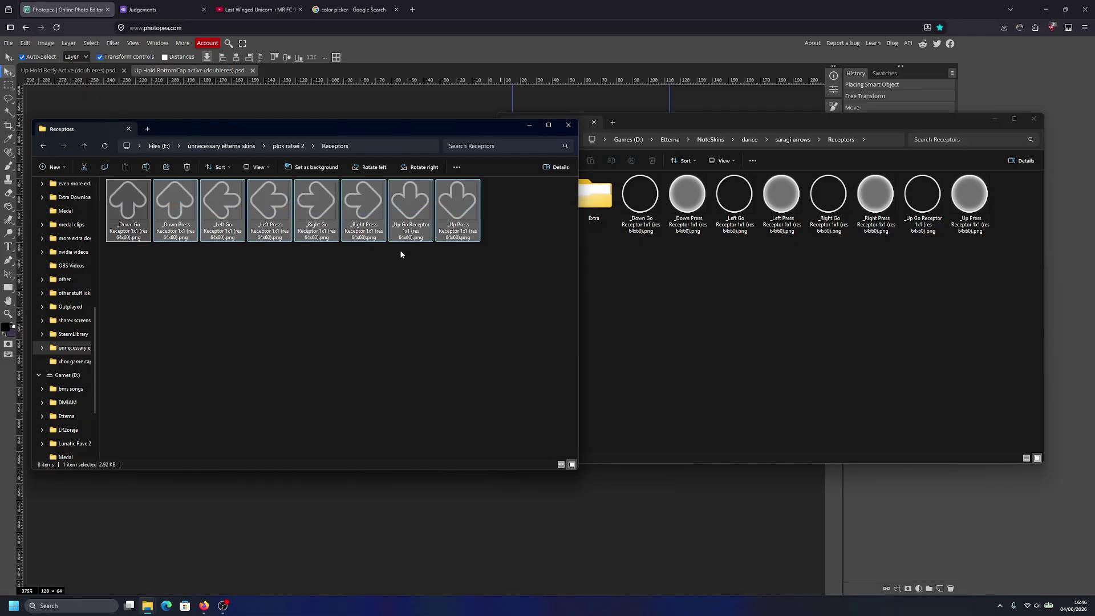
left_click(602, 209)
key("ctrl+v")
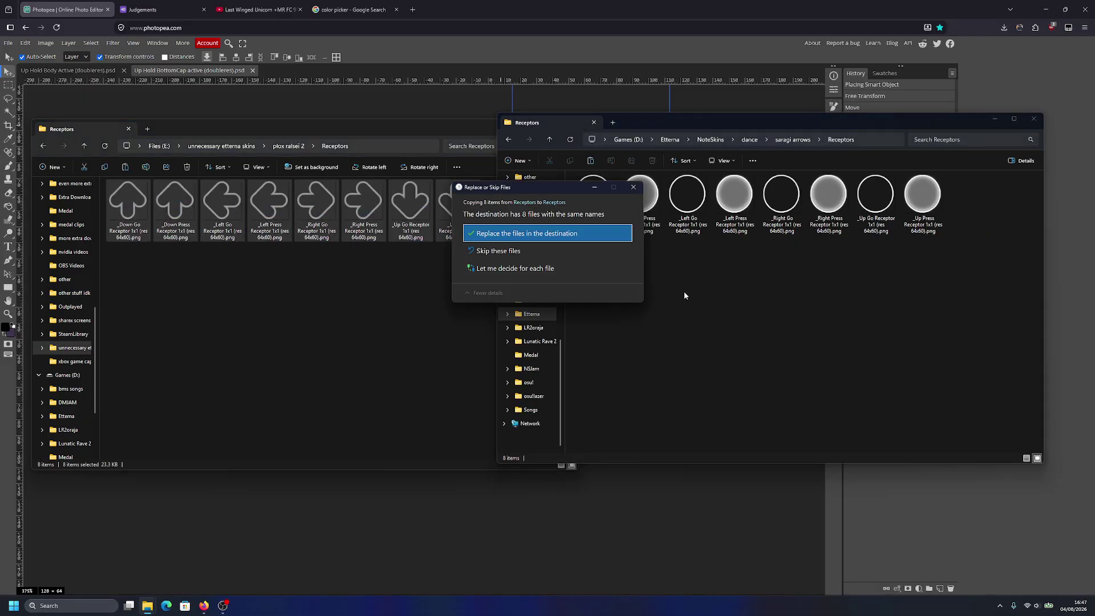
left_click(564, 239)
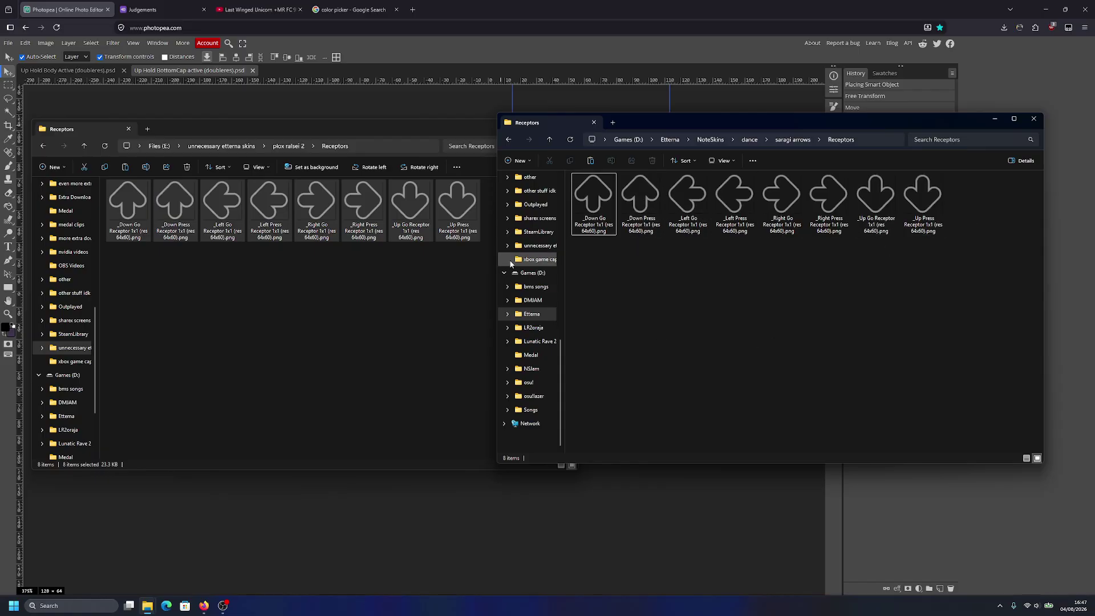
Step: Check the Holds folder of saragi arrows and return to the noteskin's main folder
left_click(488, 263)
left_click(593, 193)
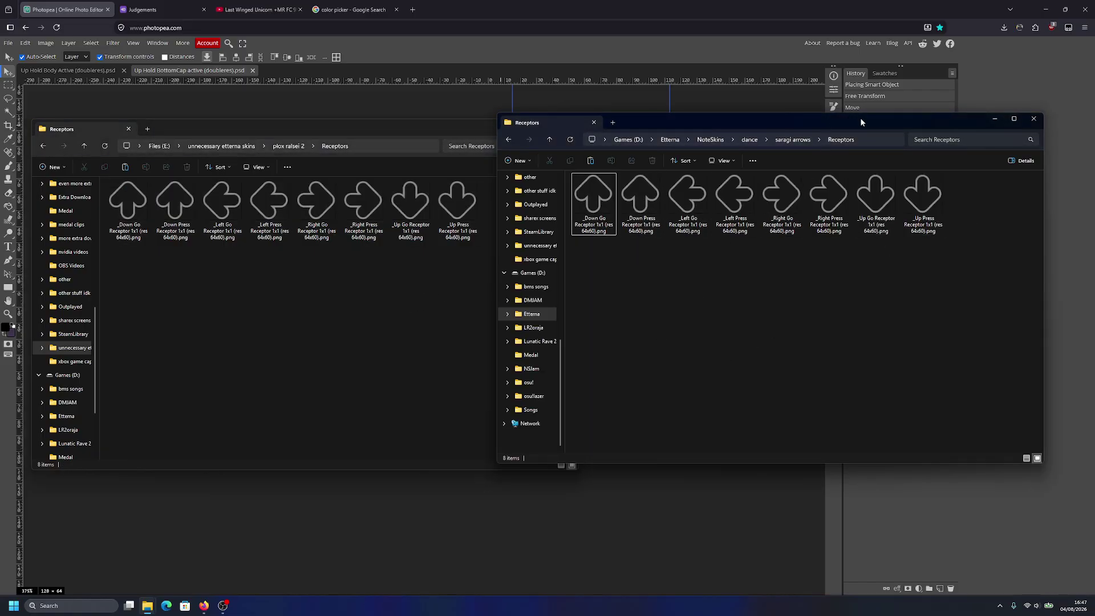
left_click(792, 140)
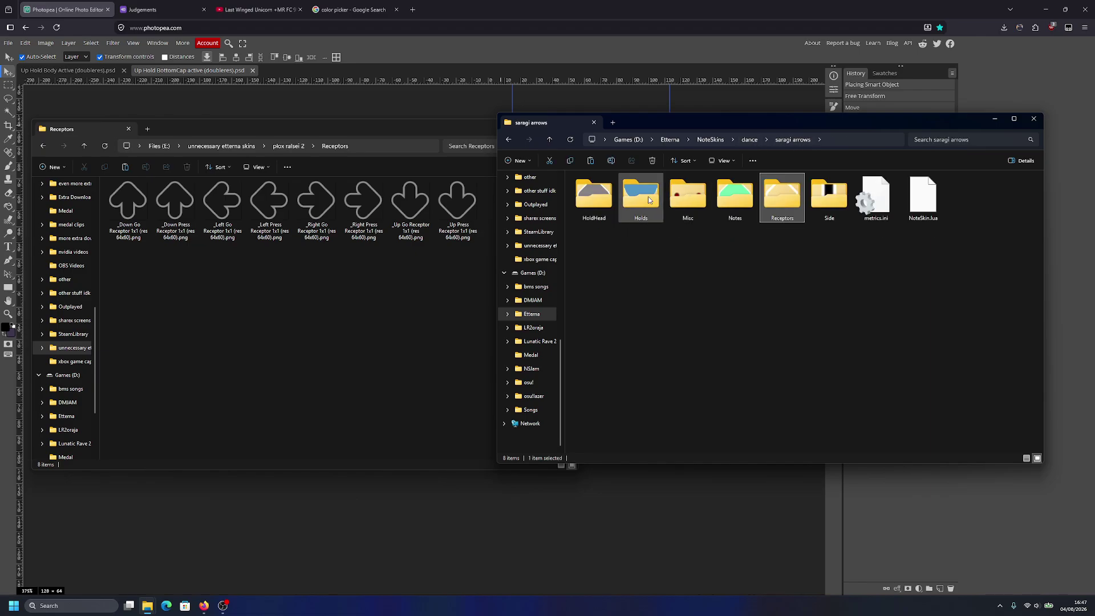
double_click(648, 196)
left_click(509, 139)
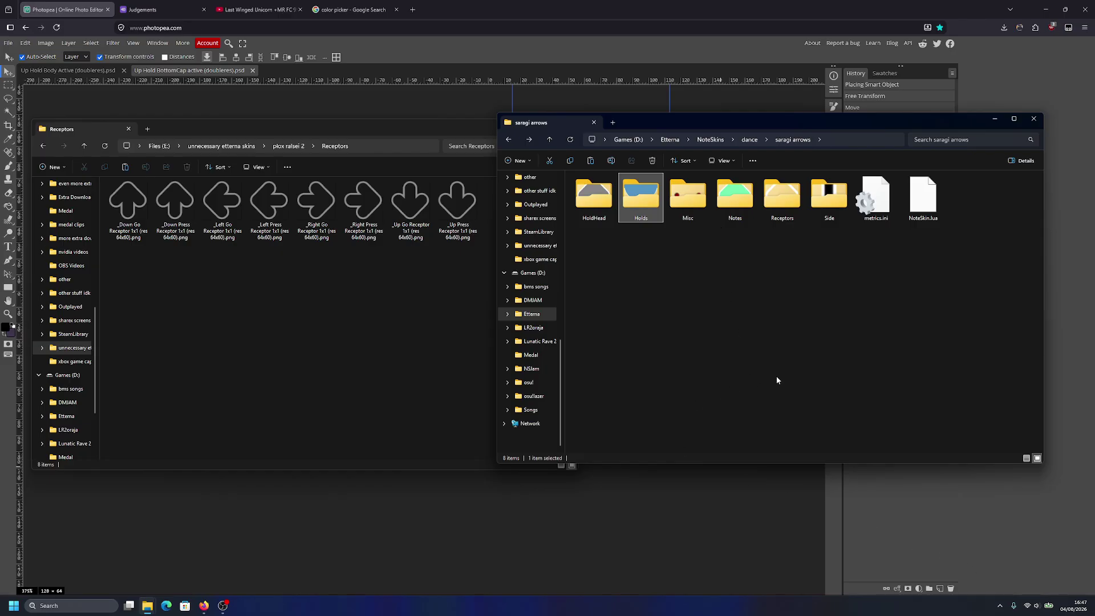
Step: Launch Etterna and start the game to reach song selection
key("super")
type("etterna")
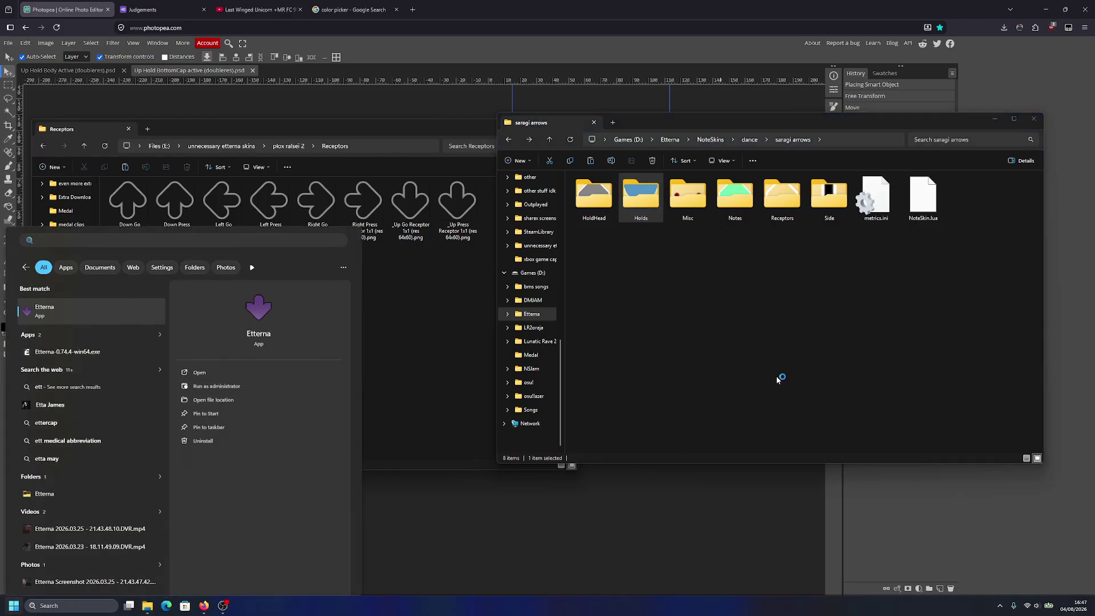
key("Return")
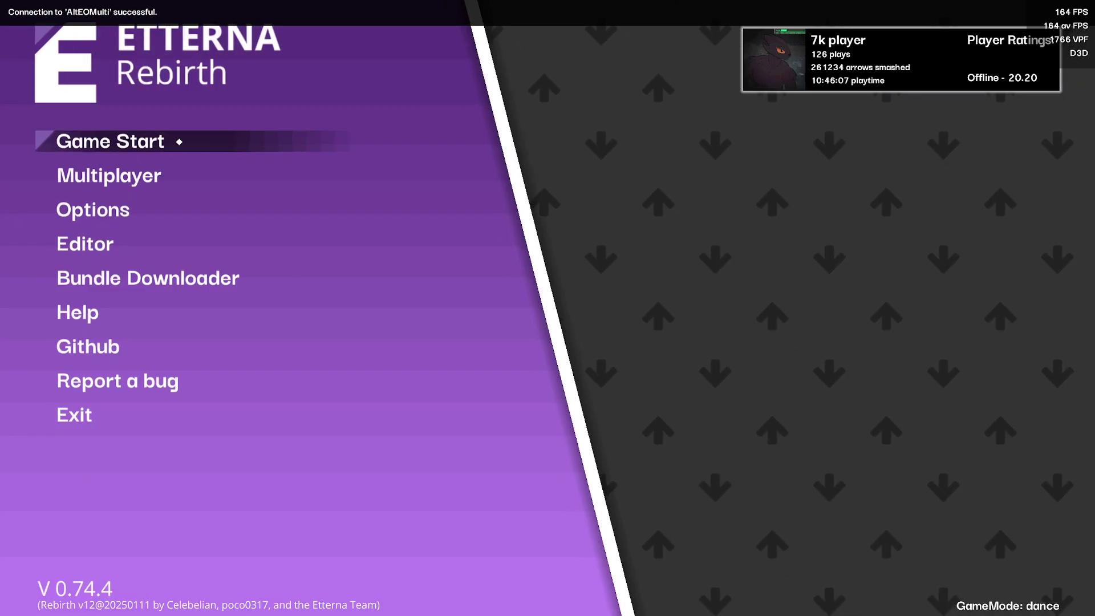
left_click(178, 142)
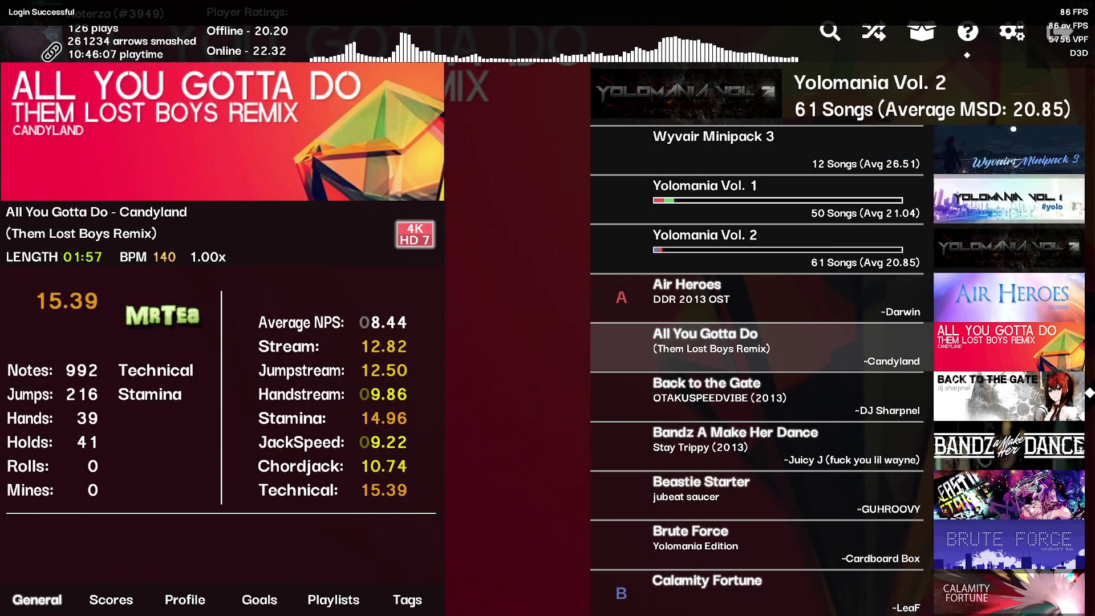
Step: Review Etterna's Player options, including Appearance Options, and the Gameplay Elements 1 and 2 settings
left_click(921, 31)
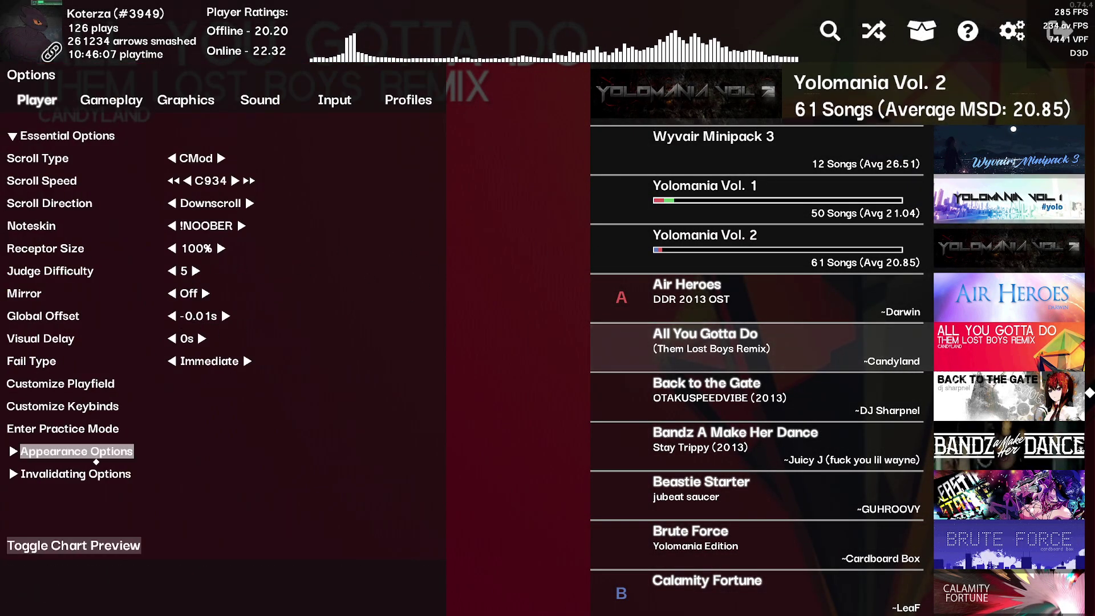
left_click(96, 456)
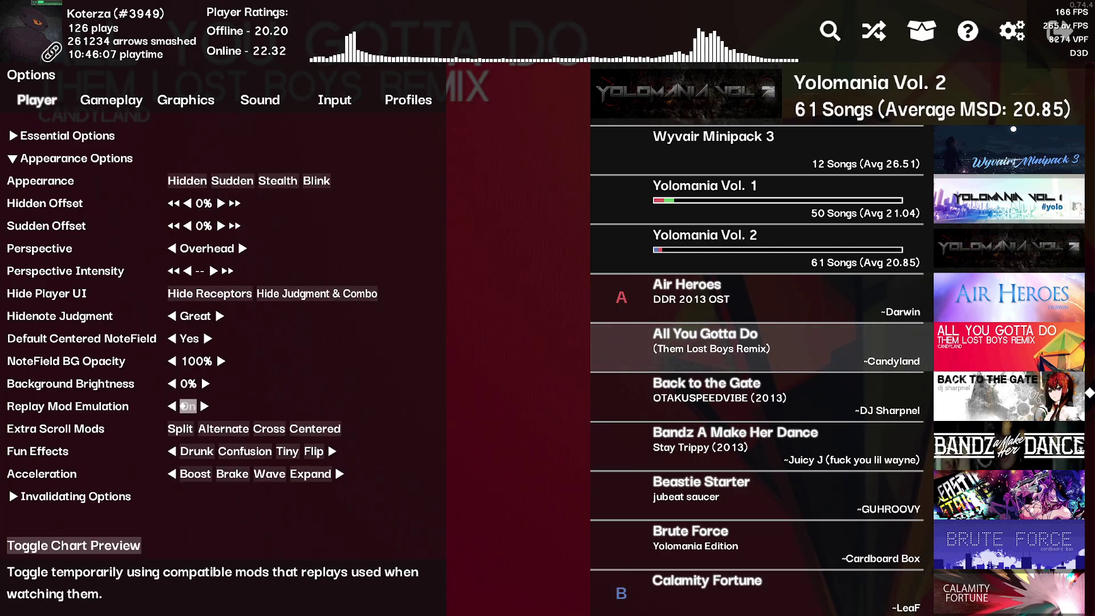
left_click(112, 100)
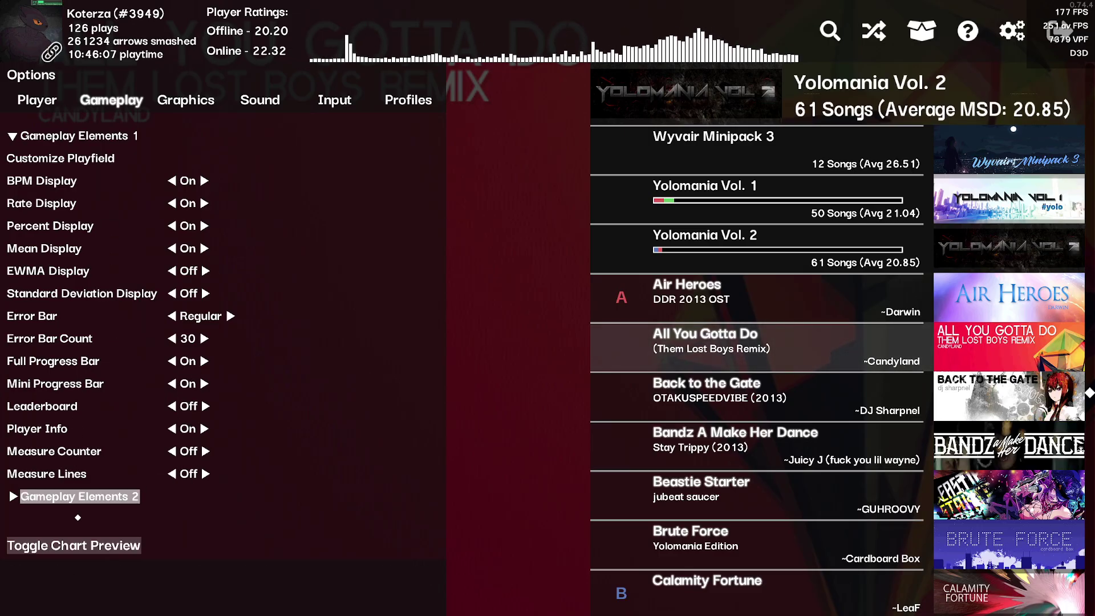
left_click(80, 496)
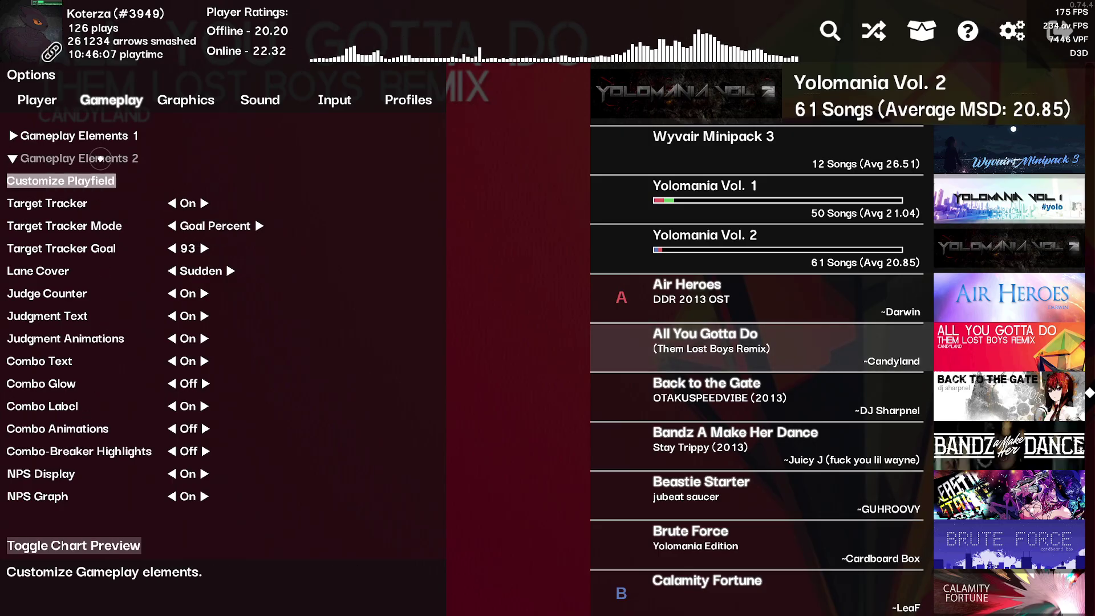
left_click(105, 137)
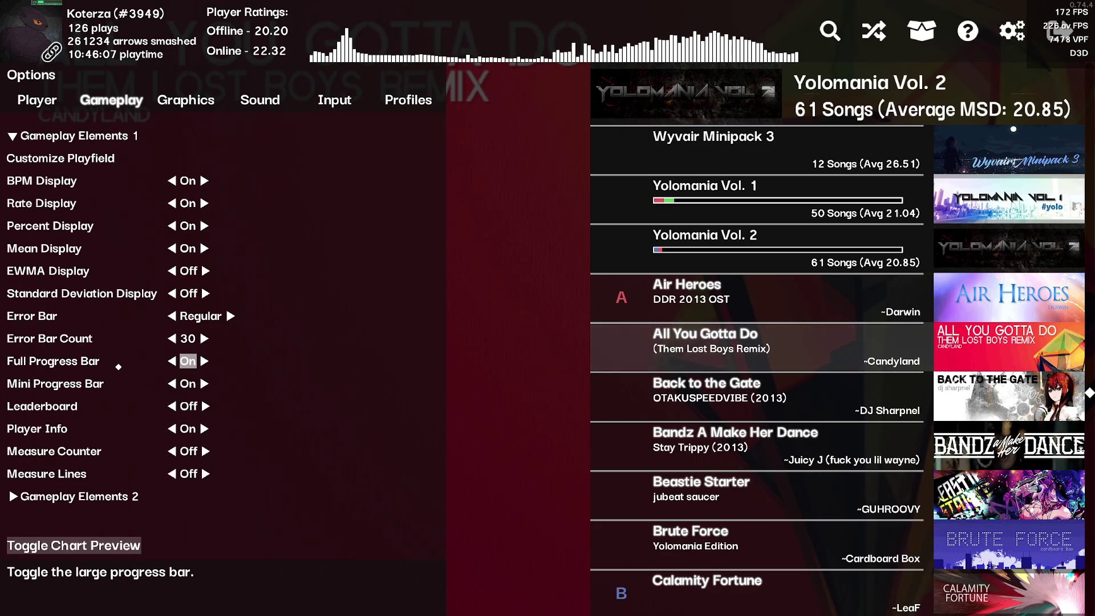
Step: Switch back to File Explorer and open "_Down Go Receptor 1x1 (res 64x60).png" from saragi arrows' Receptors folder in Paint
key("alt+Tab")
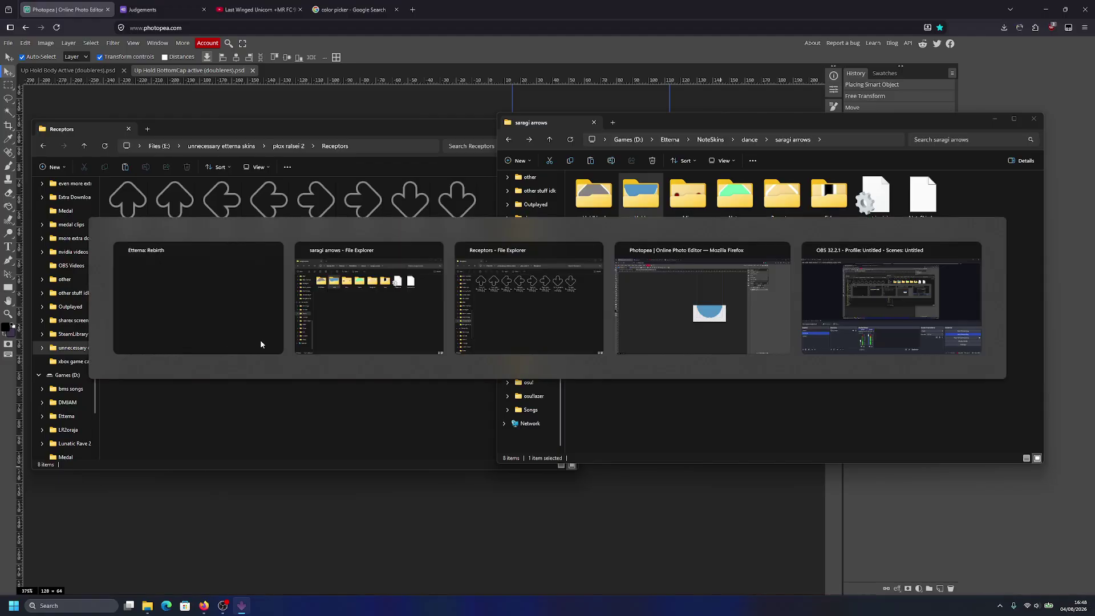
key("alt+Tab")
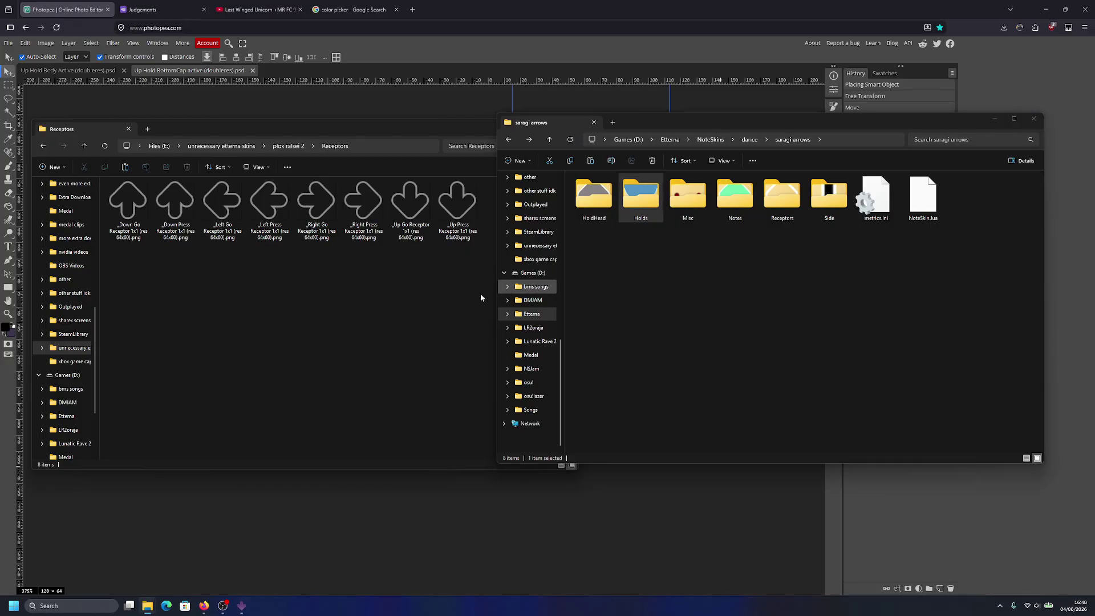
key("alt+Tab")
double_click(781, 197)
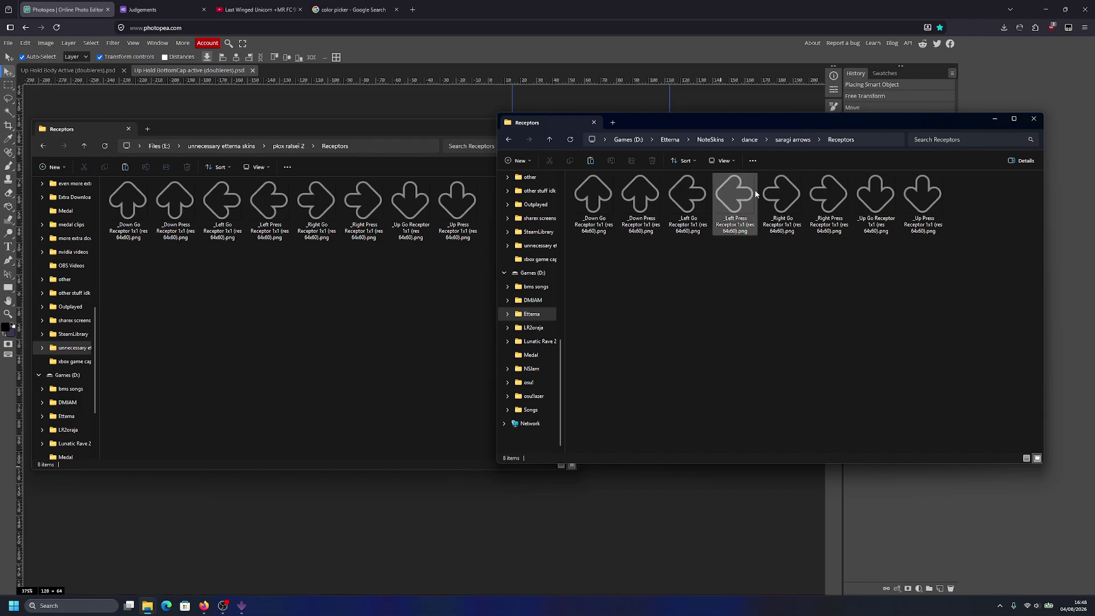
right_click(601, 206)
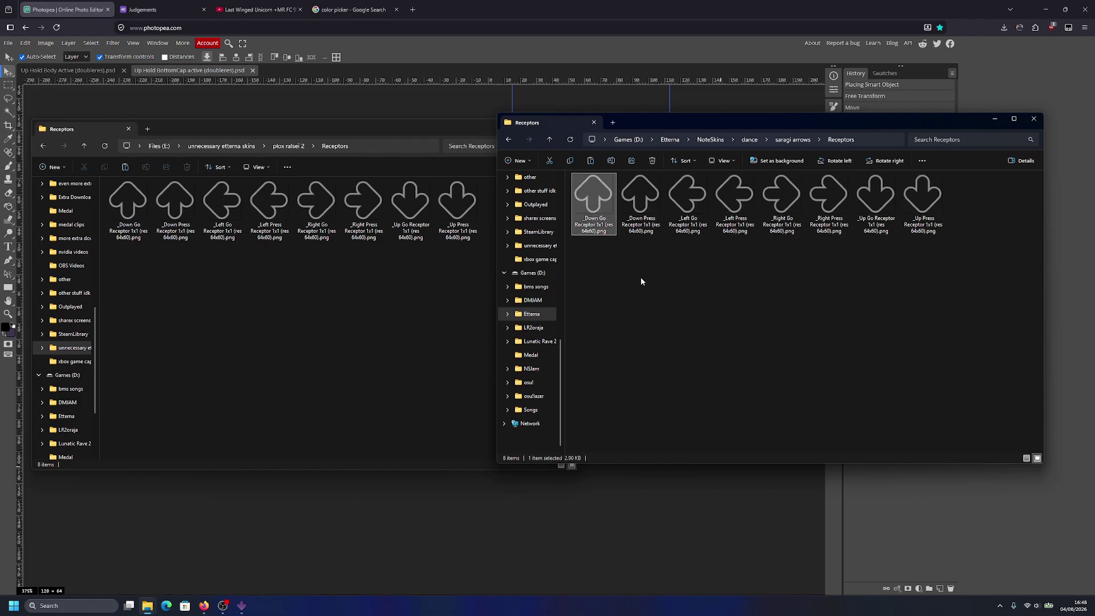
left_click(672, 439)
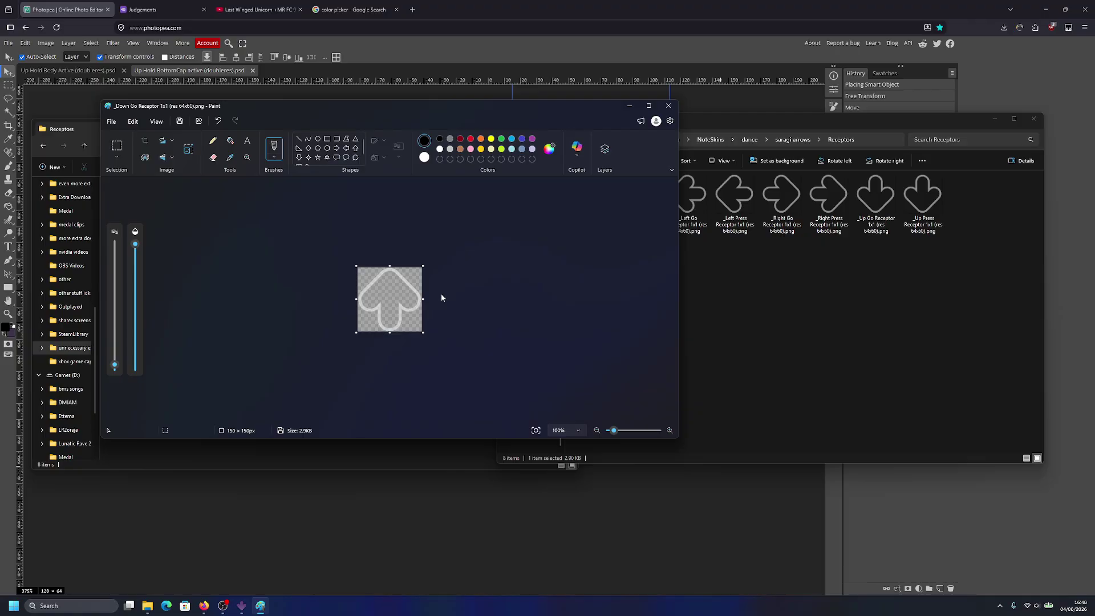
scroll(422, 306, "up", 8)
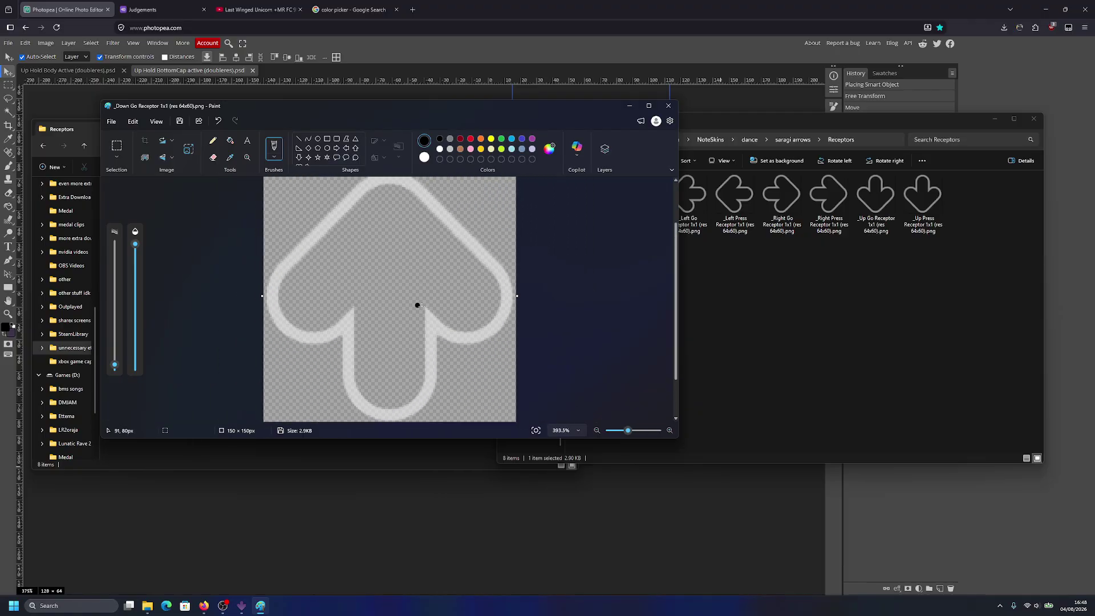
scroll(417, 305, "down", 2)
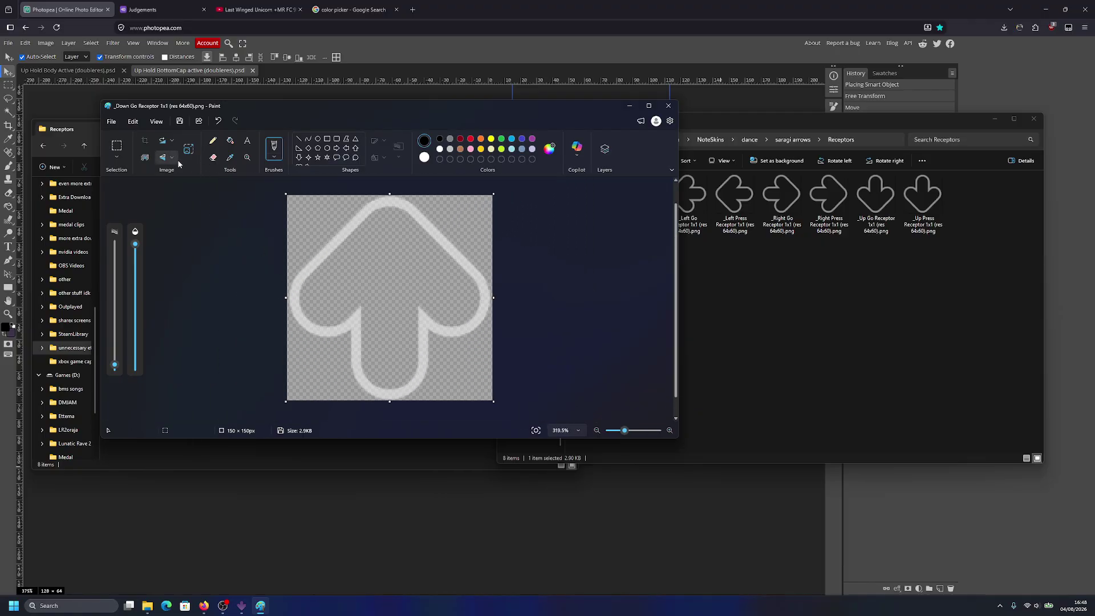
Step: Erase the entire Down Go receptor arrow to a blank transparent canvas, then save and close the image
left_click(127, 147)
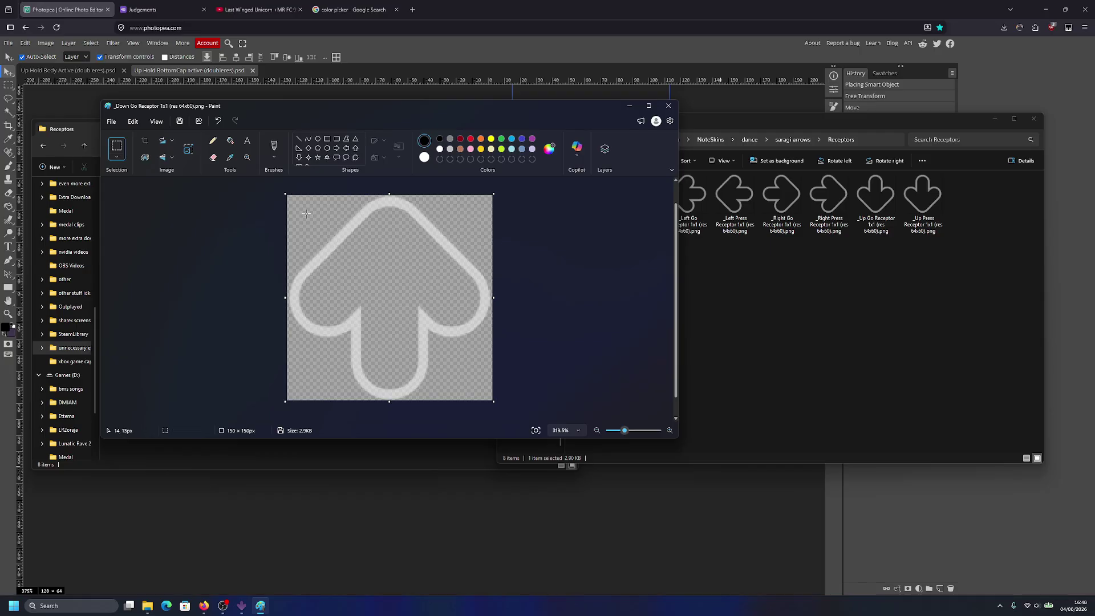
scroll(311, 221, "up", 6)
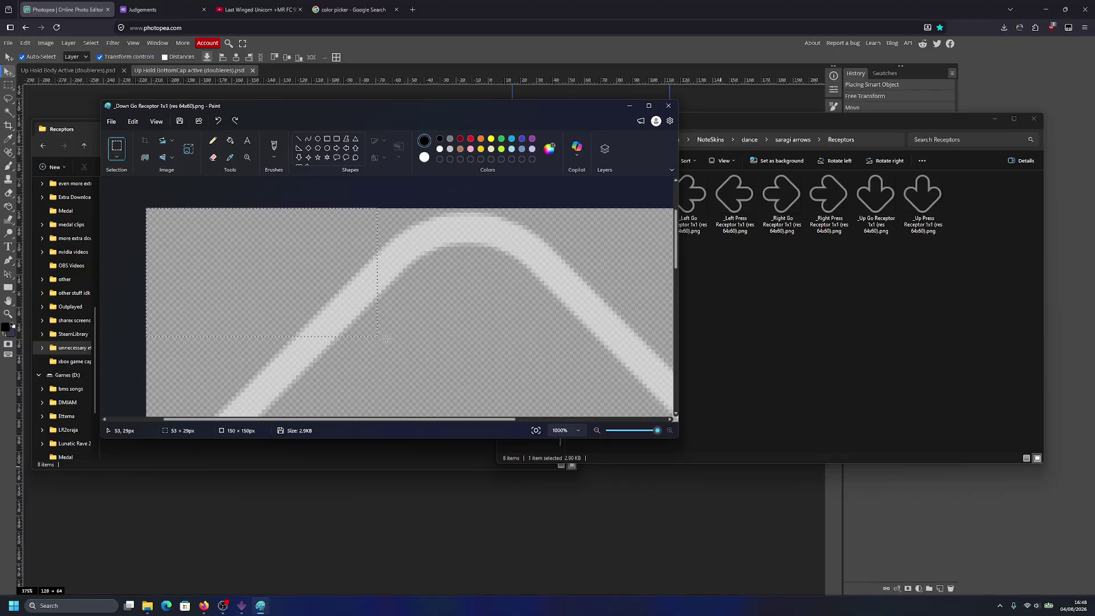
key("ctrl+a")
scroll(387, 339, "down", 10)
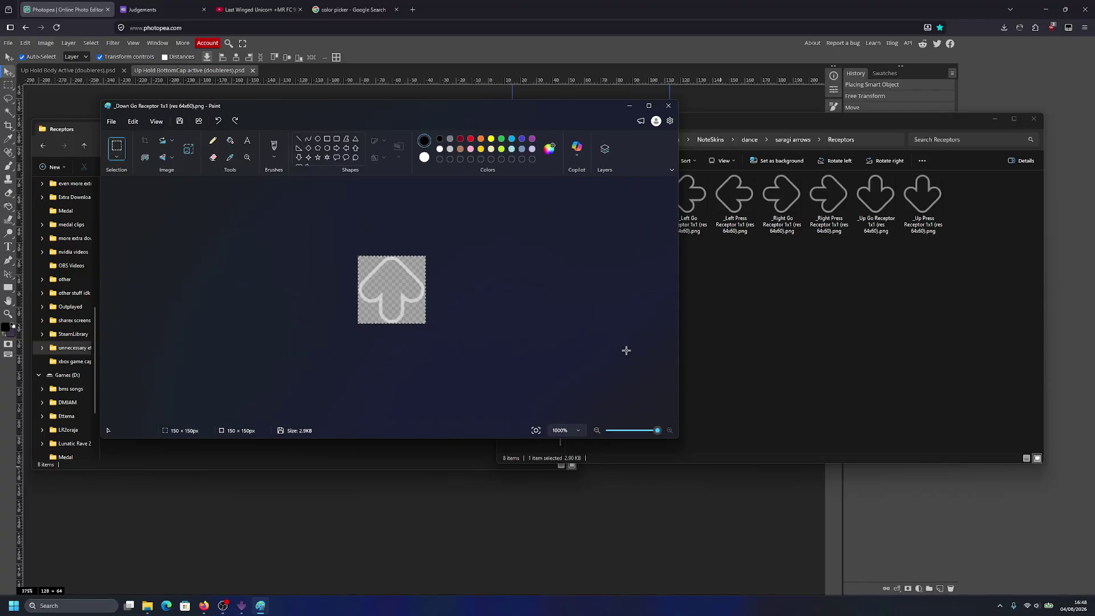
scroll(625, 350, "down", 5)
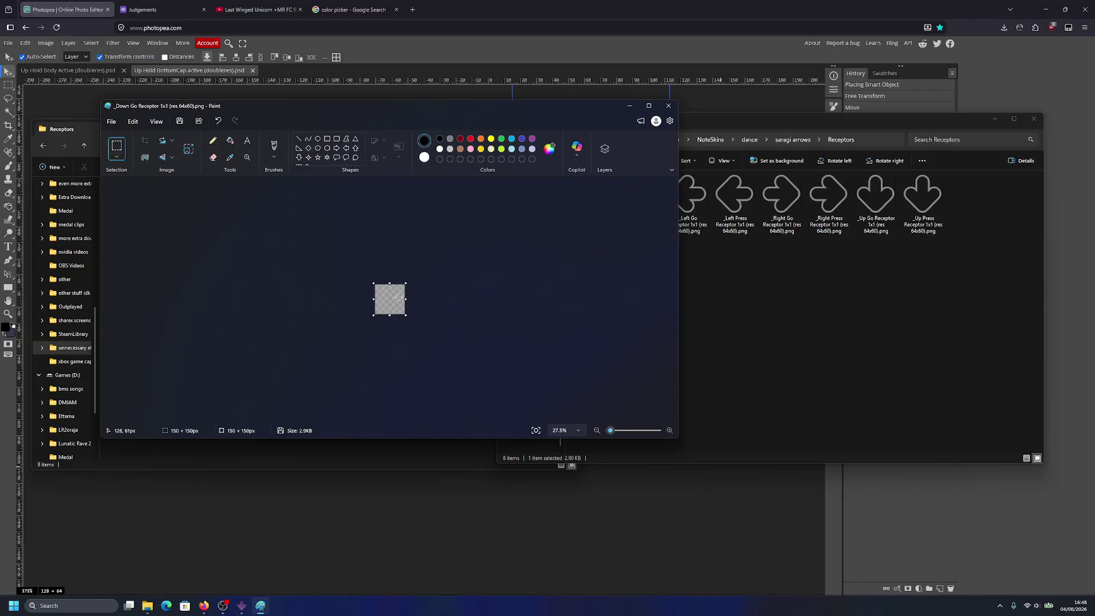
scroll(399, 297, "up", 5)
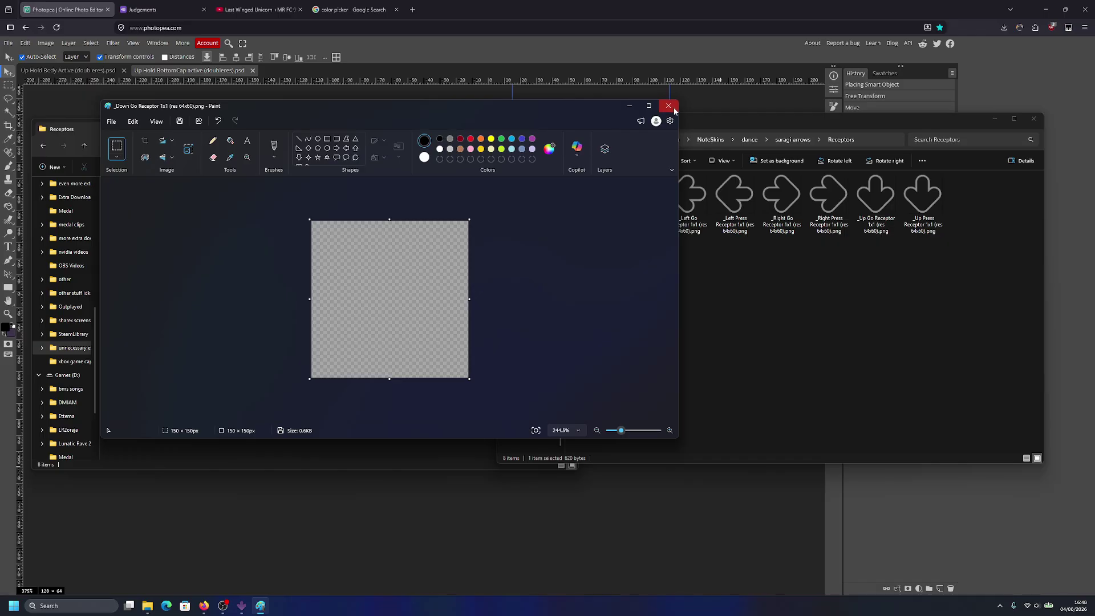
left_click(669, 105)
Step: Duplicate the blank "_Down Go Receptor 1x1 (res 64x60).png" within saragi arrows' Receptors folder
left_click(937, 204, "shift")
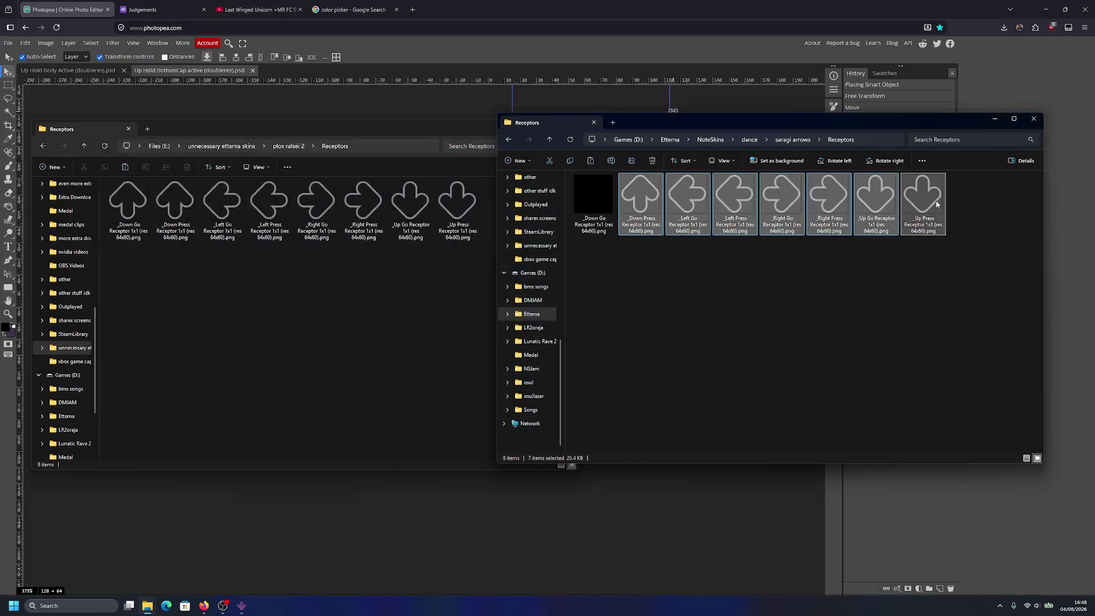
left_click(641, 200)
left_click(601, 194)
left_click(601, 193)
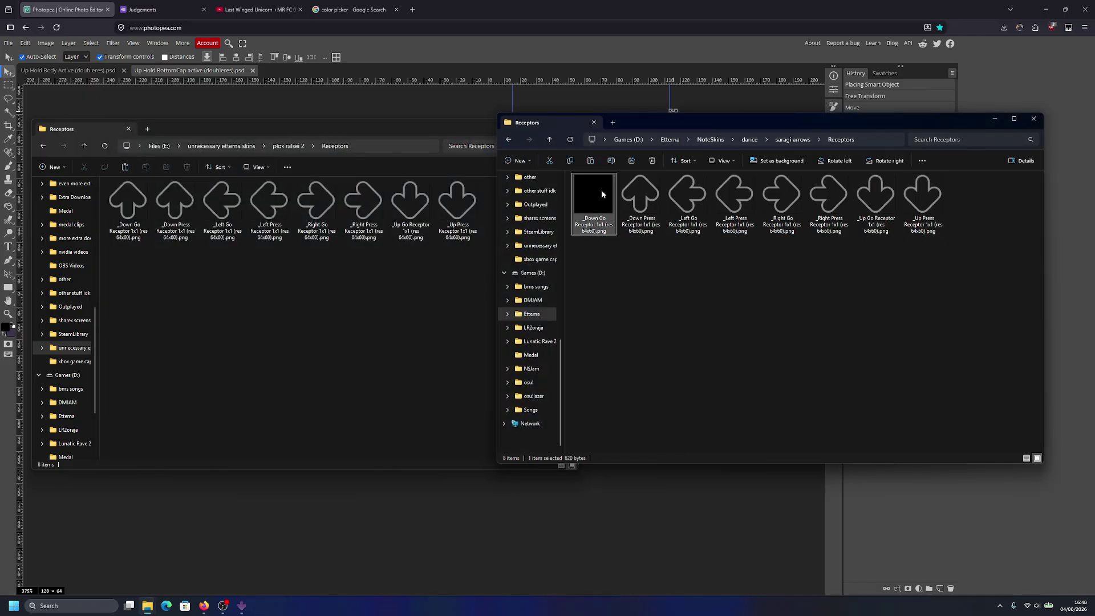
left_click(608, 228)
left_click_drag(613, 212, 817, 239)
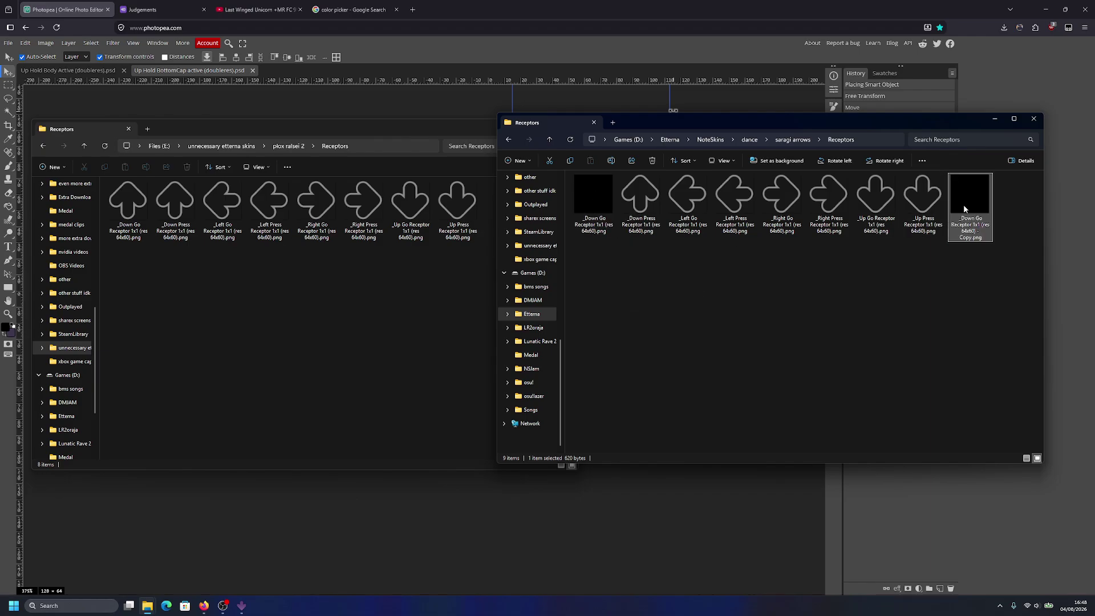
Step: Replace the Down Press arrow image by deleting it and naming the blank copy "_Down Press Receptor 1x1 (res 64x60)"
key("F2")
key("Right")
key("BackSpace")
key("BackSpace")
key("BackSpace")
key("BackSpace")
key("BackSpace")
key("BackSpace")
key("BackSpace")
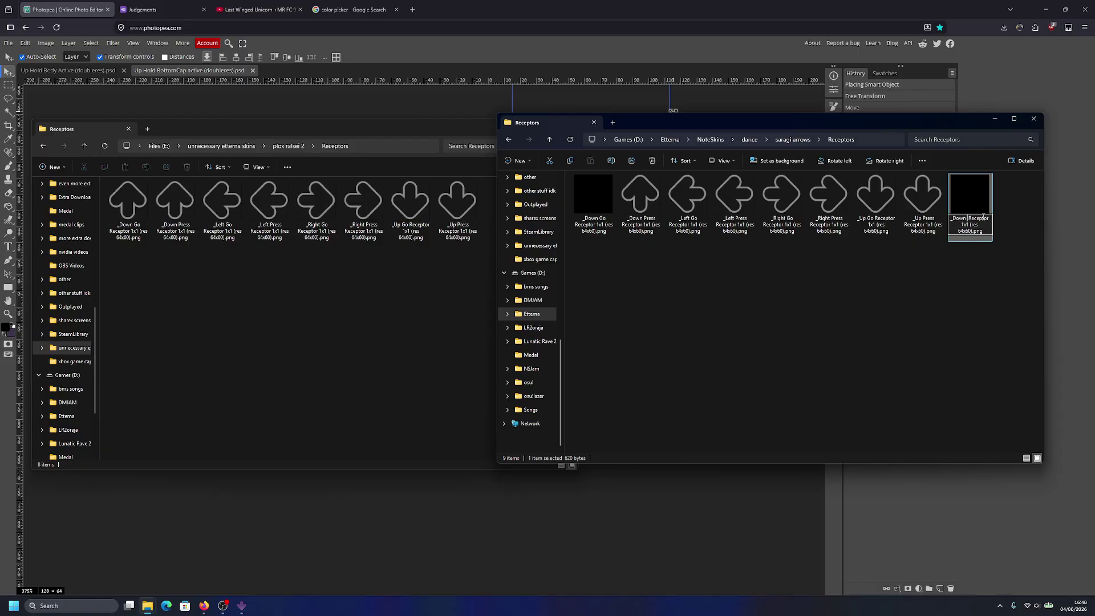
type("Press")
key("Return")
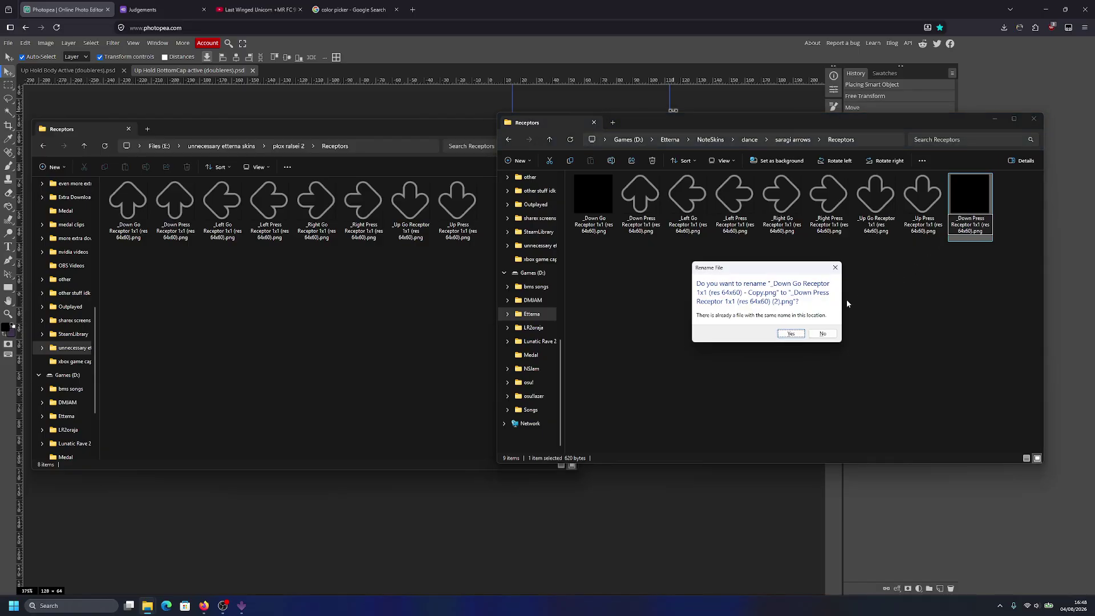
left_click(791, 334)
left_click(640, 199)
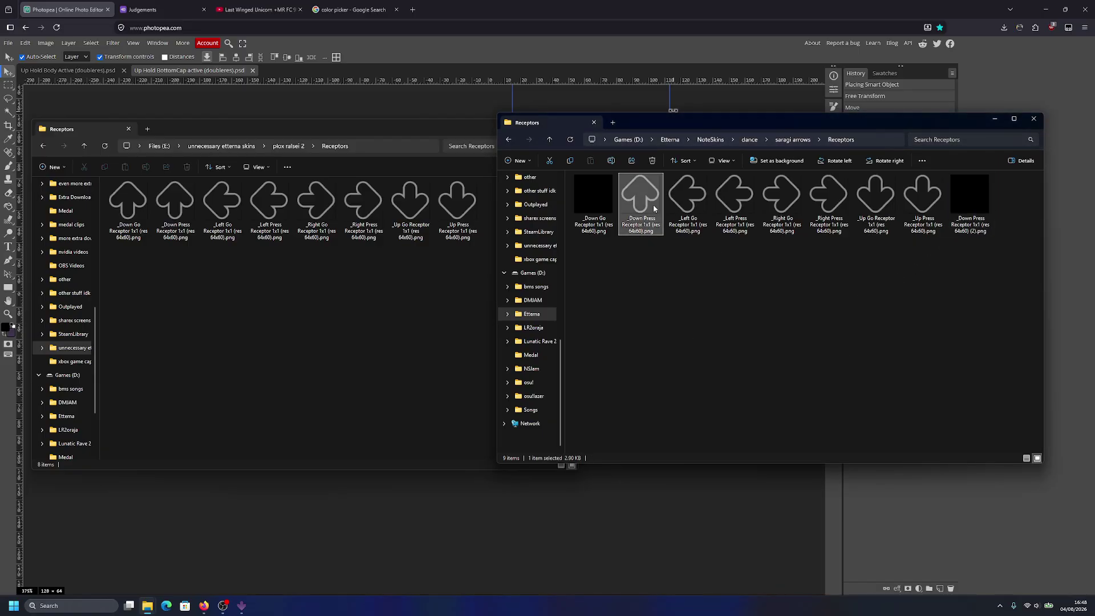
key("Delete")
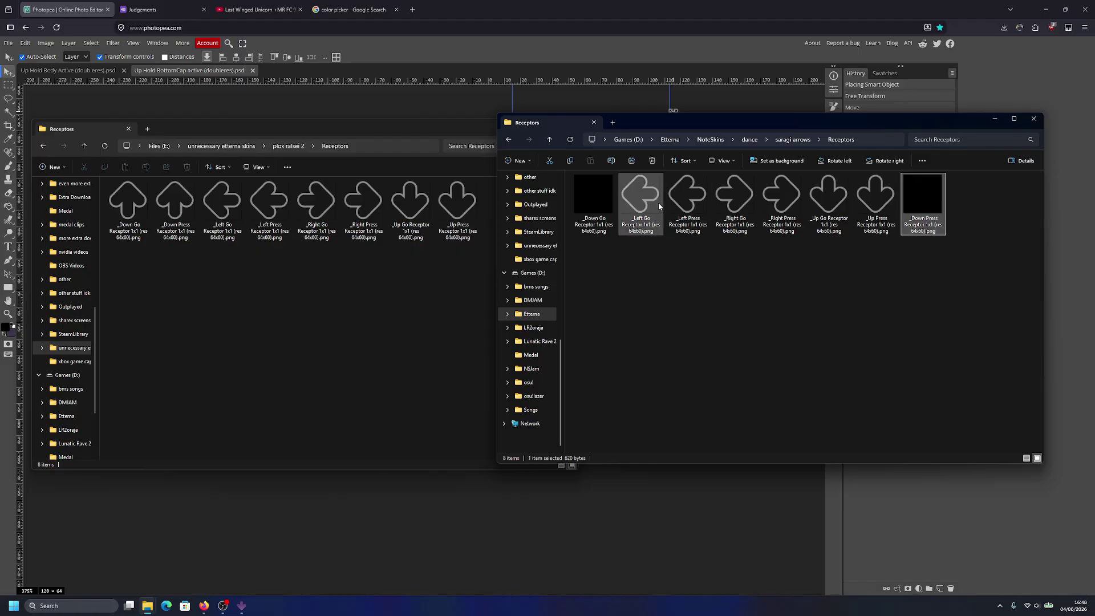
Step: Copy the Left Go receptor's file name and duplicate the two blank images, Down Go and Down Press
left_click(640, 199)
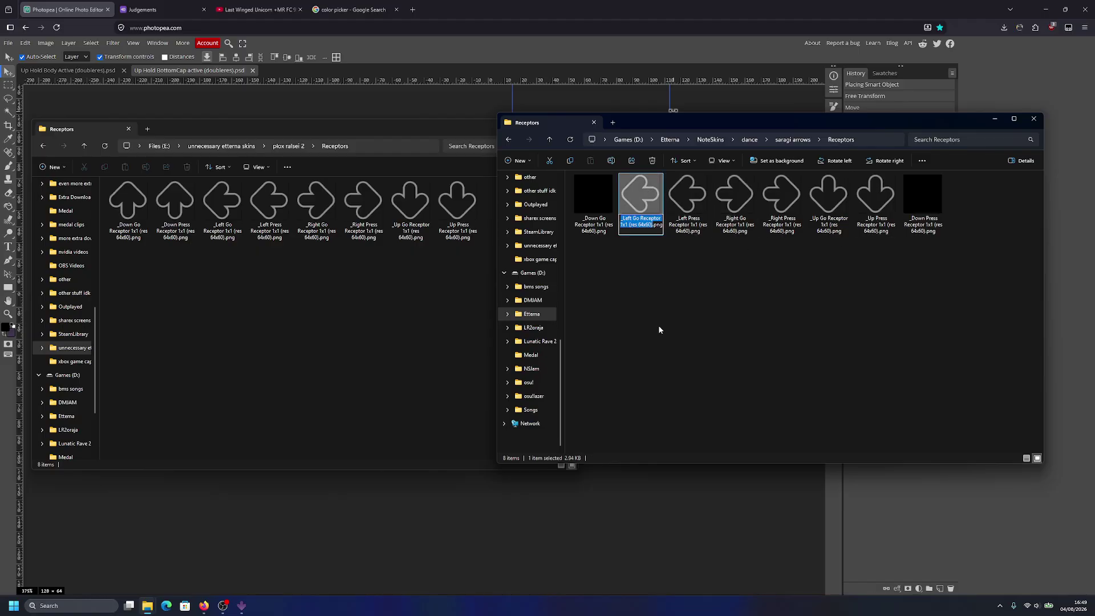
left_click(590, 192)
left_click(924, 200, "ctrl")
left_click_drag(924, 201, 957, 193)
left_click(957, 193)
key("F2")
type("_Left Go Receptor 1x1 (res 64x60)")
key("Return")
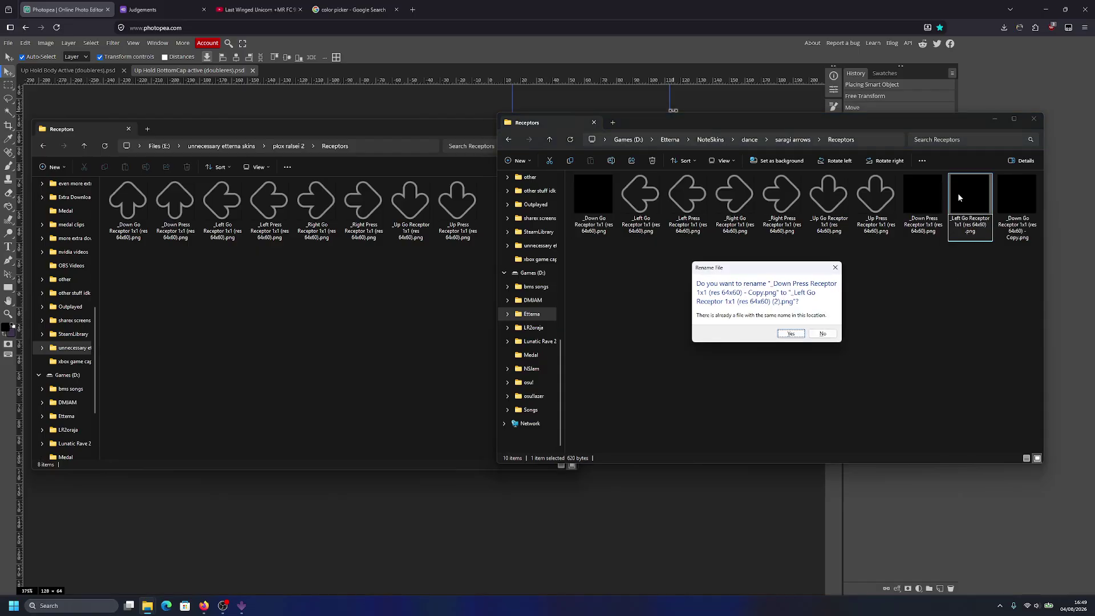
left_click(823, 334)
Step: Delete the Left Go arrow image and rename the blank Down Press copy as "_Left Go Receptor 1x1 (res 64x60)"
left_click(640, 197)
key("Delete")
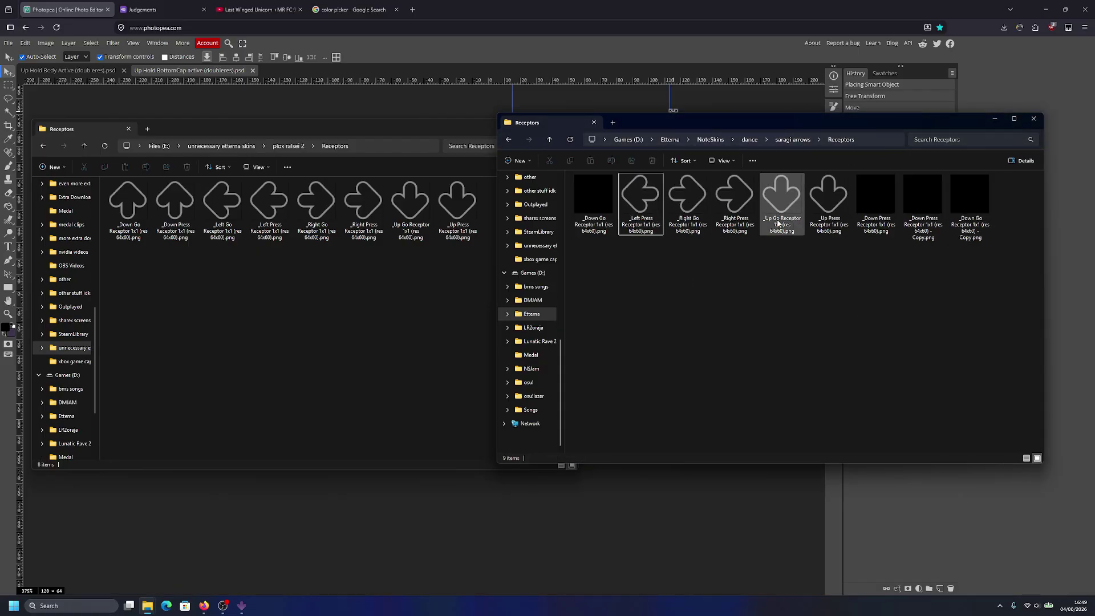
left_click(901, 197)
key("F2")
key("ctrl+v")
key("Return")
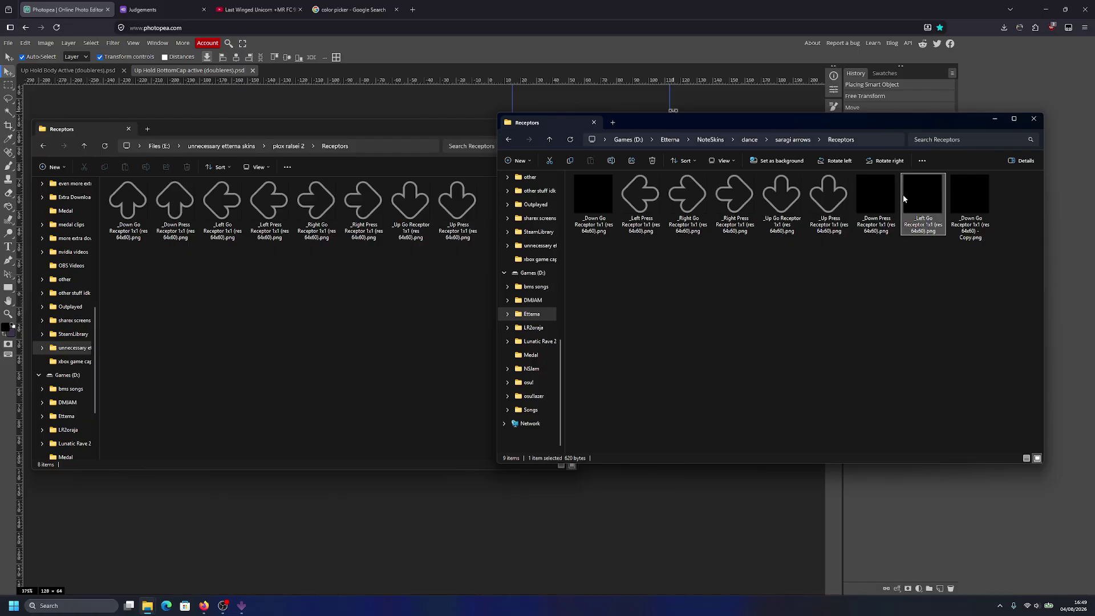
Step: Delete the Left Press arrow image and rename the blank Down Go copy as "_Left Press Receptor 1x1 (res 64x60)"
left_click(635, 203)
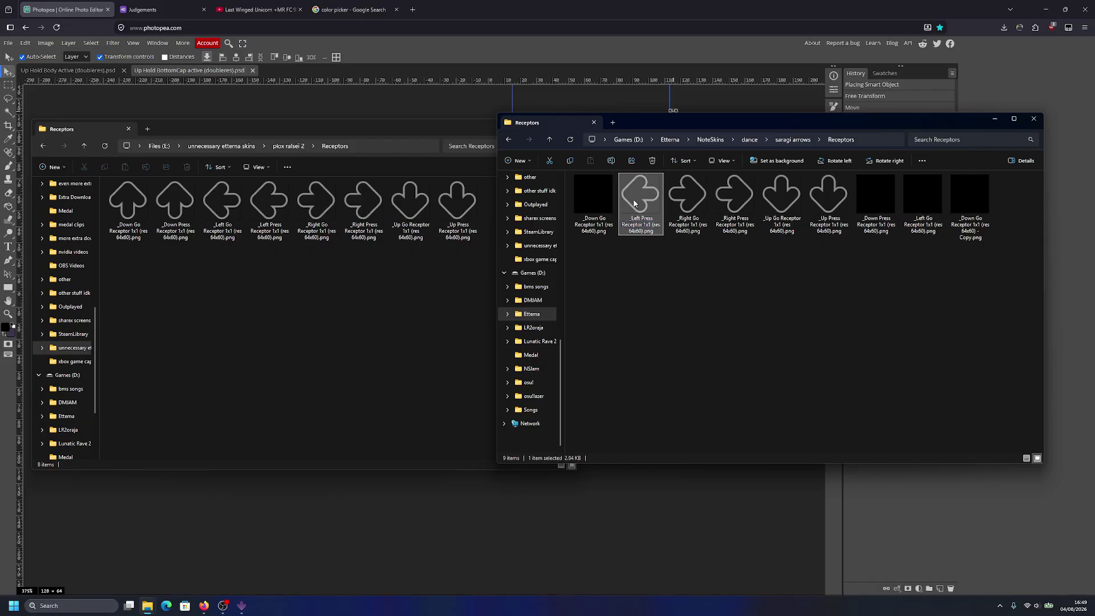
key("Delete")
left_click(936, 204)
key("F2")
key("ctrl+v")
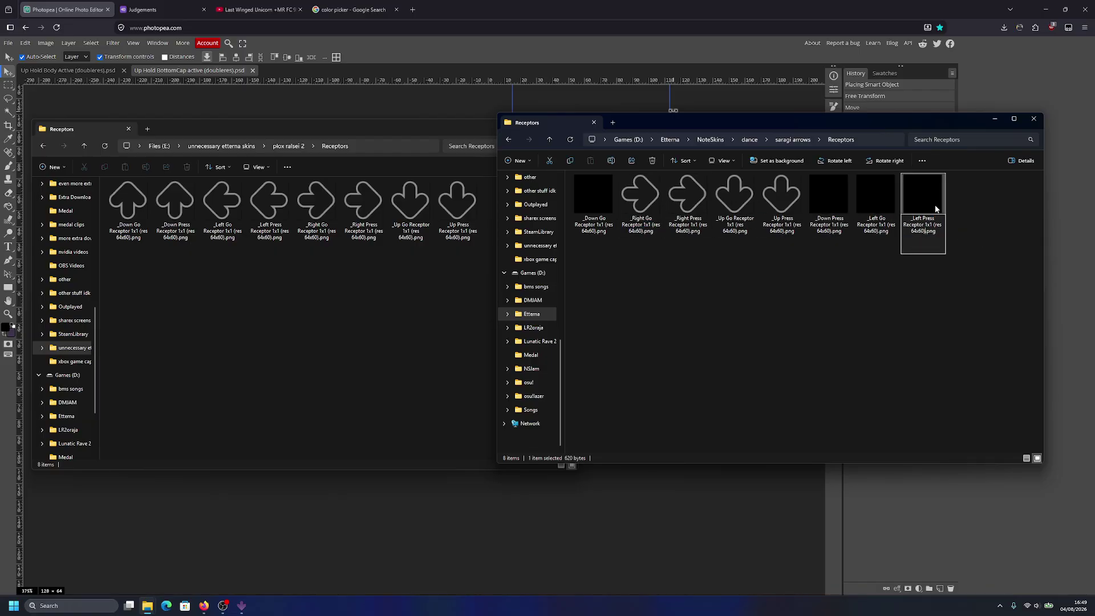
key("Return")
Step: Duplicate the four blank receptor images once, undoing the surplus set of copies
left_click(629, 184)
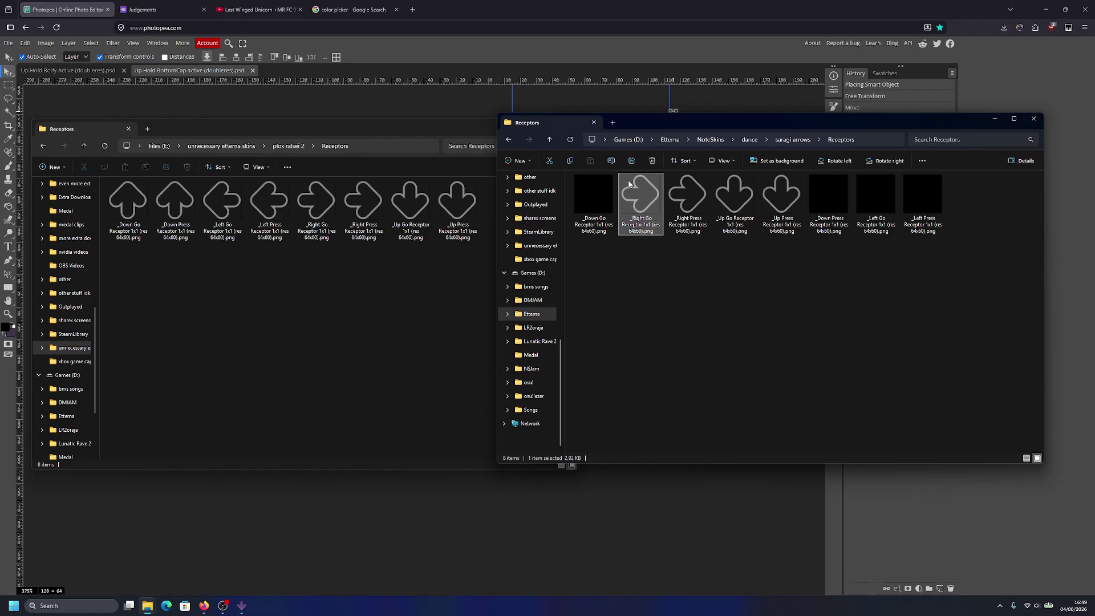
left_click(593, 194)
left_click(831, 194, "ctrl")
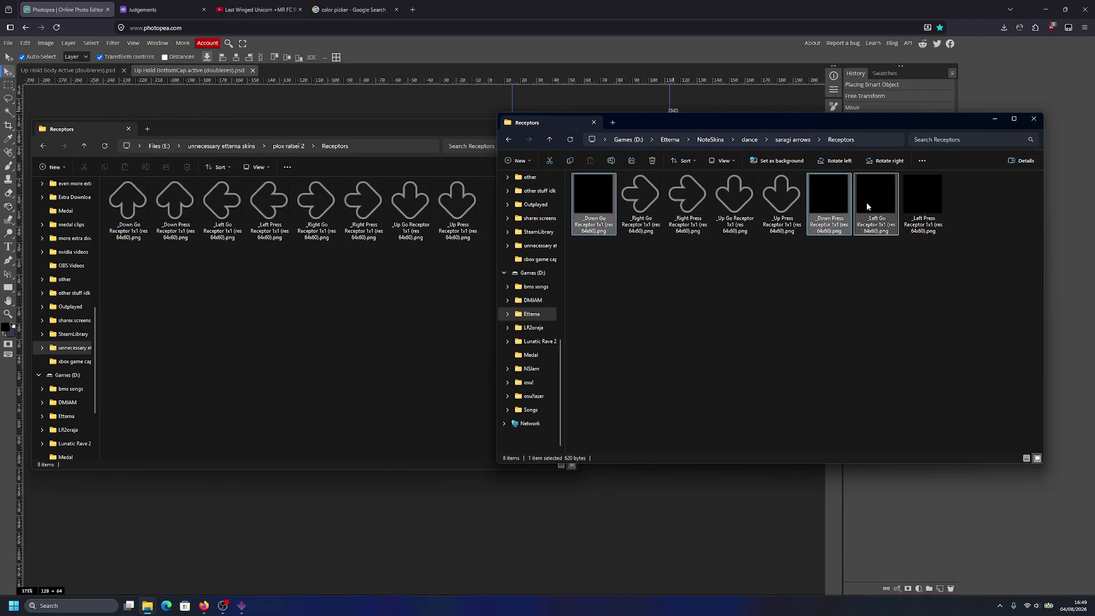
left_click(867, 202, "ctrl")
left_click(942, 227, "ctrl")
key("ctrl+c")
key("ctrl+v")
left_click_drag(941, 227, 947, 262)
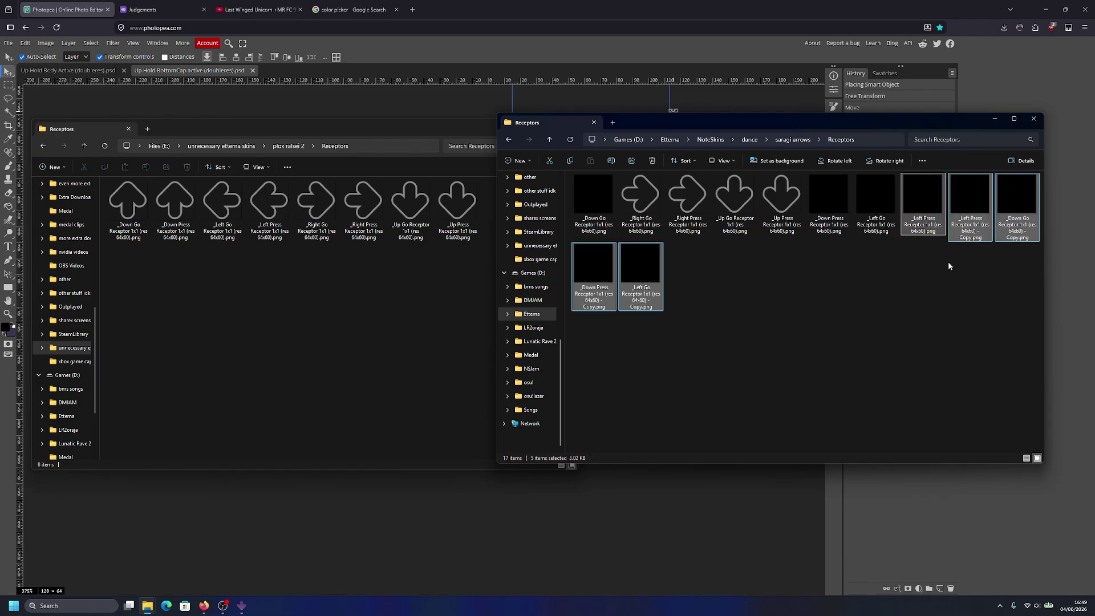
key("ctrl+z")
left_click(922, 201)
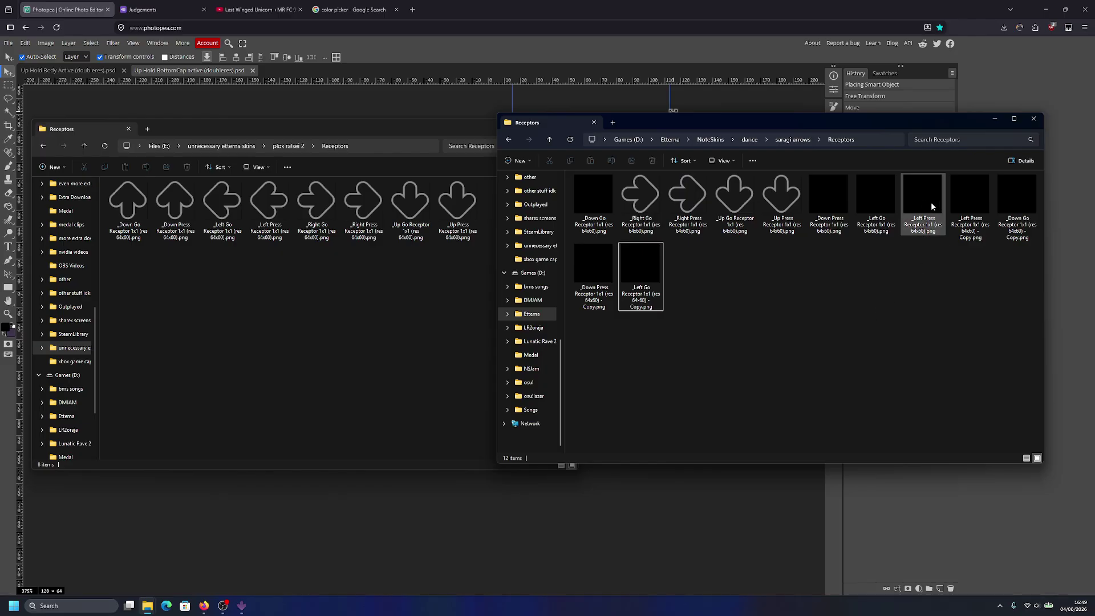
Step: Delete the Right Go arrow image and rename the blank Left Press copy as "_Right Go Receptor 1x1 (res 64x60)"
left_click(640, 196)
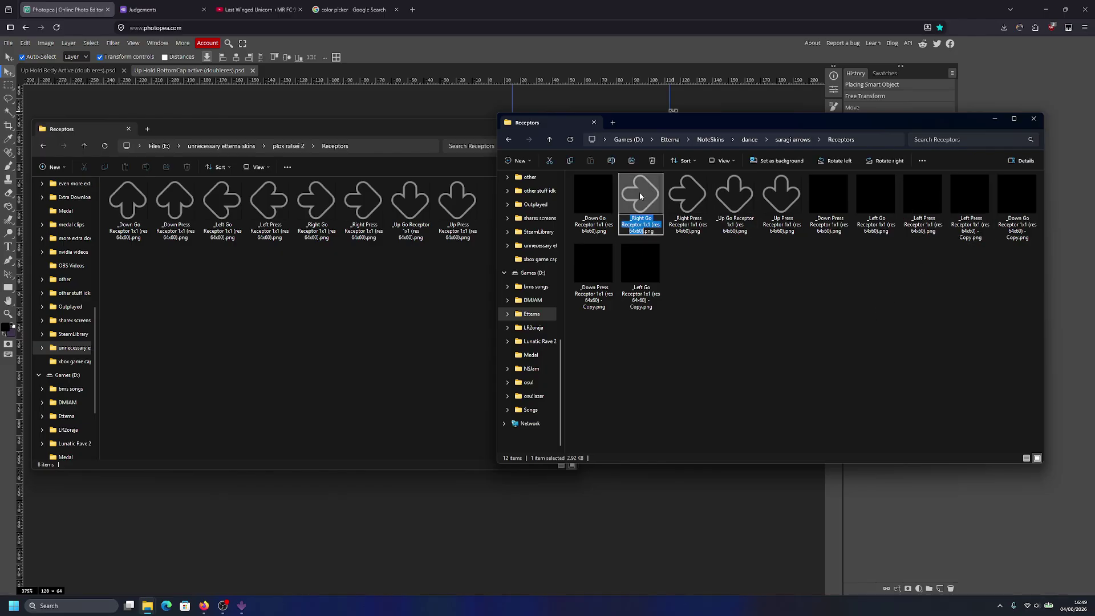
key("Delete")
left_click(930, 189)
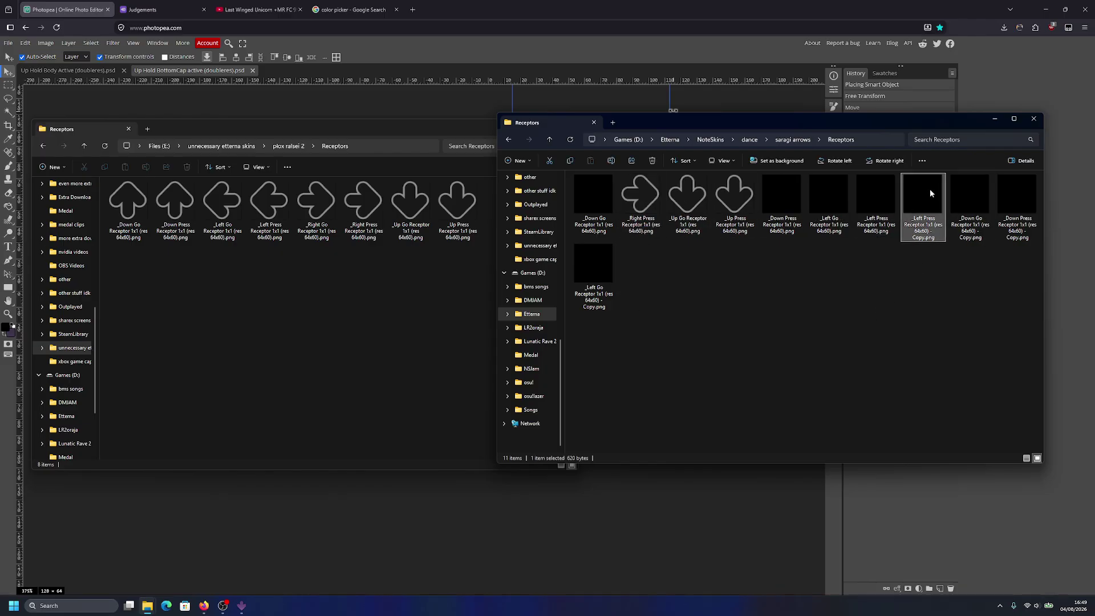
key("F2")
key("ctrl+v")
key("Return")
Step: Delete the Right Press arrow image and rename the blank Down Go copy as "_Right Press Receptor 1x1 (res 64x60)"
left_click(633, 199)
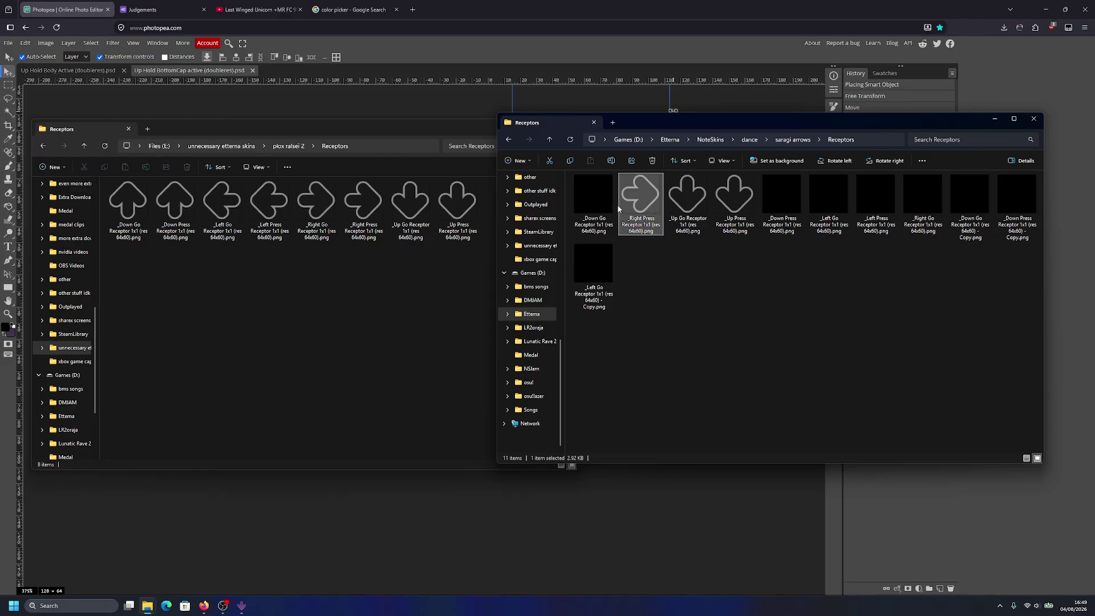
key("F2")
left_click(630, 205, "ctrl")
key("Delete")
left_click(906, 184)
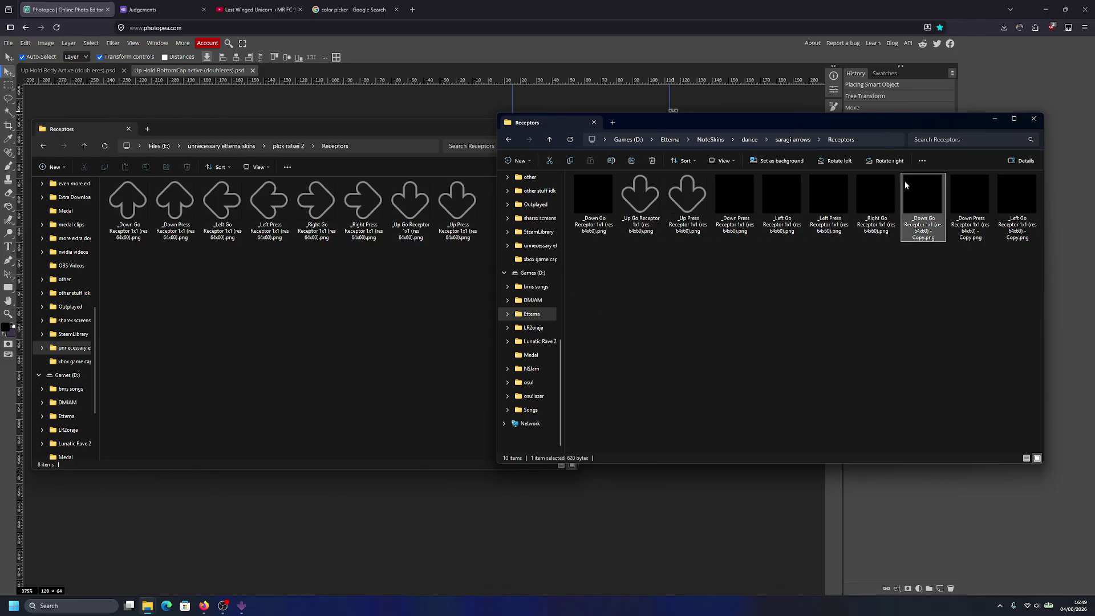
Step: Replace the Up Go and Up Press receptor arrow images with the two remaining blank copies, reusing the original file names
left_click(653, 214)
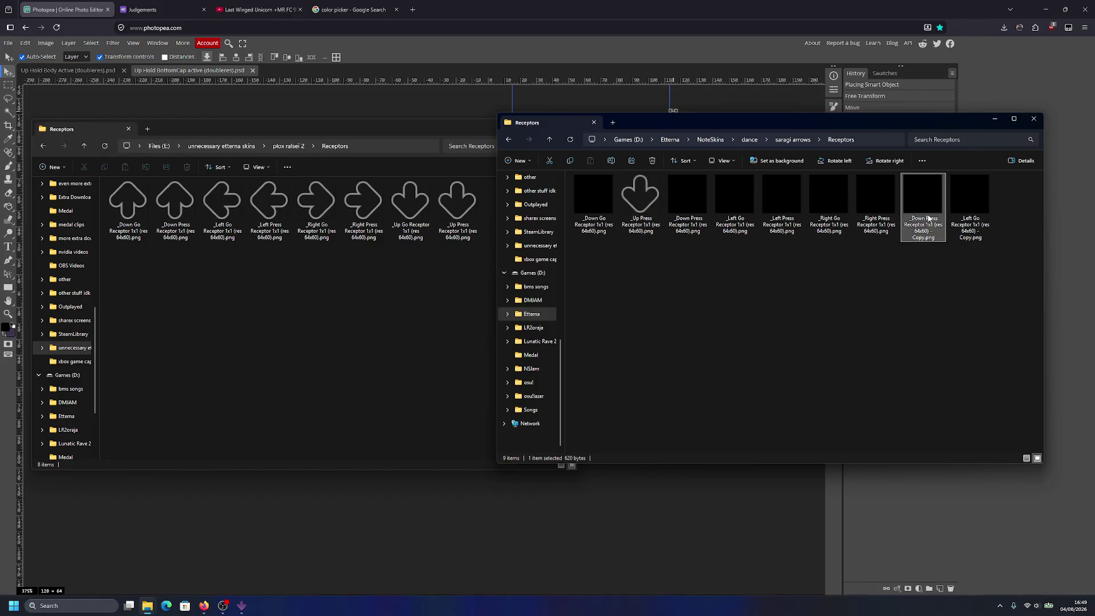
left_click(929, 218)
left_click(629, 194)
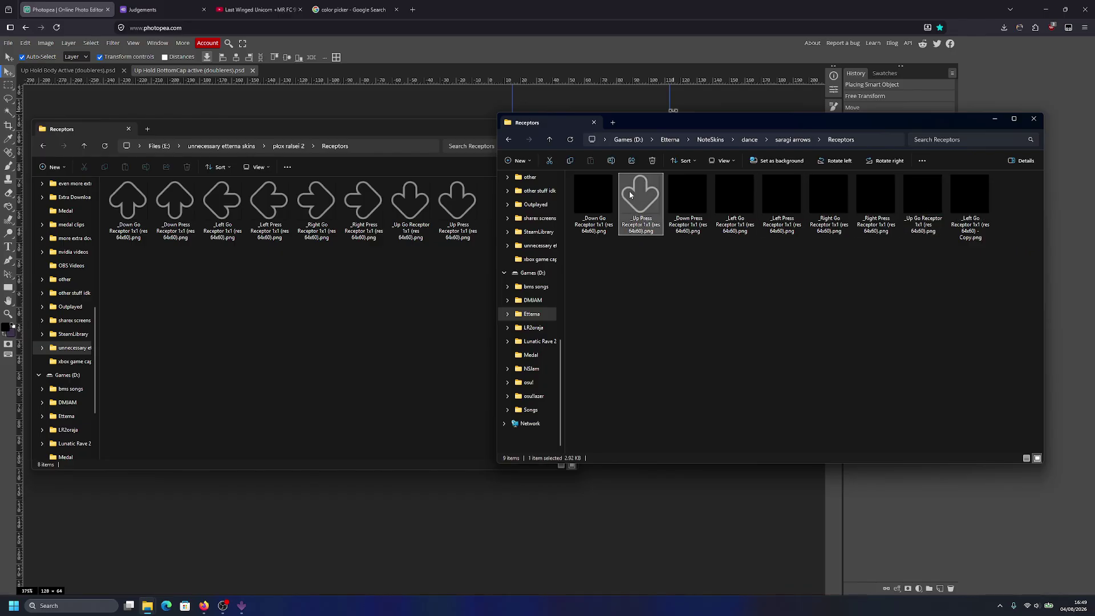
key("Delete")
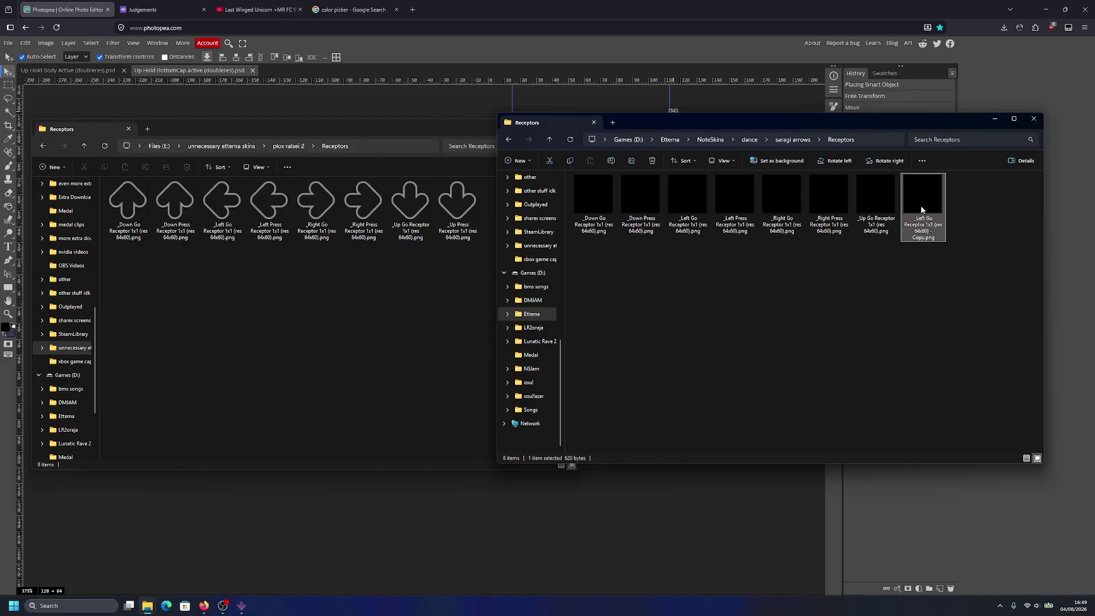
left_click(921, 209)
Step: Switch to Etterna, leave the gameplay options and reload the metrics and textures
key("alt+Tab")
key("Tab")
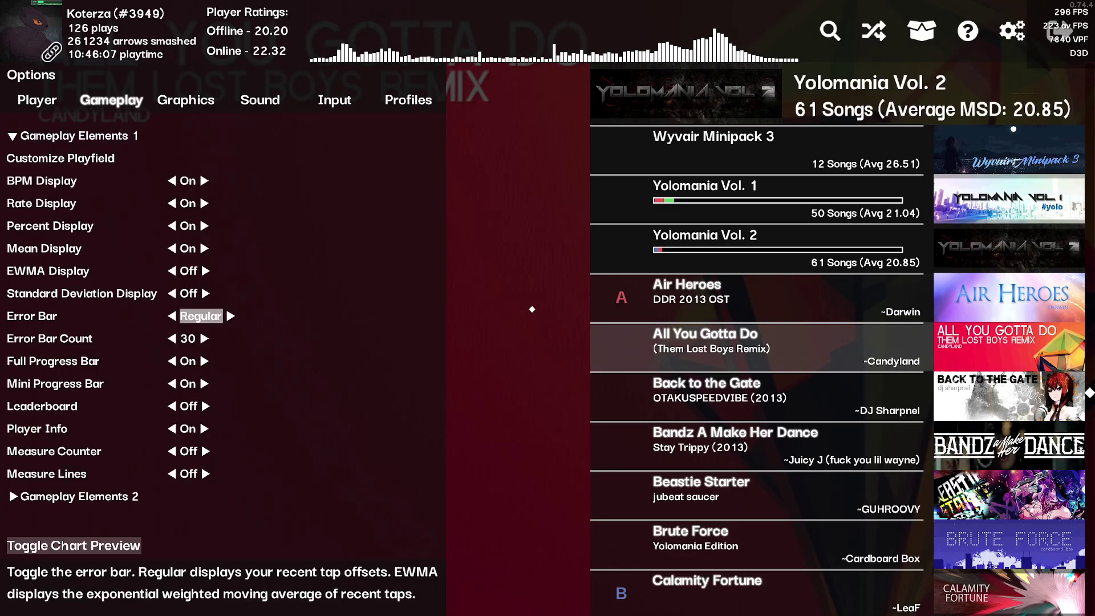
key("F2")
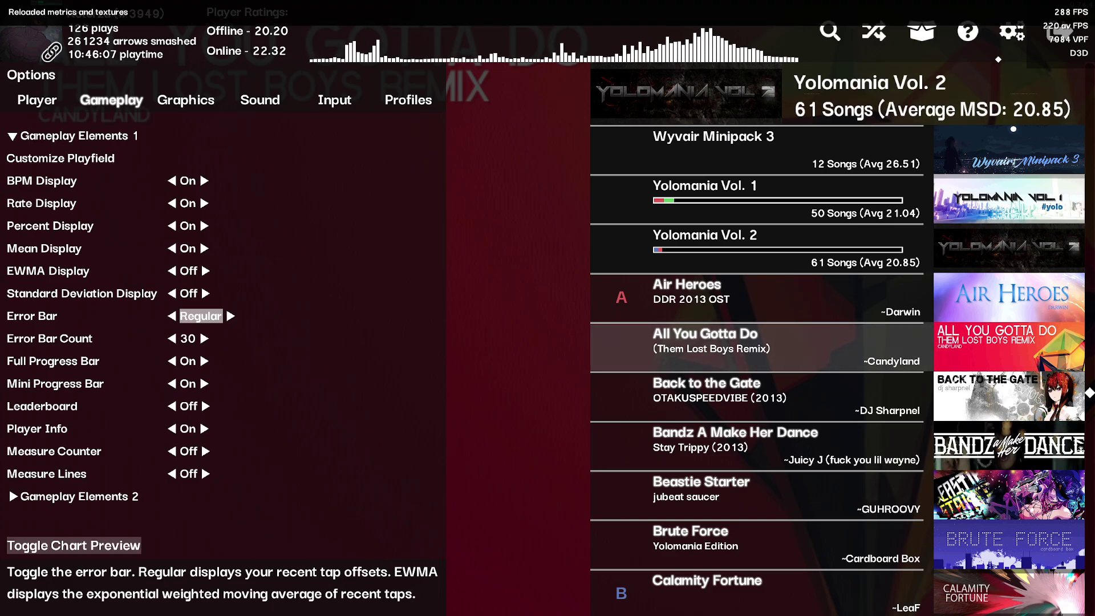
Step: Browse the Yolomania Vol. 2 songs and select Evacuate the Moshpit as the test chart
scroll(766, 402, "down", 4)
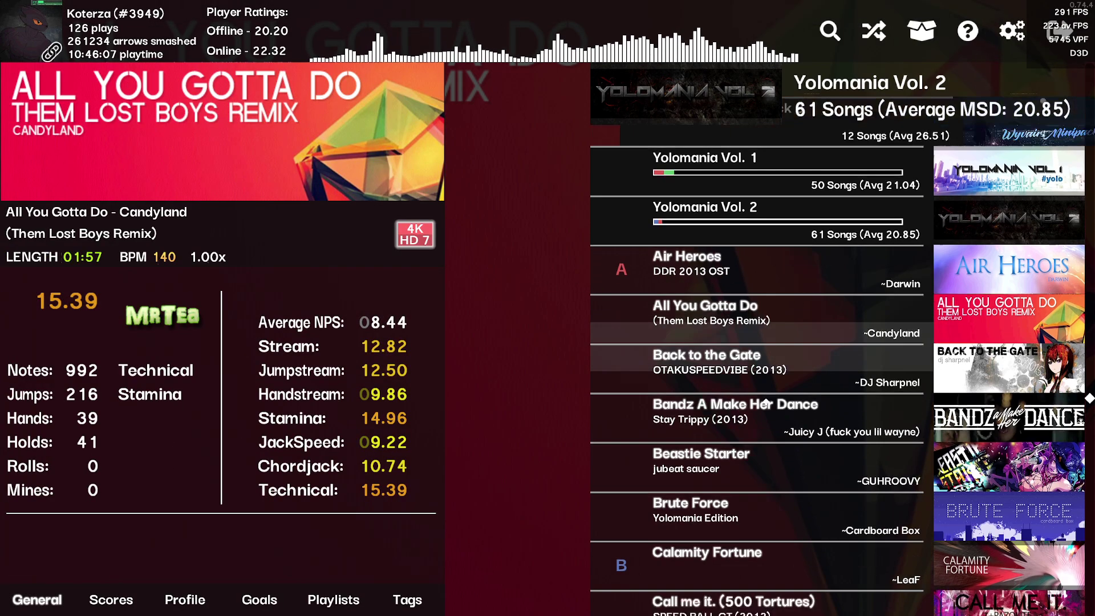
scroll(765, 401, "down", 1)
scroll(766, 402, "up", 6)
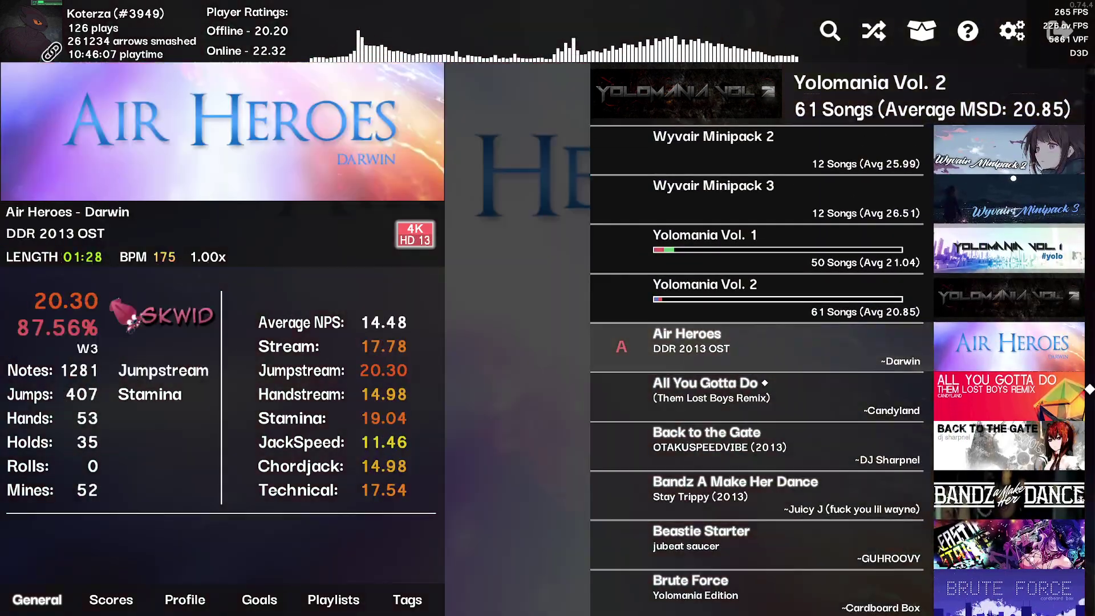
scroll(765, 383, "down", 5)
scroll(765, 384, "down", 12)
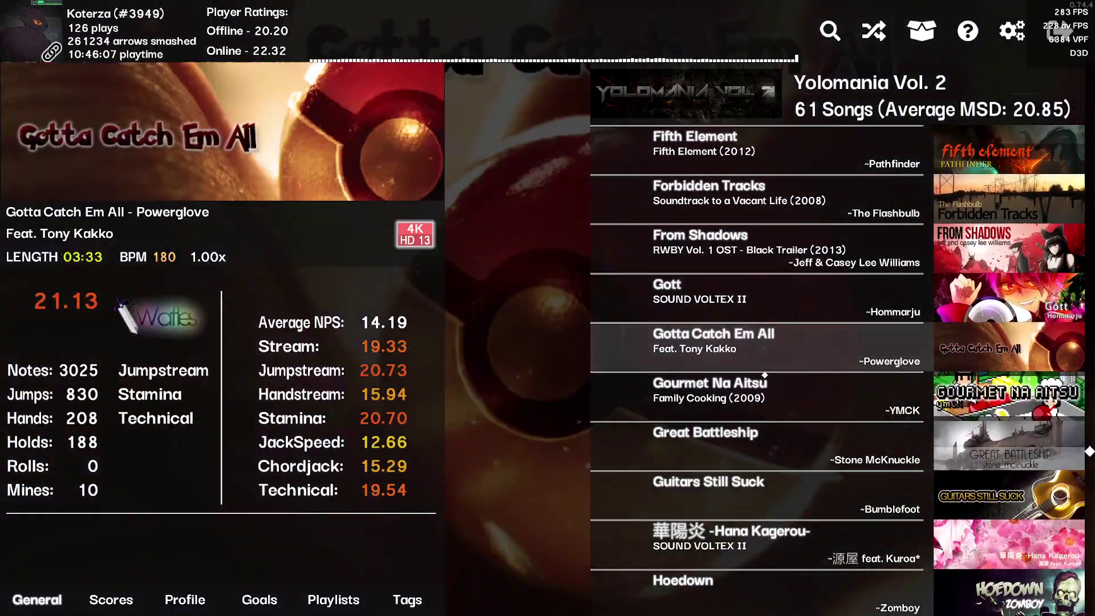
scroll(765, 375, "down", 6)
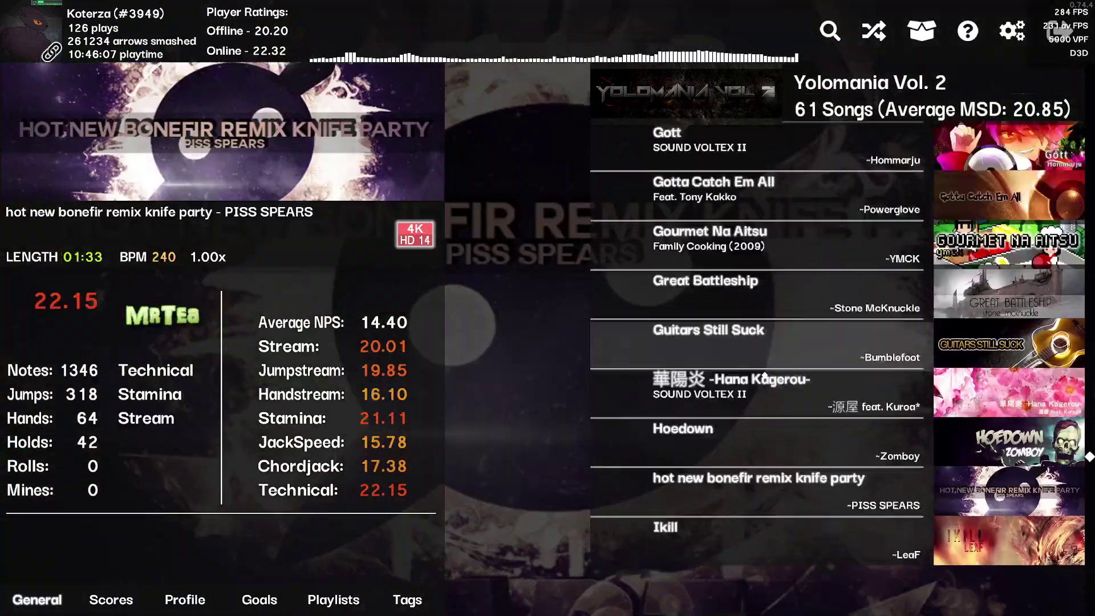
scroll(765, 375, "up", 5)
scroll(765, 375, "up", 6)
scroll(765, 375, "up", 1)
scroll(764, 375, "down", 1)
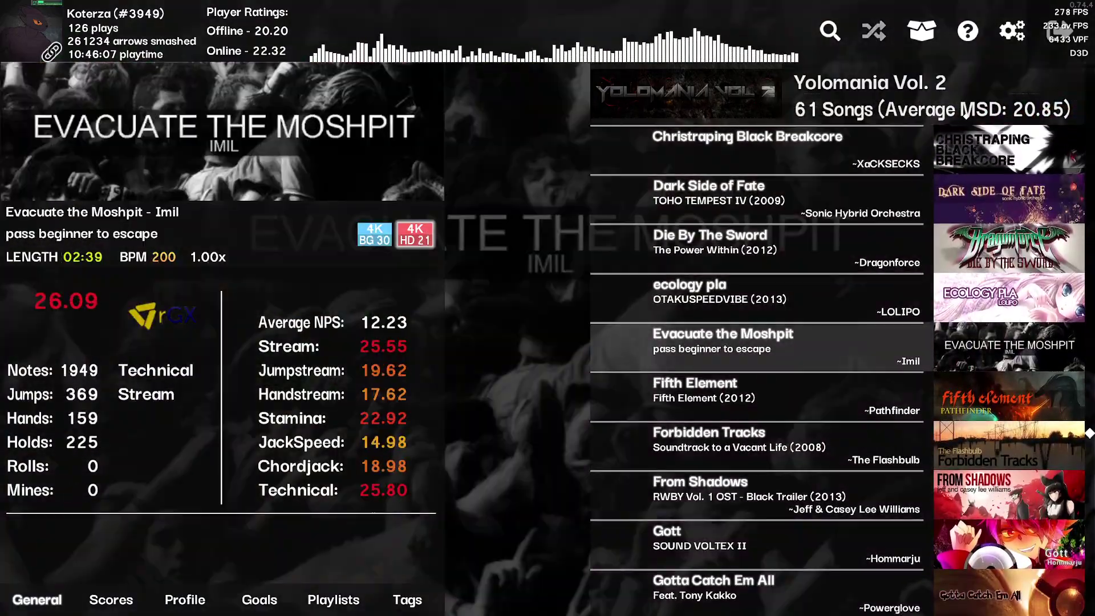
Step: Open the playfield customization from the player options to check the noteskin on Evacuate the Moshpit, and leave it
left_click(1011, 30)
left_click(61, 158)
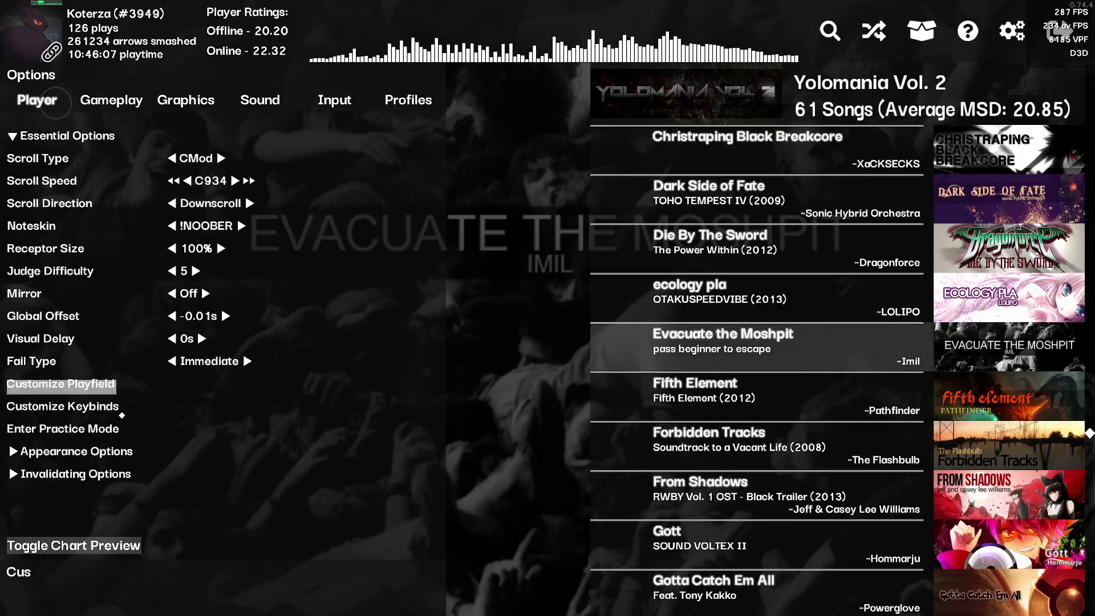
left_click(75, 383)
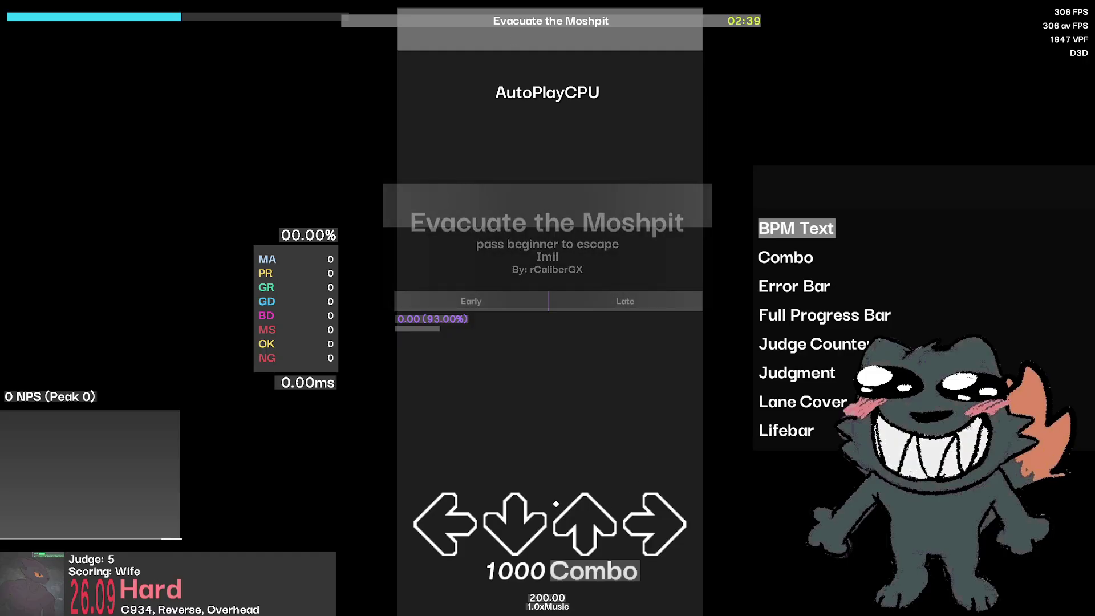
key("Escape")
Step: Set the noteskin in the player options to SARAGI ARROWS and close the options
left_click(1012, 31)
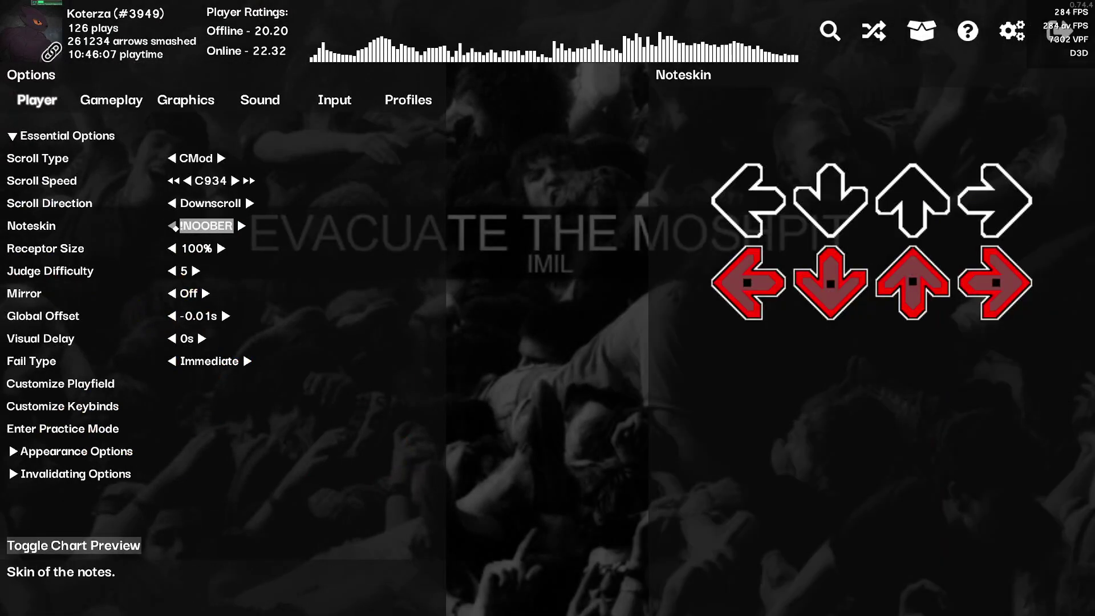
left_click(172, 226)
key("Escape")
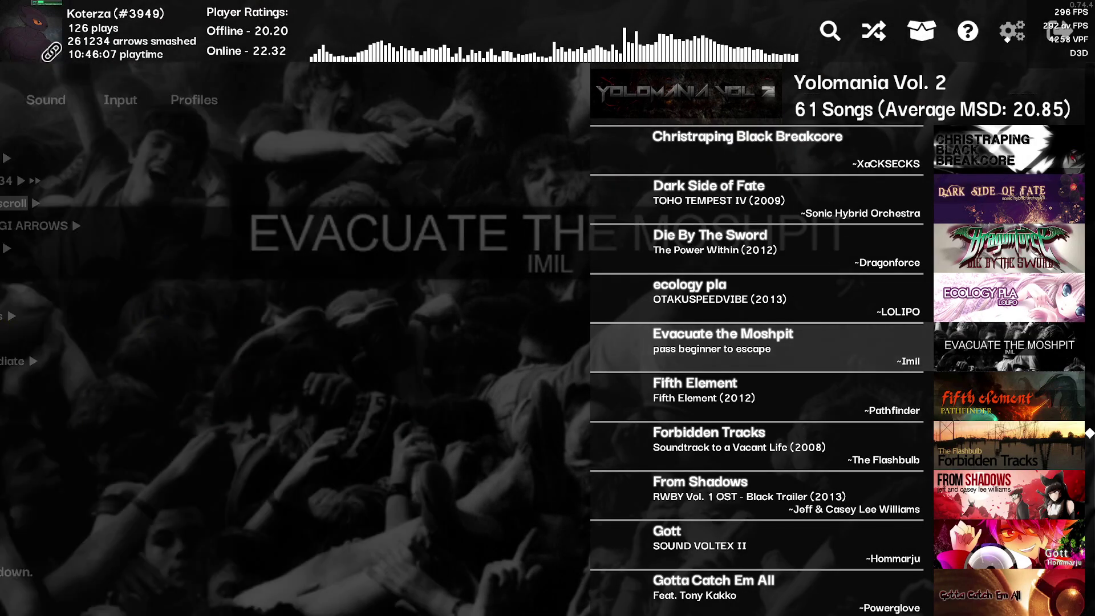
Step: Preview the SARAGI ARROWS notes and blank receptors in the playfield customization, and return to song selection
left_click(1002, 45)
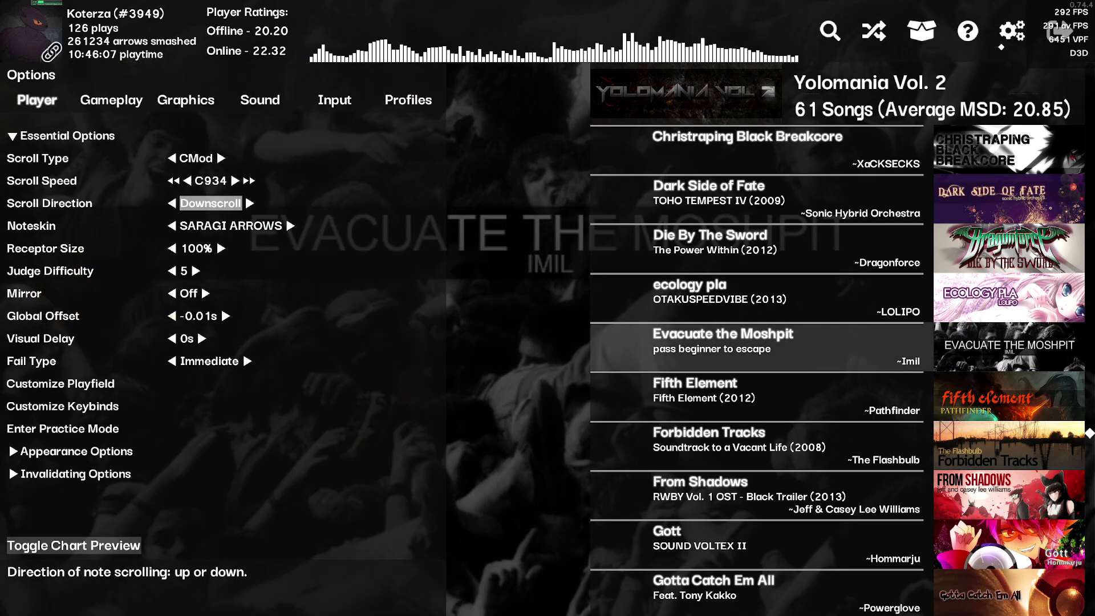
left_click(60, 383)
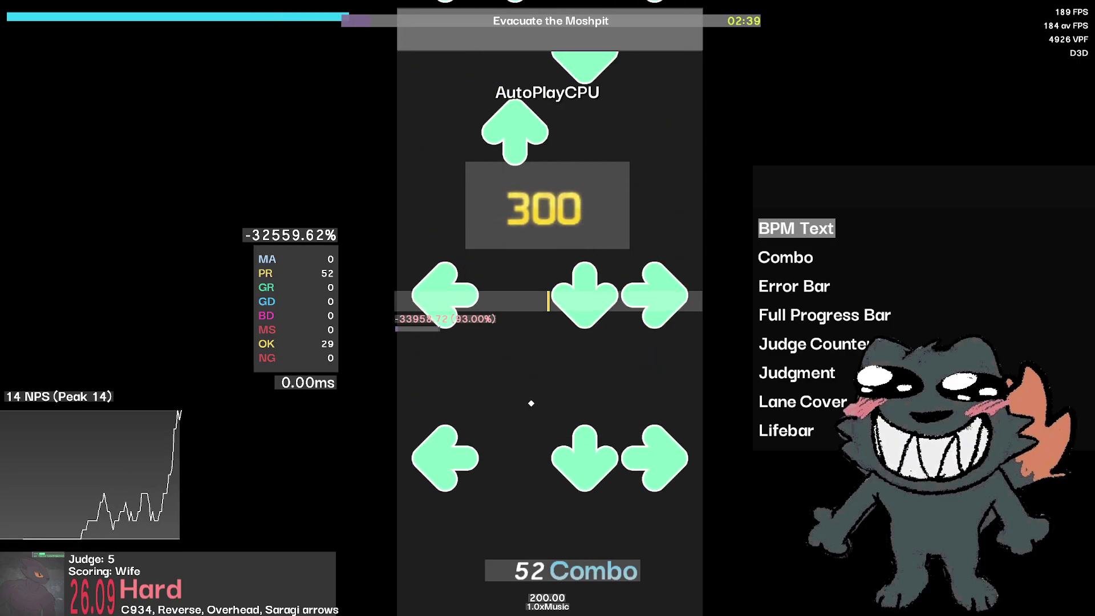
key("Escape")
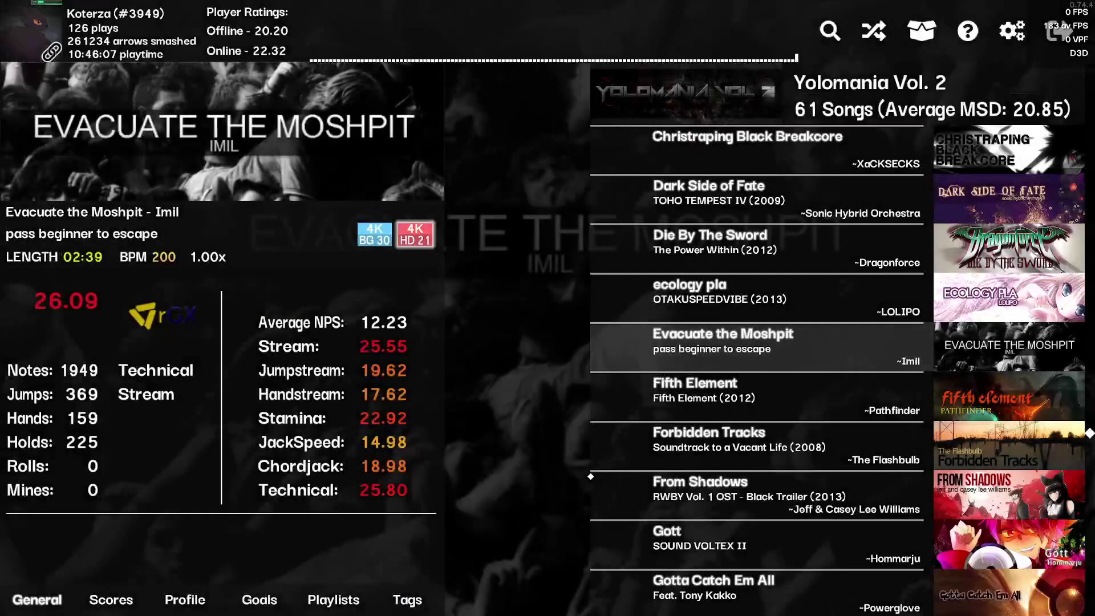
Step: Close Etterna and the plox ralsei 2 Receptors folder, keeping the saragi arrows Receptors window at hand
key("alt+Tab")
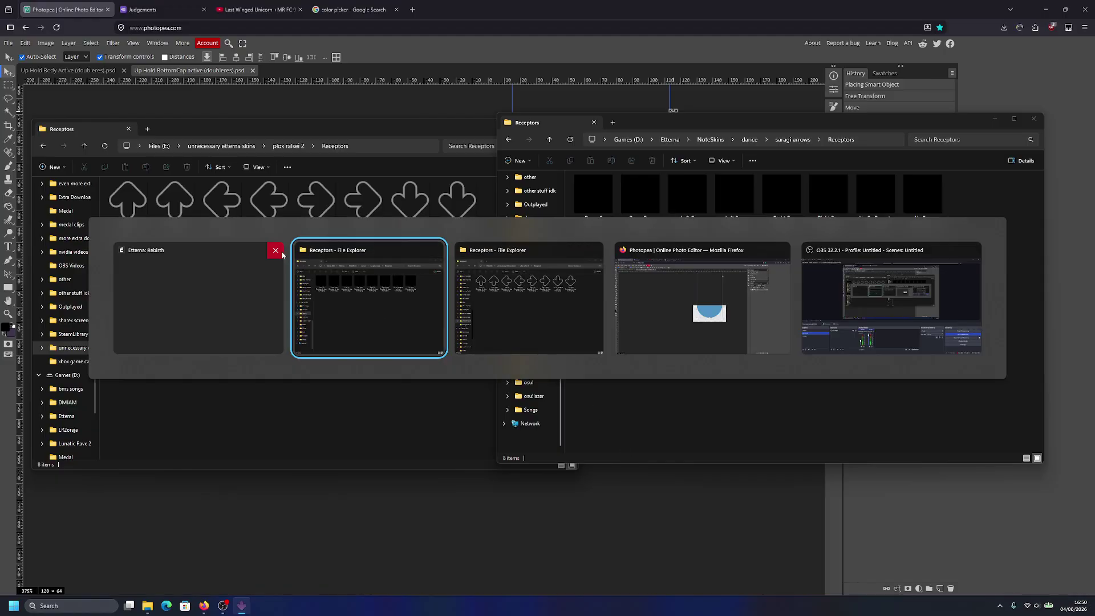
left_click(275, 251)
left_click(428, 319)
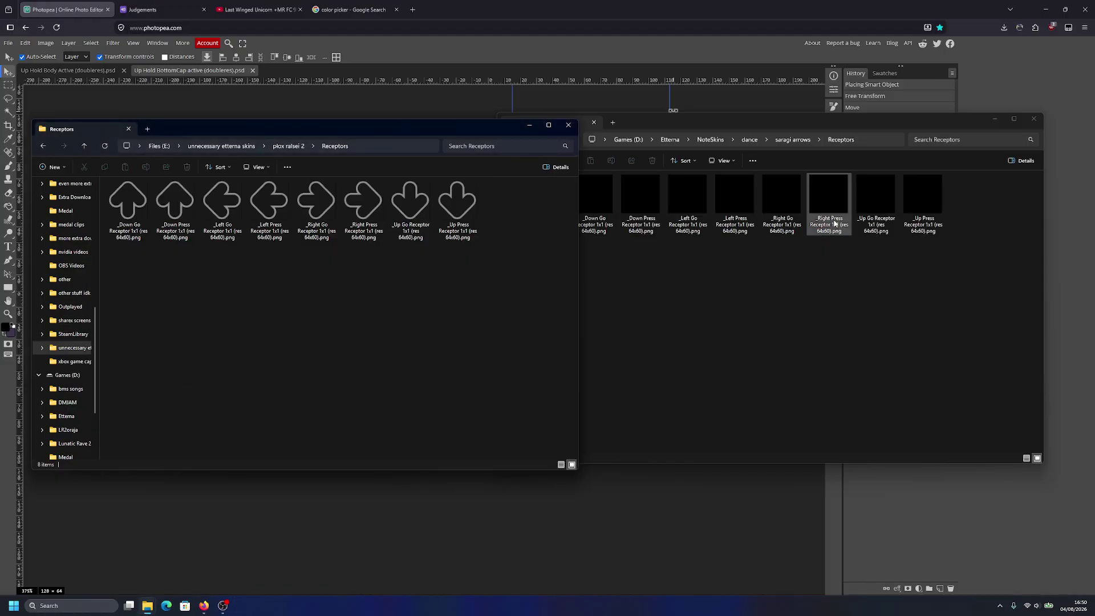
left_click(569, 126)
left_click_drag(769, 125, 535, 150)
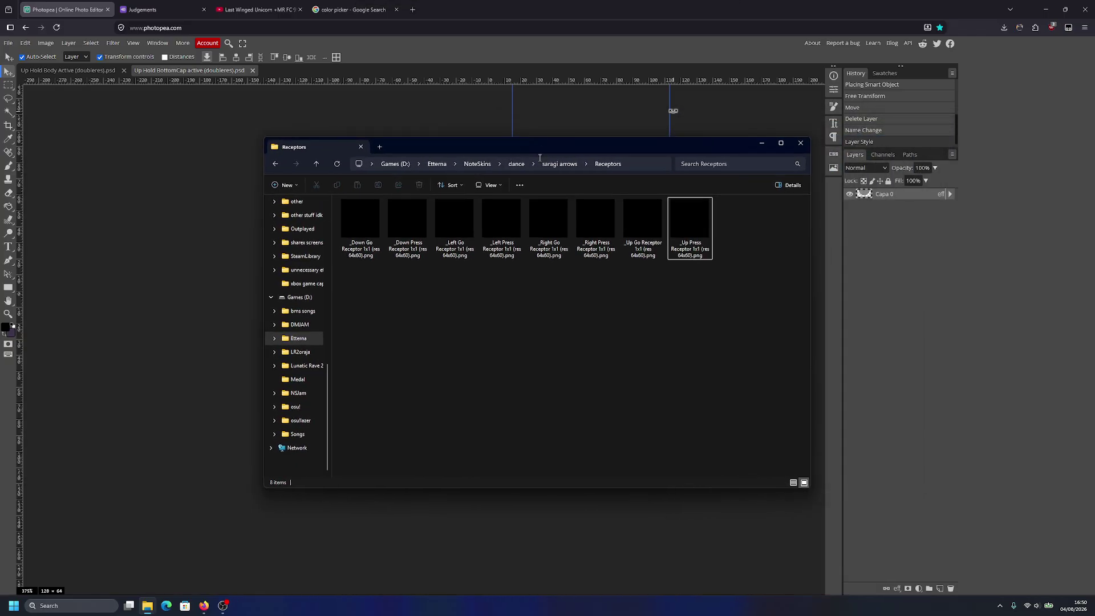
Step: In a new File Explorer window, open the osu! skin folder "-_manzana verde but arrows(lore accurate)" inside Skins
key("super+e")
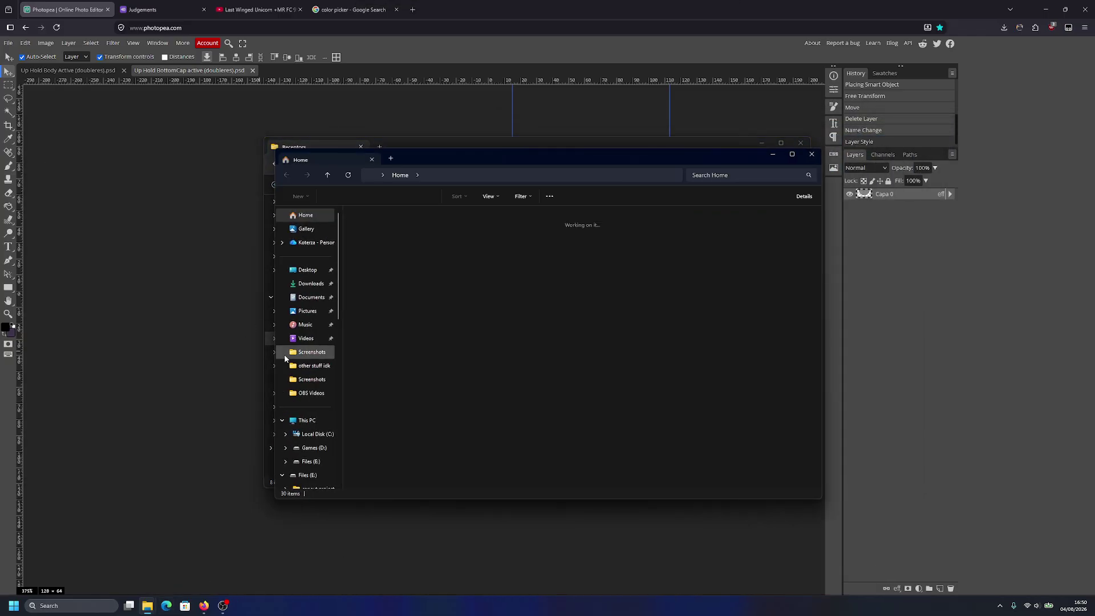
scroll(317, 370, "down", 2)
left_click(308, 417)
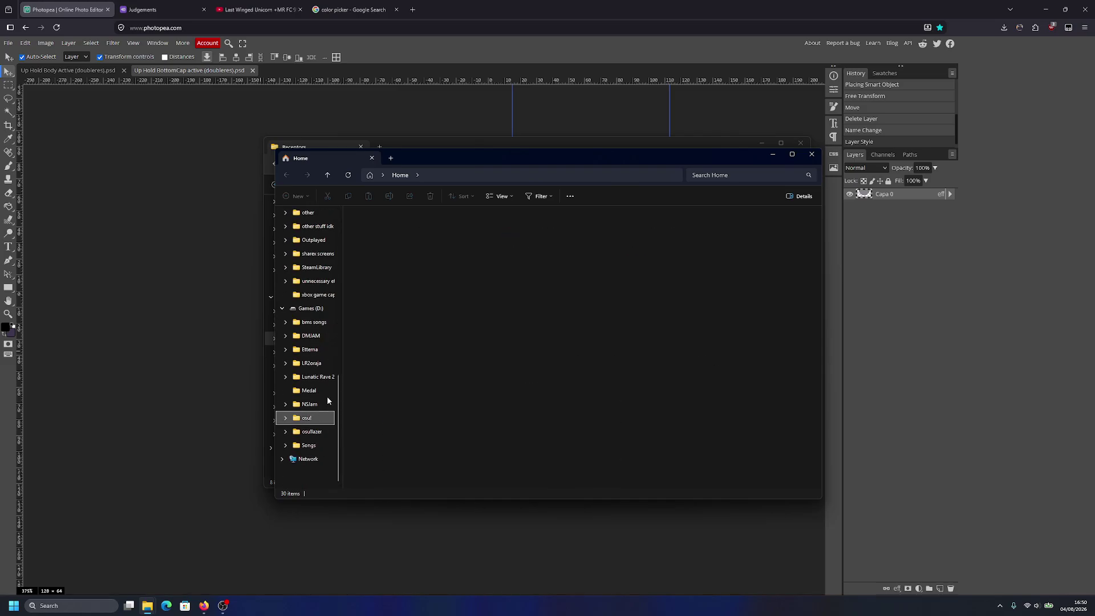
double_click(631, 296)
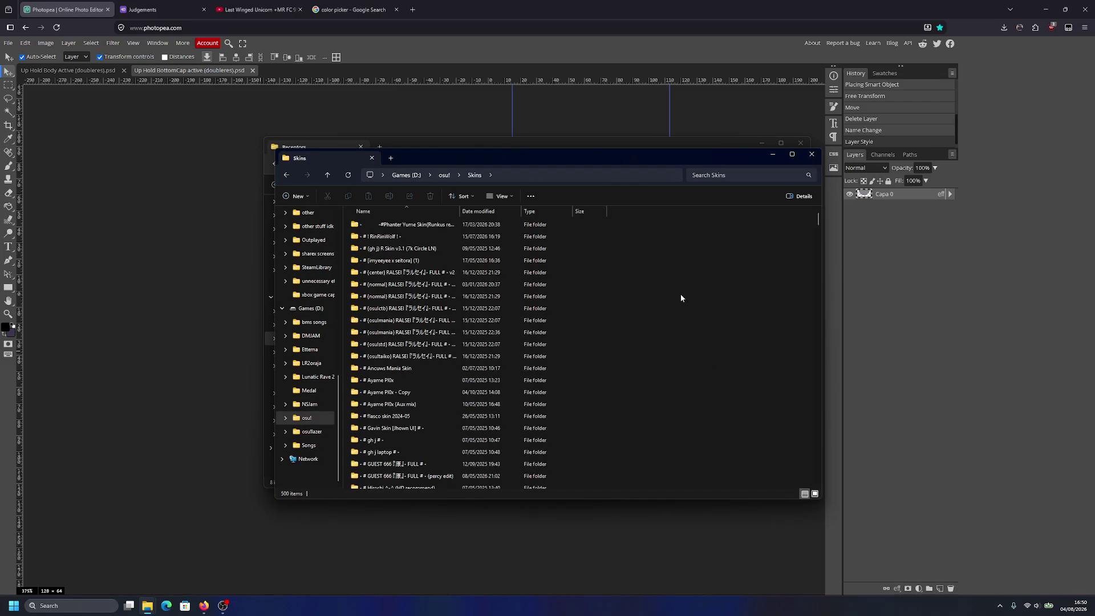
type("-_")
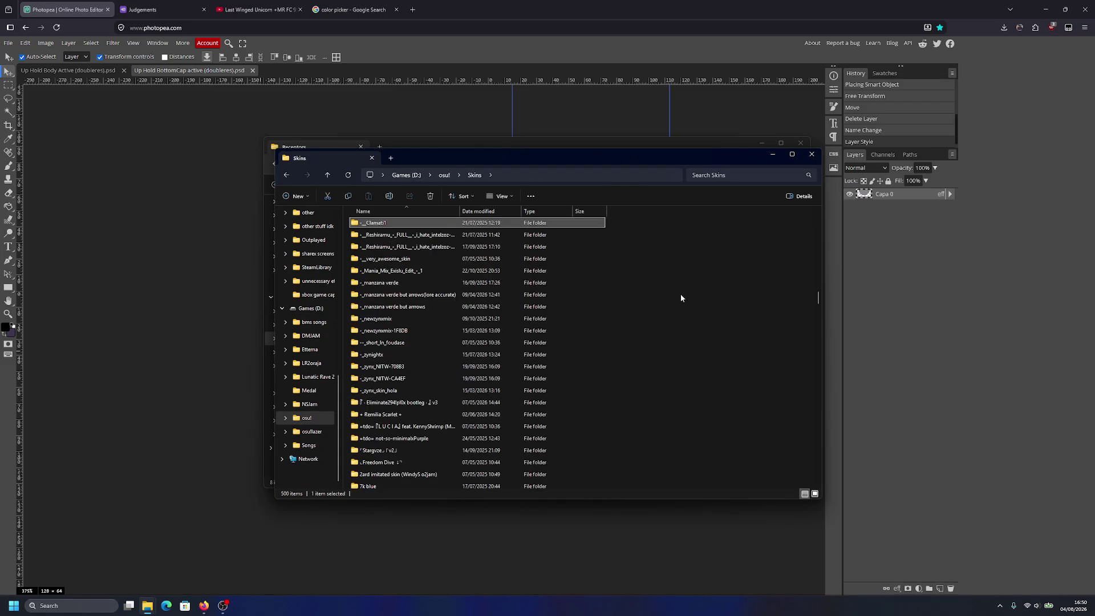
double_click(456, 294)
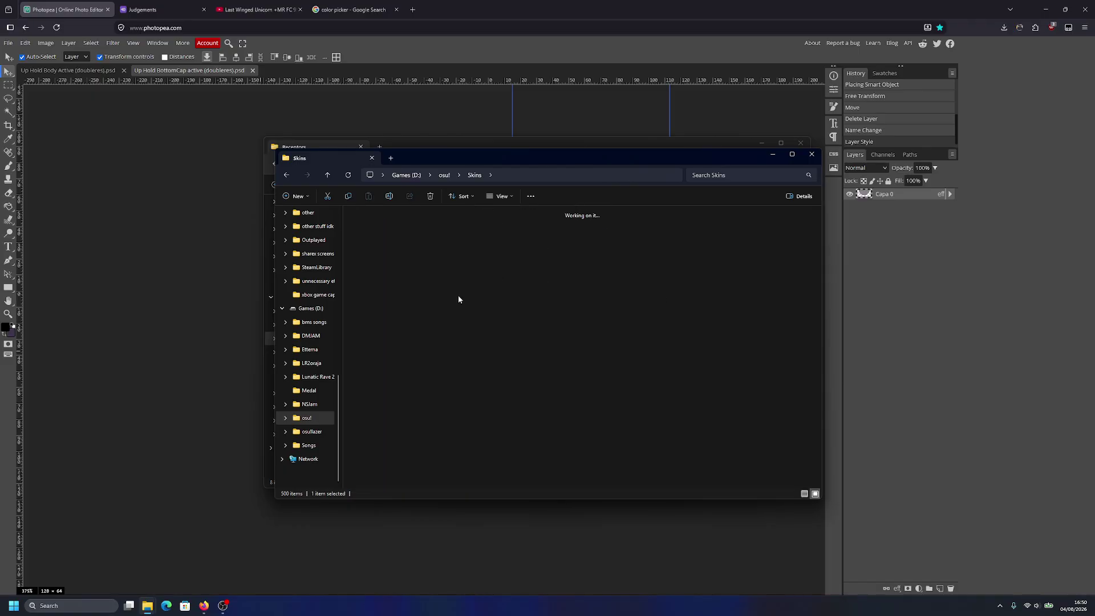
Step: Look through the skin's files for the judgement images and open its mania folder
left_click(374, 226)
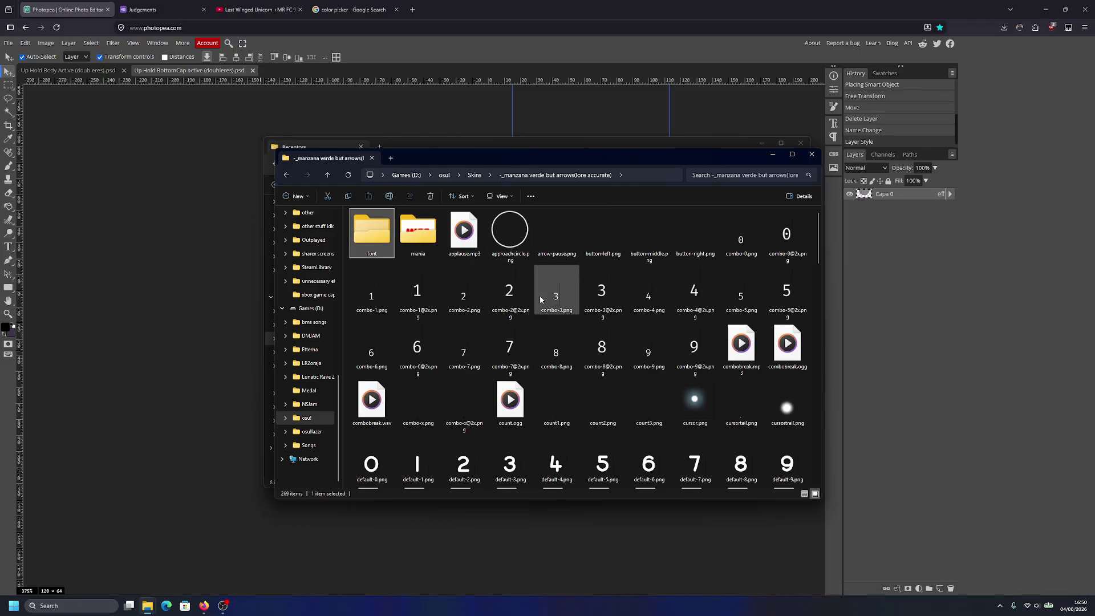
scroll(597, 263, "down", 3)
left_click_drag(596, 166, 481, 146)
scroll(464, 328, "down", 10)
scroll(465, 328, "up", 5)
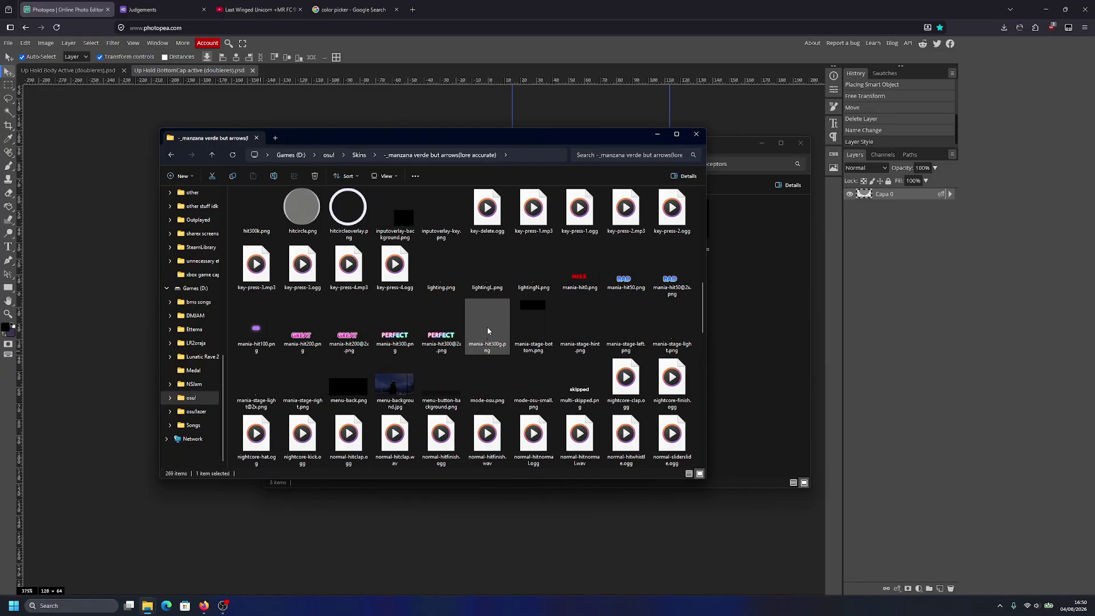
scroll(488, 330, "up", 5)
double_click(303, 212)
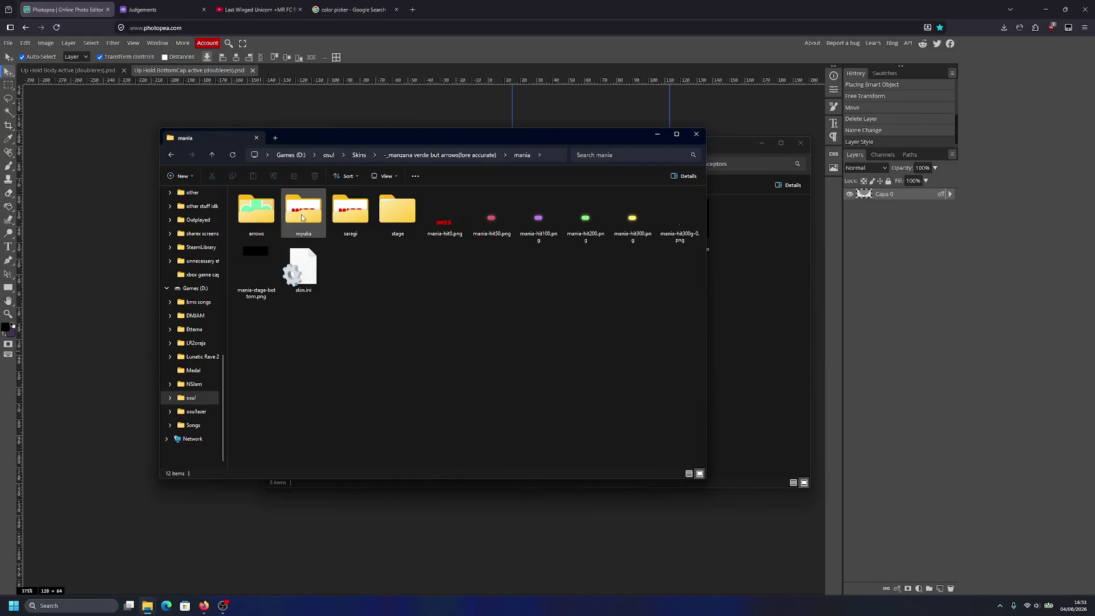
Step: Close the Up Hold Body Active and Up Hold BottomCap active documents in Photopea, and bring the mania folder window back up
left_click(758, 304)
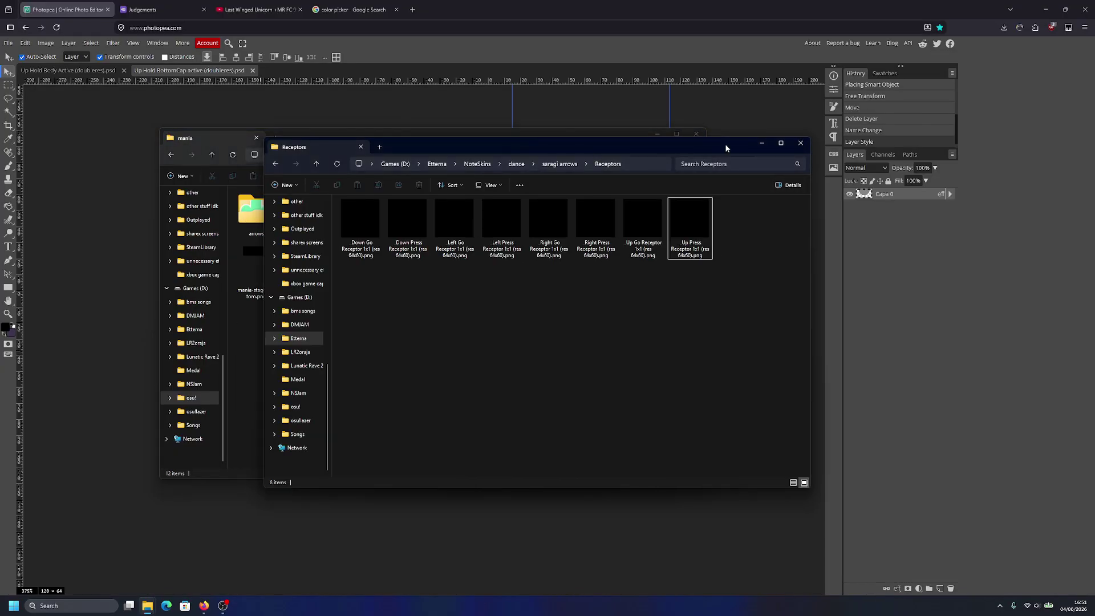
left_click_drag(726, 148, 829, 163)
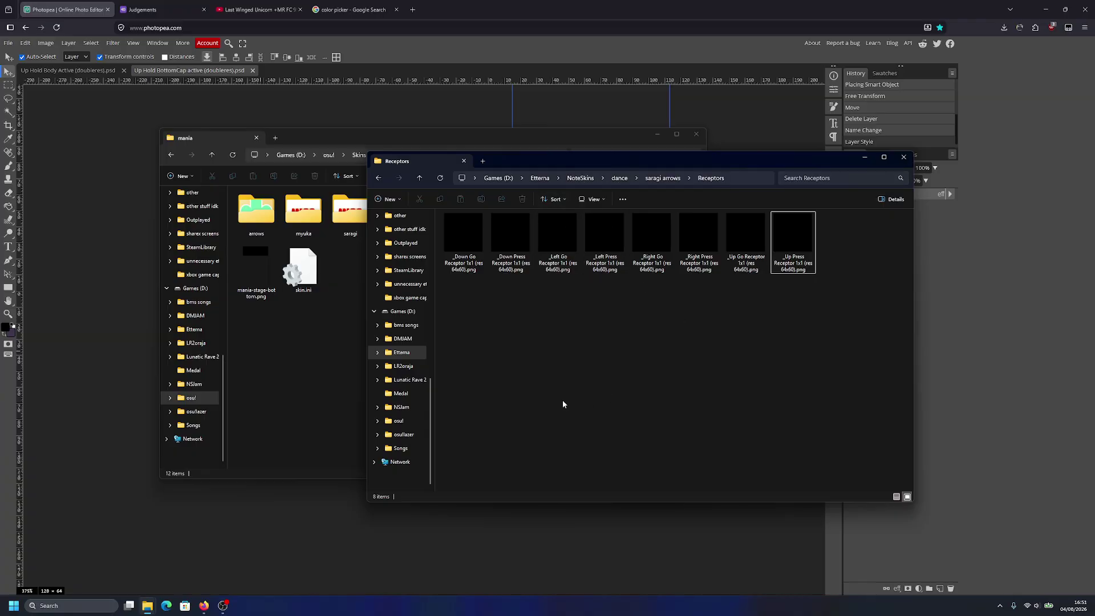
left_click(264, 84)
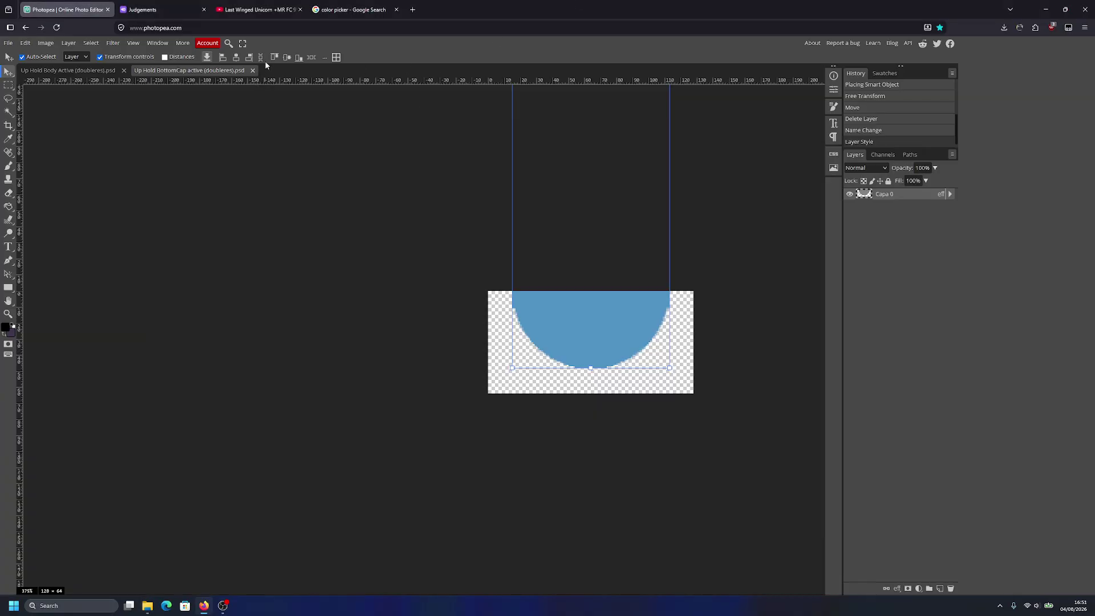
left_click(253, 70)
left_click(123, 70)
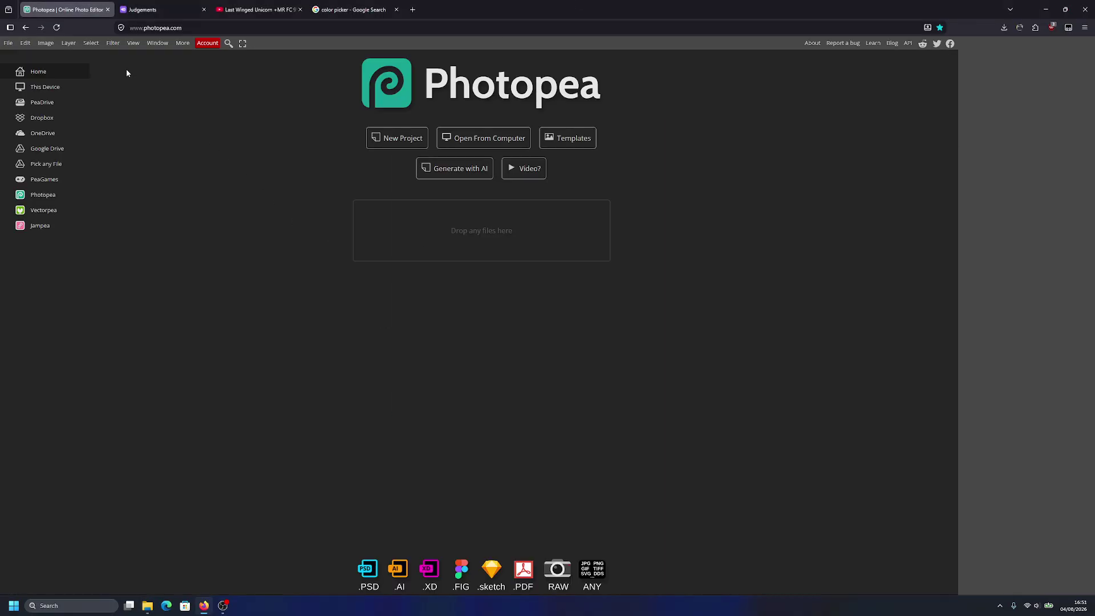
left_click(483, 138)
key("alt+Tab")
left_click(594, 292)
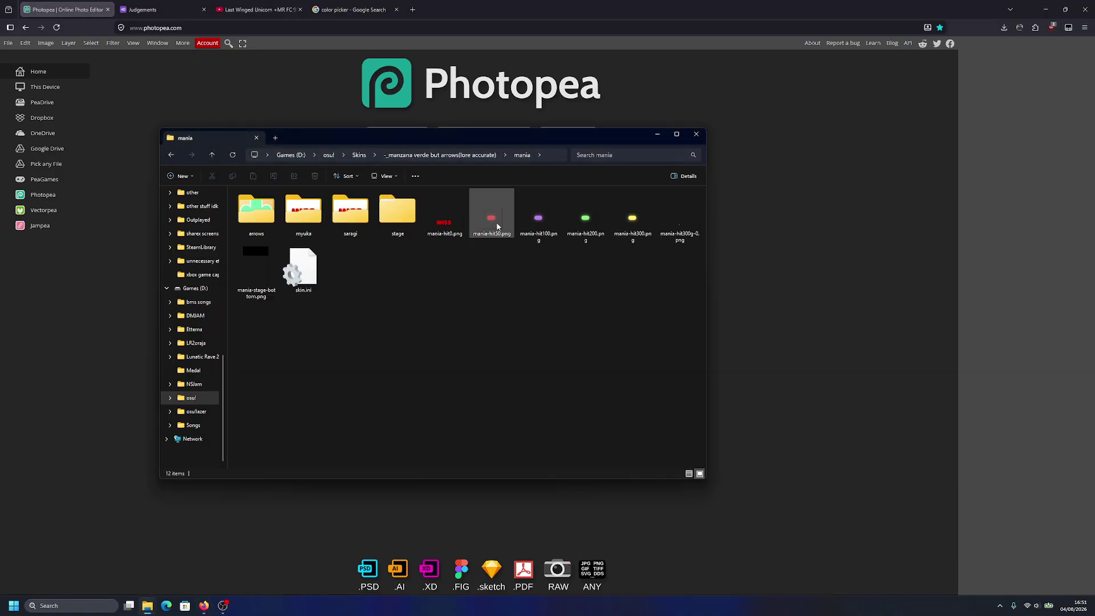
Step: Clear the "mania" search on the Etterna Judgements page and look through the full list of judgement sets
left_click(142, 10)
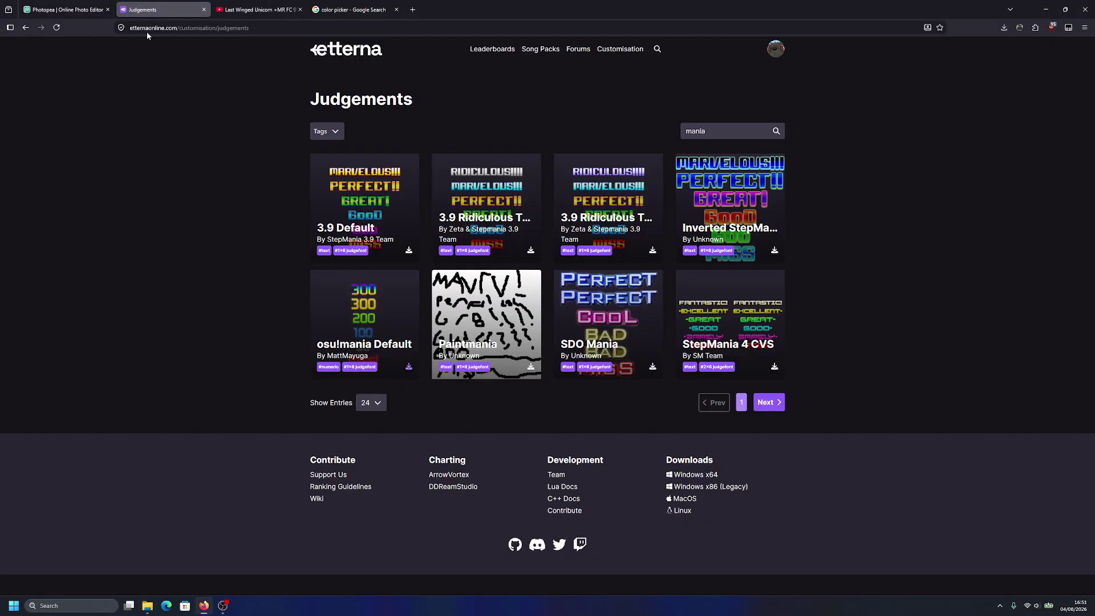
double_click(733, 133)
key("alt+Tab")
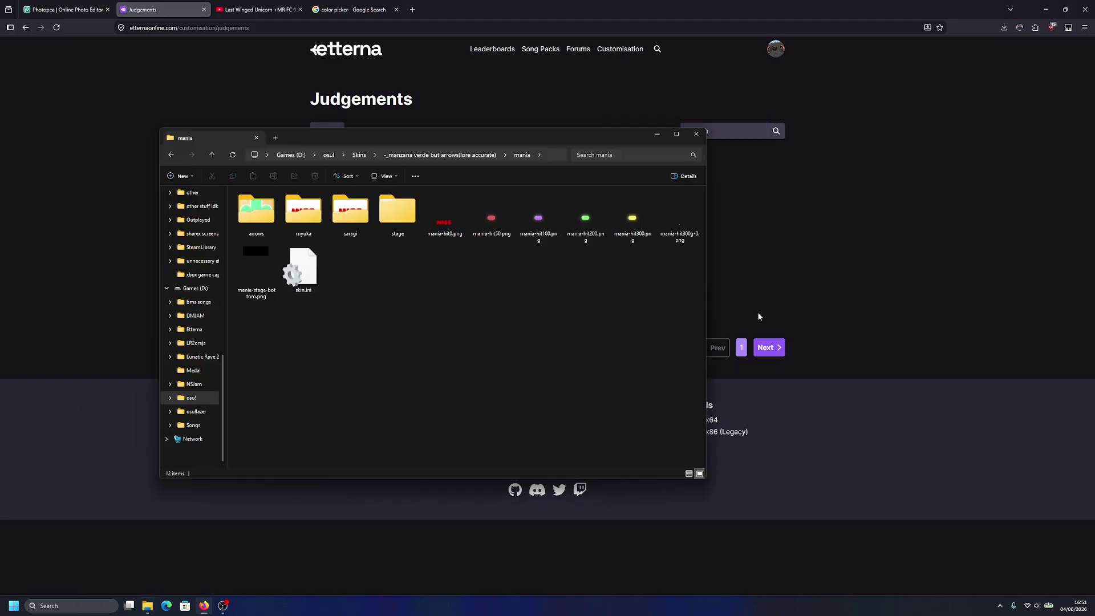
left_click(783, 230)
scroll(694, 295, "down", 4)
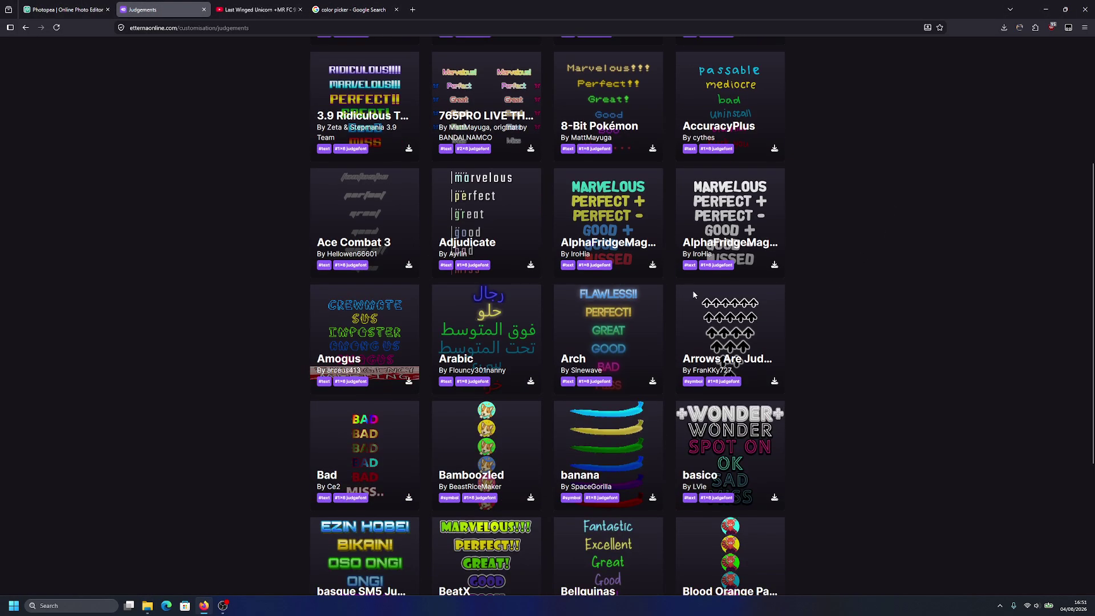
Step: Bring up the Etterna File Explorer window and open its Assets\Judgments folder
key("ctrl+shift+Tab")
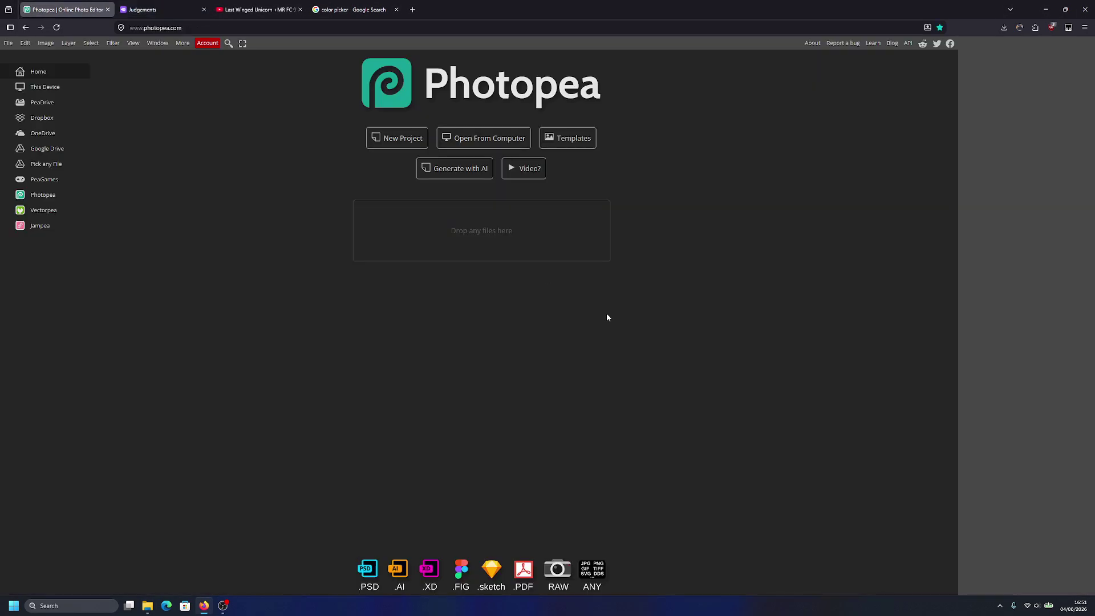
key("alt+Tab")
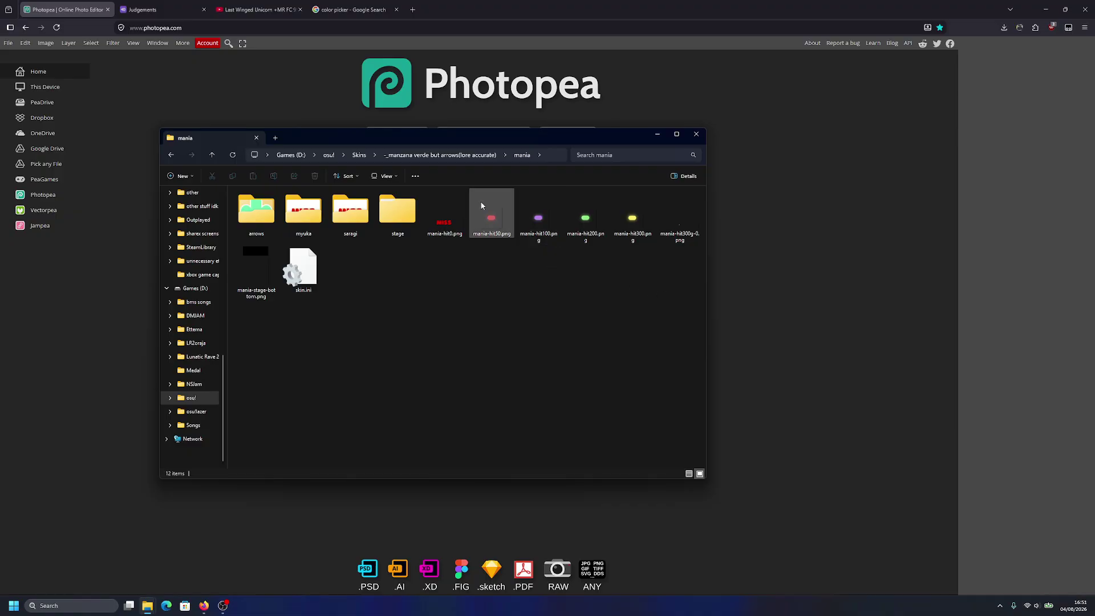
key("alt+Tab")
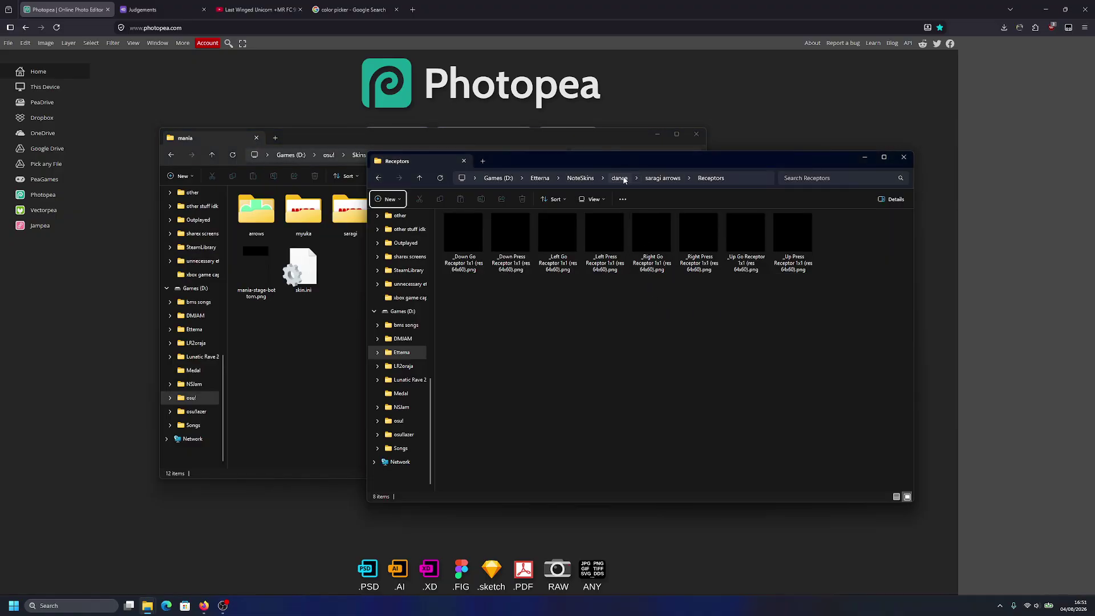
left_click(540, 179)
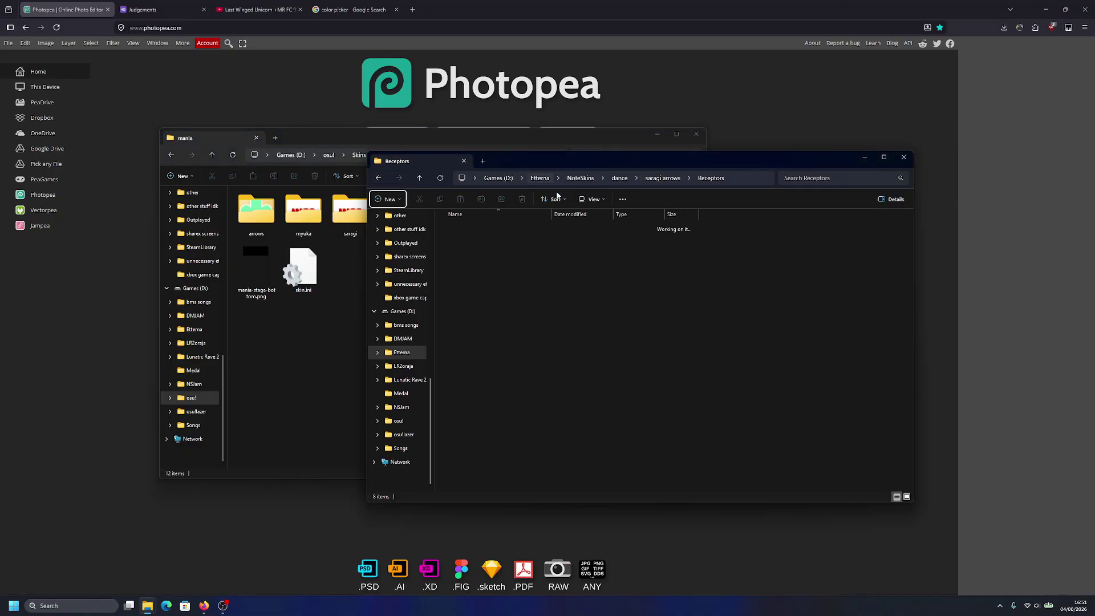
double_click(507, 239)
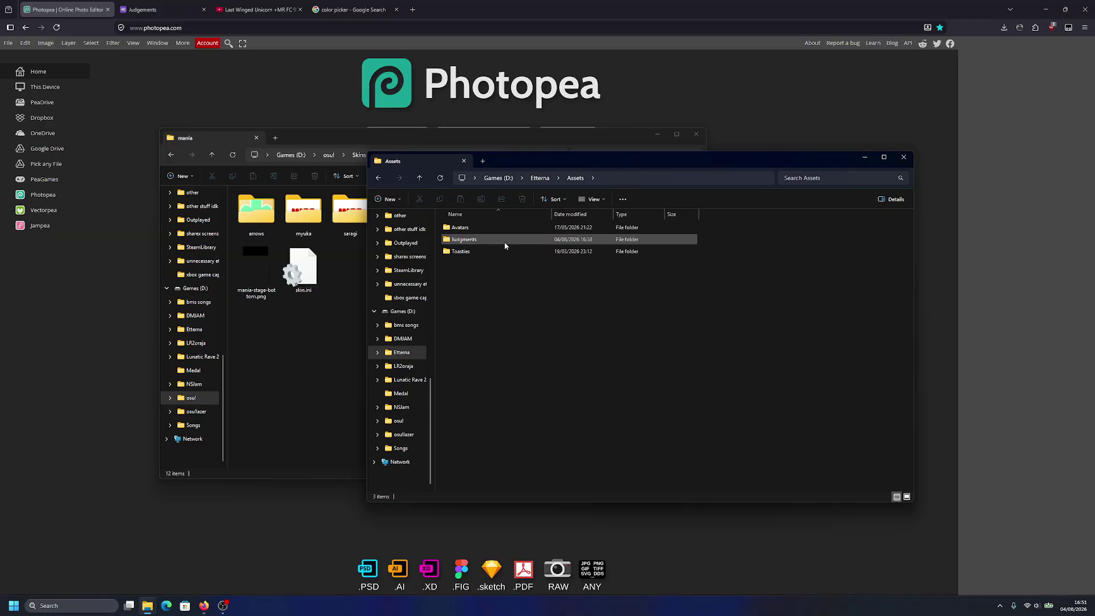
double_click(505, 242)
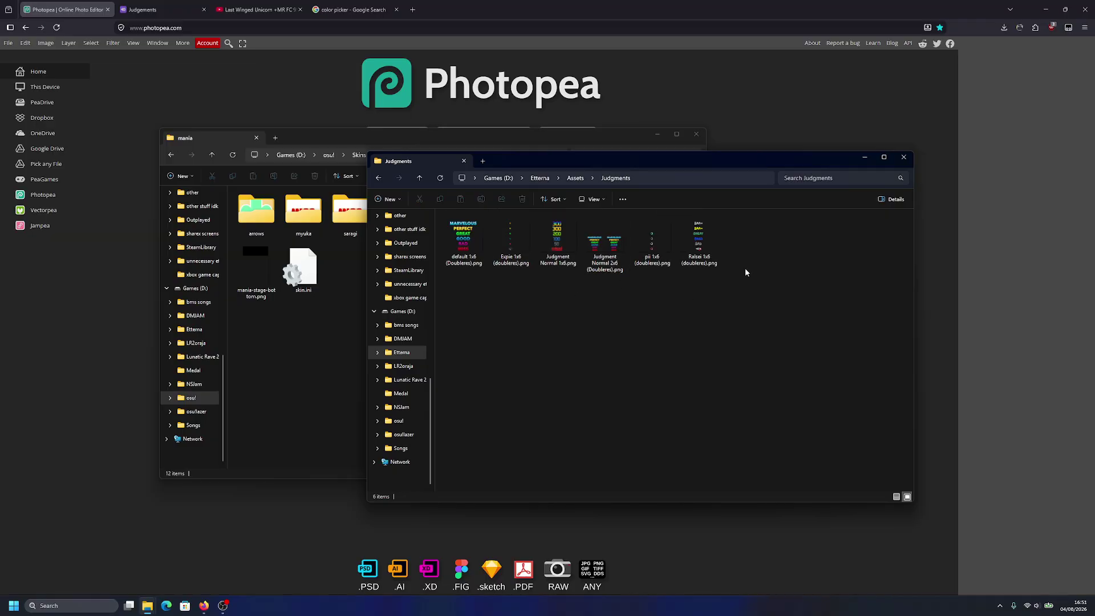
left_click_drag(652, 239, 94, 339)
left_click(95, 339)
key("alt+Tab")
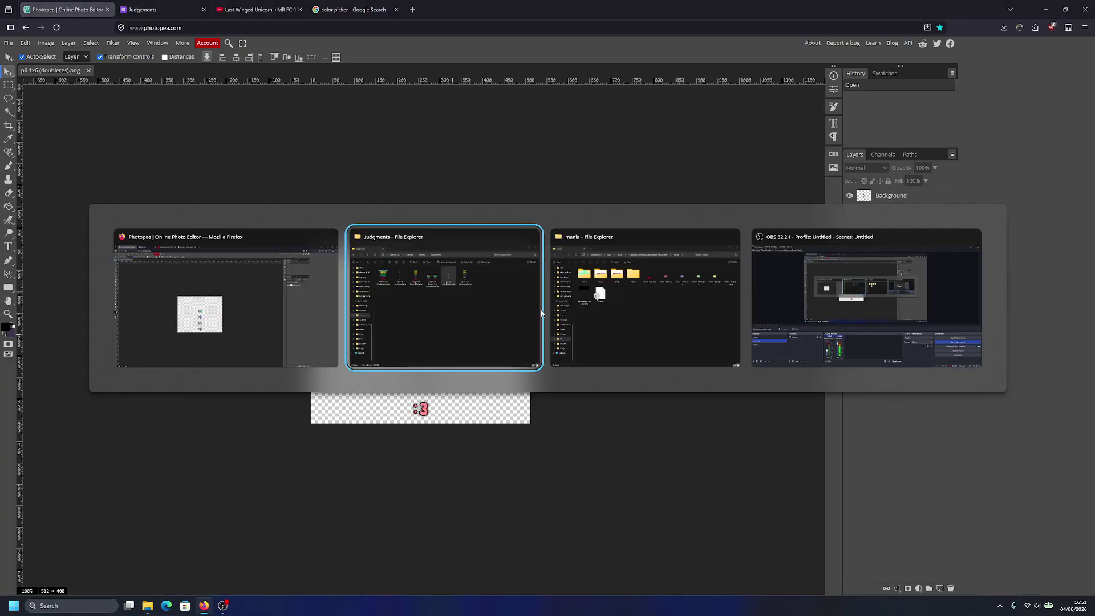
left_click(254, 313)
left_click(88, 70)
Step: Open the judgement sheet "default 1x6 (Doubleres).png" from the Judgments folder in Photopea
key("alt+Tab")
left_click(487, 308)
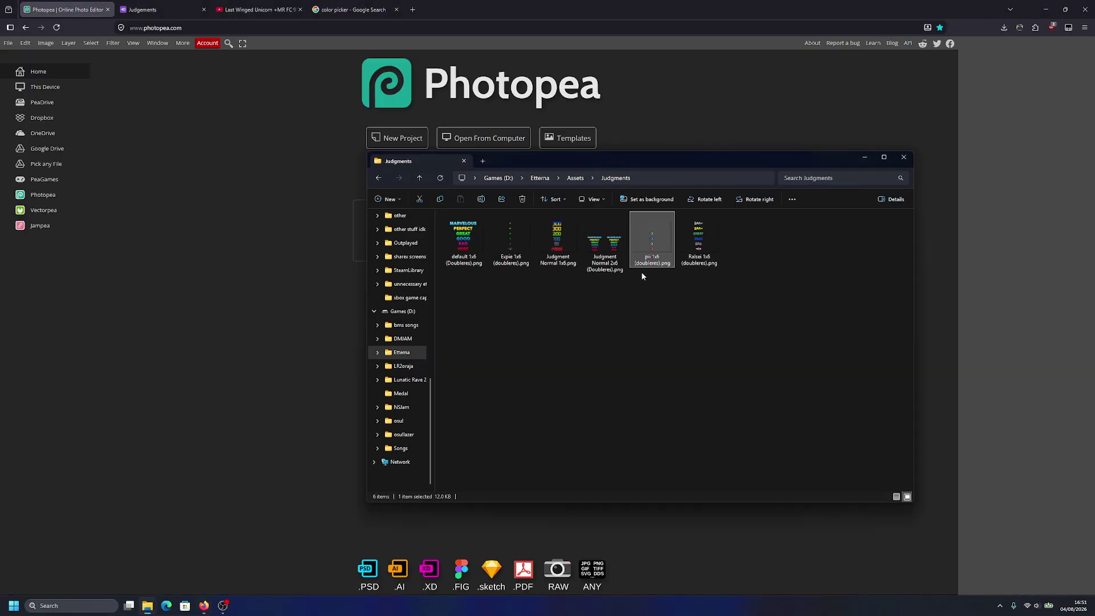
left_click(463, 239)
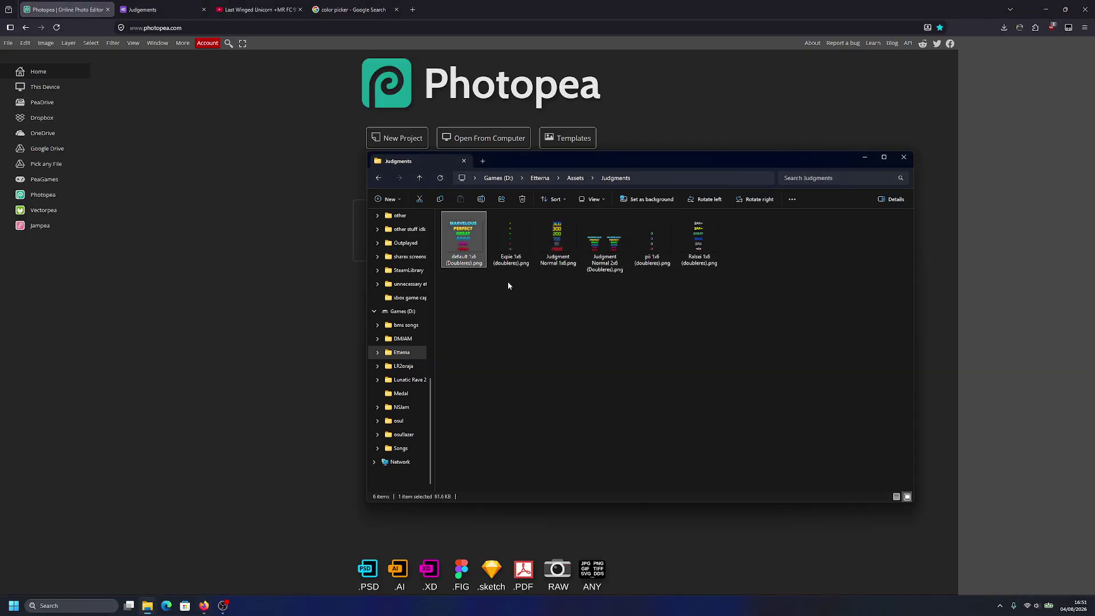
left_click_drag(475, 241, 214, 299)
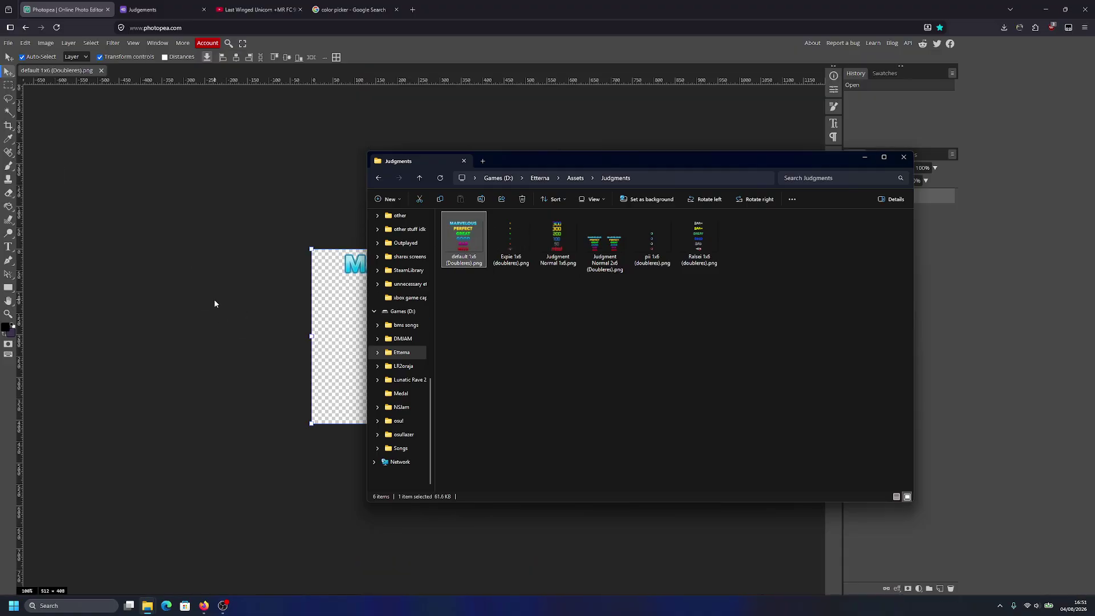
left_click(162, 282)
Step: Place the six images mania-hit0 through mania-hit300g-0 from the osu! mania folder into the default judgement sheet
key("alt+Tab")
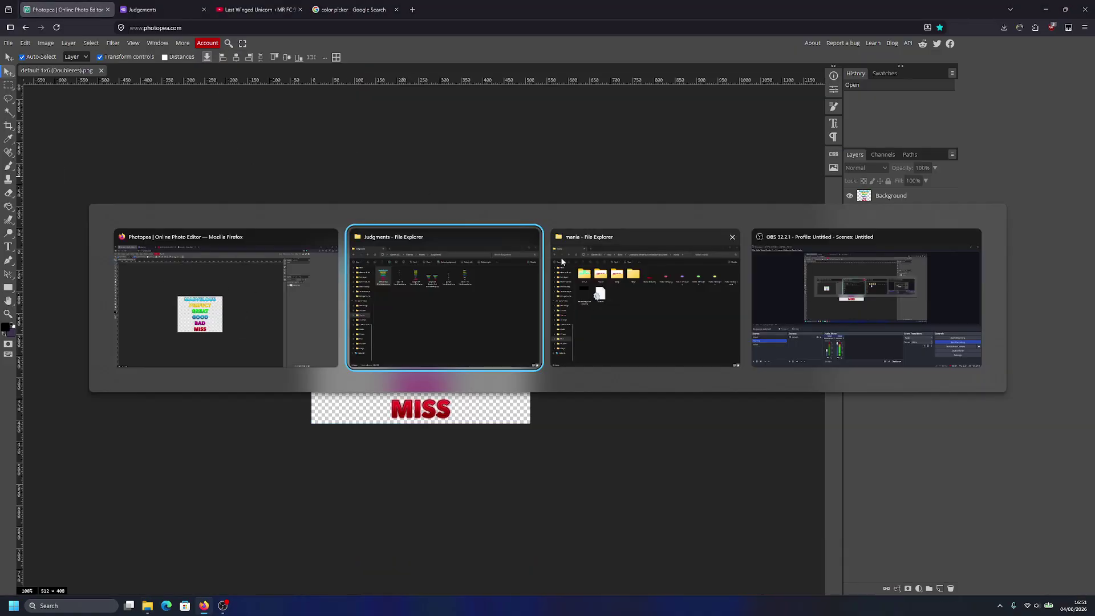
left_click(620, 306)
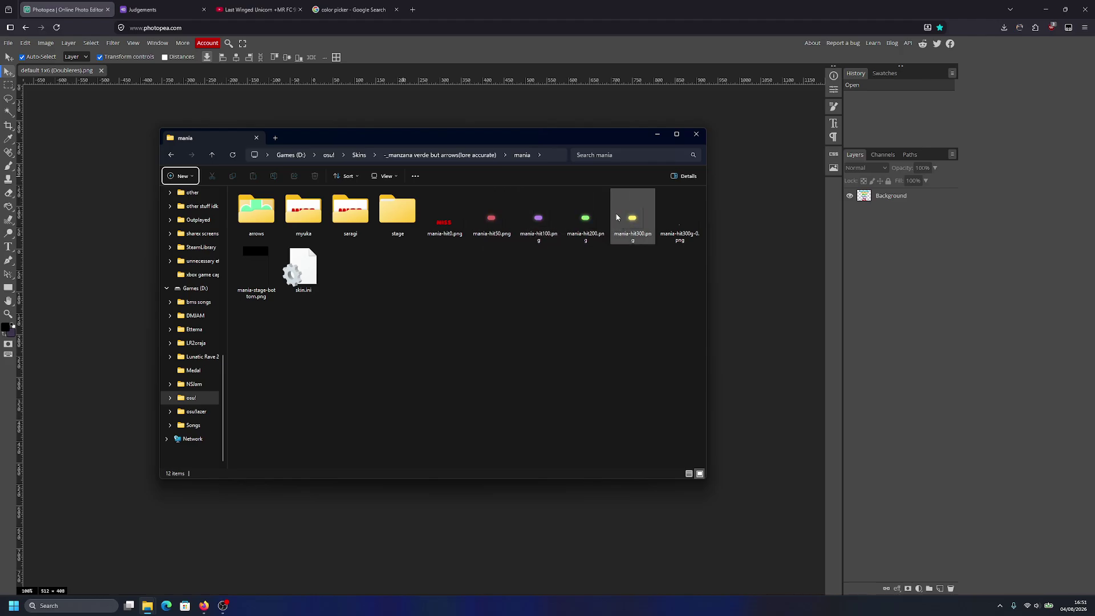
left_click(676, 220)
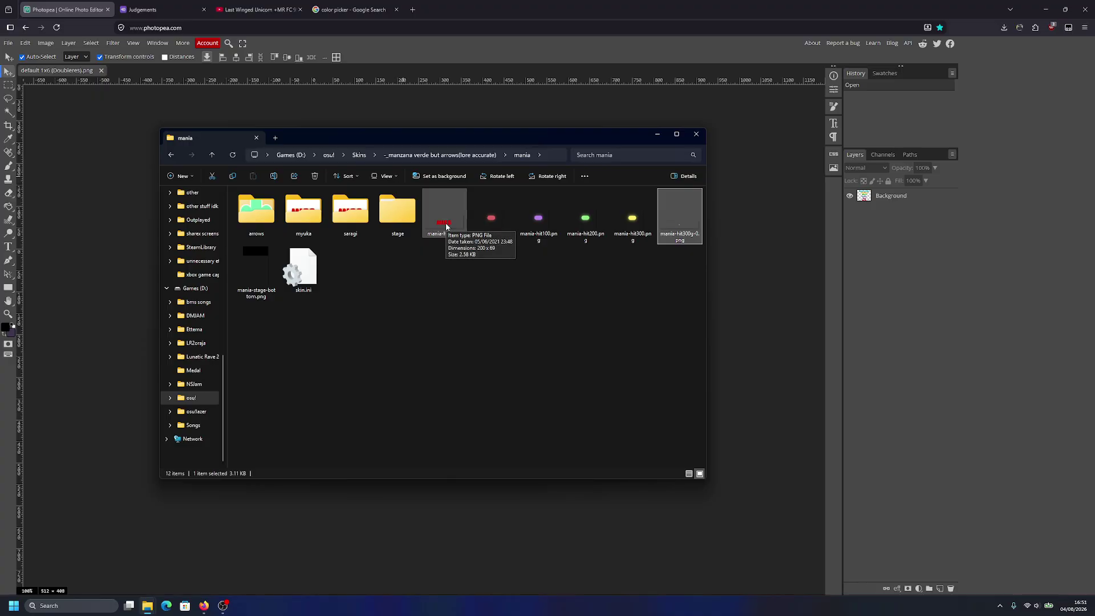
left_click(446, 227, "shift")
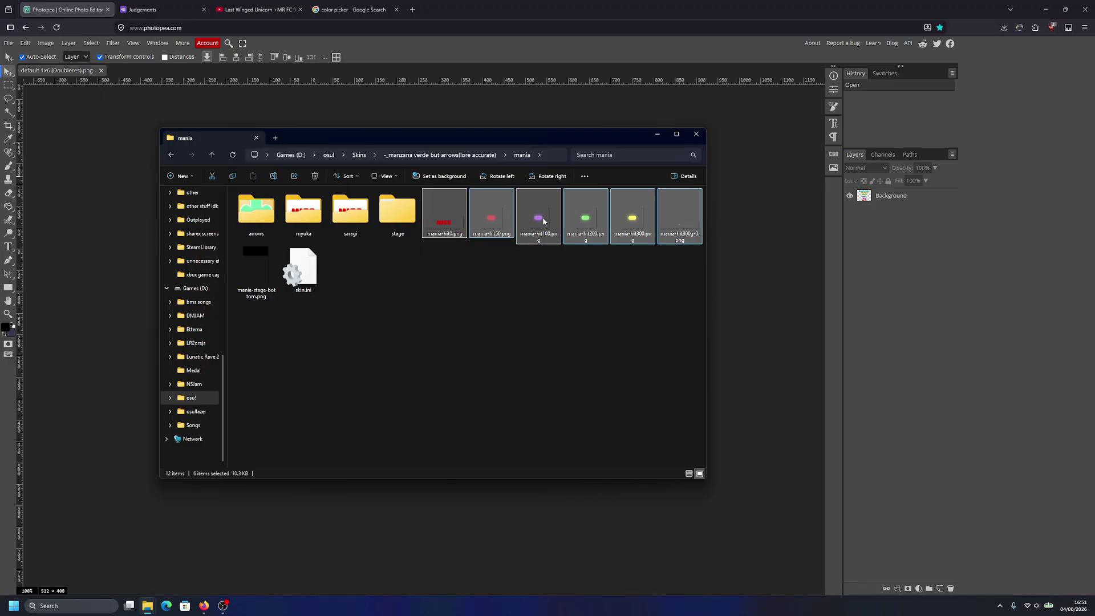
left_click_drag(543, 219, 107, 221)
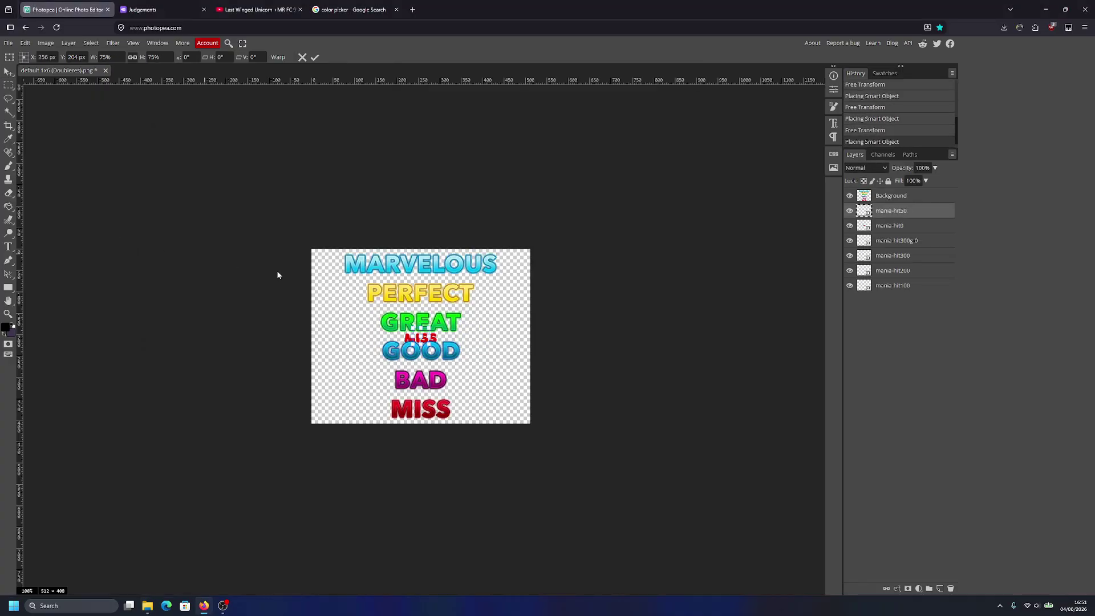
Step: Move all six mania-hit layers above the Background layer
scroll(376, 339, "up", 5, "alt")
left_click(927, 285, "shift")
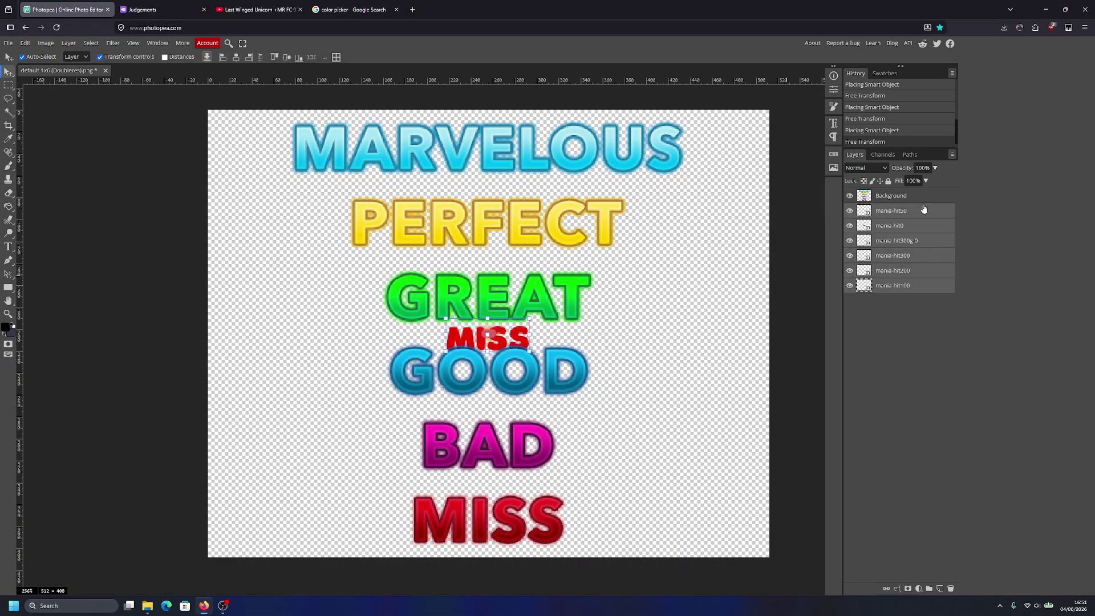
left_click_drag(924, 213, 922, 190)
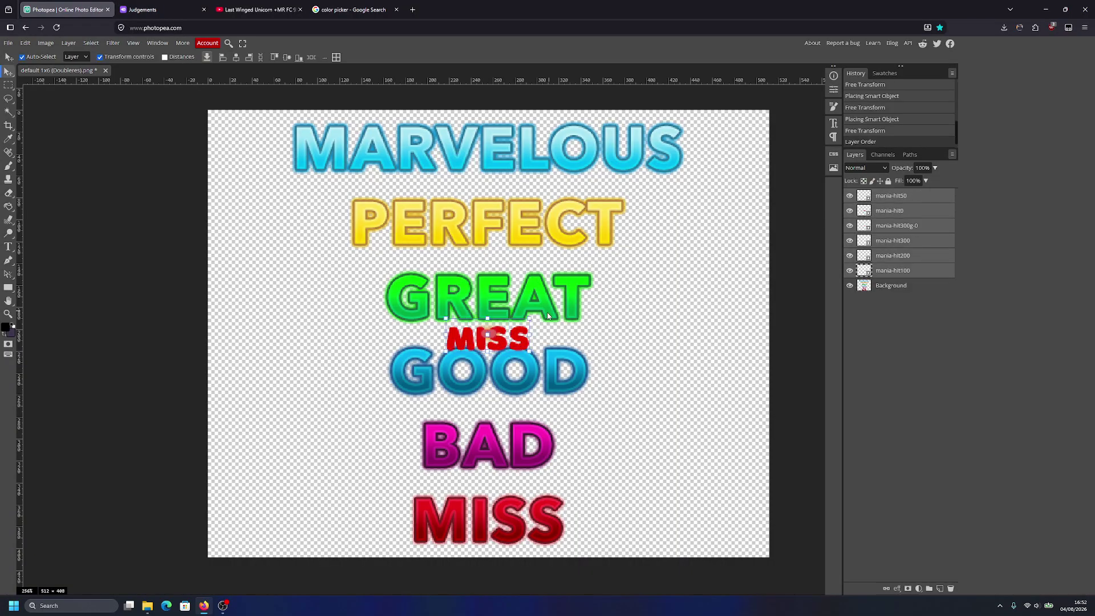
Step: Move the six mania-hit layers together straight up so they sit on the MARVELOUS row
scroll(512, 327, "up", 2, "alt")
key("shift+Up")
key("shift+Up")
key("shift+Up")
key("shift+Up")
key("shift+Up")
key("shift+Up")
key("shift+Up")
key("shift+Up")
key("shift+Up")
key("shift+Up")
key("shift+Up")
key("shift+Up")
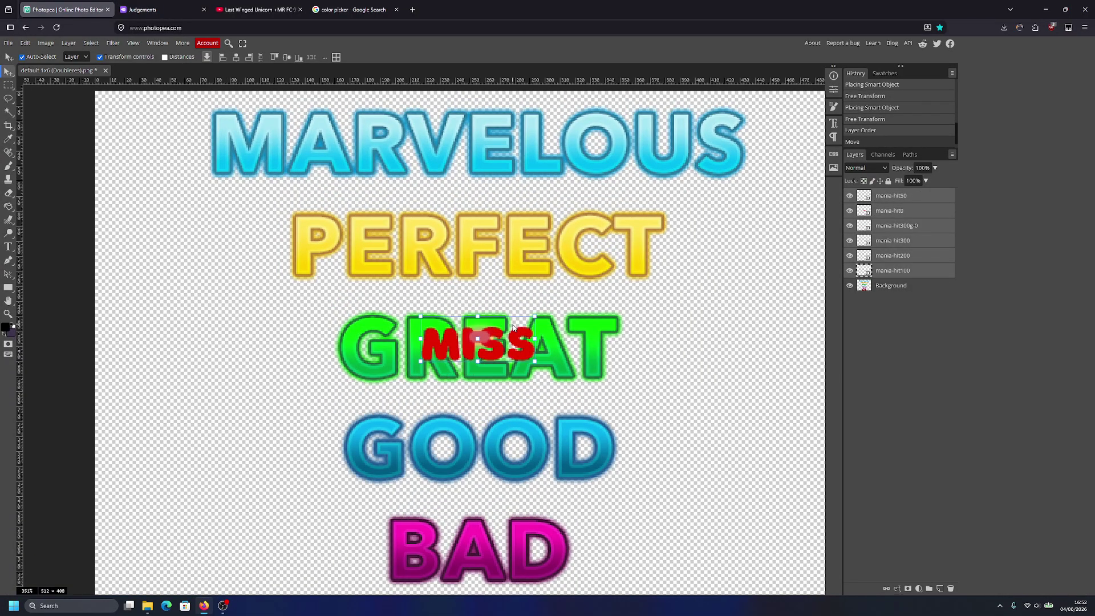
key("Up")
key("Up")
key("Up")
key("Up")
key("Up")
key("Up")
key("Up")
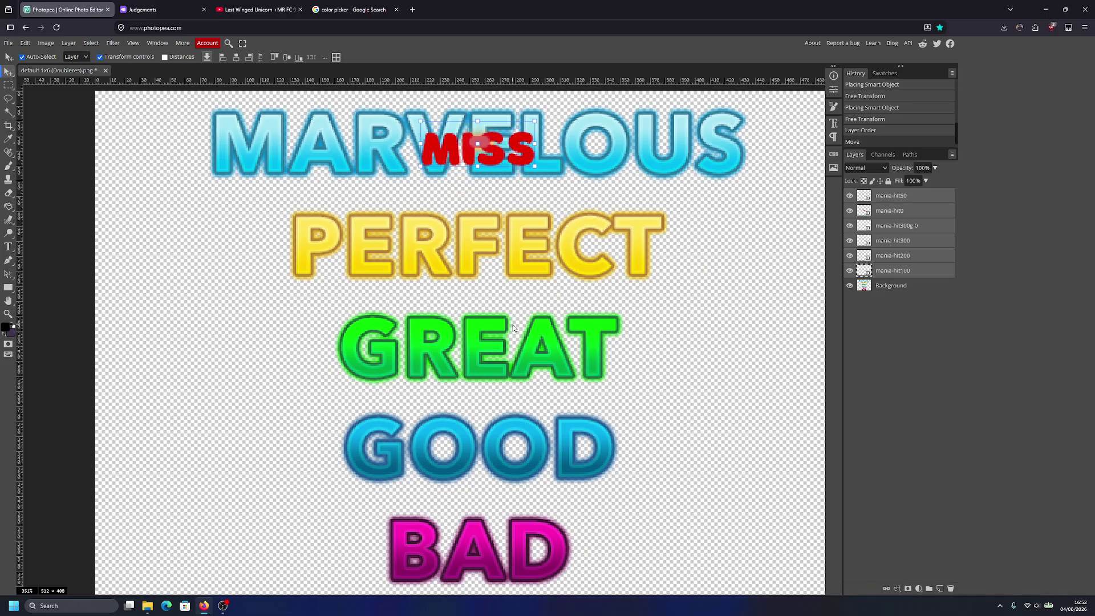
scroll(513, 327, "up", 3, "alt")
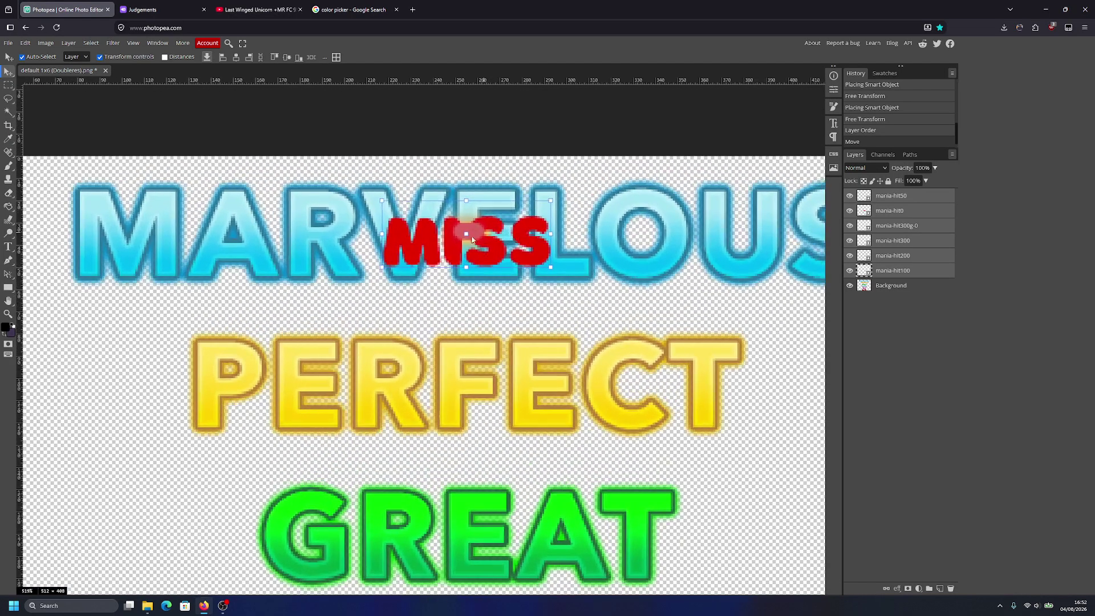
key("Up")
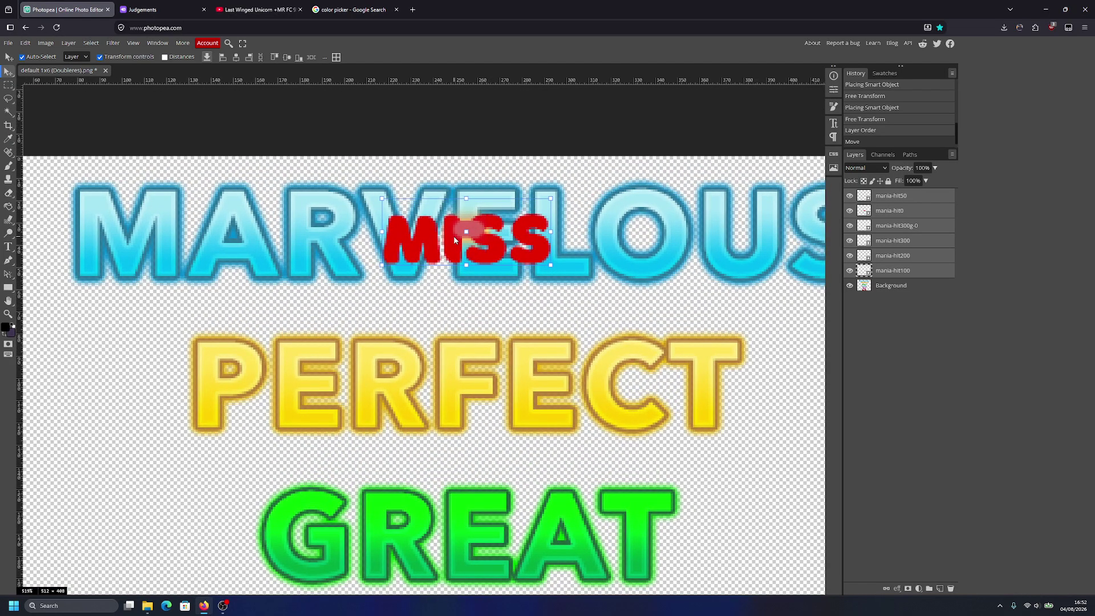
key("Down")
Step: Reorder the mania-hit layers from top to bottom as 300g-0, 300, 200, 100, 50 and 0
left_click_drag(930, 226, 919, 277)
Step: Move the layers mania-hit300 through mania-hit0 straight down onto the PERFECT row, leaving out mania-hit300g-0
left_click(923, 213)
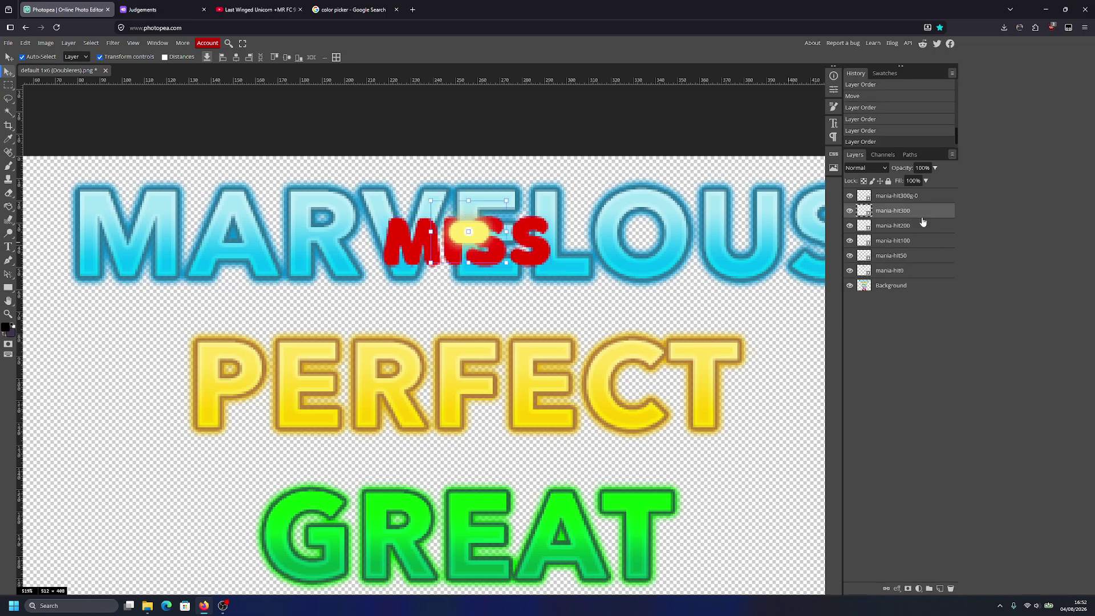
left_click(919, 276, "shift")
key("Down")
key("Down")
key("Down")
key("Down")
key("Down")
key("Down")
key("Down")
key("Down")
key("Down")
key("Down")
key("Down")
key("Down")
key("Down")
key("Down")
key("Down")
key("Down")
key("Down")
key("Down")
key("Down")
key("Down")
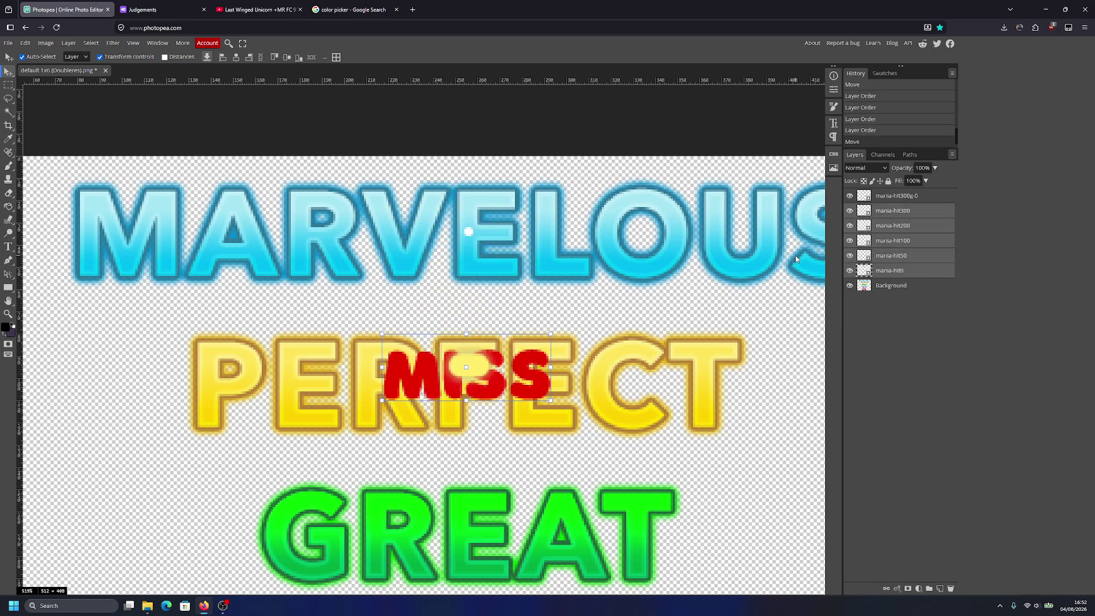
key("Down")
key("Down")
key("Down")
key("Down")
key("Down")
key("Down")
key("Down")
key("Down")
key("Up")
key("Up")
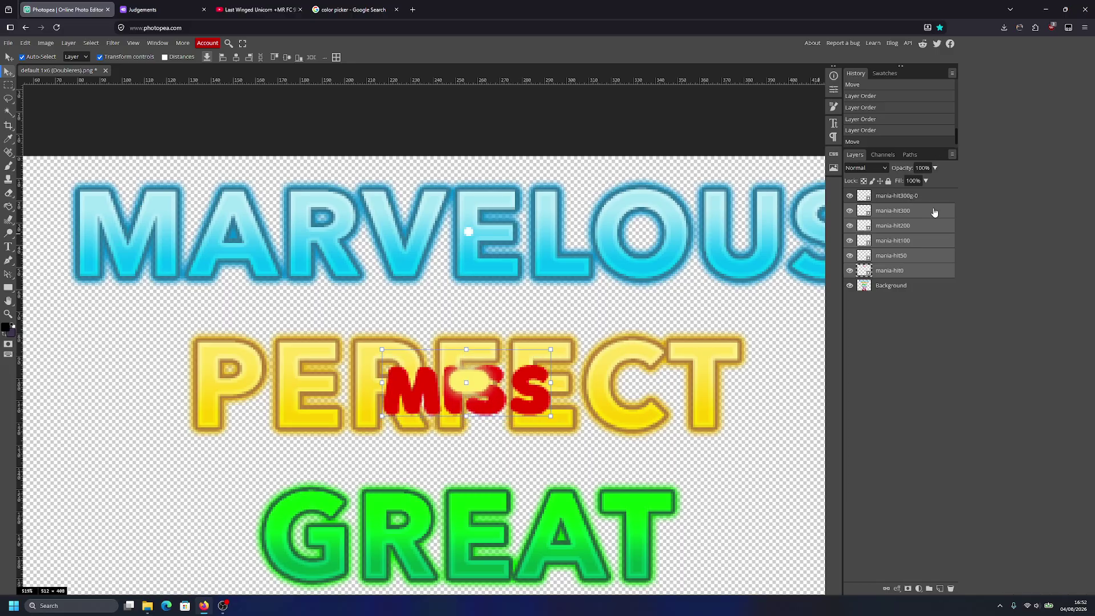
Step: Take mania-hit300 out of the selection and move mania-hit200, 100, 50 and 0 down onto the GREAT row
left_click(913, 212, "ctrl")
scroll(625, 311, "down", 2)
key("Down")
key("Down")
key("Down")
key("Down")
key("Down")
key("Down")
key("Down")
key("Down")
key("Down")
key("Down")
key("Down")
key("Down")
key("Down")
key("Down")
key("Down")
key("Down")
key("Down")
key("Down")
key("Down")
key("Down")
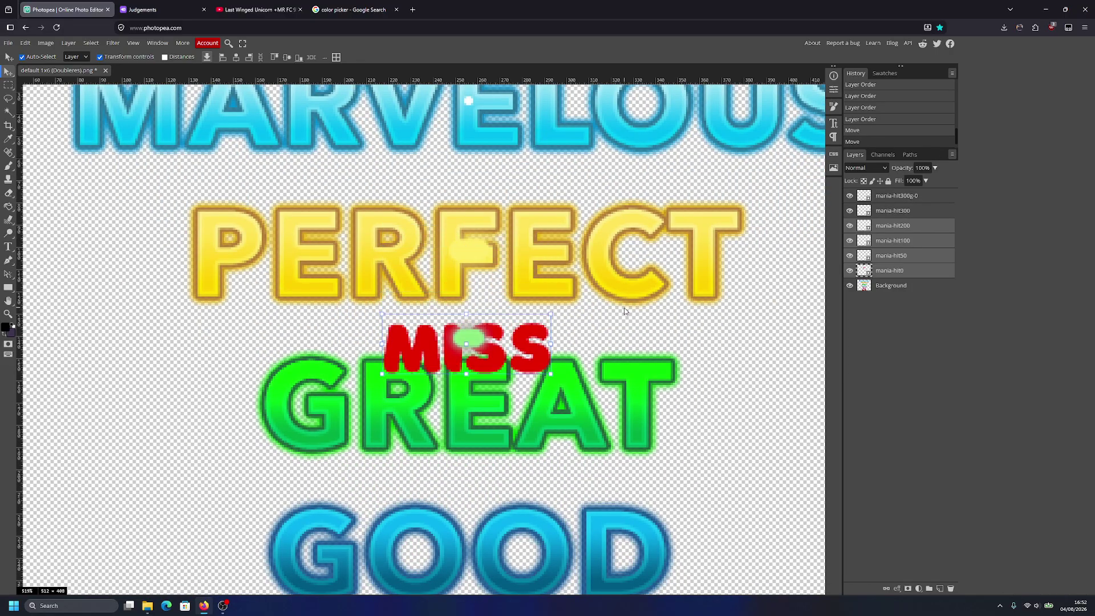
key("Up")
key("Up")
key("Up")
key("Up")
key("Up")
key("Up")
key("Up")
key("Up")
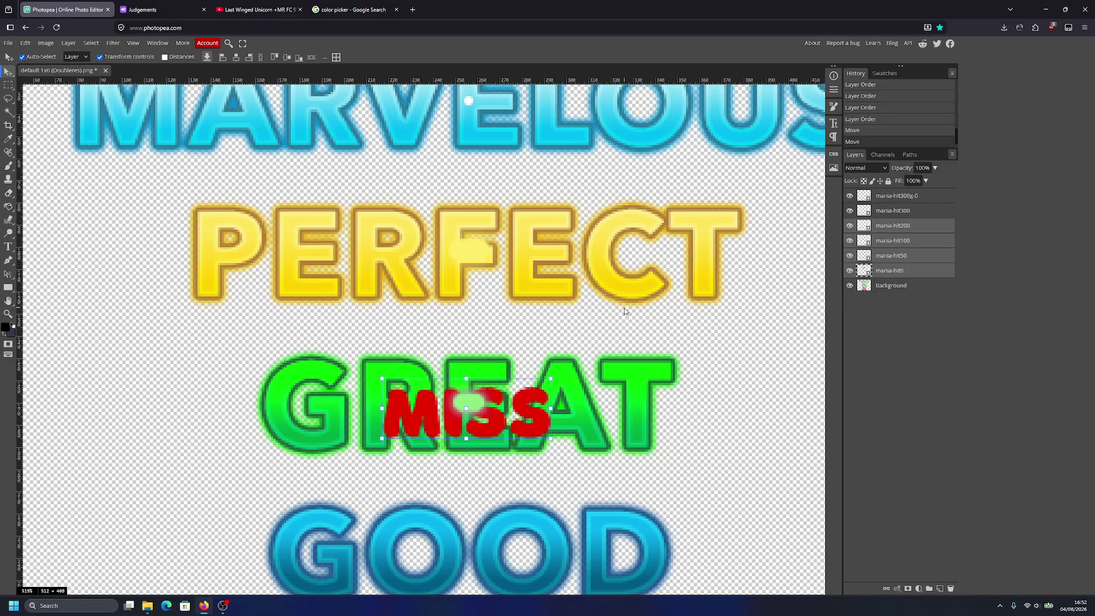
key("Up")
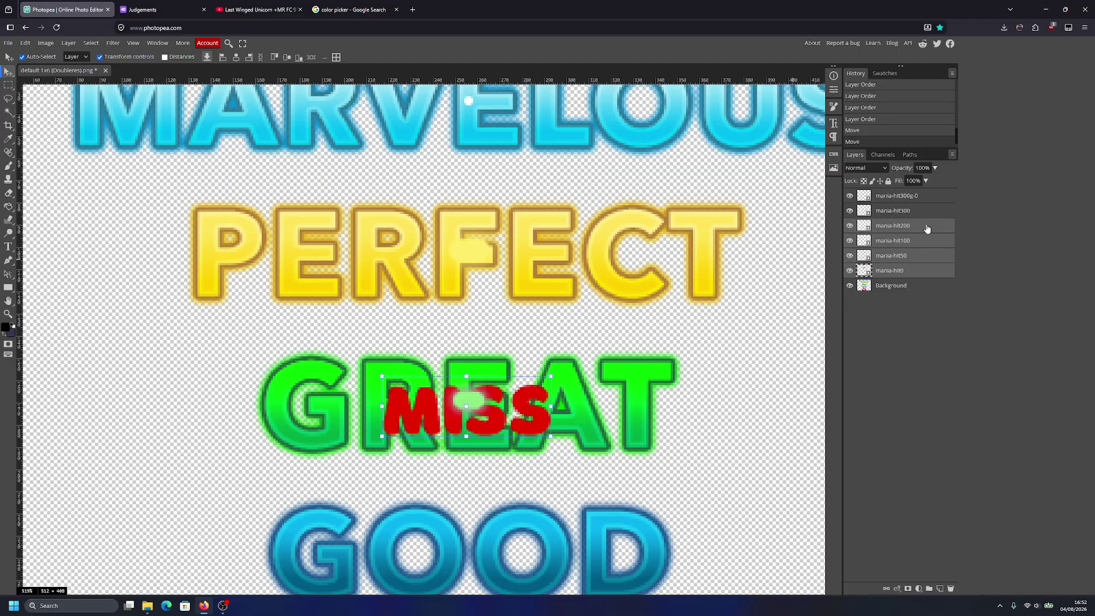
Step: Move only the mania-hit100, mania-hit50 and mania-hit0 layers down onto the GOOD row
scroll(573, 311, "down", 3)
key("Down")
key("Down")
key("Down")
key("Down")
key("Down")
key("Down")
key("Down")
key("Down")
key("Down")
key("Down")
key("Down")
key("Down")
key("Down")
key("Down")
key("Down")
key("Down")
key("Down")
key("Down")
key("Down")
key("Down")
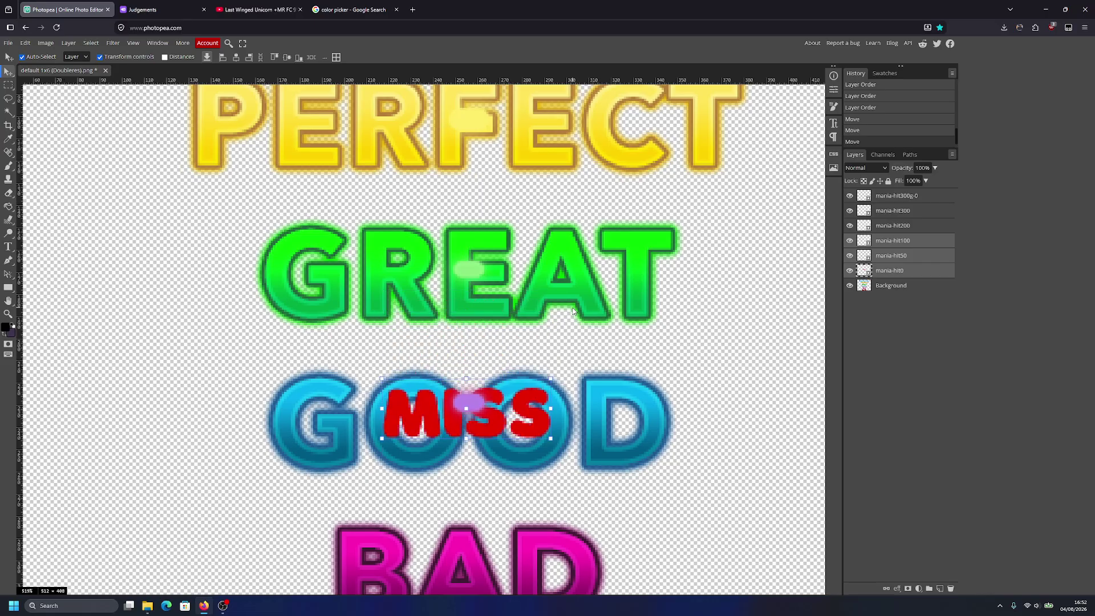
key("Down")
key("Down")
key("Down")
key("Down")
key("Down")
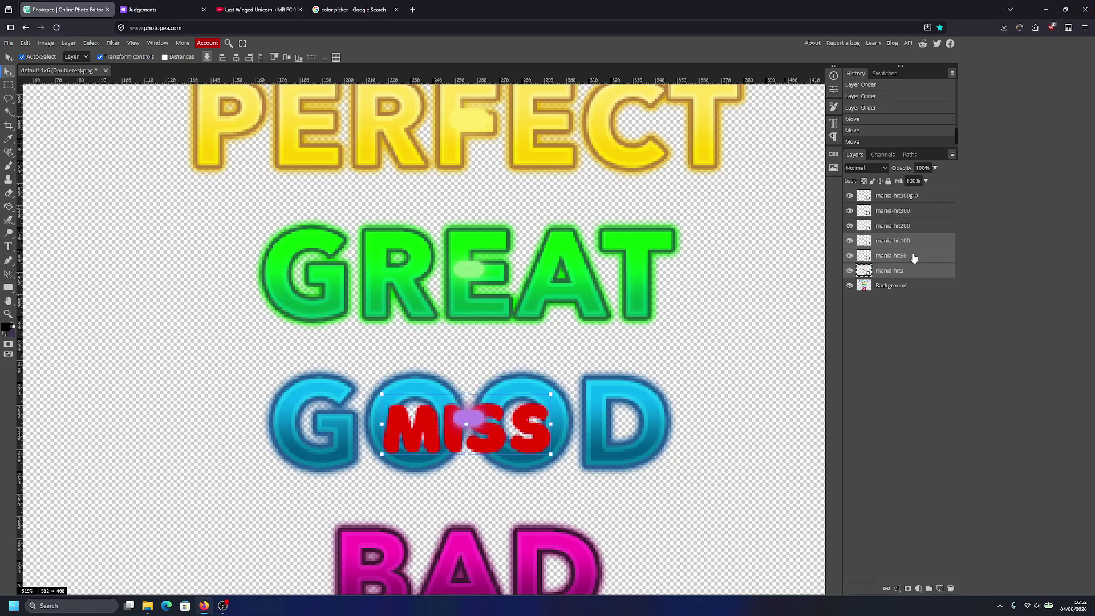
Step: Move only the mania-hit50 and mania-hit0 layers straight down onto the BAD row
scroll(570, 314, "down", 3)
key("Down")
key("Down")
key("Down")
key("Down")
key("Down")
key("Down")
key("Down")
key("Down")
key("Down")
key("Down")
key("Down")
key("Down")
key("Down")
key("Down")
key("Down")
key("Down")
key("Down")
key("Down")
key("Down")
key("Down")
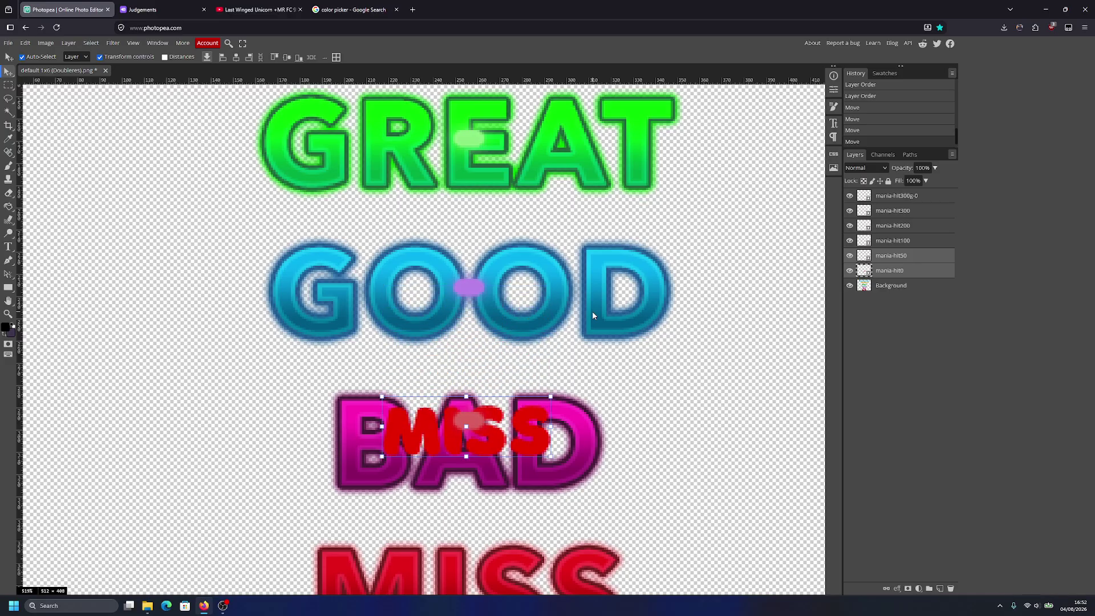
key("Down")
key("Down")
key("Down")
key("Down")
key("Down")
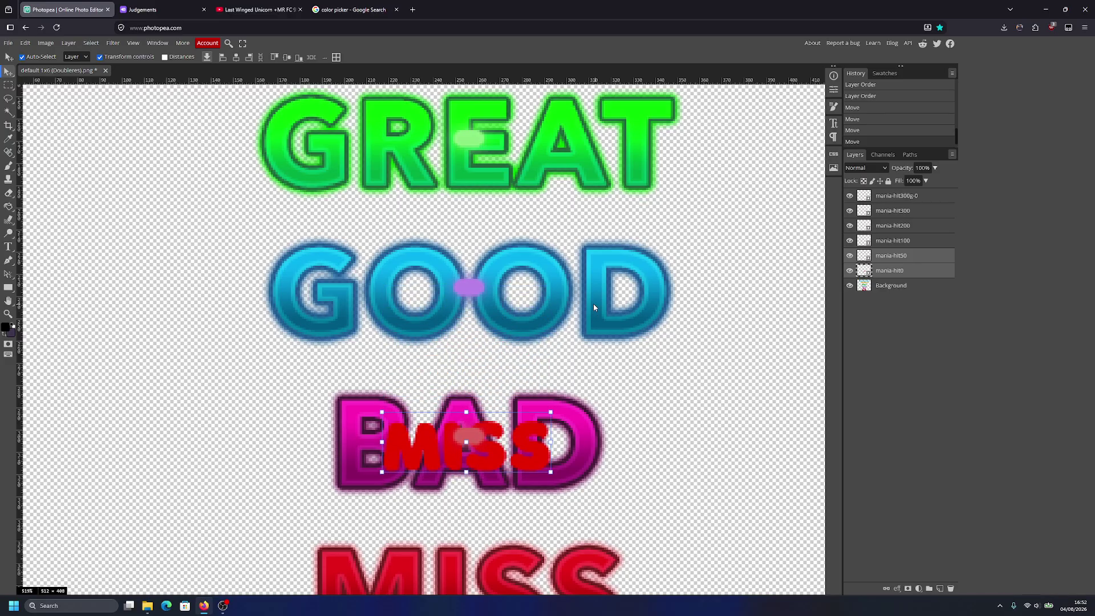
Step: Take mania-hit50 out of the selection and move mania-hit0 alone straight down onto the MISS row
scroll(593, 307, "down", 4)
left_click(940, 260, "ctrl")
key("Down")
key("Down")
key("Down")
key("Down")
key("Down")
key("Down")
key("Down")
key("Down")
key("Down")
key("Down")
key("Down")
key("Down")
key("Down")
key("Down")
key("Down")
key("Down")
key("Down")
key("Down")
key("Down")
key("Down")
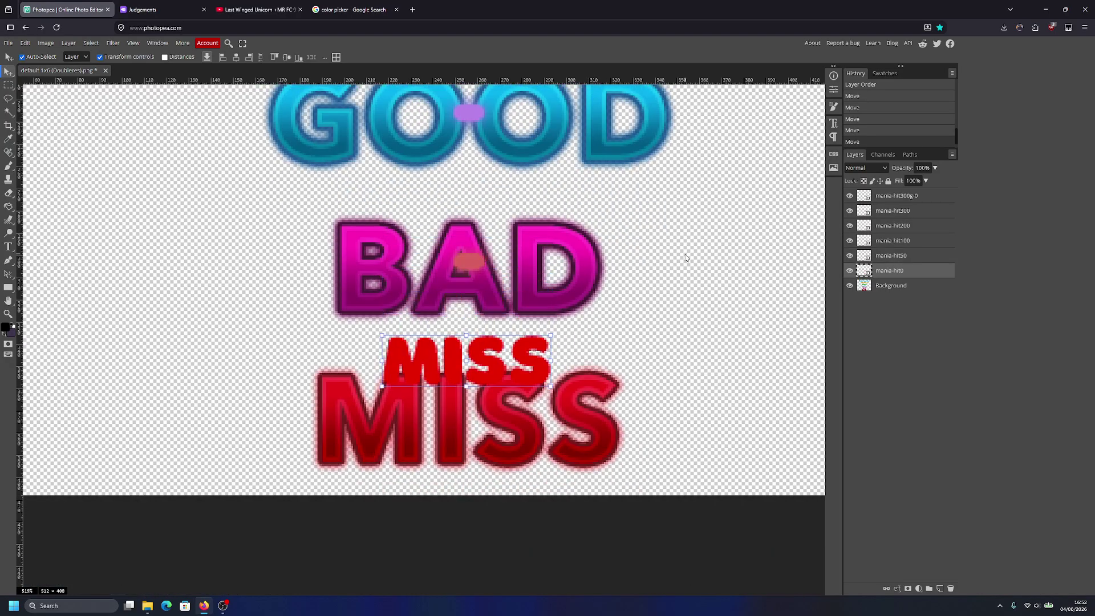
key("Down")
key("Down")
key("Down")
key("Down")
key("Down")
key("Down")
key("Down")
key("Down")
key("Down")
key("Down")
key("Down")
key("Down")
key("Down")
key("Down")
key("Down")
key("Down")
key("Down")
key("Down")
key("Down")
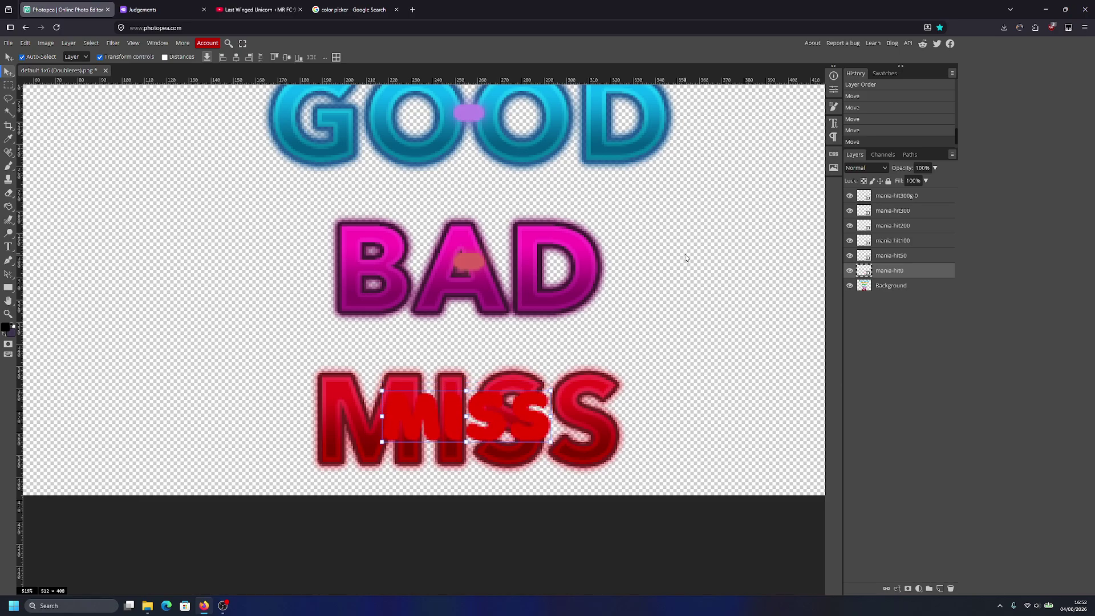
key("Down")
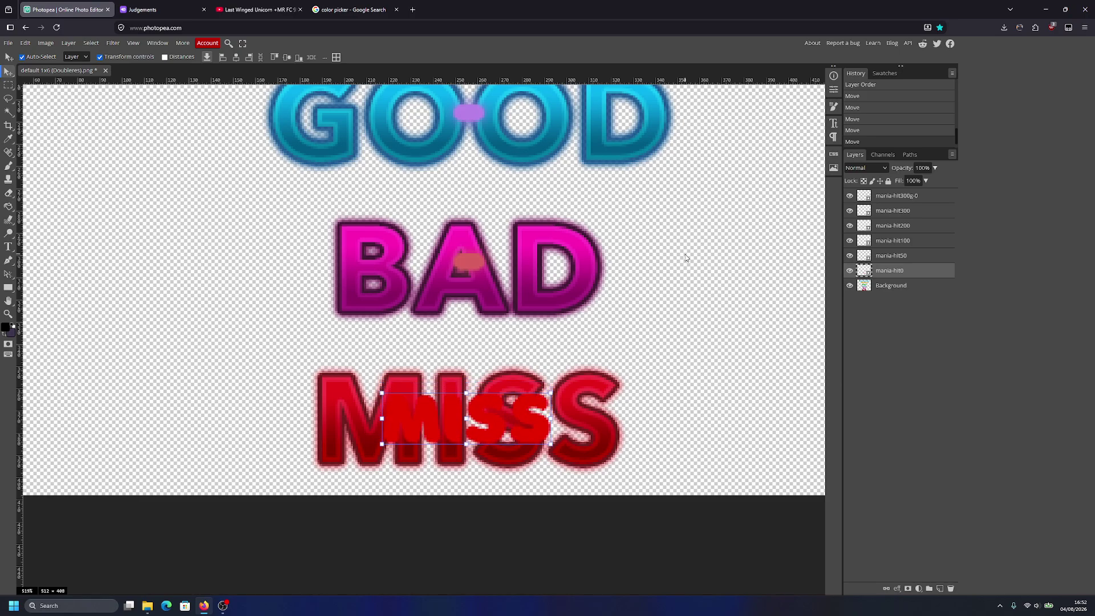
Step: Hide the Background layer and export the sheet as a PNG named "generic tekkito 1x6 (Doubleres)"
left_click(850, 285)
scroll(616, 334, "down", 6)
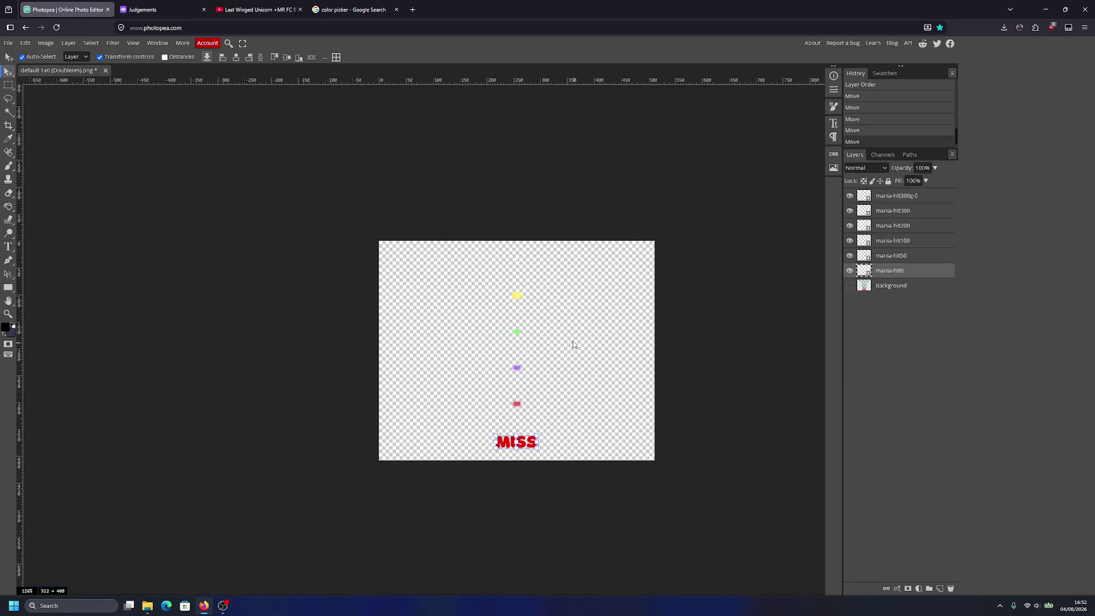
left_click(8, 44)
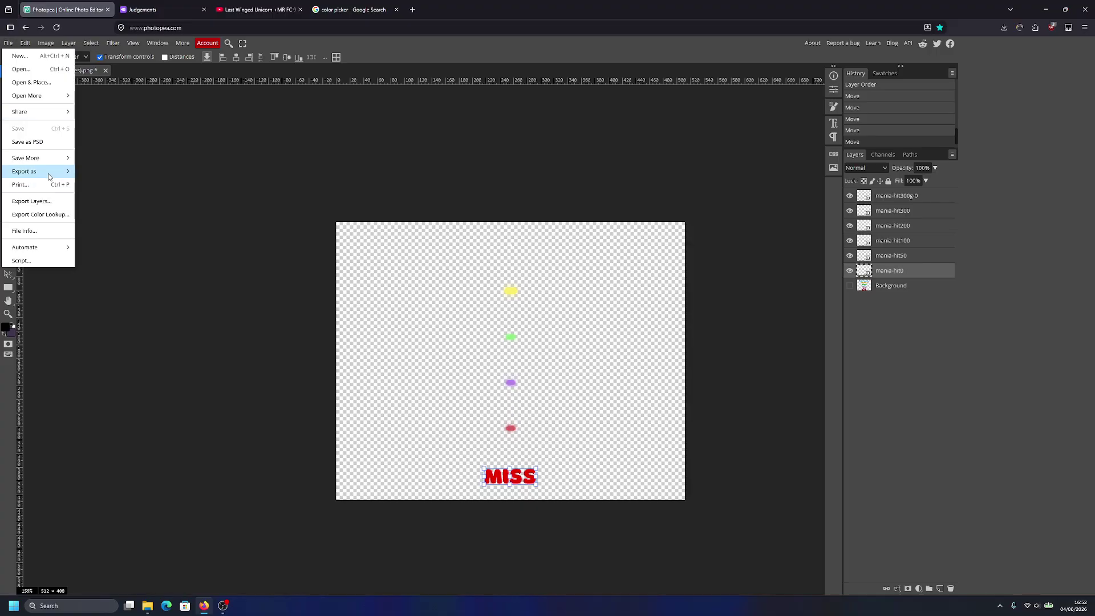
left_click(131, 170)
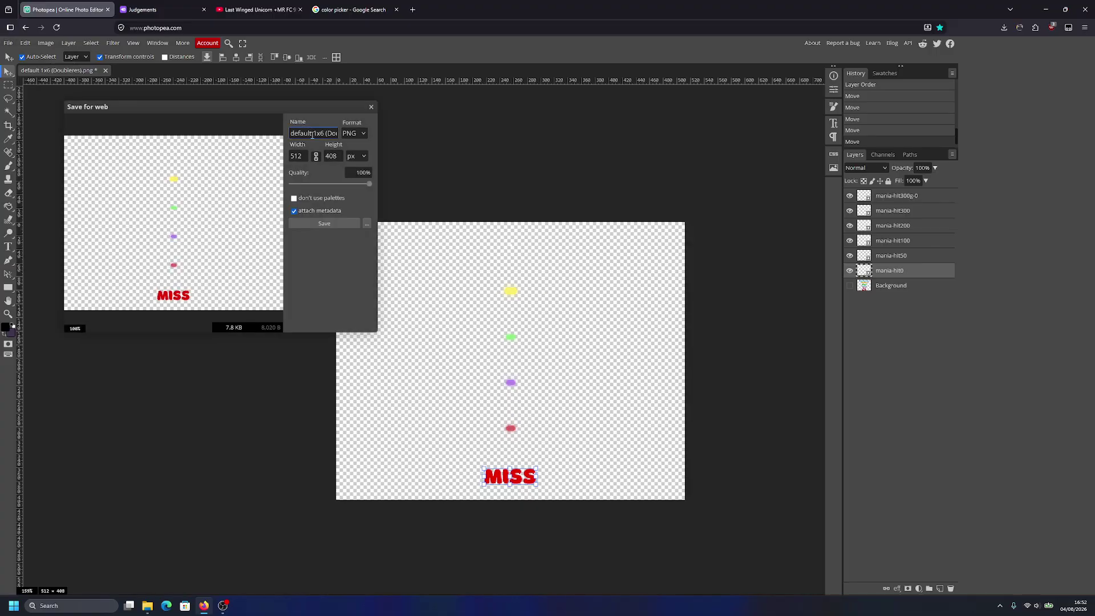
double_click(308, 133)
type("tekkito")
left_click(337, 232)
left_click(482, 116)
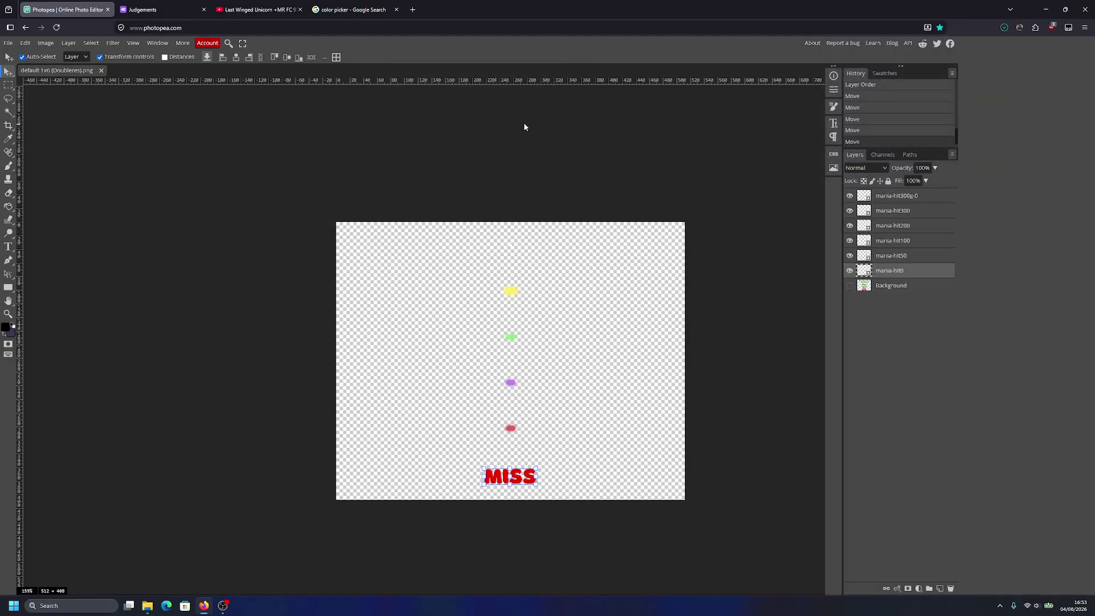
Step: Copy "generic tekkito 1x6 (Doubleres).png" from Downloads into Etterna's Assets\Judgments folder
key("alt+Tab")
key("alt+Tab")
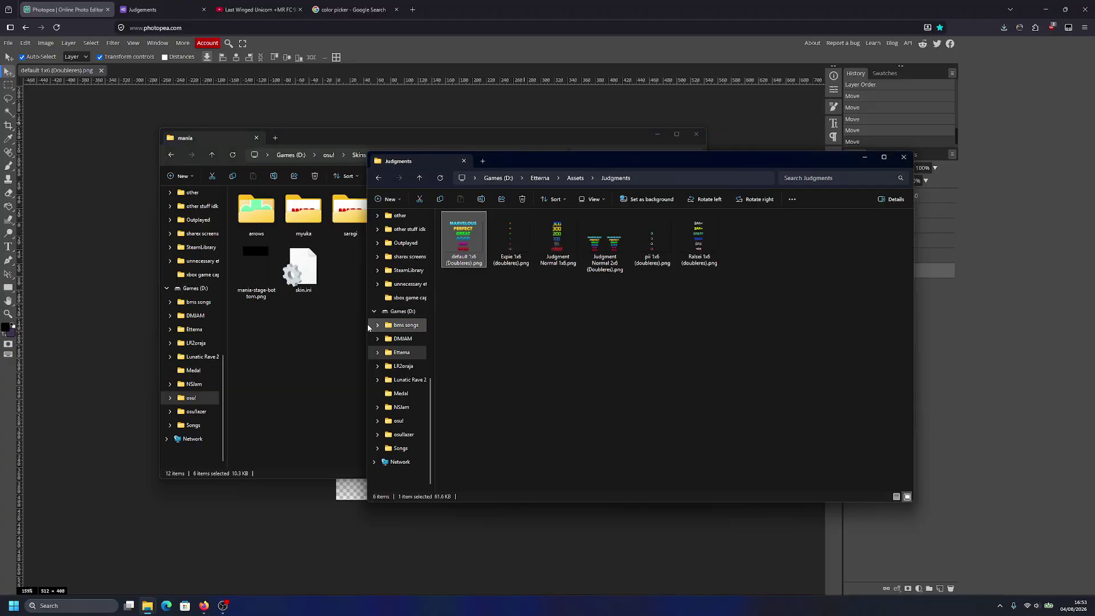
scroll(185, 269, "up", 8)
left_click(184, 263)
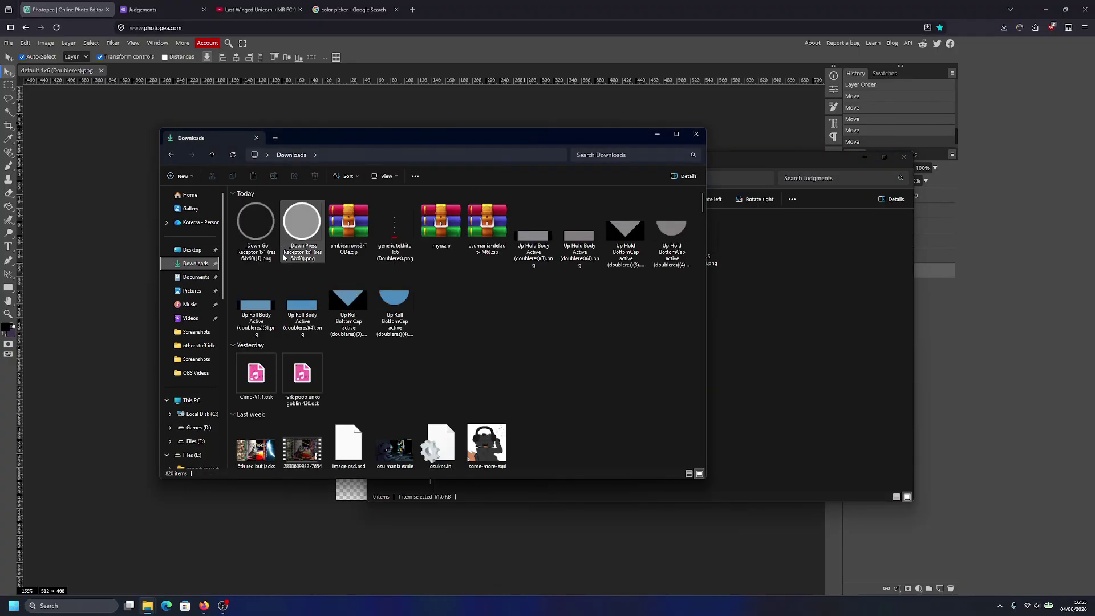
left_click(395, 232)
left_click(761, 350)
key("ctrl+v")
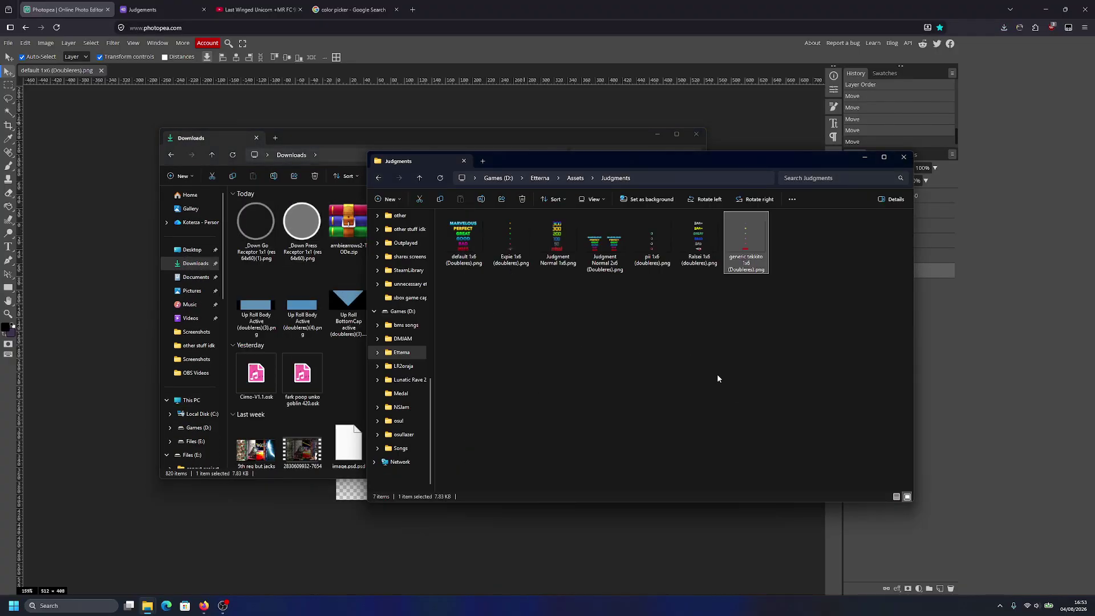
Step: Launch Etterna, enter song selection and choose Generic tekkito 1x6 (Doubleres).png as the judgment asset
key("super")
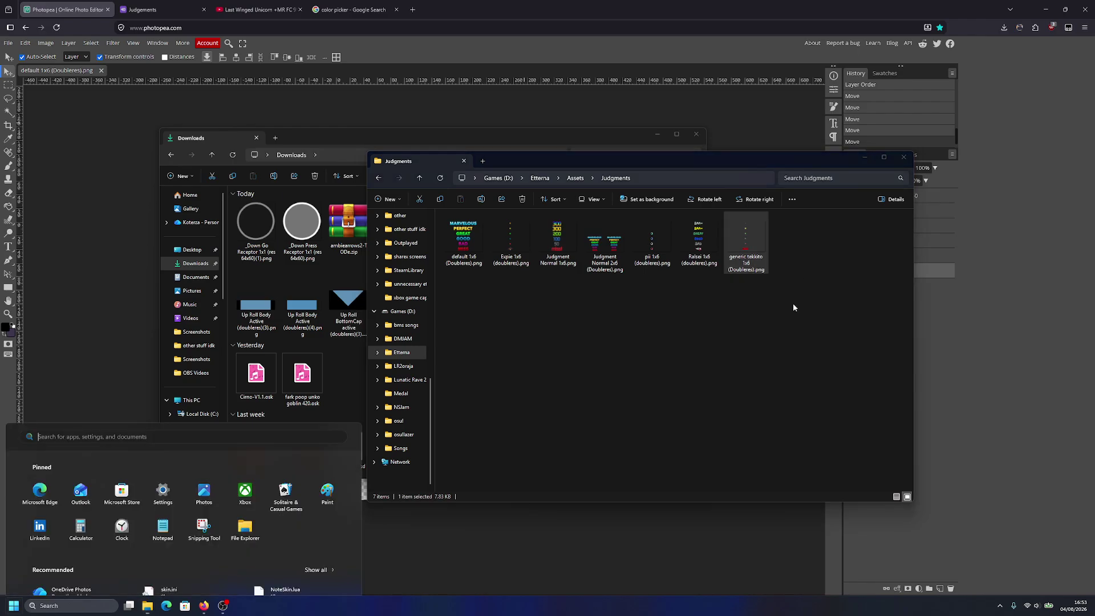
type("etterna")
key("Return")
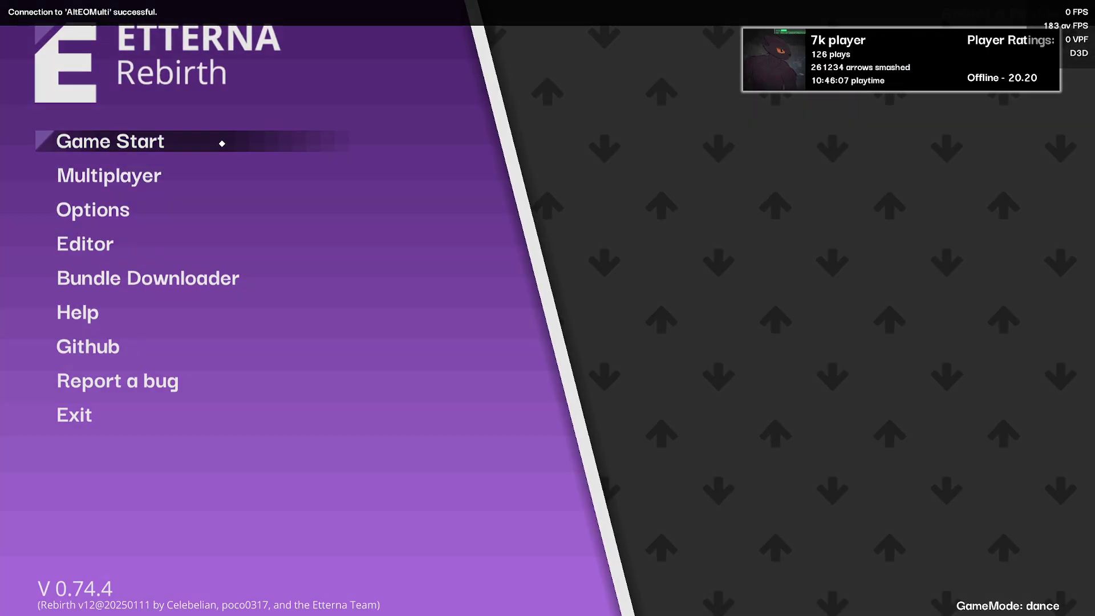
left_click(222, 143)
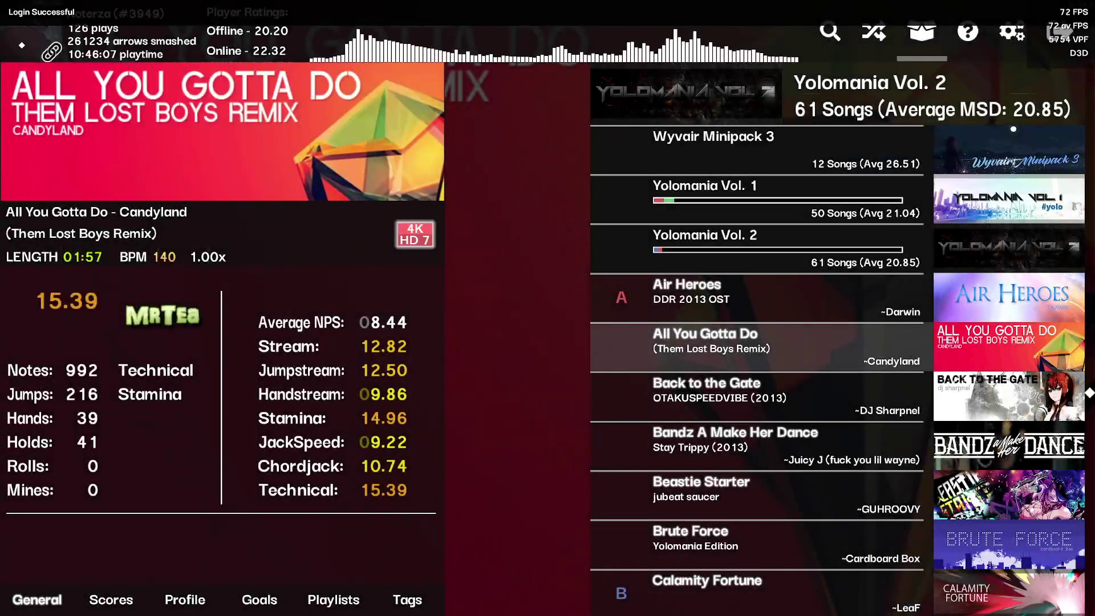
left_click(34, 40)
left_click(372, 604)
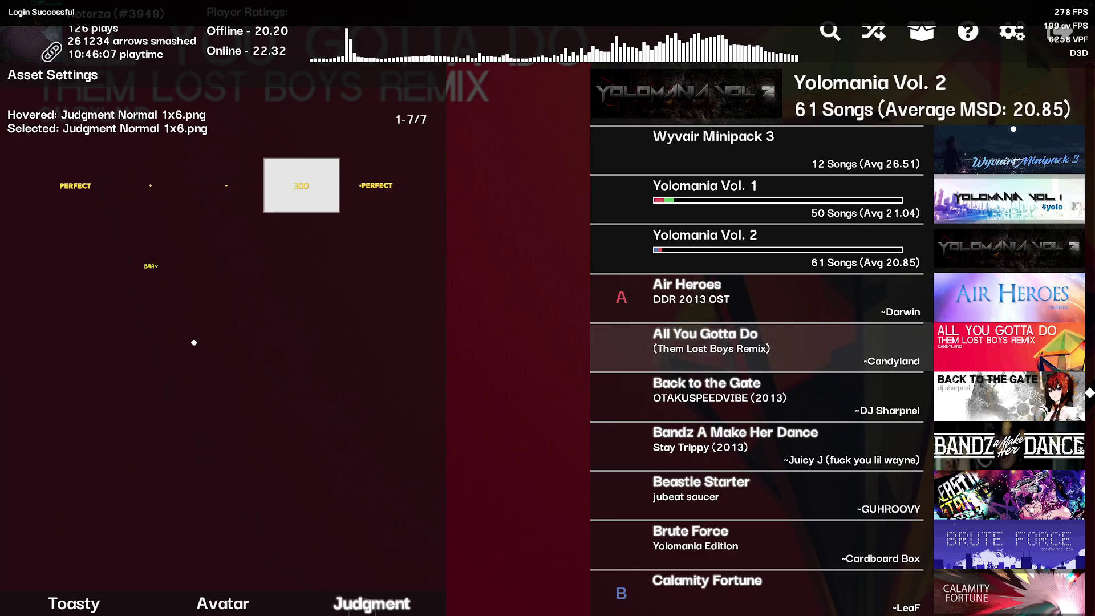
left_click(222, 186)
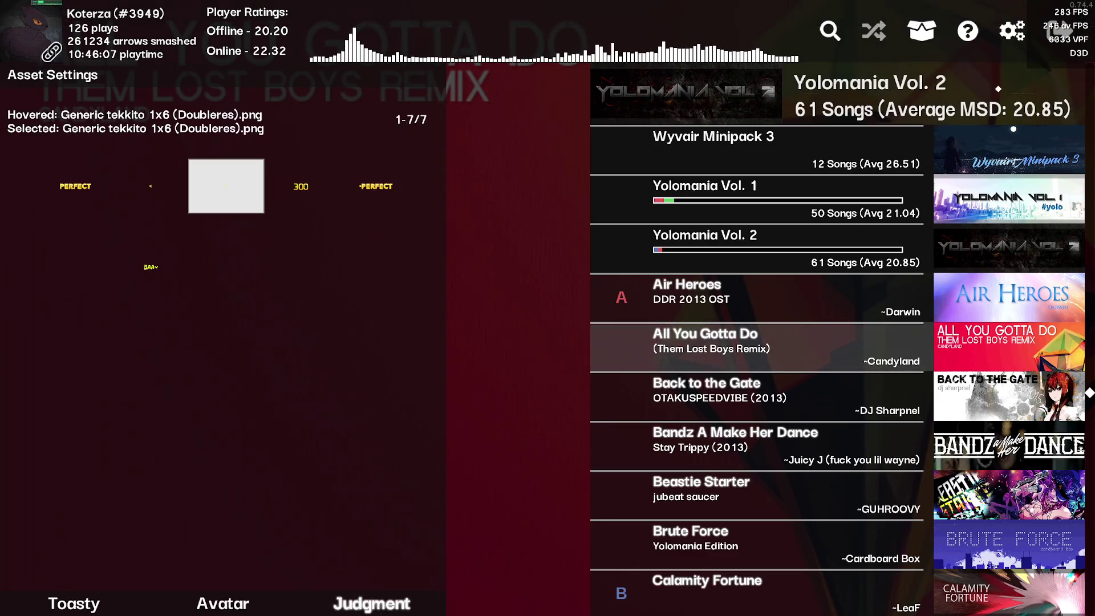
Step: Find the Neon Club Handstream 2 pack and start the song Andromeda
left_click(1012, 31)
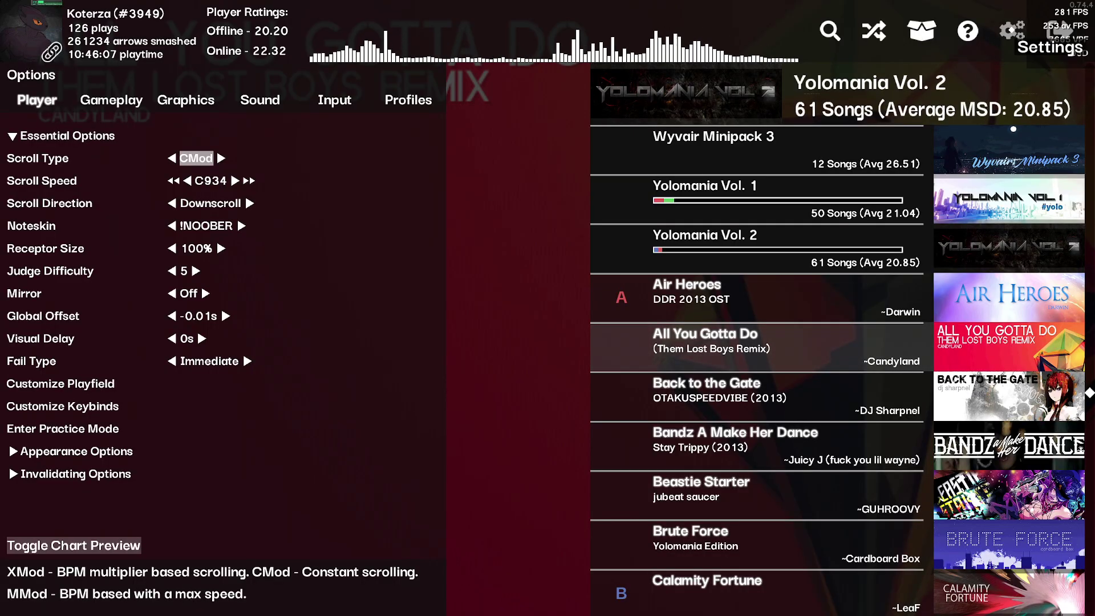
left_click(1011, 31)
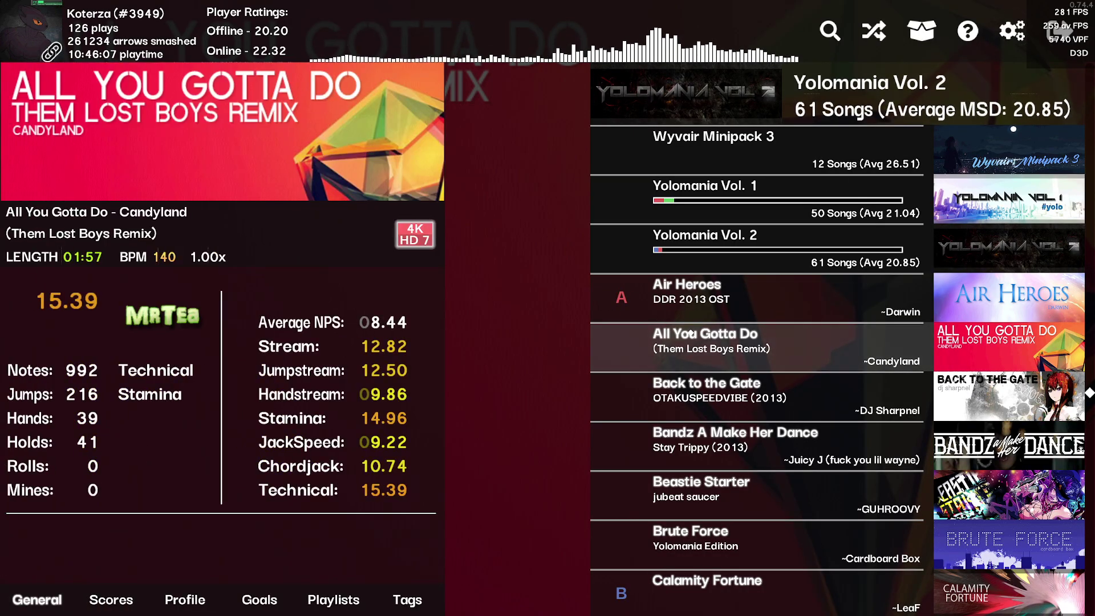
scroll(783, 298, "up", 12)
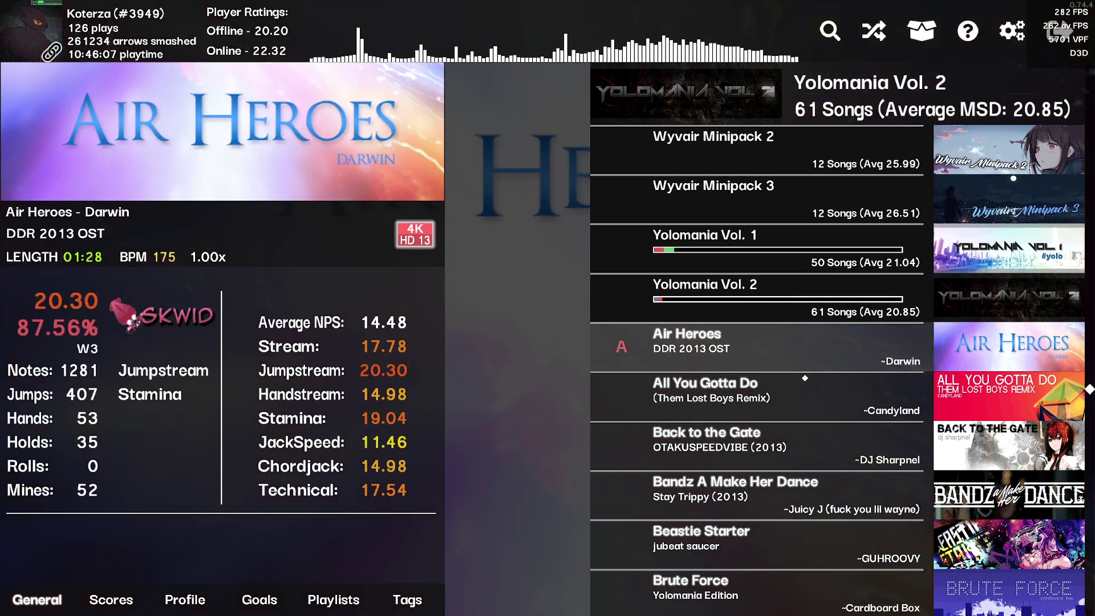
scroll(808, 374, "up", 14)
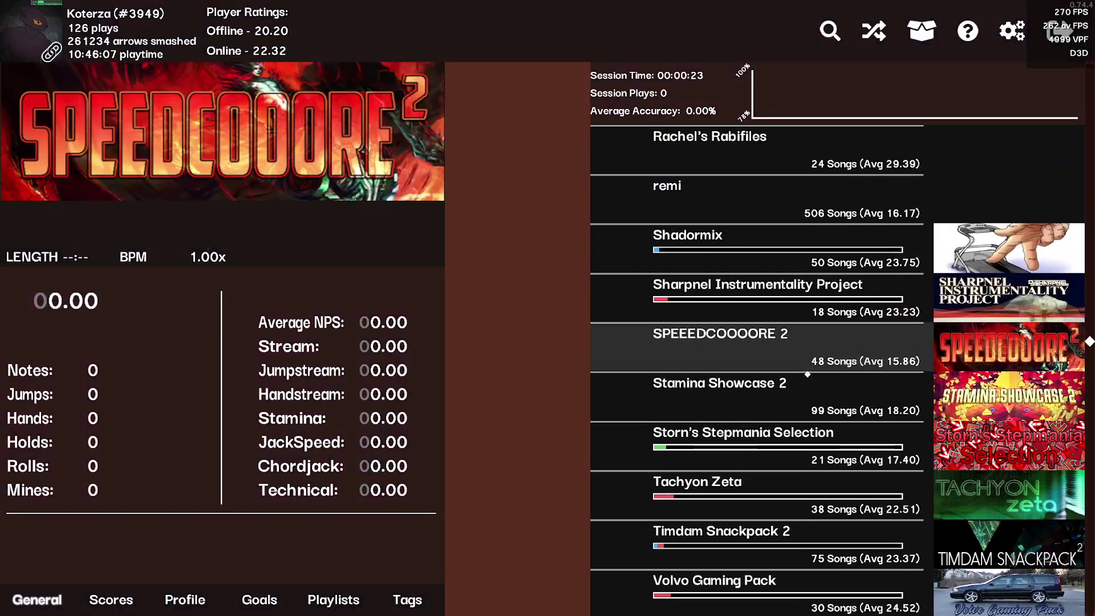
scroll(771, 372, "up", 5)
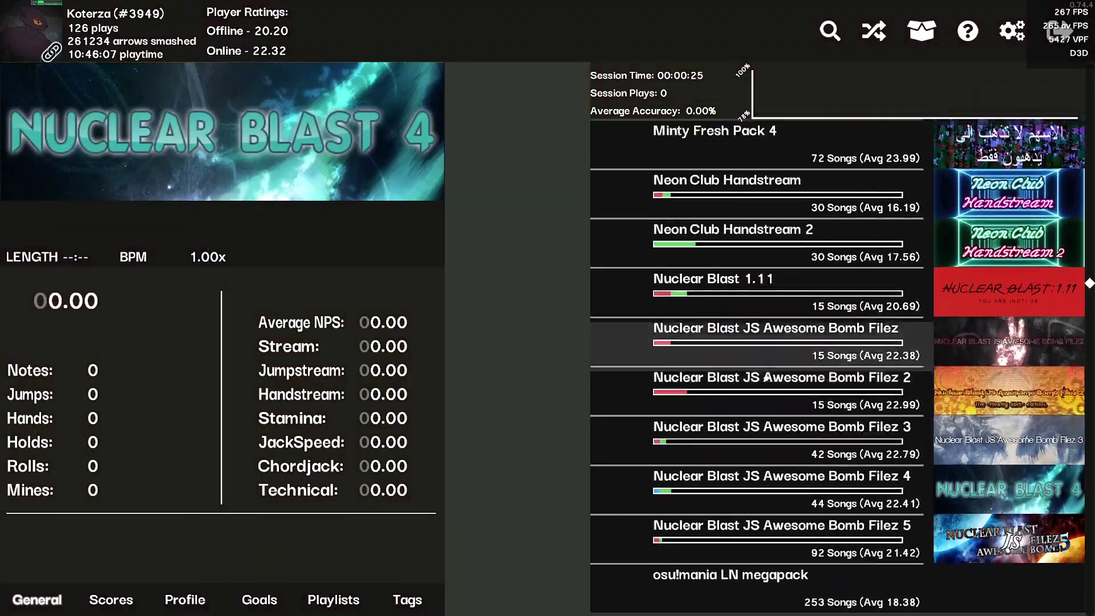
left_click(771, 371)
scroll(738, 383, "down", 2)
scroll(738, 384, "down", 1)
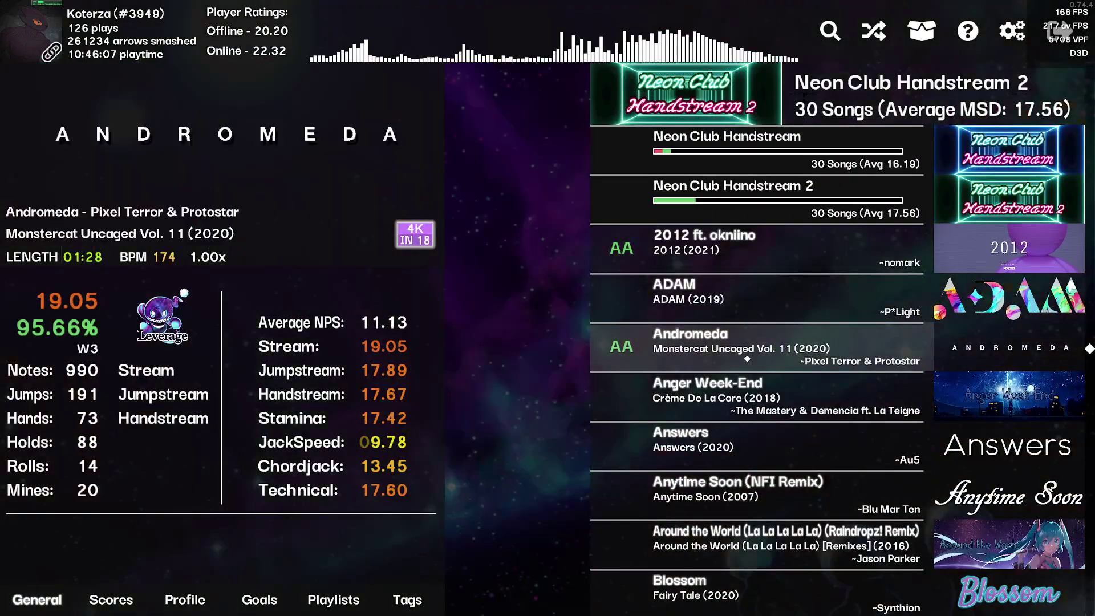
left_click(711, 373)
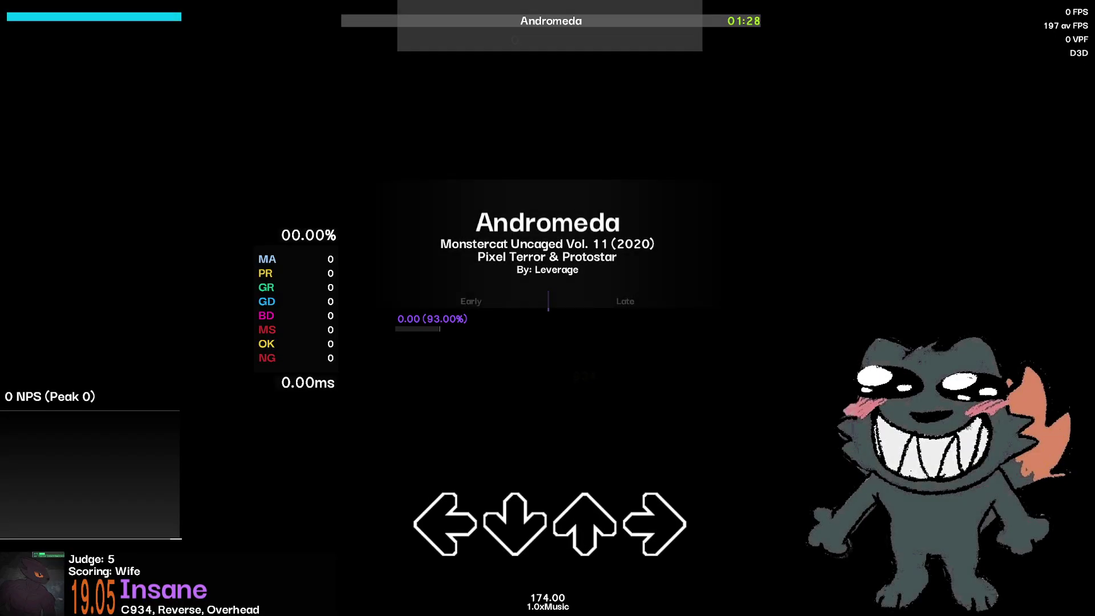
Step: Leave the song and set the player's noteskin to SARAGI ARROWS
key("Escape")
key("ctrl+o")
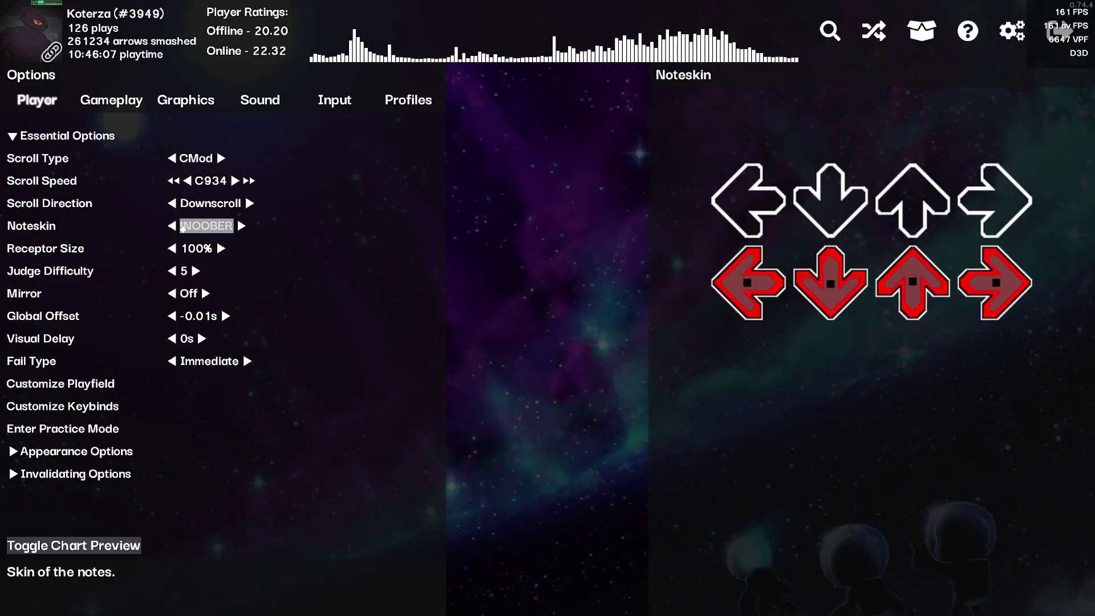
key("Right")
key("Right")
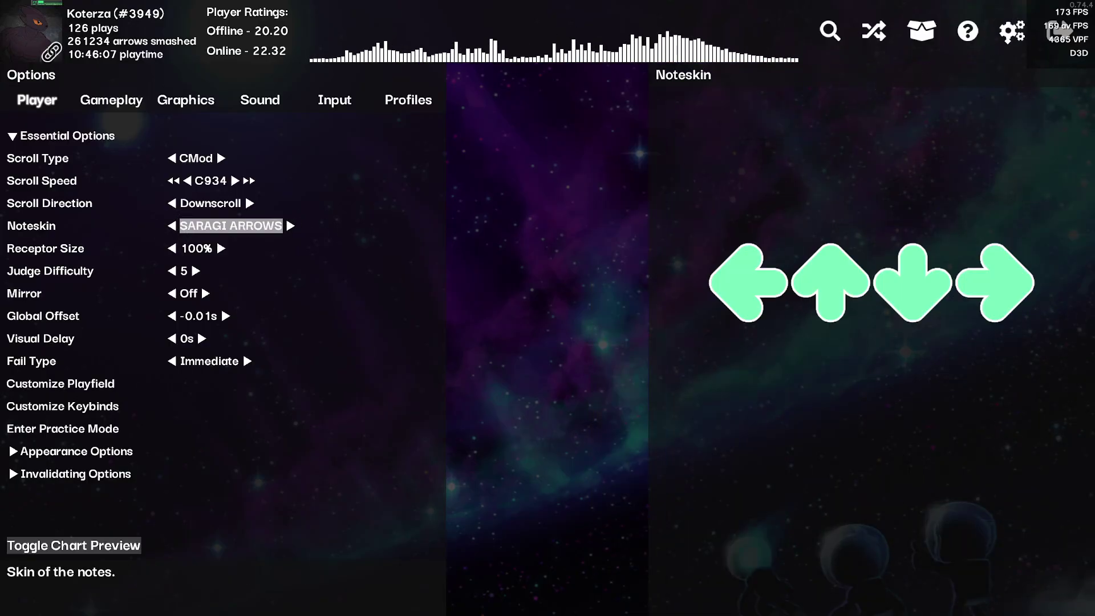
key("Escape")
Step: Play the opening of Andromeda to test the custom judgements with the new noteskin, and quit back to song selection
key("Return")
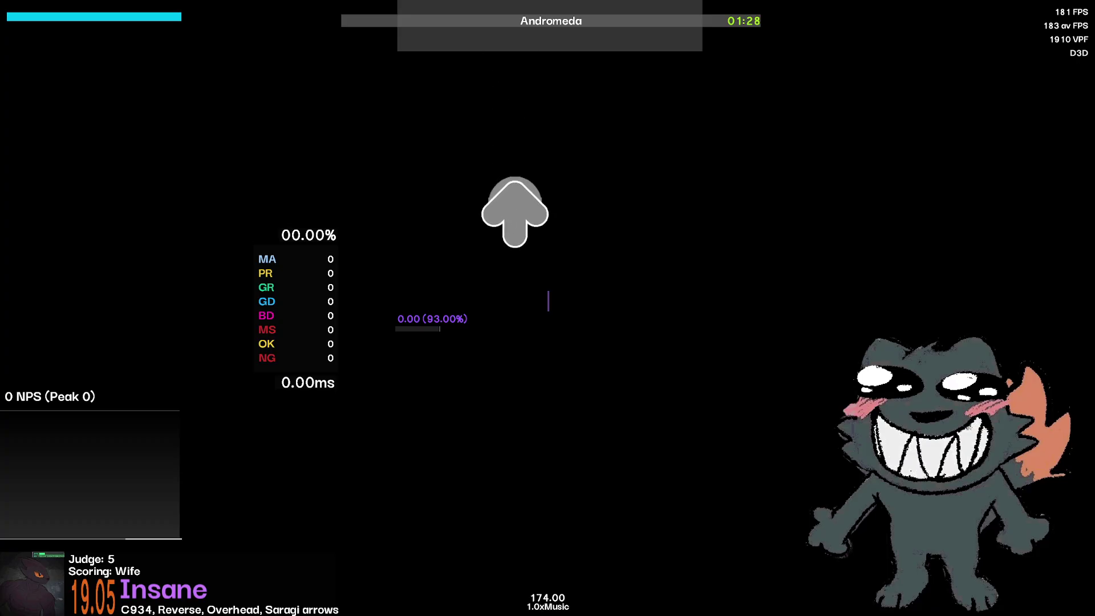
key("Up")
key("Right")
key("Down")
key("Down")
key("Left")
key("Down")
key("Left")
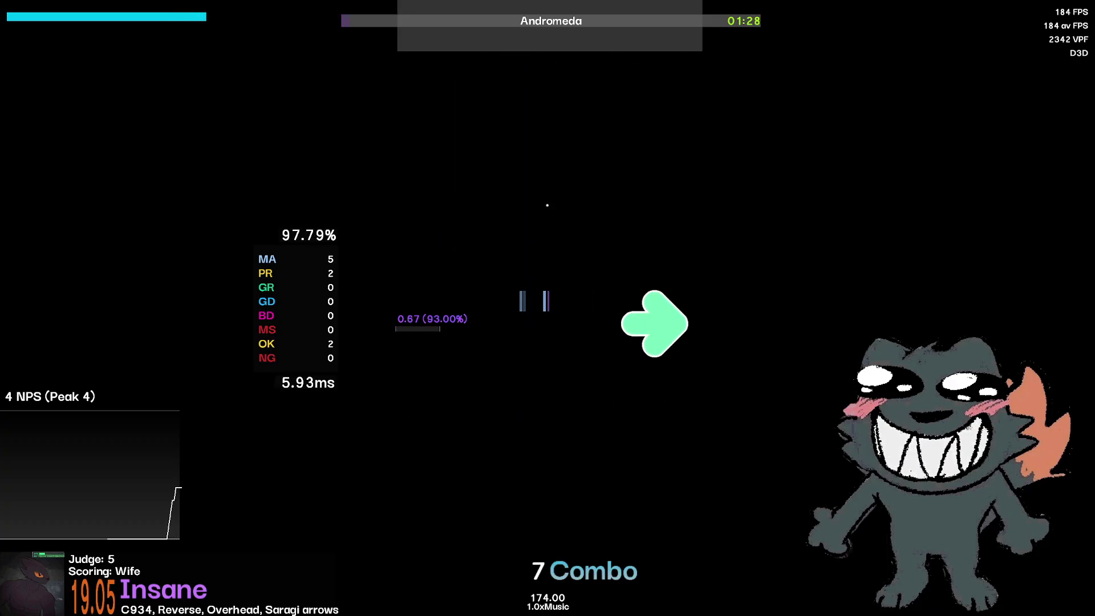
key("Right")
key("Left")
key("Down")
key("Right")
key("Down")
key("Up")
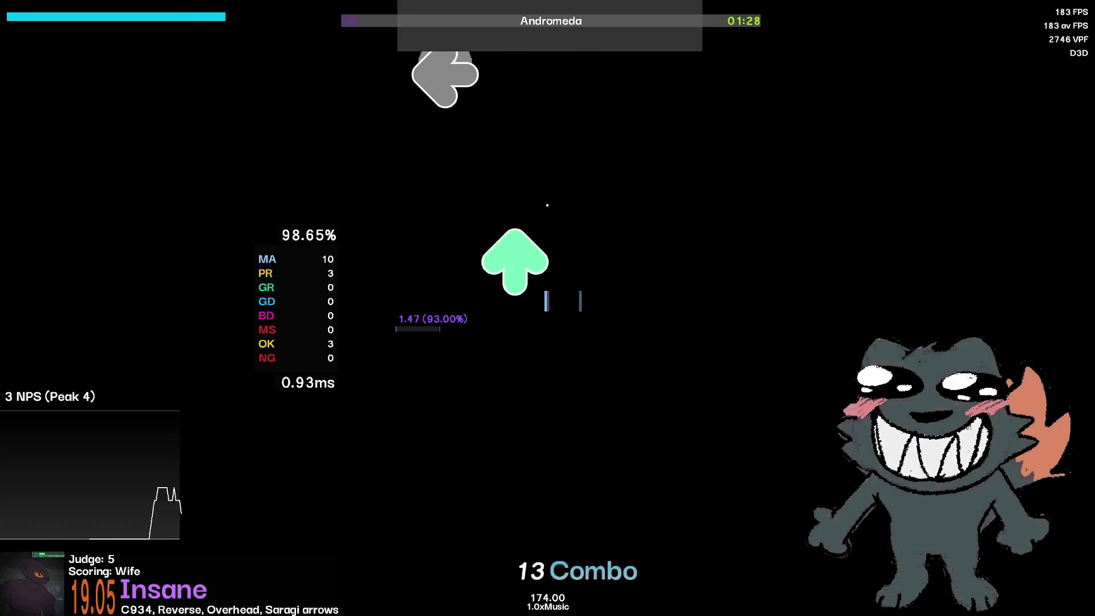
key("Left")
key("Down")
key("Right")
key("Up")
key("Right")
key("Left")
key("Down")
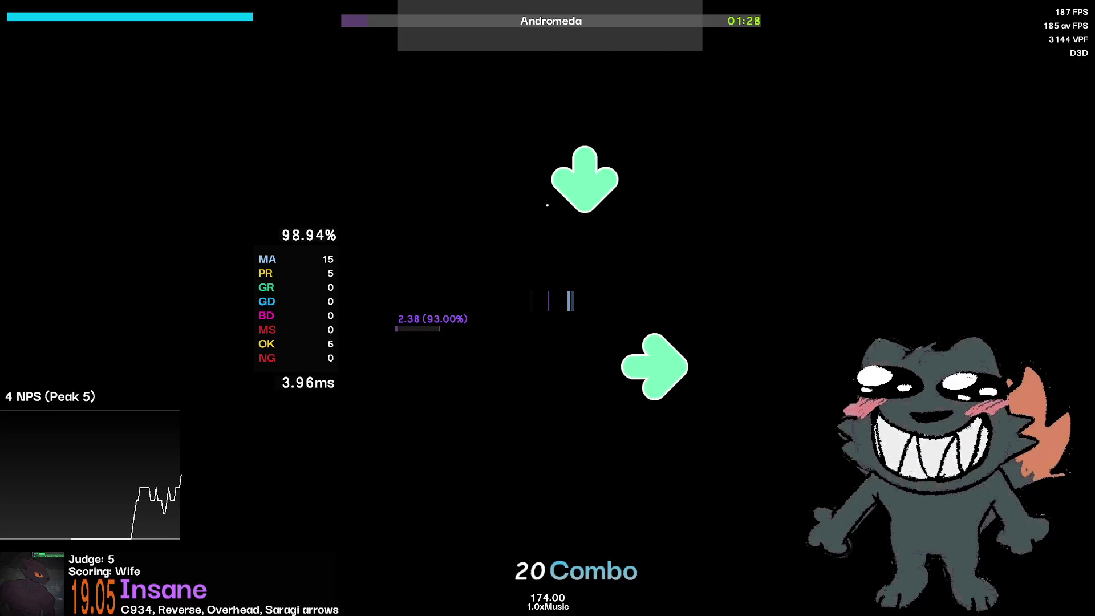
key("Down")
key("Escape")
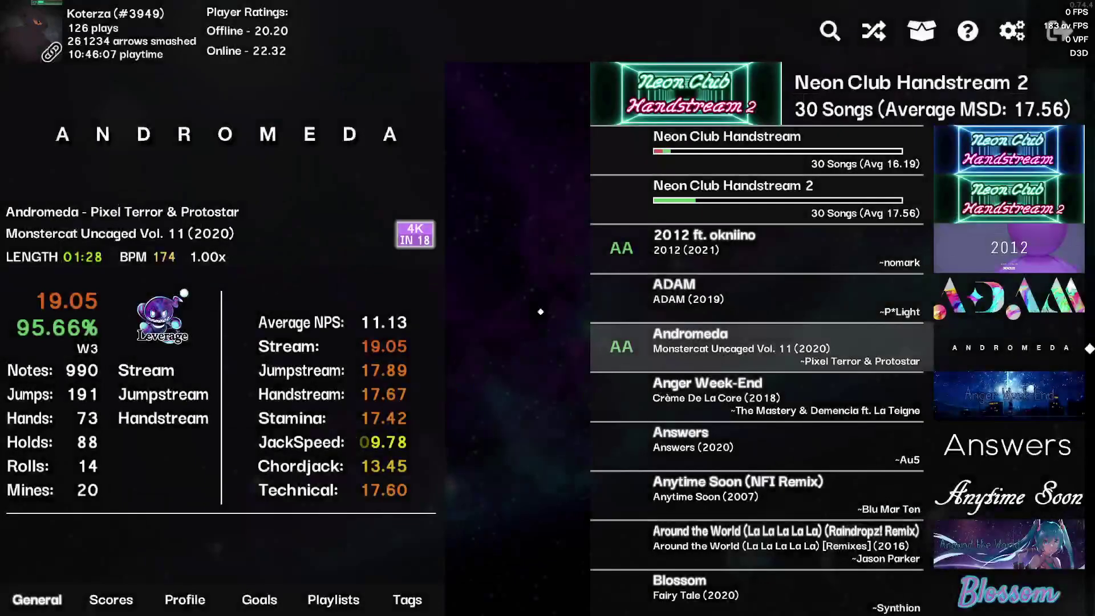
Step: Review the judgement and combo settings in the Gameplay Elements 2 options, and close the options
key("Up")
left_click(1012, 31)
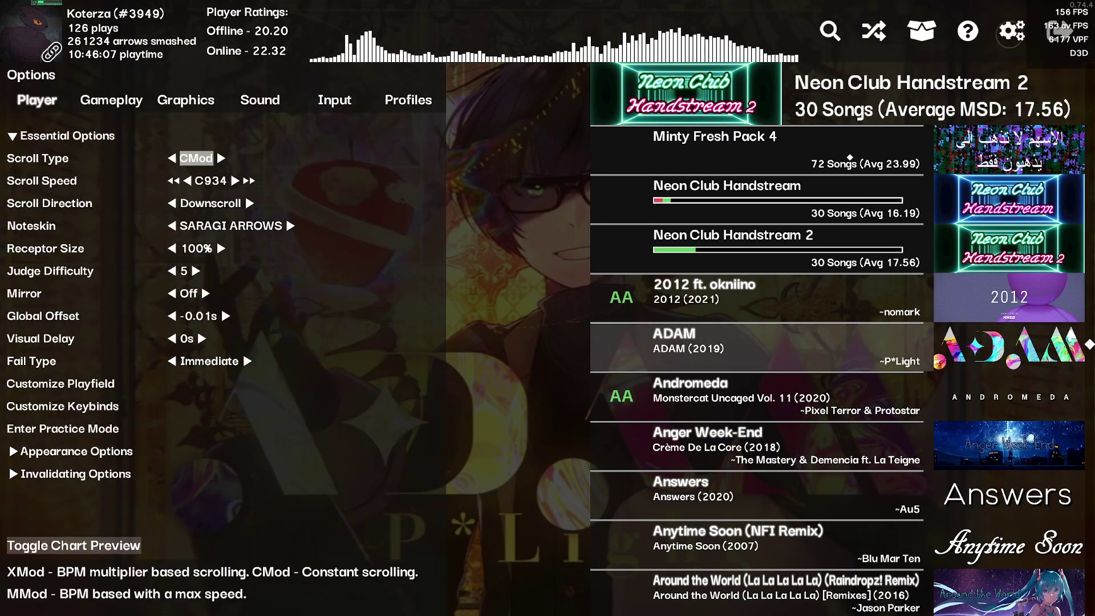
left_click(111, 100)
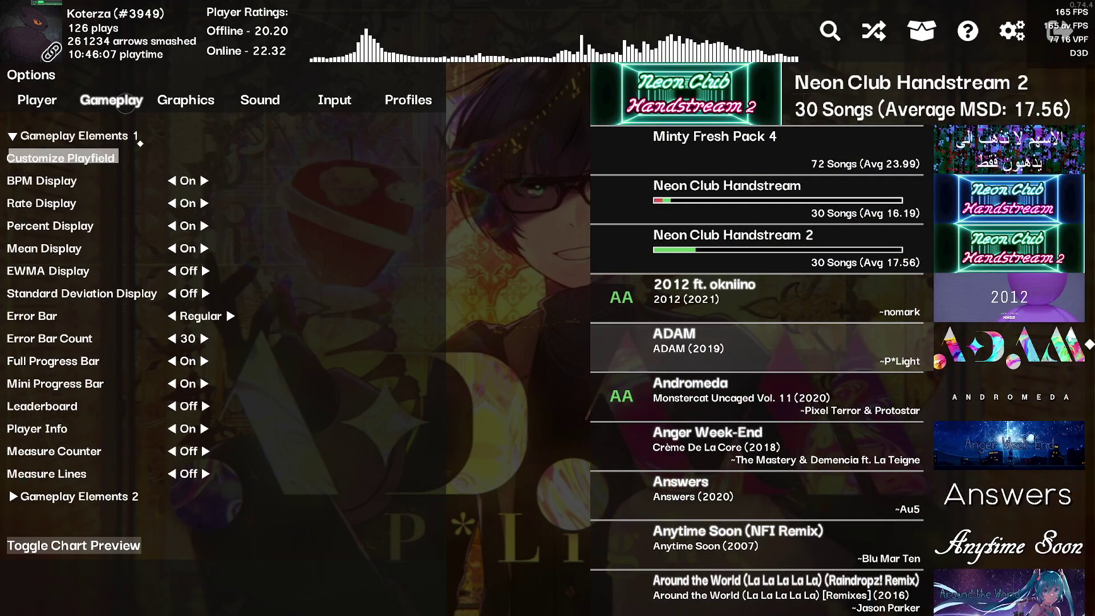
left_click(74, 496)
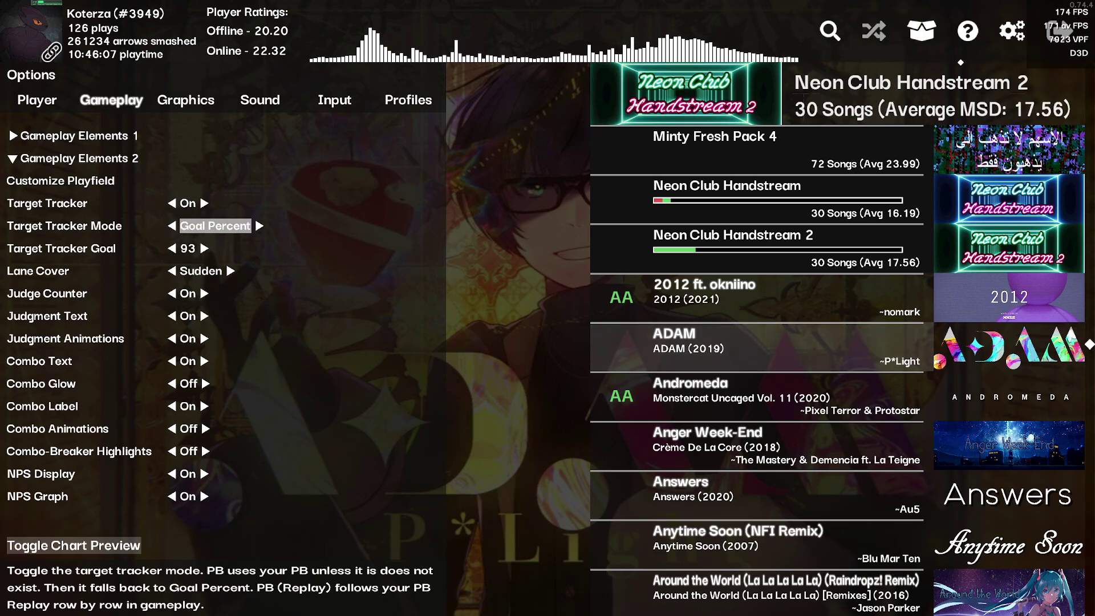
key("Escape")
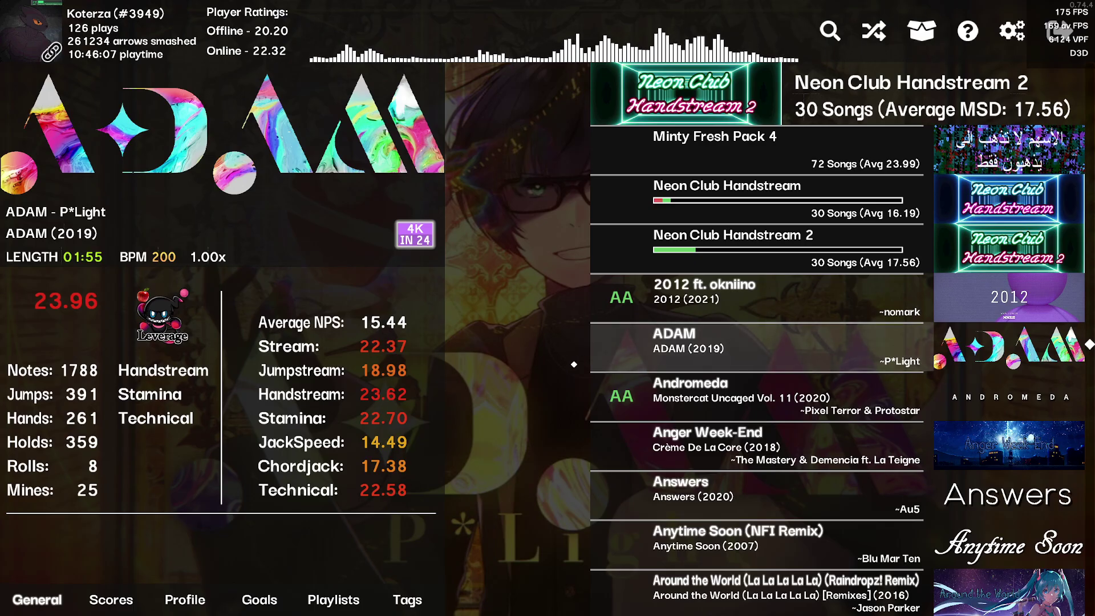
Step: Exit Etterna, close the judgement image preview, and close the default 1x6 document in Photopea
key("Escape")
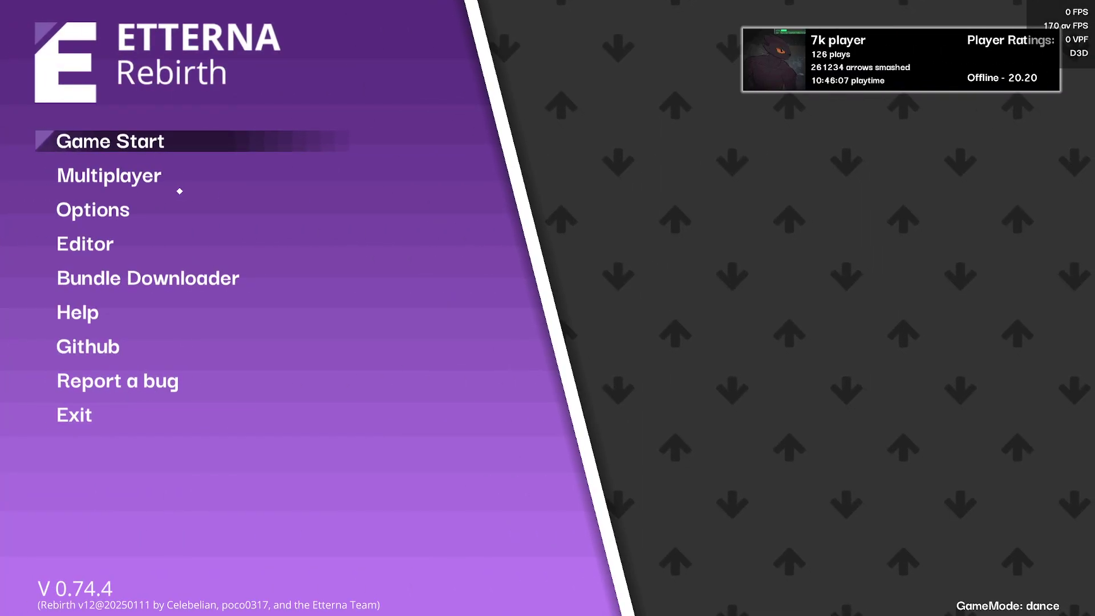
left_click(117, 415)
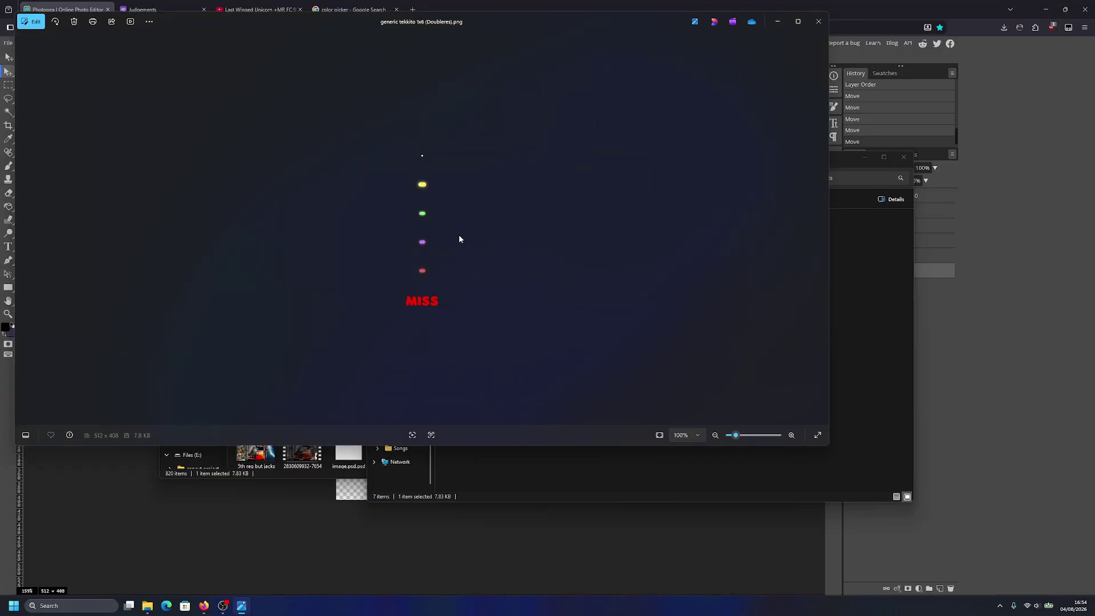
left_click(825, 23)
left_click_drag(717, 165, 667, 155)
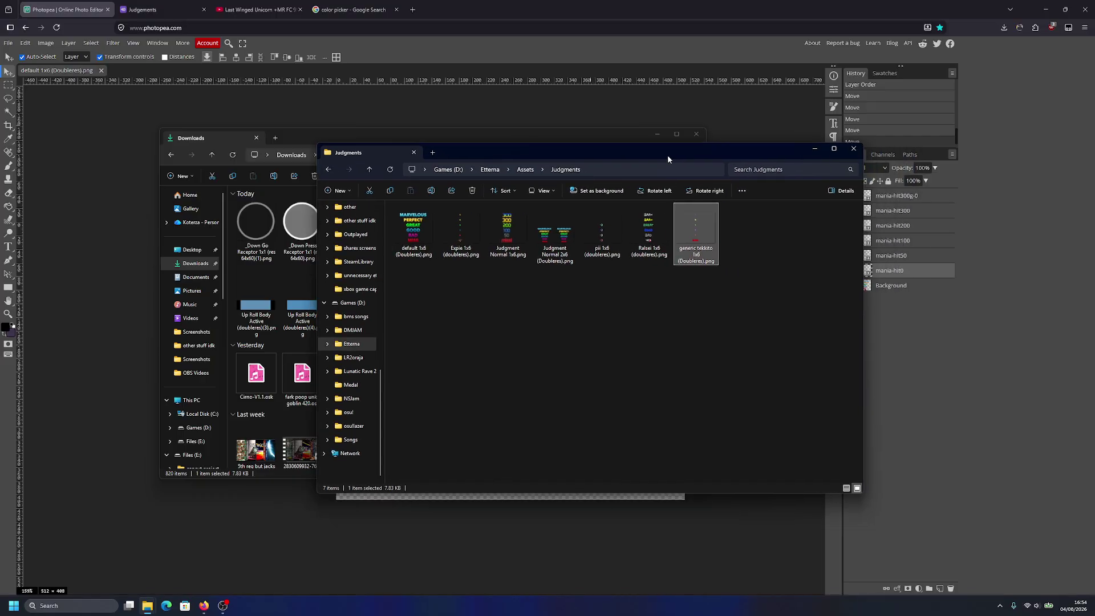
left_click(343, 115)
left_click(102, 71)
Step: Switch to the Downloads window in File Explorer and go to the Etterna folder on the Games (D:) drive
key("alt+Tab")
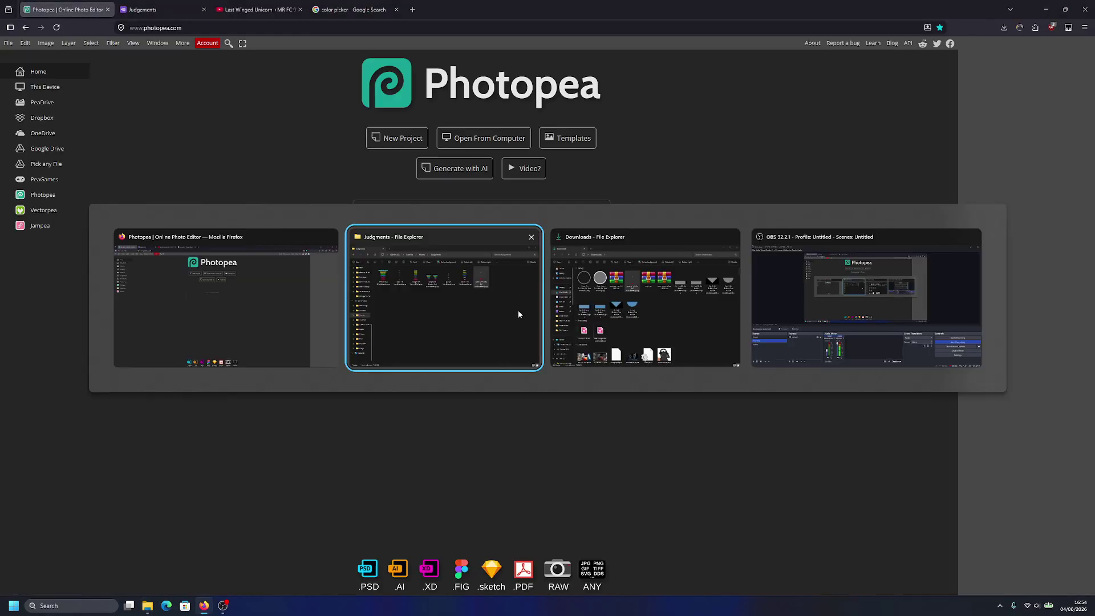
left_click(664, 307)
scroll(196, 367, "down", 5)
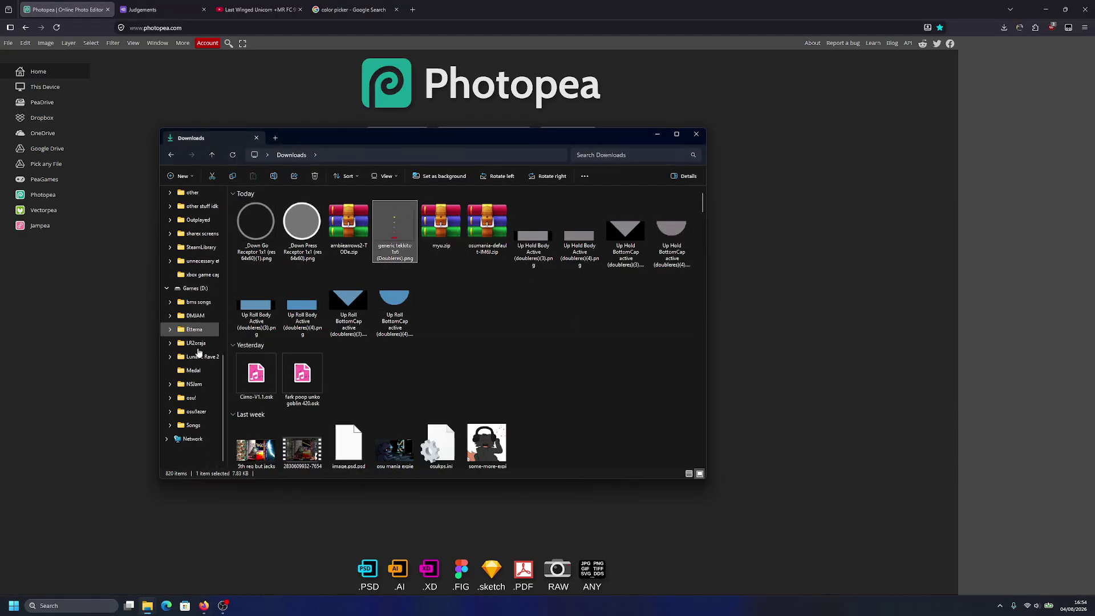
scroll(196, 354, "up", 6)
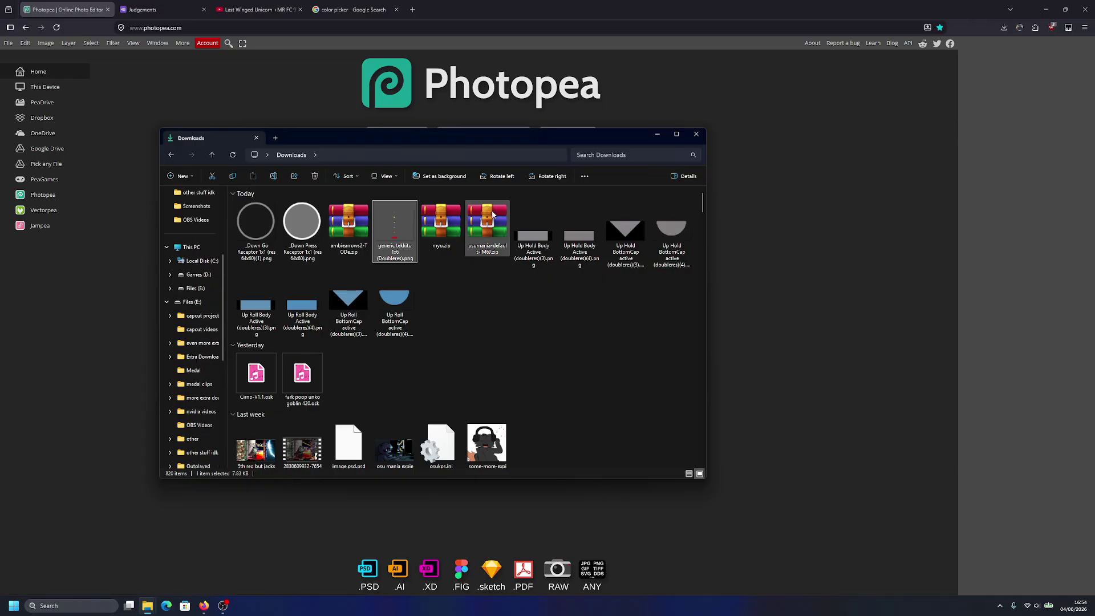
scroll(197, 360, "down", 6)
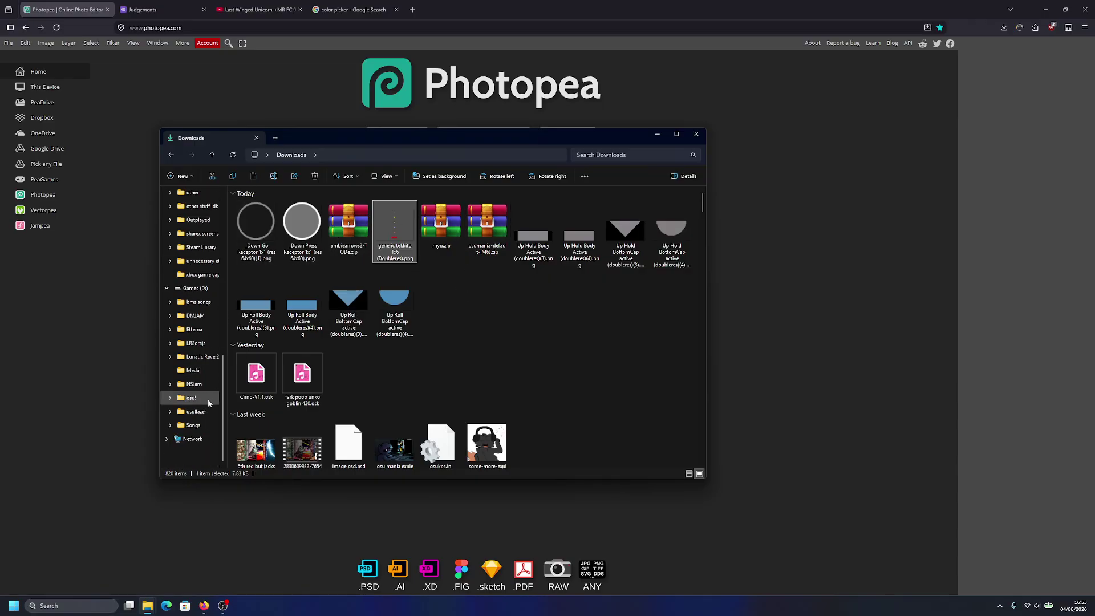
left_click(206, 261)
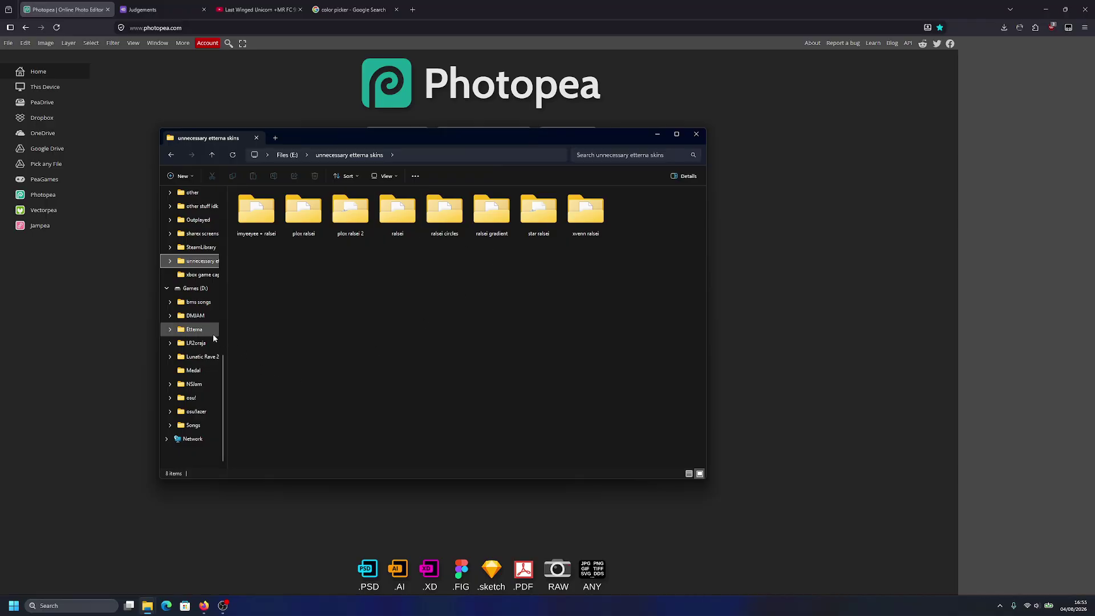
left_click(195, 330)
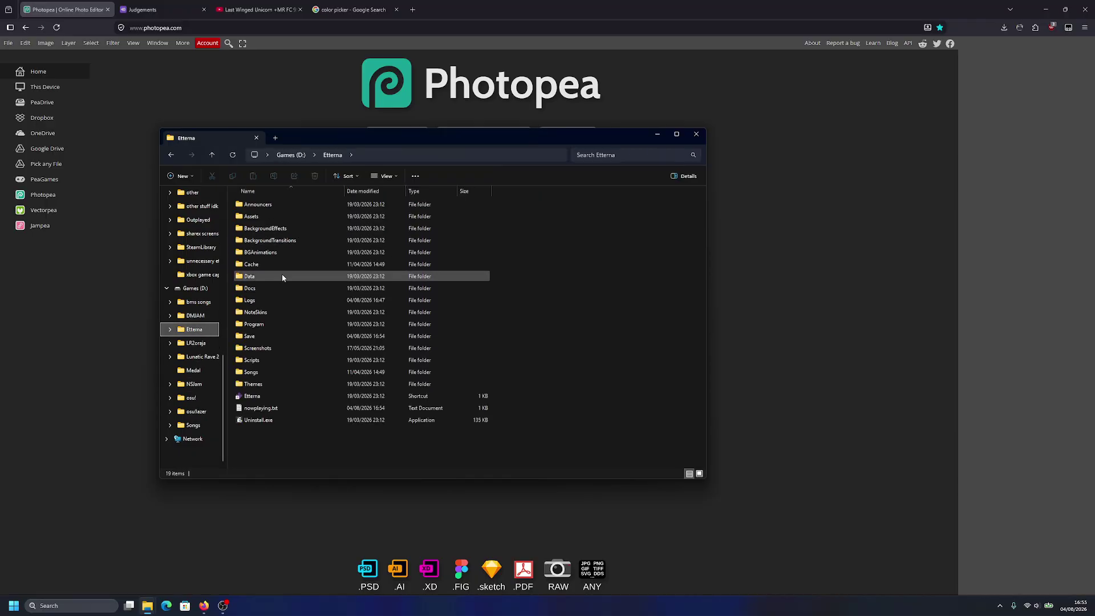
Step: Open the _Down Tap Note image from the RalseiMarrow dance noteskin's Notes folder in Photopea
double_click(272, 312)
double_click(285, 228)
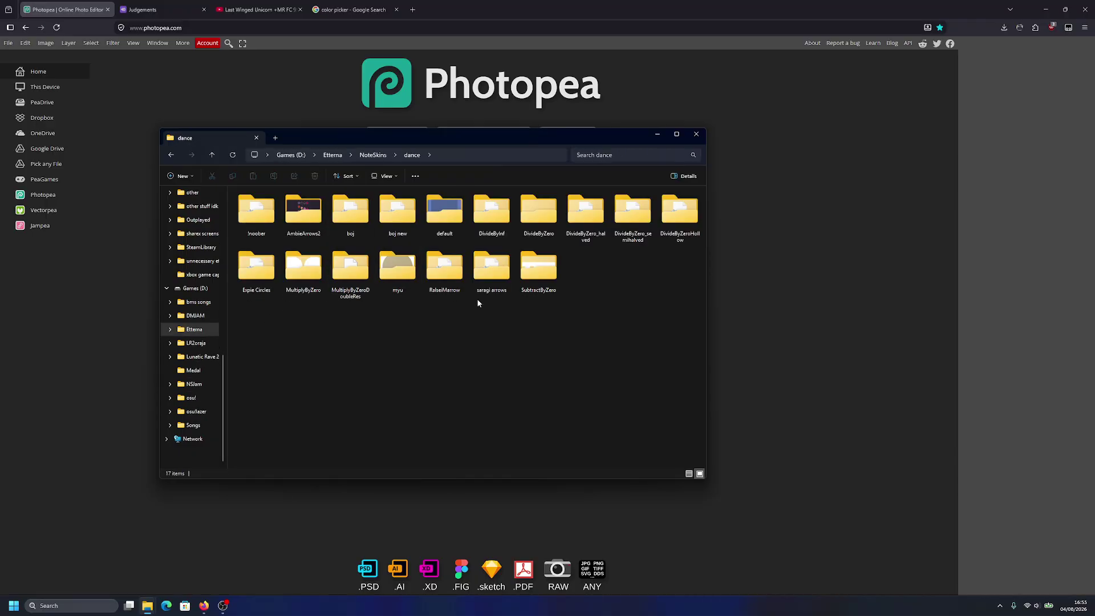
double_click(448, 268)
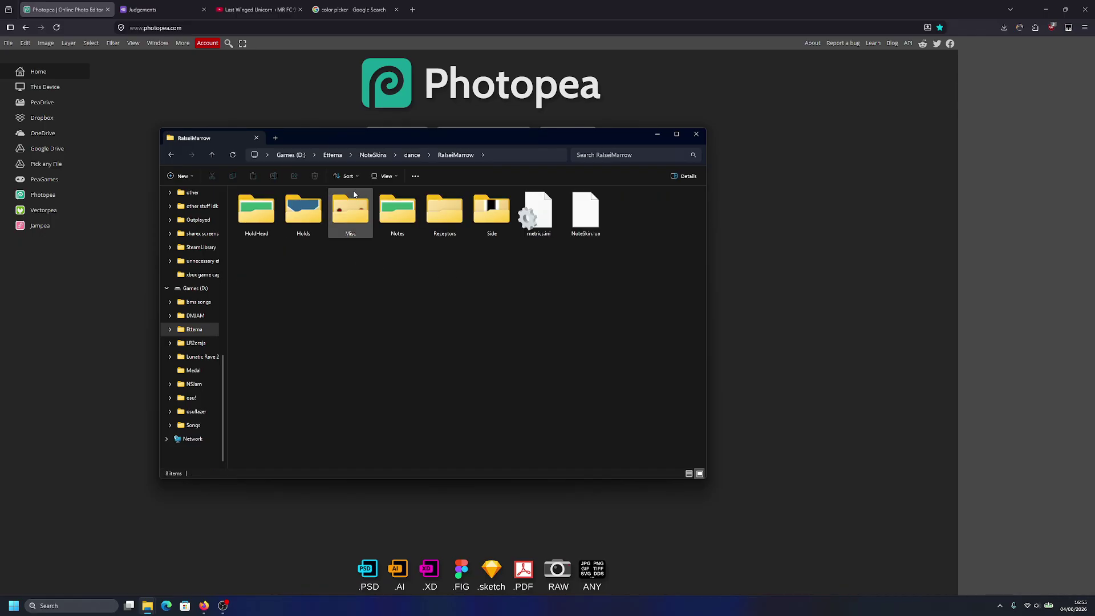
double_click(400, 213)
left_click_drag(454, 137, 850, 142)
left_click(667, 237)
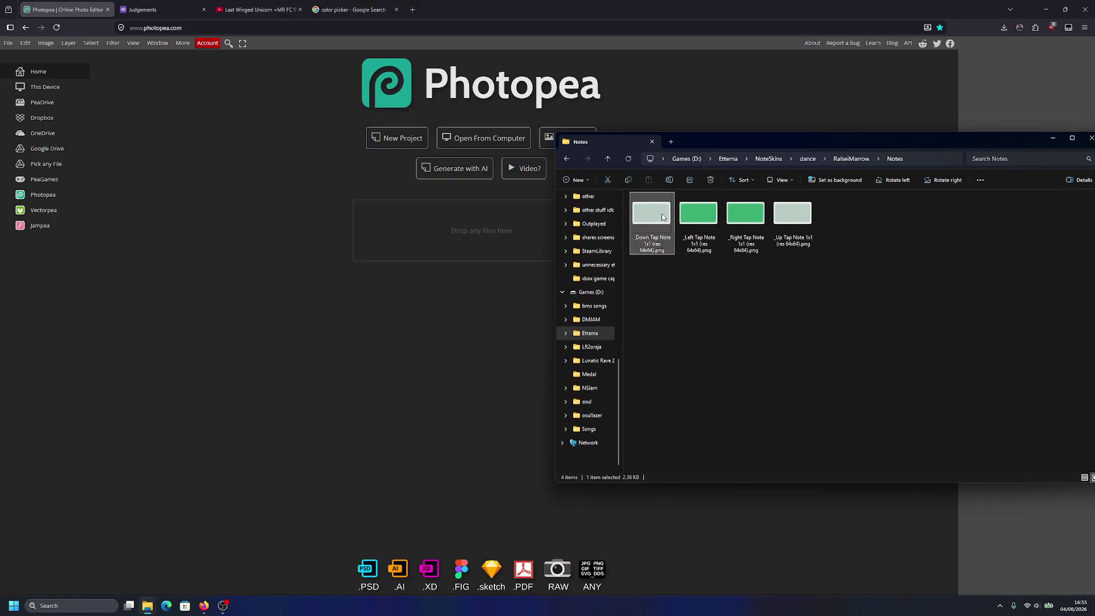
left_click_drag(663, 216, 220, 239)
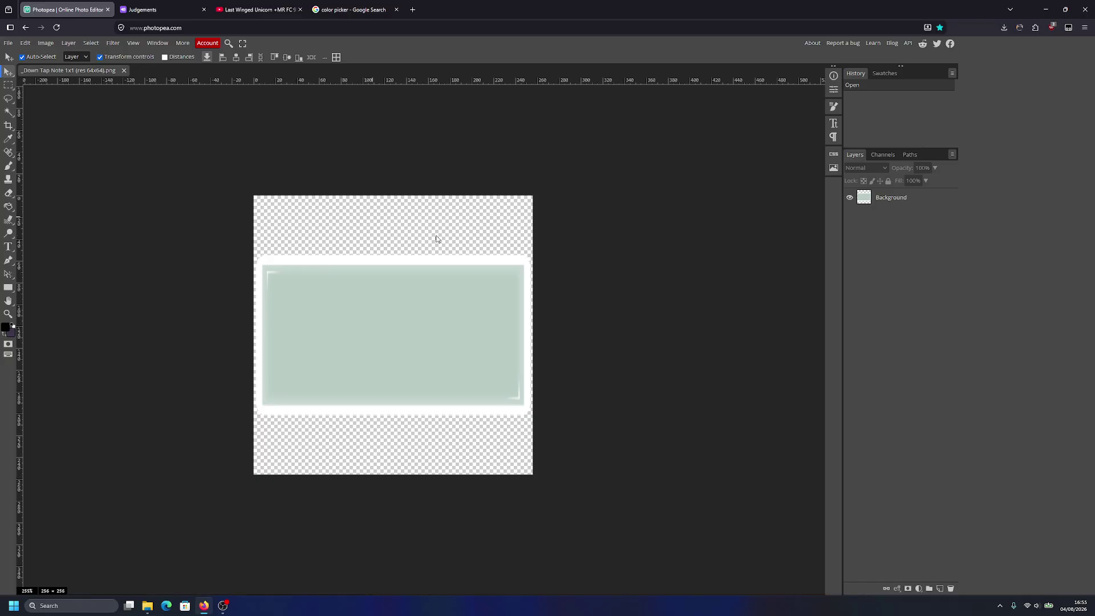
Step: Move the tap note down to the bottom edge of its canvas, and undo the move
left_click_drag(387, 315, 506, 307)
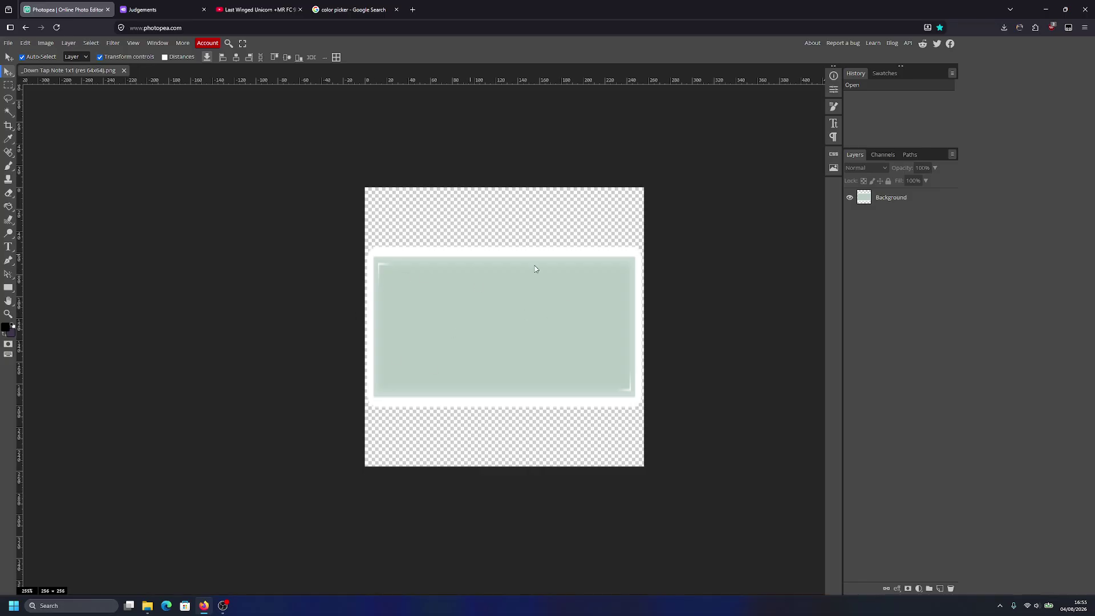
left_click_drag(493, 279, 521, 387)
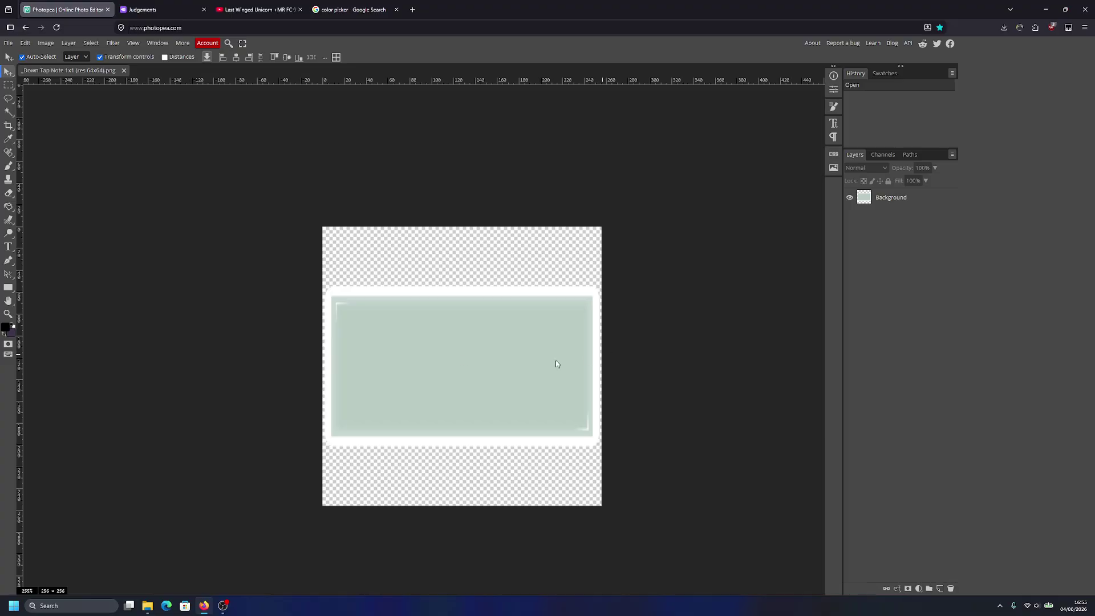
left_click_drag(448, 343, 448, 399)
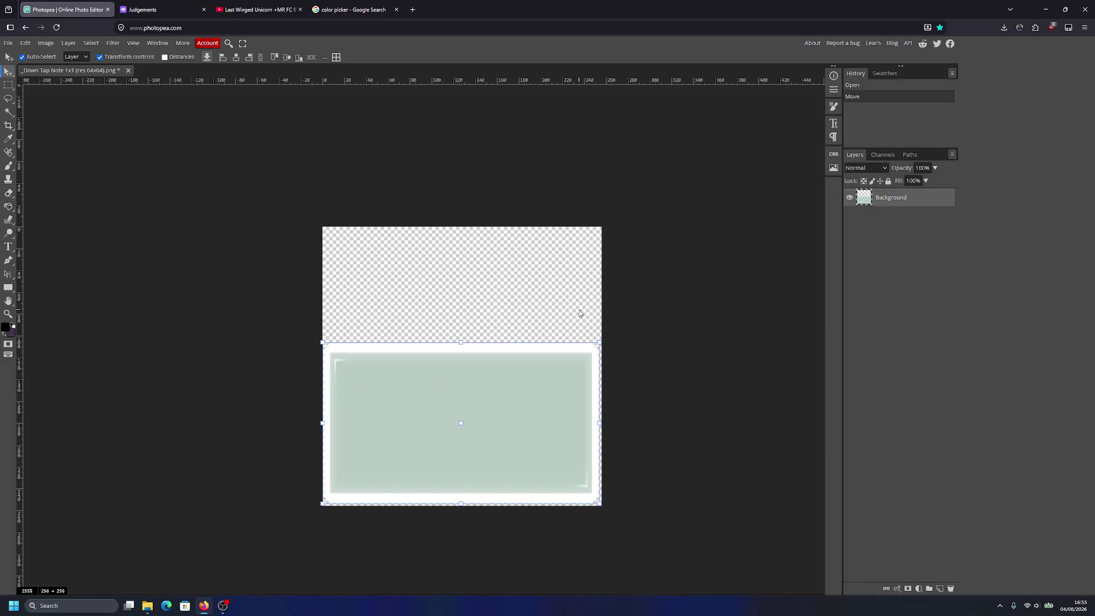
key("ctrl+z")
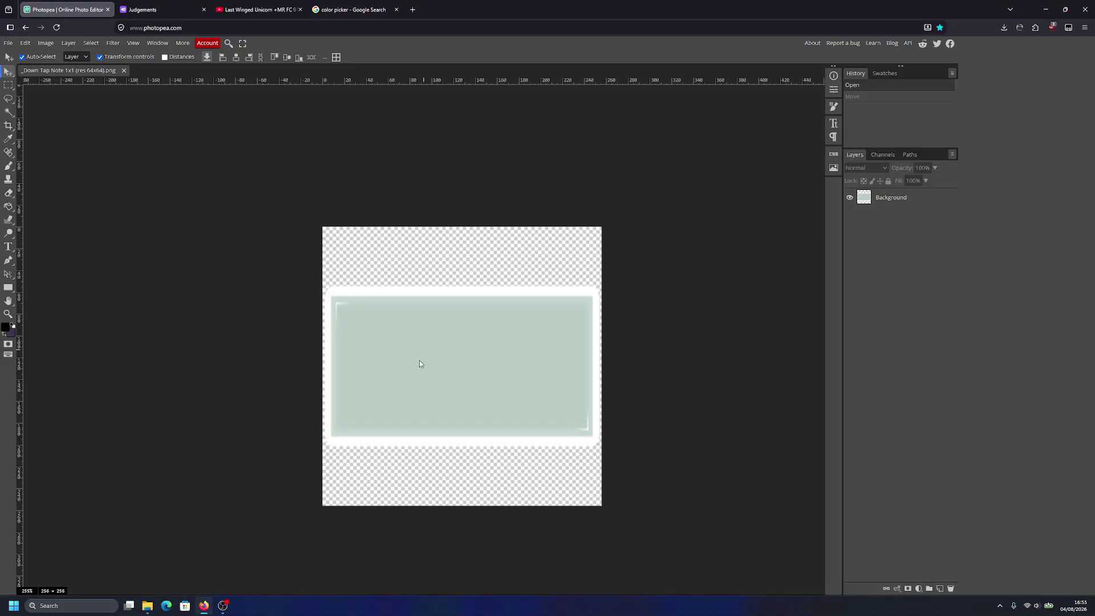
Step: Open the _Down Go Receptor image from the RalseiMarrow Receptors folder as a second document in Photopea
key("alt+Tab")
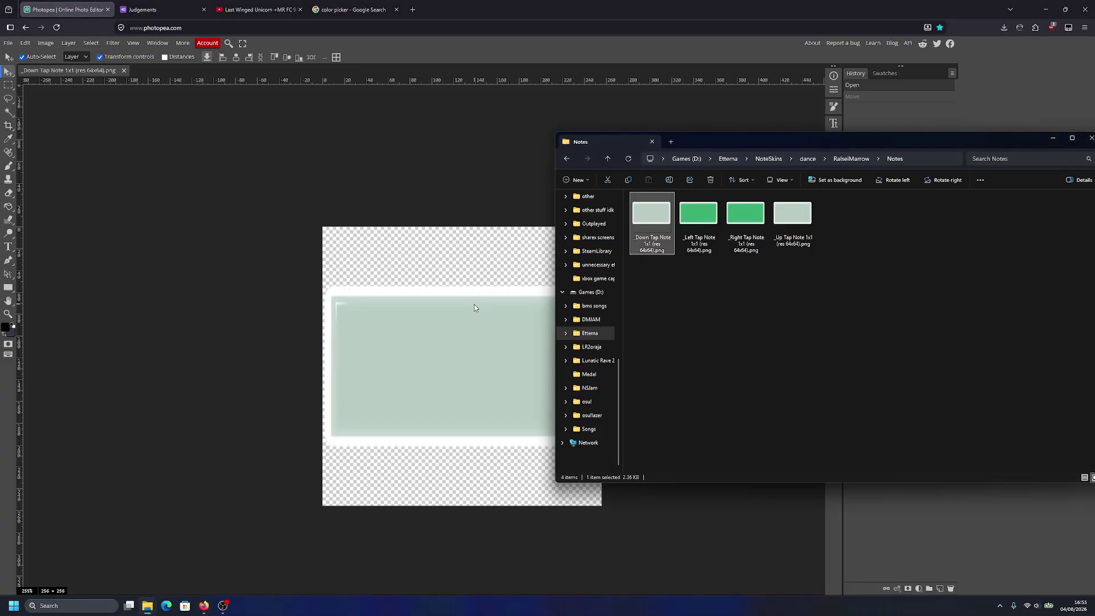
left_click(840, 160)
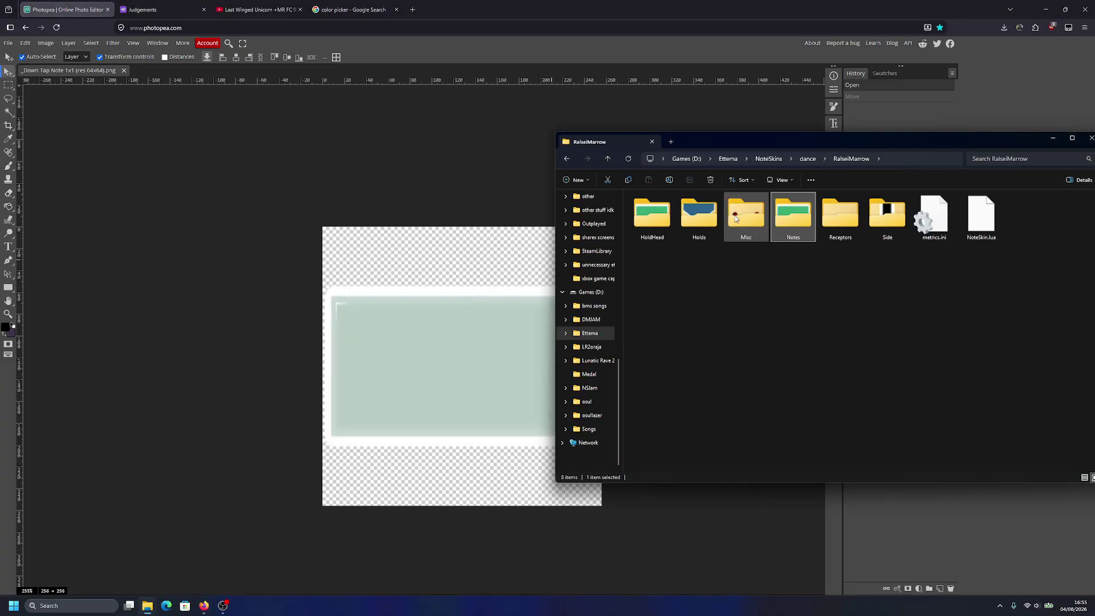
double_click(843, 210)
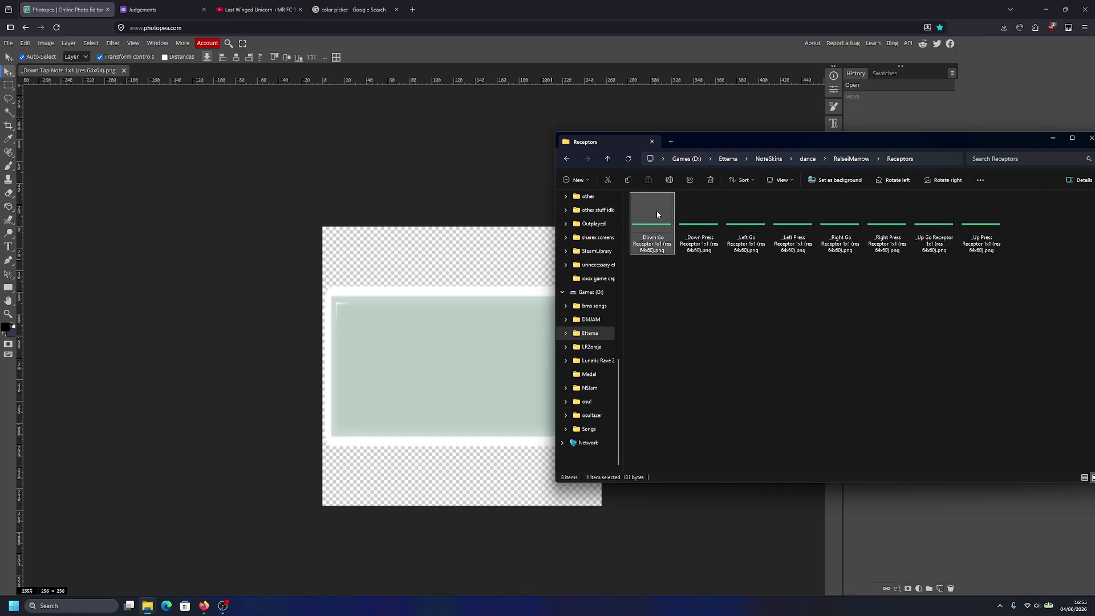
left_click_drag(657, 224, 222, 90)
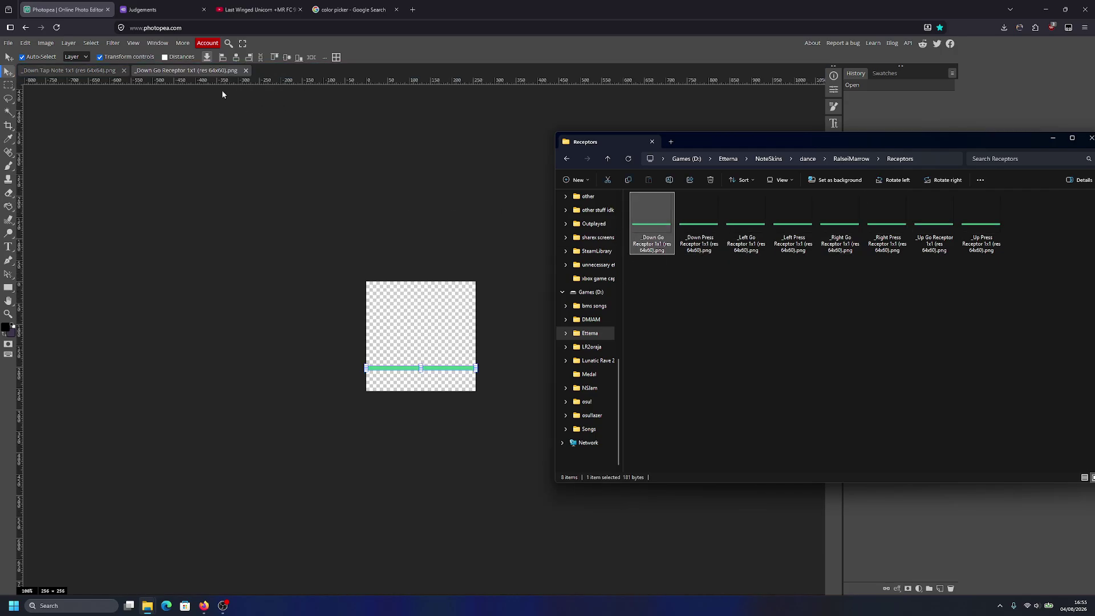
left_click(261, 251)
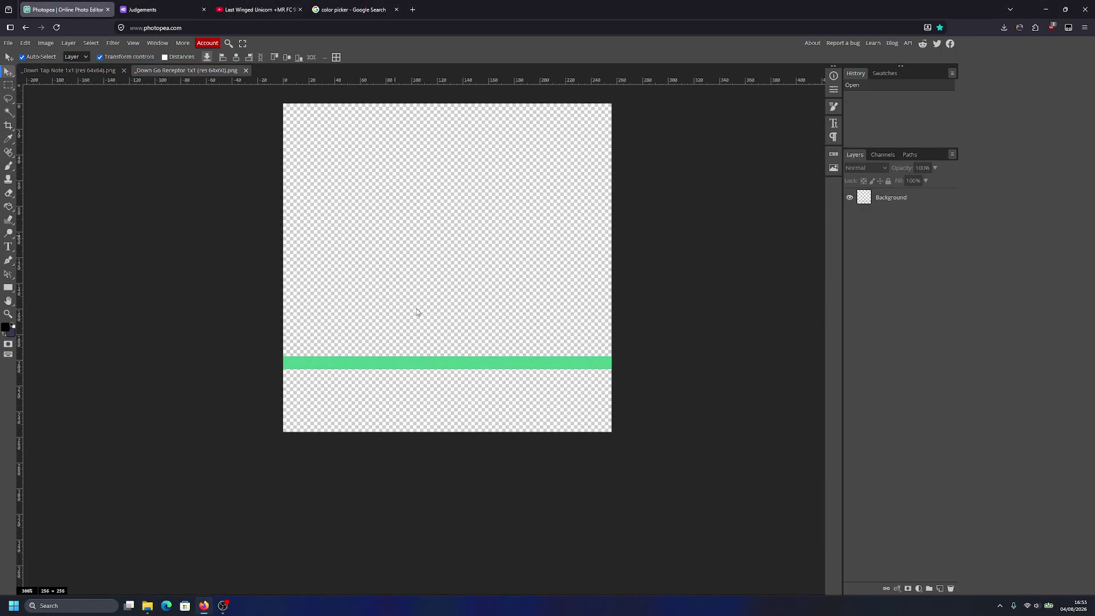
Step: Place the _Down Tap Note image from the Notes folder into the receptor document to compare their alignment
key("alt+Tab")
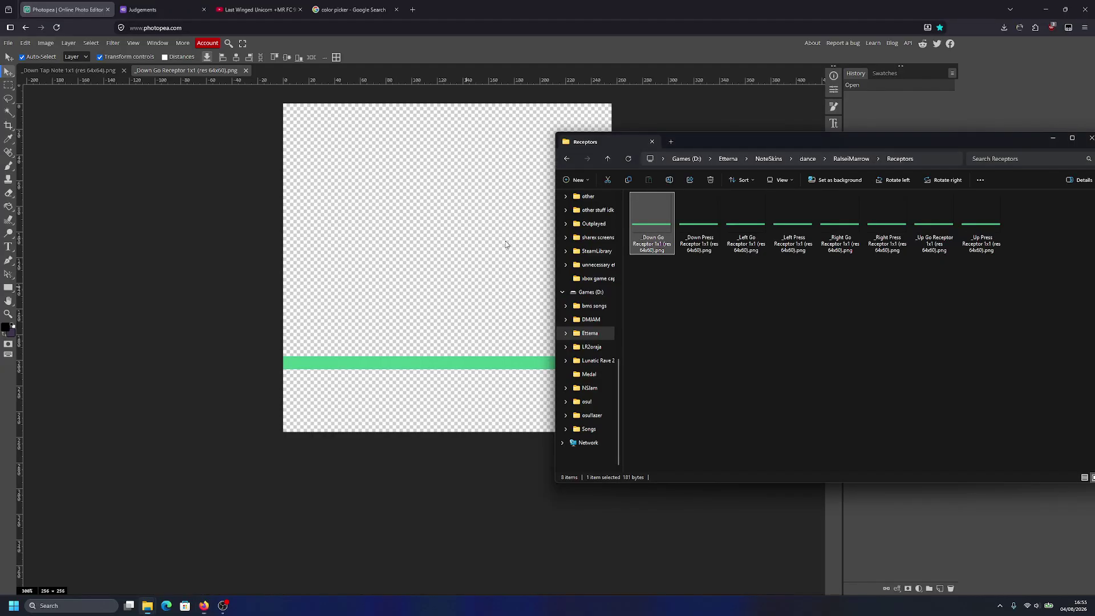
left_click(572, 159)
double_click(795, 217)
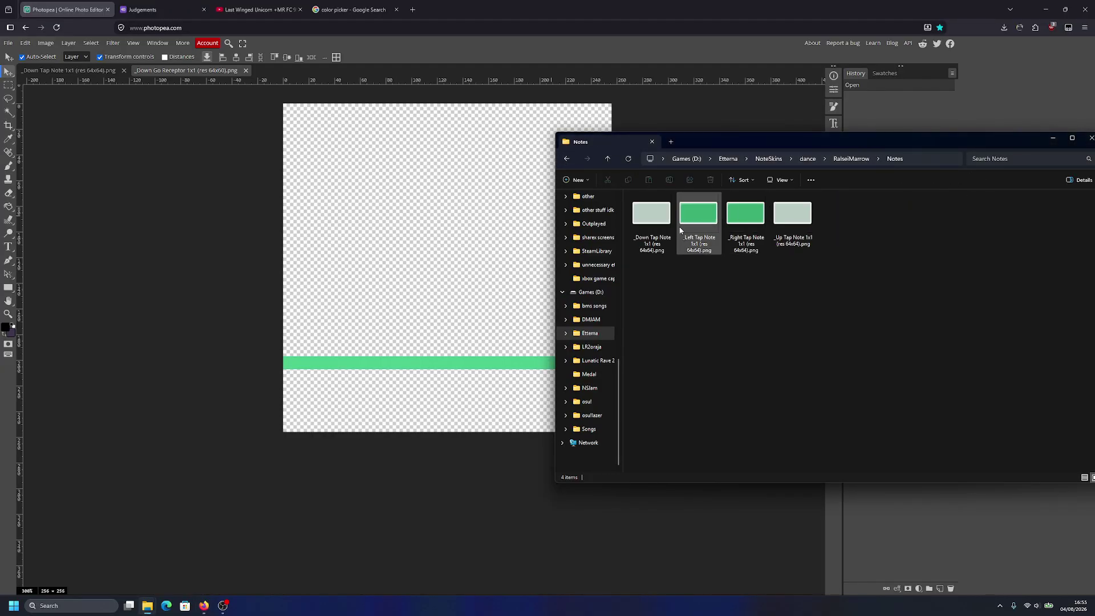
left_click_drag(651, 216, 354, 263)
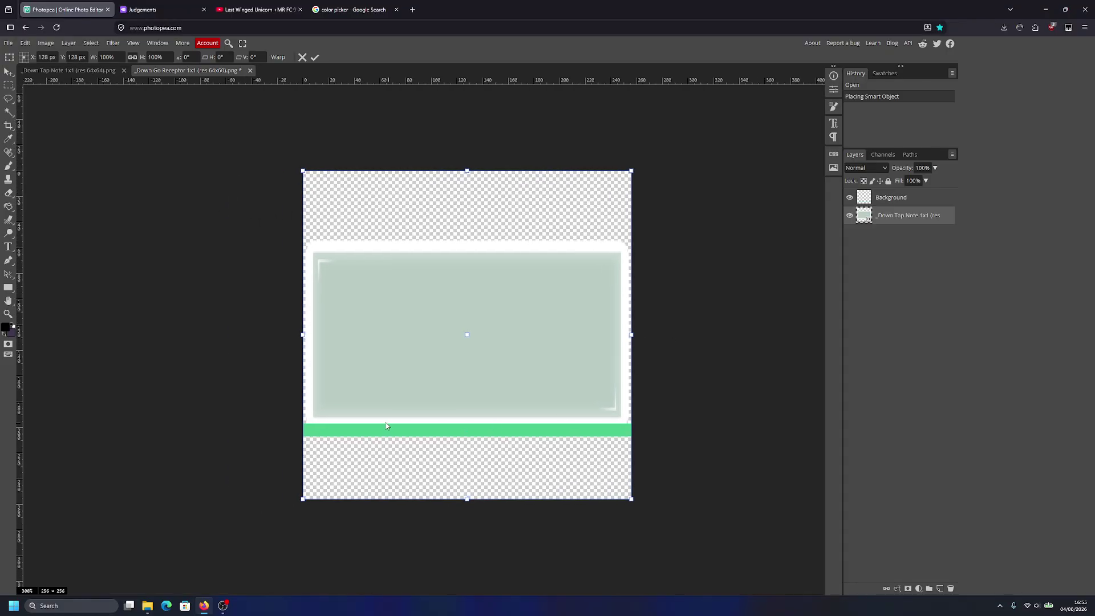
scroll(389, 454, "up", 3)
key("Return")
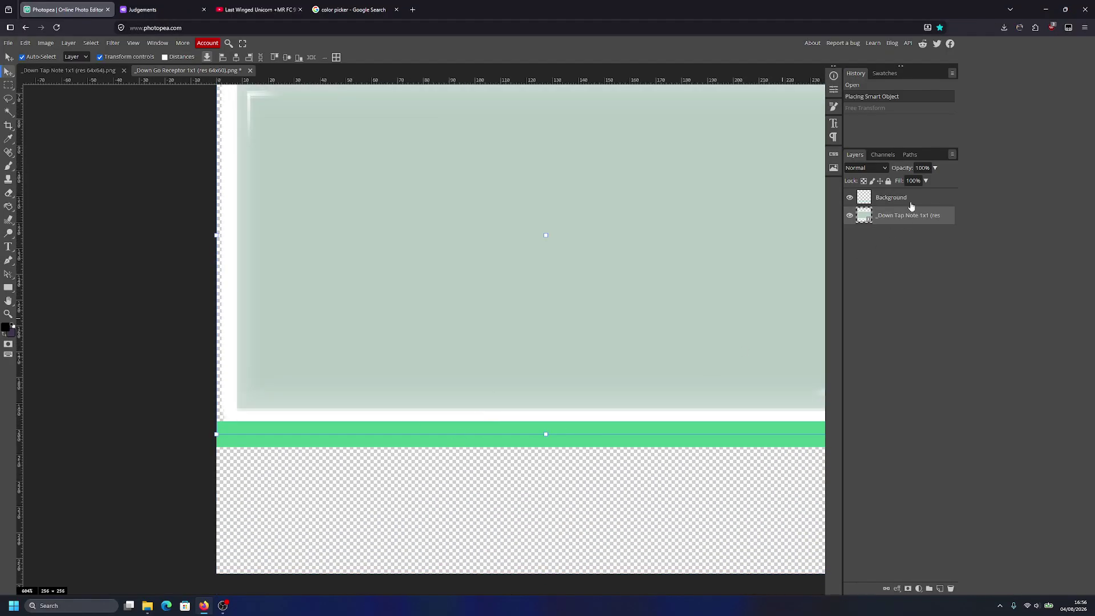
Step: Try shifting the green receptor bar down and up against the tap note, and undo the moves and the placed note
left_click(889, 198)
scroll(471, 439, "right", 3)
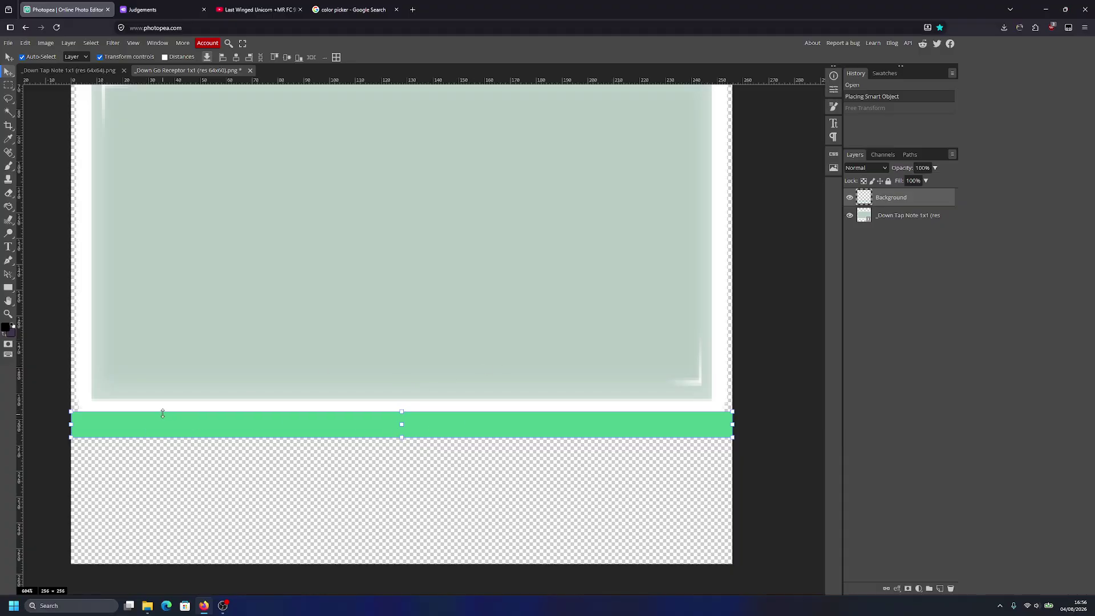
key("Down")
key("Down")
key("Down")
key("Down")
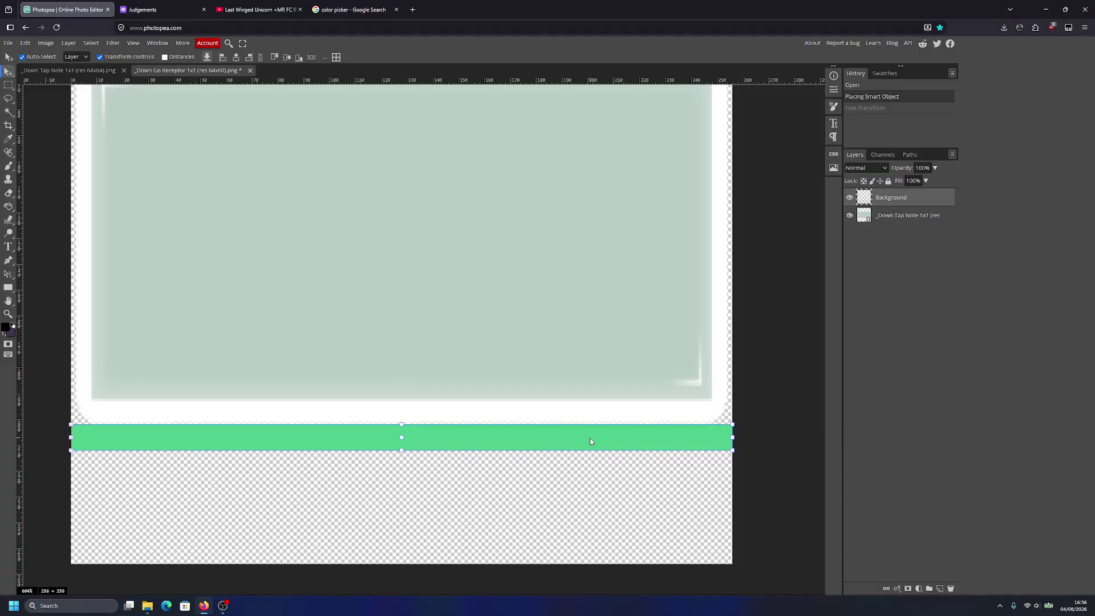
left_click_drag(591, 438, 579, 392)
key("ctrl+z")
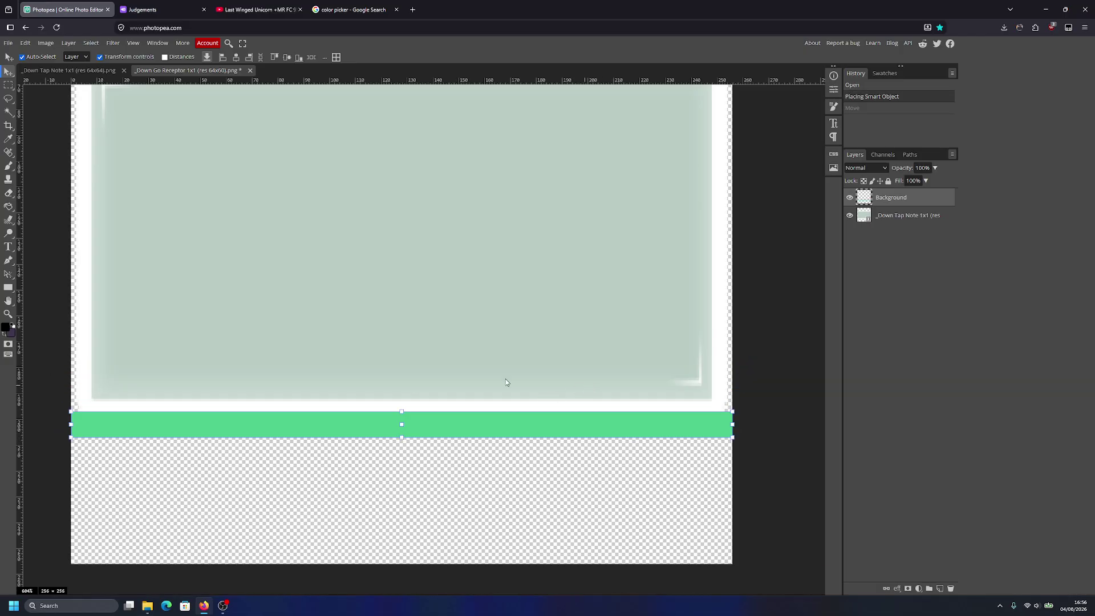
key("ctrl+z")
scroll(433, 286, "down", 5)
left_click_drag(509, 371, 529, 399)
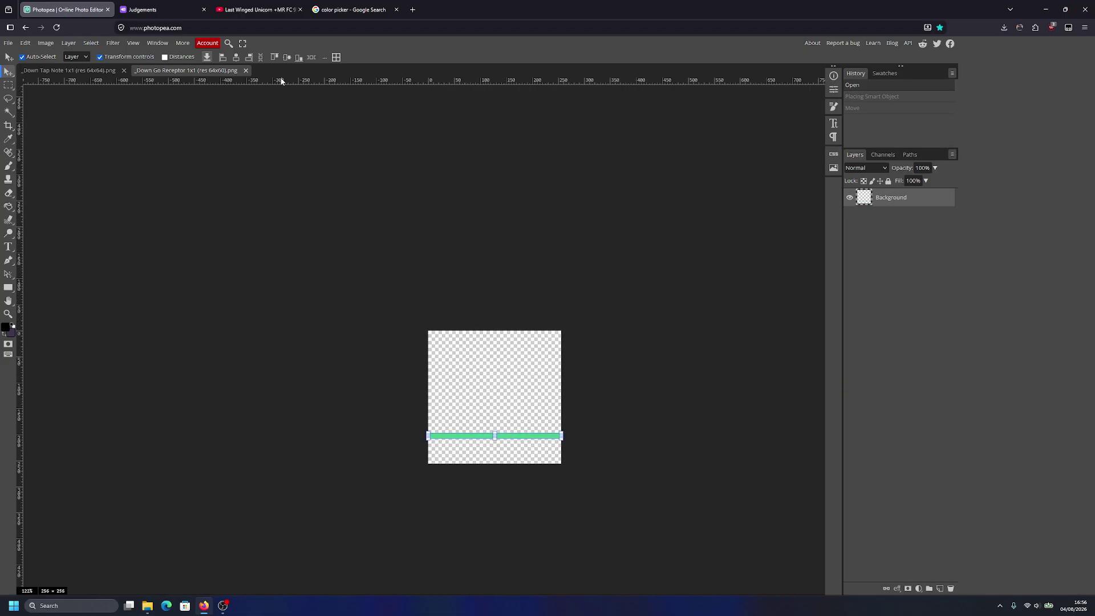
Step: Look into the Holds folder of the RalseiMarrow noteskin, and return to the noteskin's main folder
key("alt+Tab")
left_click(831, 162)
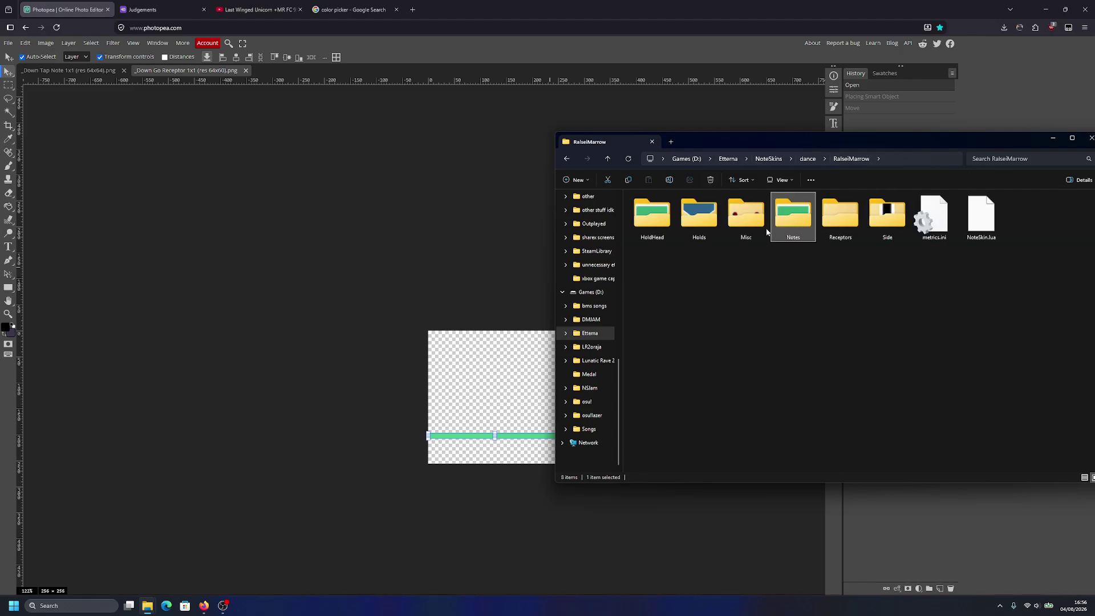
key("Left")
key("Left")
key("Return")
left_click(835, 162)
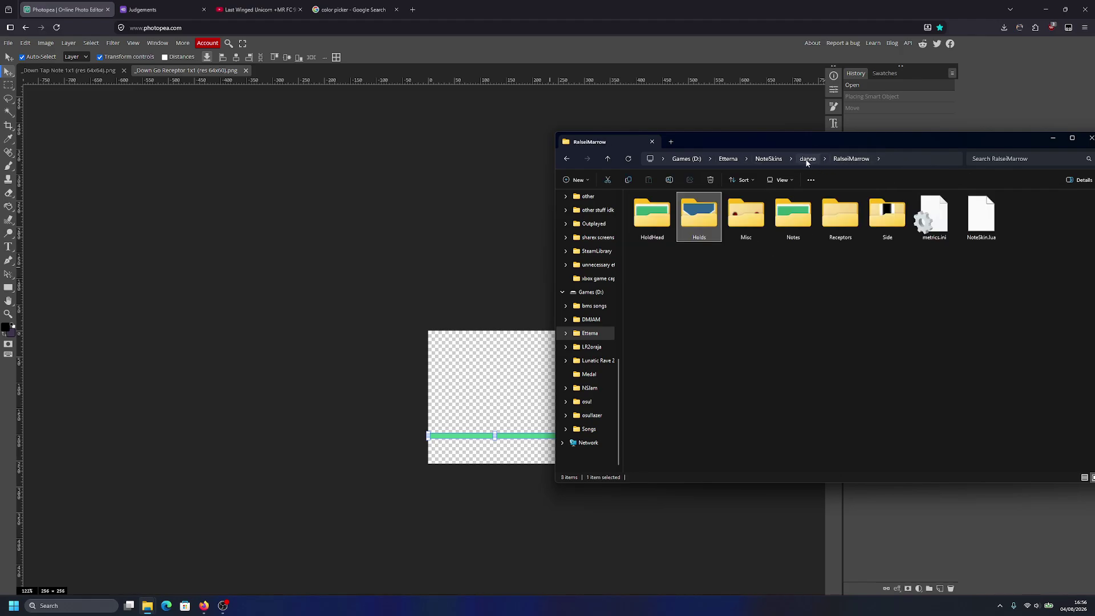
Step: Look into the Holds folder of the ralsei gradient noteskin in the unnecessary etterna skins folder
left_click(808, 161)
left_click_drag(883, 134, 650, 130)
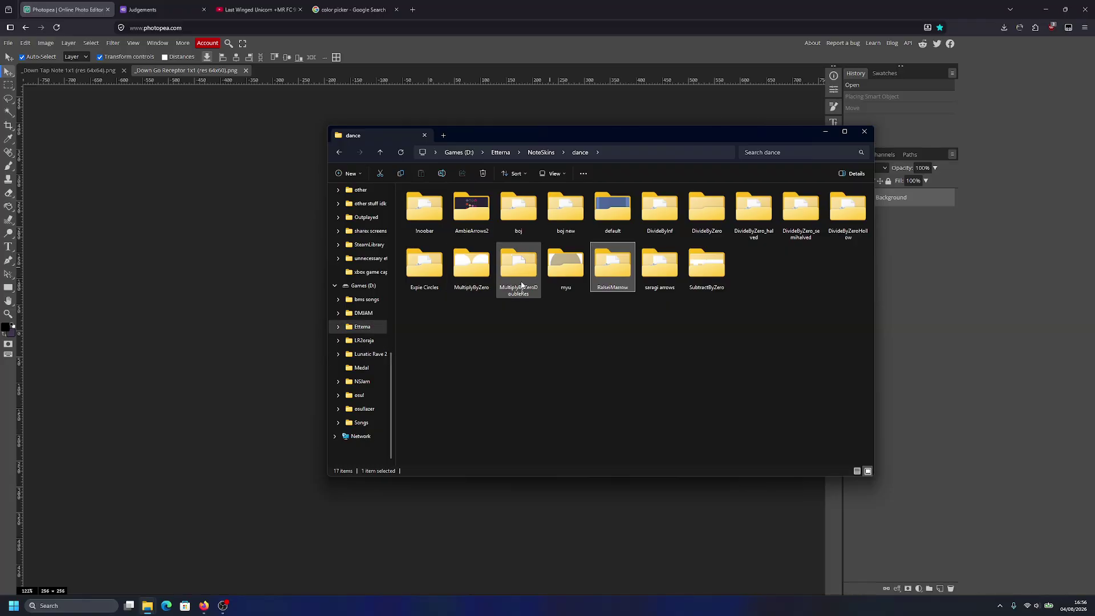
scroll(366, 310, "up", 2)
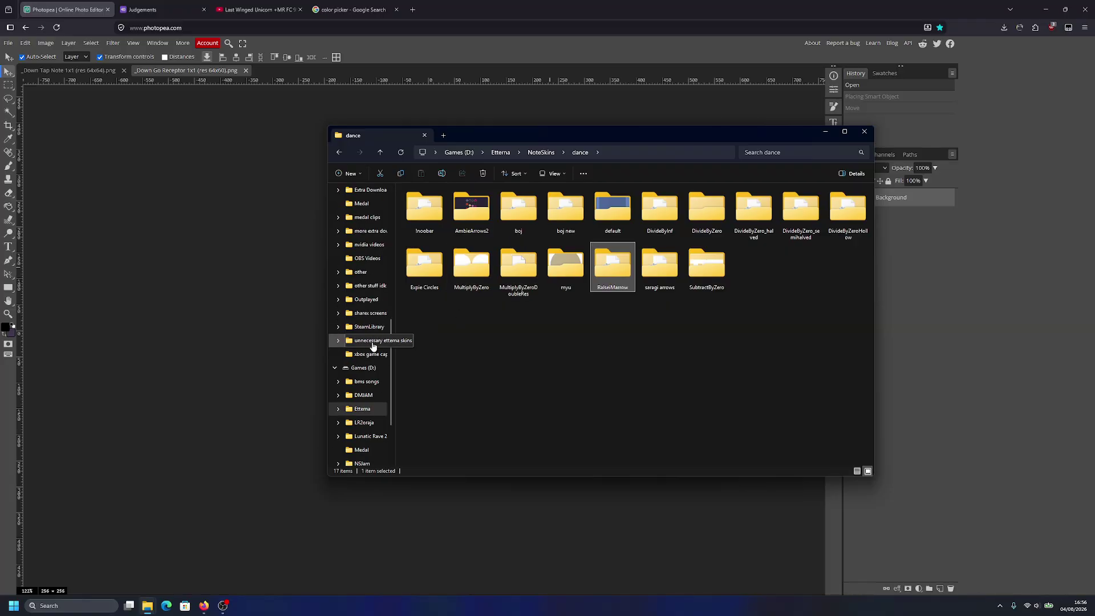
left_click(370, 340)
double_click(664, 222)
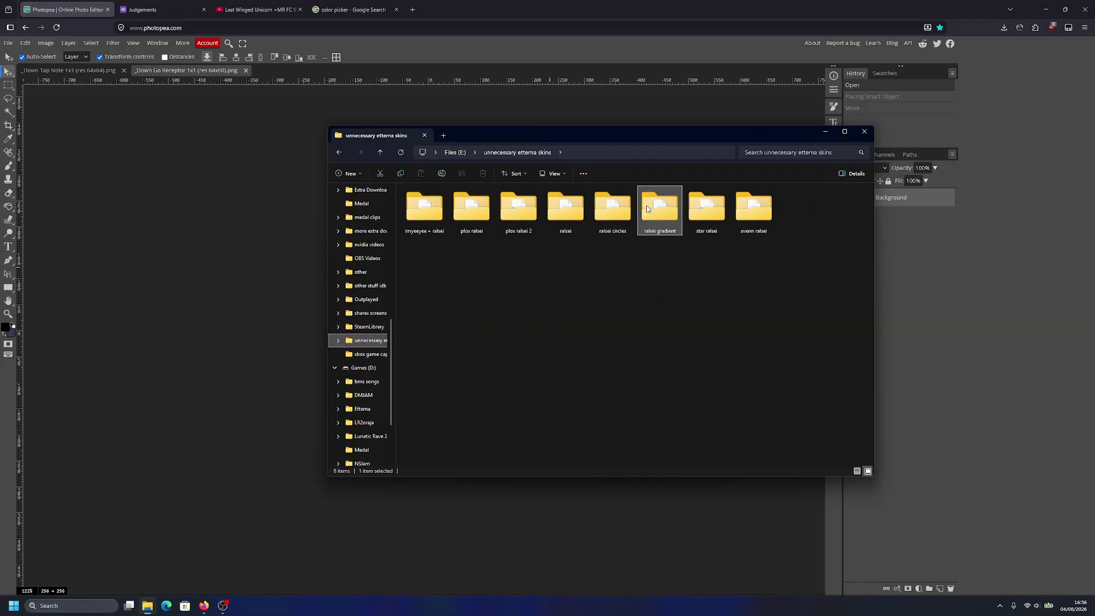
double_click(428, 212)
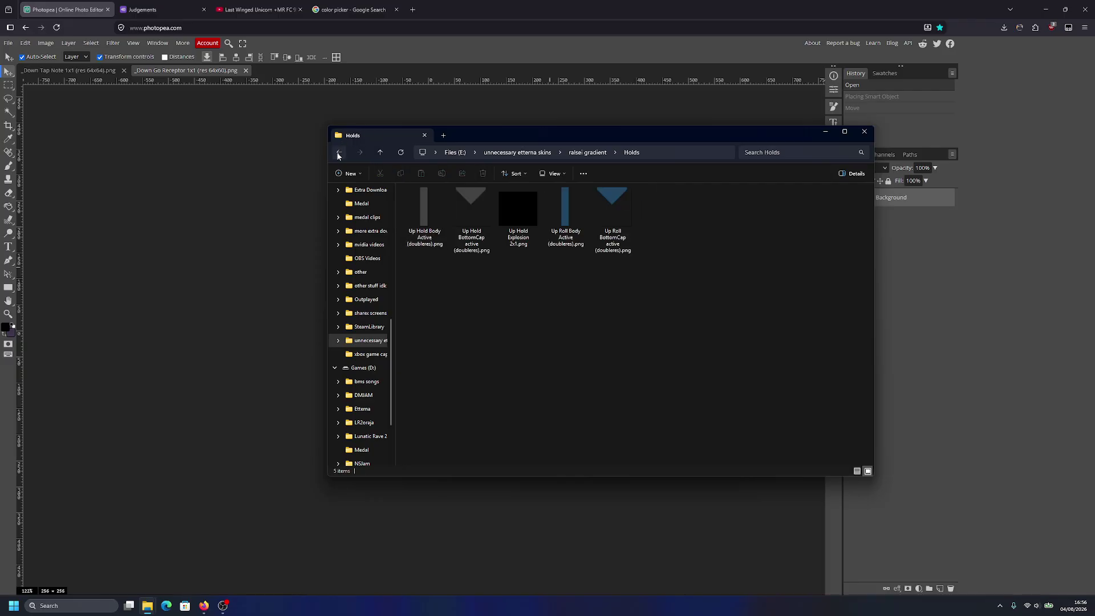
Step: Go back to the unnecessary etterna skins folder and examine the hold images in the ralsei noteskin's Holds folder
double_click(338, 153)
double_click(574, 216)
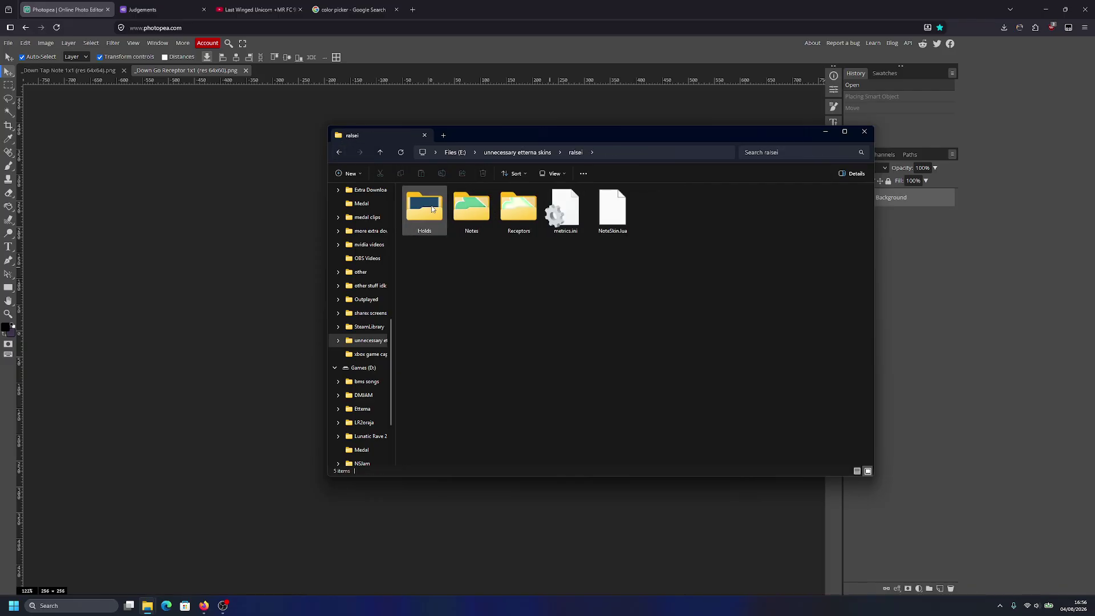
double_click(431, 205)
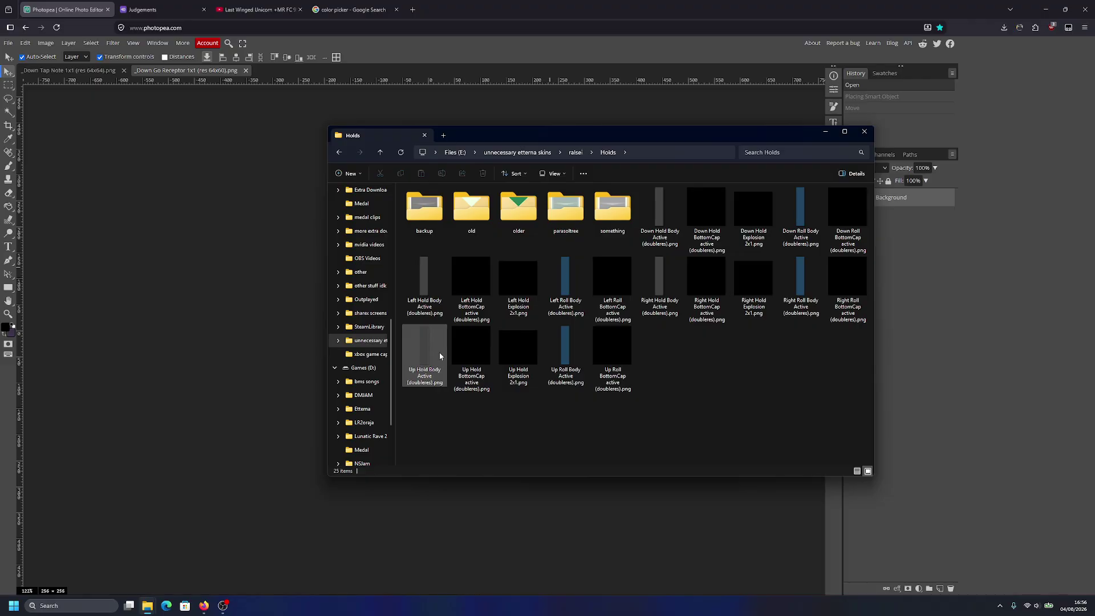
Step: Examine the hold body and bottom cap images in the xvenn ralsei noteskin's Holds folder, and close the file window
left_click(517, 152)
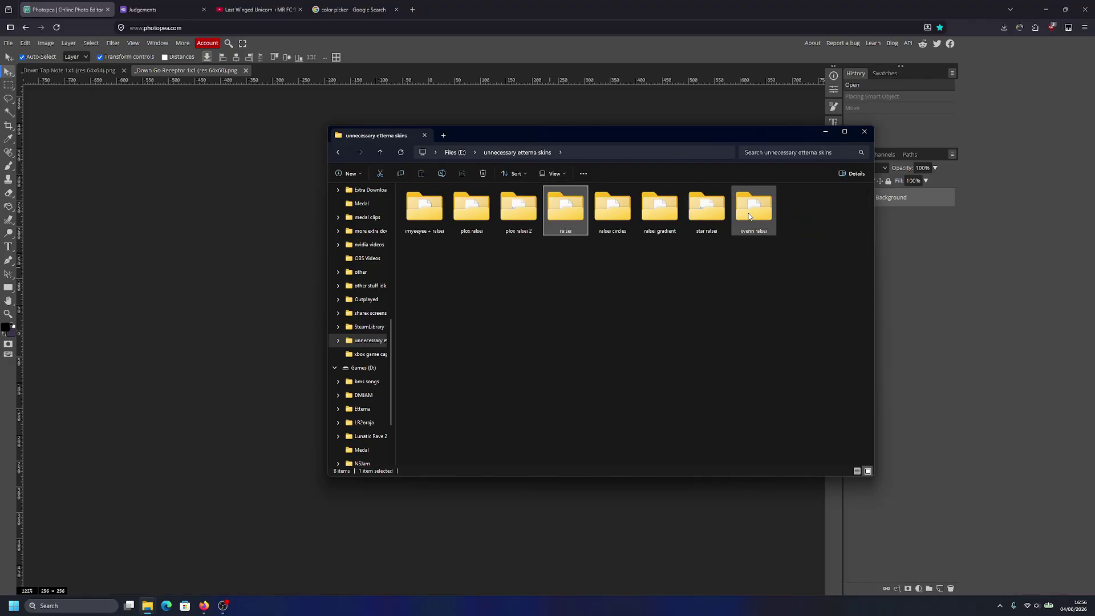
double_click(749, 215)
double_click(422, 207)
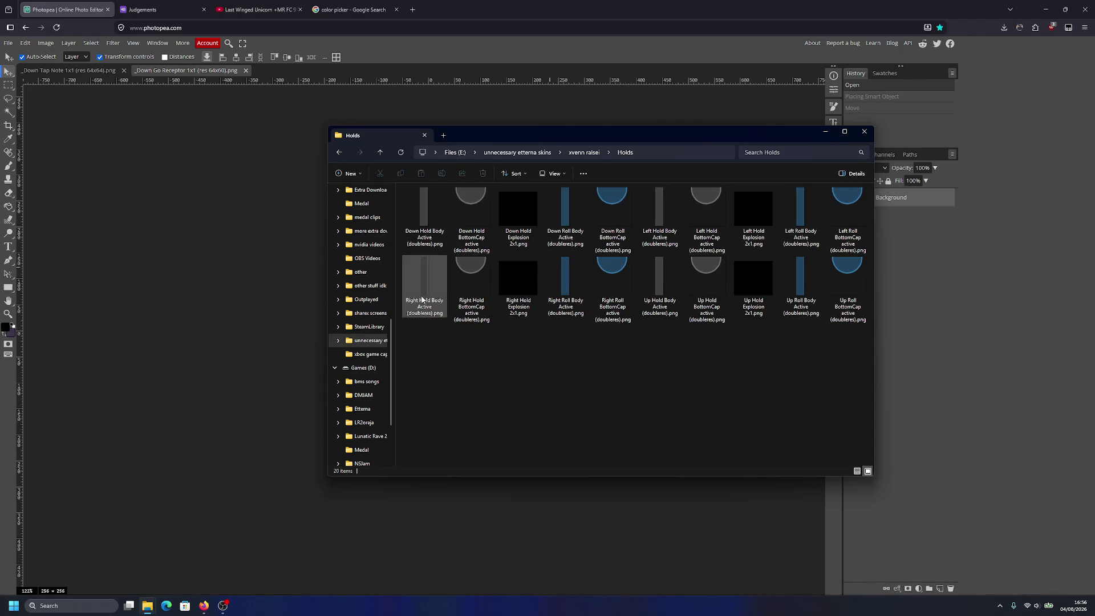
left_click(528, 154)
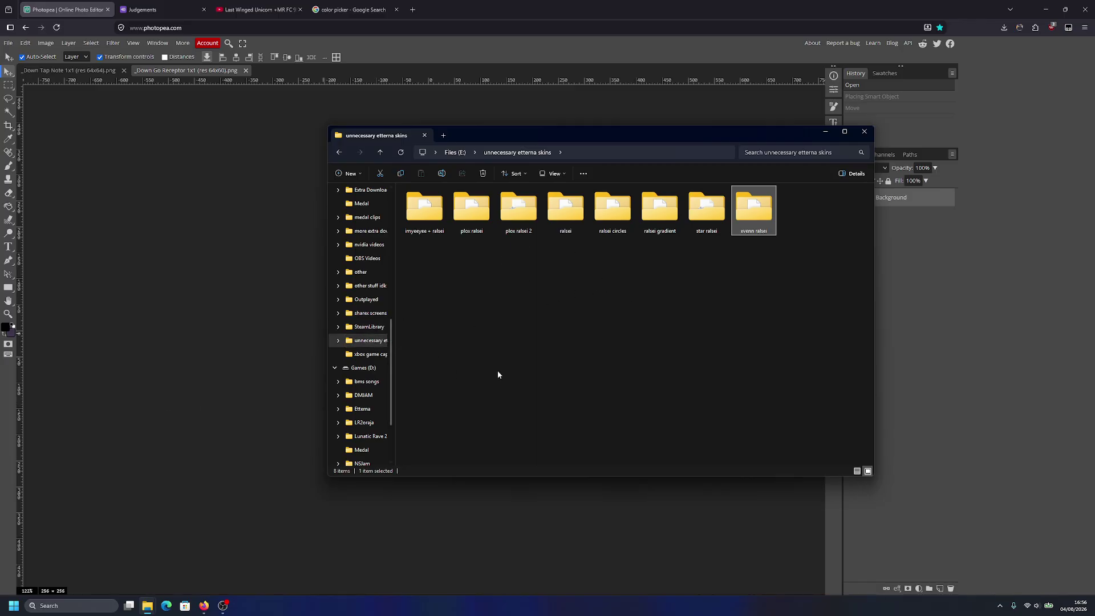
left_click(864, 131)
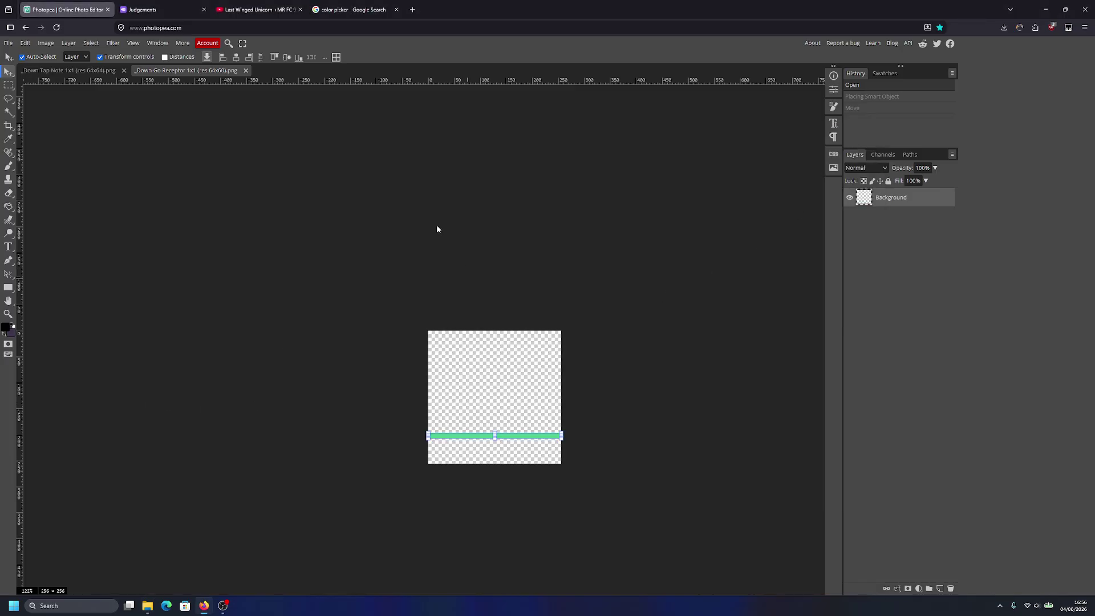